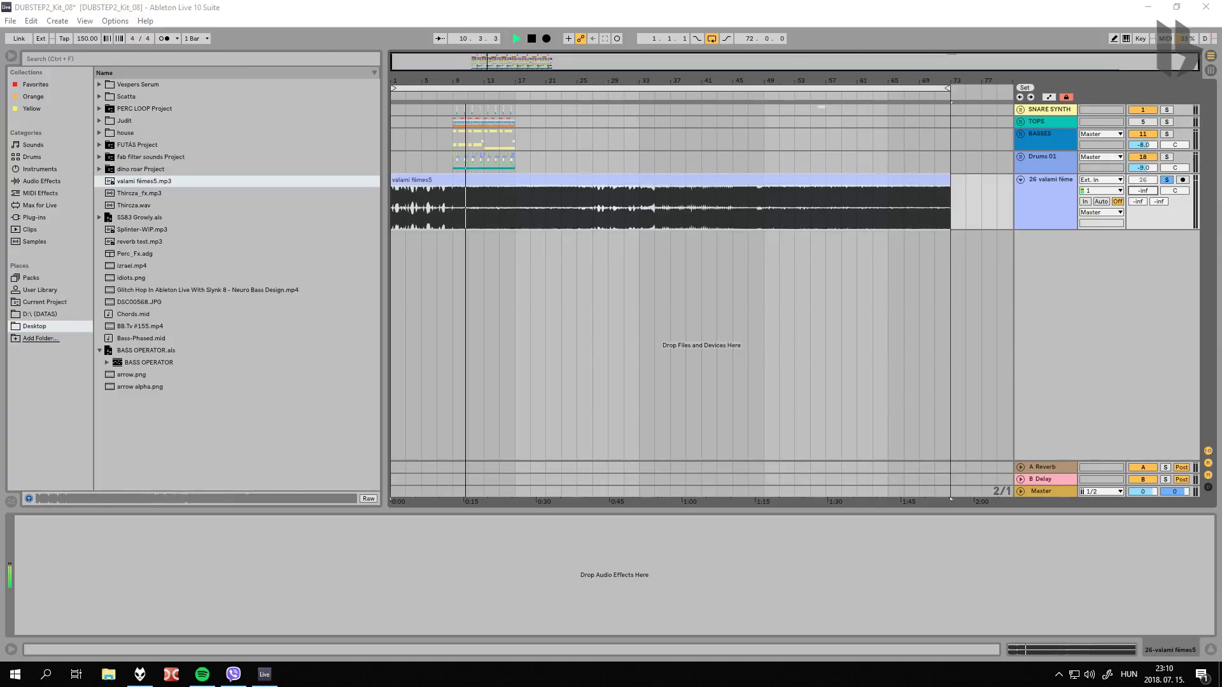
Step: Stop playback and delete the valami audio track below Drums 01
{"action": "key", "text": "space"}
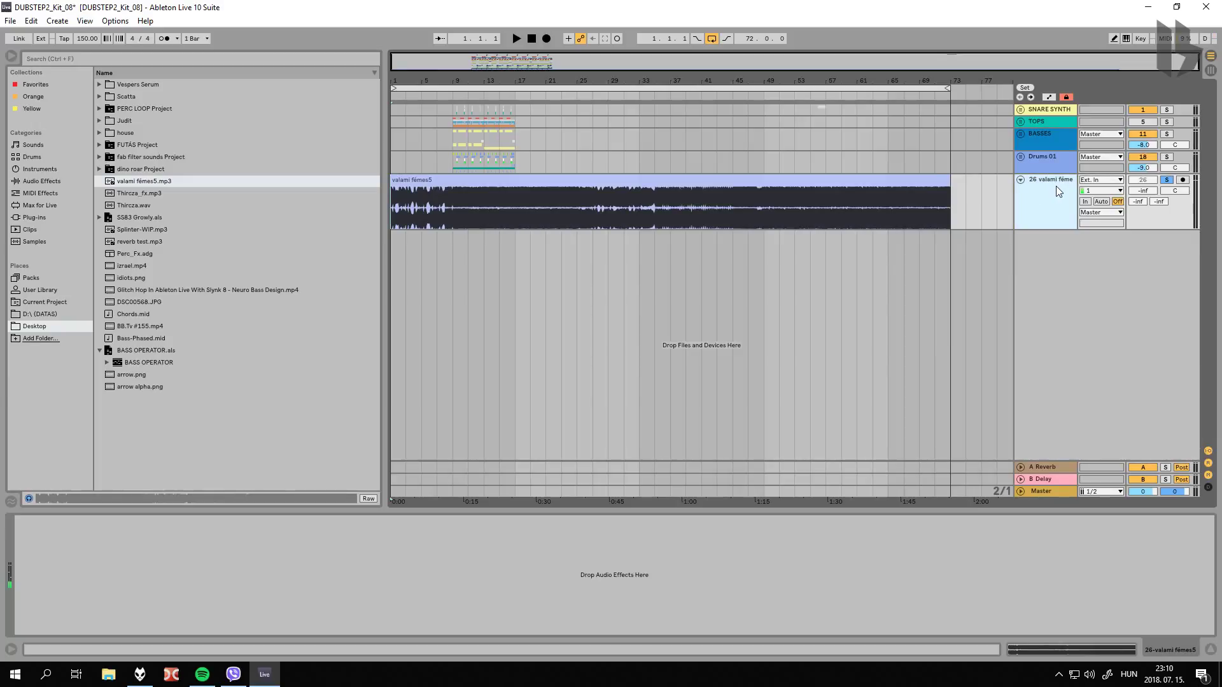
{"action": "key", "text": "Delete"}
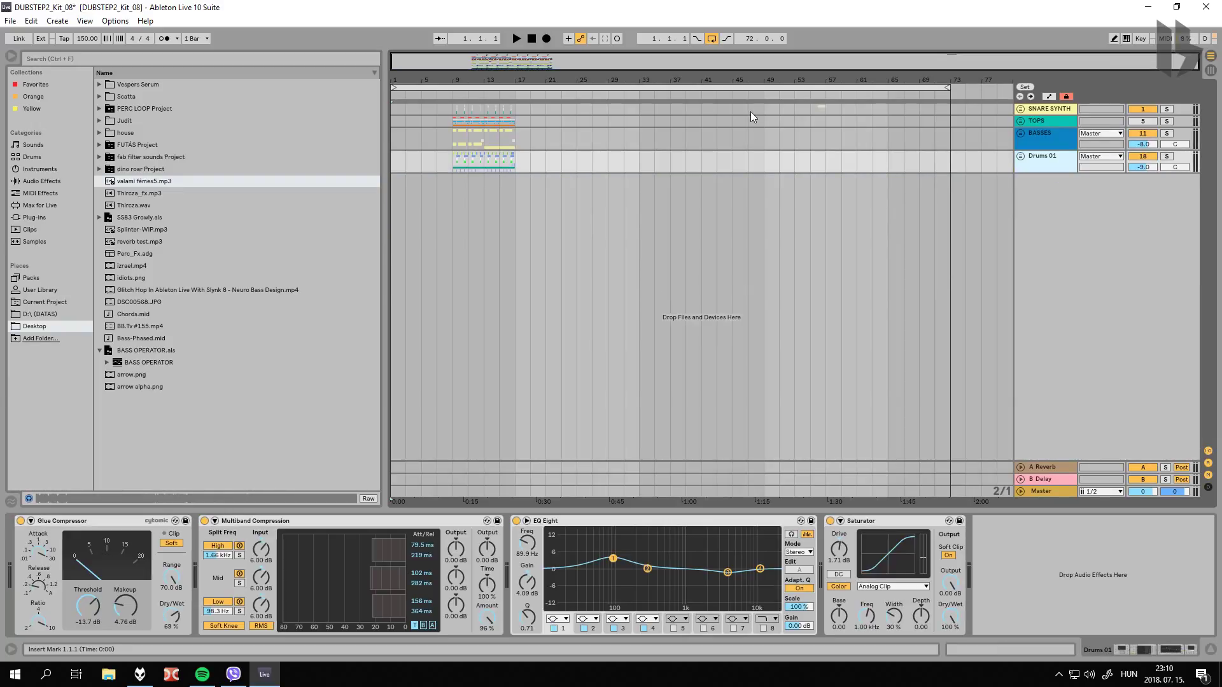
Step: Set the arrangement loop to start at bar 9 and last 8 bars, and play it
{"action": "mouse_move", "coordinate": [443, 80]}
{"action": "left_mouse_down"}
{"action": "mouse_move", "coordinate": [443, 101]}
{"action": "mouse_move", "coordinate": [458, 80]}
{"action": "left_mouse_up"}
{"action": "left_click_drag", "start_coordinate": [950, 88], "coordinate": [515, 98]}
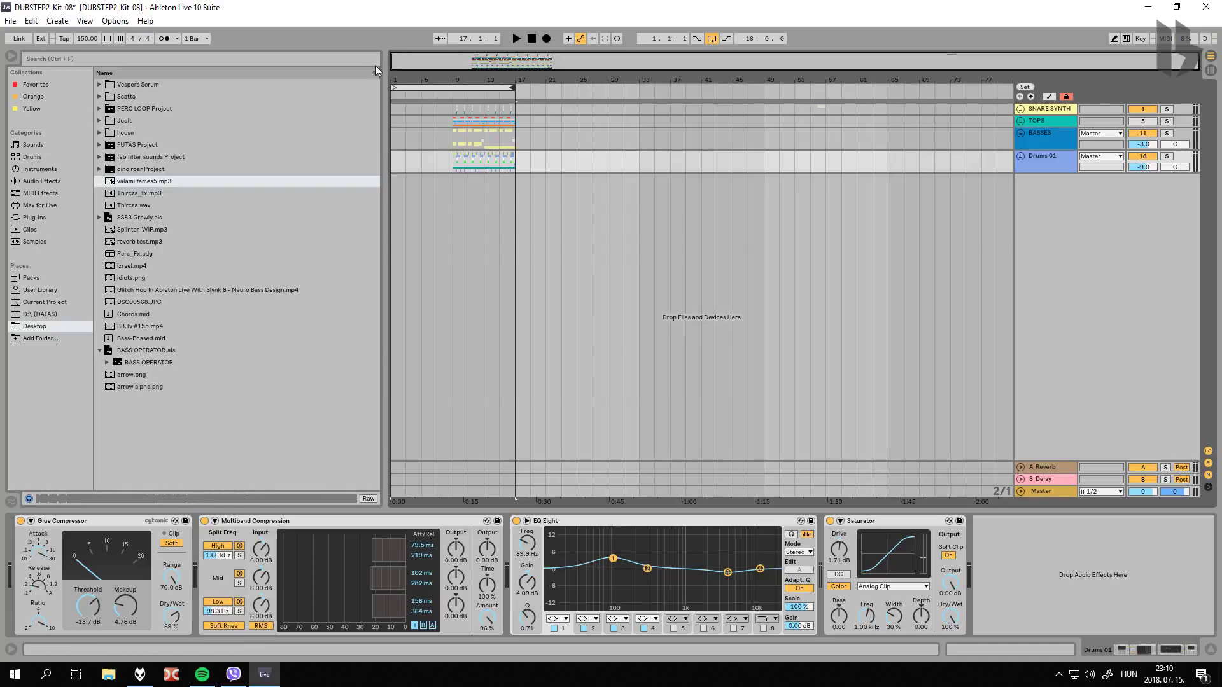
{"action": "left_click_drag", "start_coordinate": [390, 89], "coordinate": [454, 89]}
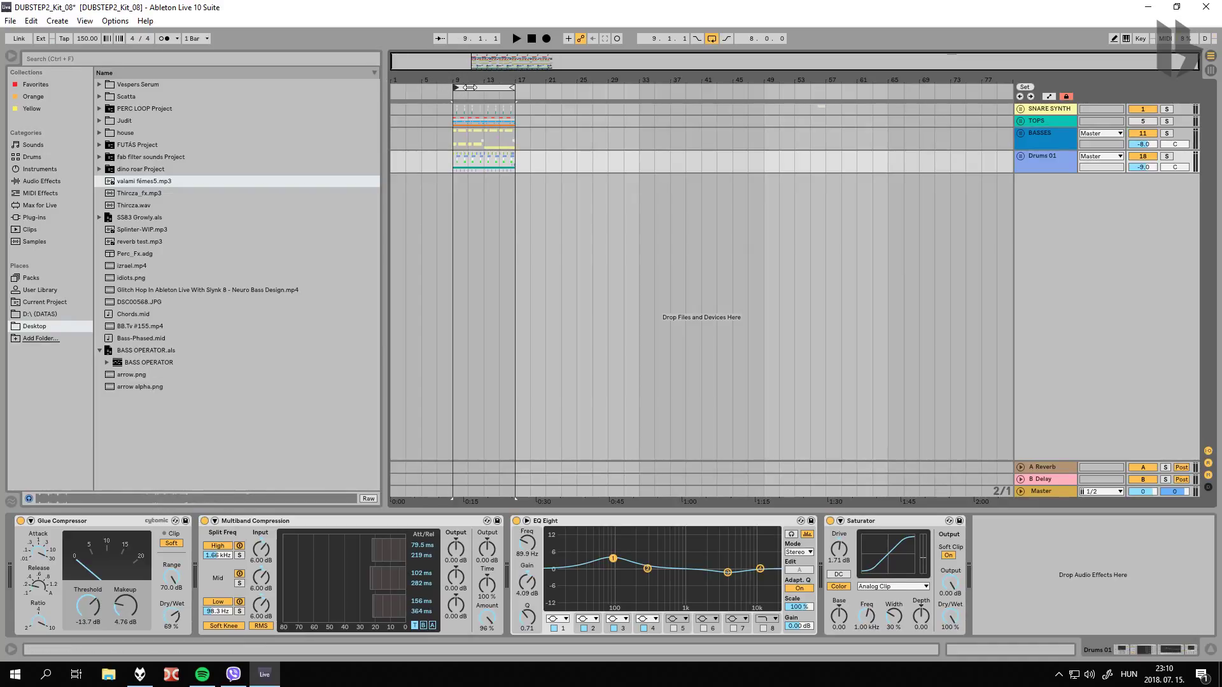
{"action": "key", "text": "space"}
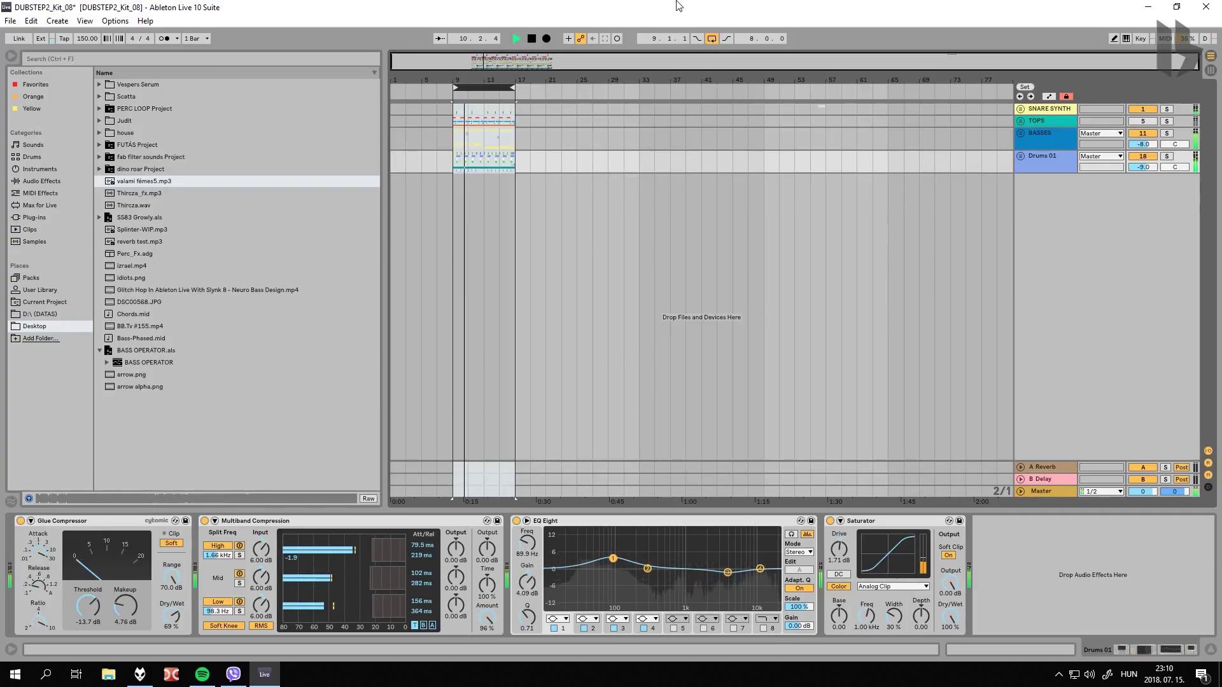
Step: Enable the Audio Effect Rack on the Master track and lower EQ Eight's first band gain to 0.62 dB
{"action": "left_click", "coordinate": [1044, 489]}
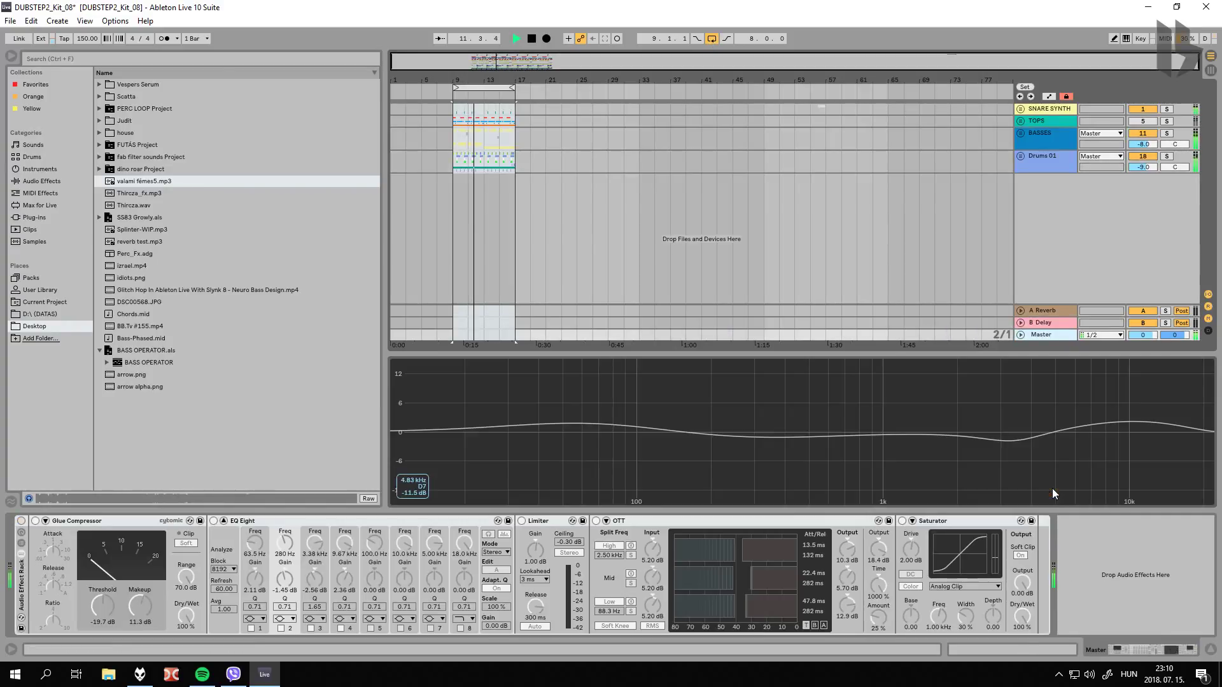
{"action": "left_click", "coordinate": [21, 520]}
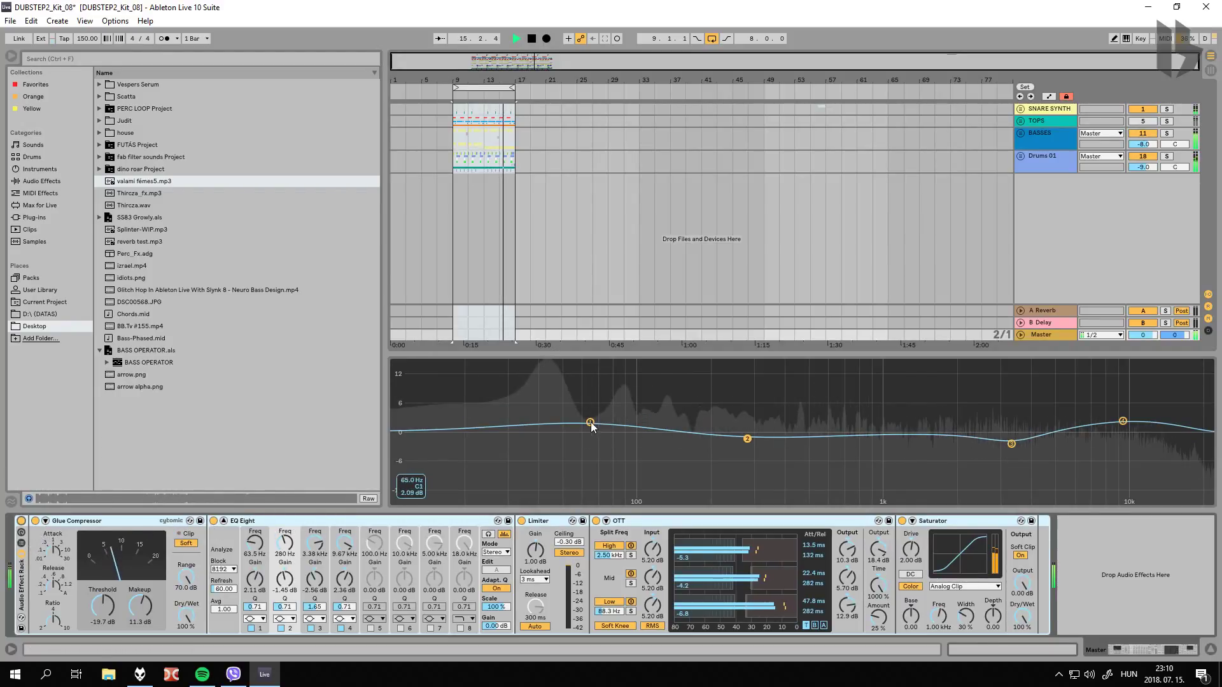
{"action": "left_click_drag", "start_coordinate": [590, 422], "coordinate": [589, 429]}
Step: Unfold and enlarge the Master track, and reduce its Saturator Drive to 0.00 dB
{"action": "left_click_drag", "start_coordinate": [917, 549], "coordinate": [918, 561]}
{"action": "left_click", "coordinate": [1019, 333]}
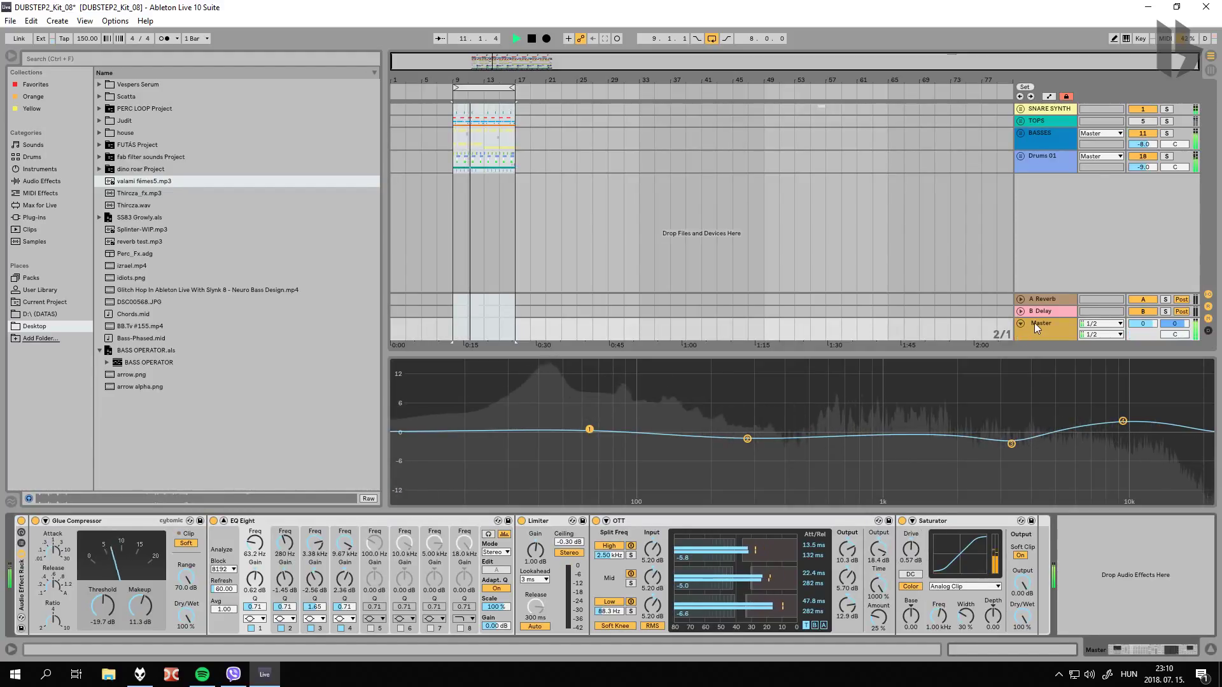
{"action": "left_click_drag", "start_coordinate": [1038, 310], "coordinate": [1040, 273]}
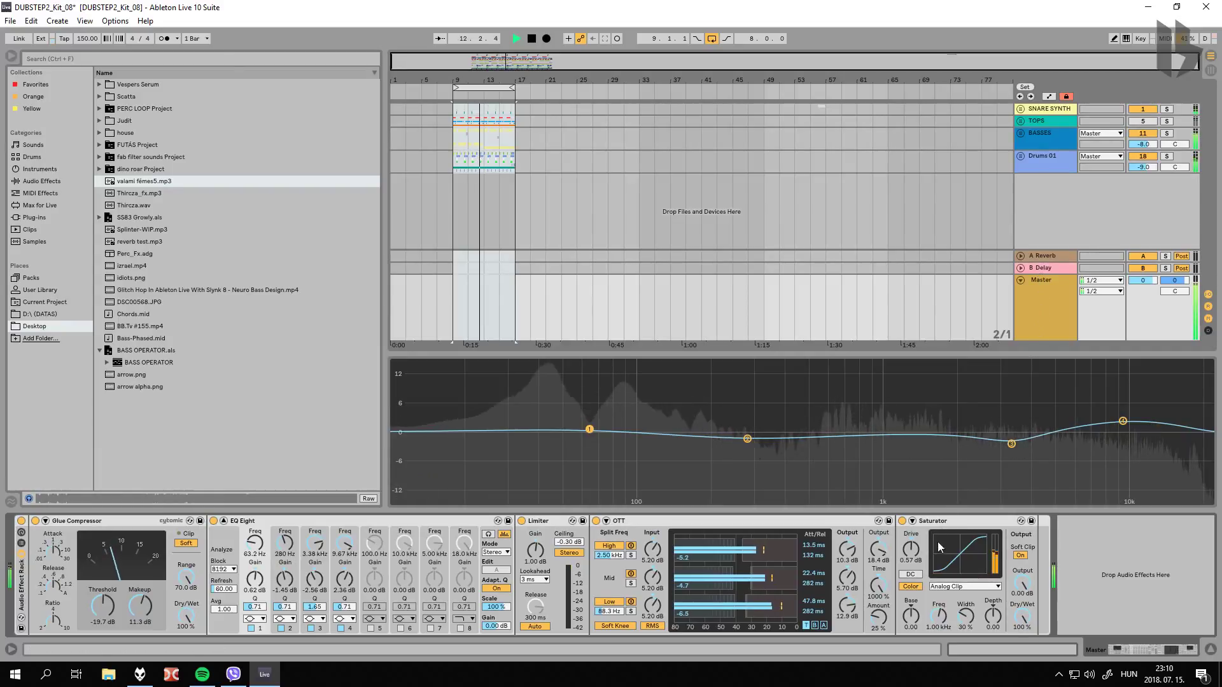
{"action": "left_click_drag", "start_coordinate": [910, 547], "coordinate": [909, 557]}
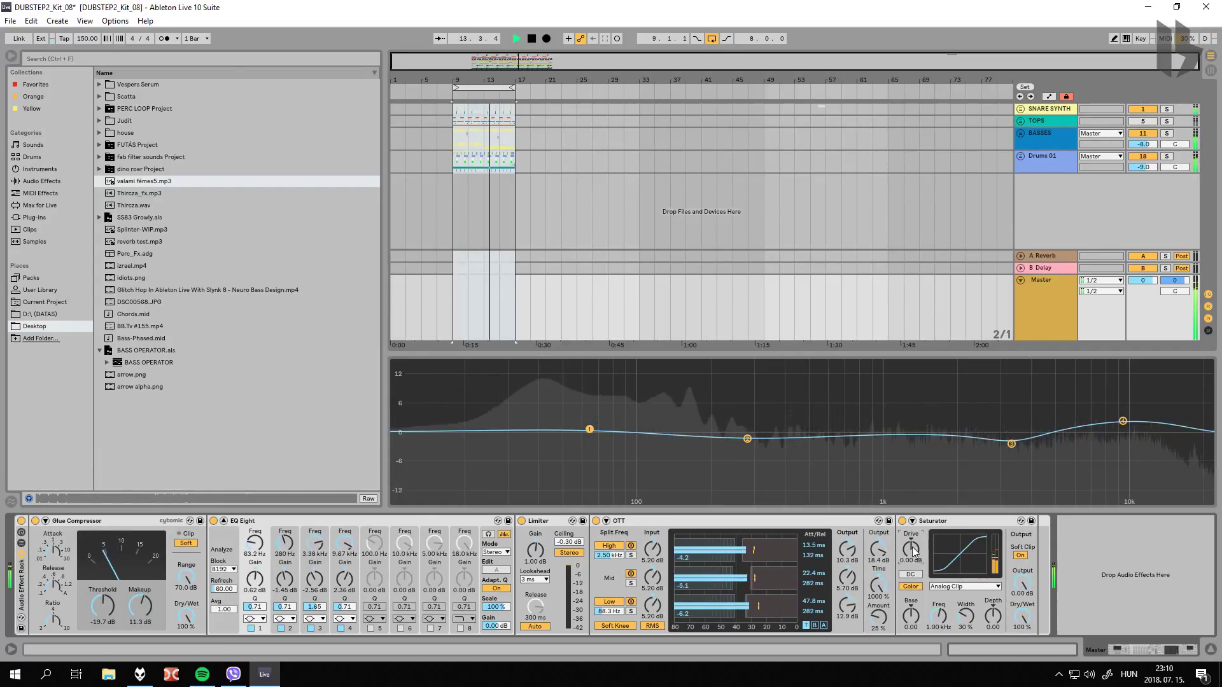
Step: Set EQ Eight's first band gain to 0.90 dB and collapse the enlarged EQ graph with playback stopped
{"action": "mouse_move", "coordinate": [590, 433]}
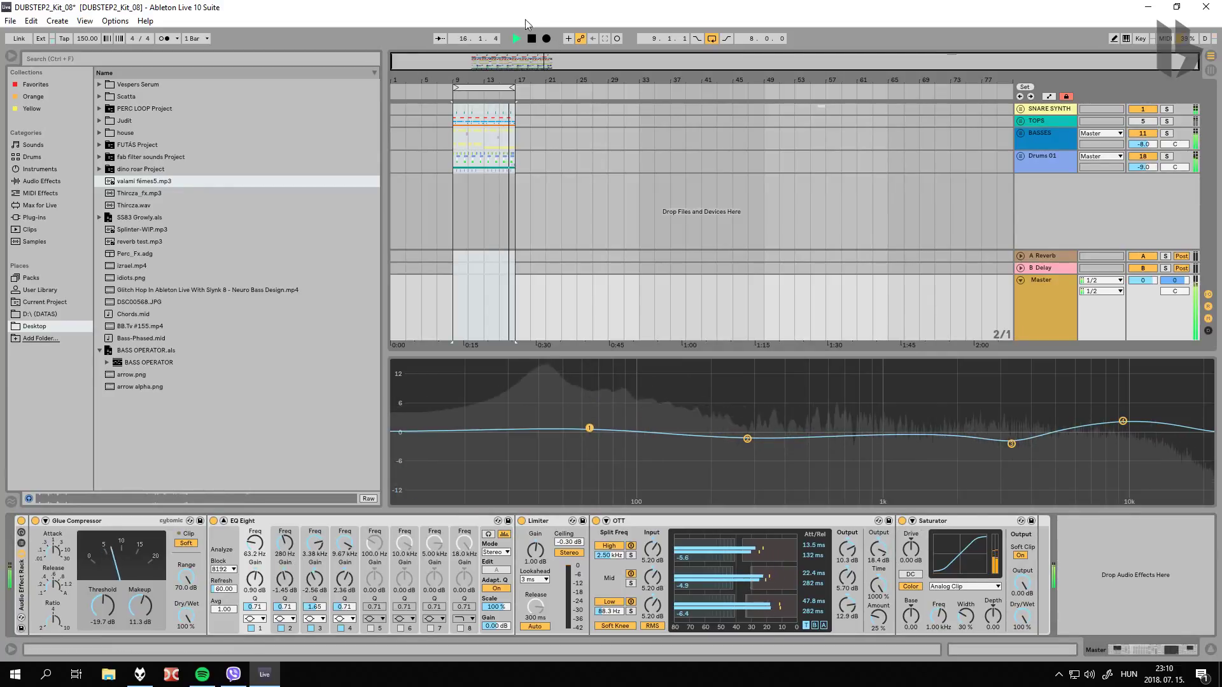
{"action": "left_click", "coordinate": [532, 40]}
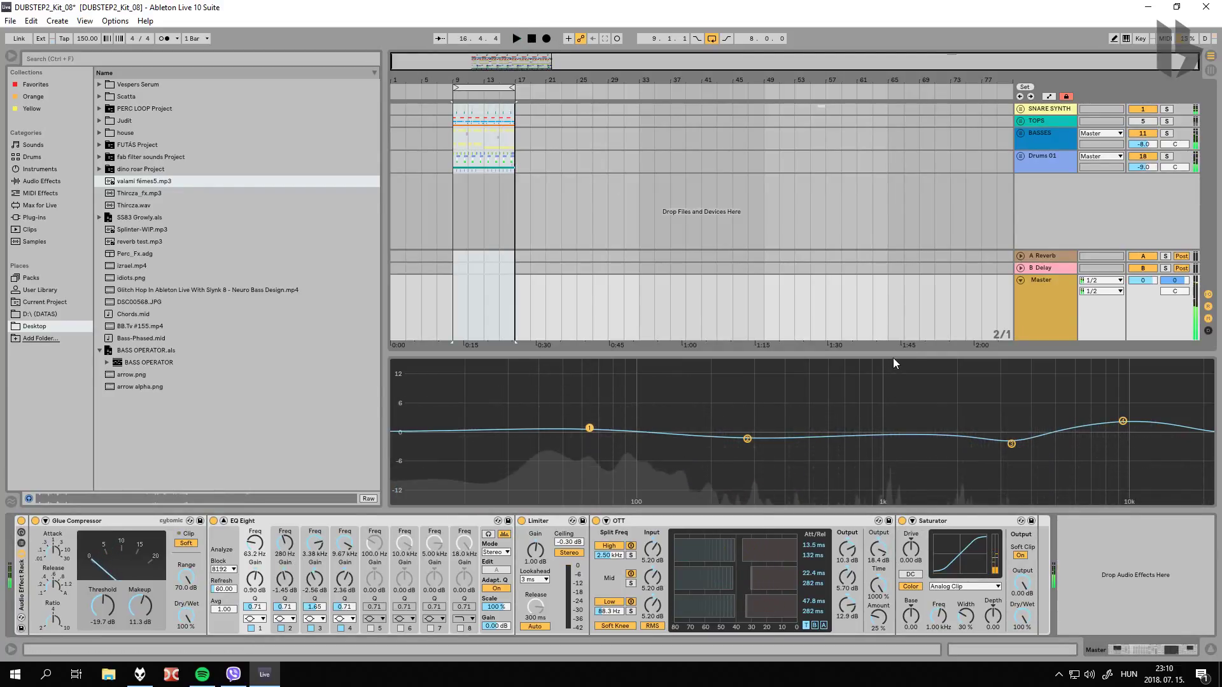
{"action": "left_click_drag", "start_coordinate": [894, 357], "coordinate": [876, 459]}
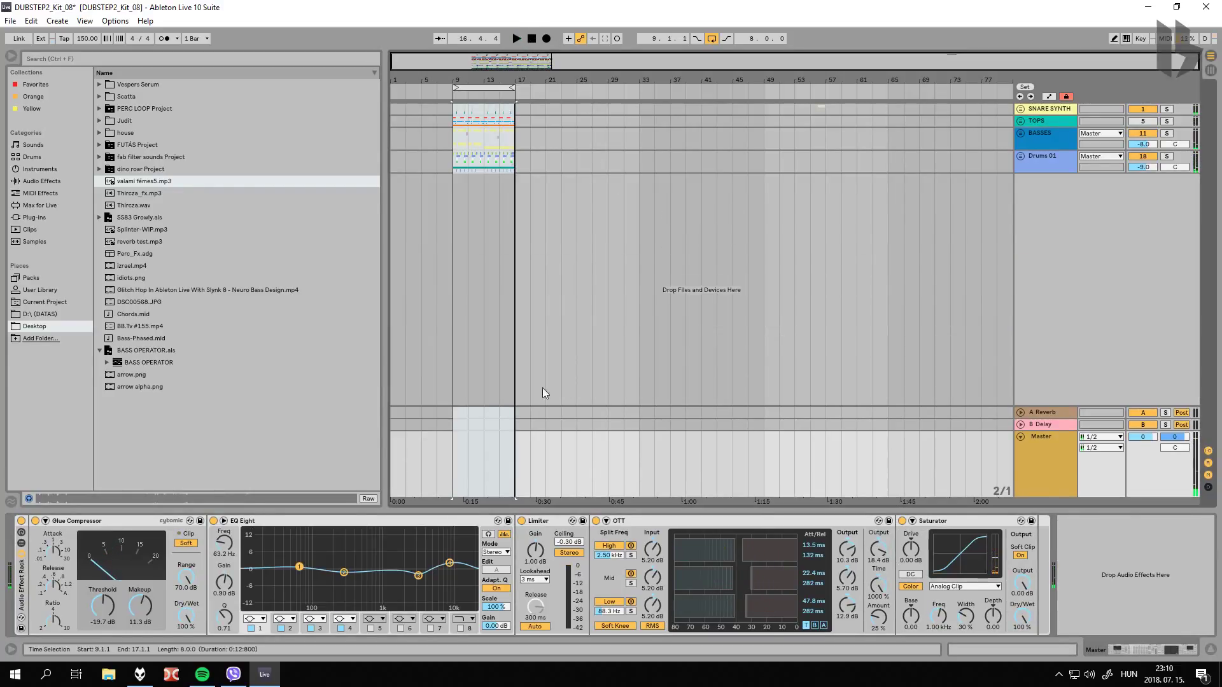
Step: In the Orange collection's RIDDIM folder, open BASS LOOPS and preview Riddim Bass F# 150 01.wav and Riddim Bass F# 150 02.wav
{"action": "left_click", "coordinate": [28, 96]}
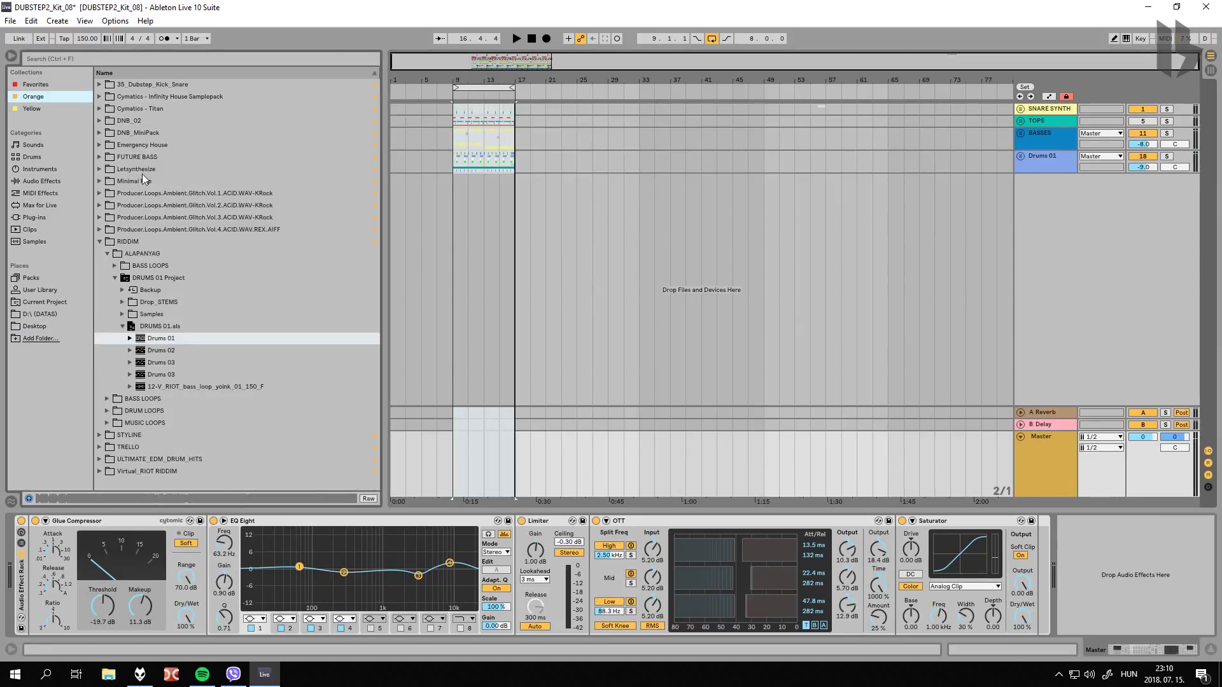
{"action": "left_click", "coordinate": [112, 266]}
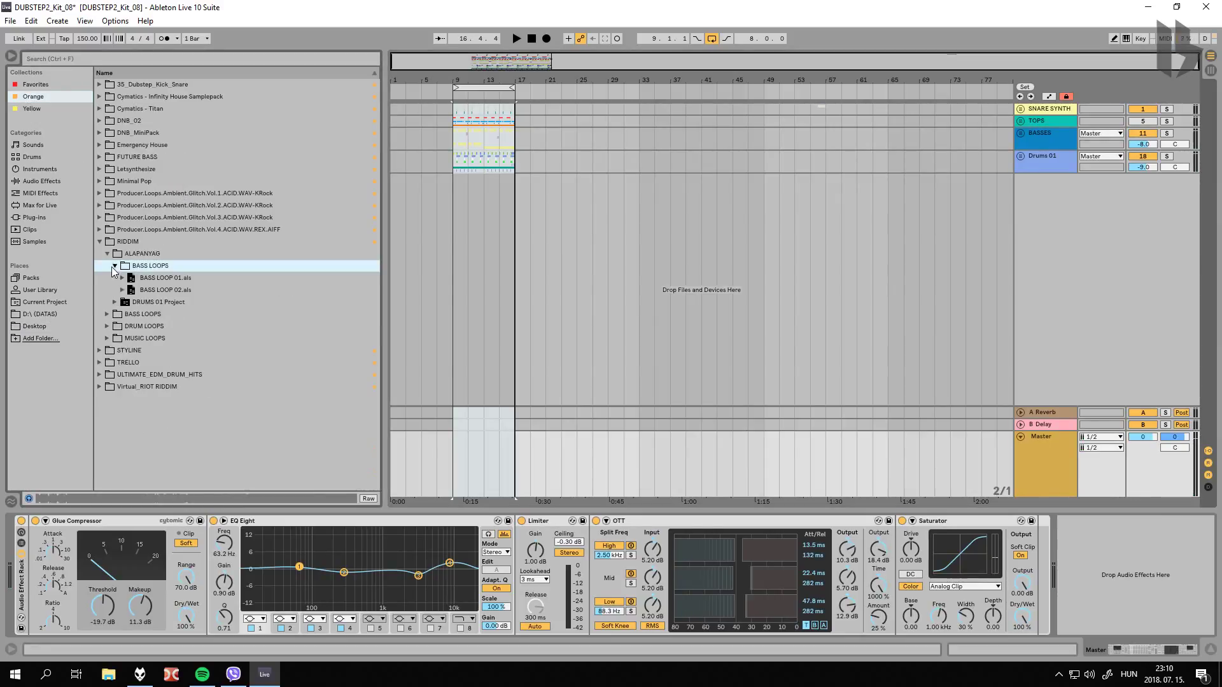
{"action": "left_click", "coordinate": [110, 255]}
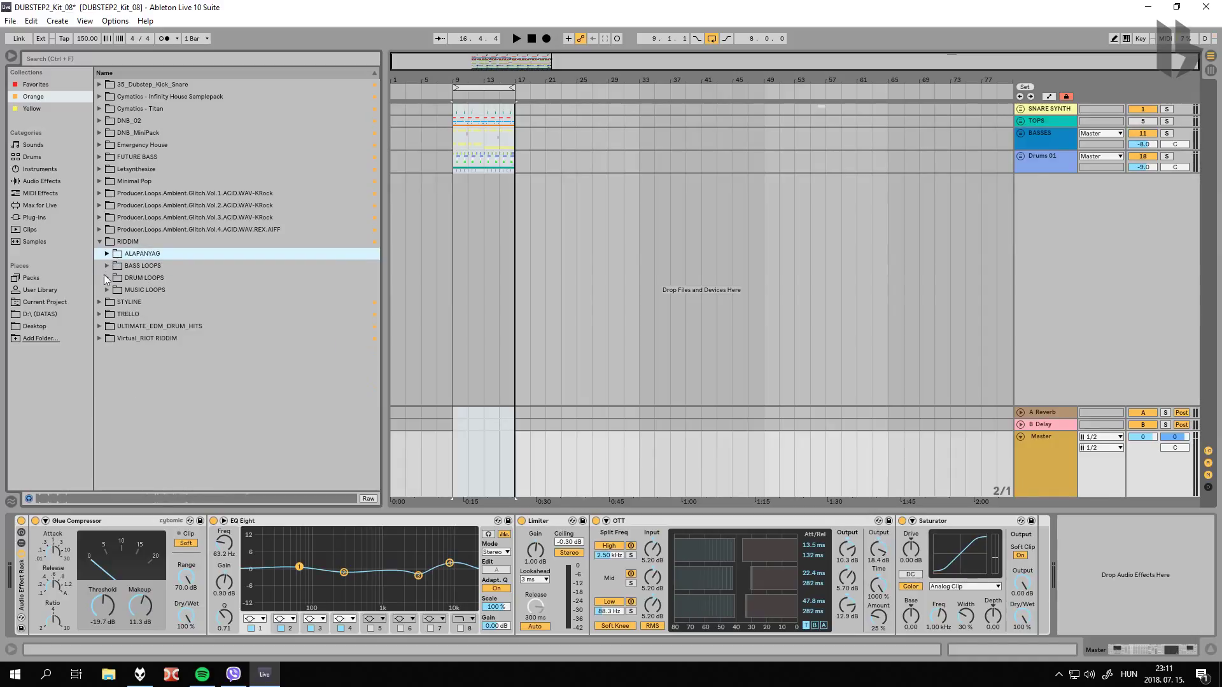
{"action": "left_click", "coordinate": [107, 266]}
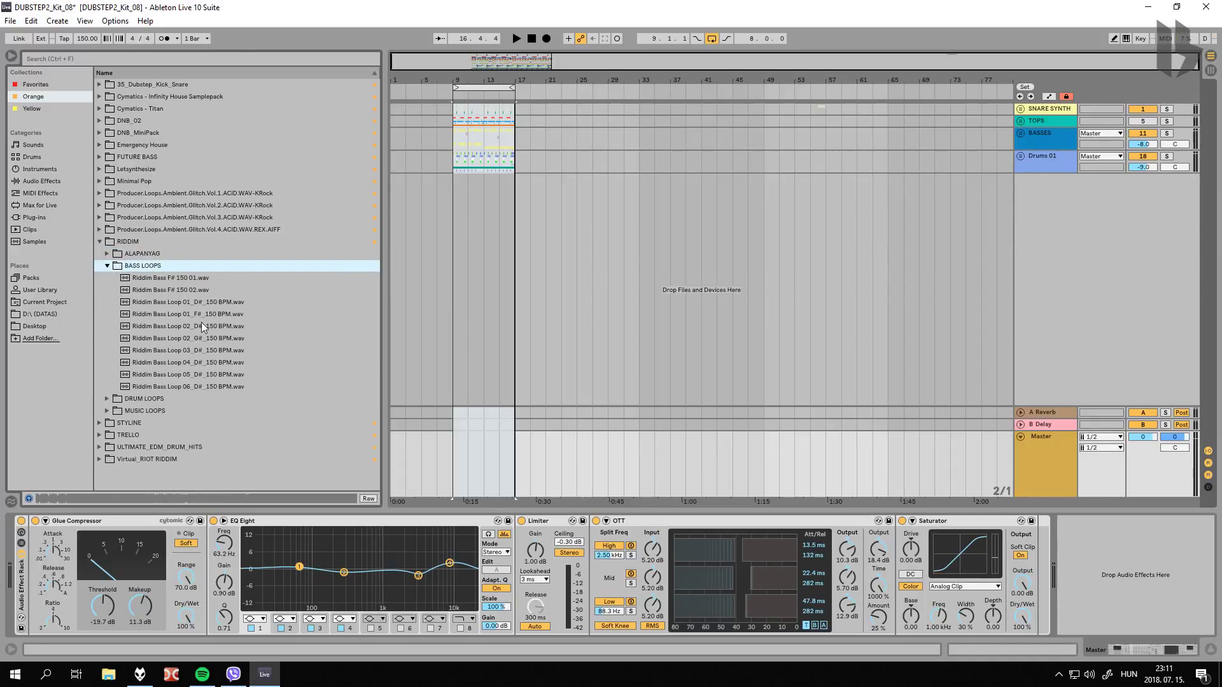
{"action": "left_click", "coordinate": [204, 280]}
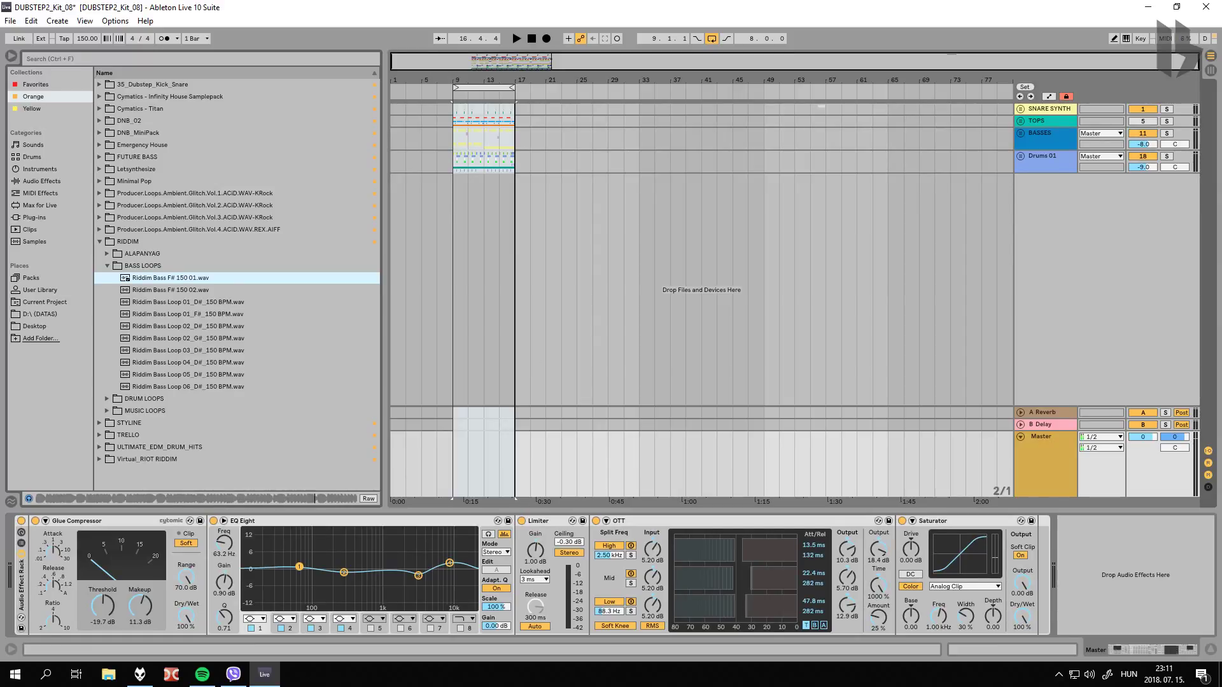
{"action": "left_click", "coordinate": [146, 291]}
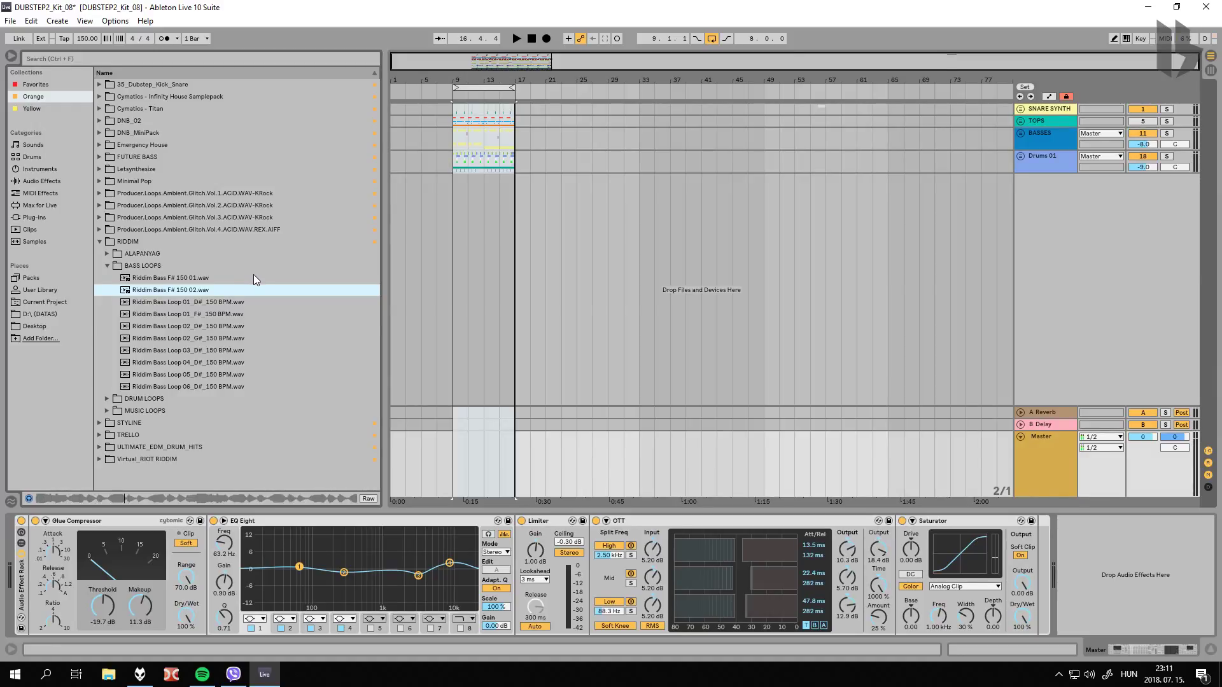
Step: Open the RIDDIM pack's DRUM LOOPS folder and preview the samples from Drum 01 150.wav to Drum 04 150.wav
{"action": "left_click", "coordinate": [106, 399]}
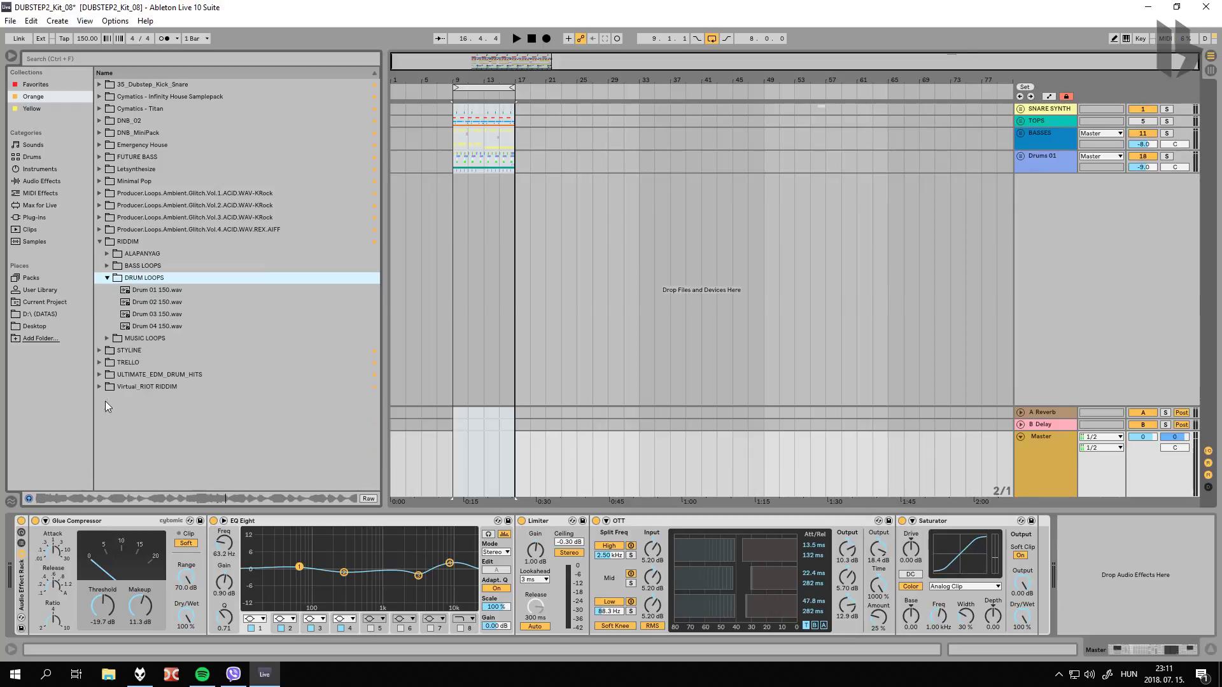
{"action": "left_click", "coordinate": [154, 293]}
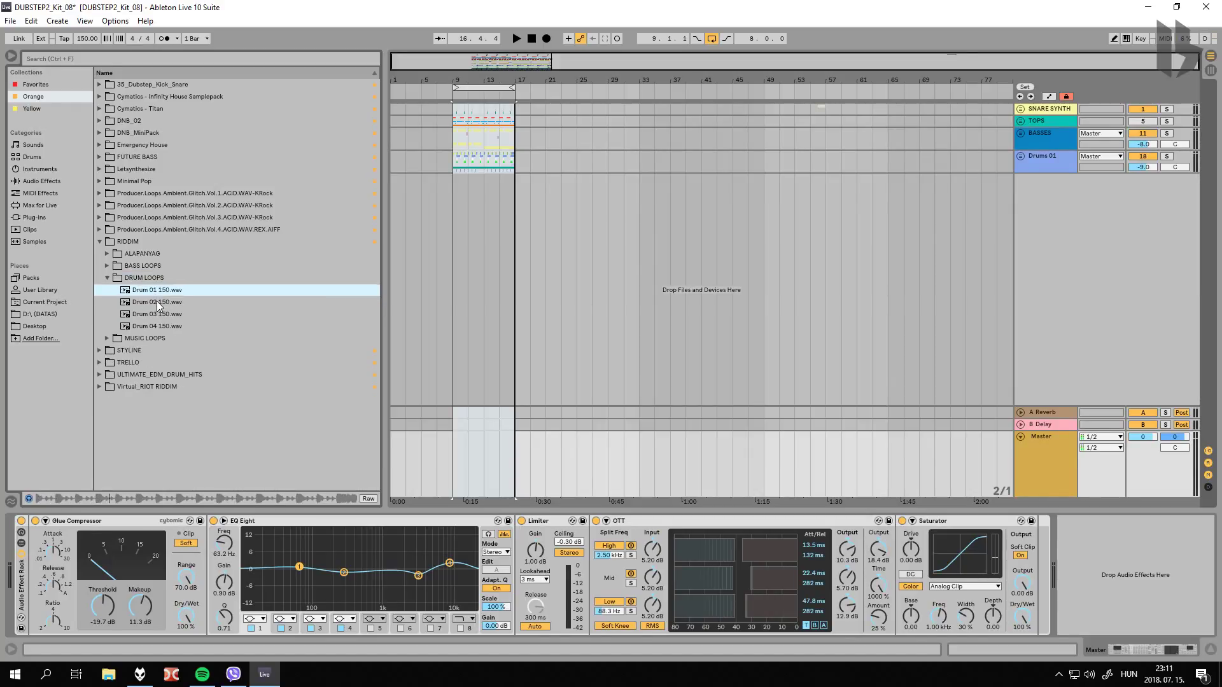
{"action": "left_click", "coordinate": [156, 301]}
{"action": "left_click", "coordinate": [166, 315]}
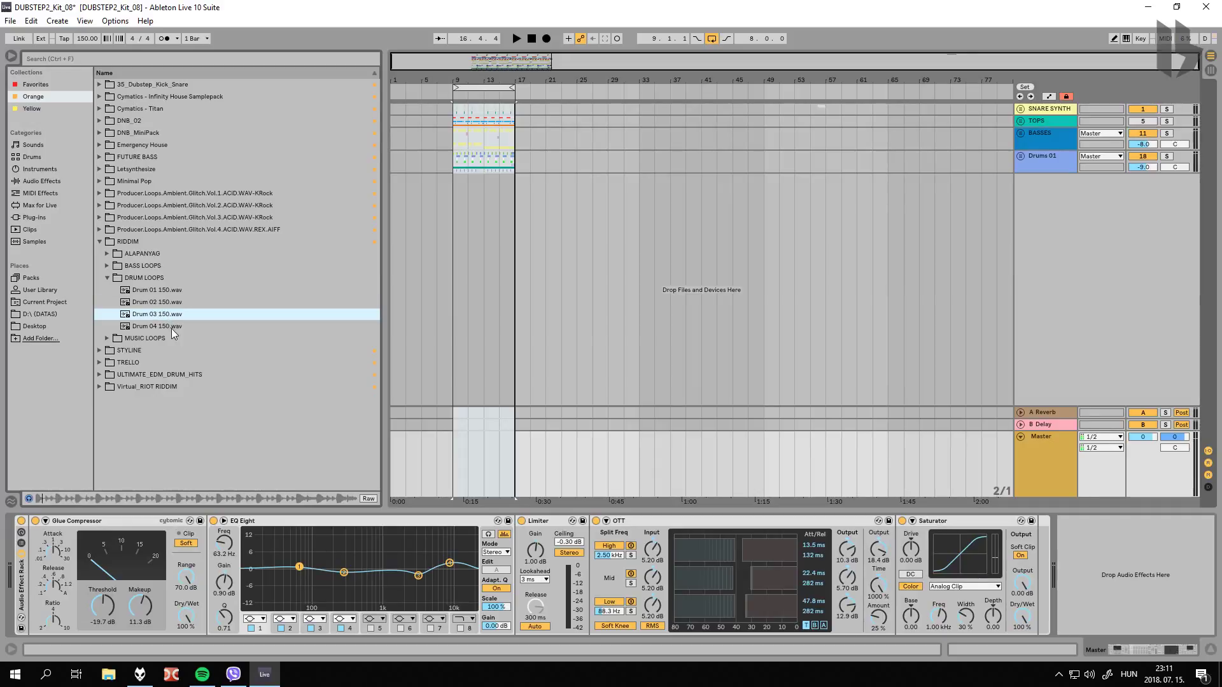
{"action": "left_click", "coordinate": [171, 327]}
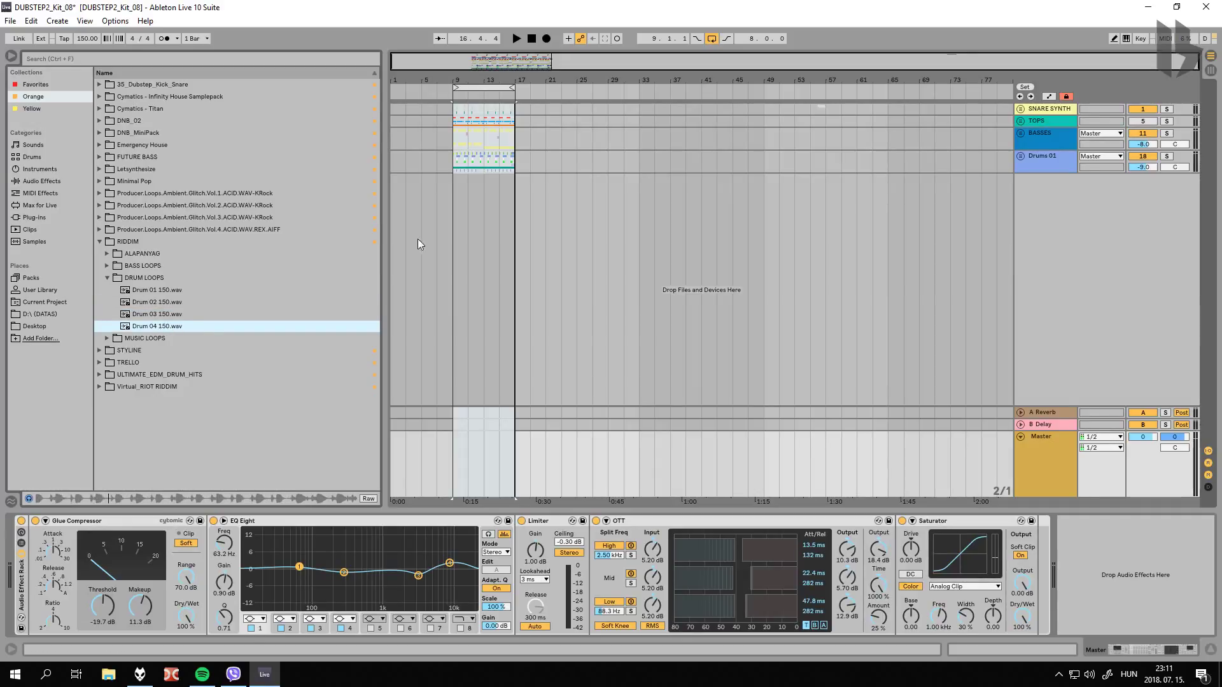
Step: Select the looped range from bar 9 to bar 17 and unfold the BASSES group track
{"action": "left_click", "coordinate": [437, 226]}
{"action": "left_click", "coordinate": [471, 87]}
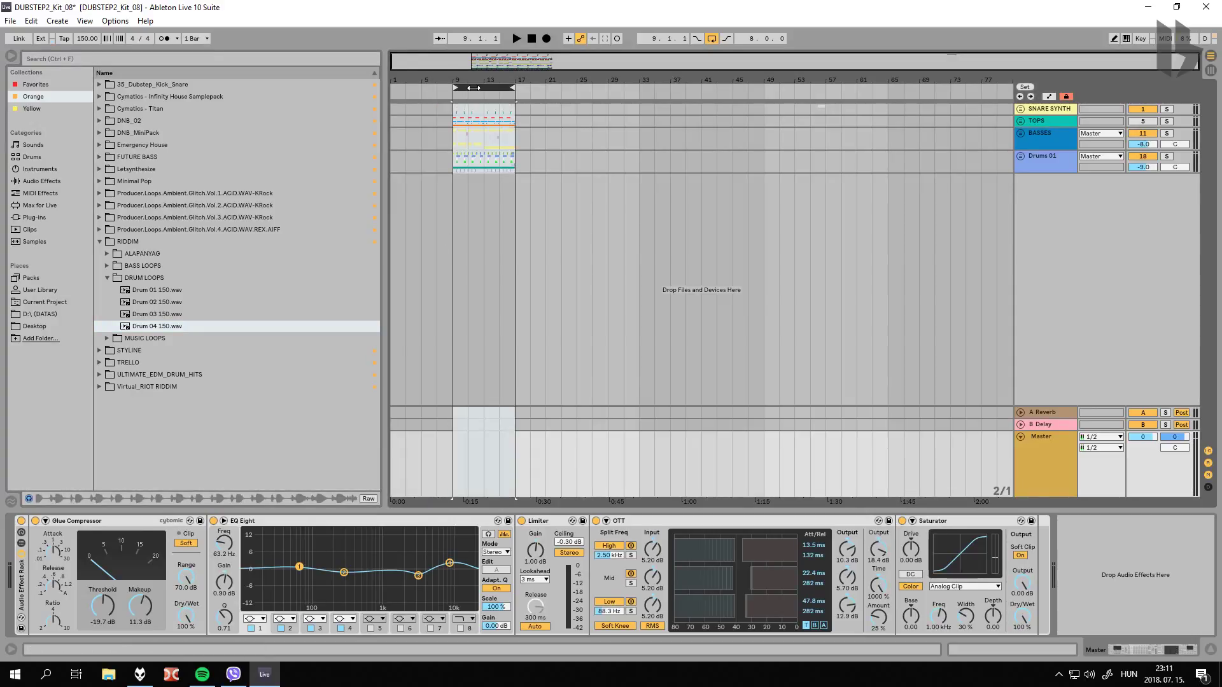
{"action": "mouse_move", "coordinate": [464, 83]}
{"action": "left_mouse_down"}
{"action": "mouse_move", "coordinate": [446, 81]}
{"action": "mouse_move", "coordinate": [528, 81]}
{"action": "left_mouse_up"}
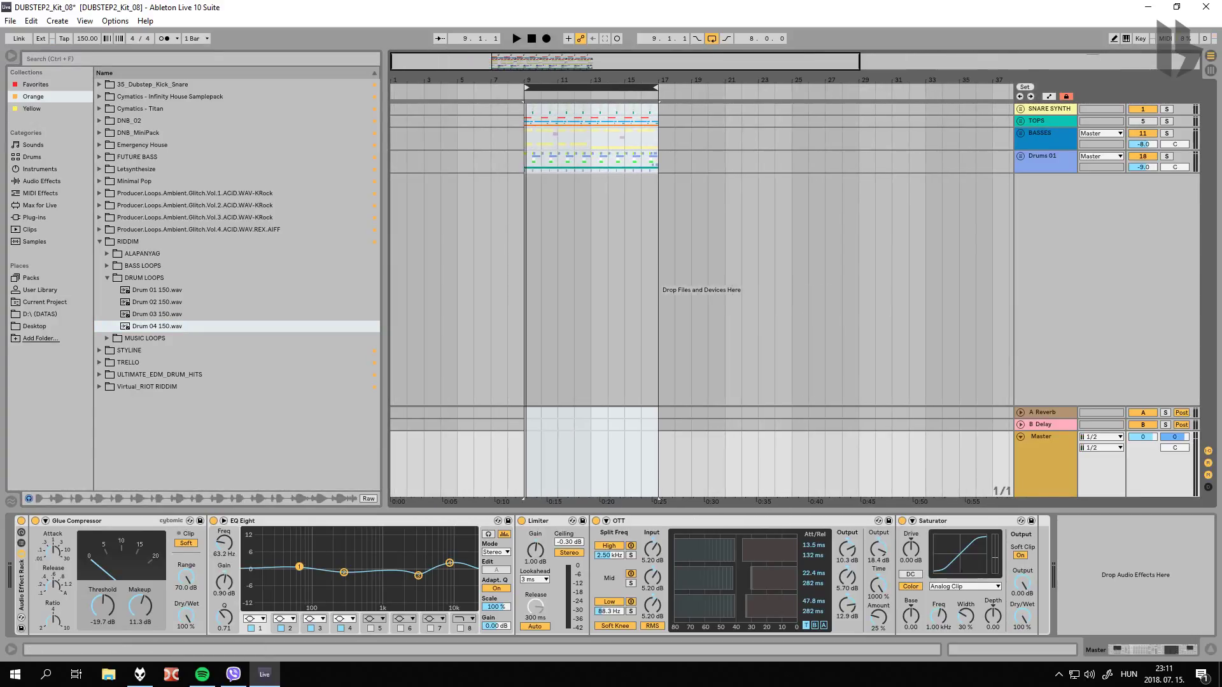
{"action": "left_click", "coordinate": [1055, 131]}
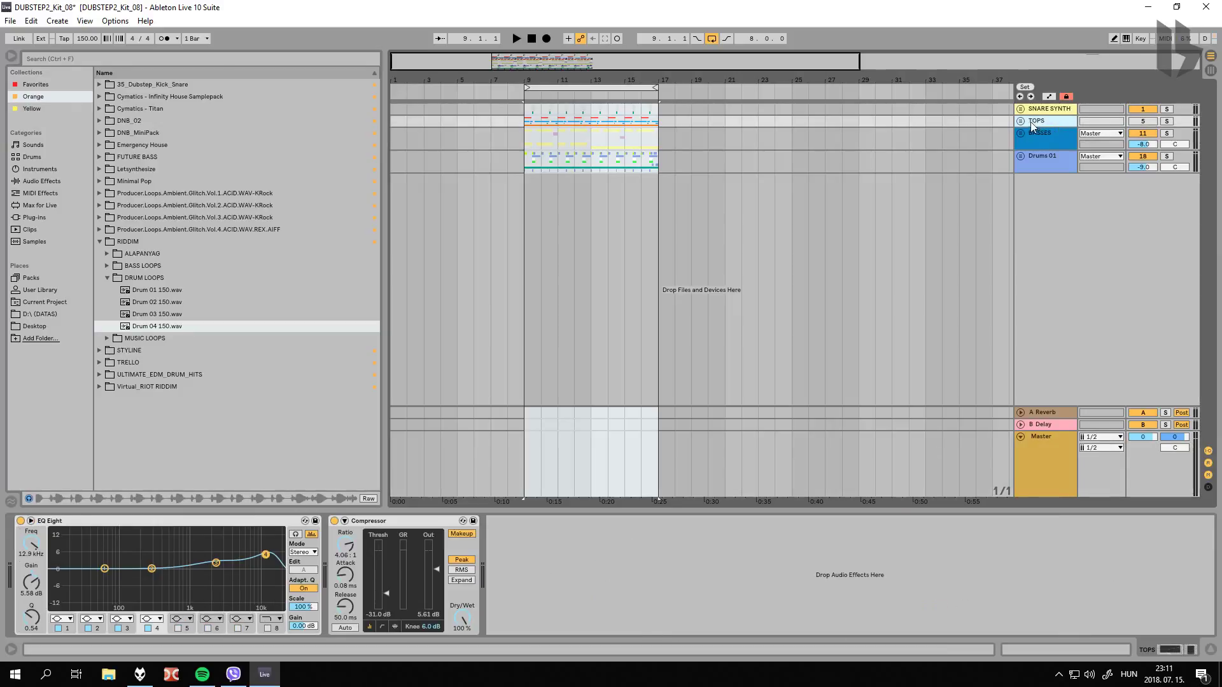
{"action": "left_click", "coordinate": [1021, 133]}
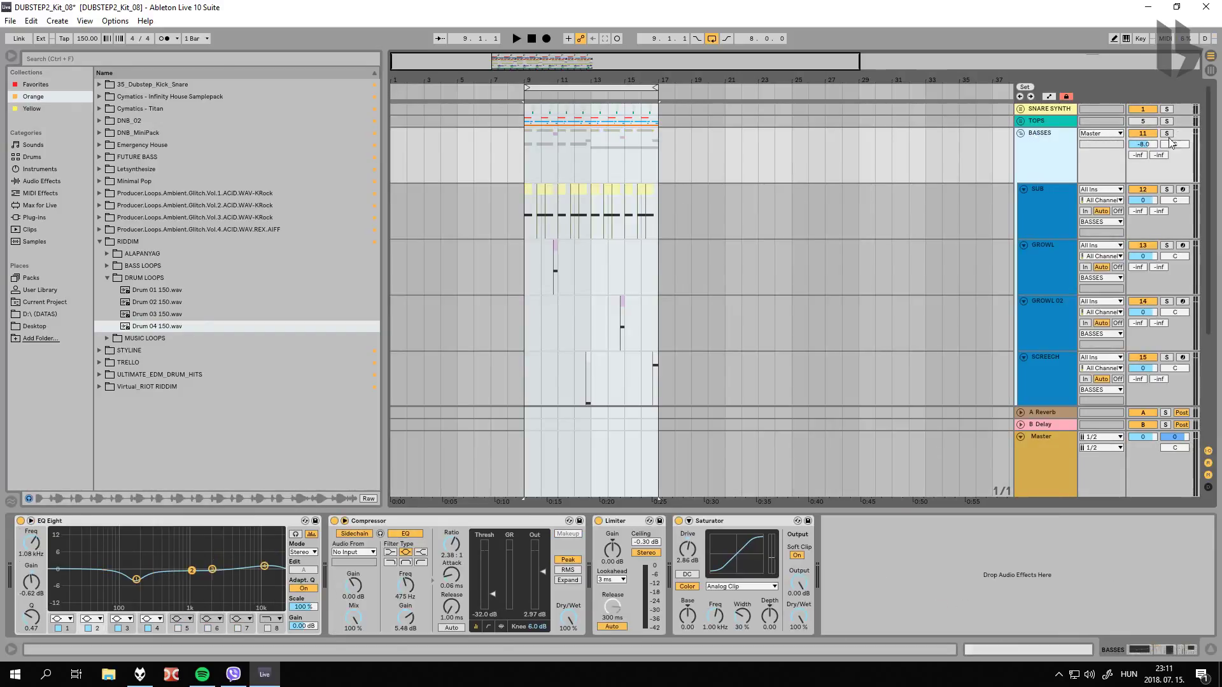
Step: Solo the EVIL LFO track and listen to its first clips from bar 9, stopping playback at the end
{"action": "scroll", "coordinate": [963, 218], "scroll_direction": "down", "scroll_amount": 2}
{"action": "scroll", "coordinate": [537, 133], "scroll_direction": "up", "scroll_amount": 2}
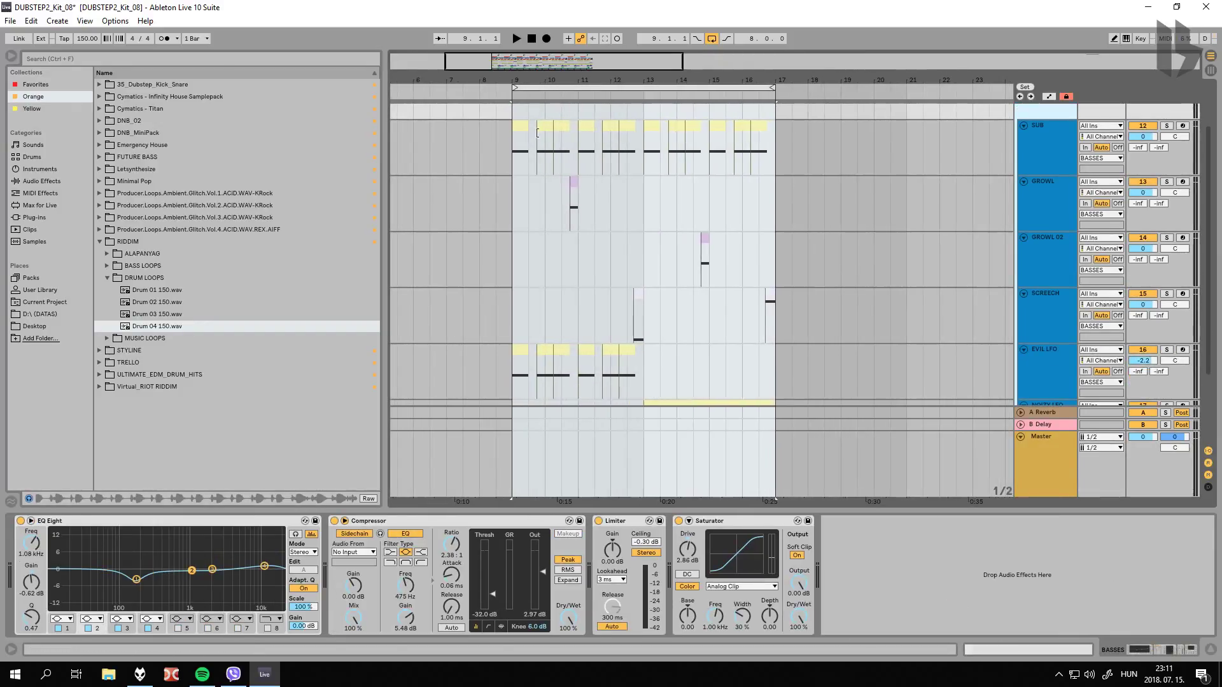
{"action": "left_click", "coordinate": [521, 375]}
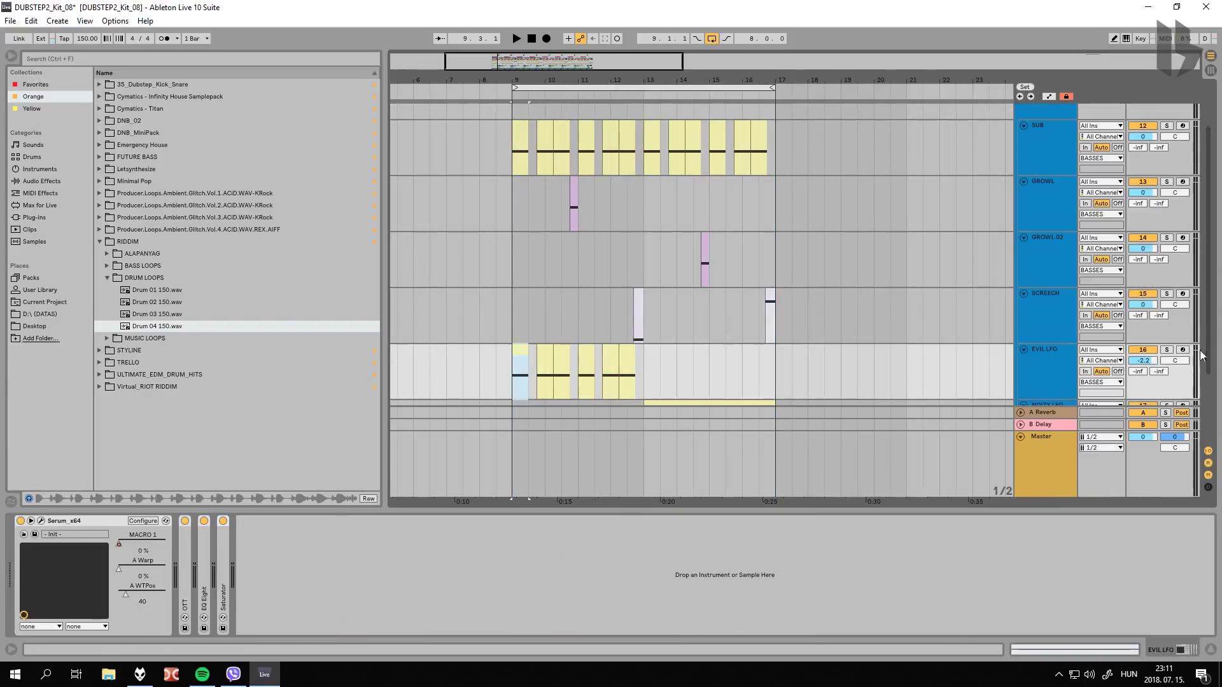
{"action": "left_click", "coordinate": [1166, 351]}
{"action": "key", "text": "space"}
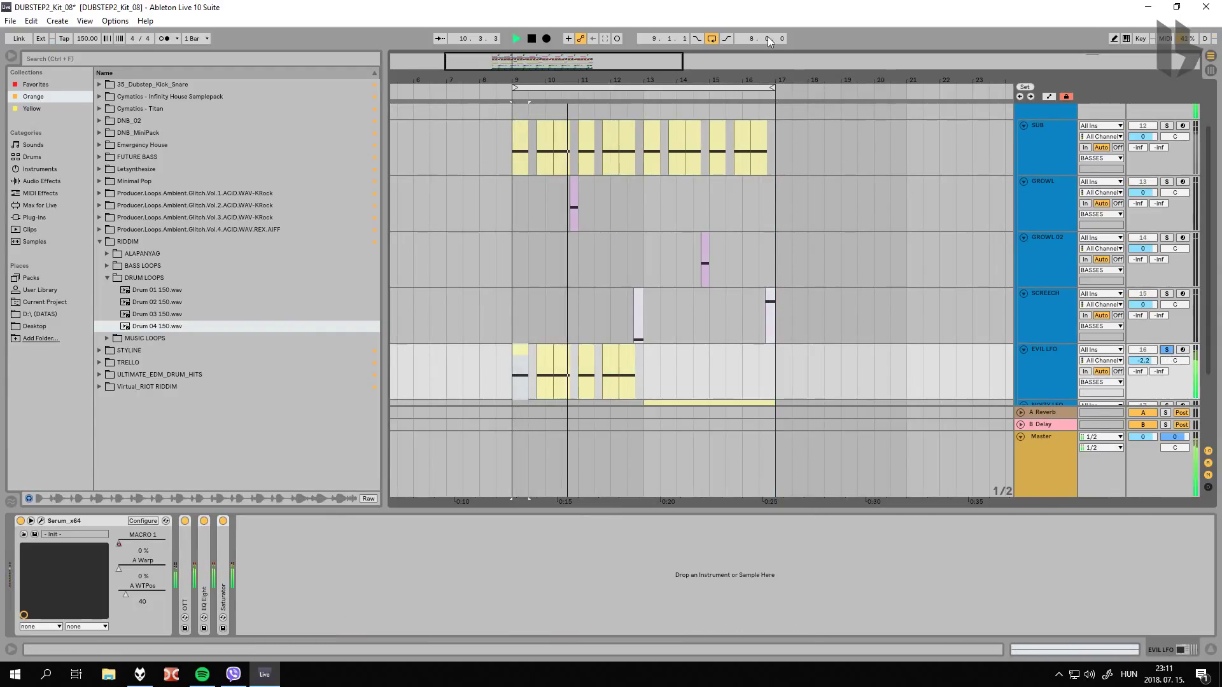
{"action": "left_click", "coordinate": [531, 39]}
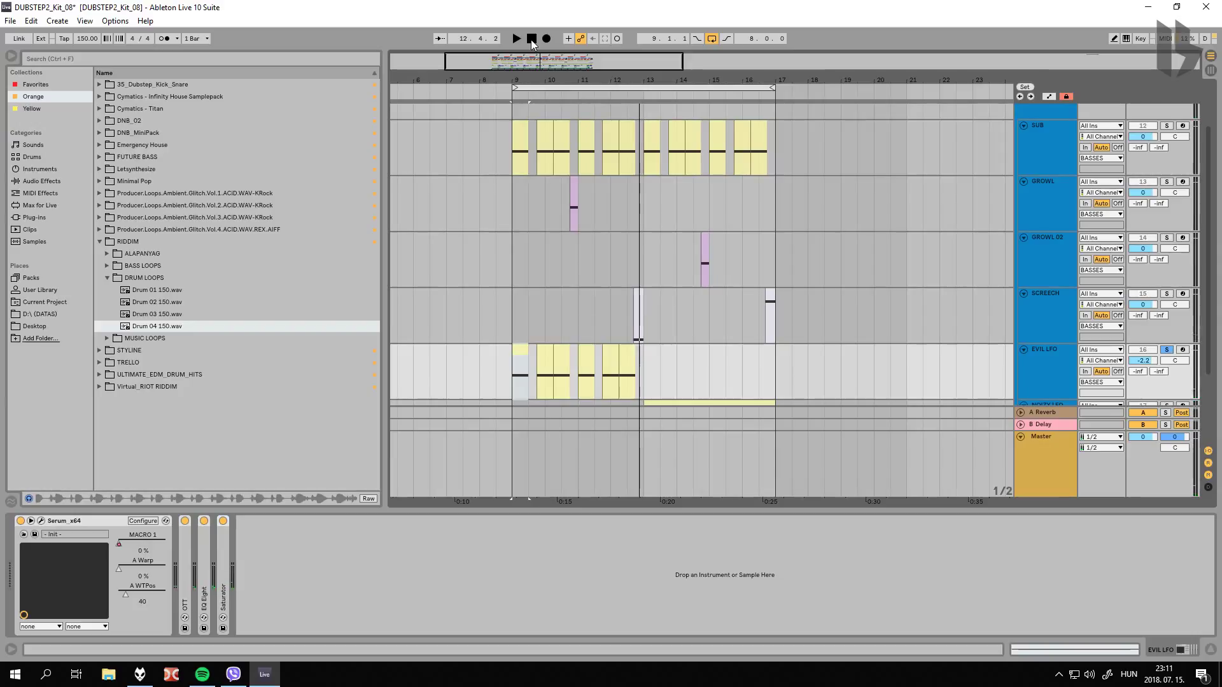
Step: Solo the NOIZY LFO track and play its clip from bar 13
{"action": "left_click_drag", "start_coordinate": [644, 79], "coordinate": [636, 84]}
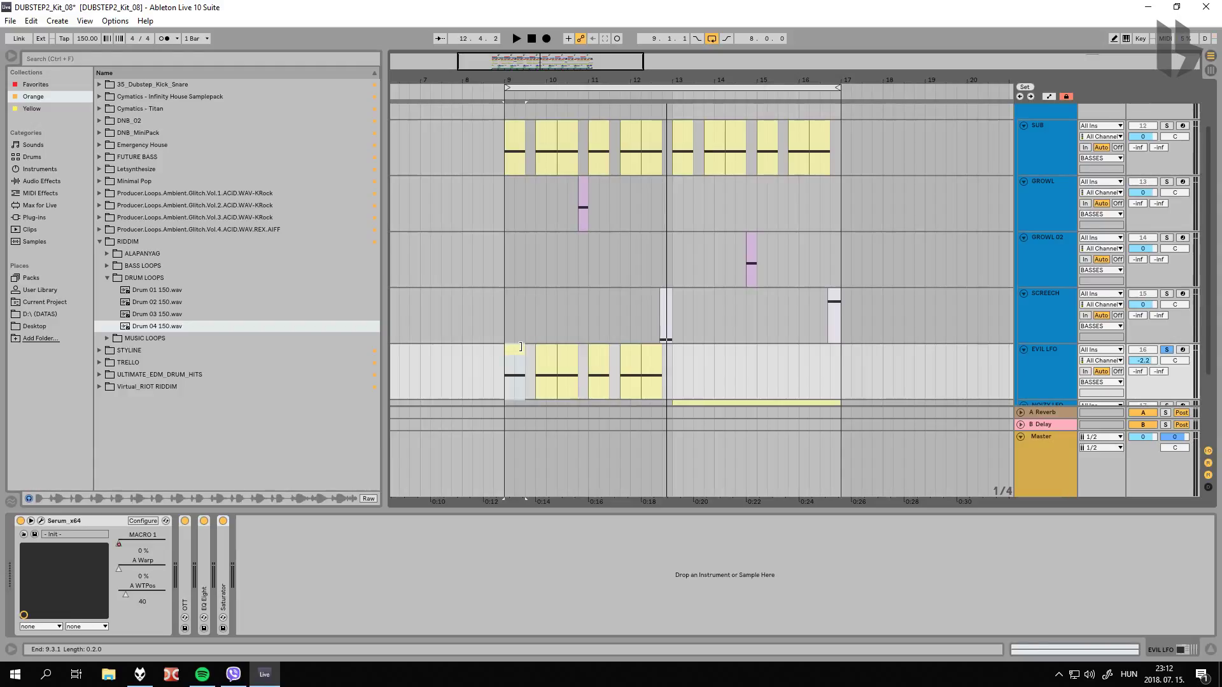
{"action": "scroll", "coordinate": [1050, 318], "scroll_direction": "down", "scroll_amount": 3}
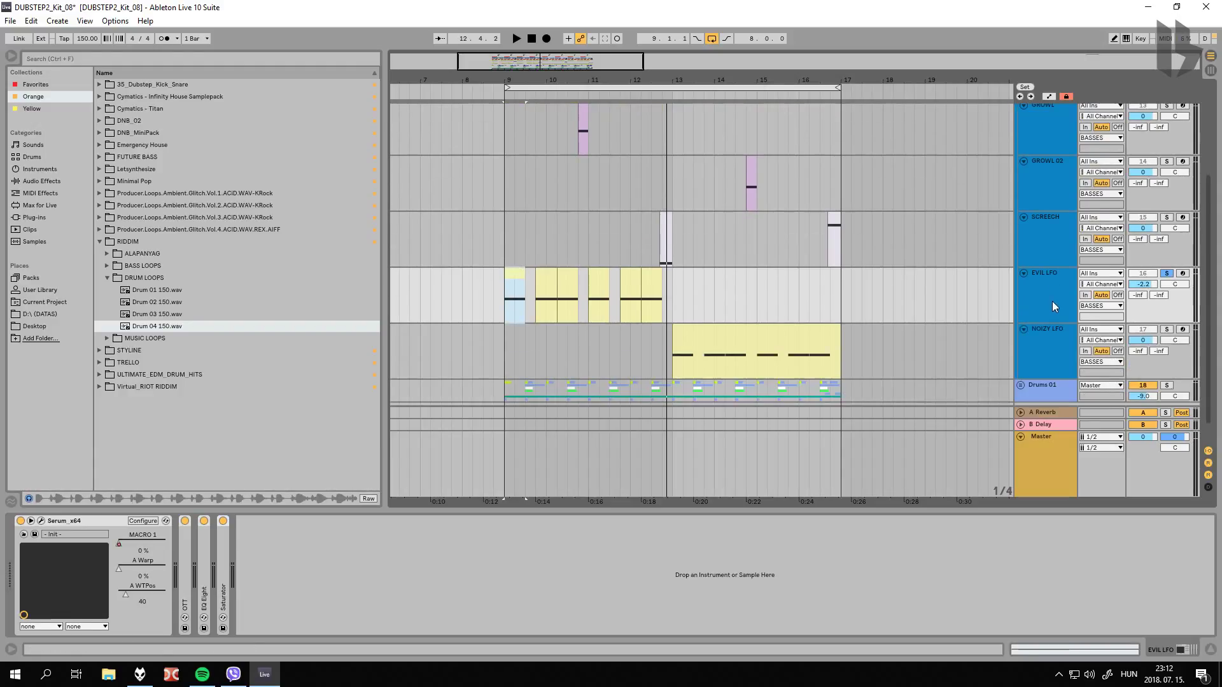
{"action": "left_click", "coordinate": [520, 270]}
{"action": "left_click", "coordinate": [694, 337]}
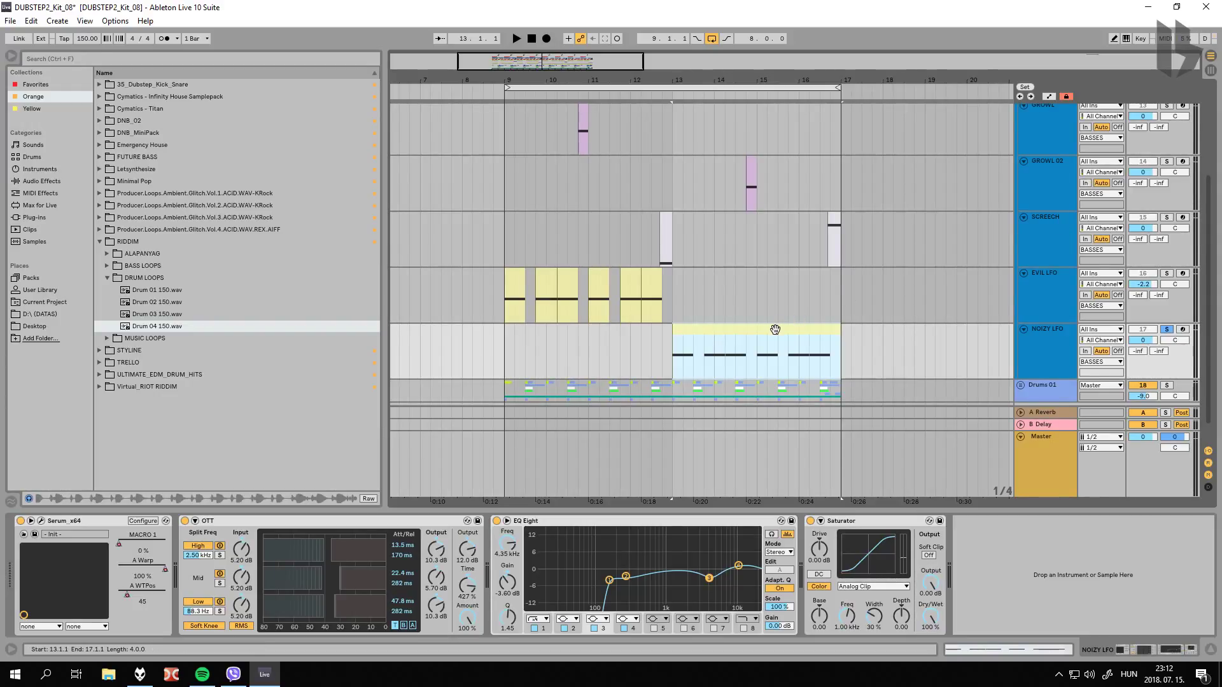
{"action": "key", "text": "space"}
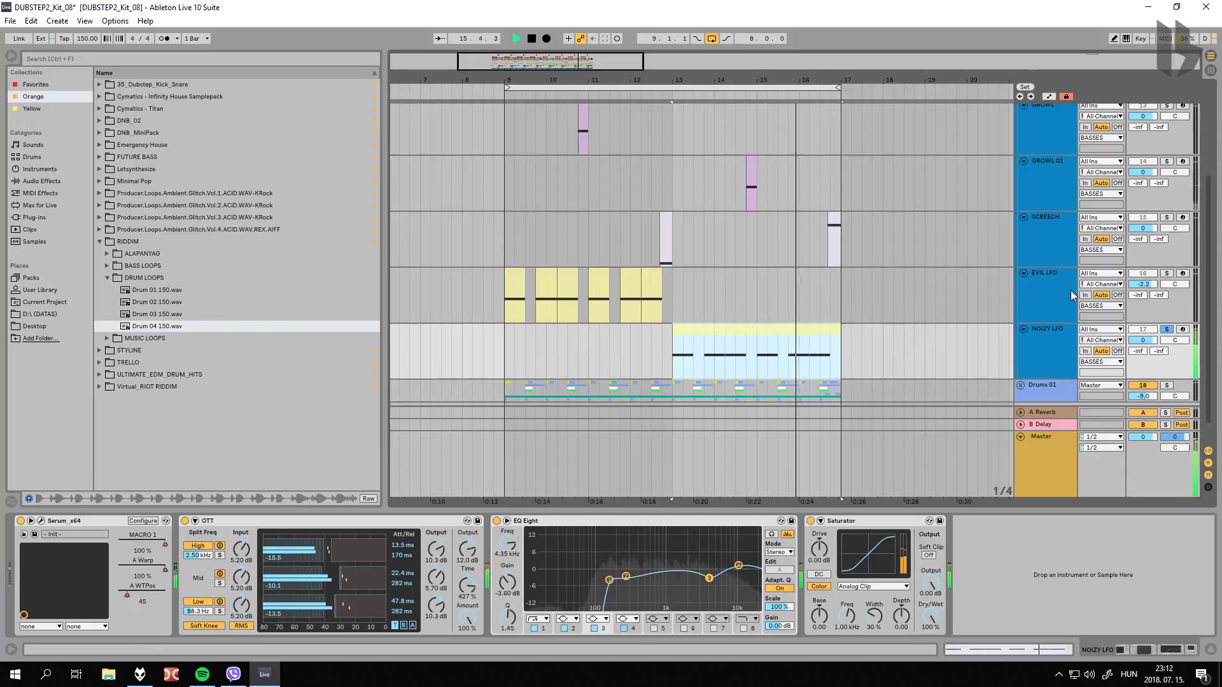
Step: Stop playback and insert the FAKE STEREO preset of Simple Delay between EQ Eight and Saturator on the NOIZY LFO track
{"action": "key", "text": "space"}
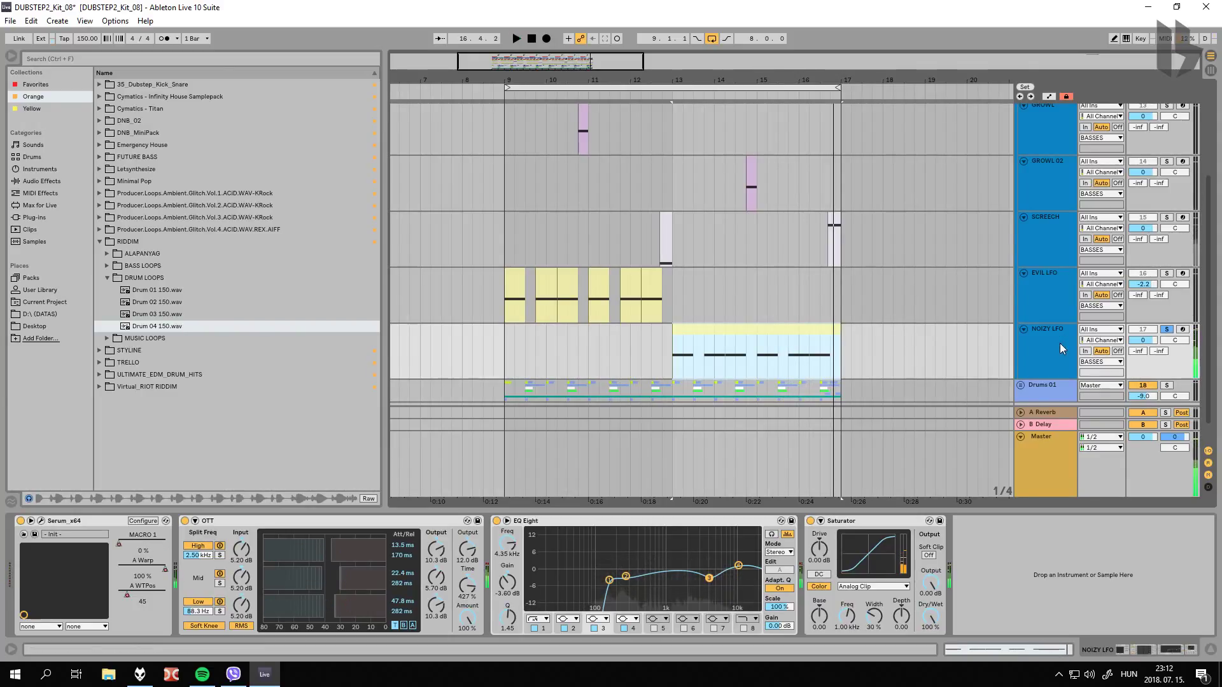
{"action": "left_click", "coordinate": [26, 181]}
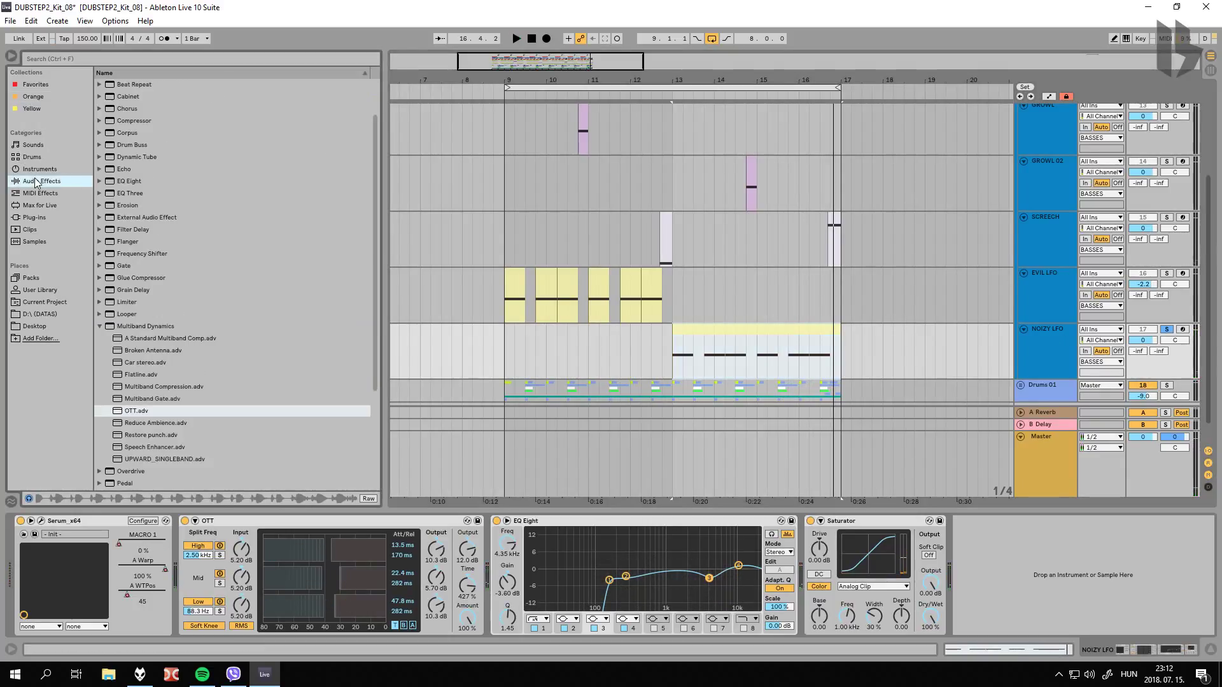
{"action": "left_click", "coordinate": [125, 426]}
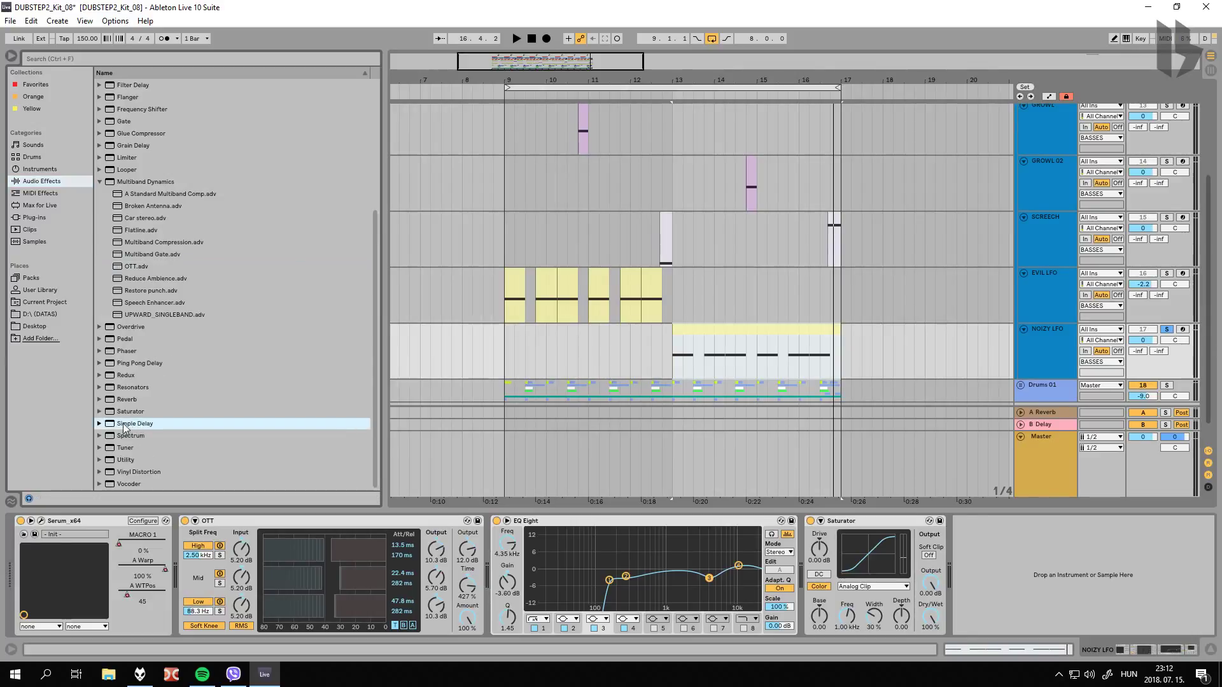
{"action": "left_click", "coordinate": [100, 424]}
{"action": "left_click_drag", "start_coordinate": [144, 411], "coordinate": [867, 526]}
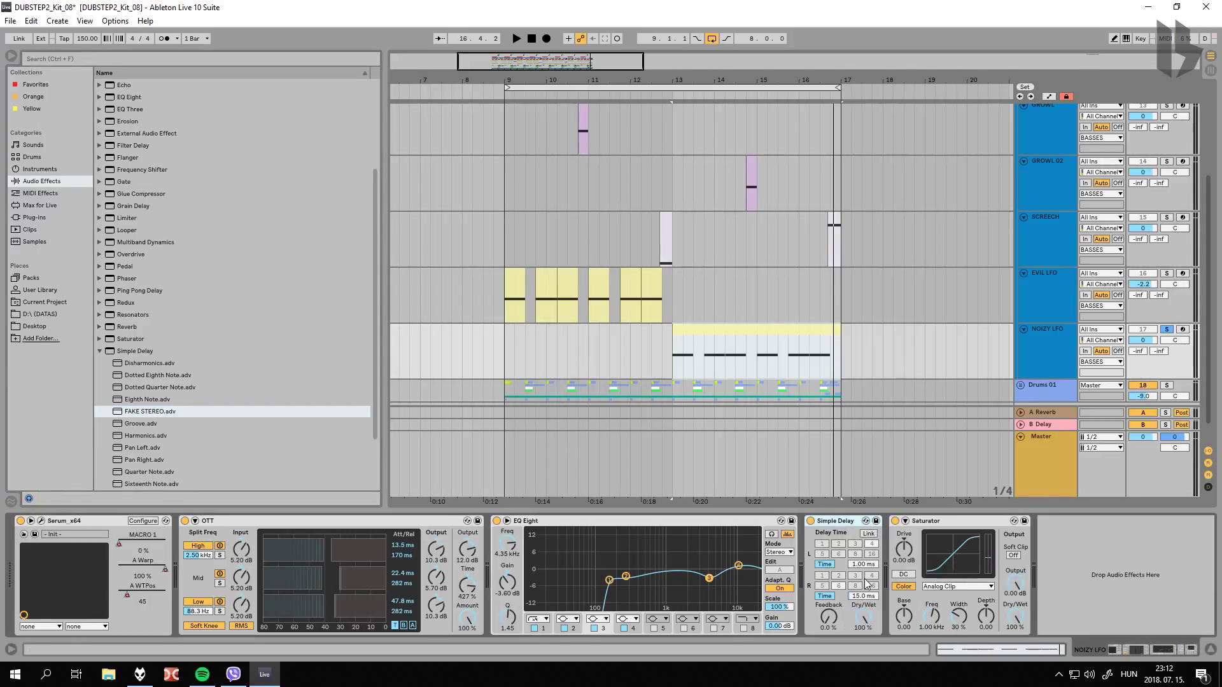
Step: Link the Simple Delay channels, set the delay time to 15.0 ms and feedback to 51%, and audition the NOIZY LFO clip
{"action": "left_click", "coordinate": [869, 534]}
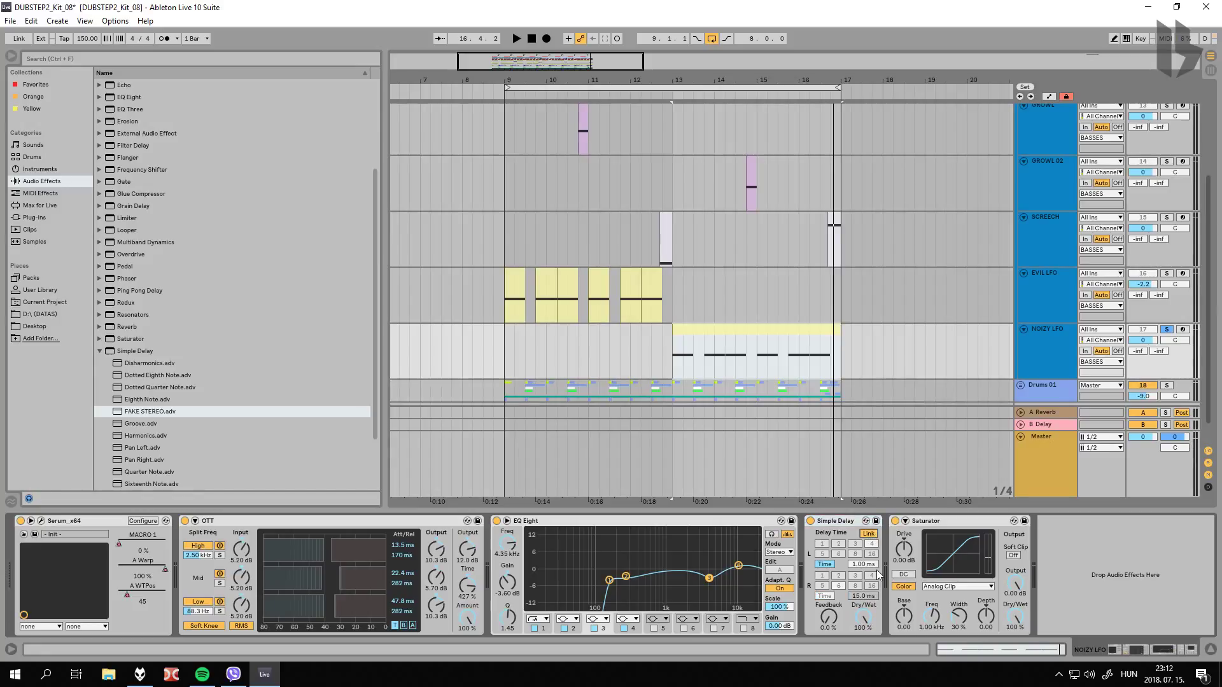
{"action": "left_click_drag", "start_coordinate": [863, 565], "coordinate": [863, 548]}
{"action": "left_click_drag", "start_coordinate": [829, 616], "coordinate": [828, 595]}
{"action": "left_click", "coordinate": [856, 565]}
{"action": "key", "text": "space"}
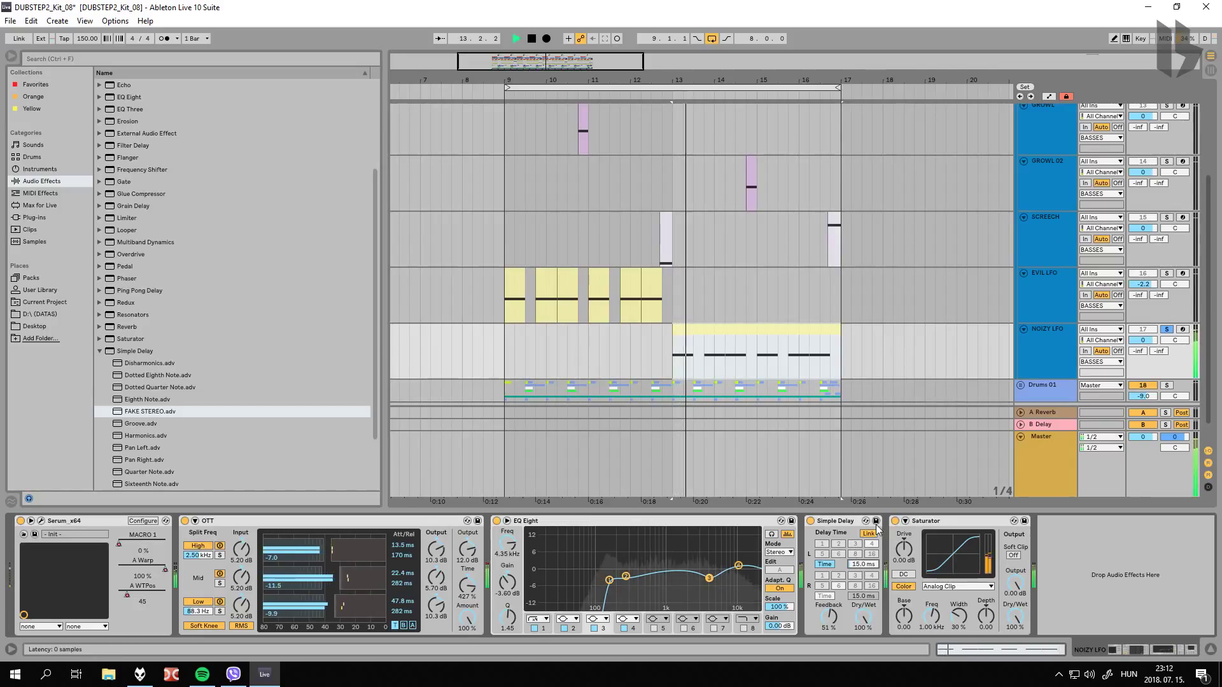
{"action": "key", "text": "space"}
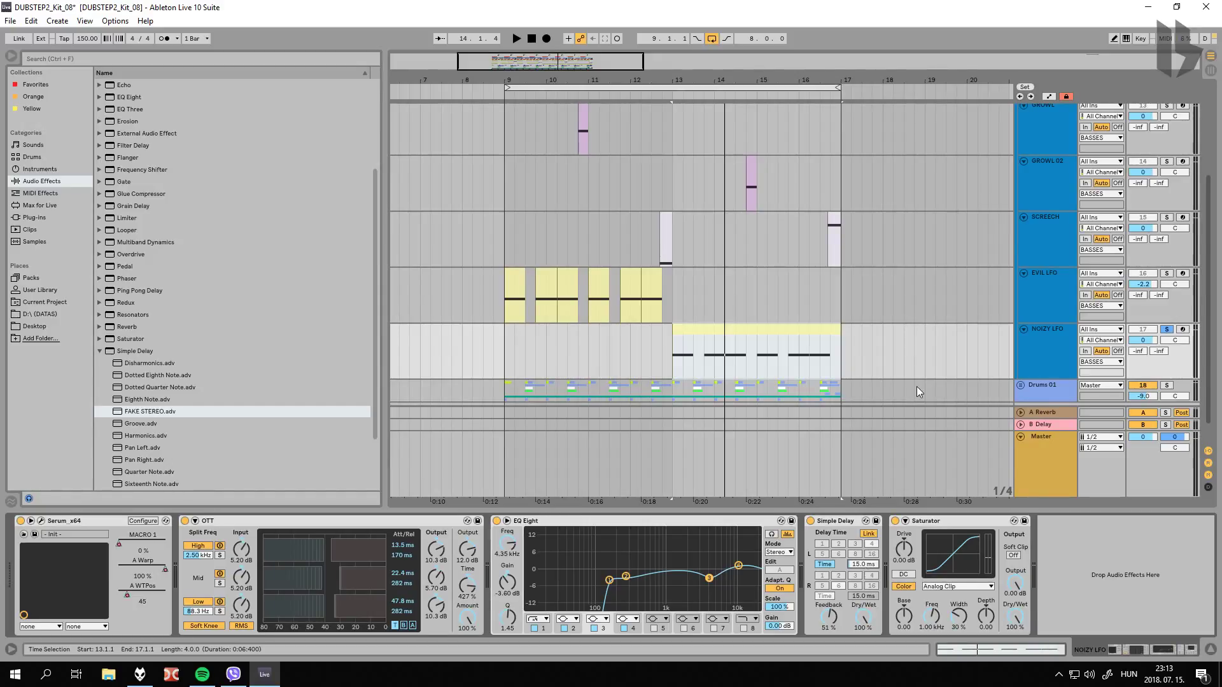
Step: Inspect the notes in the NOIZY LFO clip, then return to the track's device chain
{"action": "double_click", "coordinate": [767, 328]}
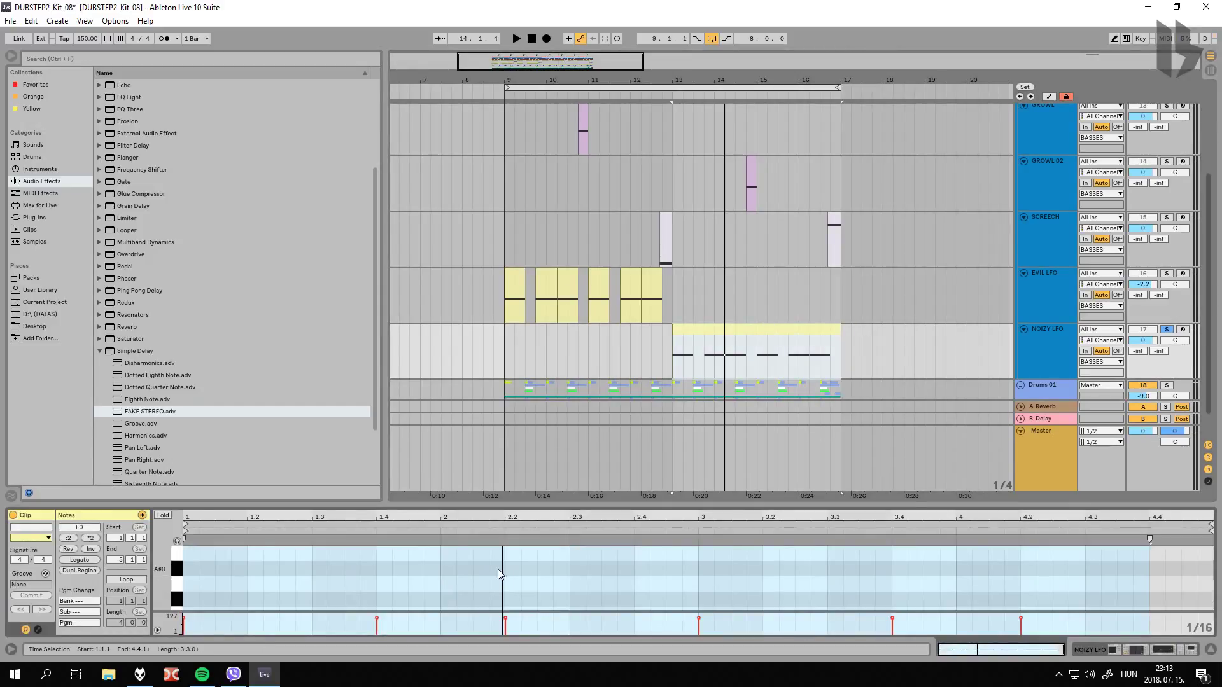
{"action": "scroll", "coordinate": [268, 601], "scroll_direction": "down", "scroll_amount": 5}
{"action": "left_click", "coordinate": [328, 590]}
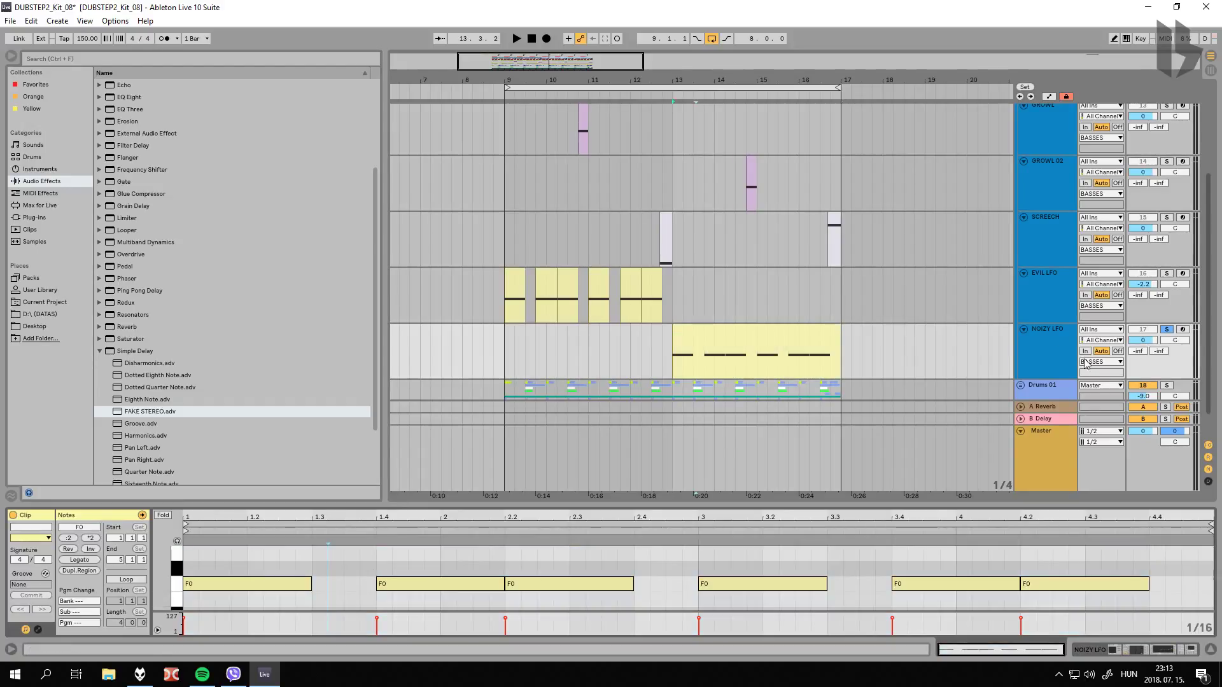
{"action": "left_click", "coordinate": [1056, 344]}
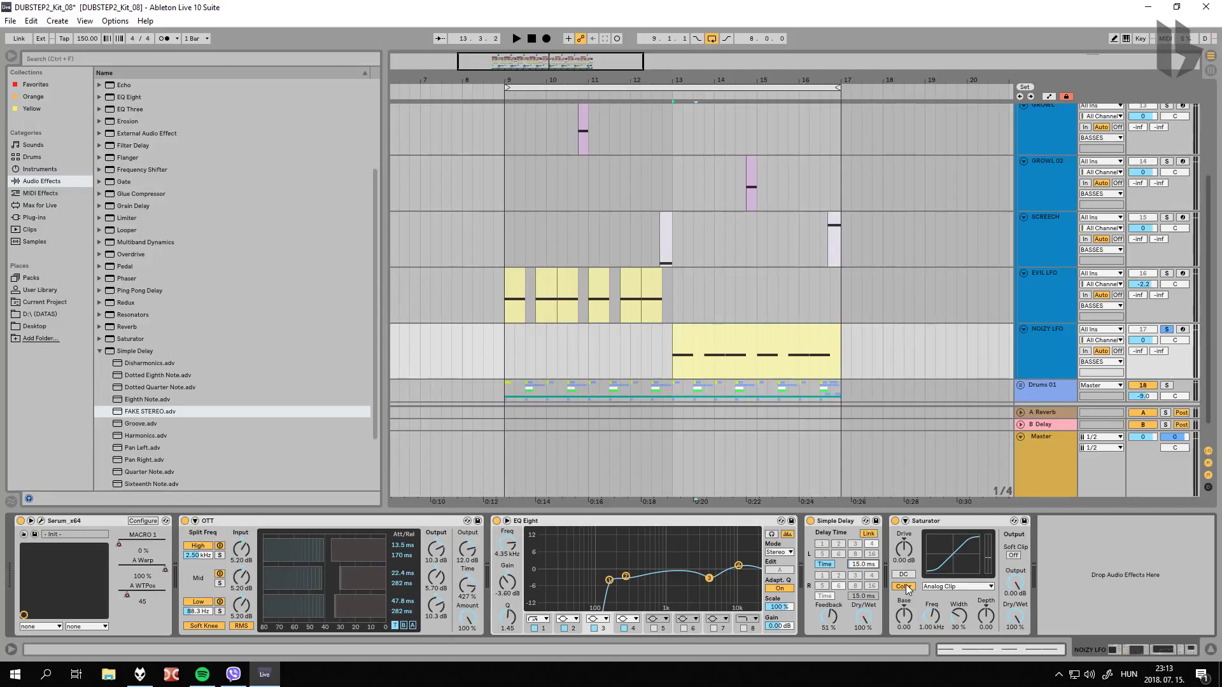
{"action": "scroll", "coordinate": [941, 200], "scroll_direction": "up", "scroll_amount": 4}
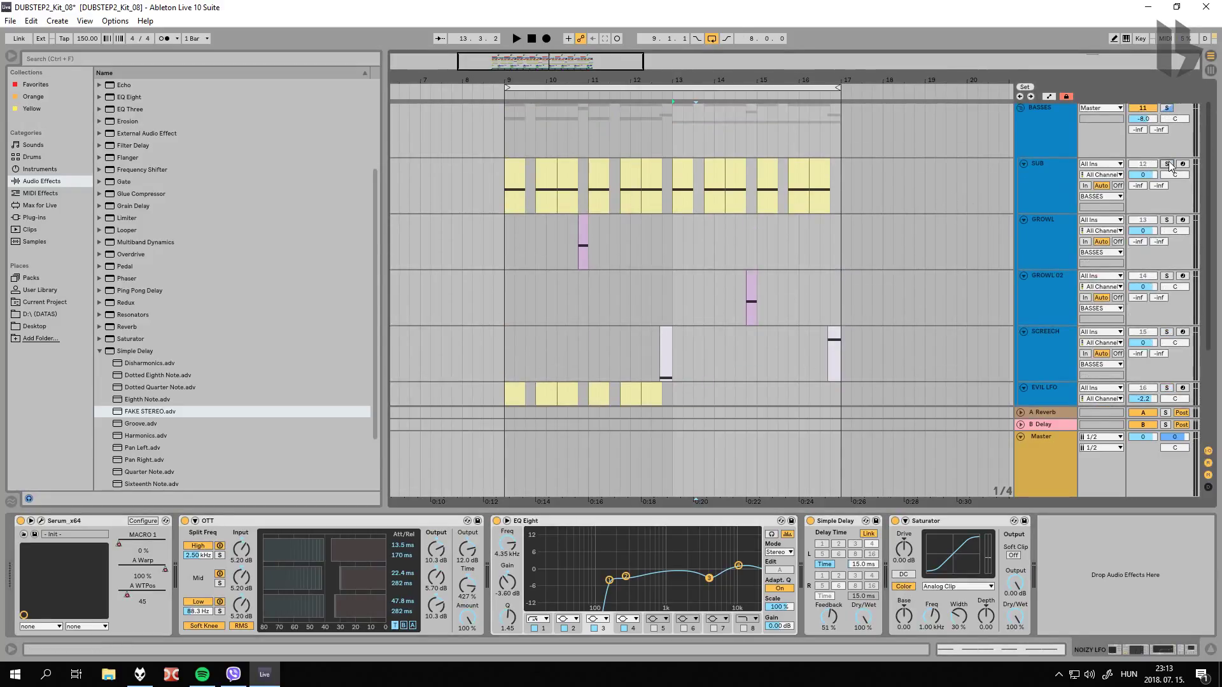
{"action": "scroll", "coordinate": [1031, 240], "scroll_direction": "down", "scroll_amount": 4}
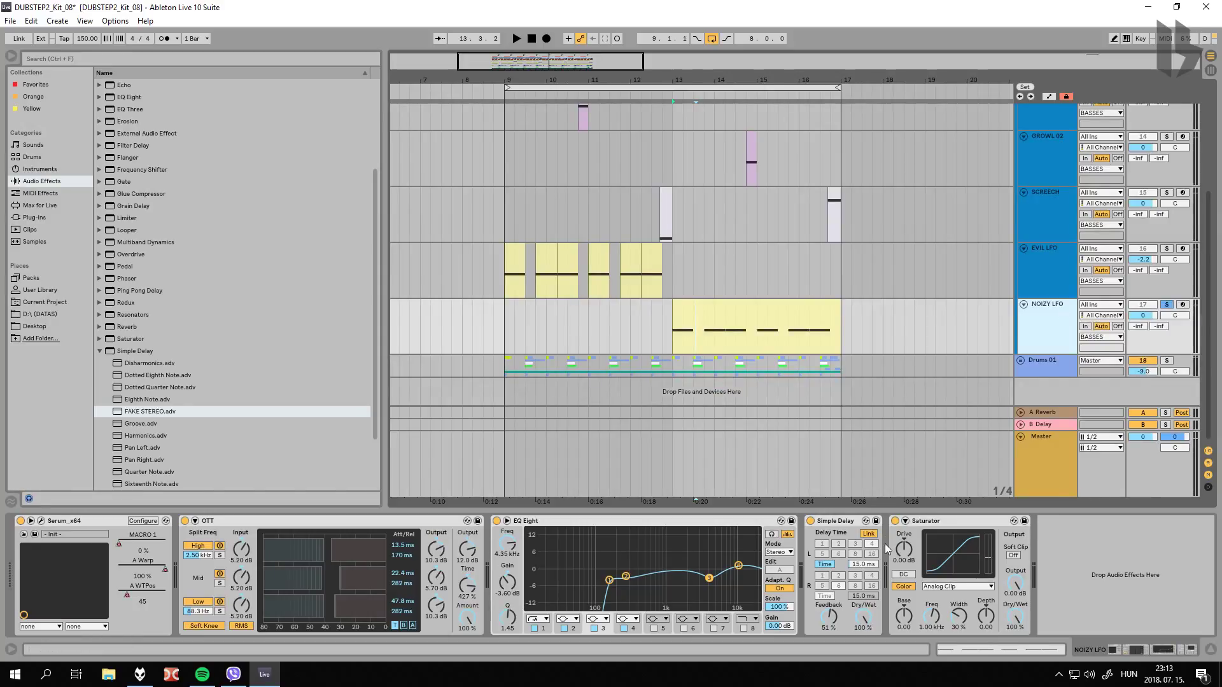
Step: Set the Simple Delay's time to 22.0 ms and its feedback to 39% while the NOIZY LFO clip plays
{"action": "key", "text": "space"}
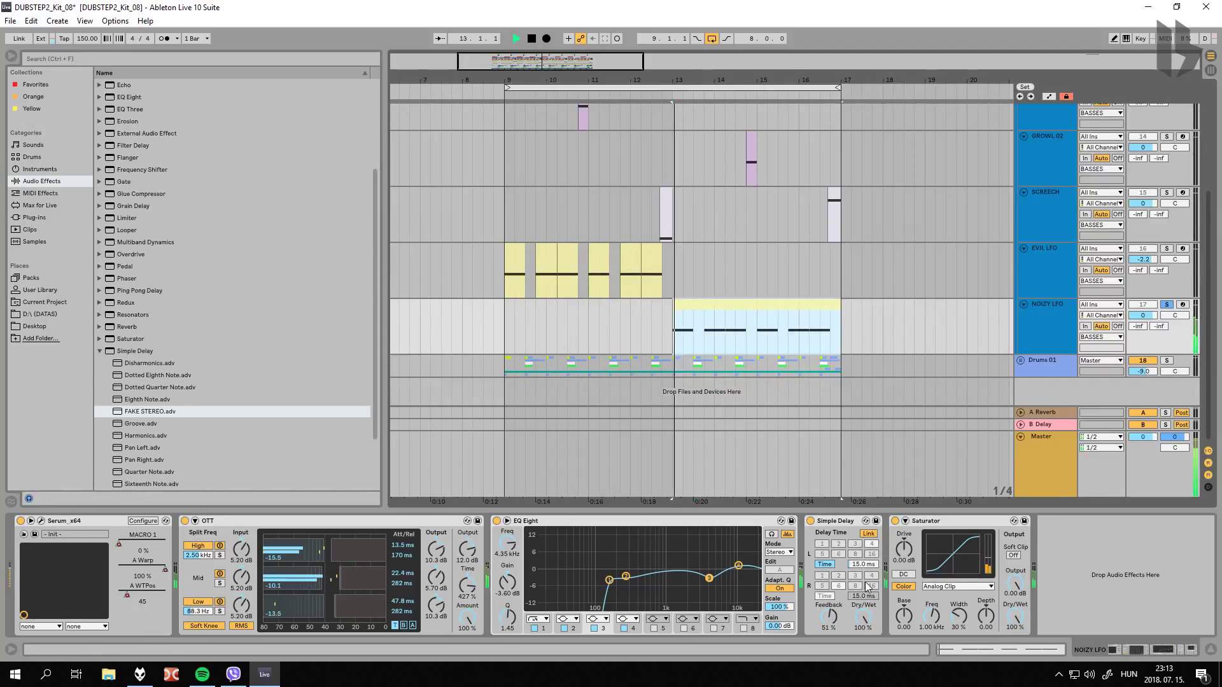
{"action": "mouse_move", "coordinate": [863, 617]}
{"action": "left_mouse_down"}
{"action": "mouse_move", "coordinate": [863, 627]}
{"action": "mouse_move", "coordinate": [864, 617]}
{"action": "left_mouse_up"}
{"action": "left_click_drag", "start_coordinate": [863, 564], "coordinate": [864, 568]}
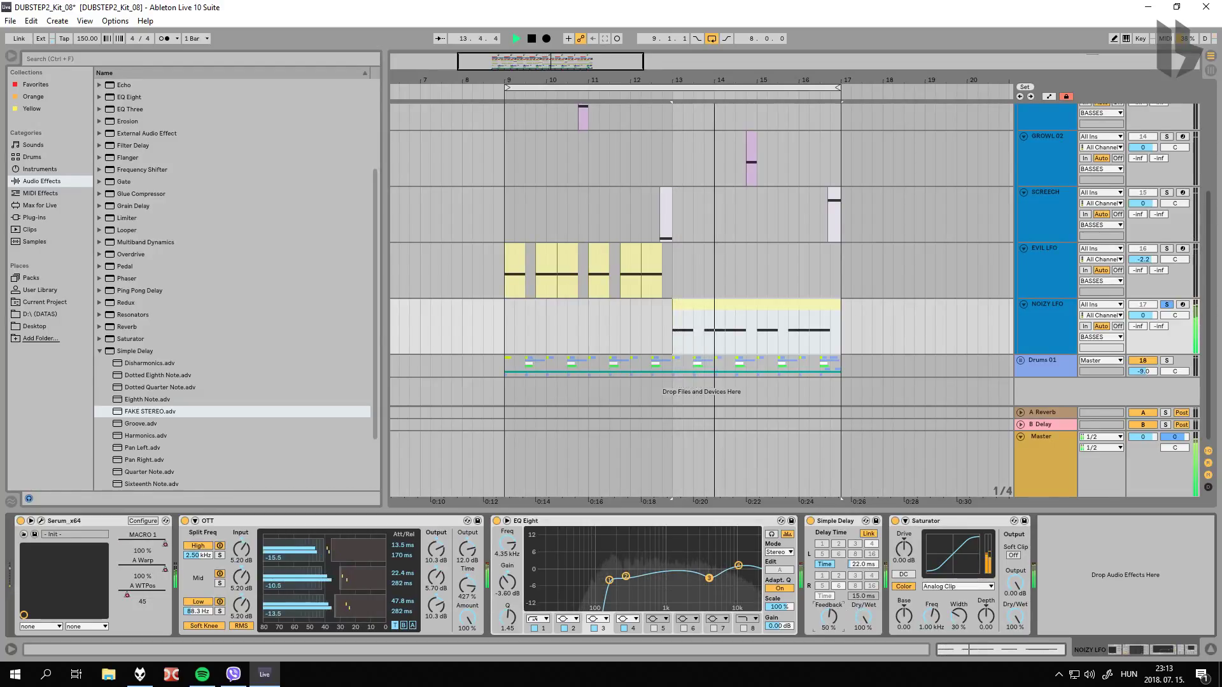
{"action": "left_click_drag", "start_coordinate": [829, 615], "coordinate": [836, 622]}
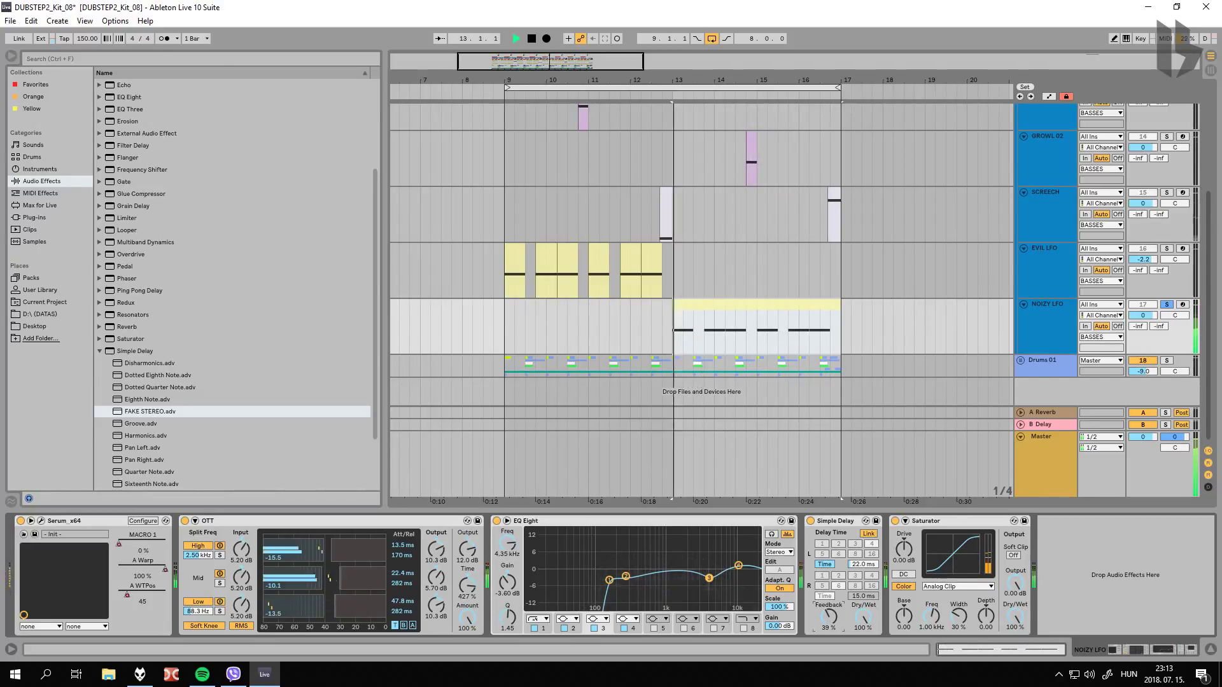
{"action": "key", "text": "space"}
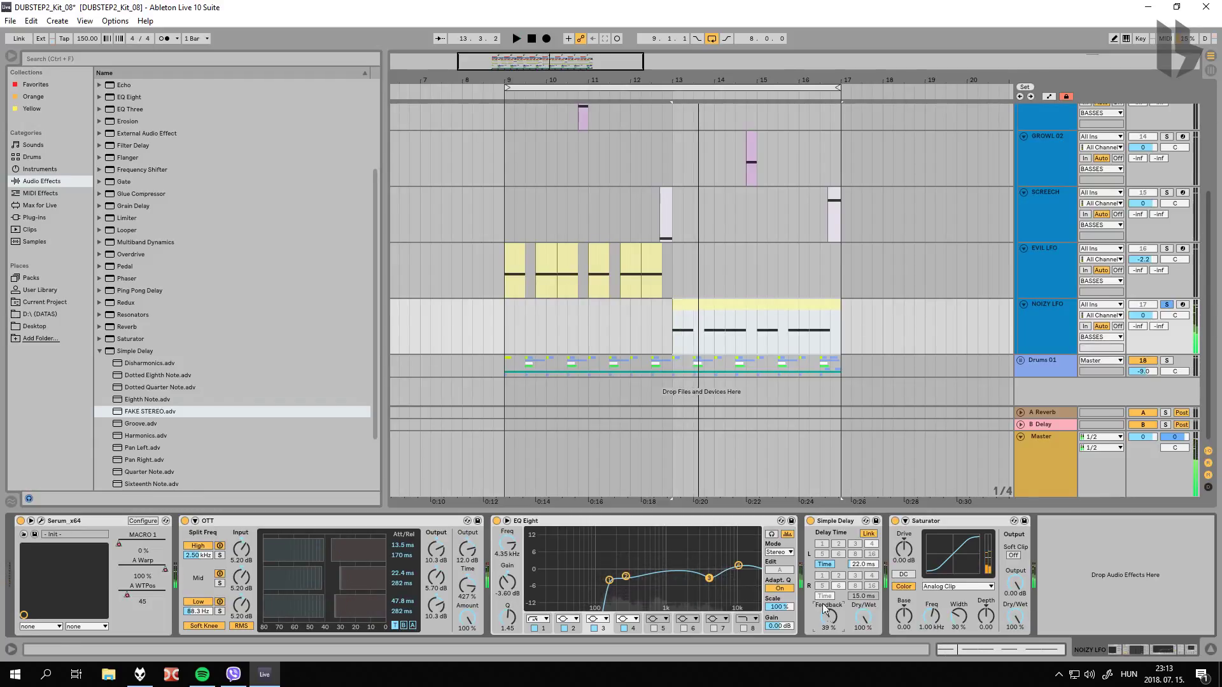
Step: Move the Simple Delay between Serum and OTT in the NOIZY LFO chain and replay the clip from bar 13
{"action": "left_click", "coordinate": [839, 526]}
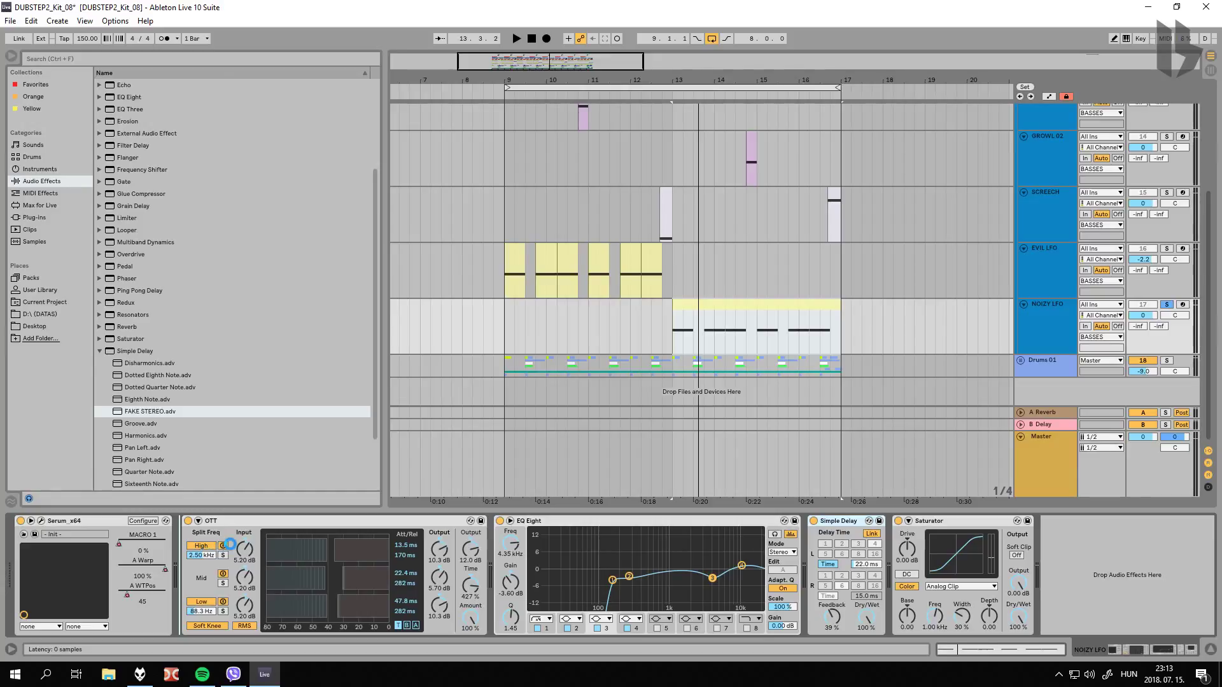
{"action": "left_click_drag", "start_coordinate": [235, 539], "coordinate": [239, 541]}
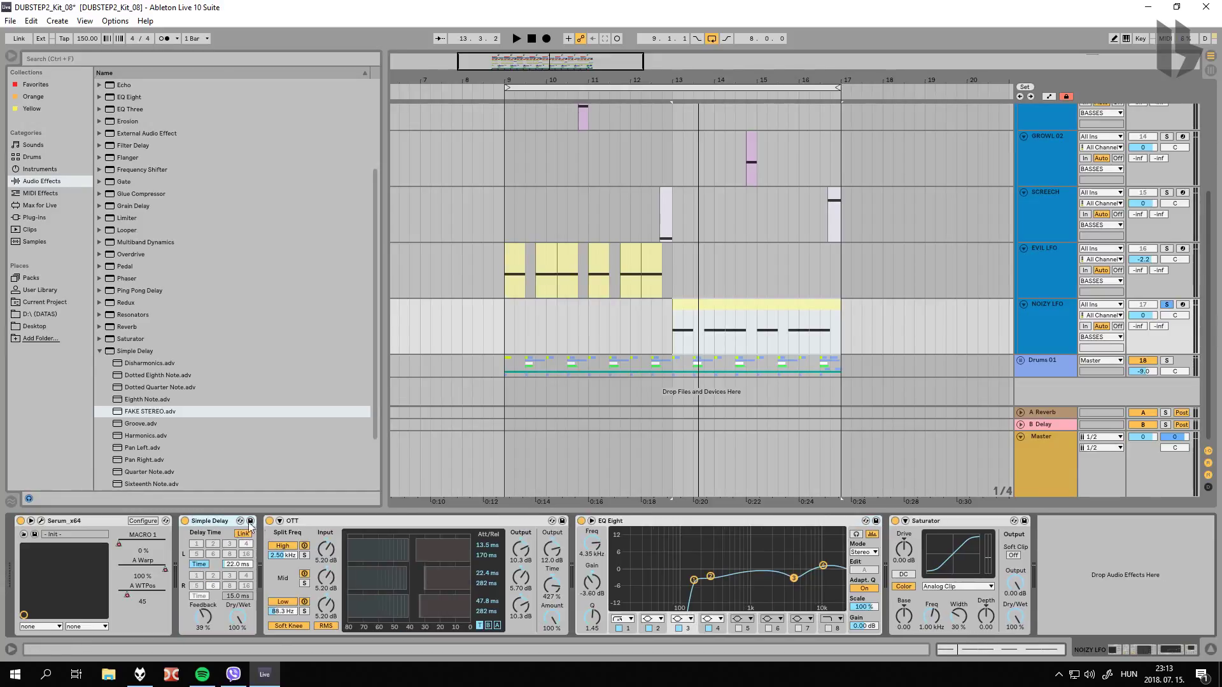
{"action": "key", "text": "space"}
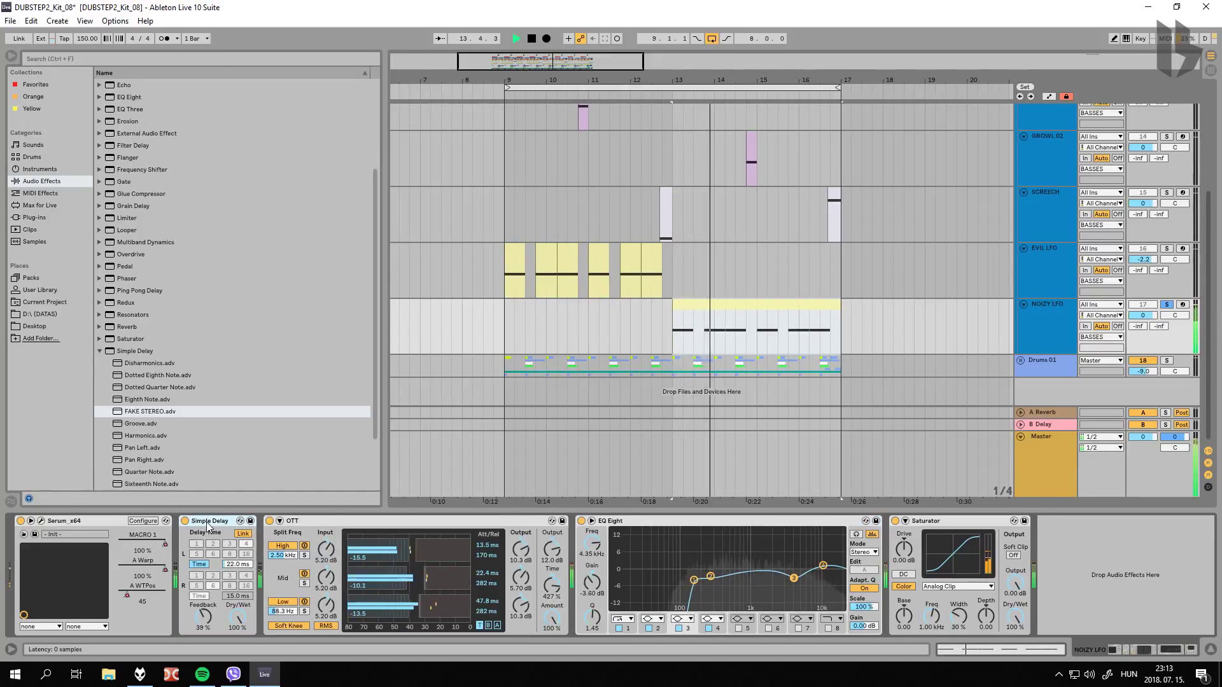
{"action": "key", "text": "space"}
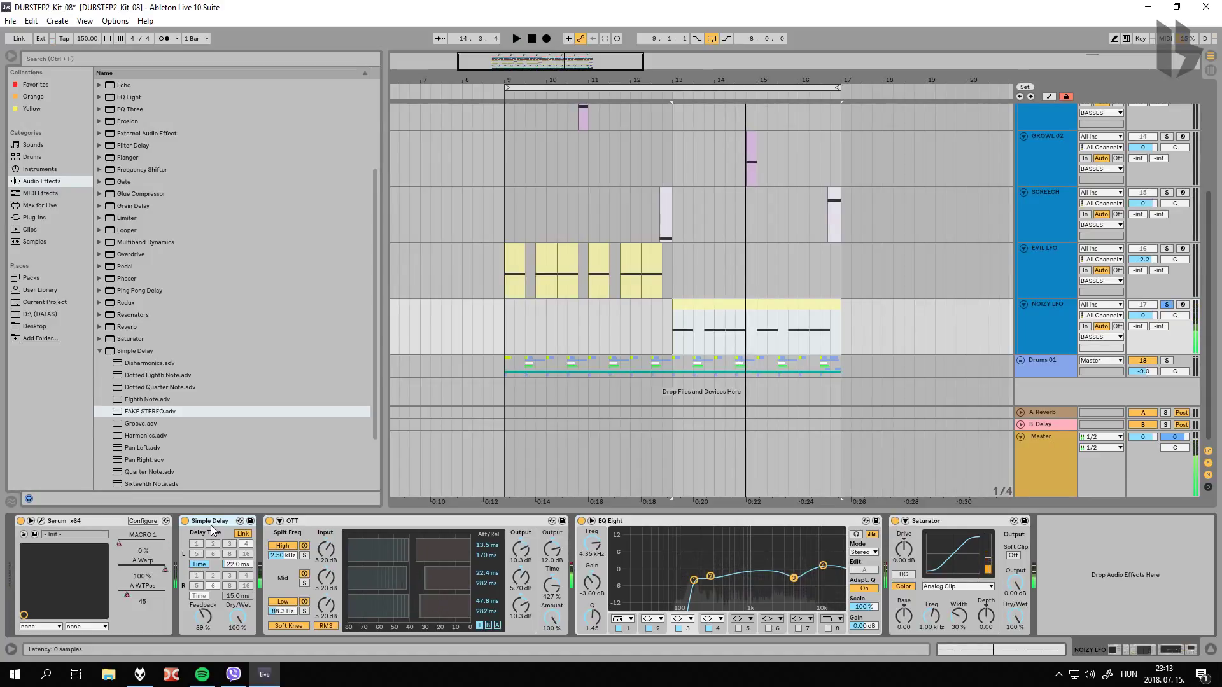
{"action": "key", "text": "space"}
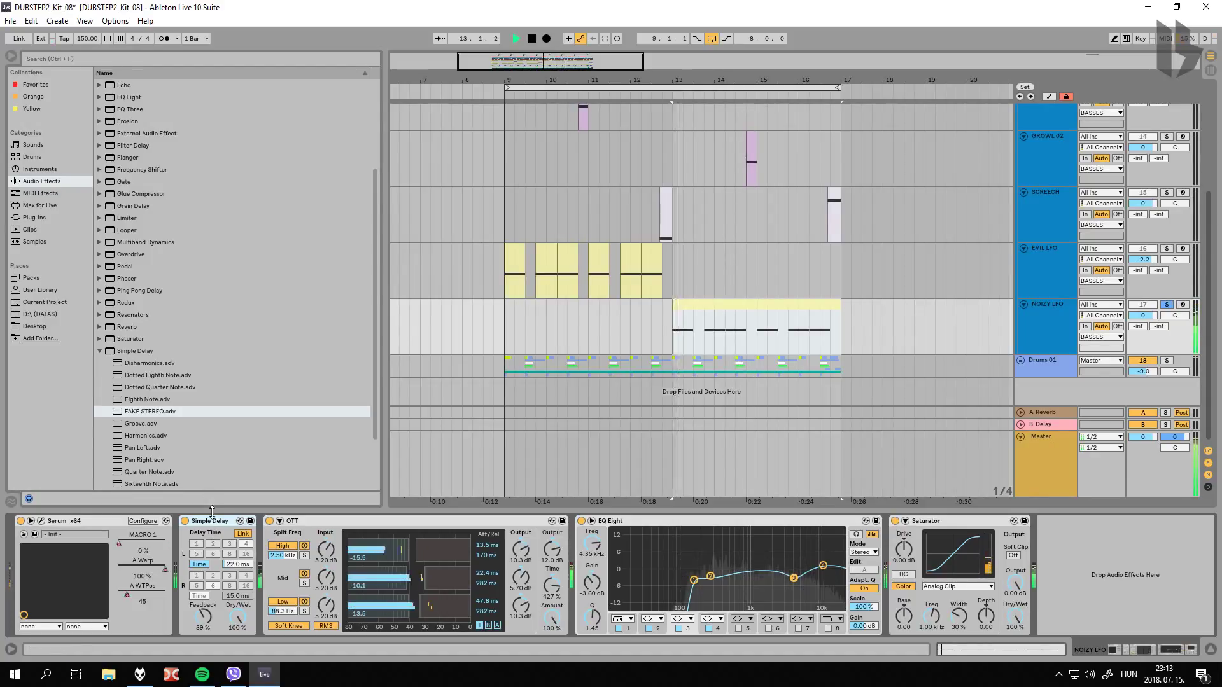
{"action": "key", "text": "space"}
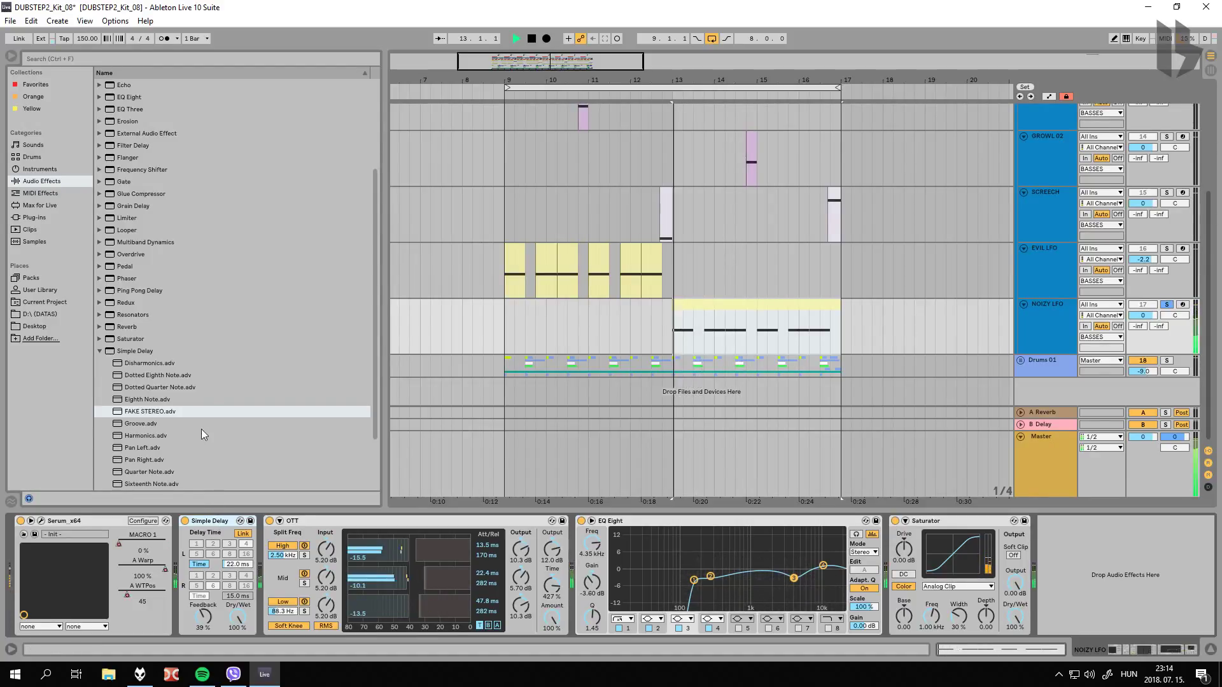
Step: Insert a Reverb between Simple Delay and OTT on NOIZY LFO and set its Dry/Wet to 0%
{"action": "scroll", "coordinate": [183, 308], "scroll_direction": "down", "scroll_amount": 3}
{"action": "left_click", "coordinate": [121, 256]}
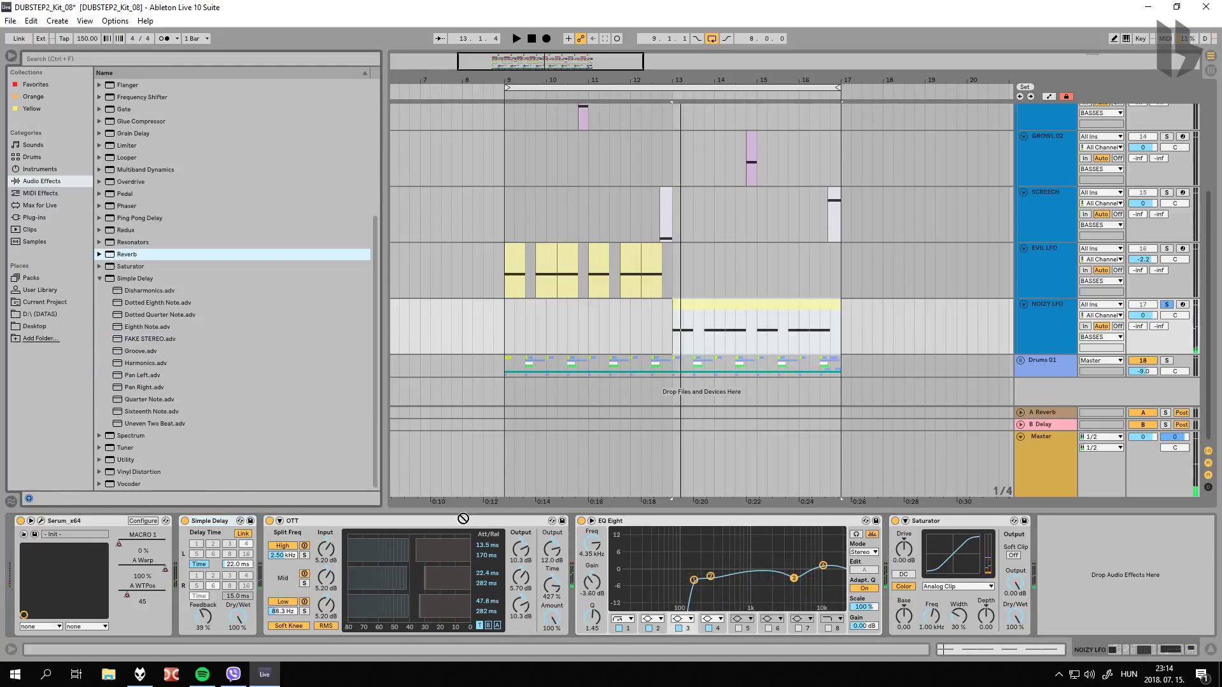
{"action": "left_click_drag", "start_coordinate": [462, 518], "coordinate": [266, 591]}
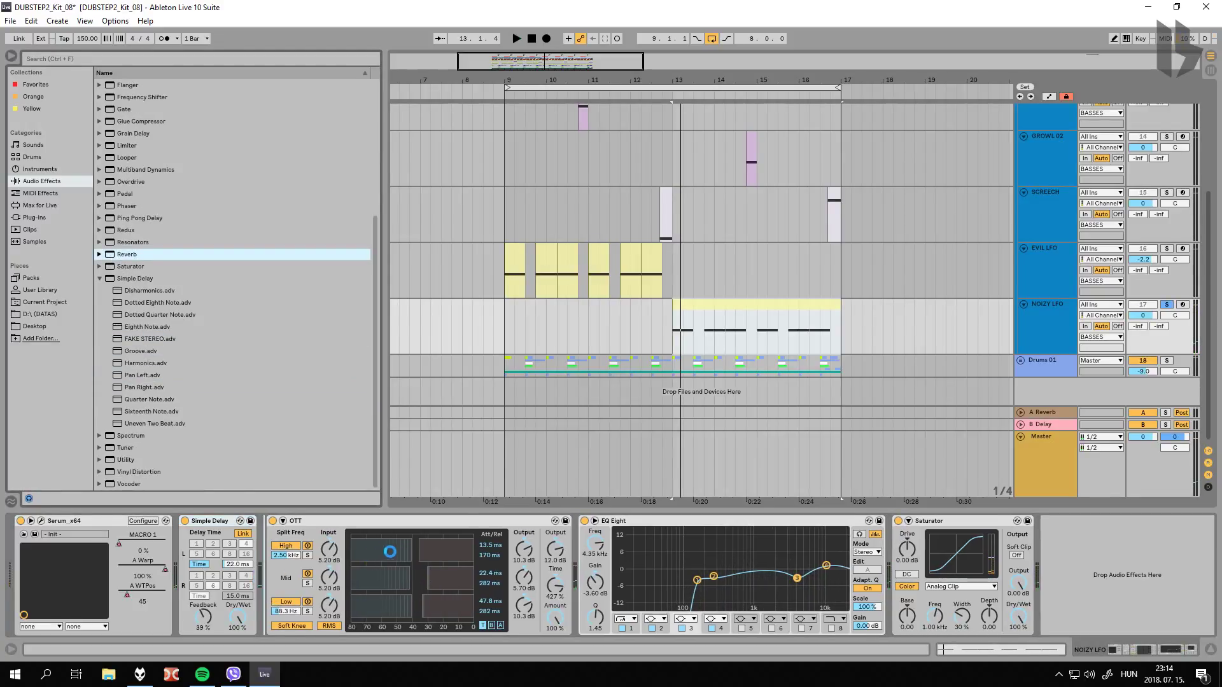
{"action": "left_click_drag", "start_coordinate": [555, 620], "coordinate": [554, 652]}
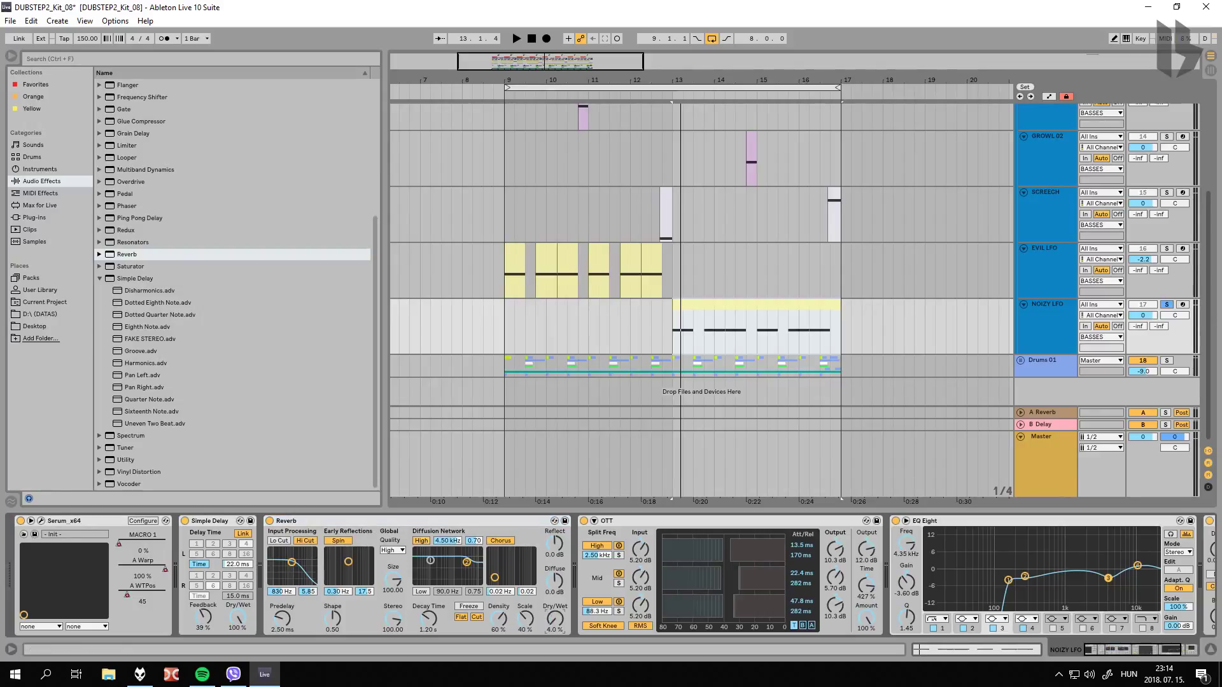
Step: Show automation and draw a Reverb Dry/Wet boost to about 59% in the gap after the first NOIZY LFO note
{"action": "left_click_drag", "start_coordinate": [611, 72], "coordinate": [617, 79]}
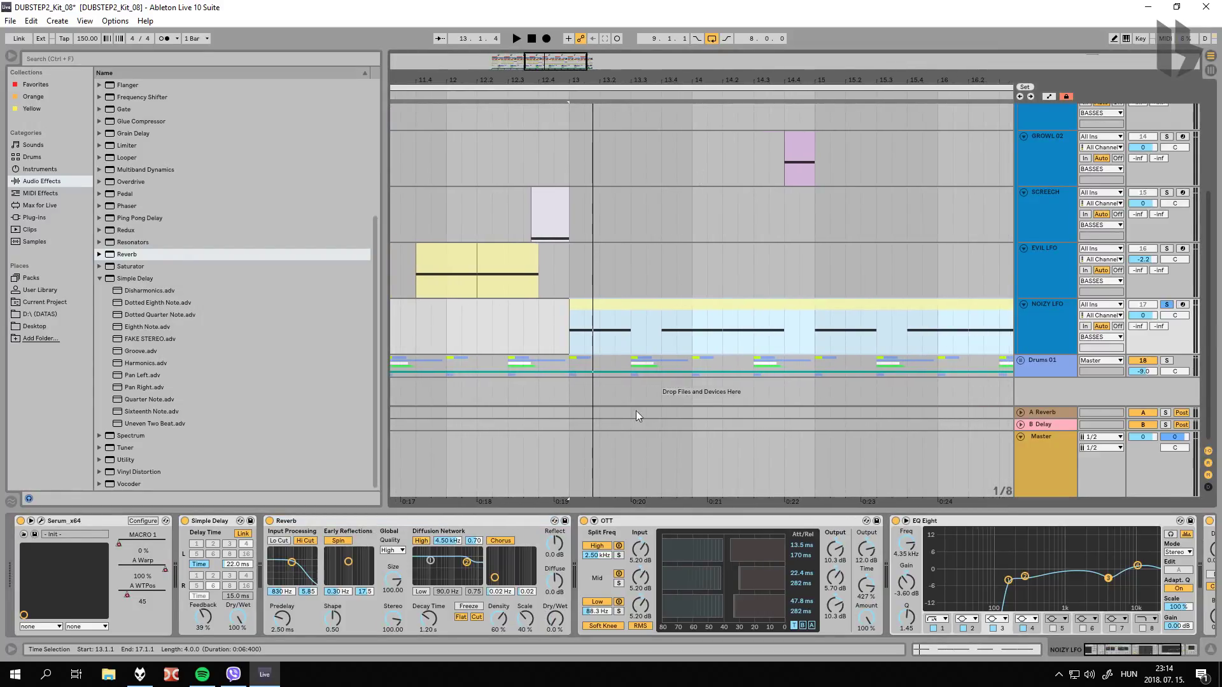
{"action": "left_click", "coordinate": [614, 336]}
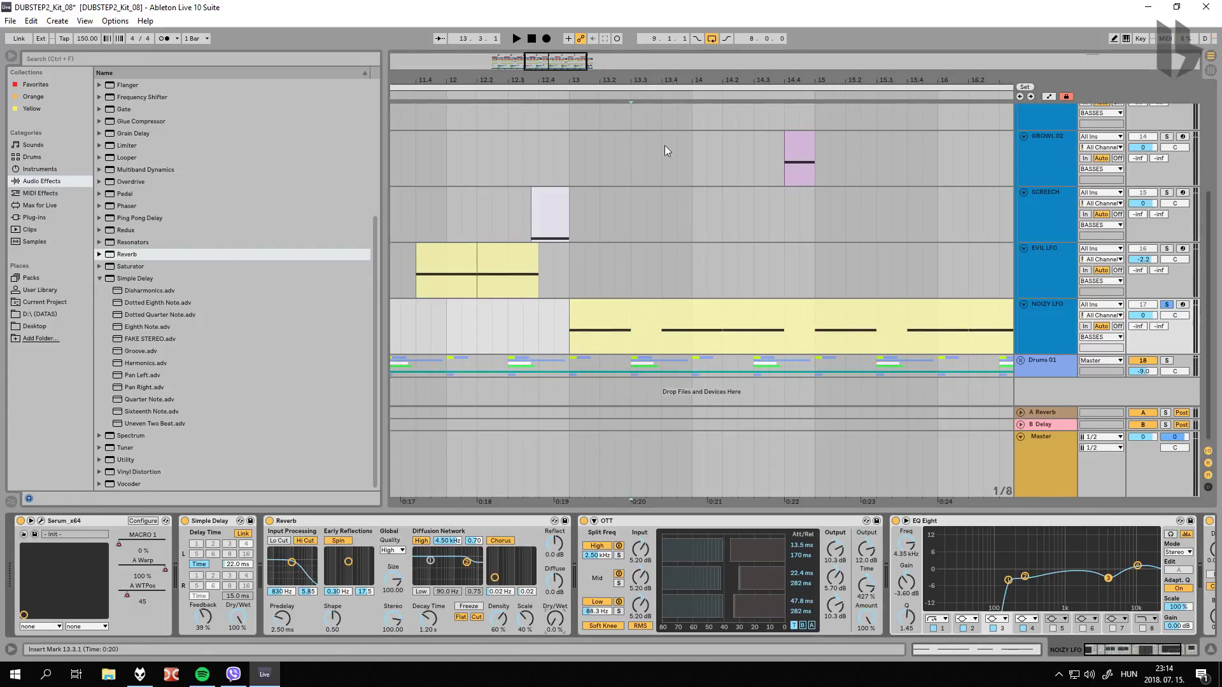
{"action": "left_click", "coordinate": [1049, 96]}
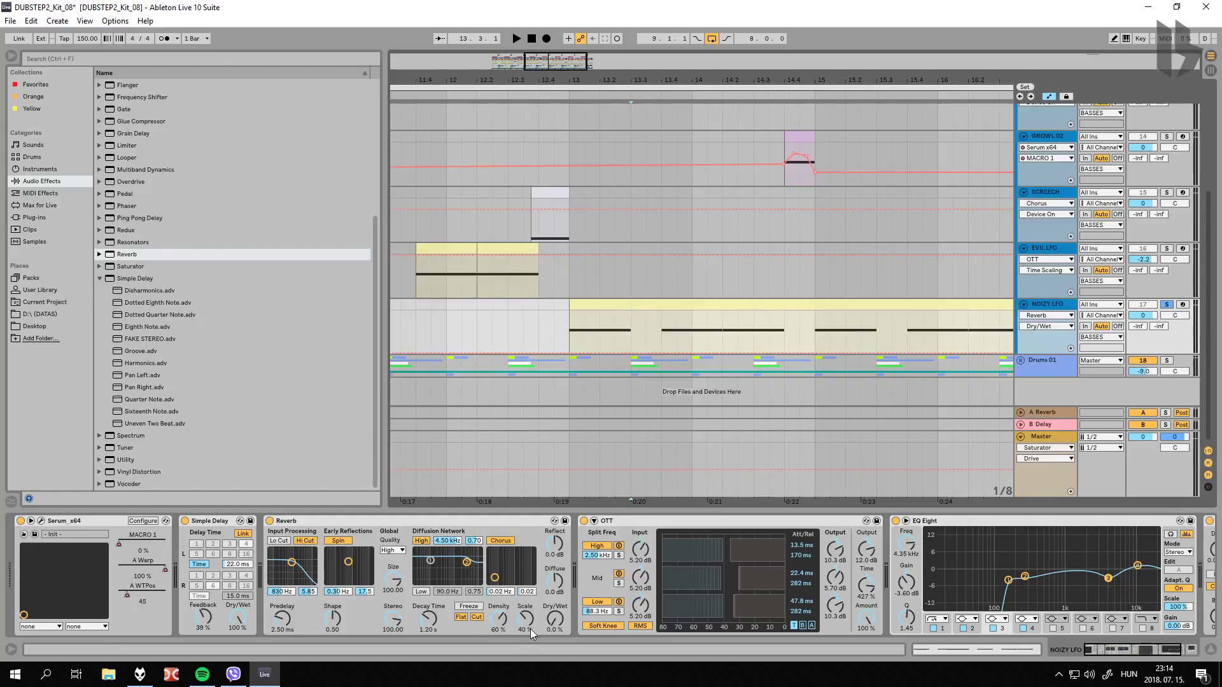
{"action": "left_click", "coordinate": [627, 351]}
{"action": "left_click_drag", "start_coordinate": [632, 352], "coordinate": [665, 331]}
Step: Reshape the start of the Reverb Dry/Wet boost into a gradual curved rise while auditioning from bar 13
{"action": "left_click", "coordinate": [578, 340]}
{"action": "key", "text": "space"}
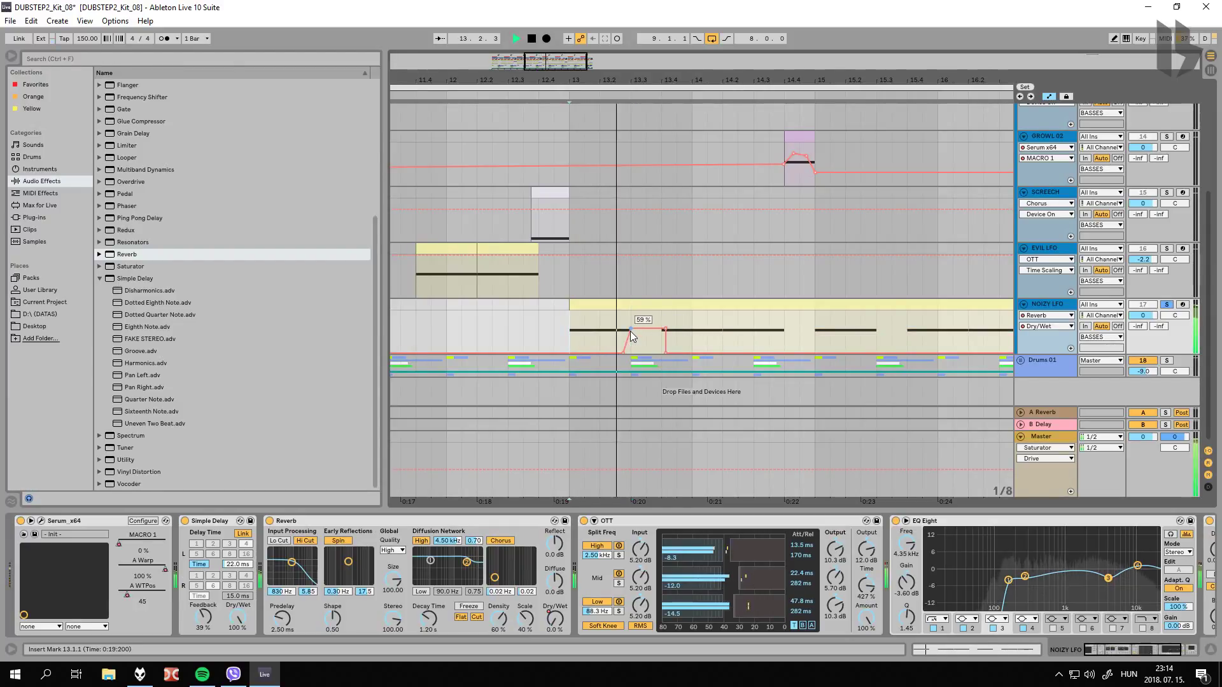
{"action": "mouse_move", "coordinate": [630, 331]}
{"action": "left_mouse_down"}
{"action": "mouse_move", "coordinate": [665, 329]}
{"action": "mouse_move", "coordinate": [648, 347]}
{"action": "left_mouse_up"}
{"action": "key", "text": "space"}
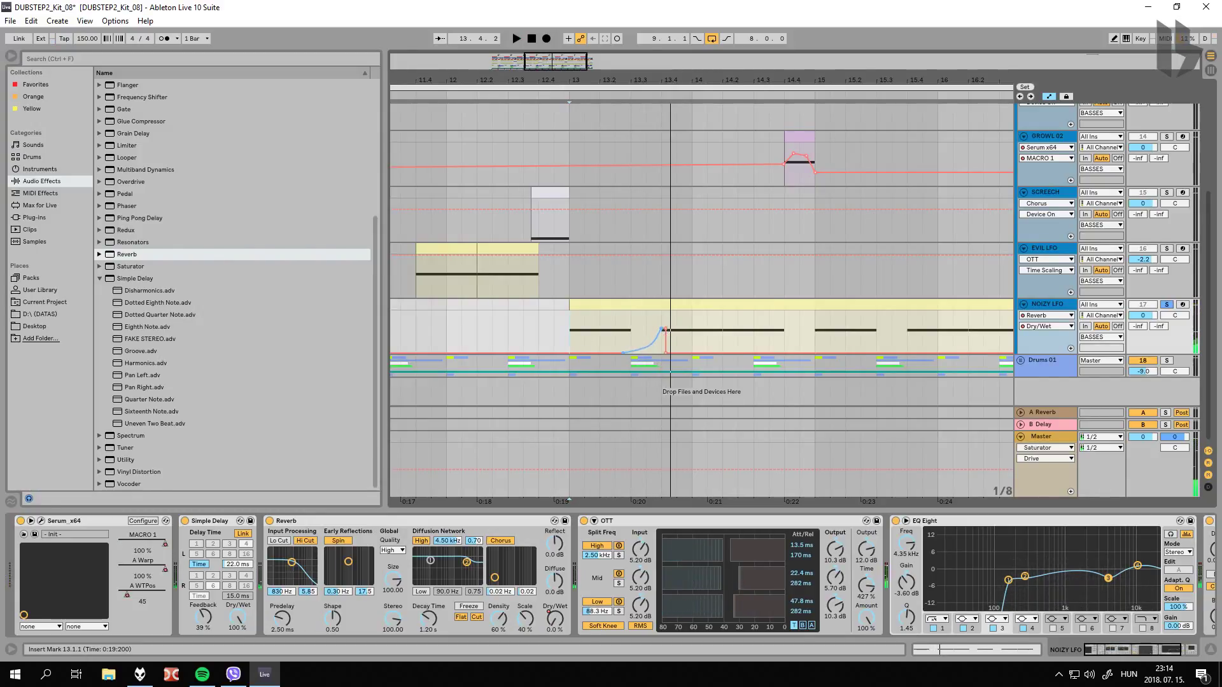
Step: Raise the Reverb Dry/Wet automation peak to 100% and shift it earlier, just before beat 13.4, replaying from bar 13
{"action": "key", "text": "space"}
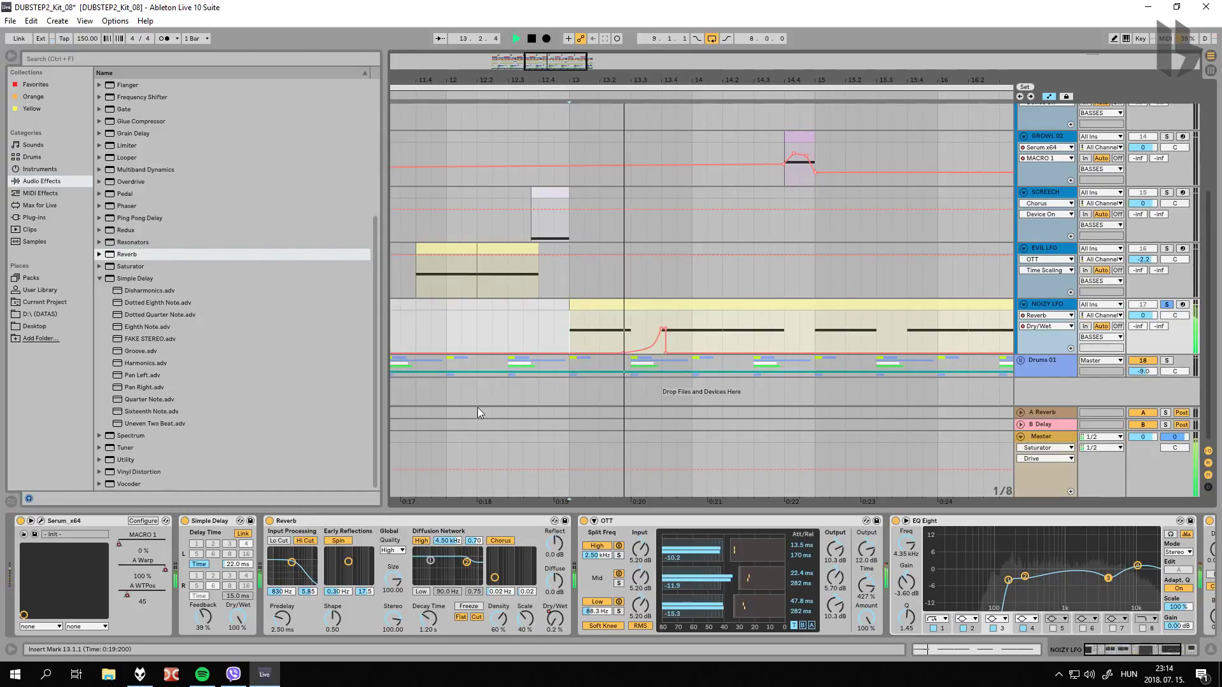
{"action": "mouse_move", "coordinate": [662, 331]}
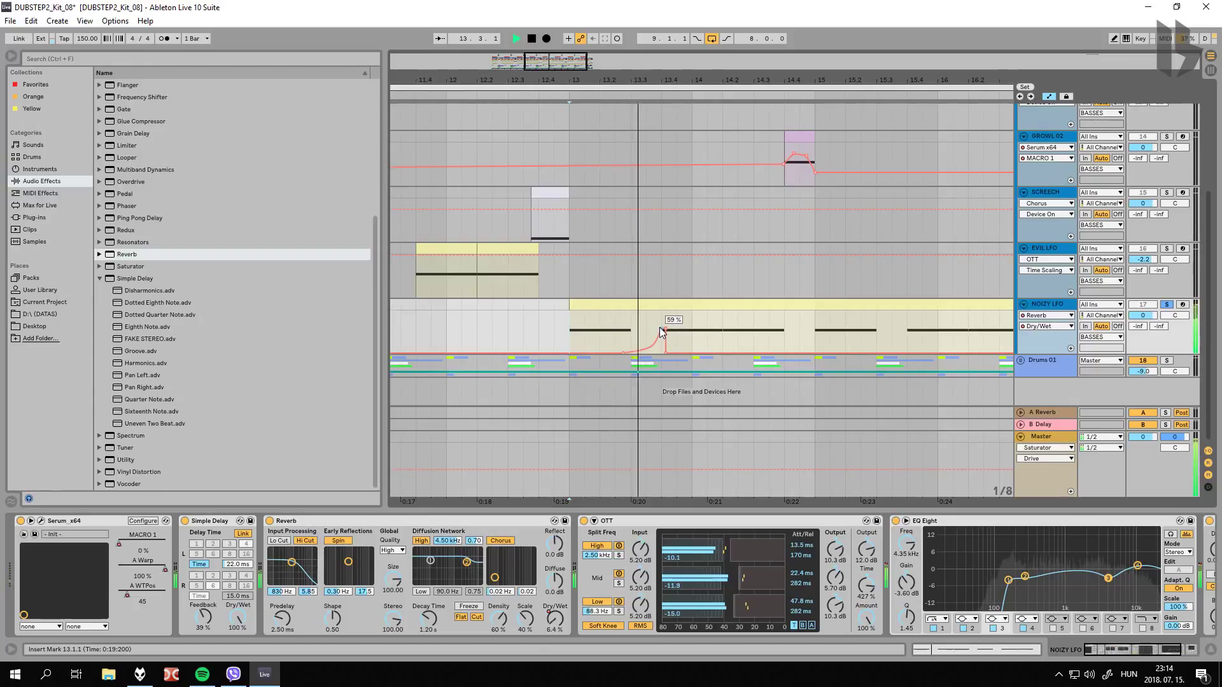
{"action": "left_click_drag", "start_coordinate": [661, 331], "coordinate": [646, 316]}
{"action": "key", "text": "space"}
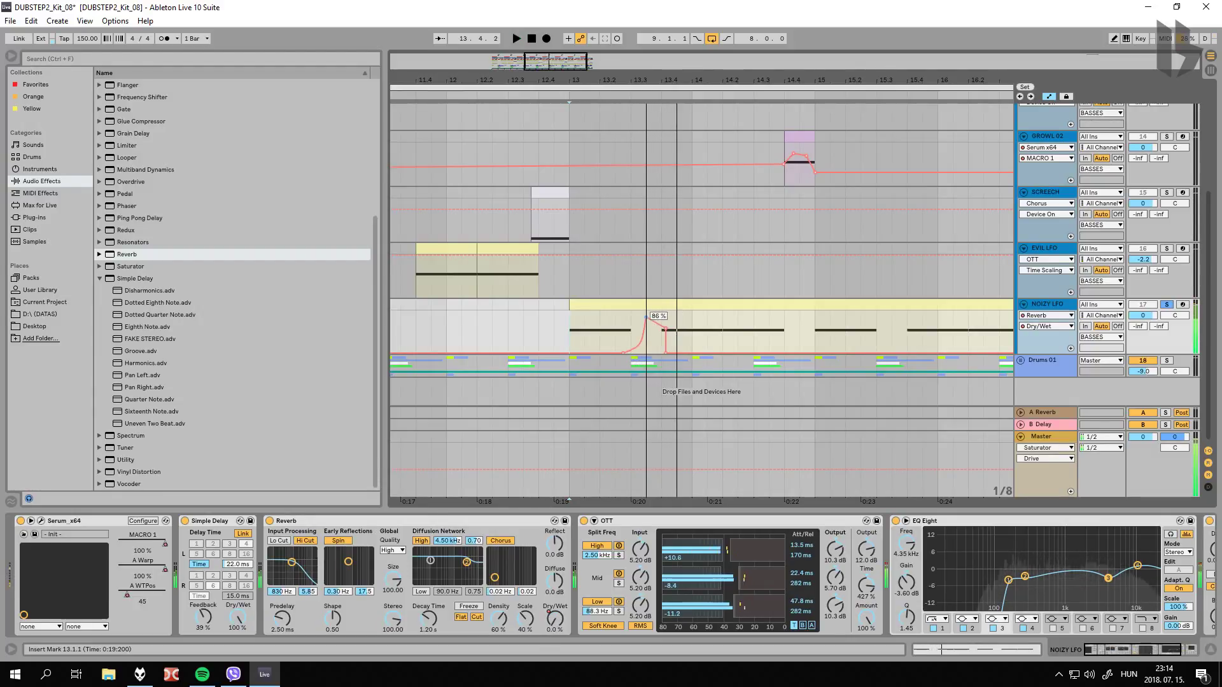
{"action": "key", "text": "space"}
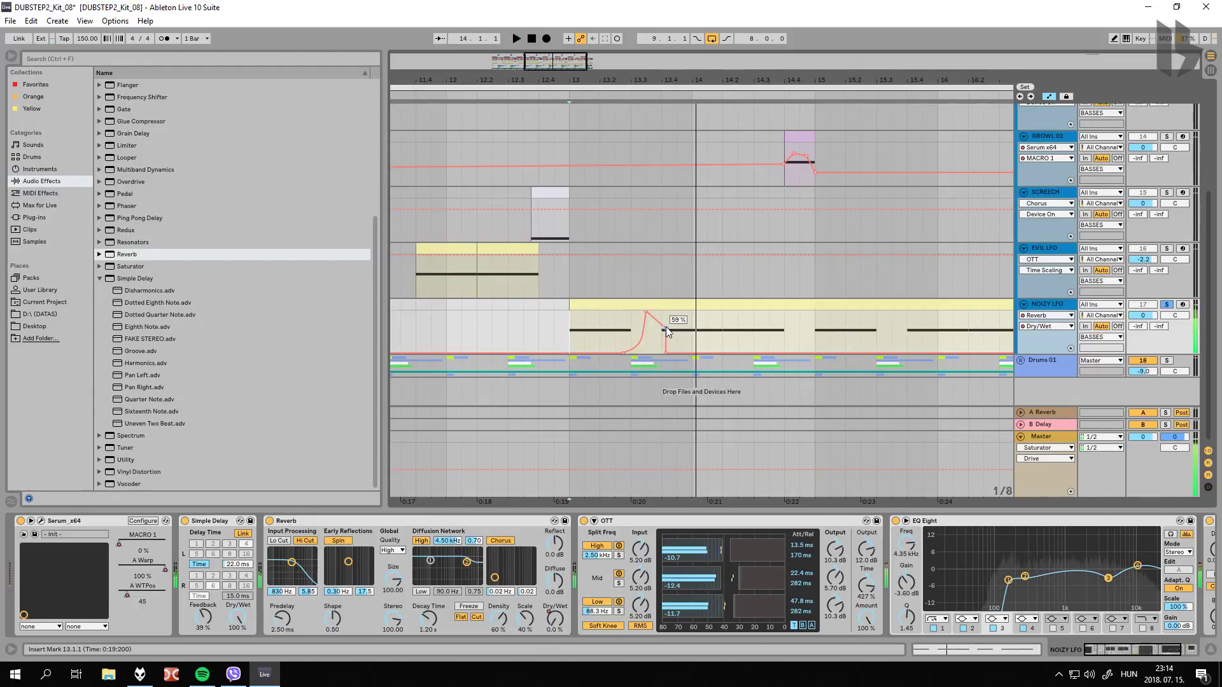
{"action": "mouse_move", "coordinate": [667, 331]}
{"action": "left_mouse_down"}
{"action": "mouse_move", "coordinate": [666, 313]}
{"action": "mouse_move", "coordinate": [655, 314]}
{"action": "left_mouse_up"}
{"action": "key", "text": "space"}
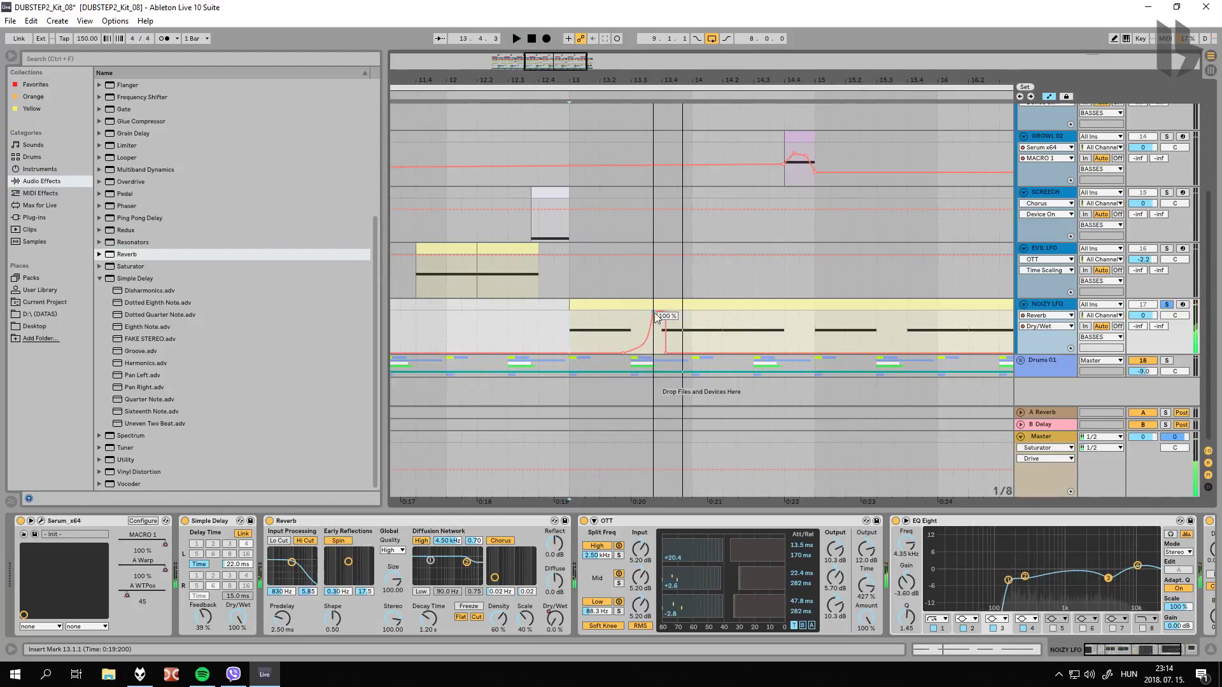
Step: Turn off the Reverb's input Hi Cut and diffusion High shelf filters, replaying NOIZY LFO from bar 13 to compare
{"action": "key", "text": "space"}
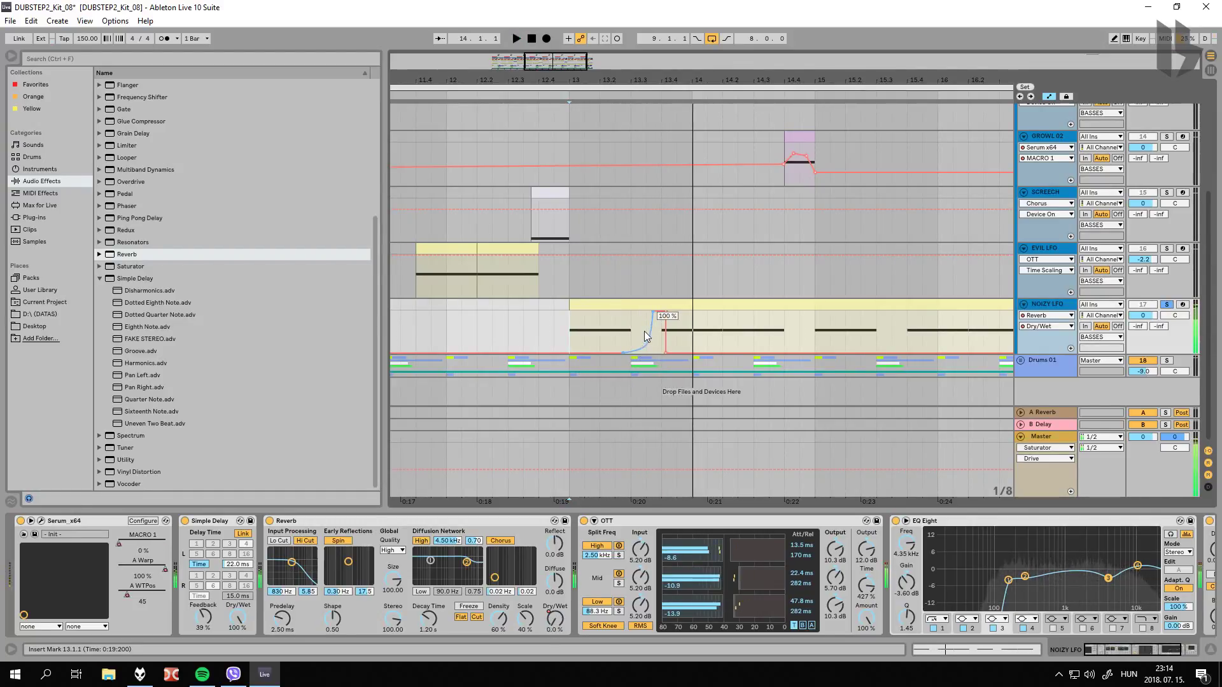
{"action": "key", "text": "space"}
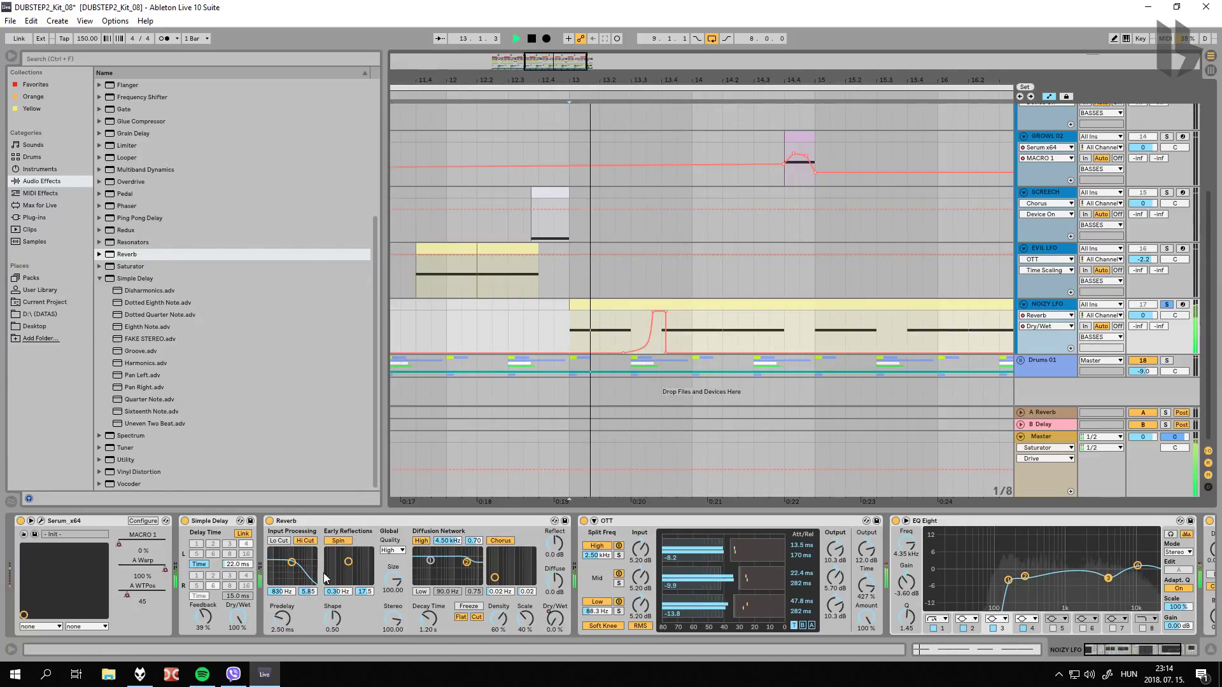
{"action": "key", "text": "space"}
{"action": "left_click", "coordinate": [305, 560]}
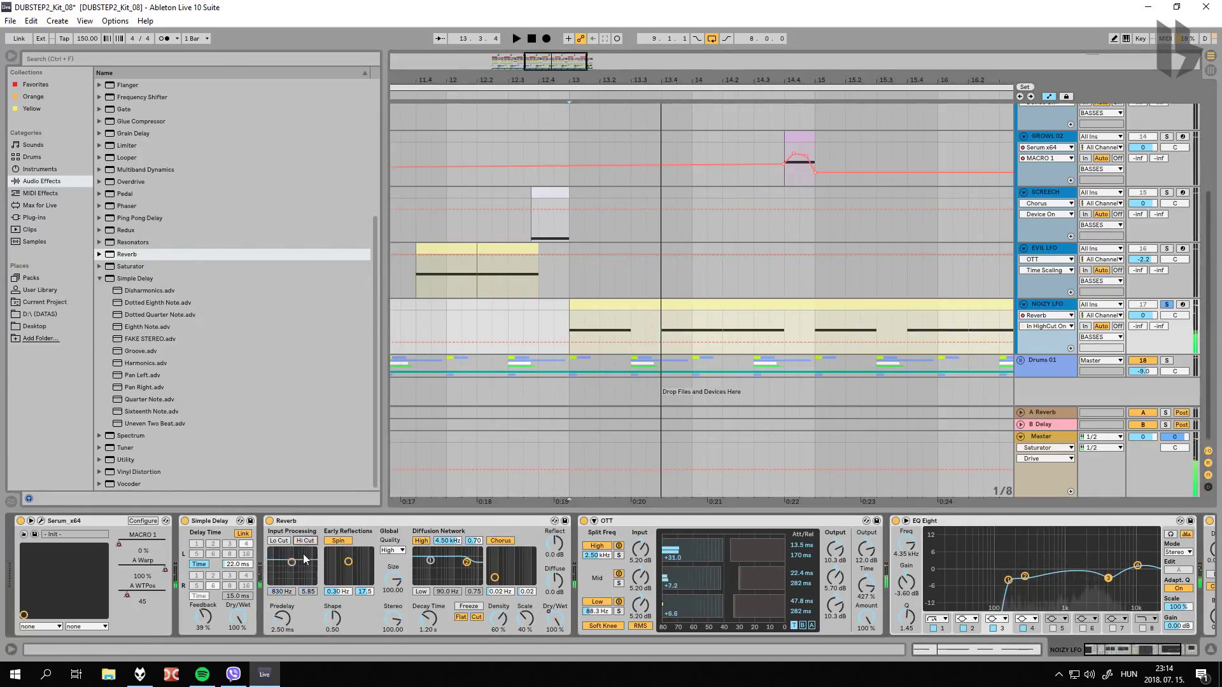
{"action": "left_click", "coordinate": [421, 541]}
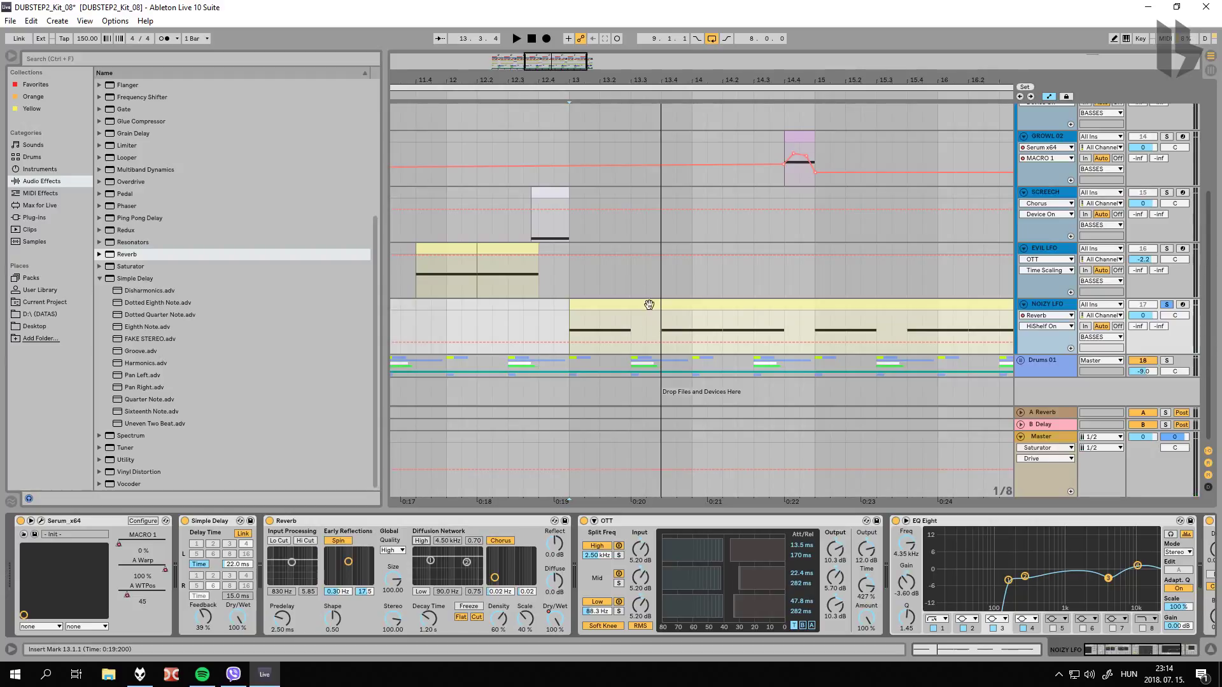
{"action": "left_click", "coordinate": [558, 615]}
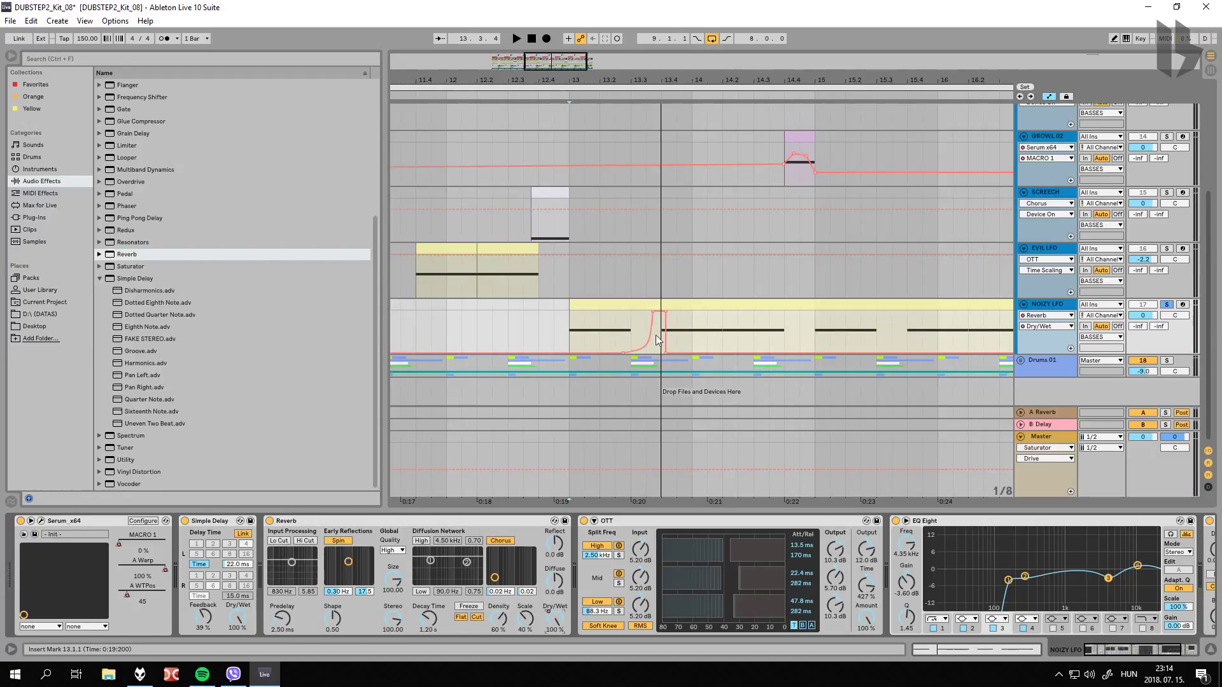
{"action": "left_click", "coordinate": [573, 344]}
{"action": "key", "text": "space"}
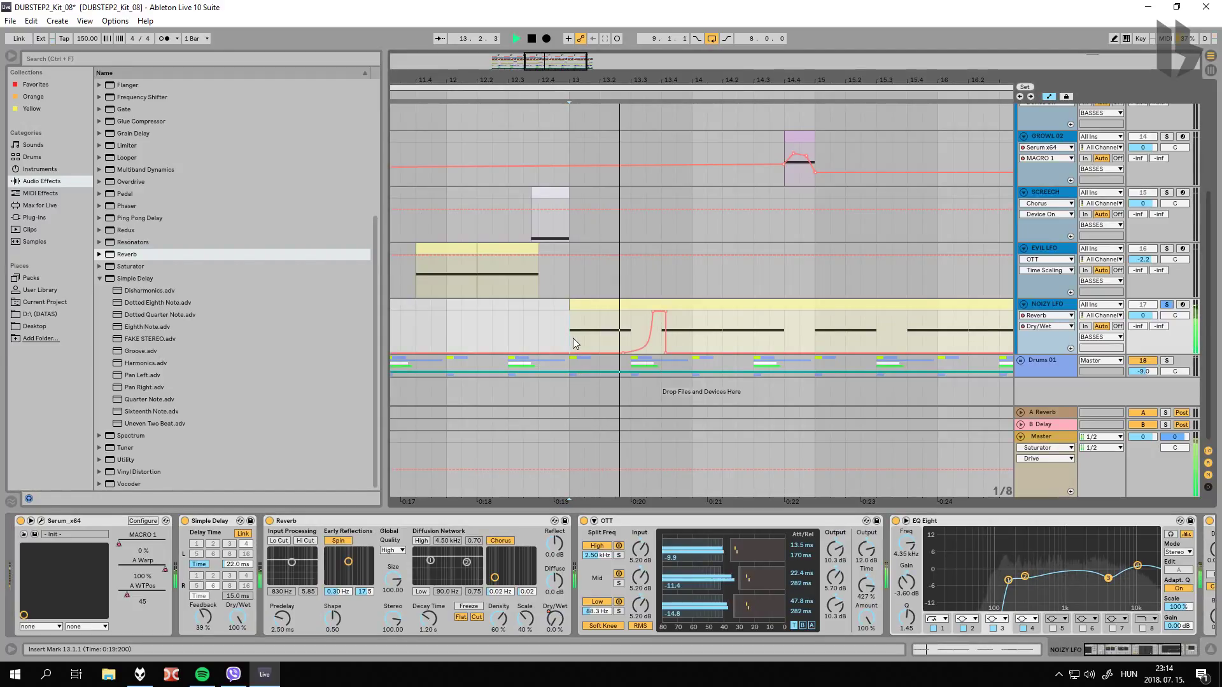
{"action": "left_click", "coordinate": [574, 338]}
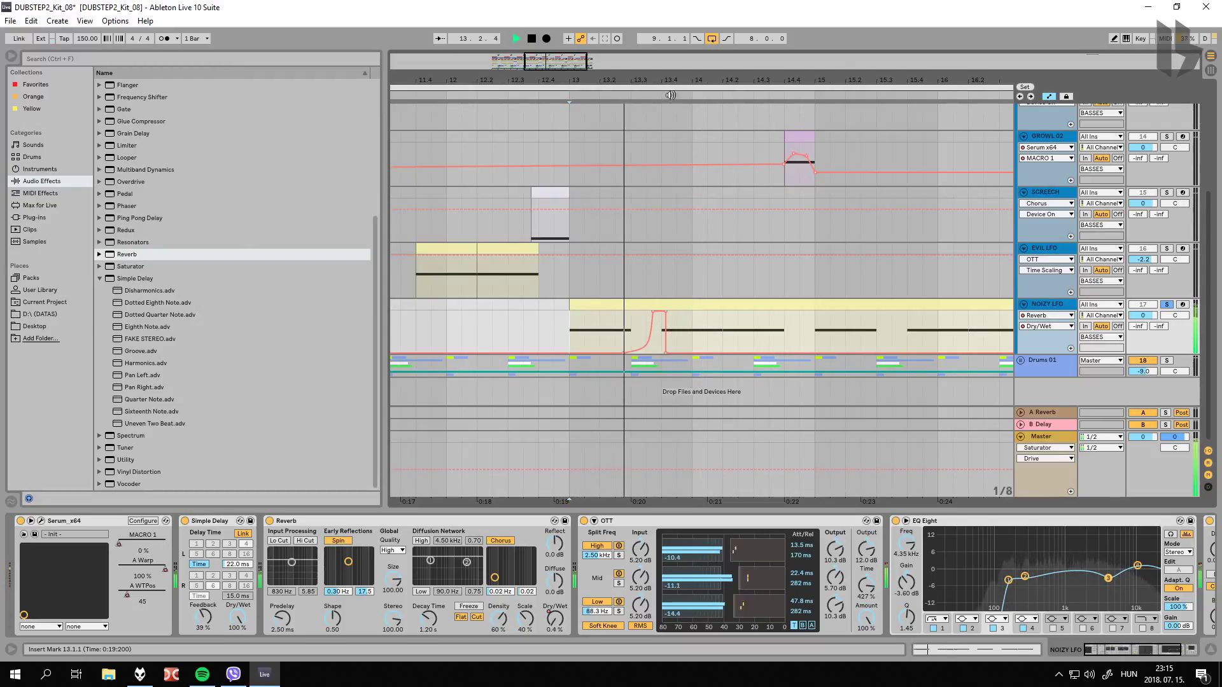
Step: Move the end of the Reverb Dry/Wet boost back to beat 13.4, with a vertical drop to 0%
{"action": "scroll", "coordinate": [663, 325], "scroll_direction": "up", "scroll_amount": 3}
{"action": "key", "text": "space"}
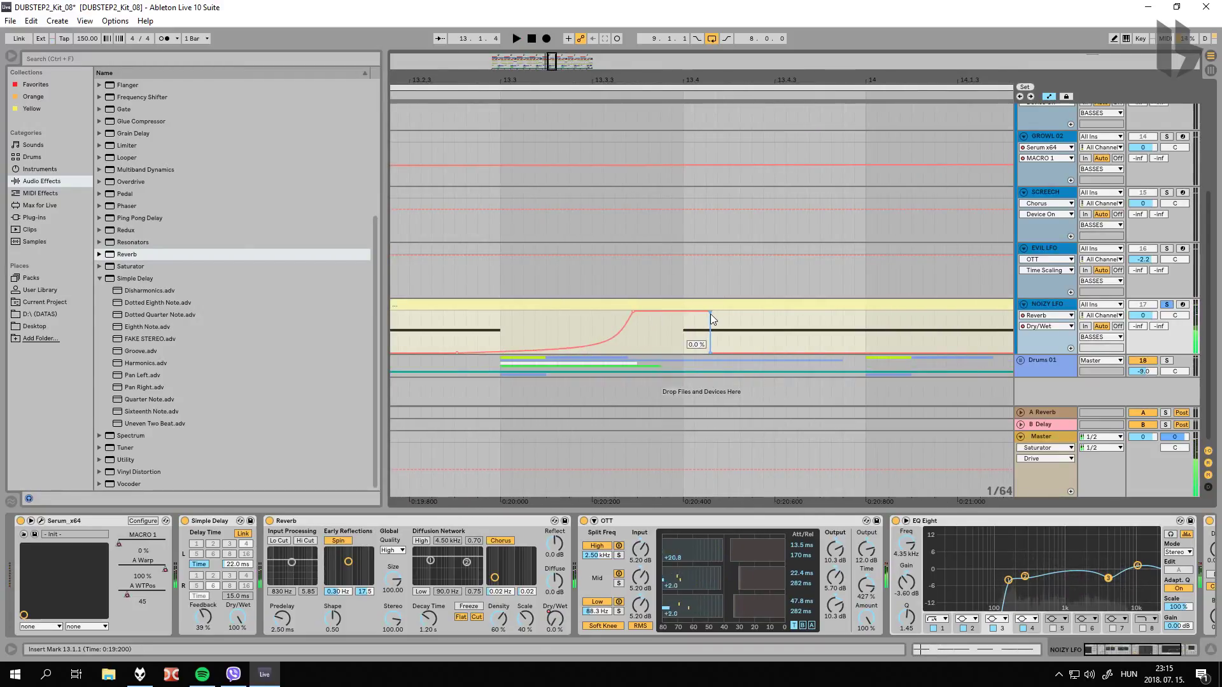
{"action": "left_click_drag", "start_coordinate": [710, 312], "coordinate": [682, 312]}
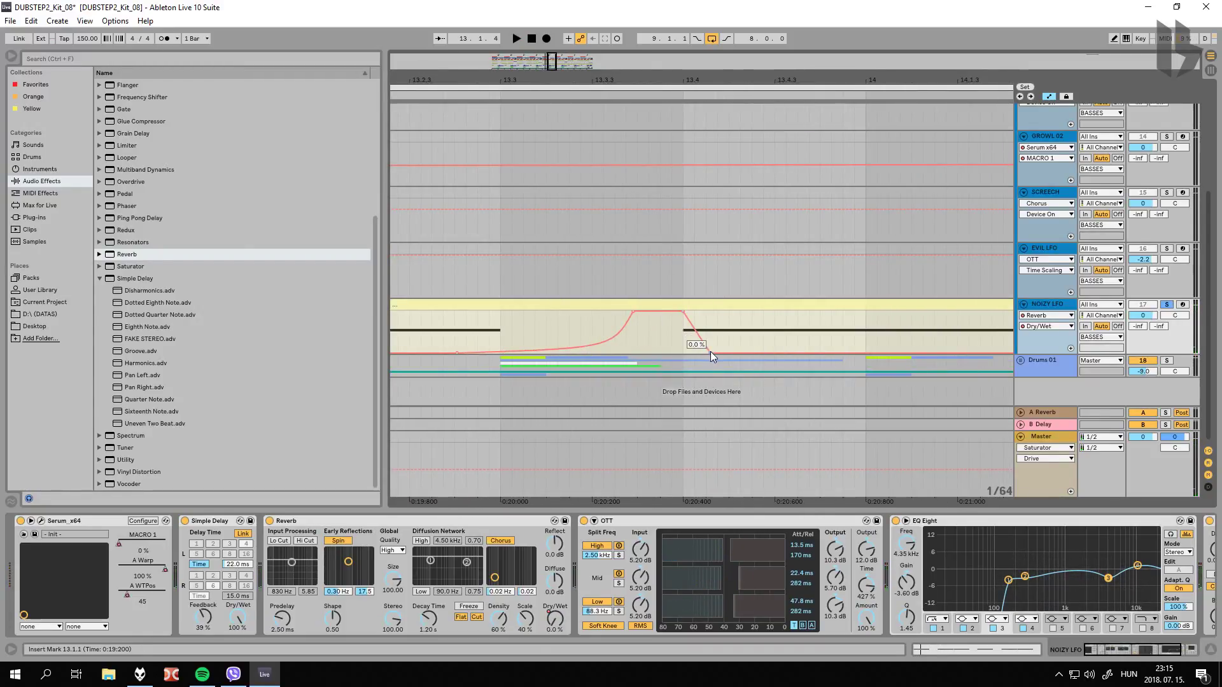
{"action": "left_click_drag", "start_coordinate": [711, 351], "coordinate": [683, 352]}
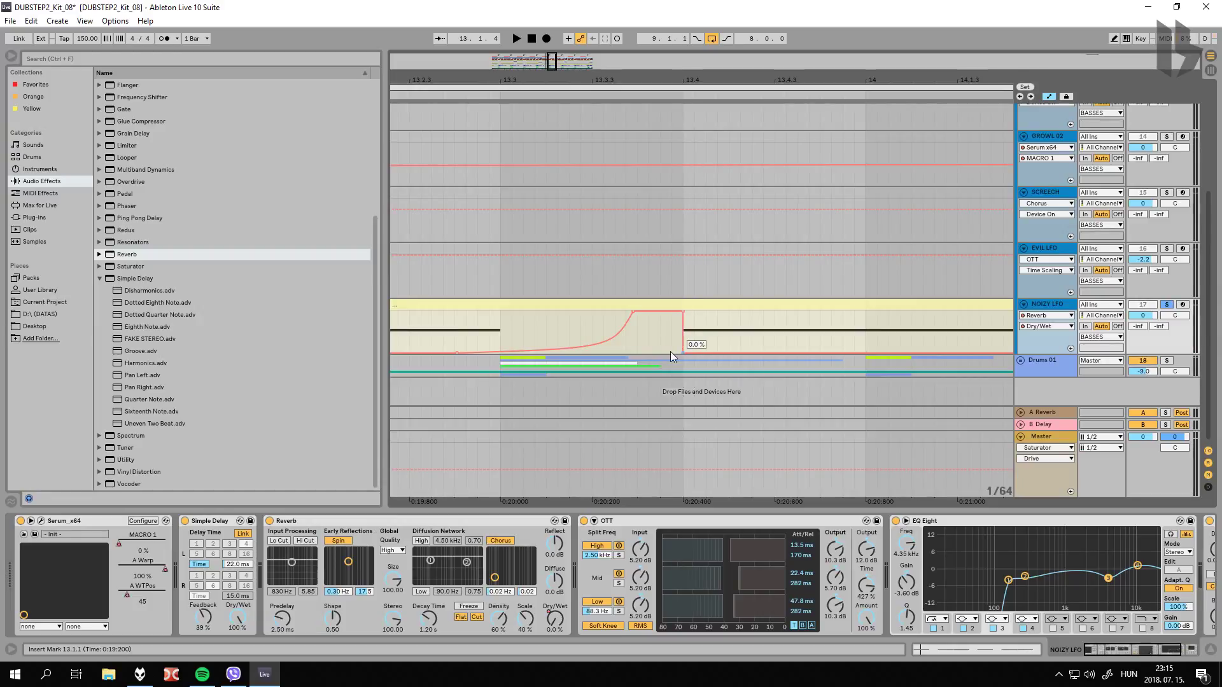
Step: Turn the Reverb's diffusion High shelf back on and replay NOIZY LFO with its Dry/Wet automation shown
{"action": "left_click", "coordinate": [420, 541]}
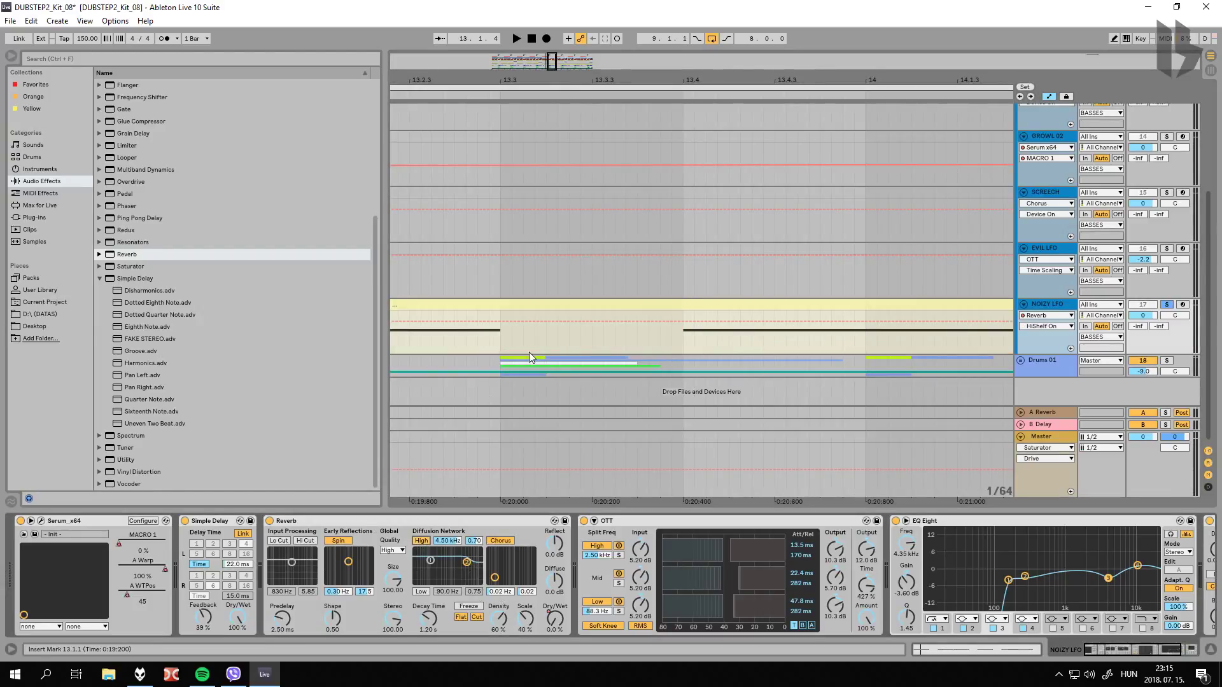
{"action": "key", "text": "minus"}
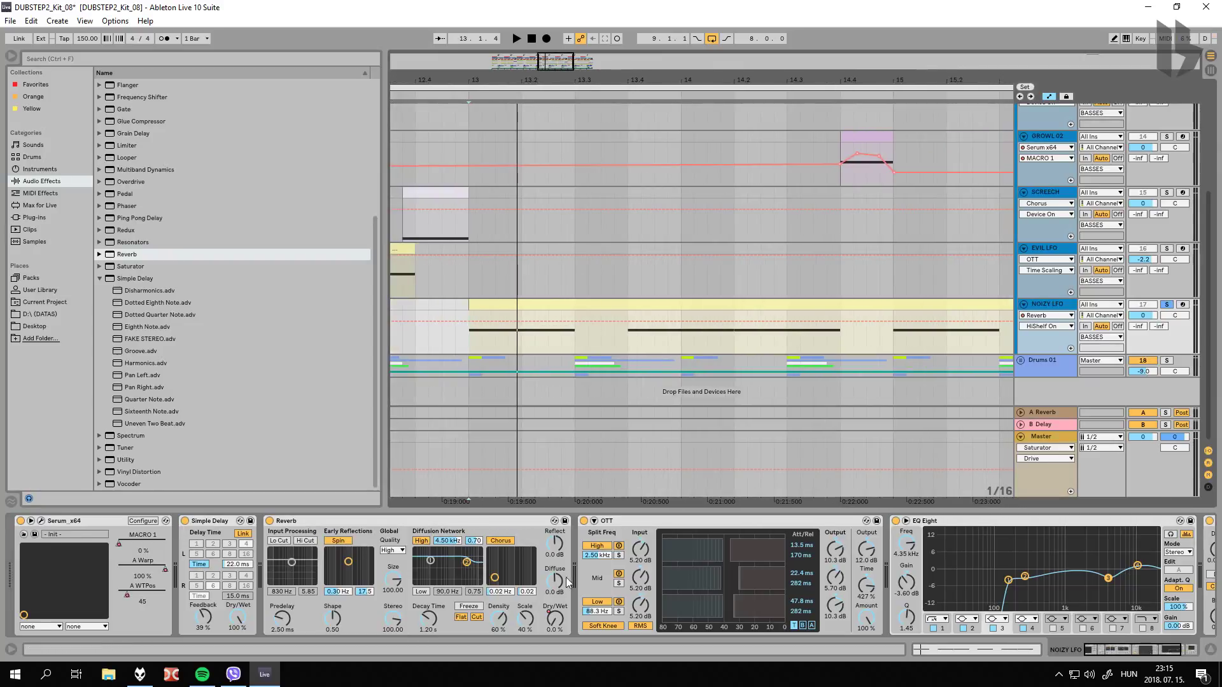
{"action": "left_click", "coordinate": [555, 617]}
{"action": "key", "text": "space"}
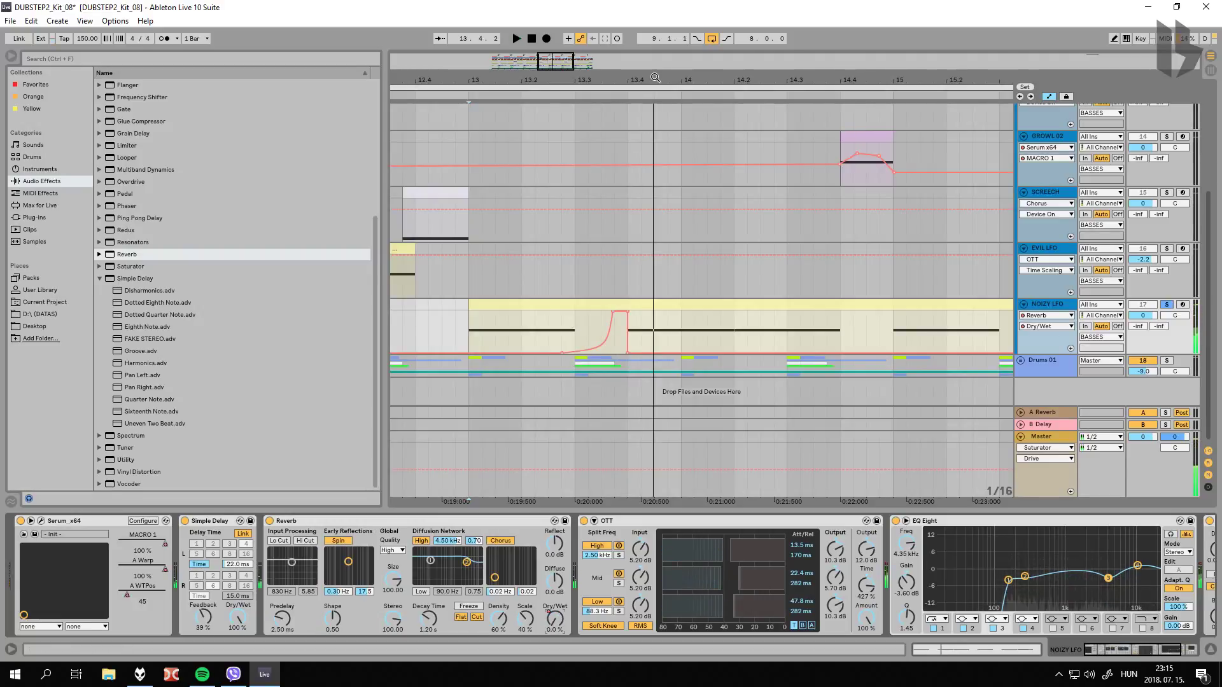
{"action": "key", "text": "space"}
Step: Unsolo NOIZY LFO and play it together with the other tracks from bar 13
{"action": "scroll", "coordinate": [948, 265], "scroll_direction": "down", "scroll_amount": 5}
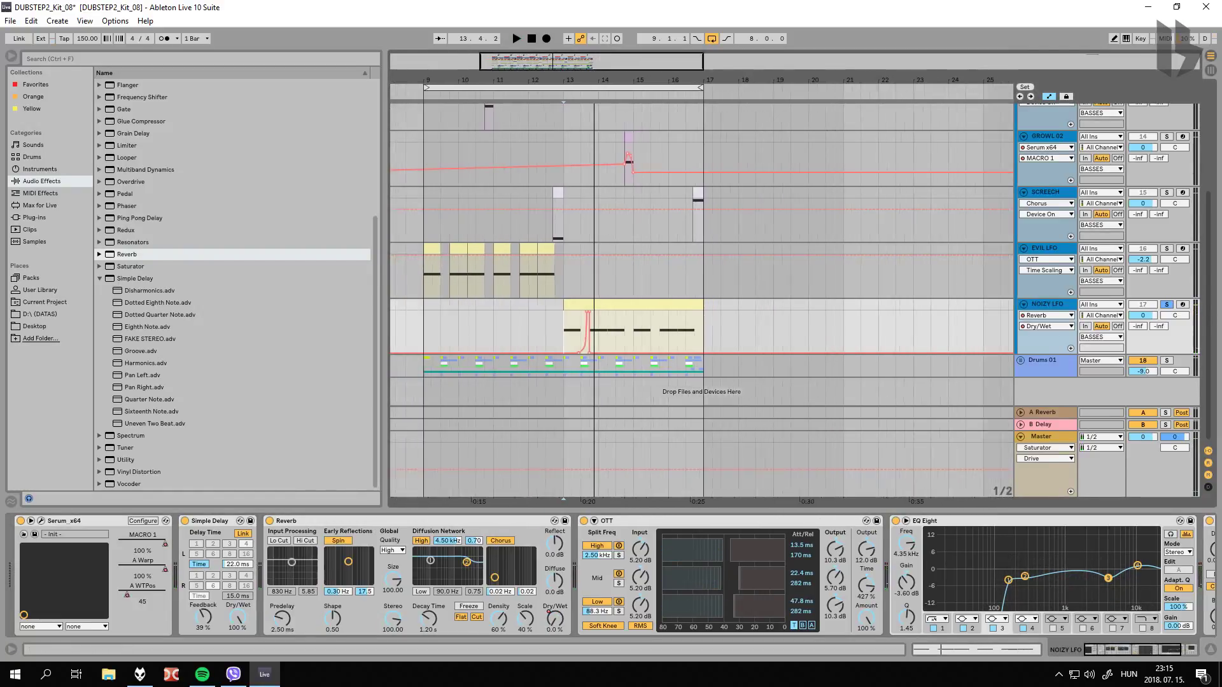
{"action": "left_click", "coordinate": [1166, 305]}
{"action": "key", "text": "space"}
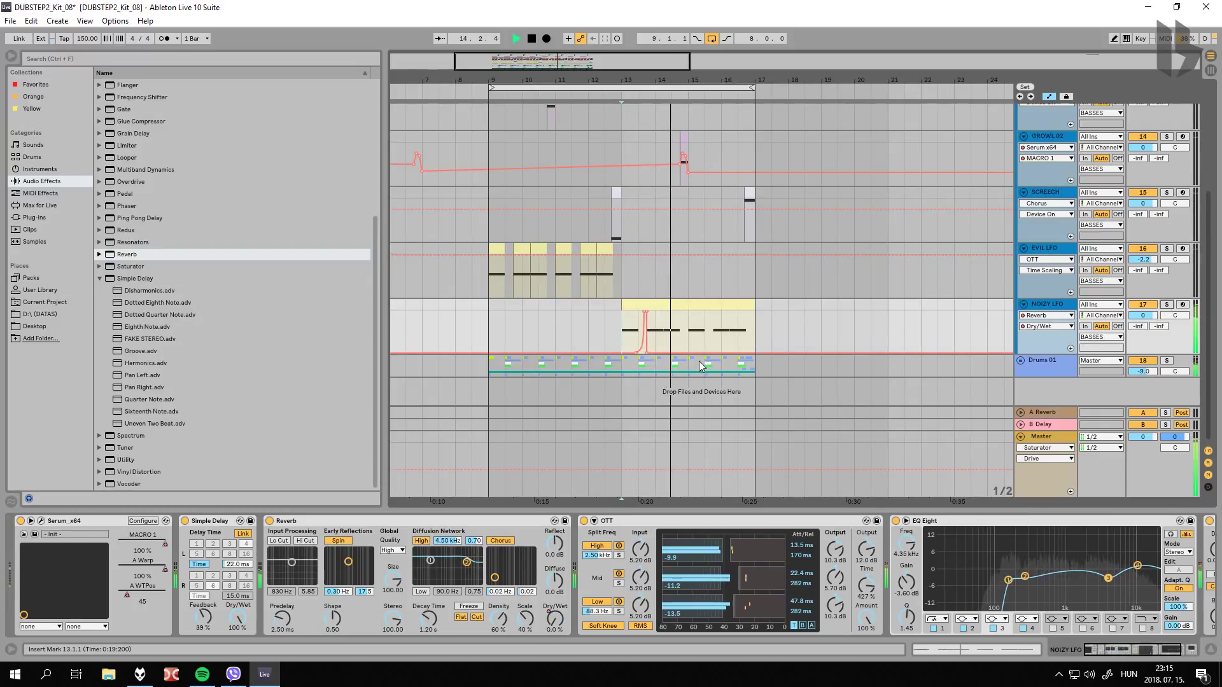
Step: Show Reverb Dry/Wet in its own automation lane on NOIZY LFO and copy the bar 13 boost to bar 15
{"action": "left_click", "coordinate": [1071, 348]}
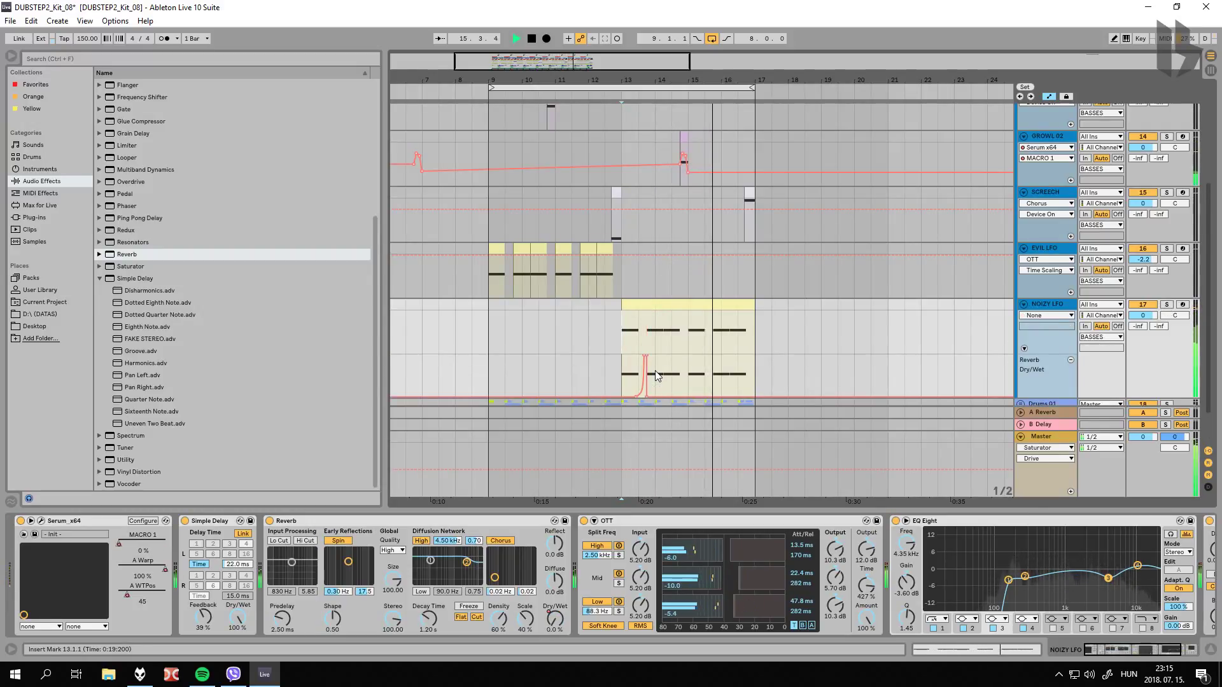
{"action": "key", "text": "space"}
{"action": "left_click_drag", "start_coordinate": [655, 373], "coordinate": [622, 372]}
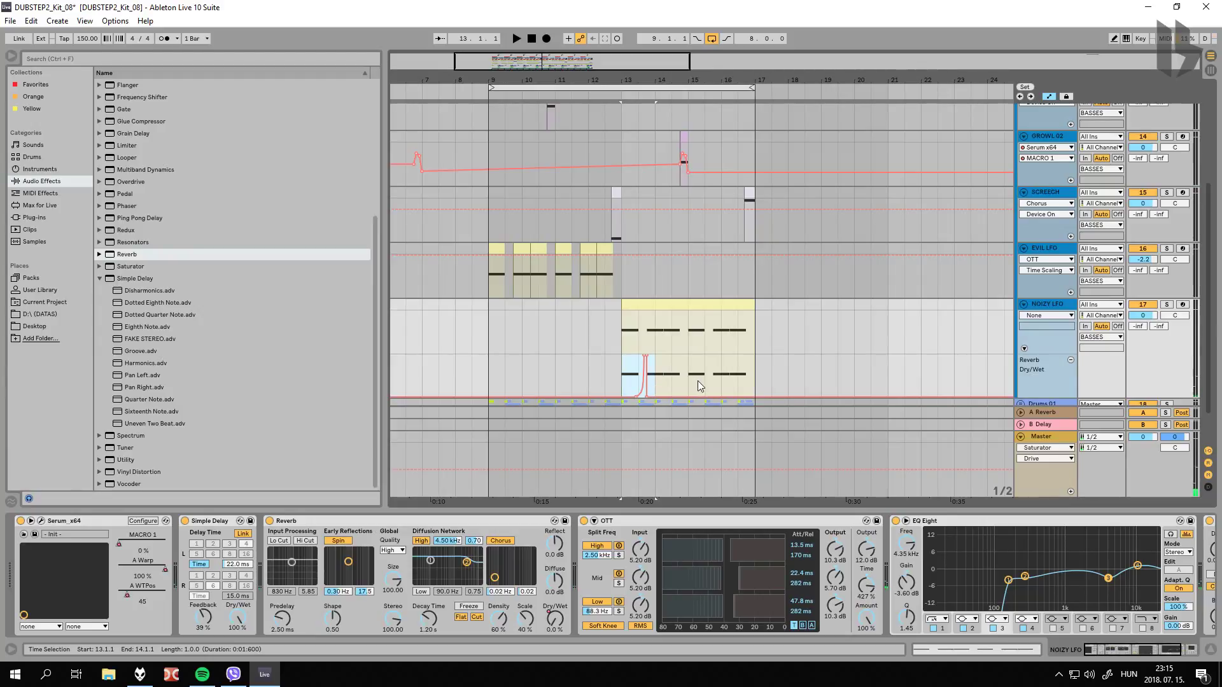
{"action": "key", "text": "ctrl+c"}
{"action": "left_click", "coordinate": [686, 376]}
{"action": "key", "text": "ctrl+v"}
{"action": "left_click", "coordinate": [626, 380]}
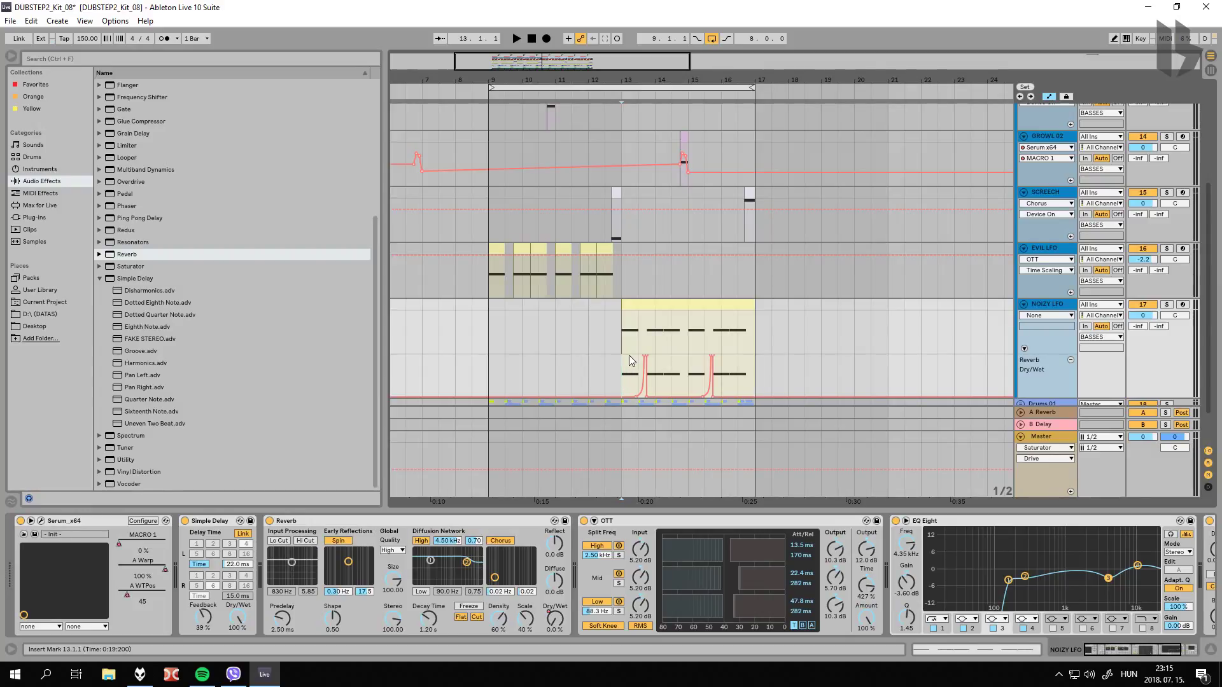
Step: Audition the copied Reverb boost, shift the start of its 100% peak slightly earlier before beat 15.4, and replay from bar 15
{"action": "key", "text": "space"}
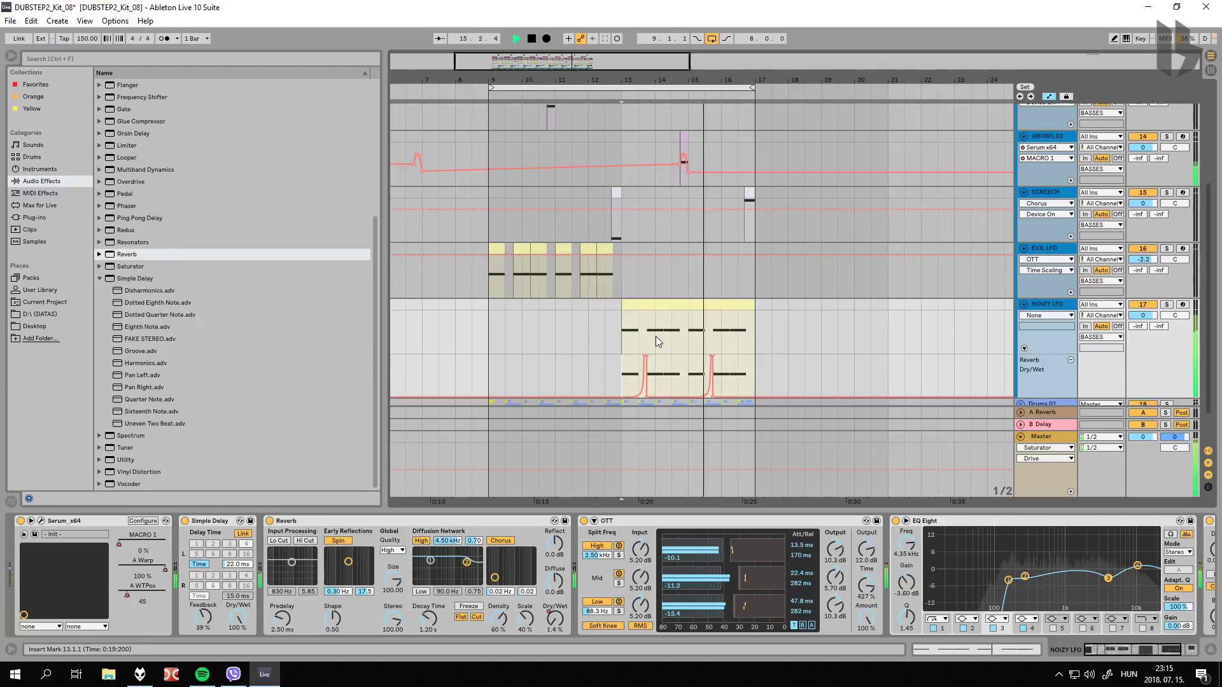
{"action": "key", "text": "space"}
{"action": "key", "text": "plus"}
{"action": "key", "text": "plus"}
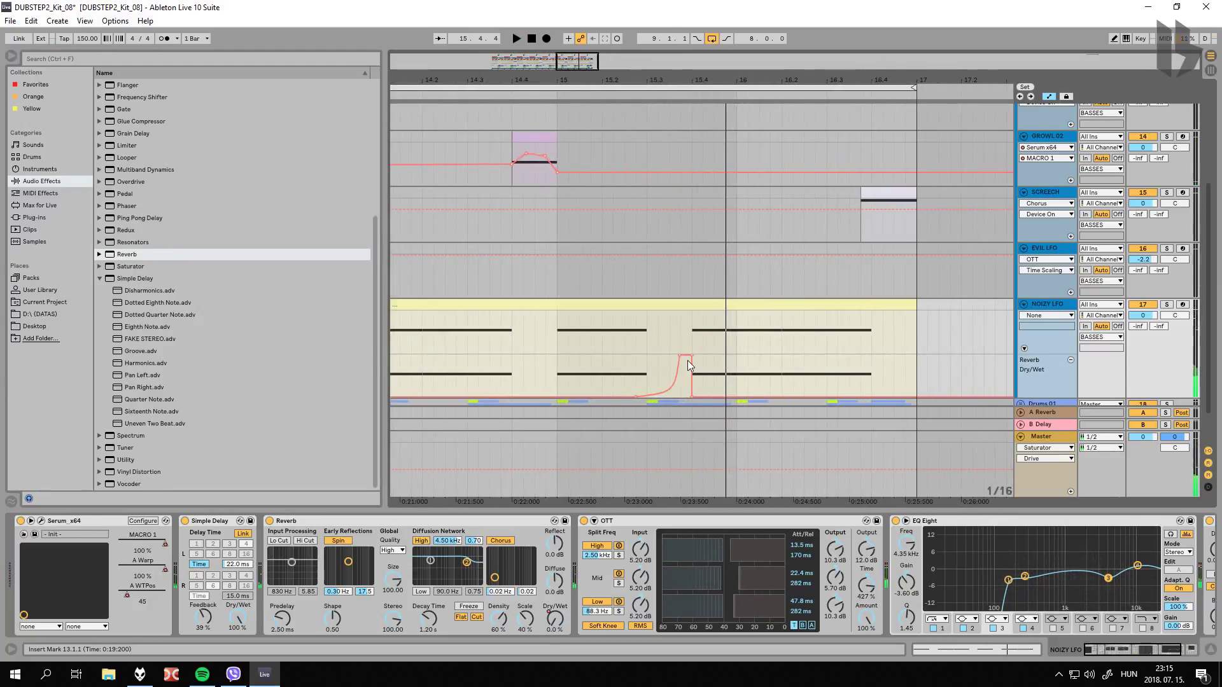
{"action": "left_click_drag", "start_coordinate": [682, 356], "coordinate": [670, 355]}
{"action": "left_click", "coordinate": [557, 372]}
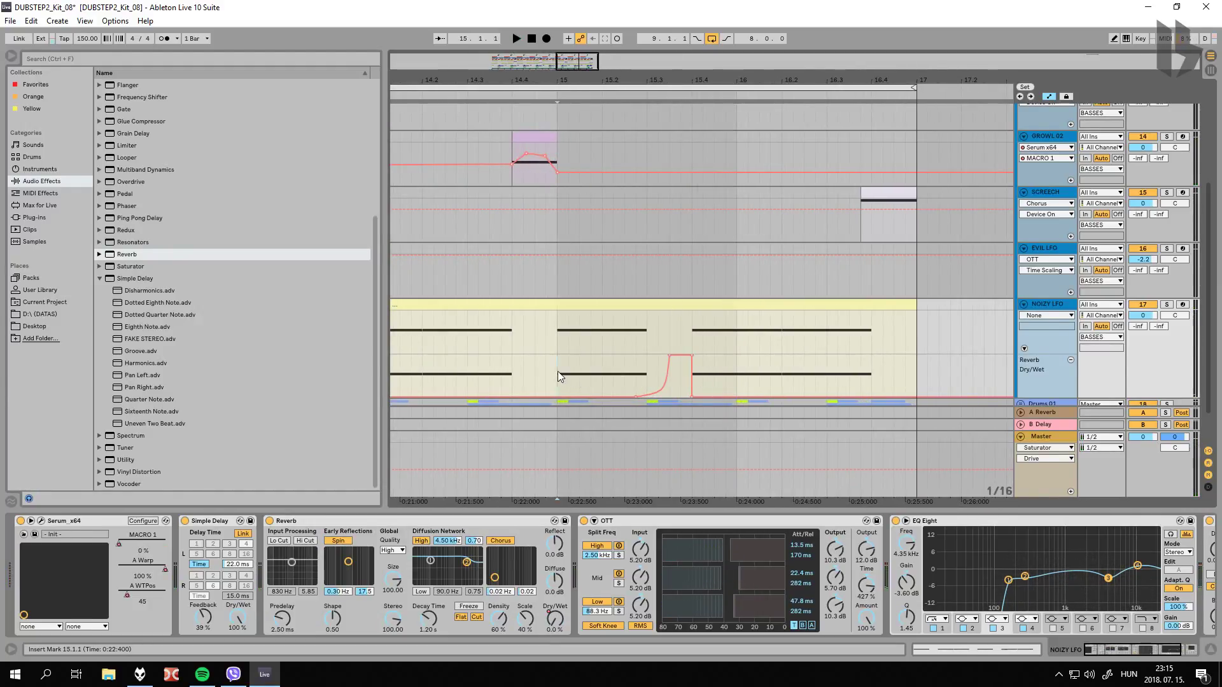
{"action": "key", "text": "space"}
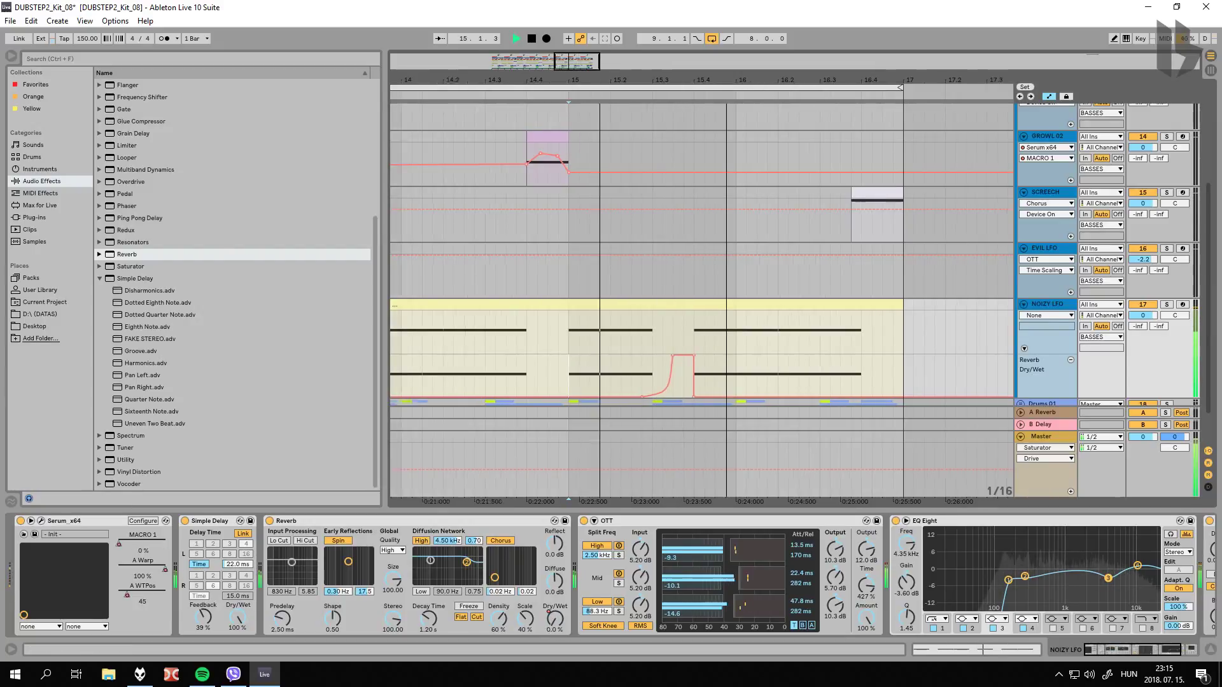
{"action": "key", "text": "minus"}
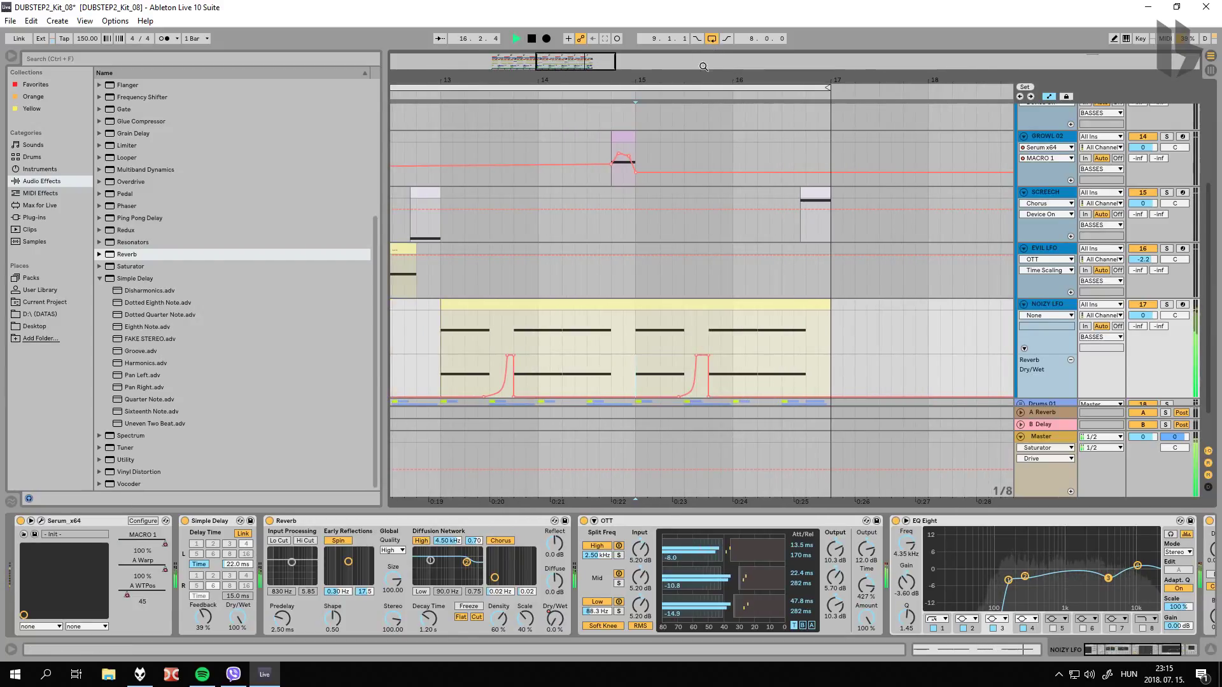
{"action": "left_click_drag", "start_coordinate": [720, 54], "coordinate": [720, 44]}
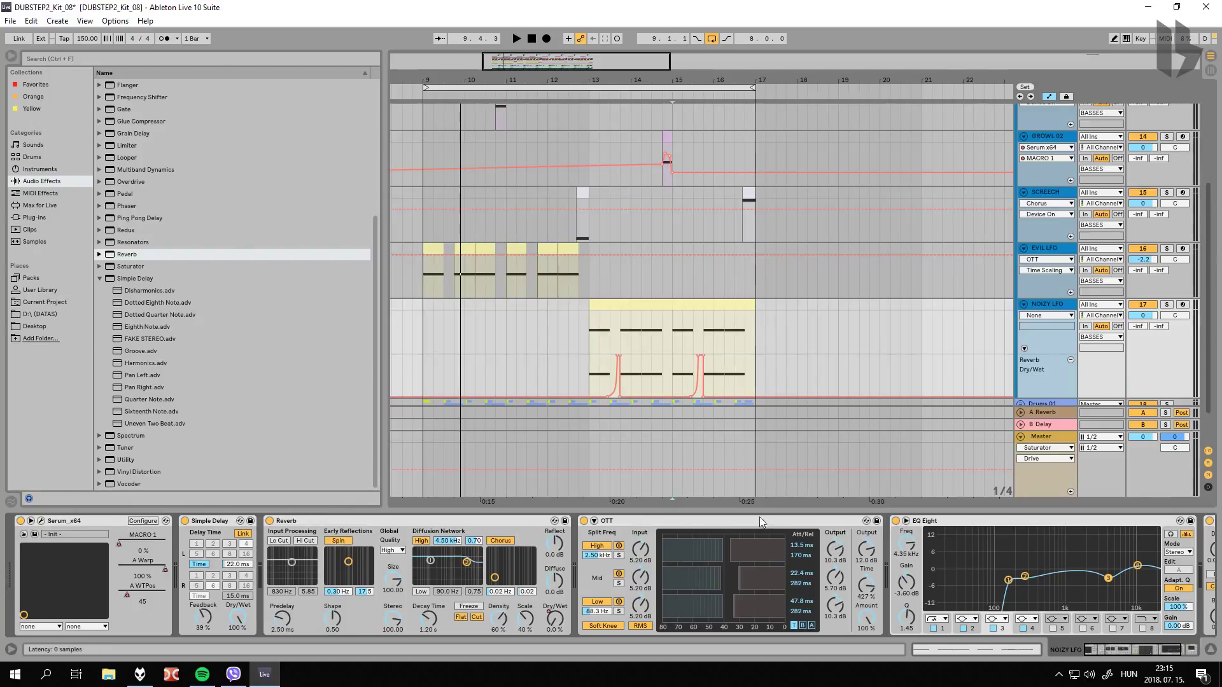
Step: Examine the NOIZY LFO's Serum patch and the effects along its device chain, and close the Serum window
{"action": "mouse_move", "coordinate": [1109, 643]}
{"action": "left_mouse_down"}
{"action": "mouse_move", "coordinate": [1175, 647]}
{"action": "mouse_move", "coordinate": [1109, 644]}
{"action": "left_mouse_up"}
{"action": "left_click", "coordinate": [42, 520]}
{"action": "left_click_drag", "start_coordinate": [560, 127], "coordinate": [624, 5]}
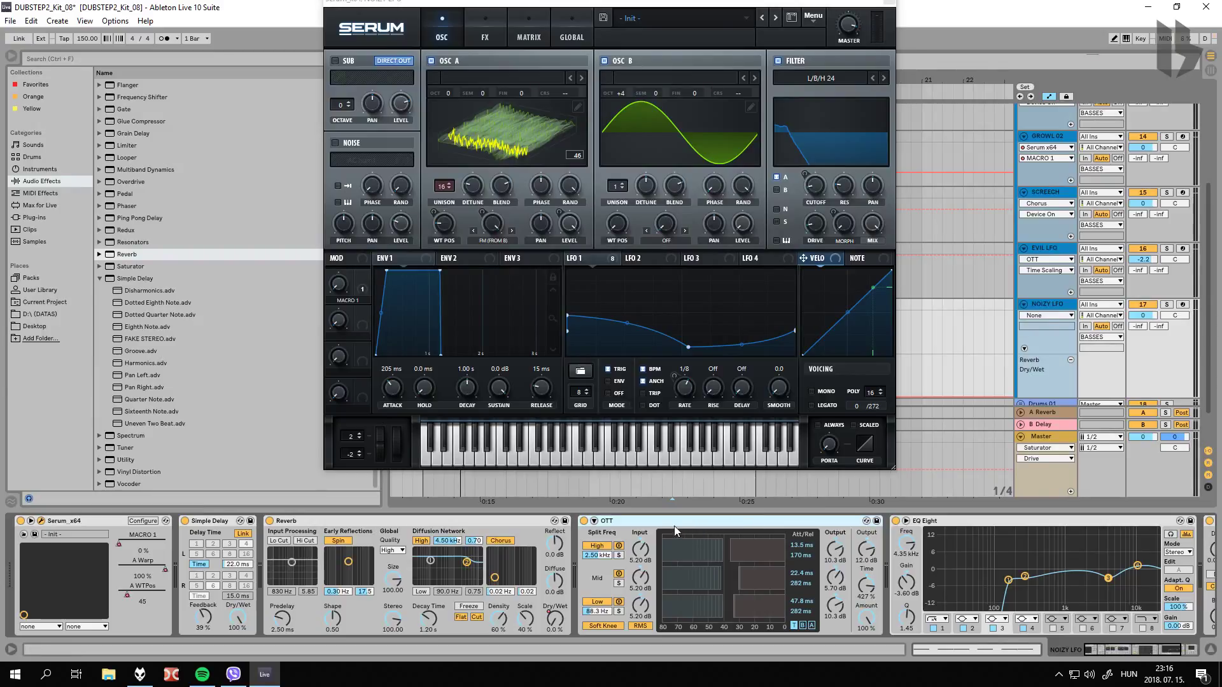
{"action": "left_click", "coordinate": [1106, 656]}
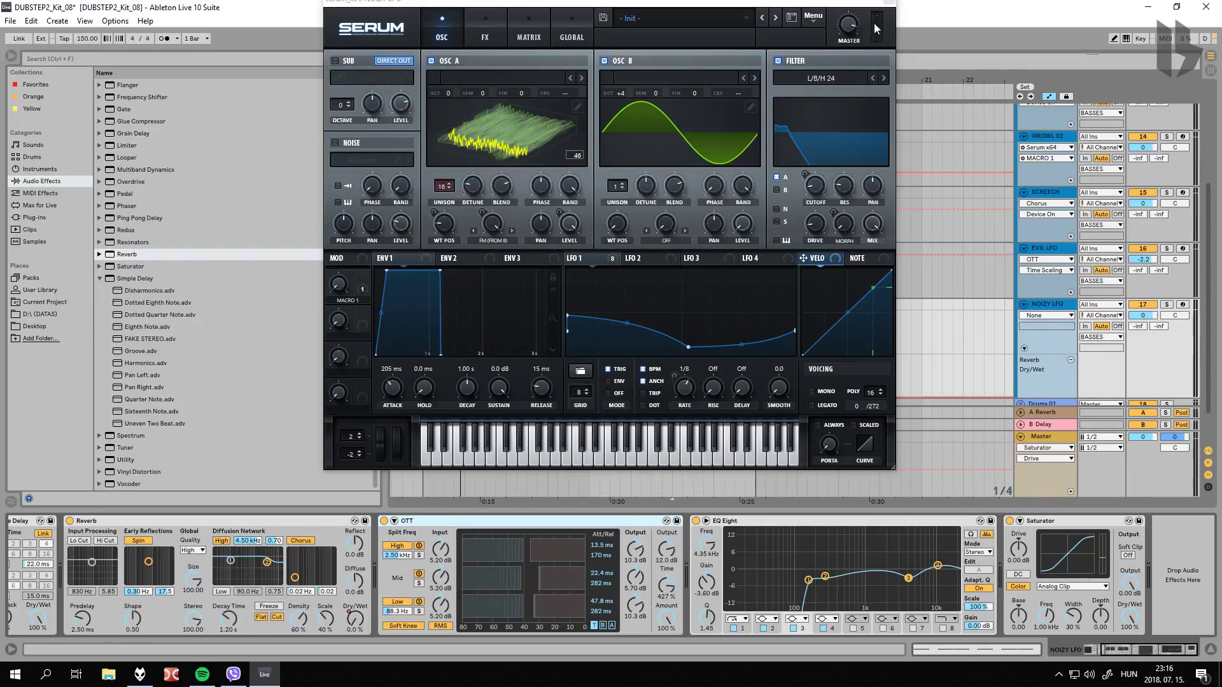
{"action": "left_click_drag", "start_coordinate": [875, 2], "coordinate": [880, 18]}
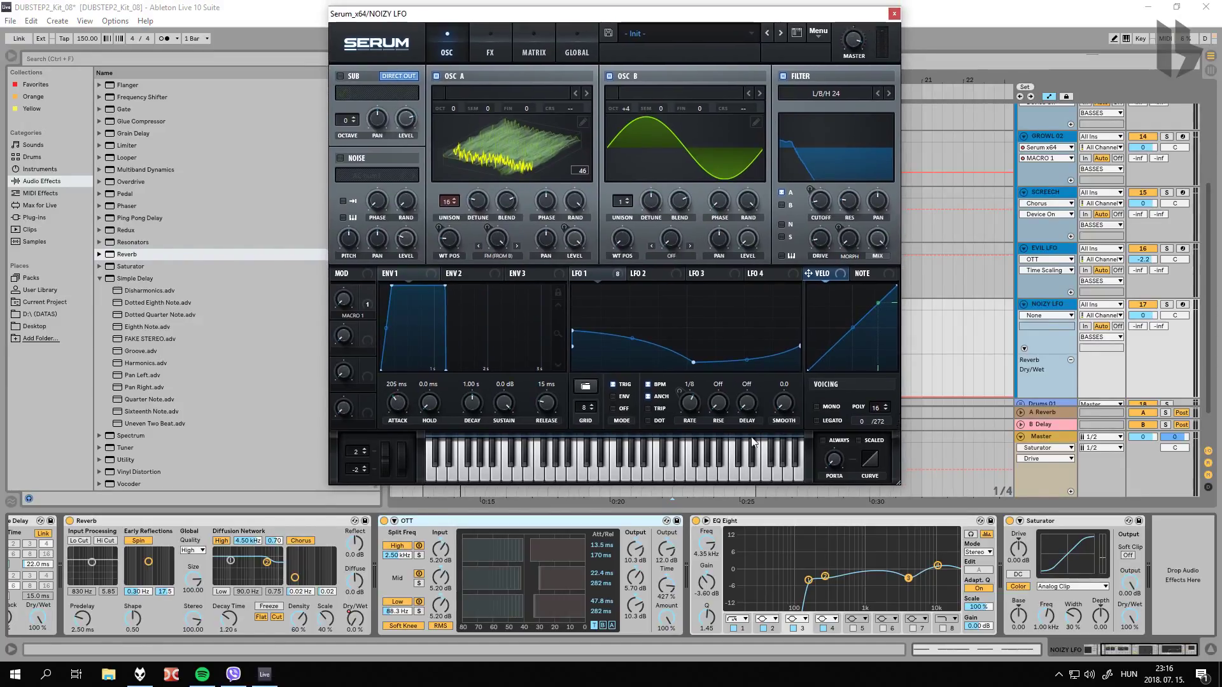
{"action": "left_click", "coordinate": [894, 14]}
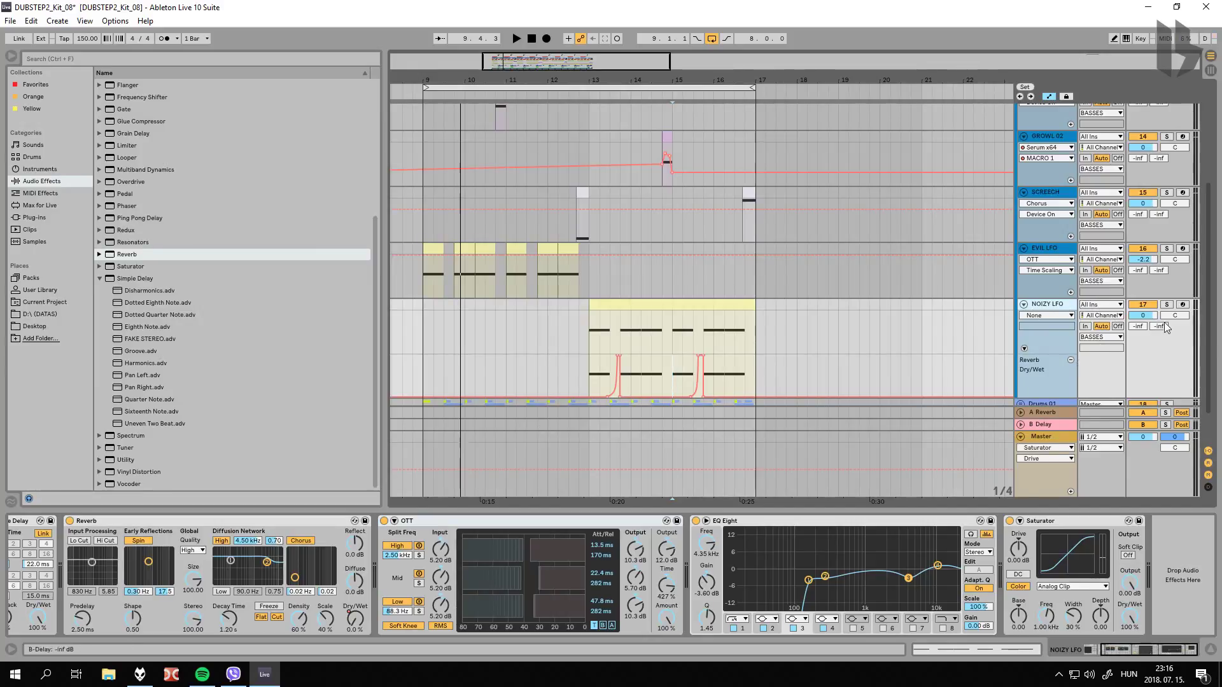
Step: Solo NOIZY LFO, lower the OTT Time to its minimum, and play the clip from bar 13
{"action": "key", "text": "s"}
{"action": "left_click", "coordinate": [706, 305]}
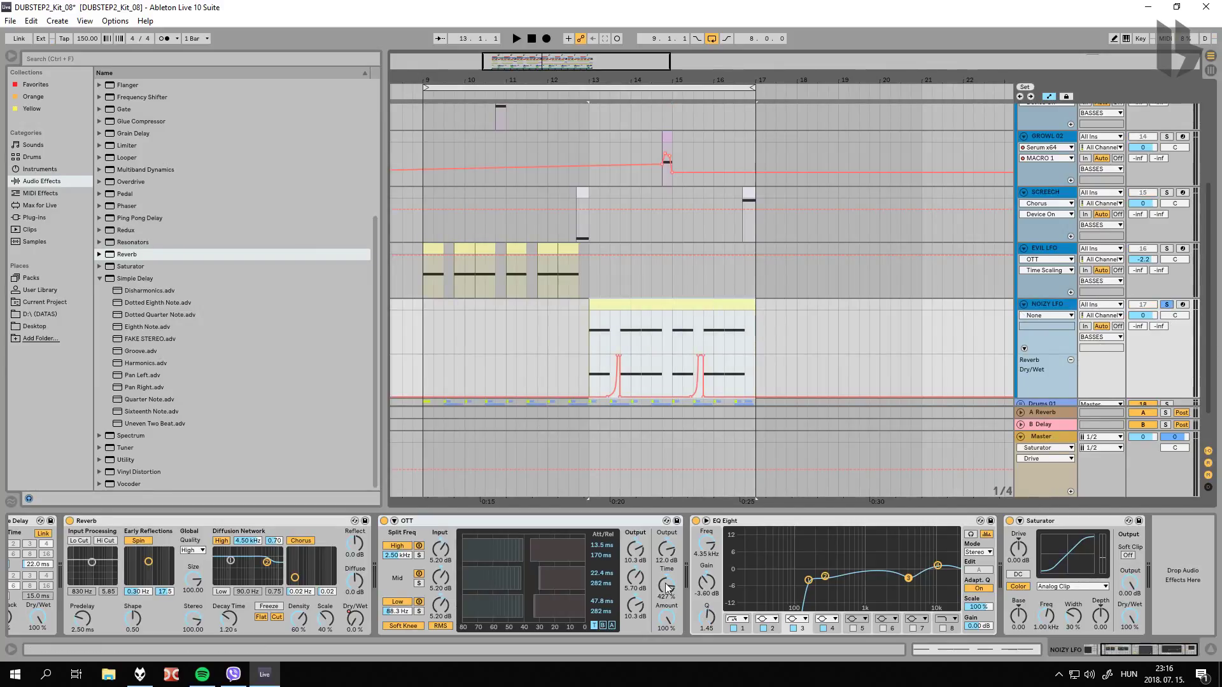
{"action": "left_click_drag", "start_coordinate": [666, 587], "coordinate": [666, 620]}
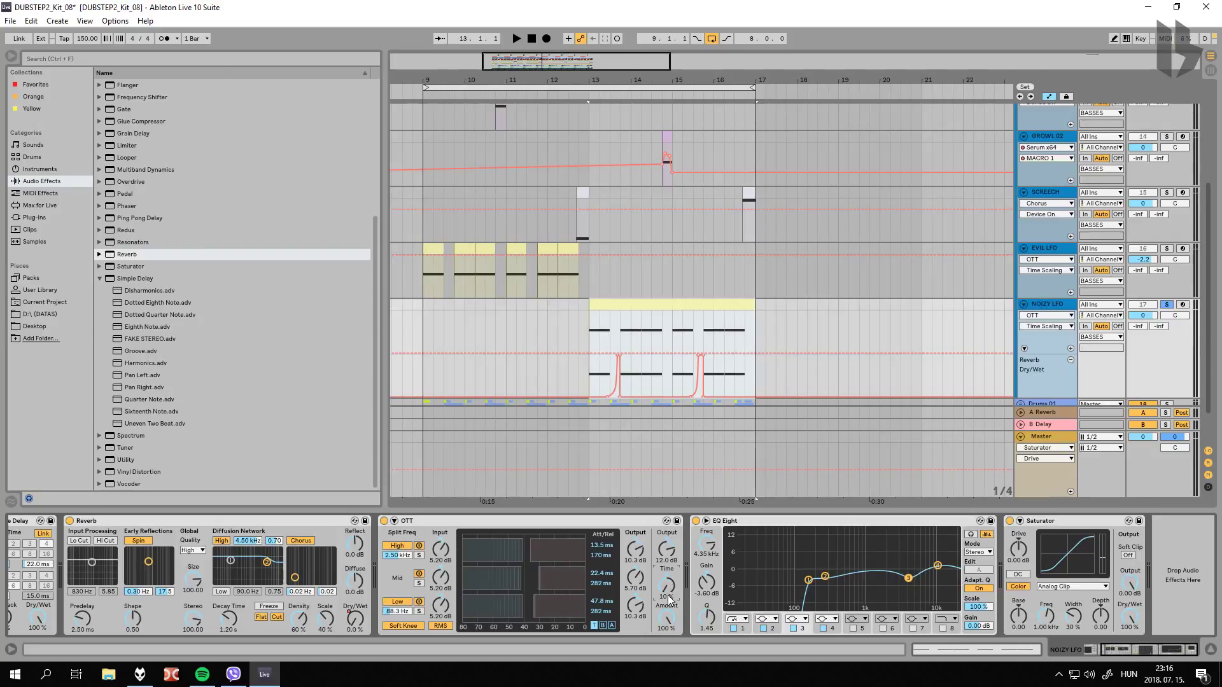
{"action": "left_click", "coordinate": [626, 306]}
{"action": "key", "text": "space"}
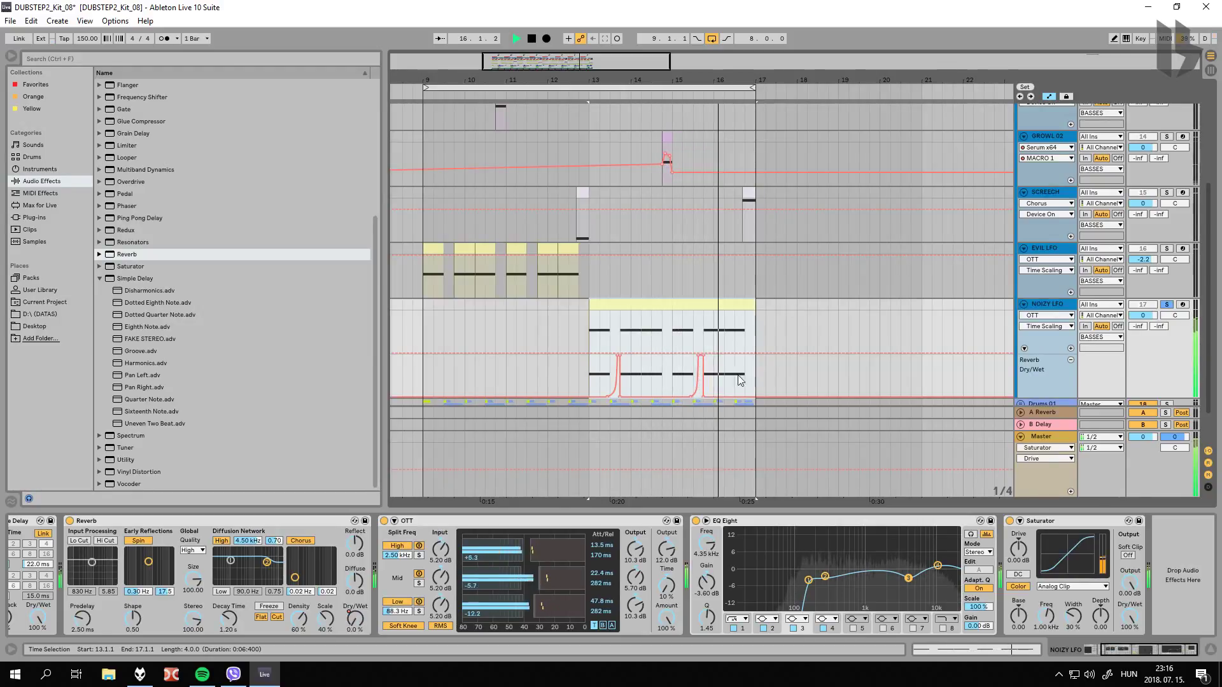
{"action": "key", "text": "space"}
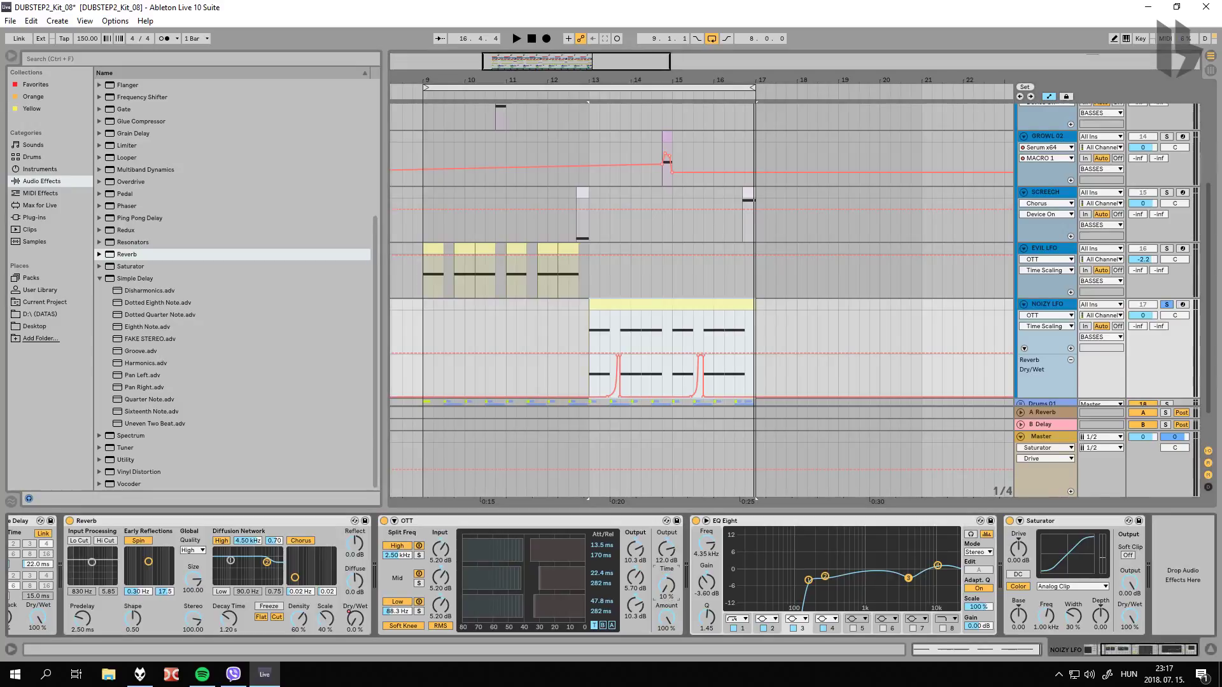
Step: Raise the OTT Time on NOIZY LFO to its maximum and replay the clip from bar 13
{"action": "left_click_drag", "start_coordinate": [666, 586], "coordinate": [667, 528]}
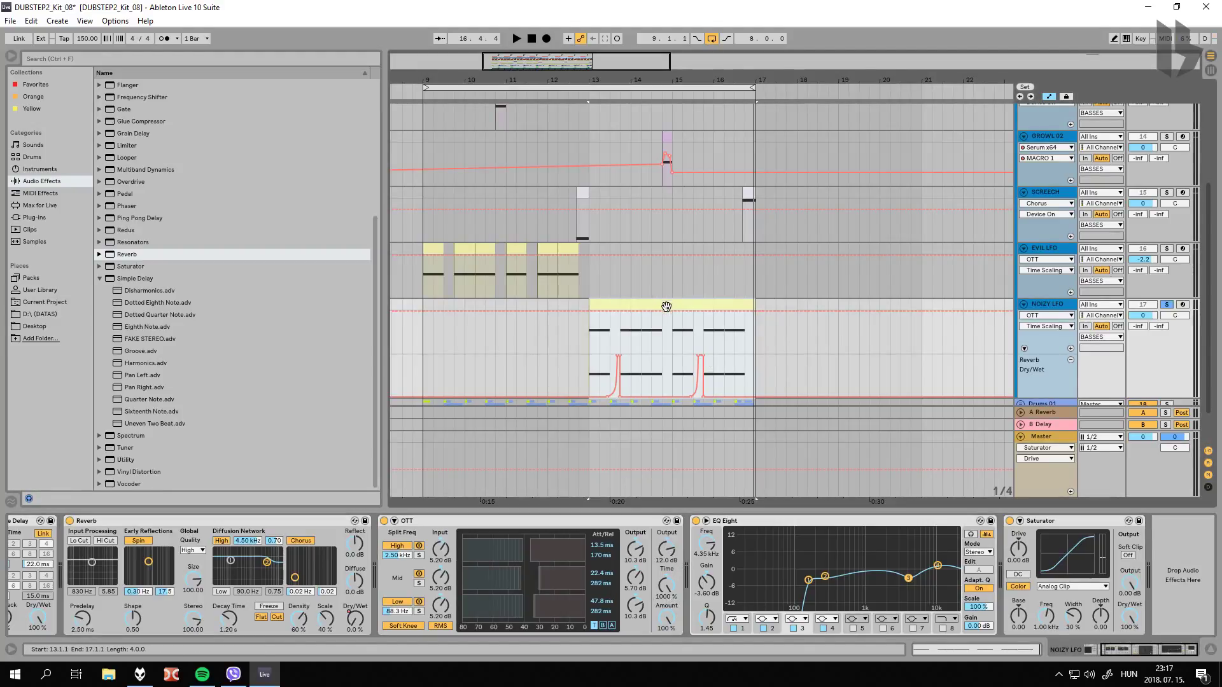
{"action": "key", "text": "space"}
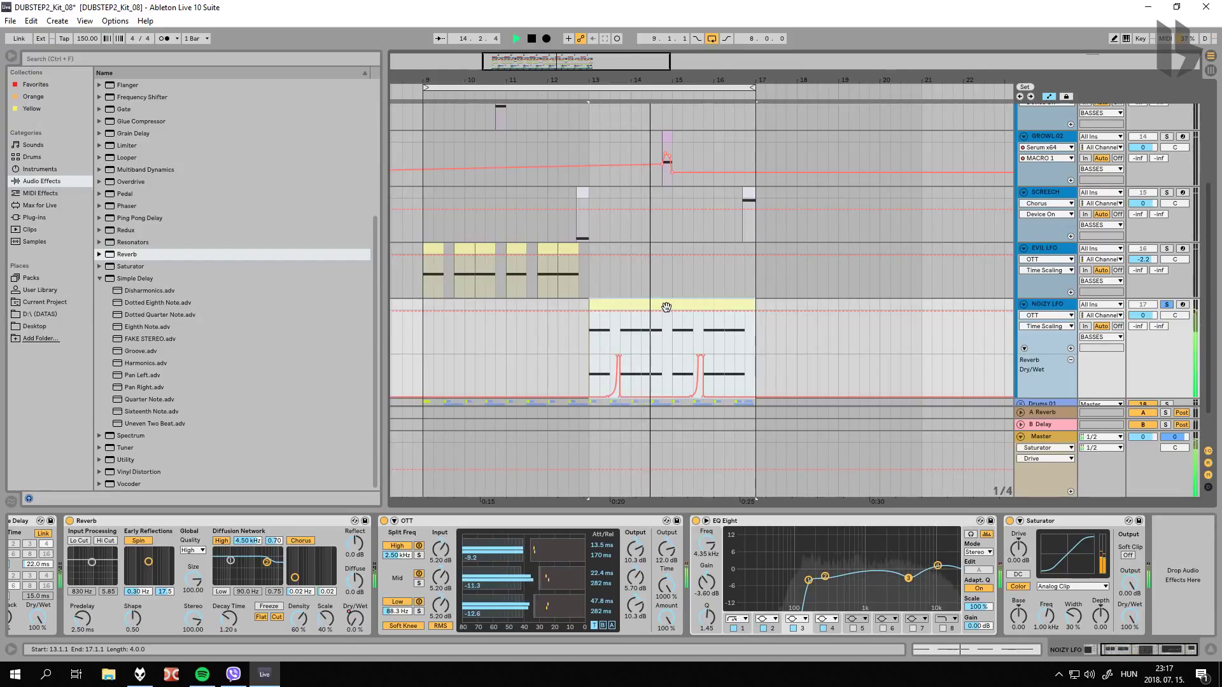
{"action": "key", "text": "space"}
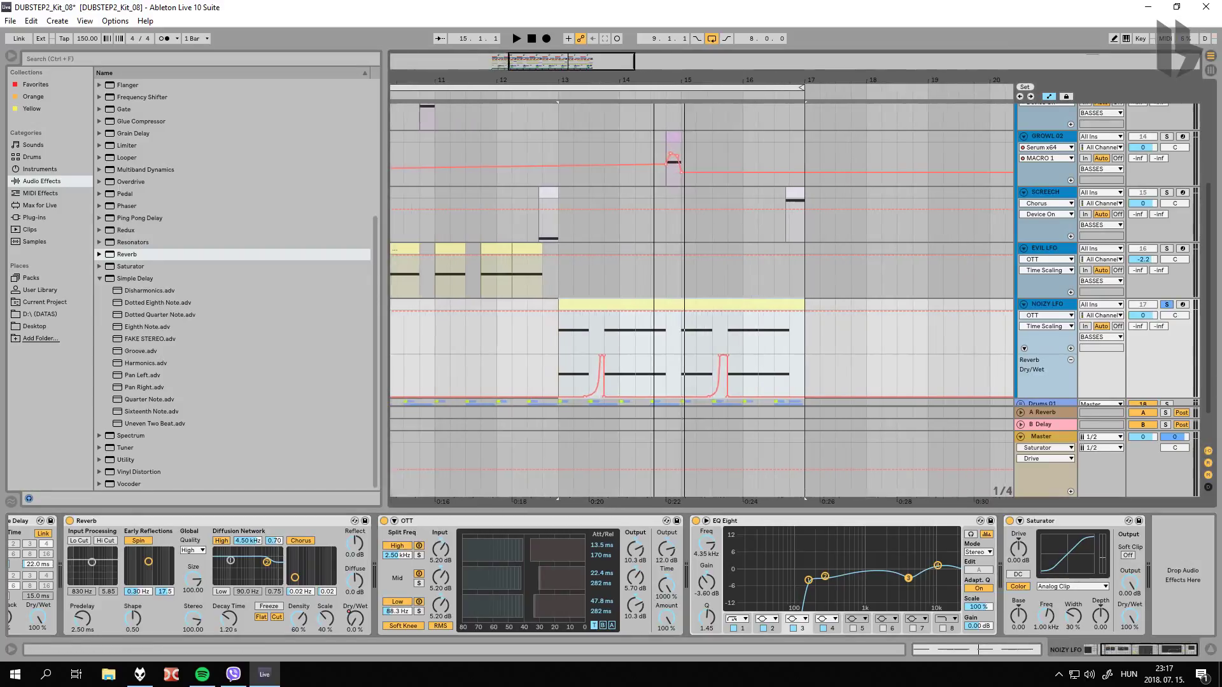
Step: Set the OTT Time on NOIZY LFO to 10 % and play the clip from bar 13
{"action": "left_click_drag", "start_coordinate": [654, 82], "coordinate": [641, 360]}
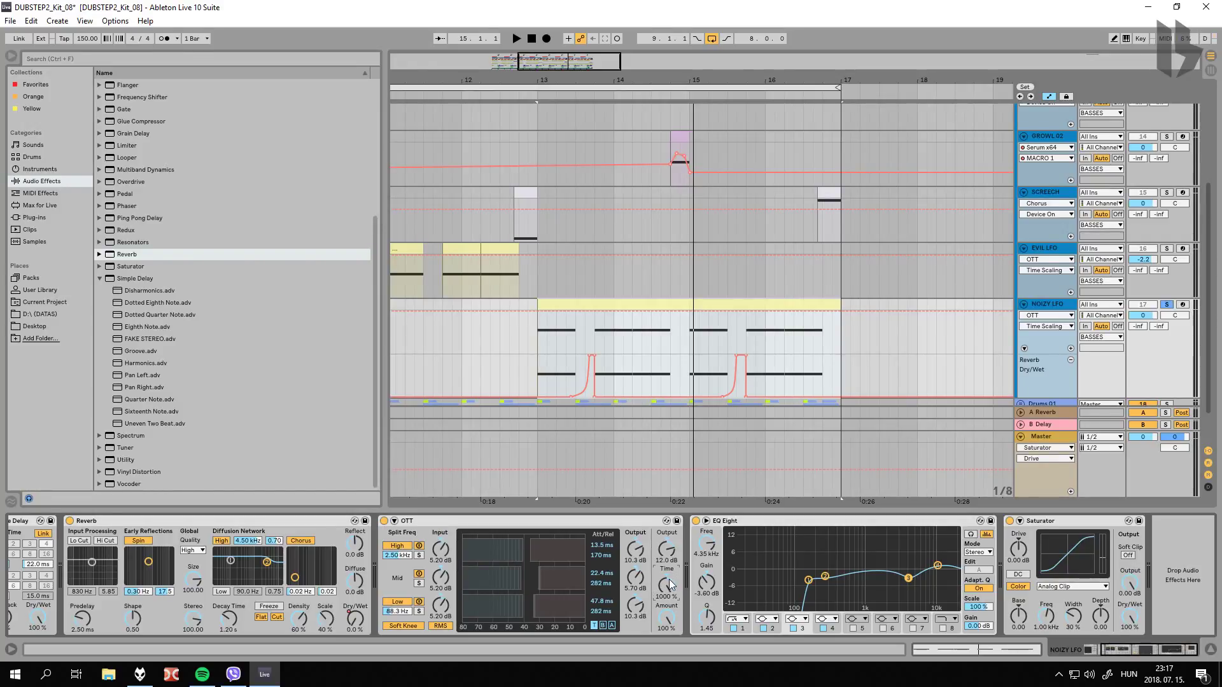
{"action": "left_click_drag", "start_coordinate": [668, 585], "coordinate": [668, 642]}
{"action": "key", "text": "space"}
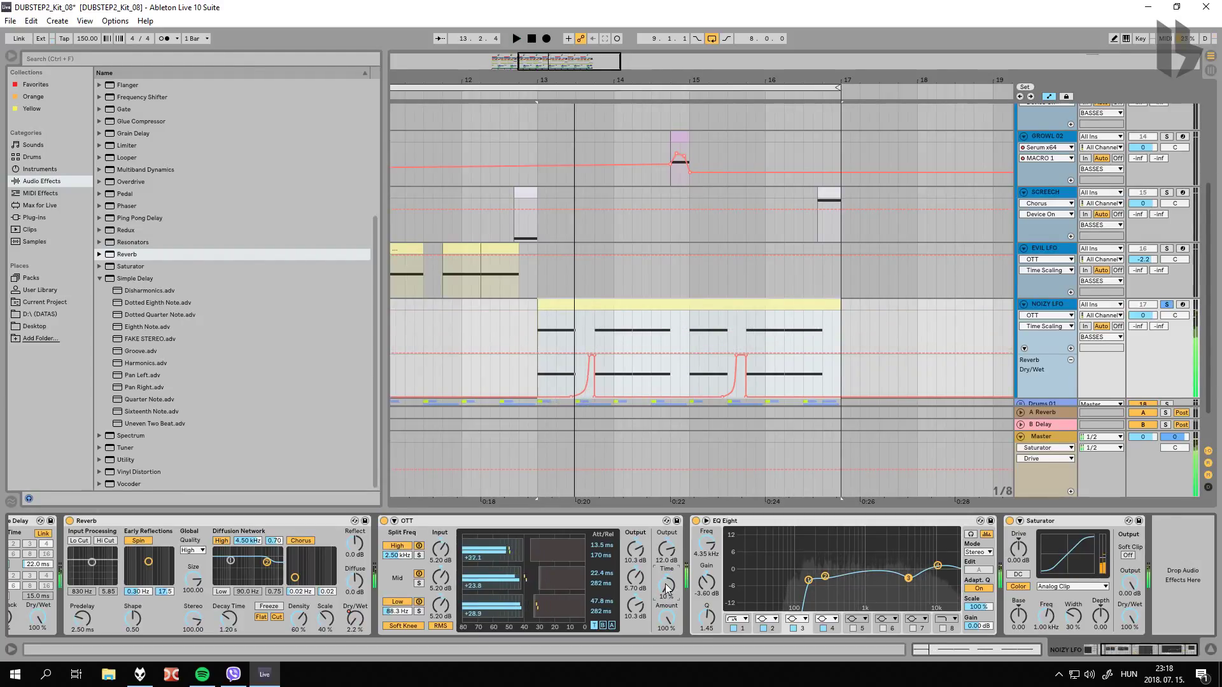
{"action": "key", "text": "space"}
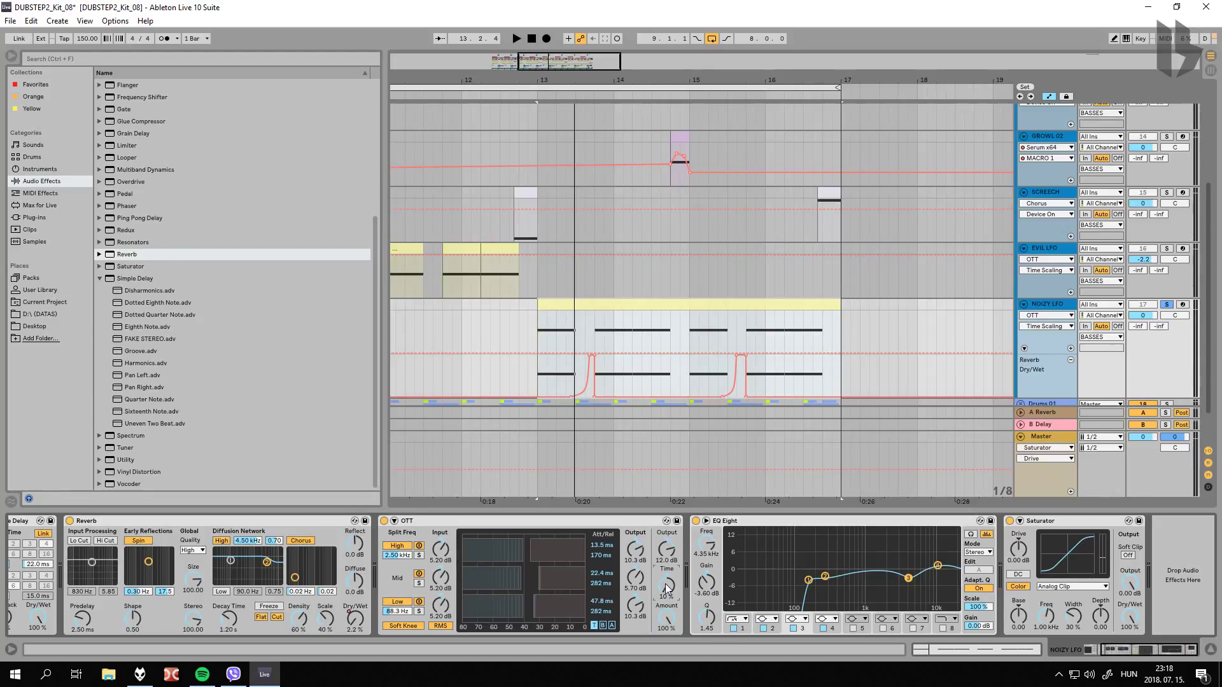
Step: Set the OTT Time back to 1000 % and replay the NOIZY LFO clip from bar 13
{"action": "left_click_drag", "start_coordinate": [666, 587], "coordinate": [647, 449]}
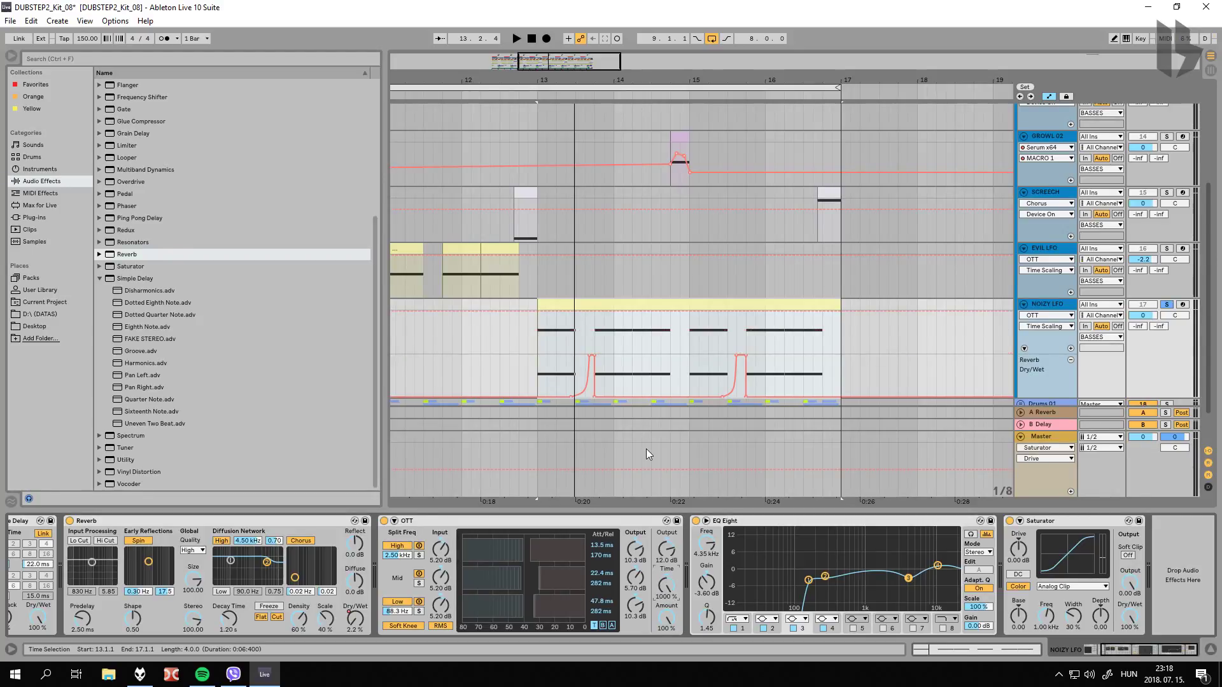
{"action": "key", "text": "space"}
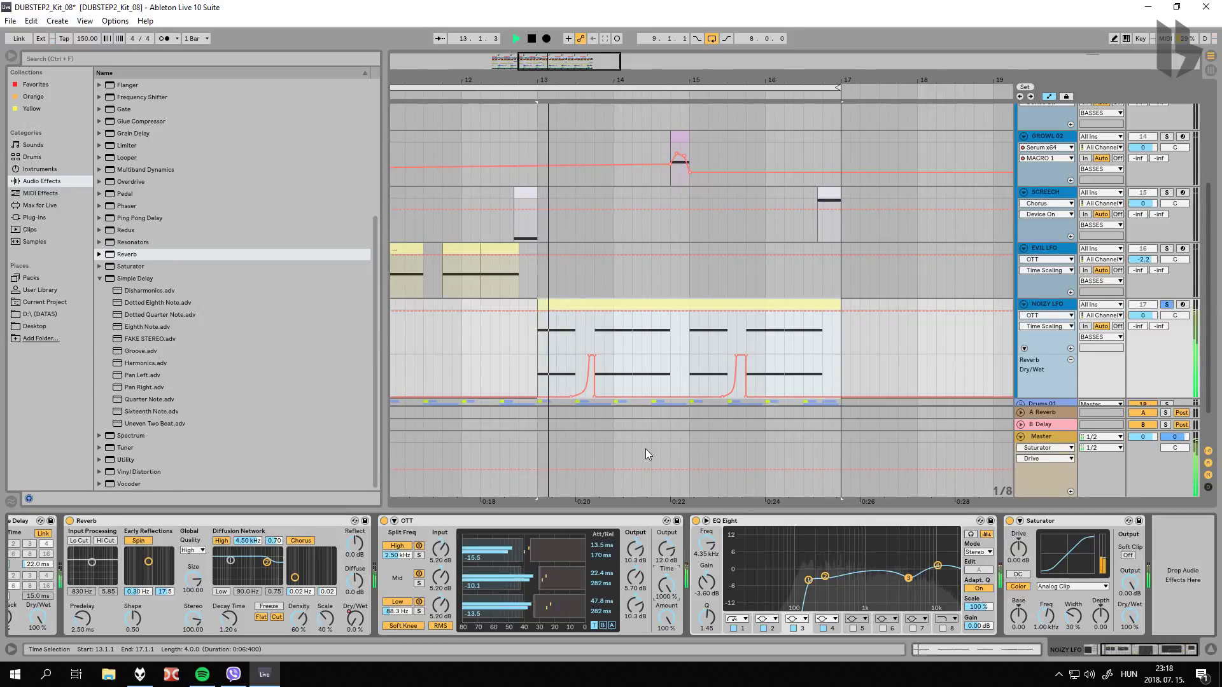
{"action": "key", "text": "space"}
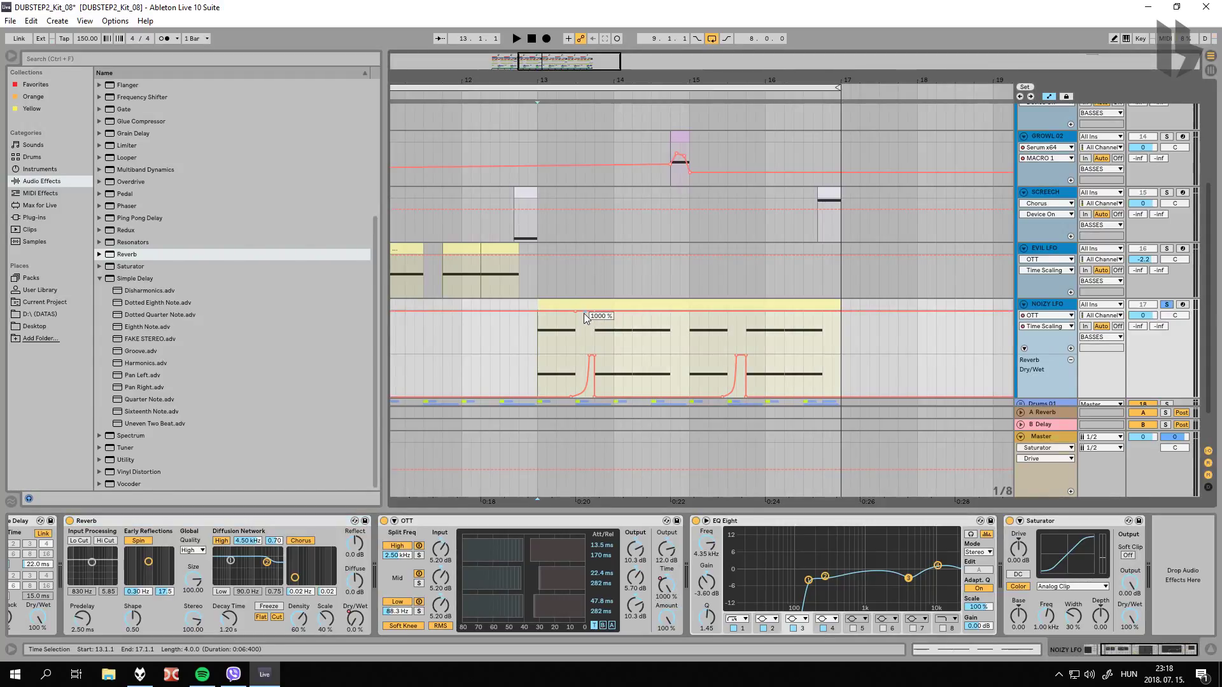
Step: Lower the OTT Time automation on NOIZY LFO to 10 % between beats 13.3 and 13.4, and play from bar 13
{"action": "left_click_drag", "start_coordinate": [585, 311], "coordinate": [585, 344]}
{"action": "key", "text": "ctrl+z"}
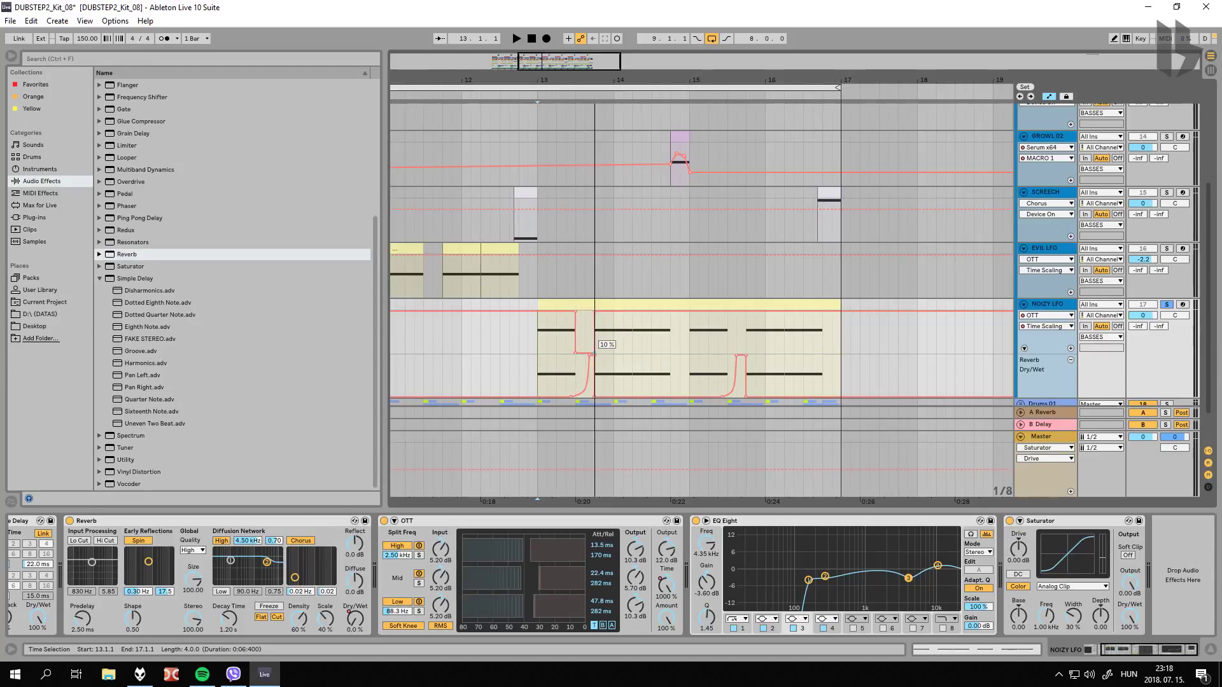
{"action": "left_click", "coordinate": [537, 346]}
{"action": "key", "text": "space"}
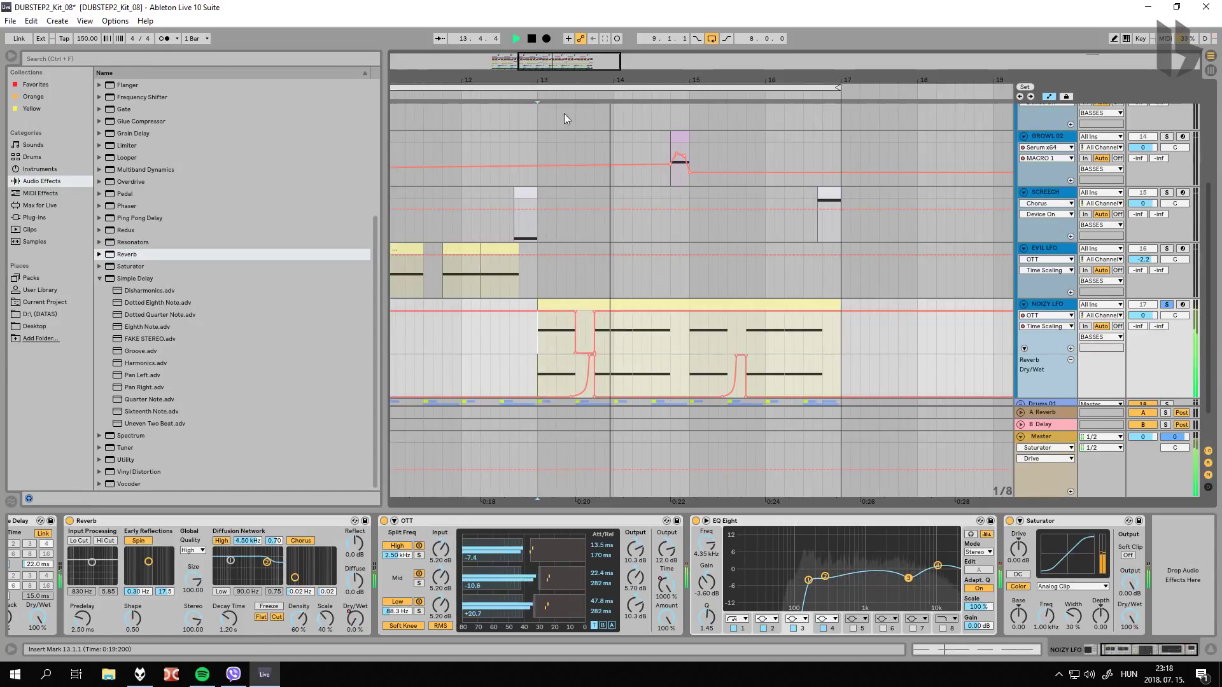
Step: Reshape the OTT Time dip into a ramp falling from beat 13.3 to 10 % before beat 13.4, and audition it from bar 13
{"action": "scroll", "coordinate": [564, 113], "scroll_direction": "up", "scroll_amount": 1}
{"action": "scroll", "coordinate": [564, 114], "scroll_direction": "up", "scroll_amount": 4}
{"action": "key", "text": "space"}
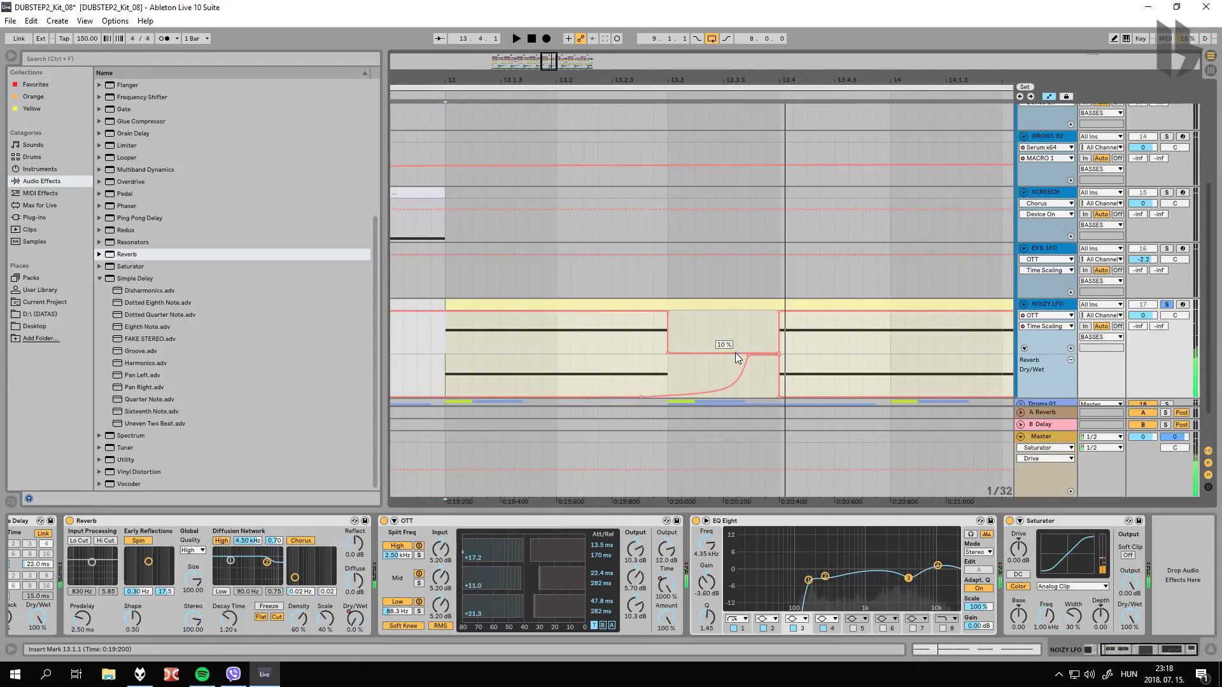
{"action": "left_click", "coordinate": [667, 352]}
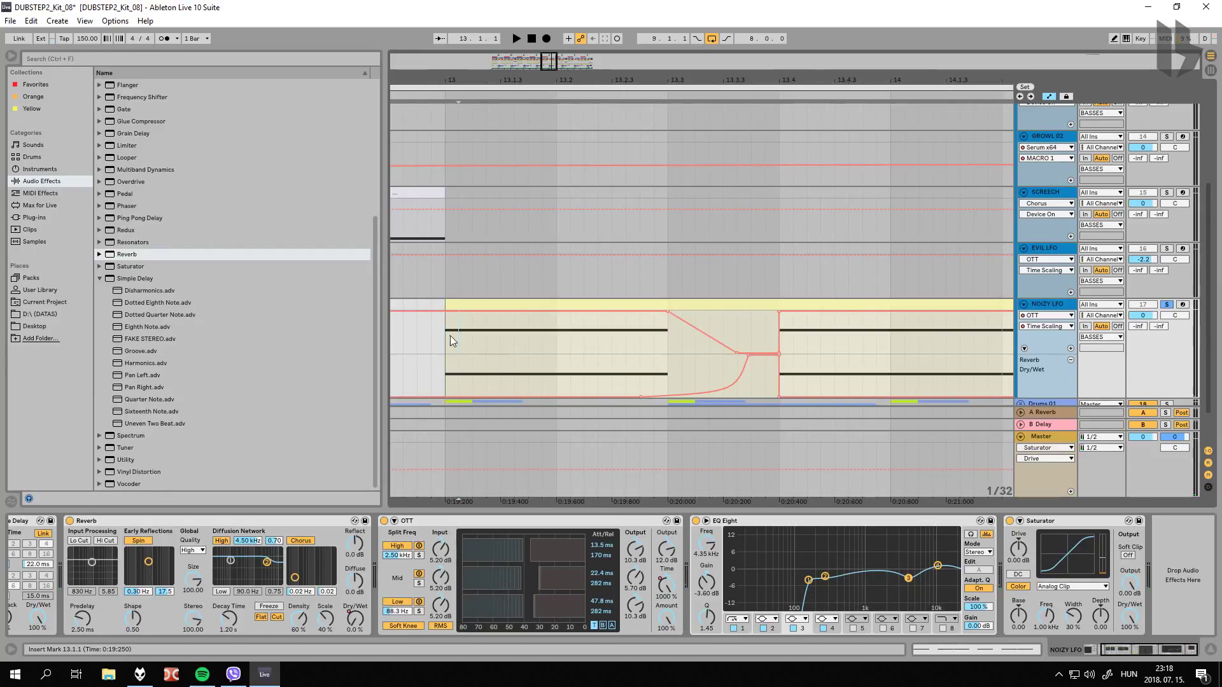
{"action": "key", "text": "space"}
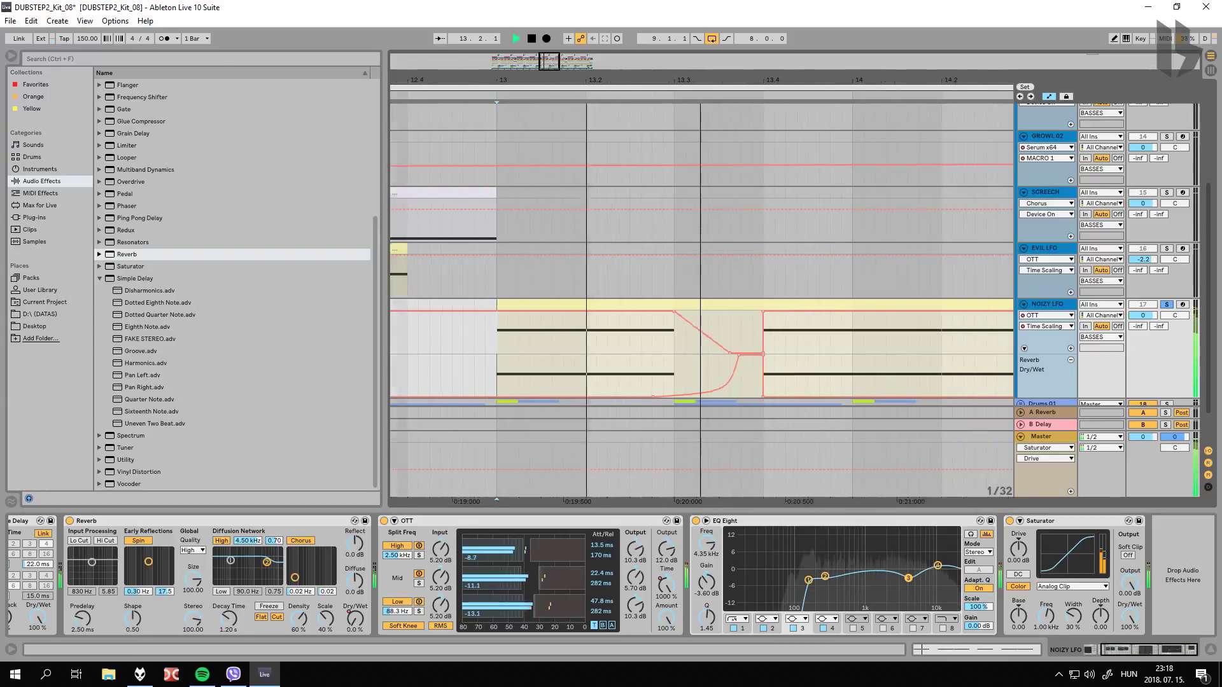
{"action": "left_click_drag", "start_coordinate": [671, 79], "coordinate": [671, 54]}
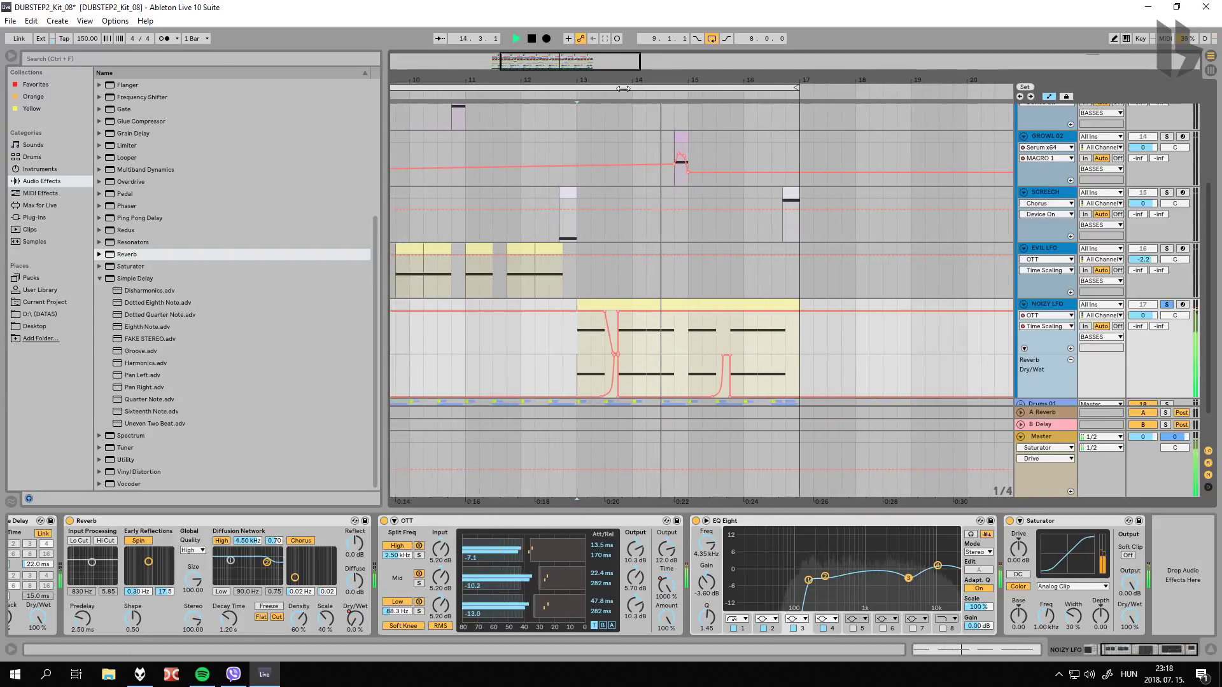
{"action": "key", "text": "space"}
Step: Copy bar 13 of the NOIZY LFO OTT Time automation to bar 15 and replay the clip from bar 13
{"action": "left_click_drag", "start_coordinate": [632, 375], "coordinate": [576, 372]}
{"action": "scroll", "coordinate": [674, 359], "scroll_direction": "down", "scroll_amount": 2}
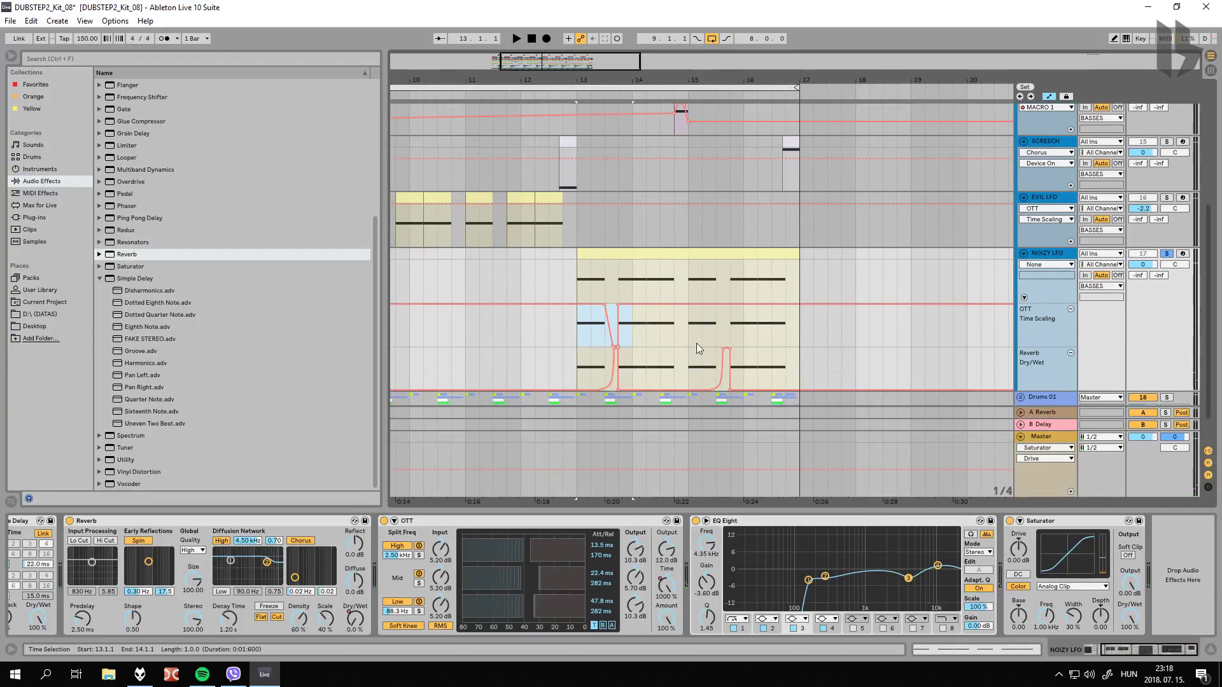
{"action": "key", "text": "ctrl+c"}
{"action": "left_click", "coordinate": [690, 327]}
{"action": "key", "text": "ctrl+v"}
{"action": "left_click", "coordinate": [579, 326]}
{"action": "key", "text": "space"}
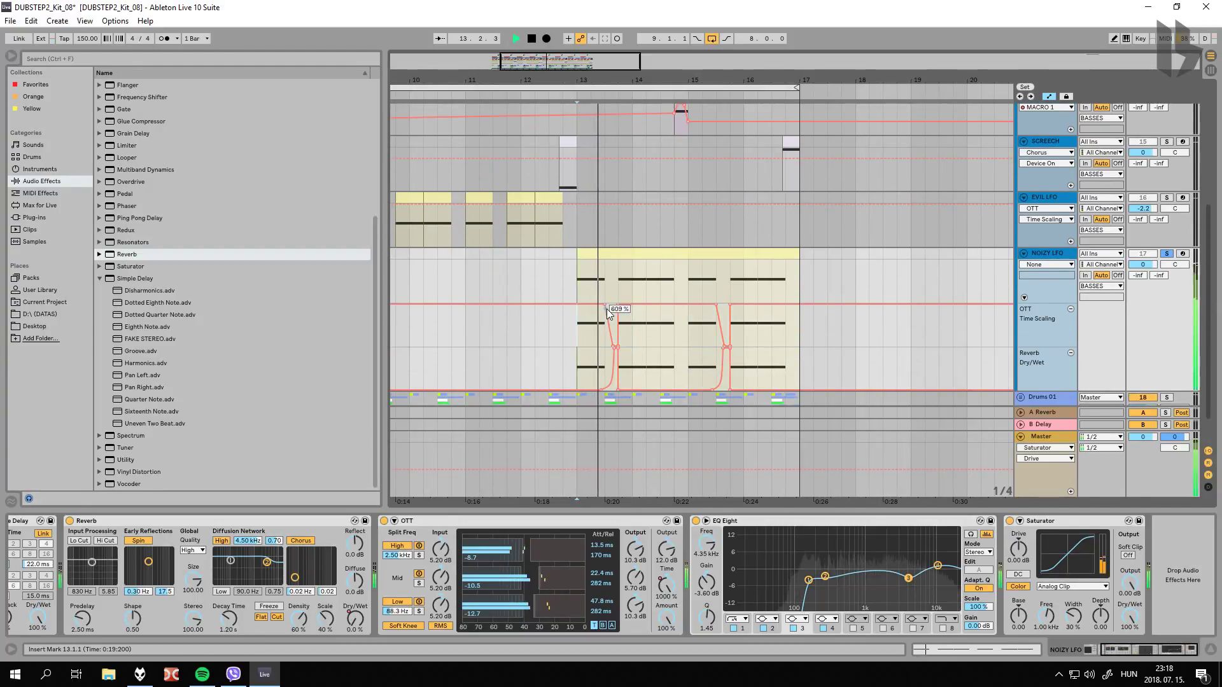
{"action": "scroll", "coordinate": [608, 313], "scroll_direction": "down", "scroll_amount": 1}
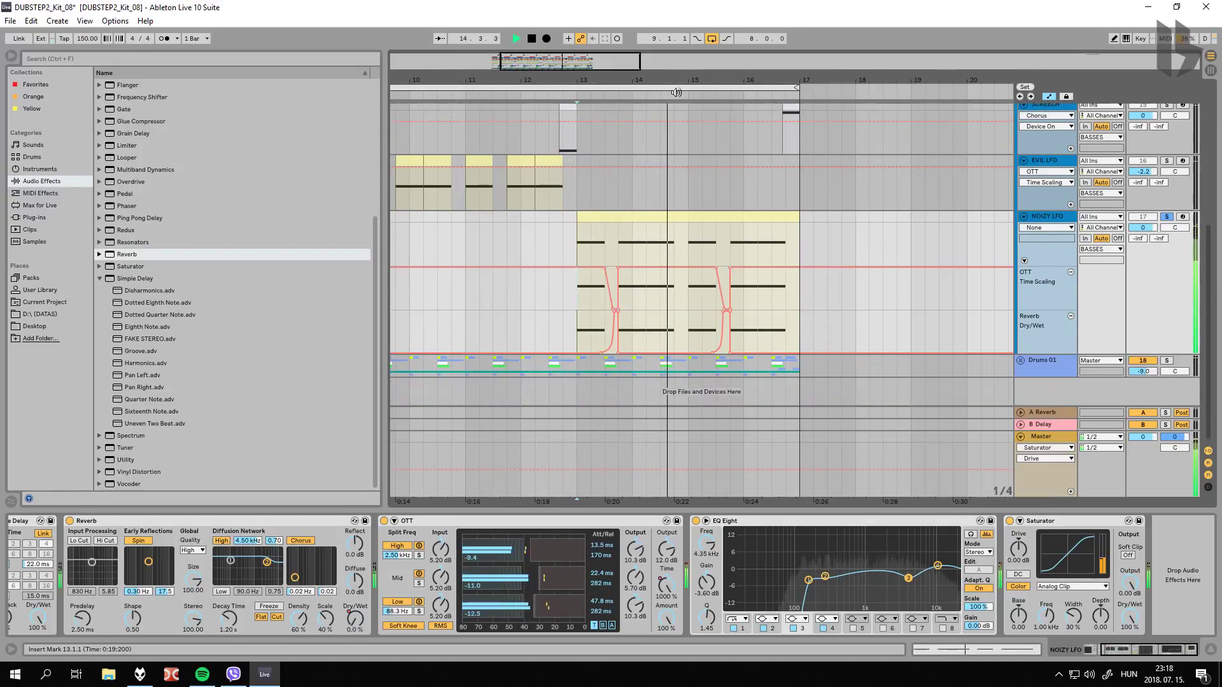
{"action": "left_click_drag", "start_coordinate": [646, 75], "coordinate": [645, 78]}
{"action": "key", "text": "space"}
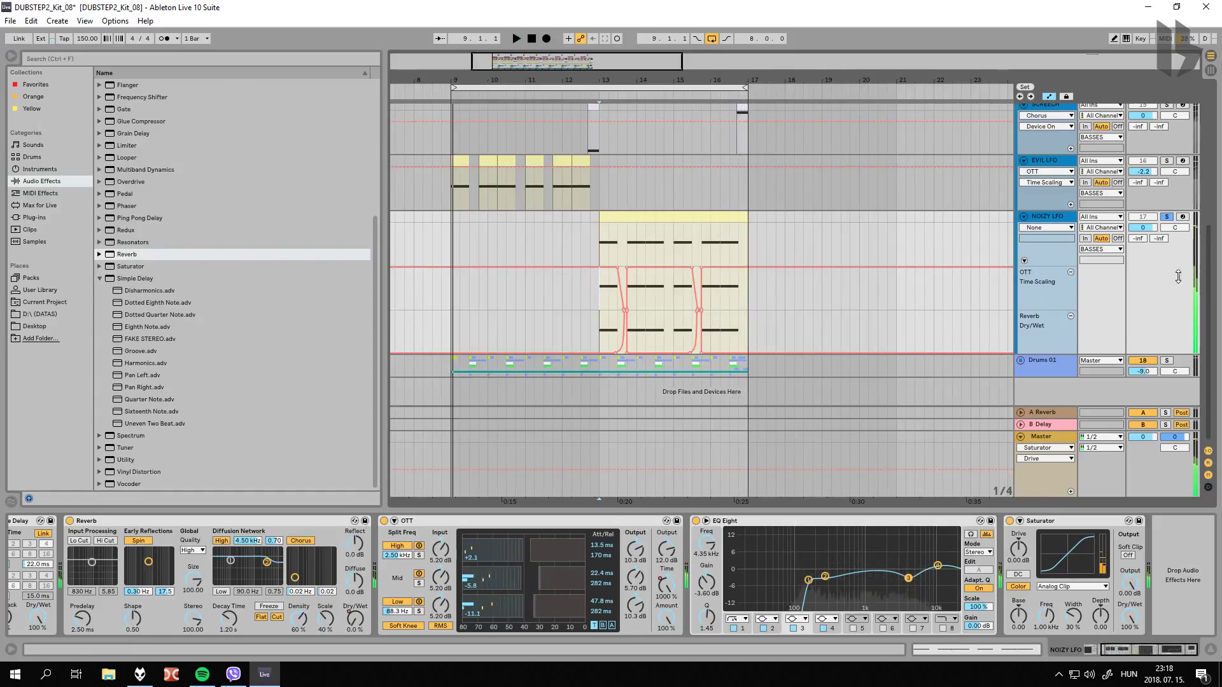
Step: Open NOIZY LFO's Serum patch and examine the warp modes available for oscillator A, keeping FM (from B)
{"action": "scroll", "coordinate": [64, 560], "scroll_direction": "up", "scroll_amount": 5}
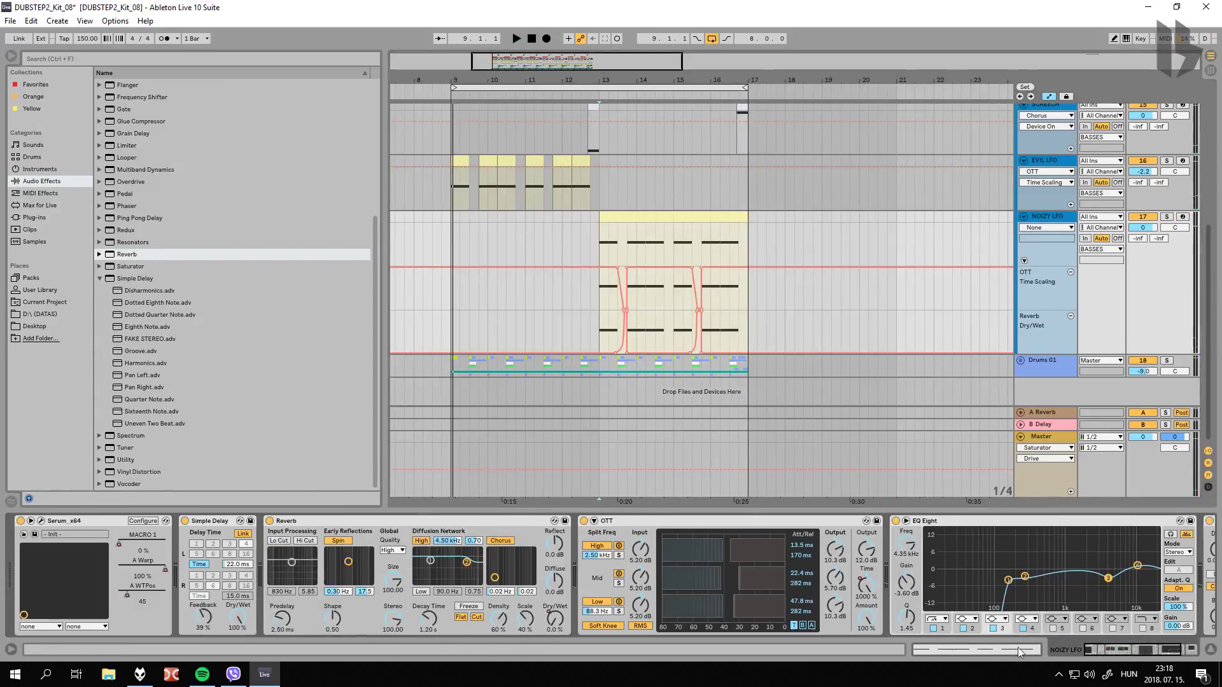
{"action": "left_click", "coordinate": [42, 522]}
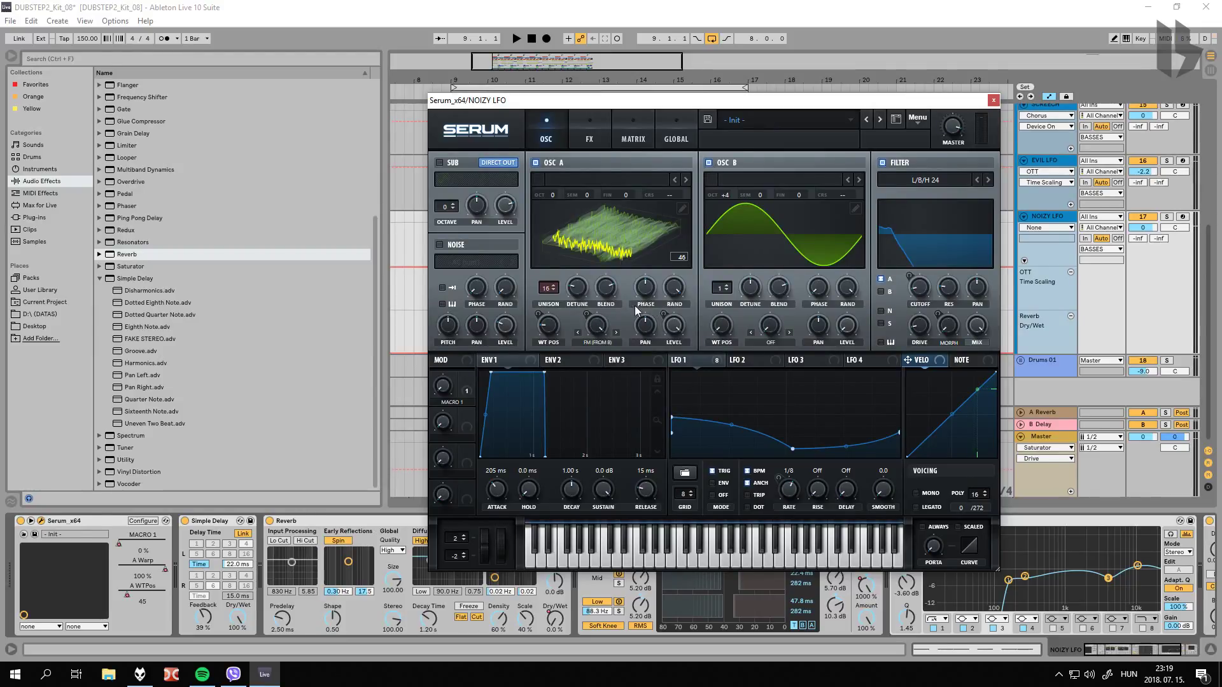
{"action": "left_click", "coordinate": [600, 344]}
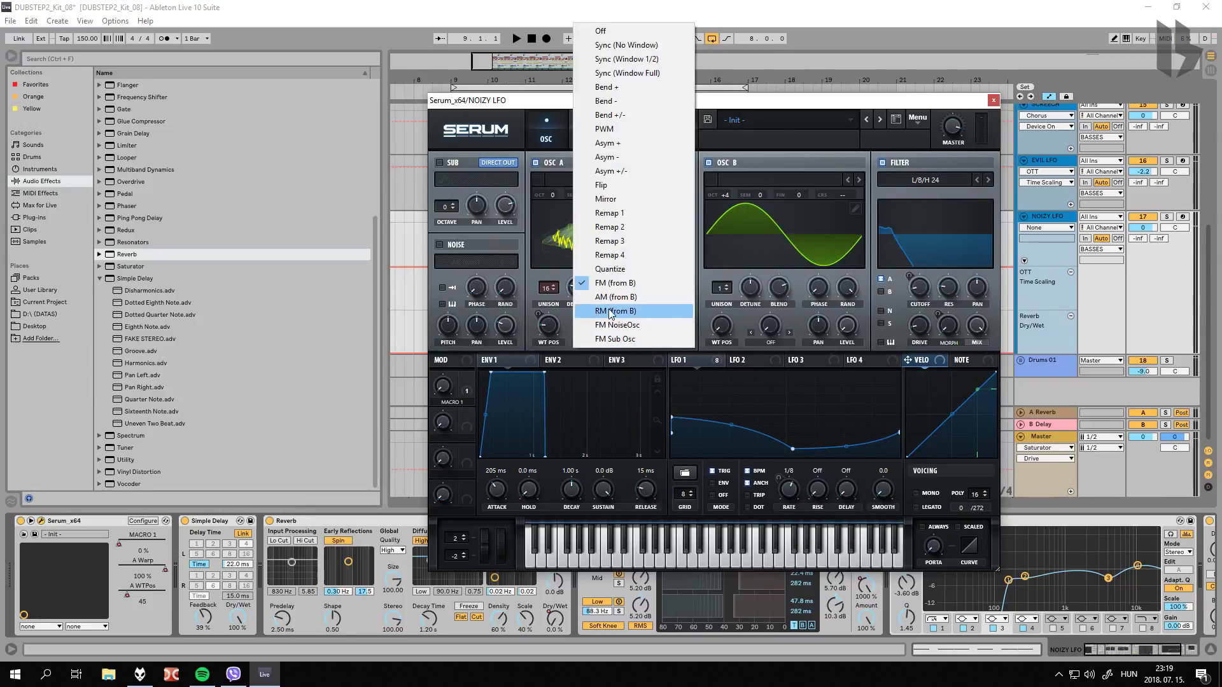
{"action": "left_click", "coordinate": [751, 105]}
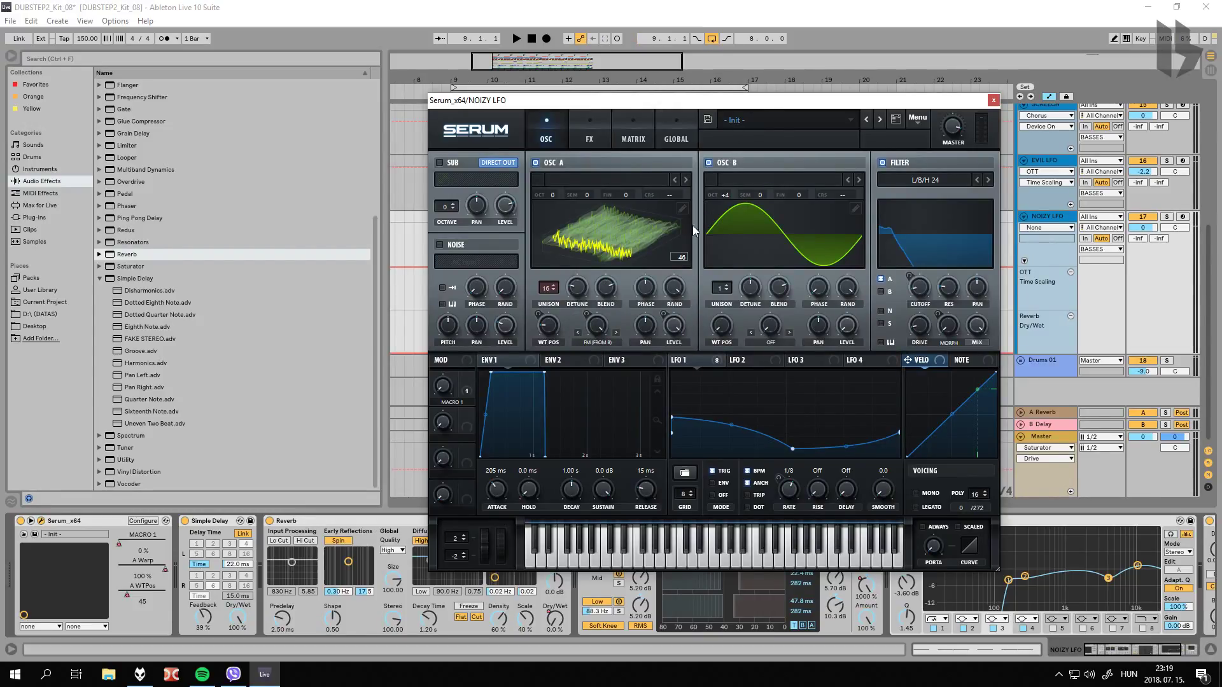
{"action": "left_click", "coordinate": [599, 344]}
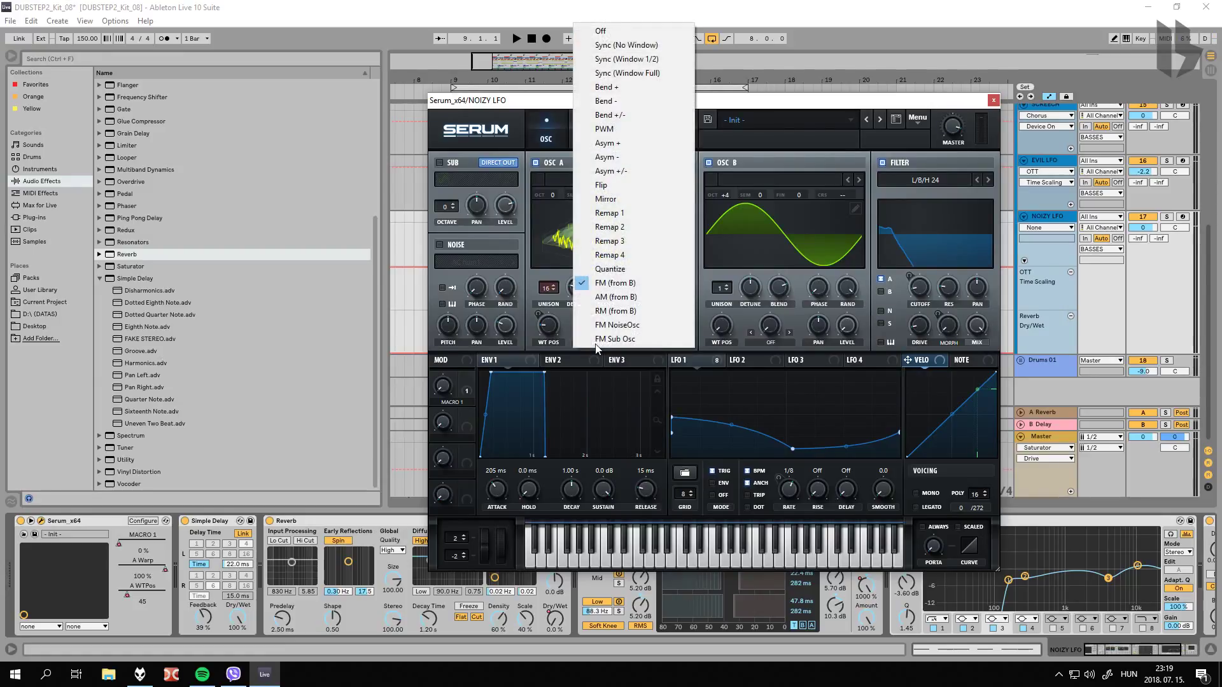
{"action": "left_click", "coordinate": [750, 155]}
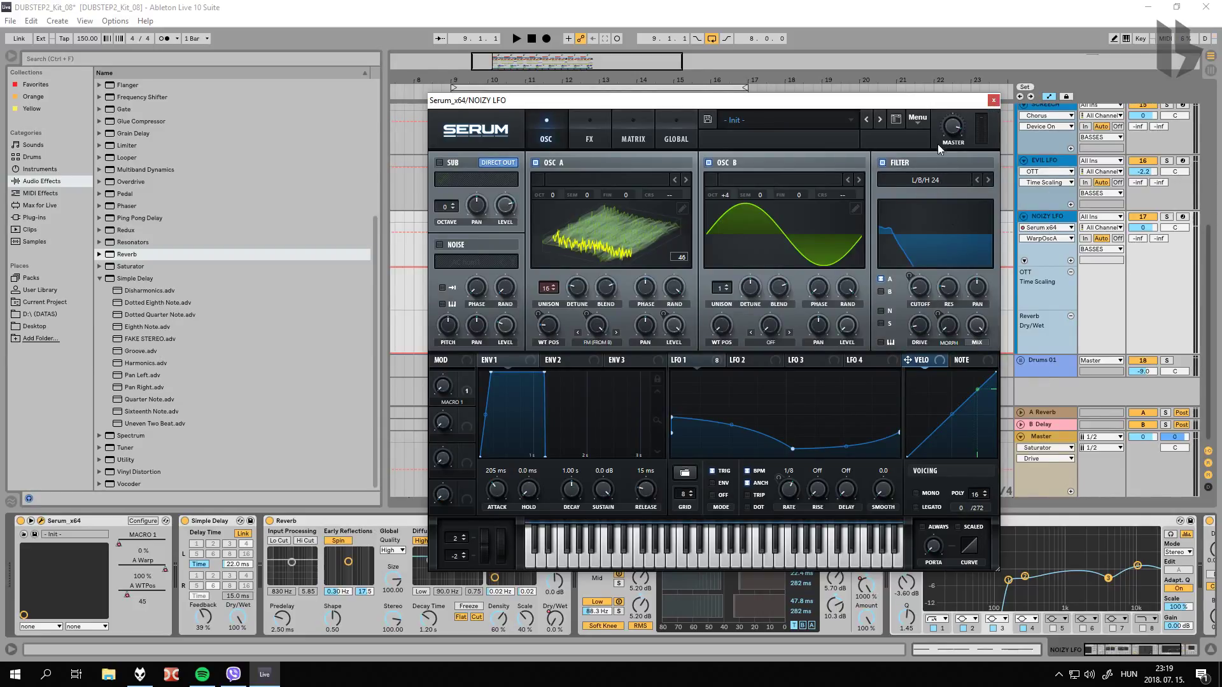
Step: Examine the L/B/H 24 filter's Morph control and the LFO 1 modulation of oscillator A's WT position and level and the filter cutoff
{"action": "left_click_drag", "start_coordinate": [910, 133], "coordinate": [823, 130]}
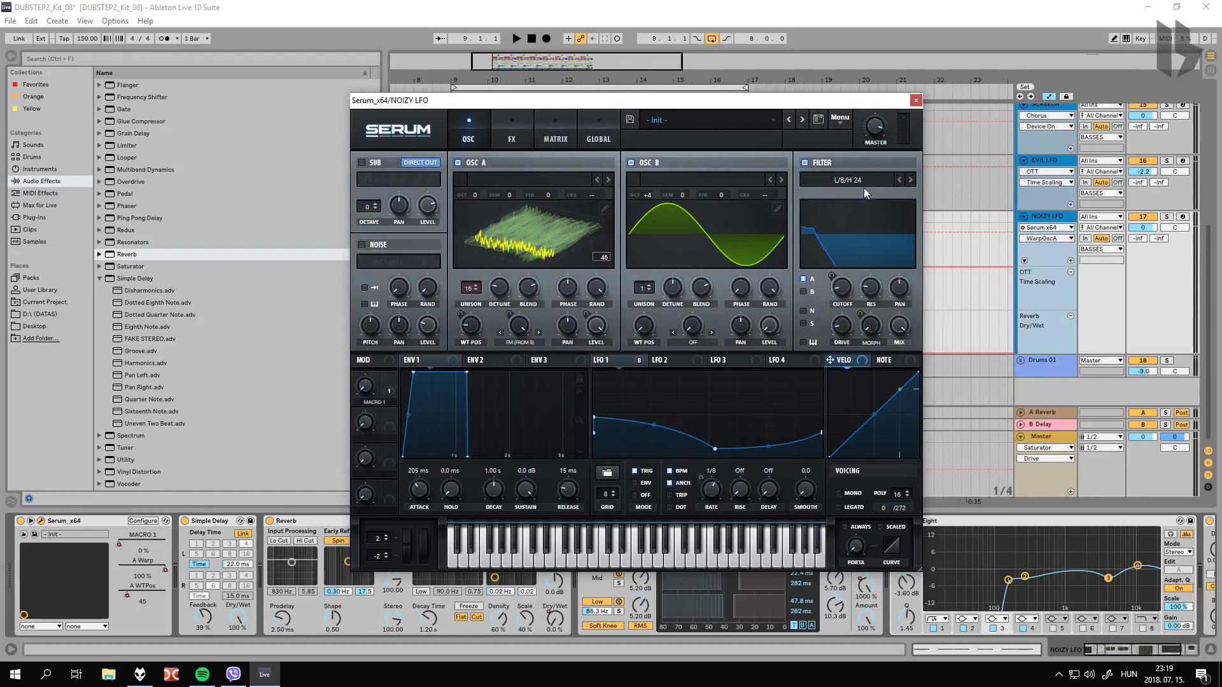
{"action": "left_click_drag", "start_coordinate": [882, 333], "coordinate": [872, 417]}
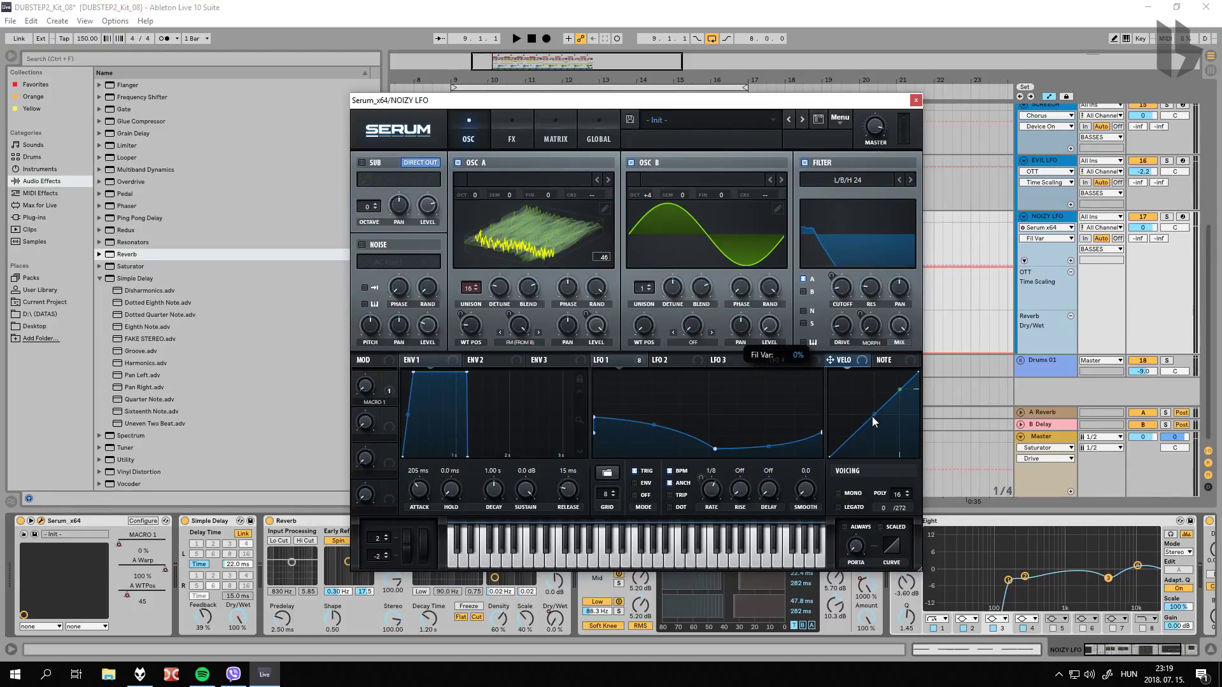
{"action": "mouse_move", "coordinate": [883, 325]}
{"action": "left_mouse_down"}
{"action": "mouse_move", "coordinate": [908, 192]}
{"action": "mouse_move", "coordinate": [875, 327]}
{"action": "left_mouse_up"}
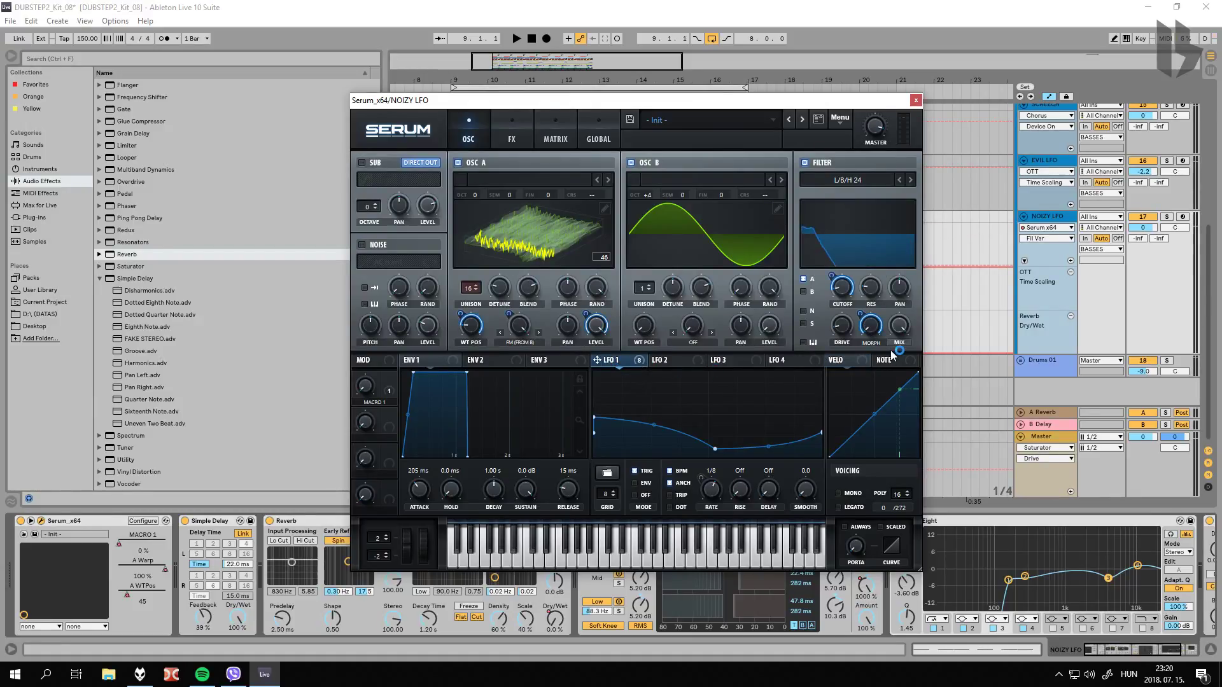
{"action": "left_click_drag", "start_coordinate": [659, 414], "coordinate": [644, 354]}
{"action": "left_click_drag", "start_coordinate": [472, 327], "coordinate": [474, 331]}
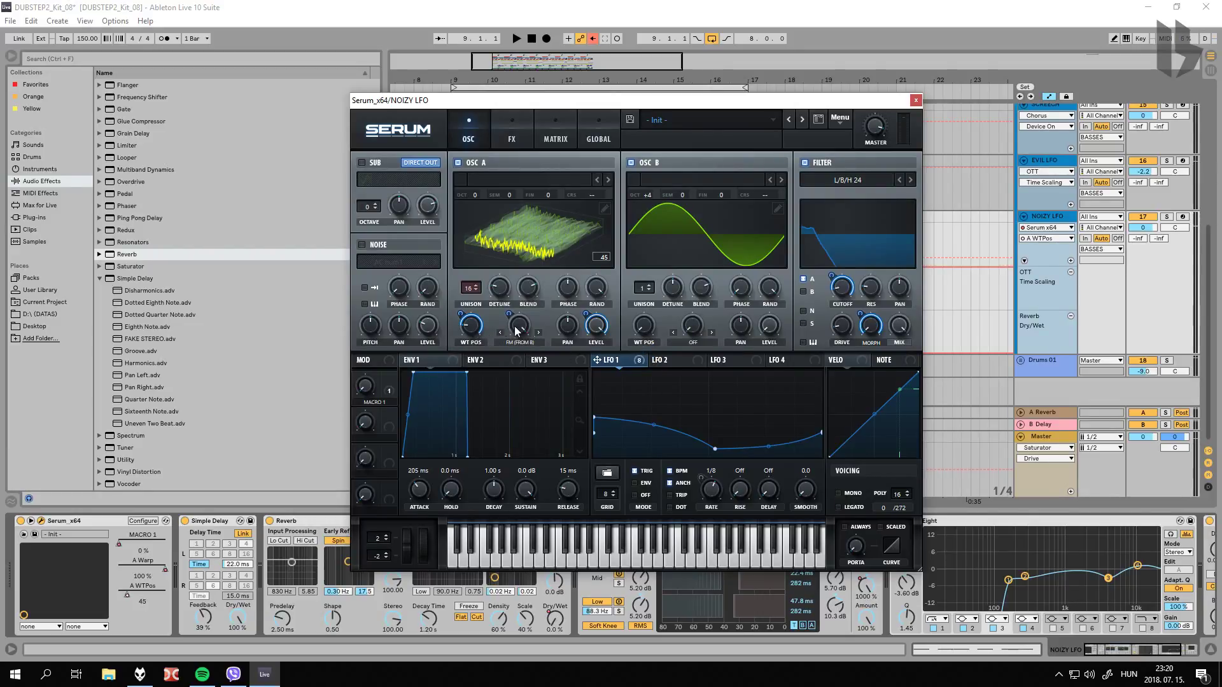
{"action": "left_click", "coordinate": [594, 327]}
{"action": "left_click", "coordinate": [842, 289]}
Step: Check the multiband Compressor in Serum's effects, return to the oscillator view, and close the Serum window
{"action": "left_click", "coordinate": [494, 128]}
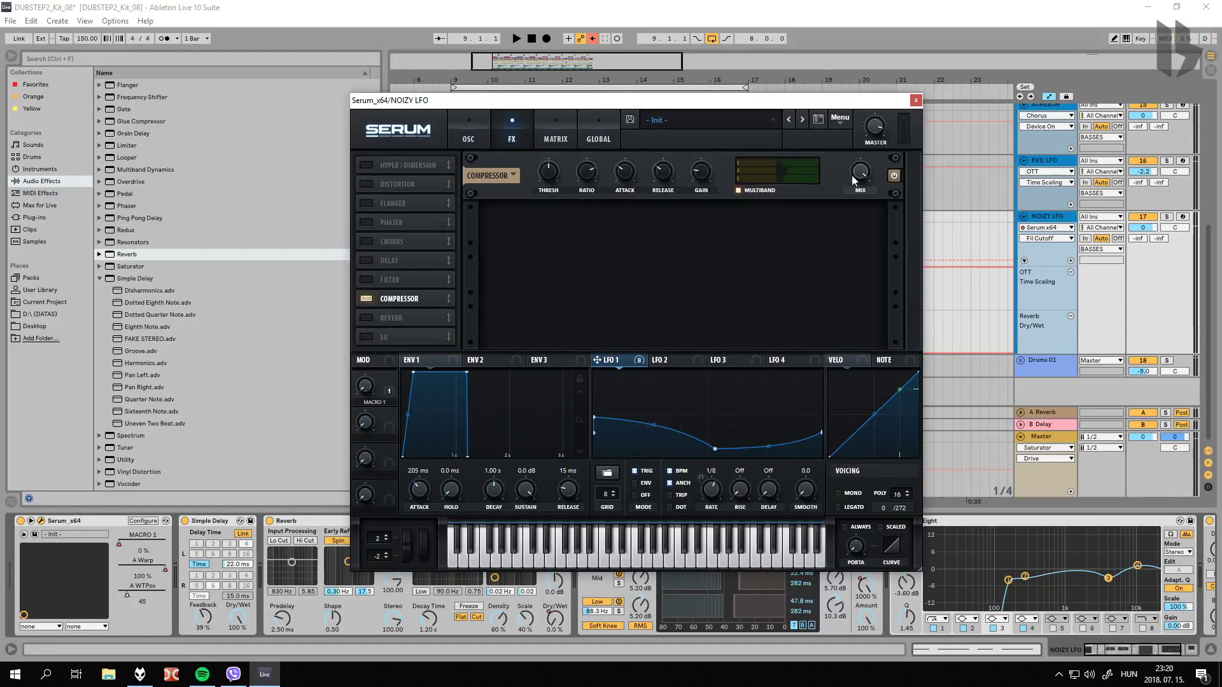
{"action": "left_click", "coordinate": [485, 122]}
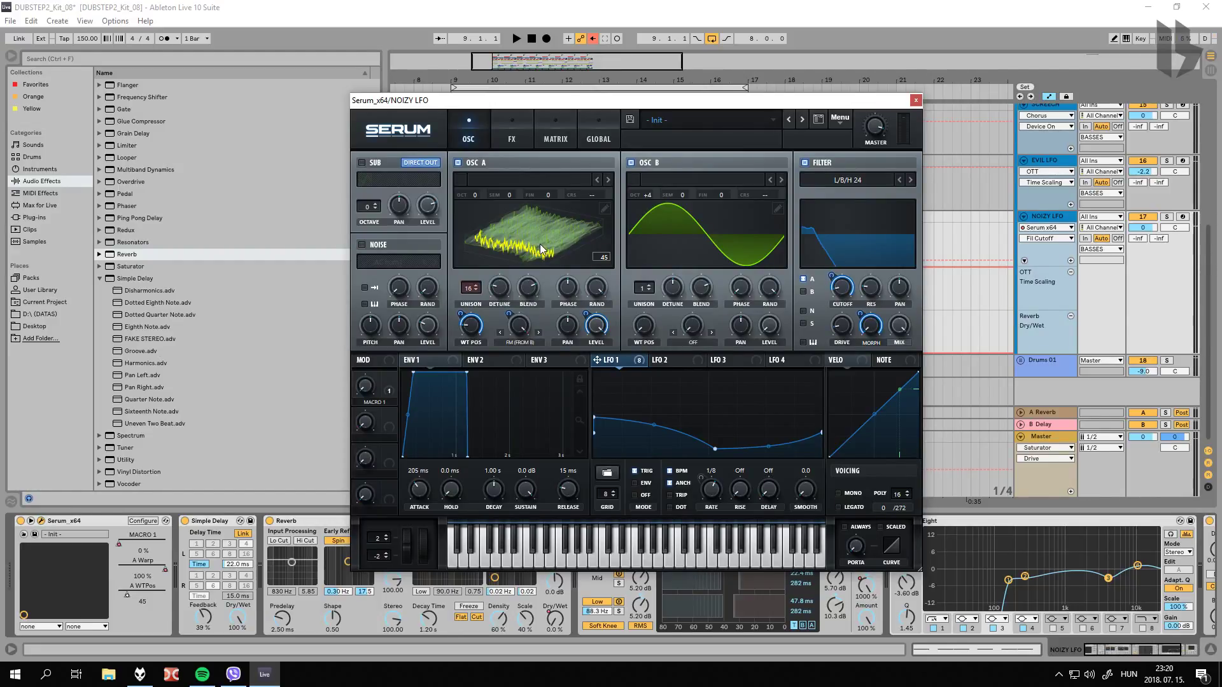
{"action": "left_click", "coordinate": [915, 100]}
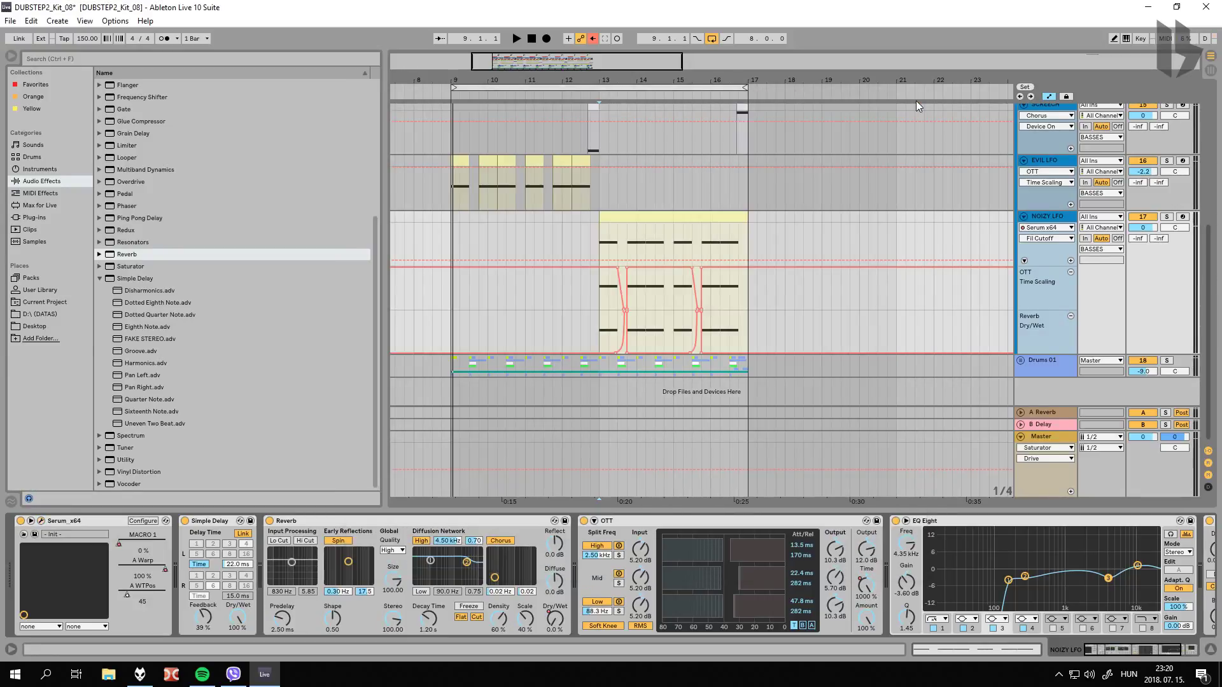
Step: Switch off oscillator B and the filter in NOIZY LFO's Serum patch, and solo the track
{"action": "left_click", "coordinate": [41, 521]}
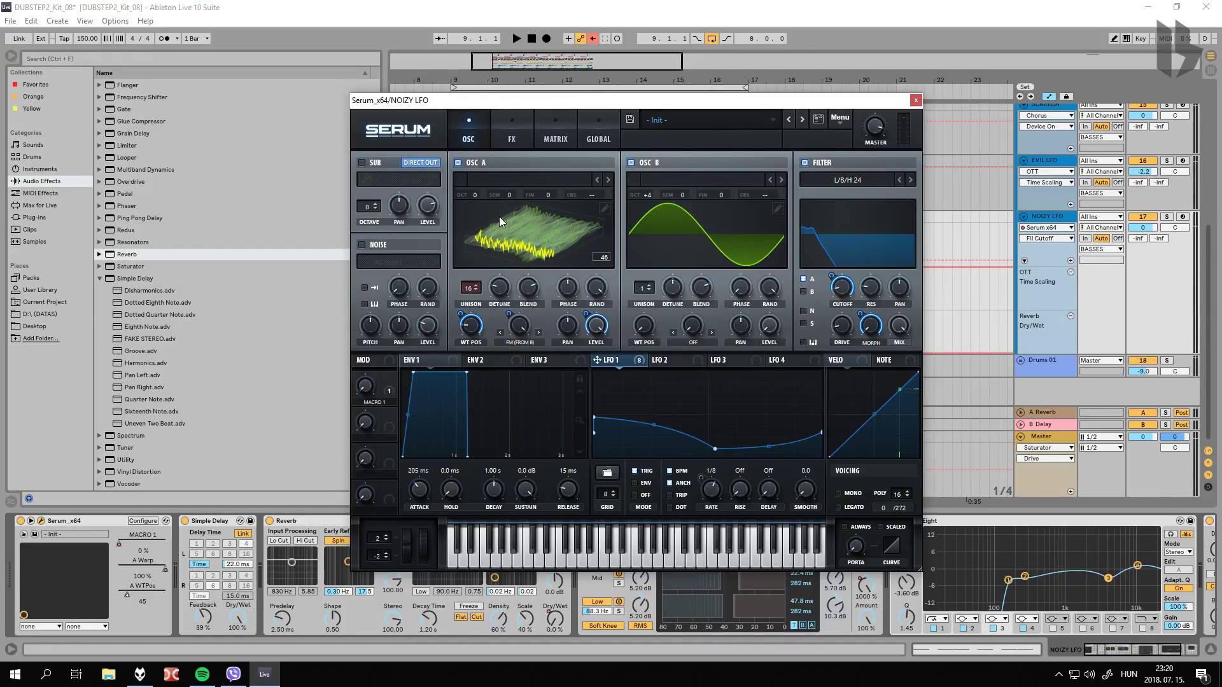
{"action": "left_click", "coordinate": [631, 163]}
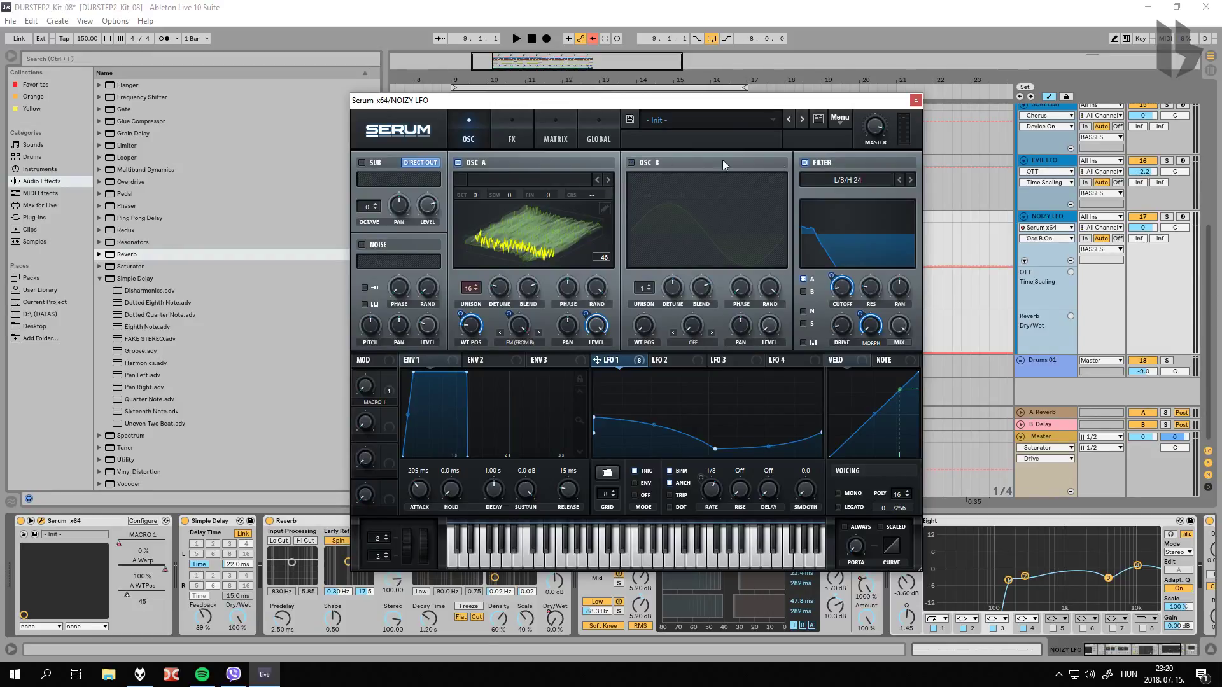
{"action": "left_click", "coordinate": [805, 163]}
{"action": "left_click", "coordinate": [1167, 217]}
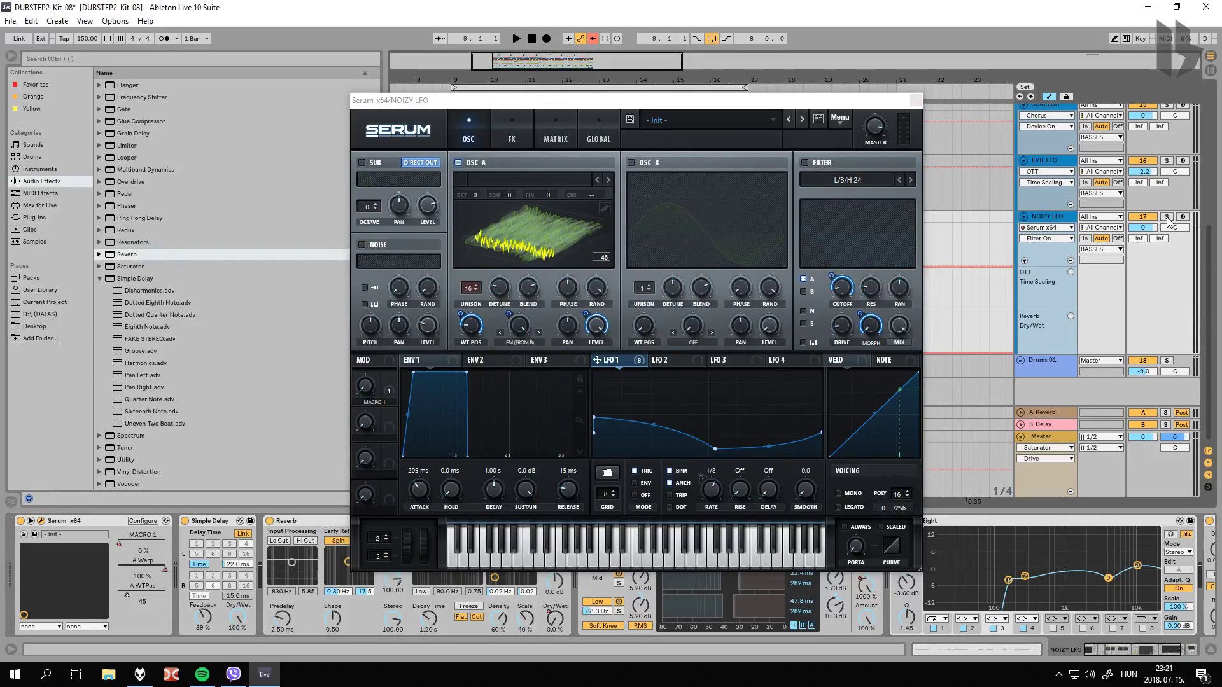
Step: Move the Serum window clear of the device chain and bypass the OTT and EQ Eight devices on NOIZY LFO
{"action": "left_click_drag", "start_coordinate": [636, 100], "coordinate": [618, 11]}
{"action": "left_click", "coordinate": [626, 537]}
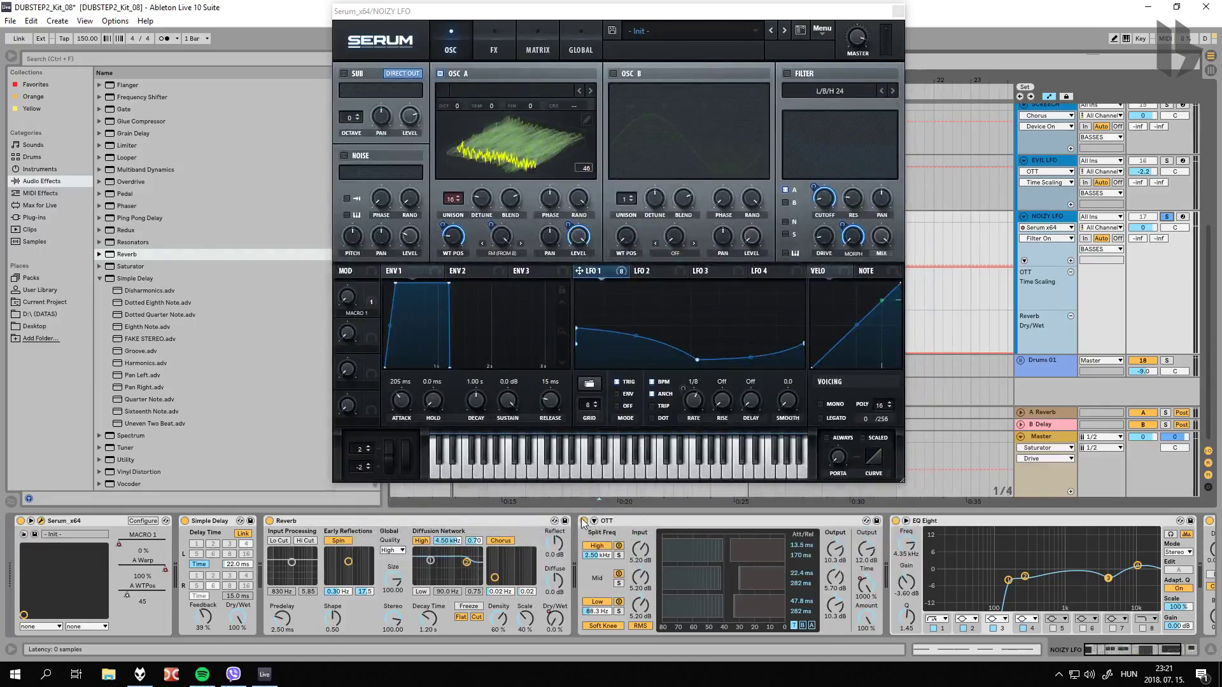
{"action": "left_click", "coordinate": [897, 528]}
{"action": "left_click", "coordinate": [1074, 653]}
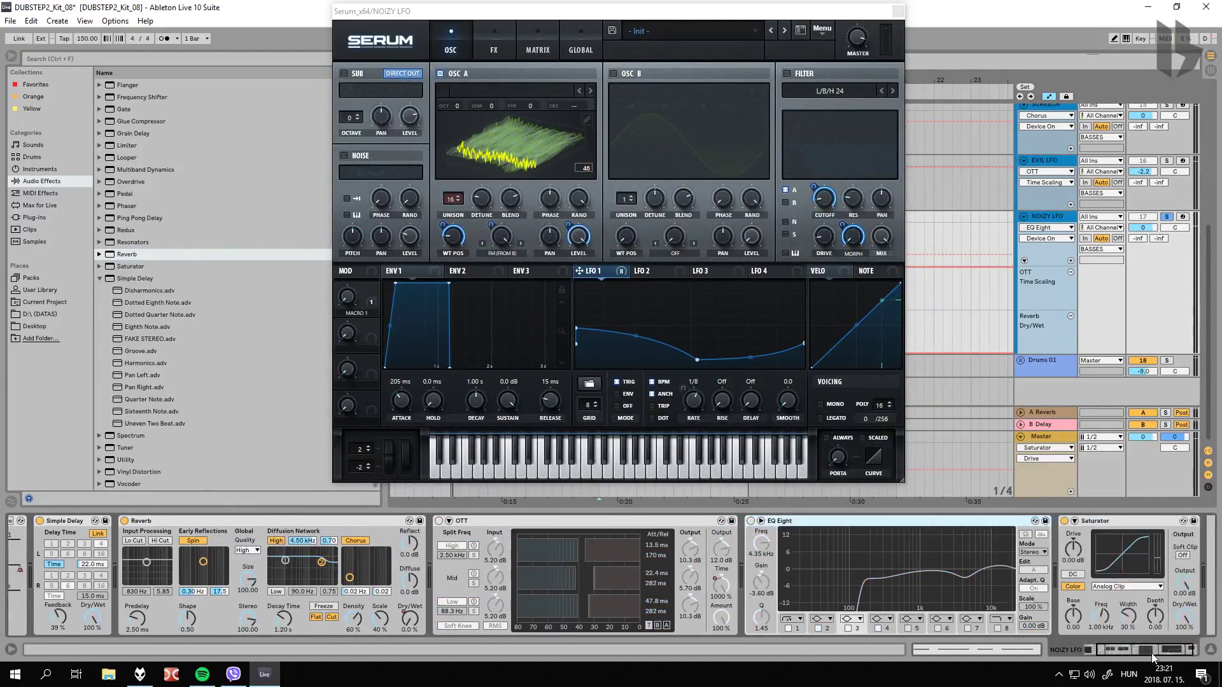
{"action": "scroll", "coordinate": [1128, 642], "scroll_direction": "up", "scroll_amount": 3}
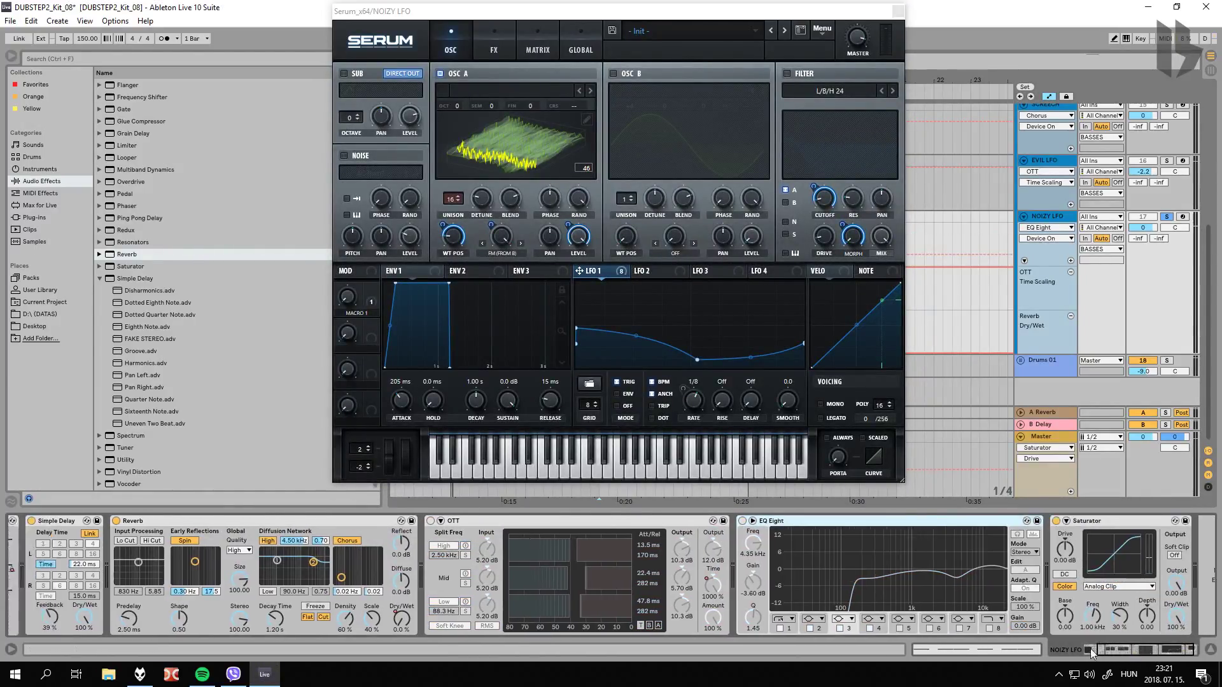
Step: Play the soloed NOIZY LFO with OTT and EQ Eight bypassed to hear the raw Serum sound
{"action": "left_click_drag", "start_coordinate": [757, 11], "coordinate": [733, 89]}
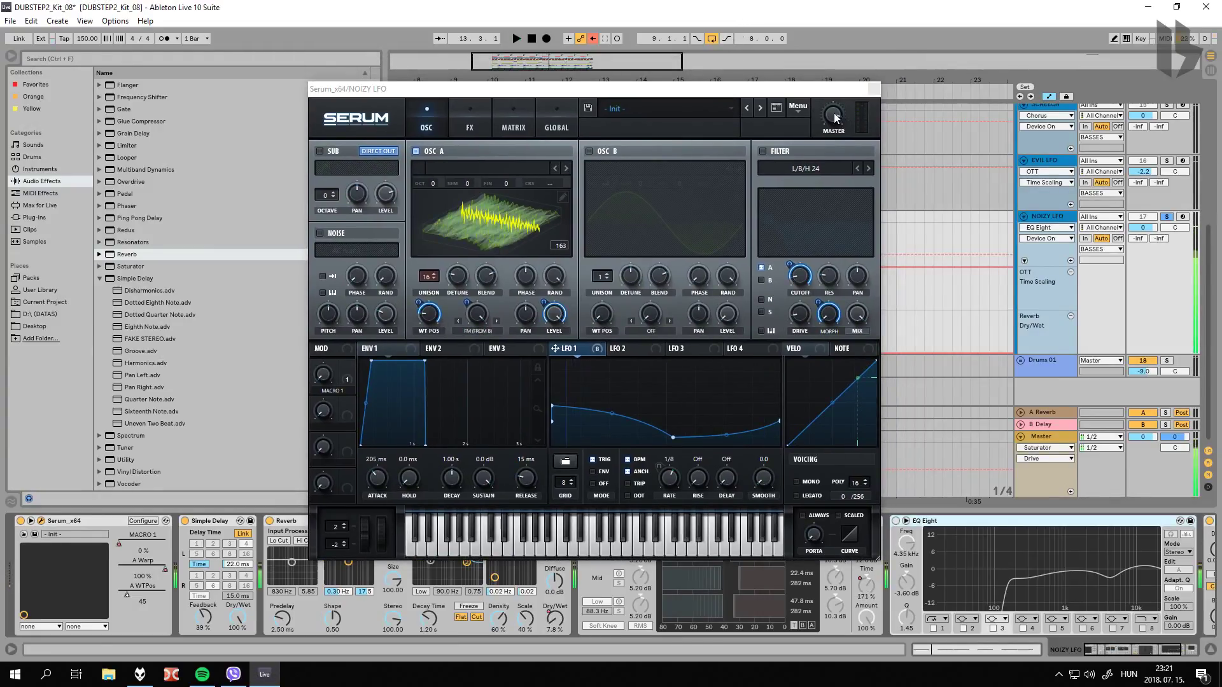
{"action": "left_click_drag", "start_coordinate": [827, 93], "coordinate": [804, 88]}
{"action": "key", "text": "space"}
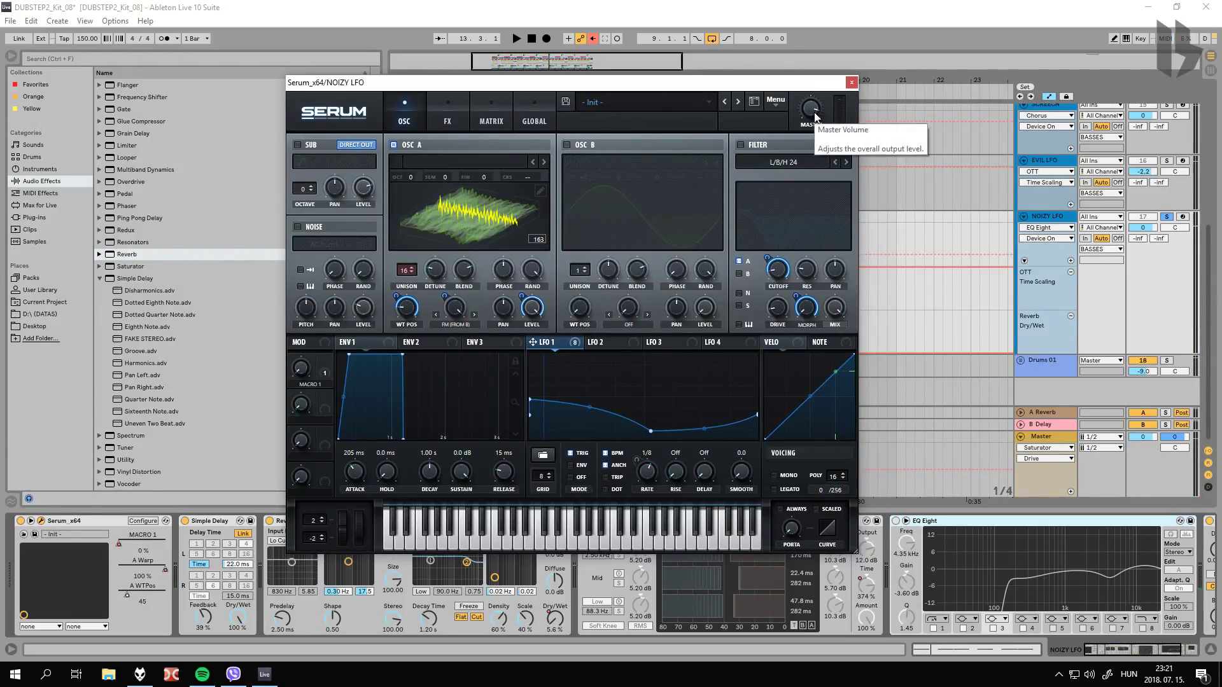
{"action": "left_click", "coordinate": [698, 5]}
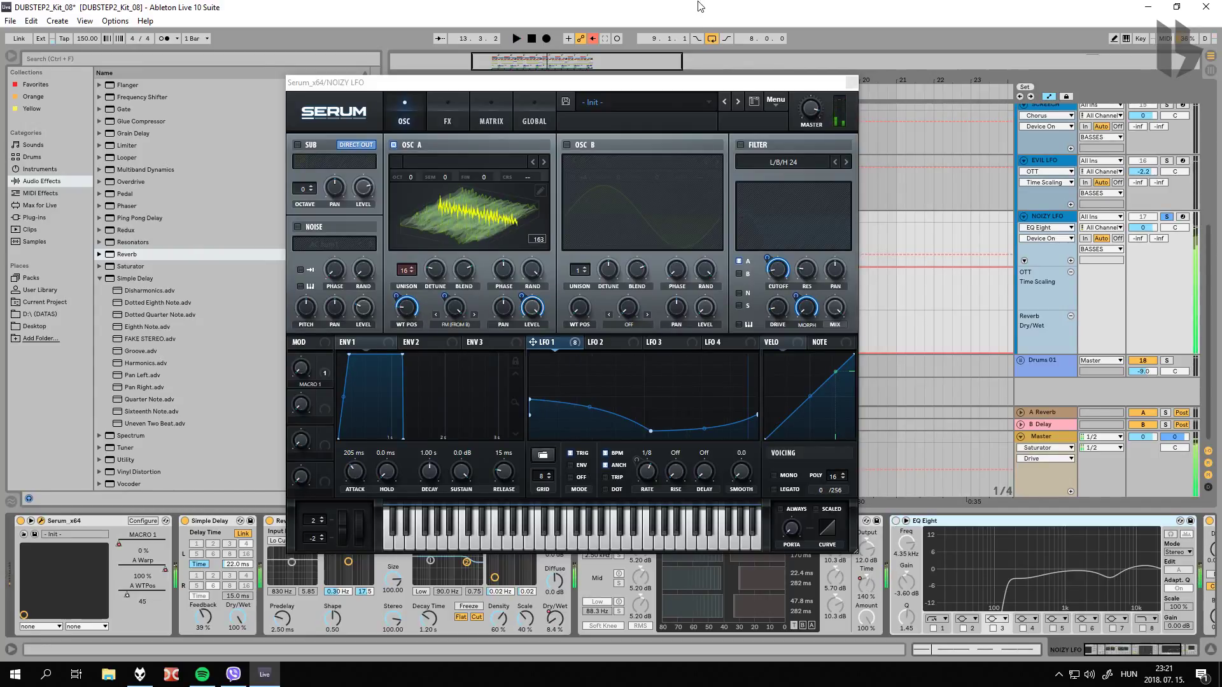
Step: Move the Serum window clear of the device chain and re-enable OTT and EQ Eight on NOIZY LFO
{"action": "left_click_drag", "start_coordinate": [736, 82], "coordinate": [725, 7]}
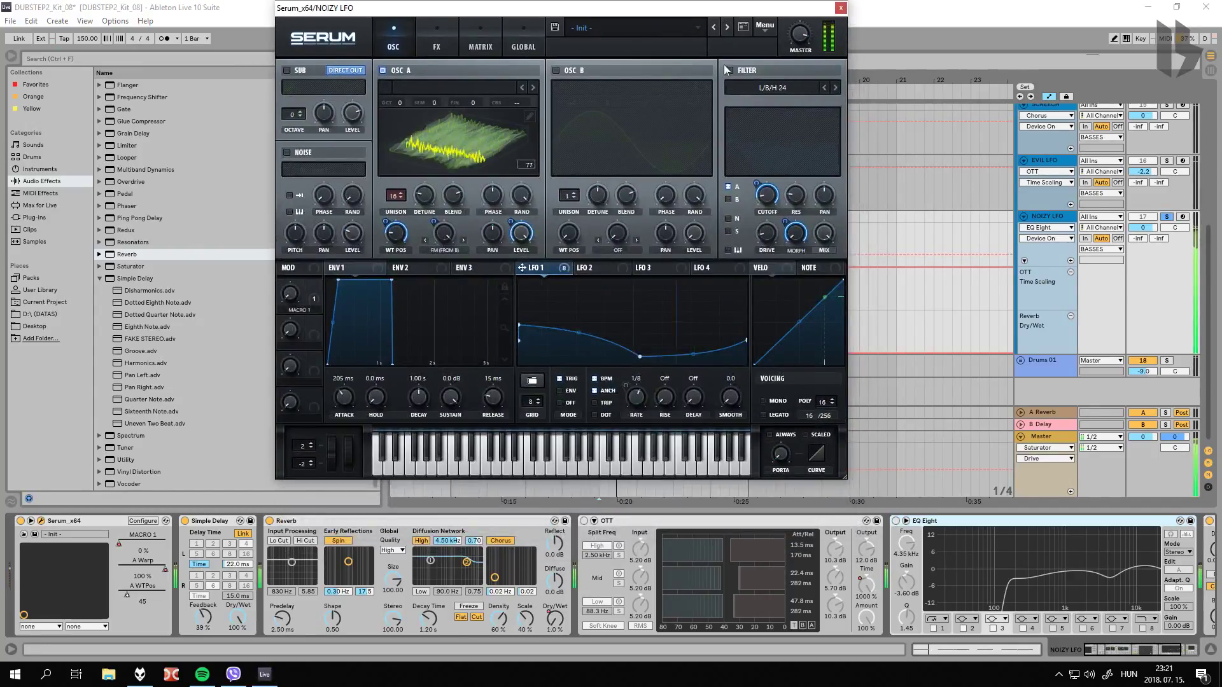
{"action": "left_click", "coordinate": [585, 537]}
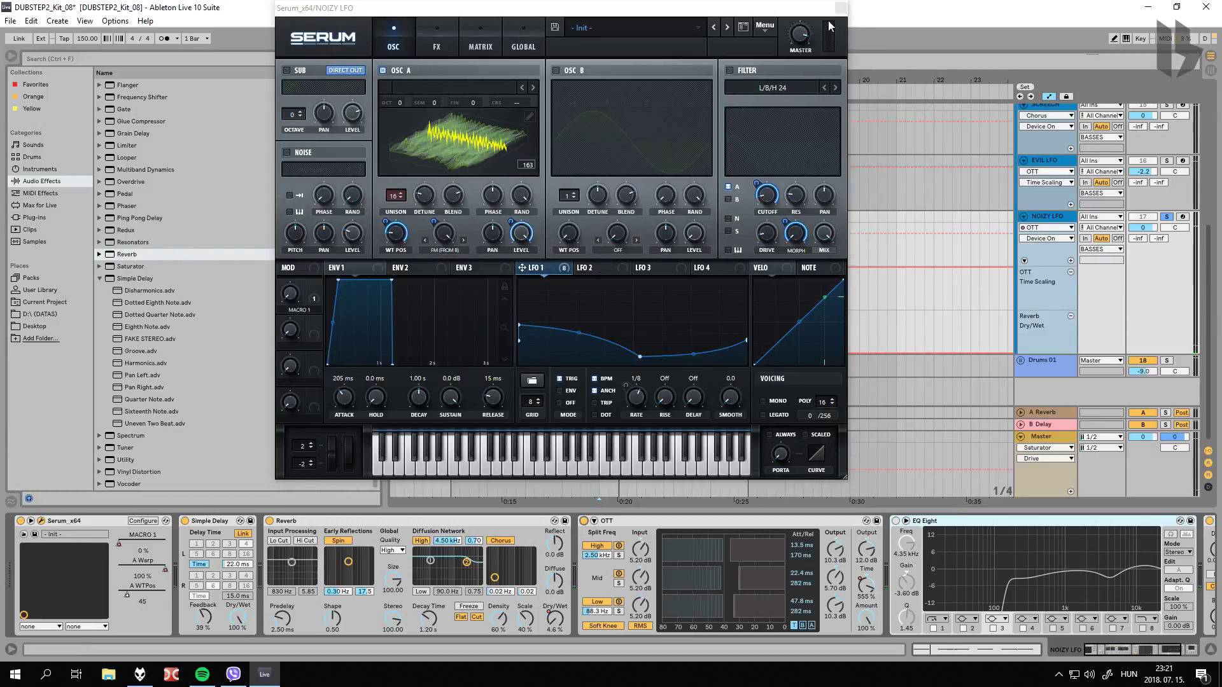
{"action": "left_click", "coordinate": [900, 523]}
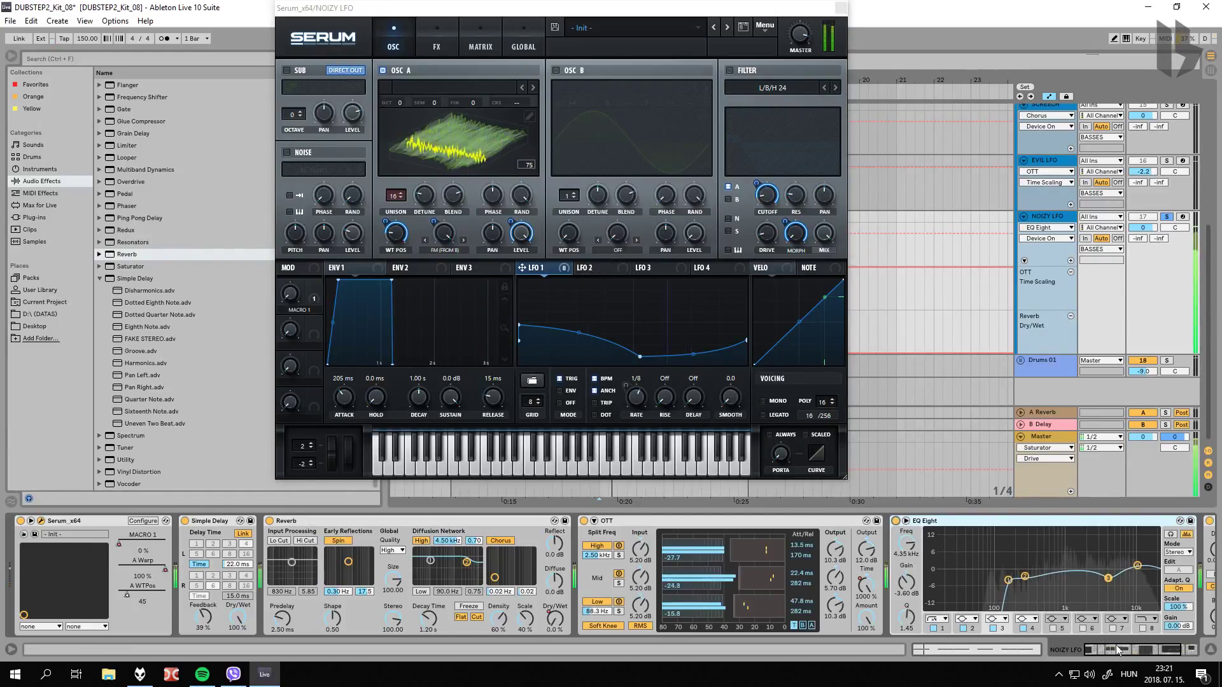
Step: Unsolo the NOIZY LFO track and set oscillator A's FM (from B) warp amount to 100% in Serum
{"action": "left_click_drag", "start_coordinate": [554, 8], "coordinate": [402, 228]}
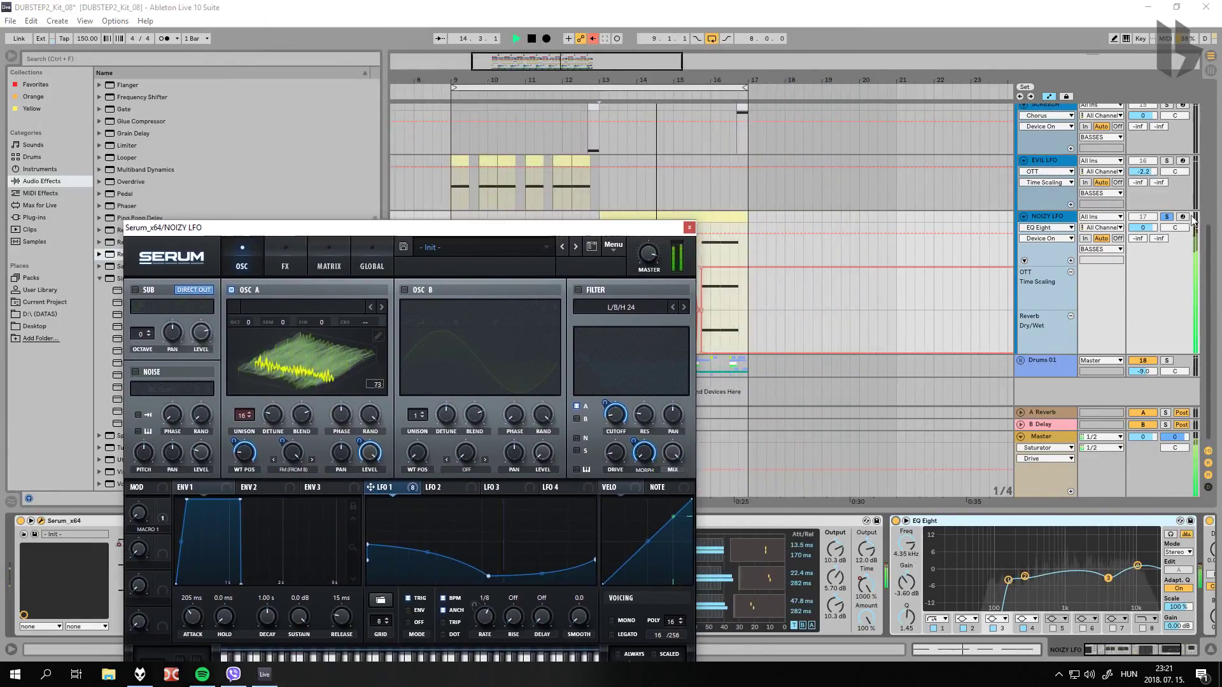
{"action": "left_click", "coordinate": [1166, 217]}
{"action": "left_click_drag", "start_coordinate": [637, 227], "coordinate": [639, 140]}
{"action": "scroll", "coordinate": [580, 114], "scroll_direction": "up", "scroll_amount": 3}
{"action": "left_click", "coordinate": [624, 175]}
{"action": "left_click_drag", "start_coordinate": [351, 366], "coordinate": [418, 221]}
Step: Switch oscillator B and the filter back on in NOIZY LFO's Serum patch, audition the sound, and close the Serum window
{"action": "left_click", "coordinate": [461, 203]}
{"action": "key", "text": "space"}
{"action": "key", "text": "space"}
{"action": "key", "text": "space"}
{"action": "key", "text": "space"}
{"action": "key", "text": "space"}
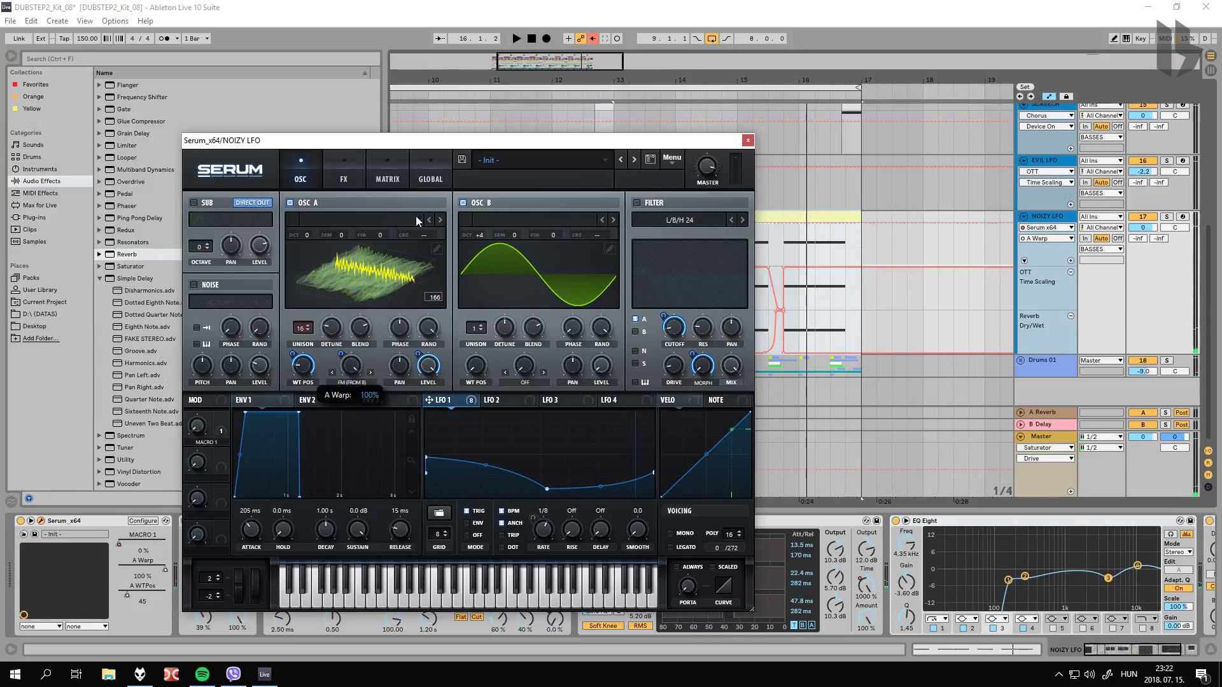
{"action": "left_click", "coordinate": [637, 203]}
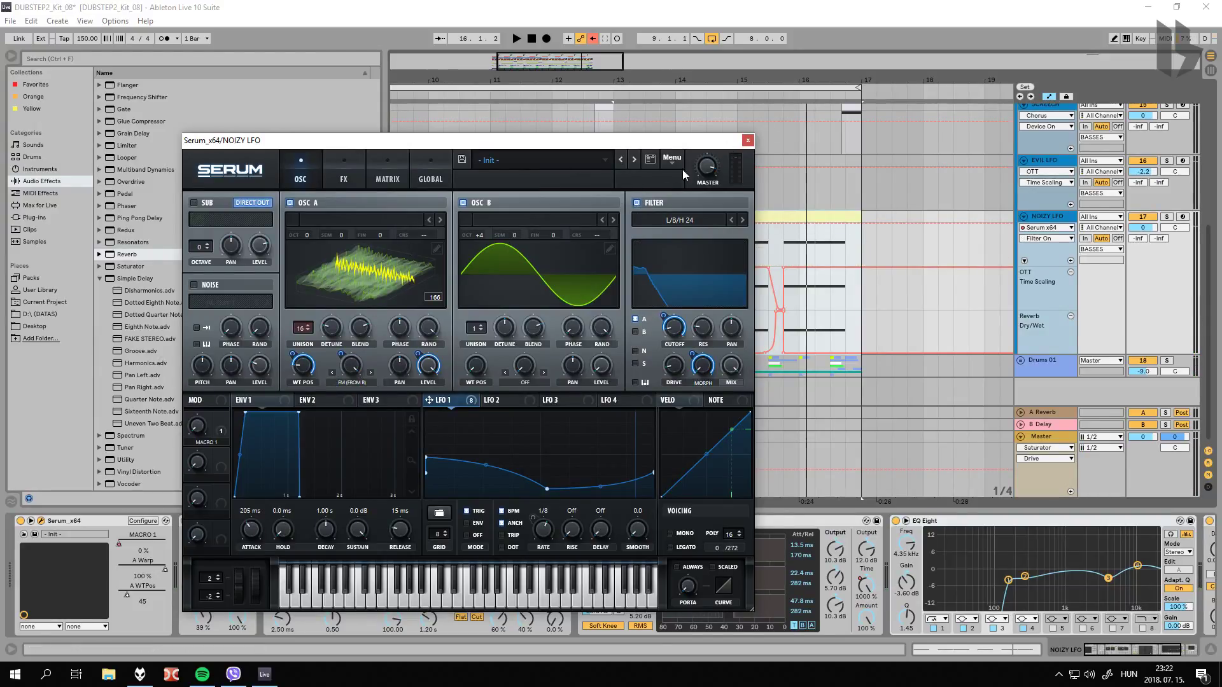
{"action": "left_click", "coordinate": [747, 142]}
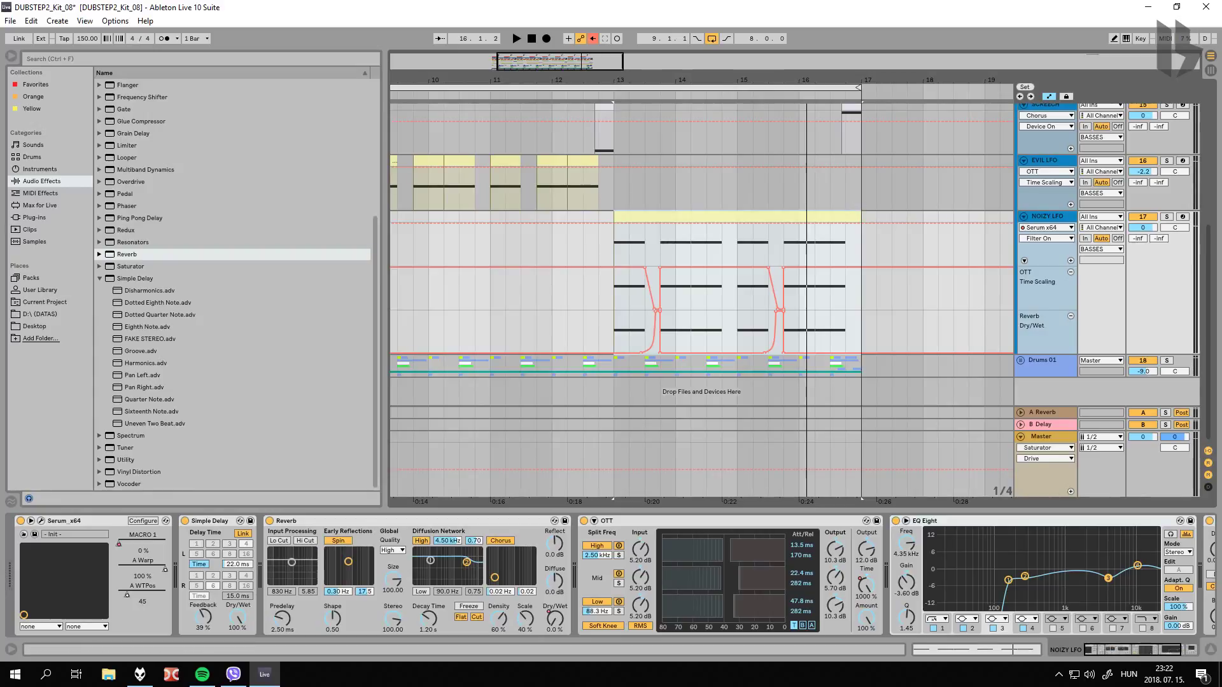
Step: Play the NOIZY LFO clip from bar 13 with the other tracks and look through its device chain
{"action": "left_click", "coordinate": [683, 217]}
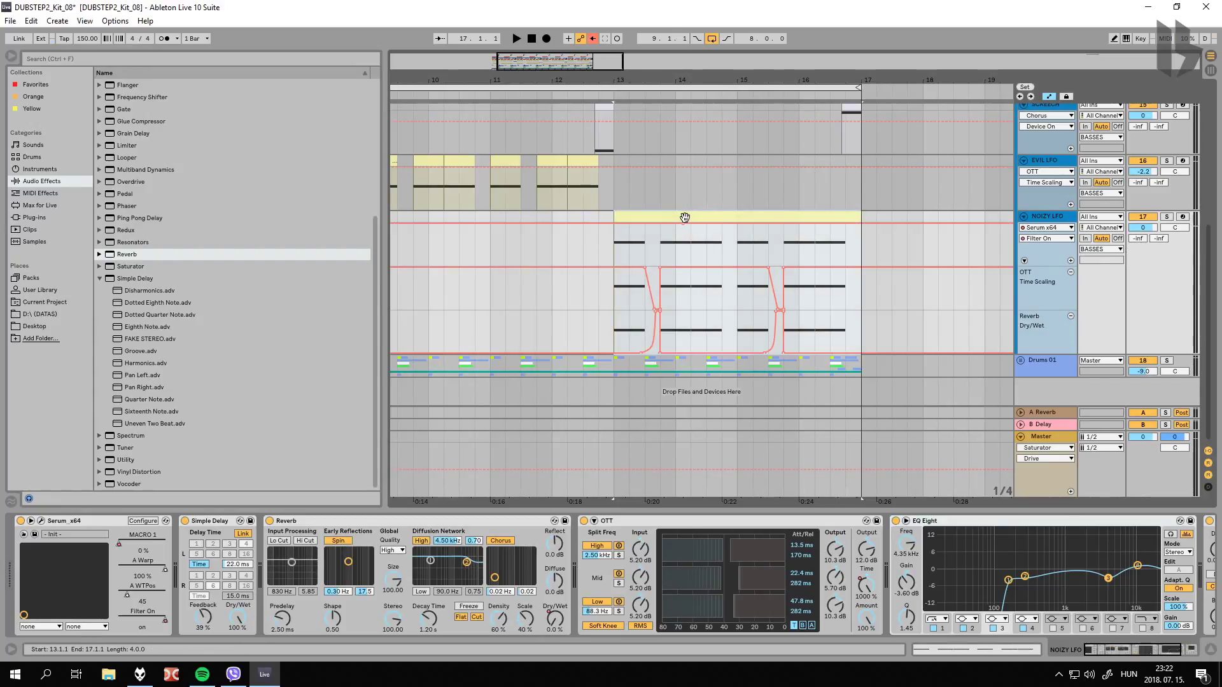
{"action": "key", "text": "space"}
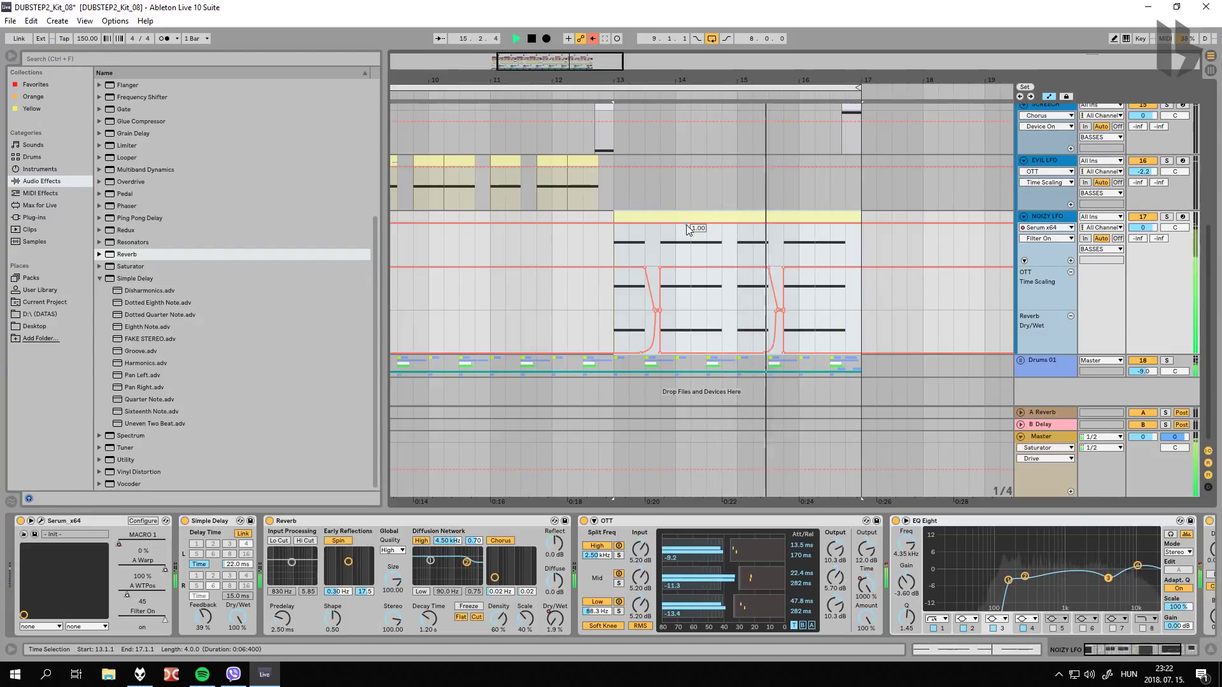
{"action": "key", "text": "space"}
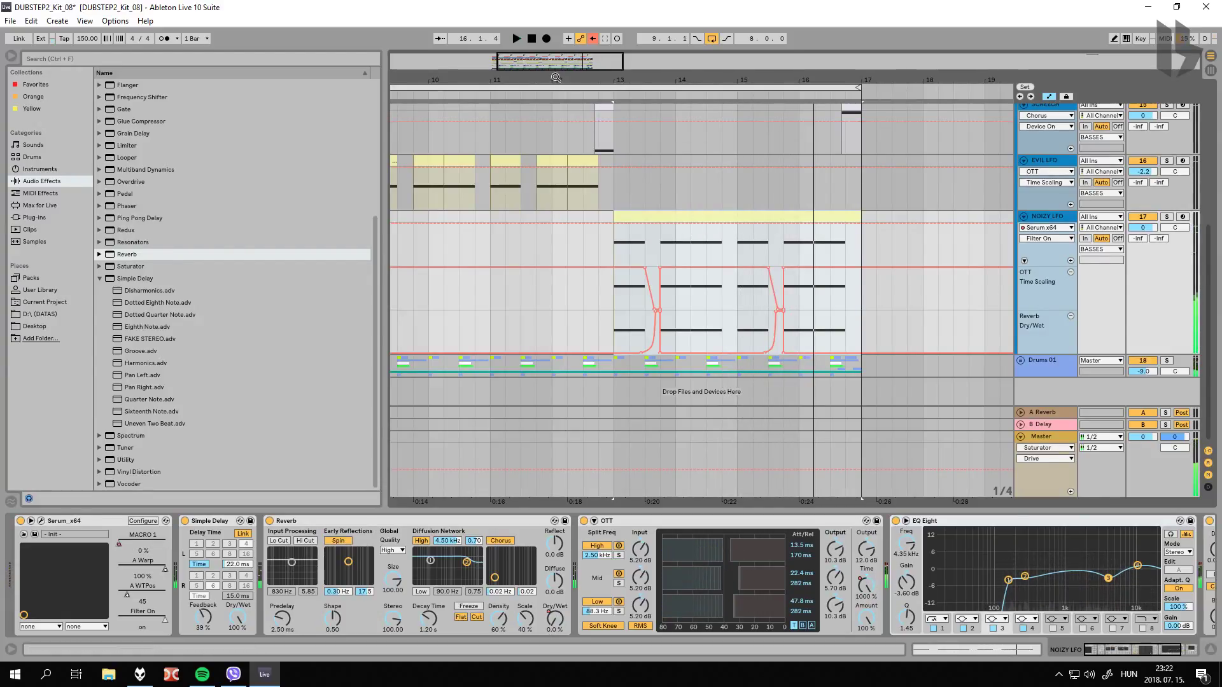
{"action": "left_click", "coordinate": [684, 208]}
{"action": "key", "text": "minus"}
{"action": "left_click", "coordinate": [842, 215]}
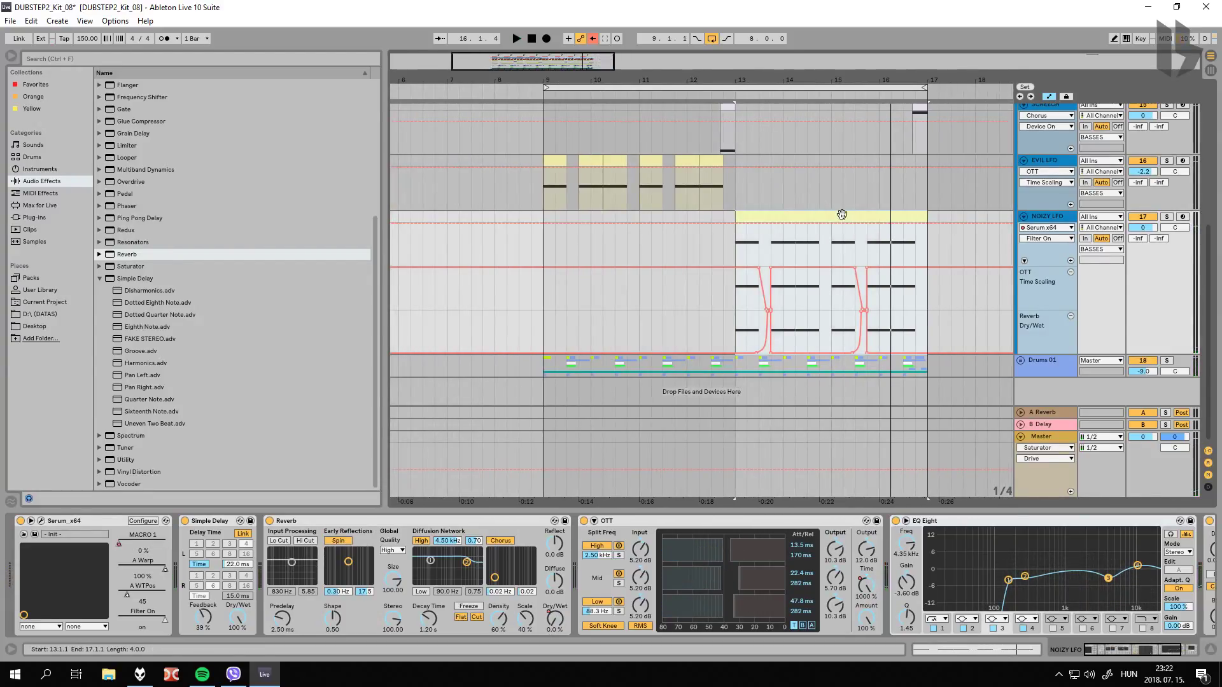
{"action": "left_click", "coordinate": [1131, 654]}
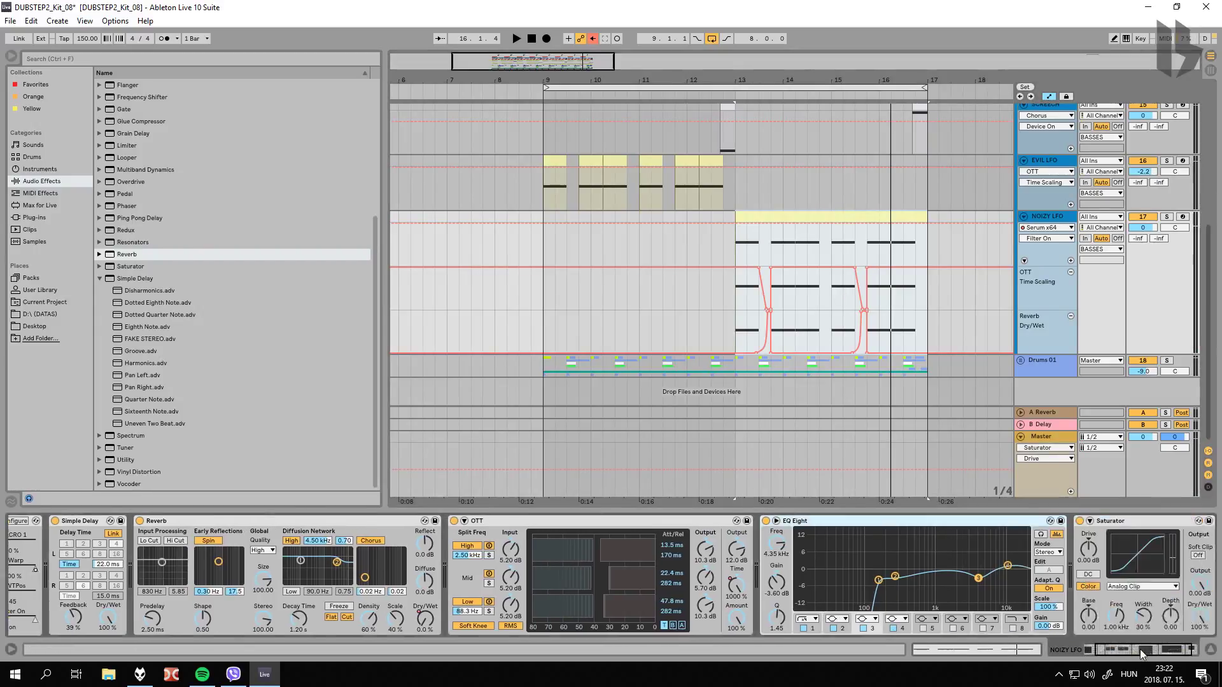
{"action": "left_click", "coordinate": [1109, 653]}
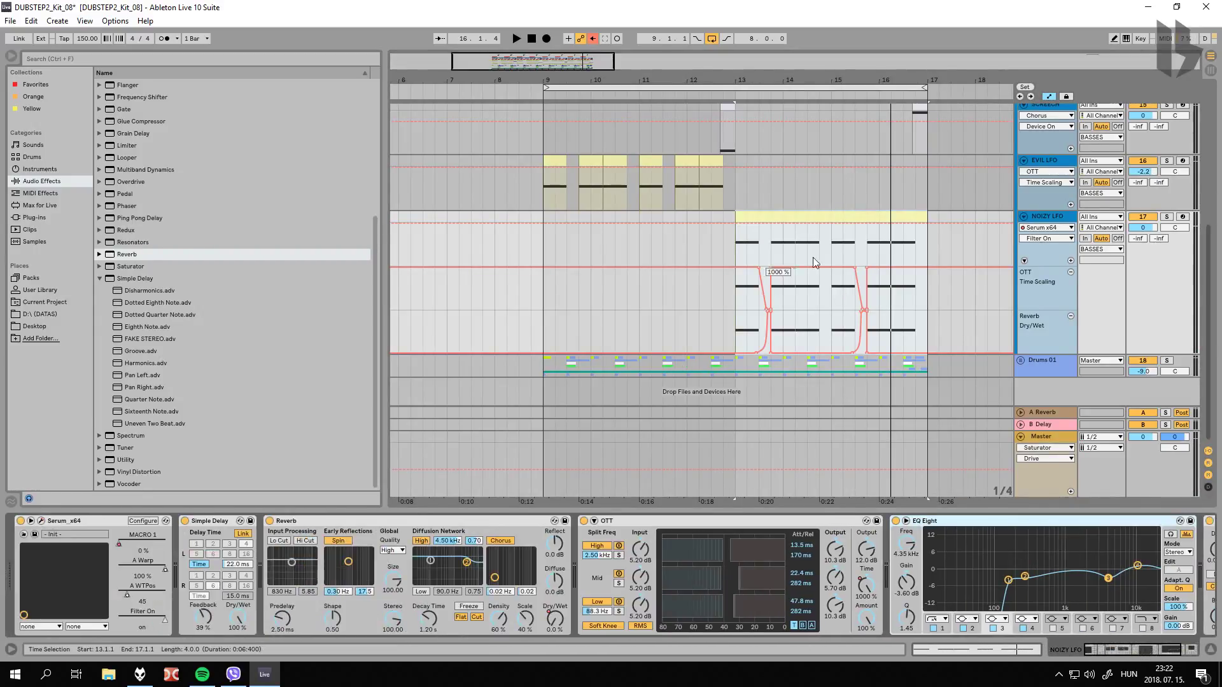
Step: Solo NOIZY LFO and play its clip from bar 13 with the full patch and effects active
{"action": "key", "text": "s"}
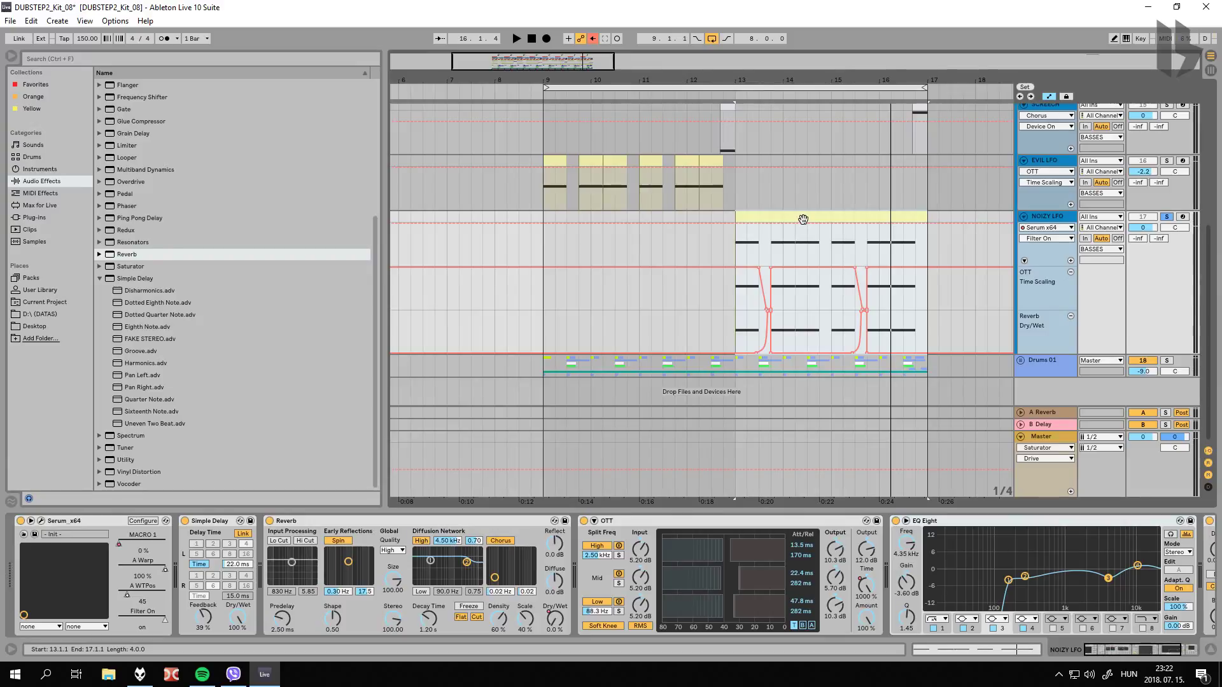
{"action": "key", "text": "space"}
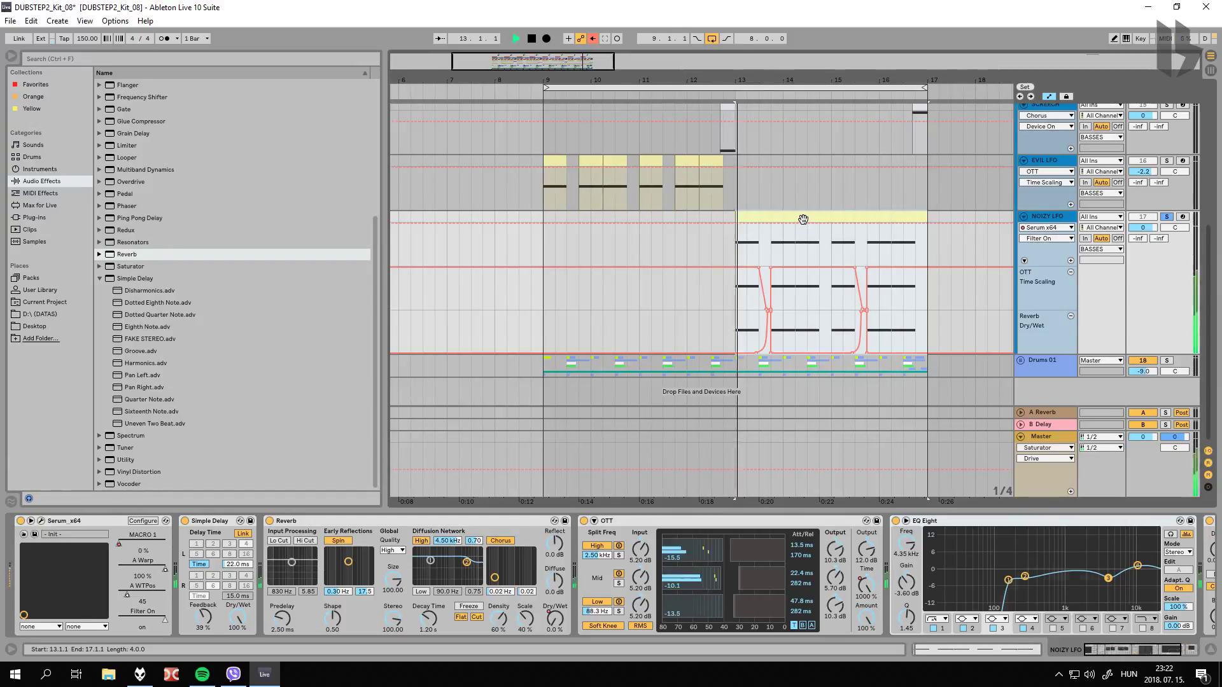
{"action": "key", "text": "space"}
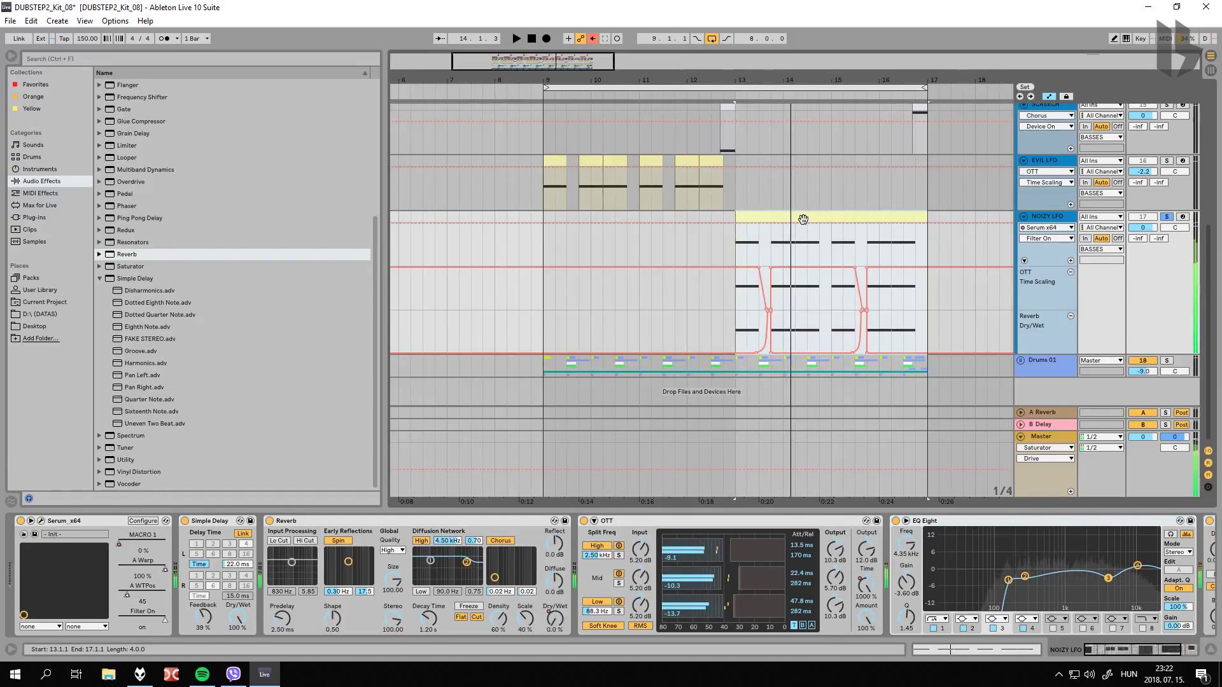
{"action": "scroll", "coordinate": [1043, 203], "scroll_direction": "up", "scroll_amount": 5}
{"action": "scroll", "coordinate": [1043, 202], "scroll_direction": "up", "scroll_amount": 2}
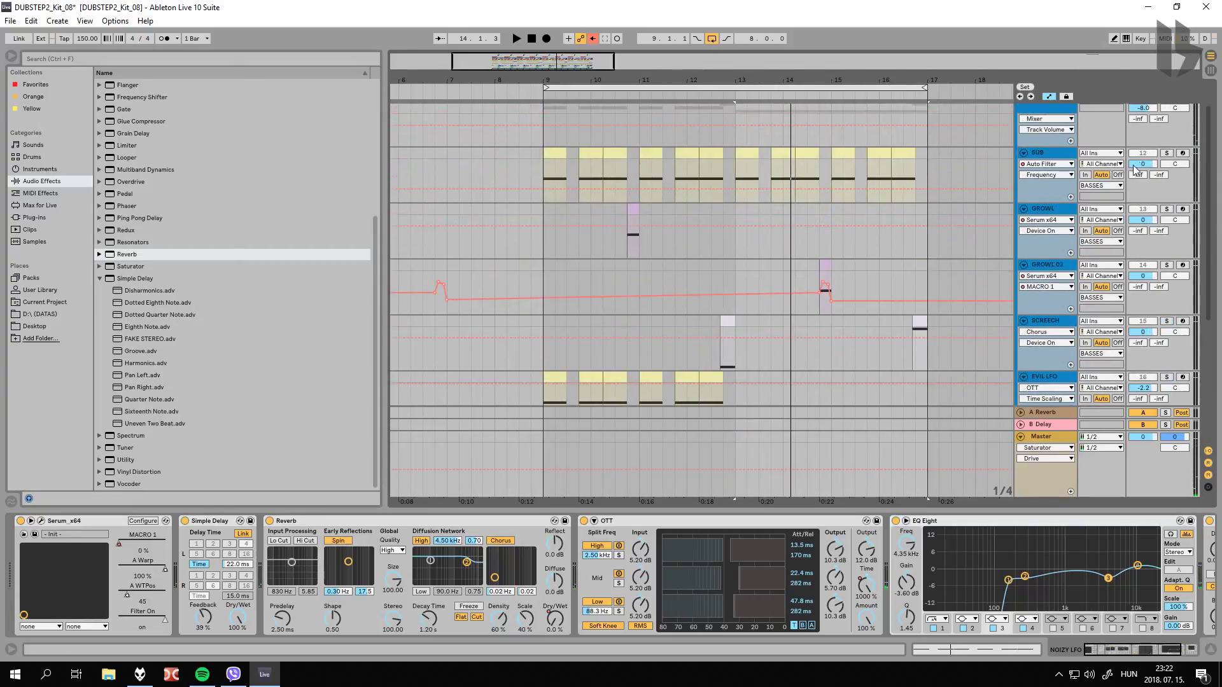
{"action": "scroll", "coordinate": [899, 254], "scroll_direction": "down", "scroll_amount": 5}
Step: Play the NOIZY LFO clip, compare it with Simple Delay bypassed and active, and set the delay's Feedback to 37%
{"action": "left_click", "coordinate": [803, 294]}
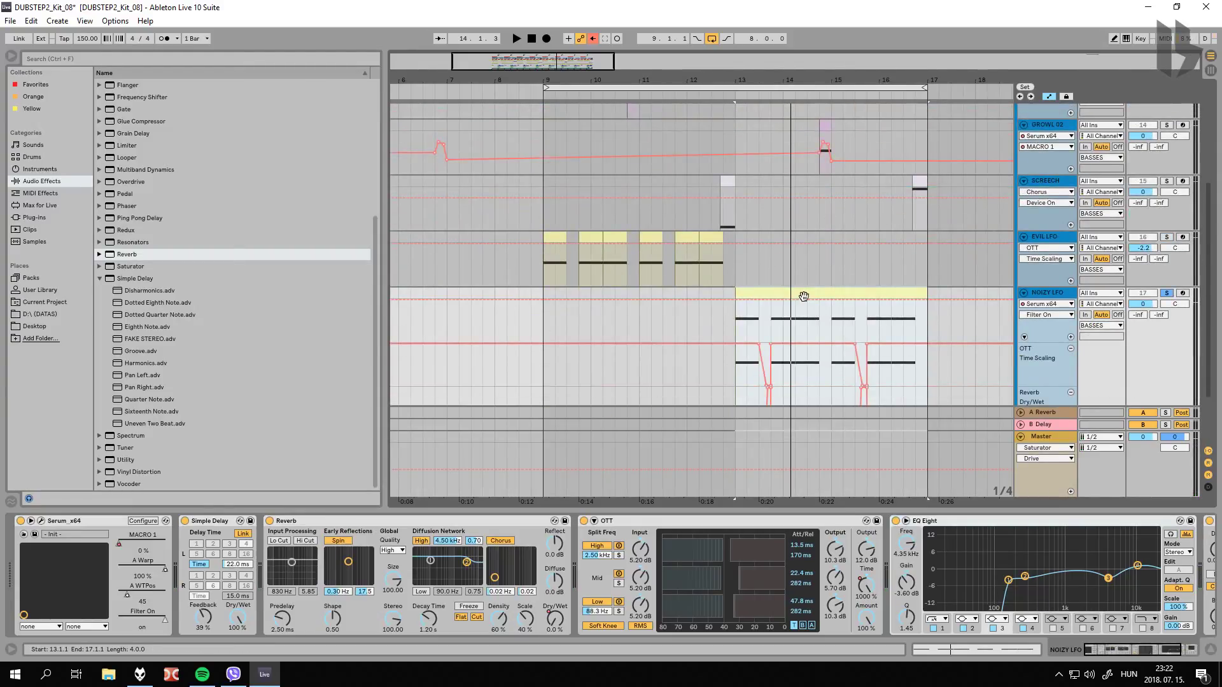
{"action": "key", "text": "space"}
{"action": "scroll", "coordinate": [804, 293], "scroll_direction": "down", "scroll_amount": 2}
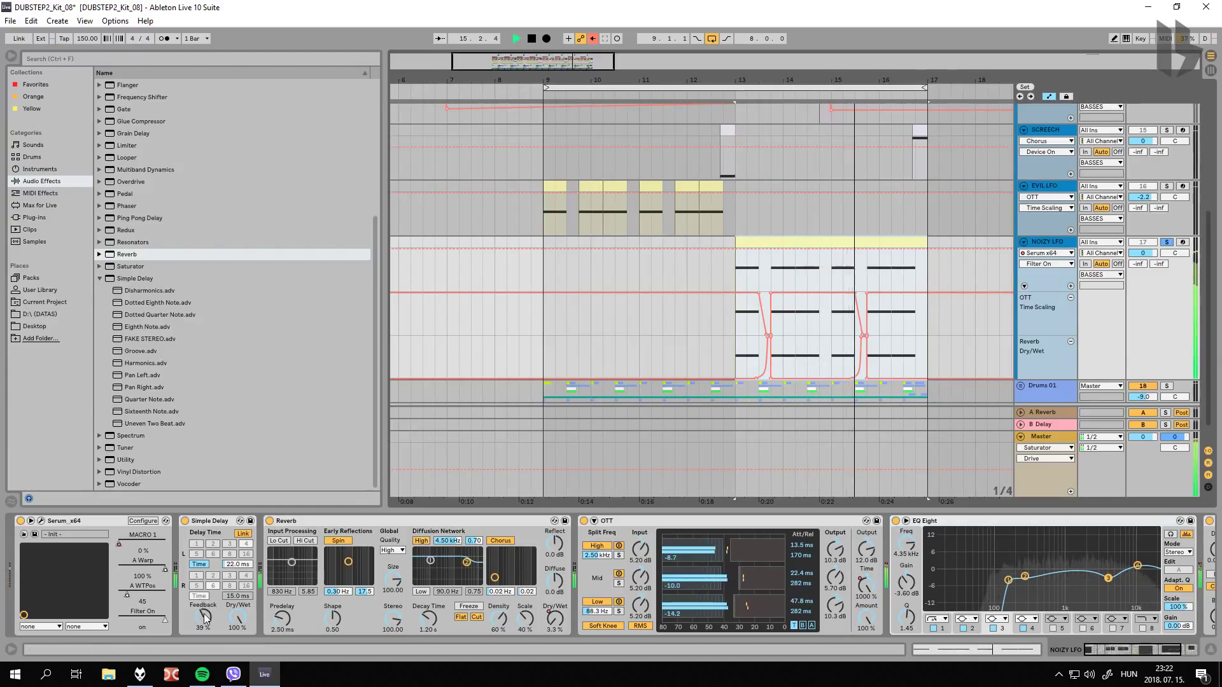
{"action": "left_click_drag", "start_coordinate": [203, 615], "coordinate": [203, 619]}
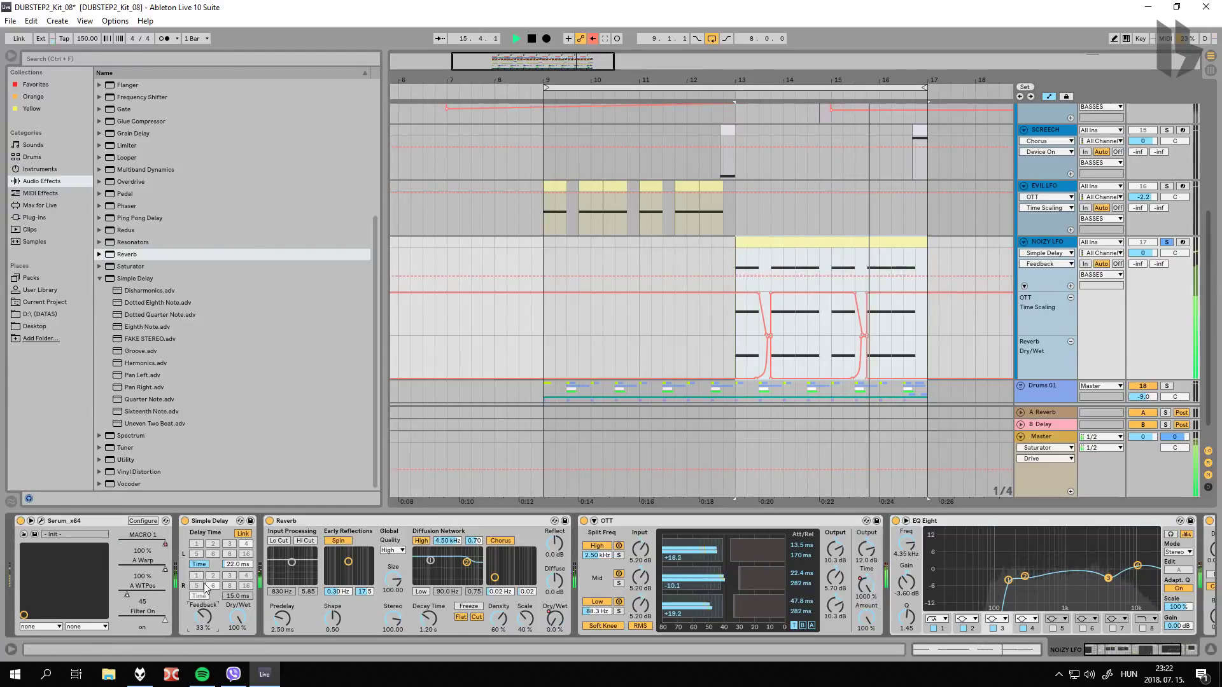
{"action": "left_click", "coordinate": [185, 522]}
{"action": "left_click", "coordinate": [185, 521]}
{"action": "left_click_drag", "start_coordinate": [203, 618], "coordinate": [207, 616]}
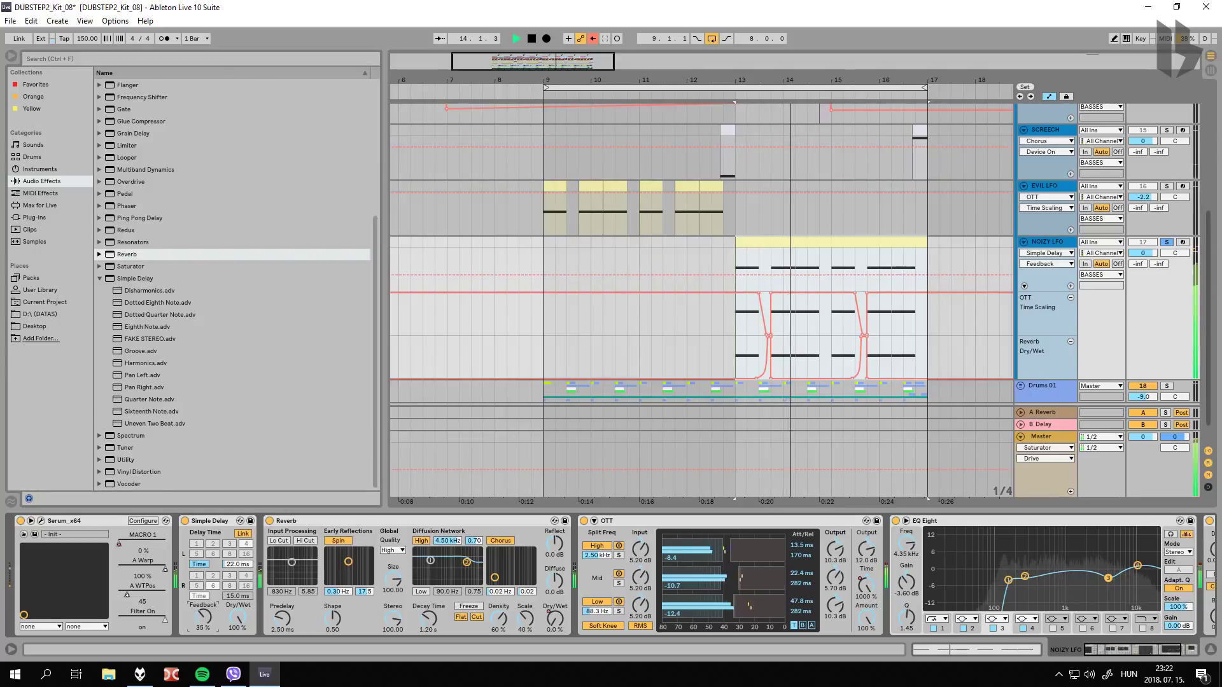
{"action": "key", "text": "space"}
Step: Unsolo NOIZY LFO, play the loop from bar 9, and solo the EVIL LFO track
{"action": "scroll", "coordinate": [770, 117], "scroll_direction": "up", "scroll_amount": 2}
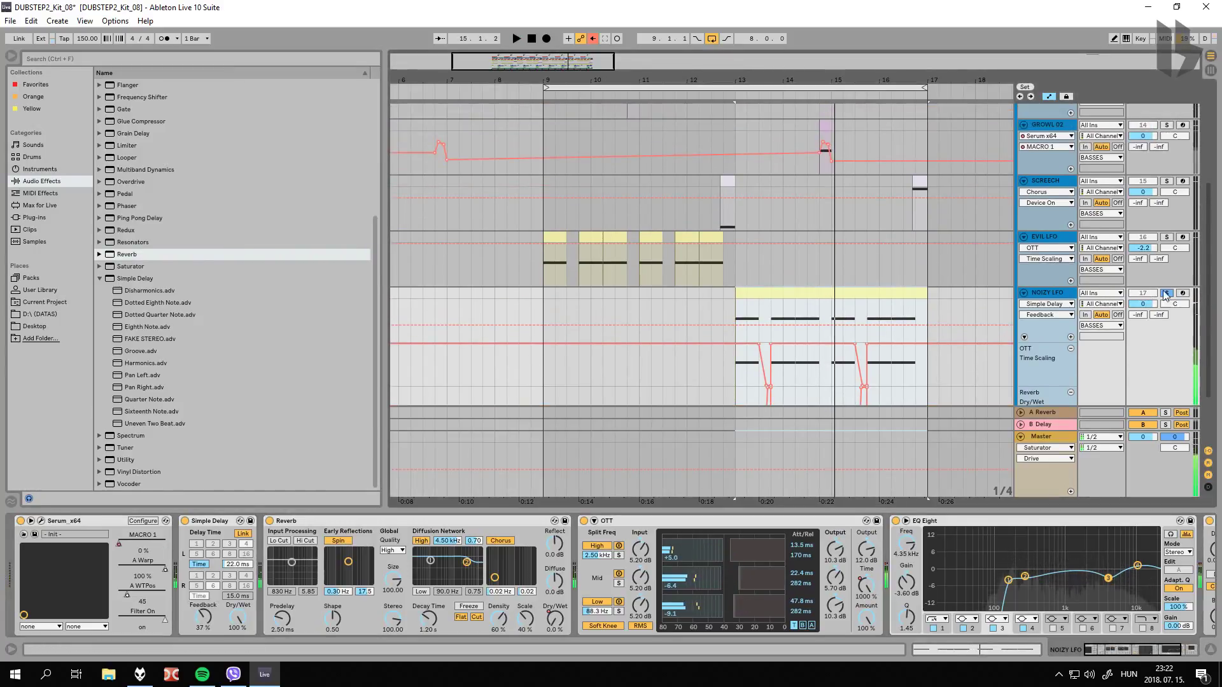
{"action": "key", "text": "space"}
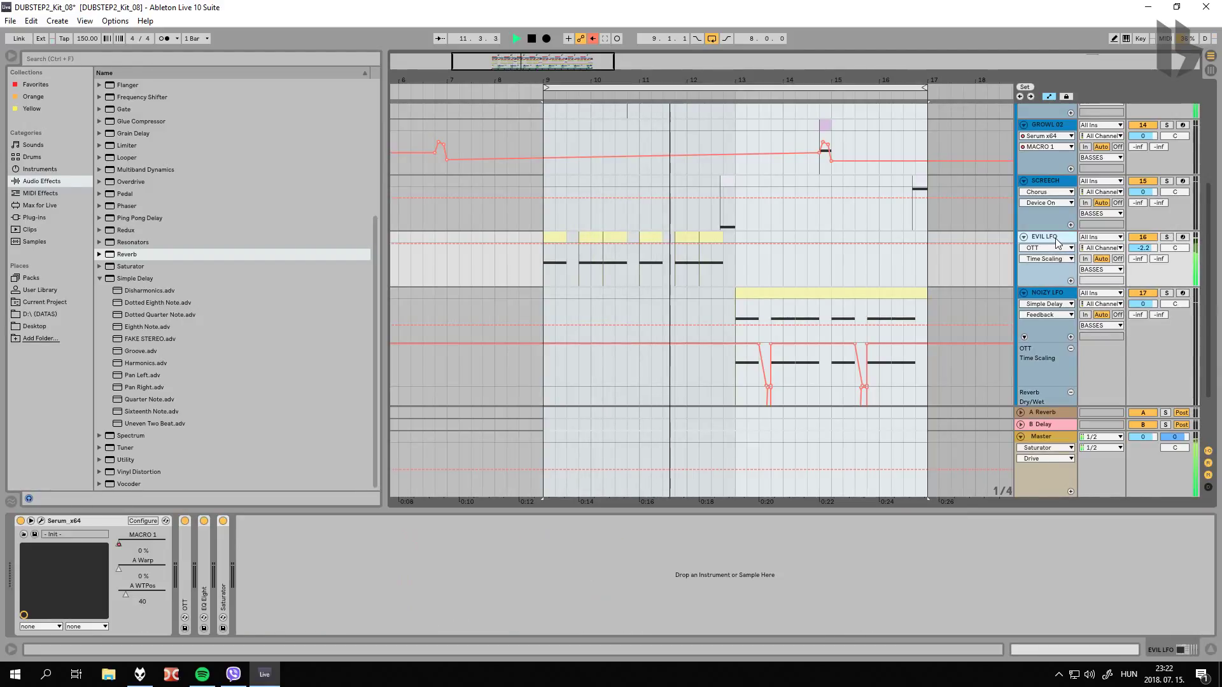
{"action": "left_click", "coordinate": [1096, 238]}
{"action": "key", "text": "space"}
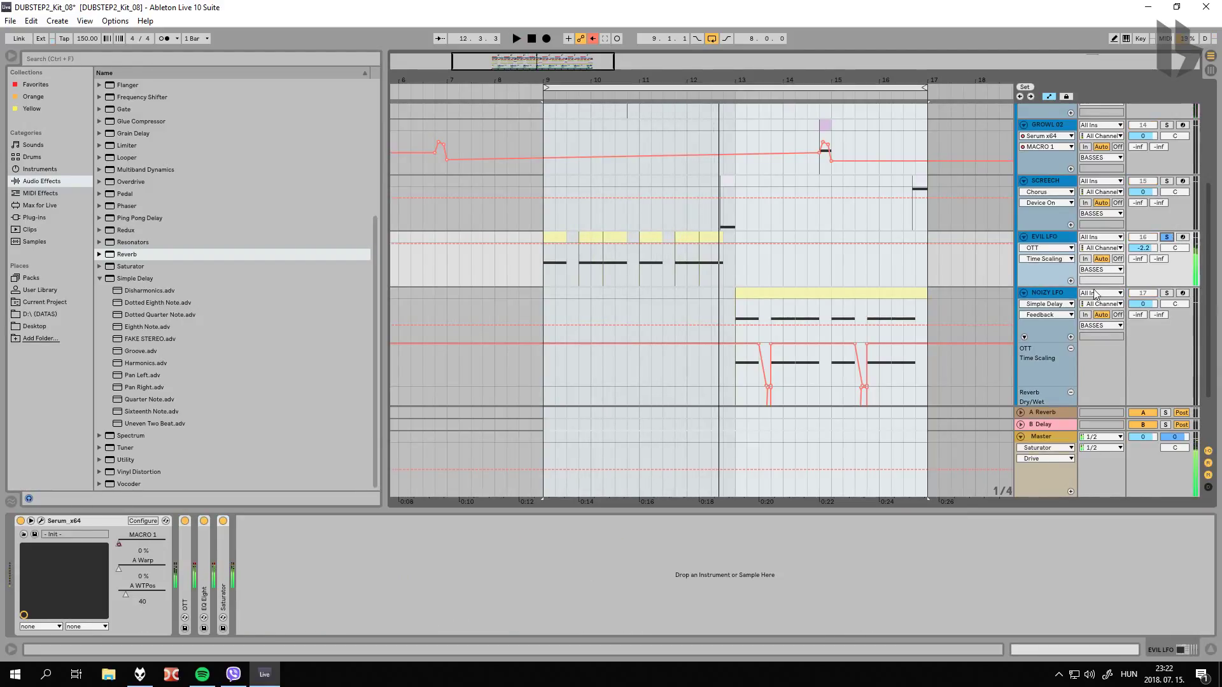
Step: Copy the Simple Delay device from NOIZY LFO into EVIL LFO's chain, directly after Serum
{"action": "left_click", "coordinate": [1062, 297]}
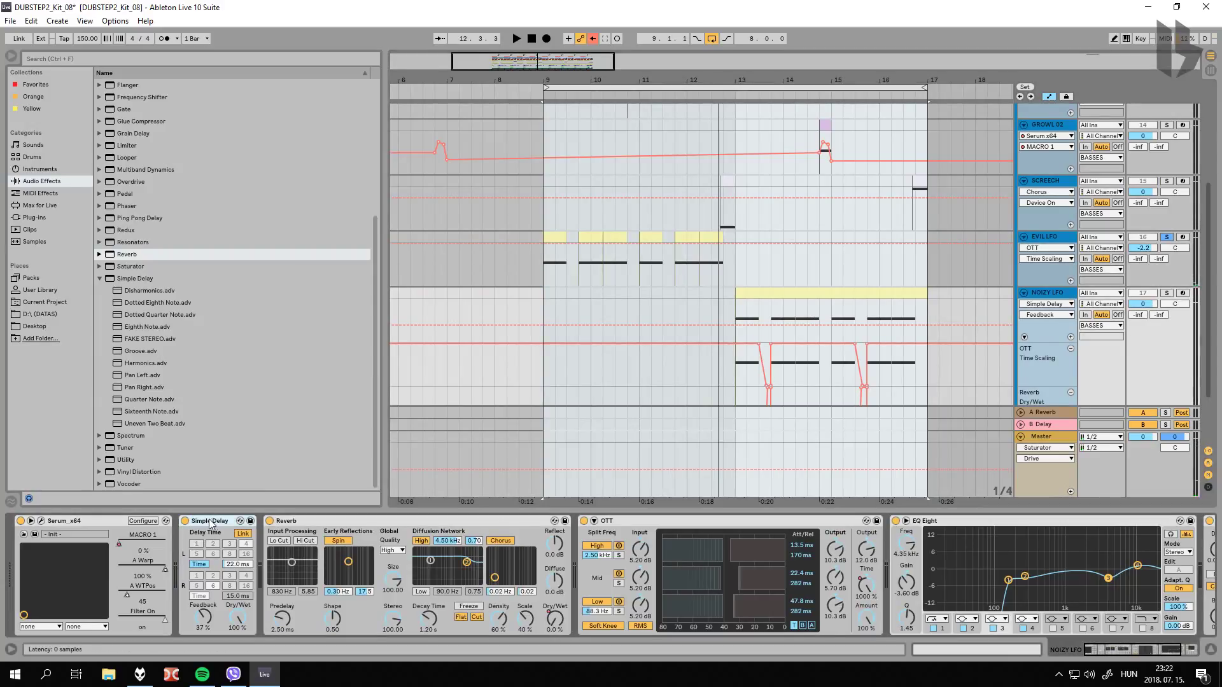
{"action": "left_click_drag", "start_coordinate": [572, 278], "coordinate": [578, 272]}
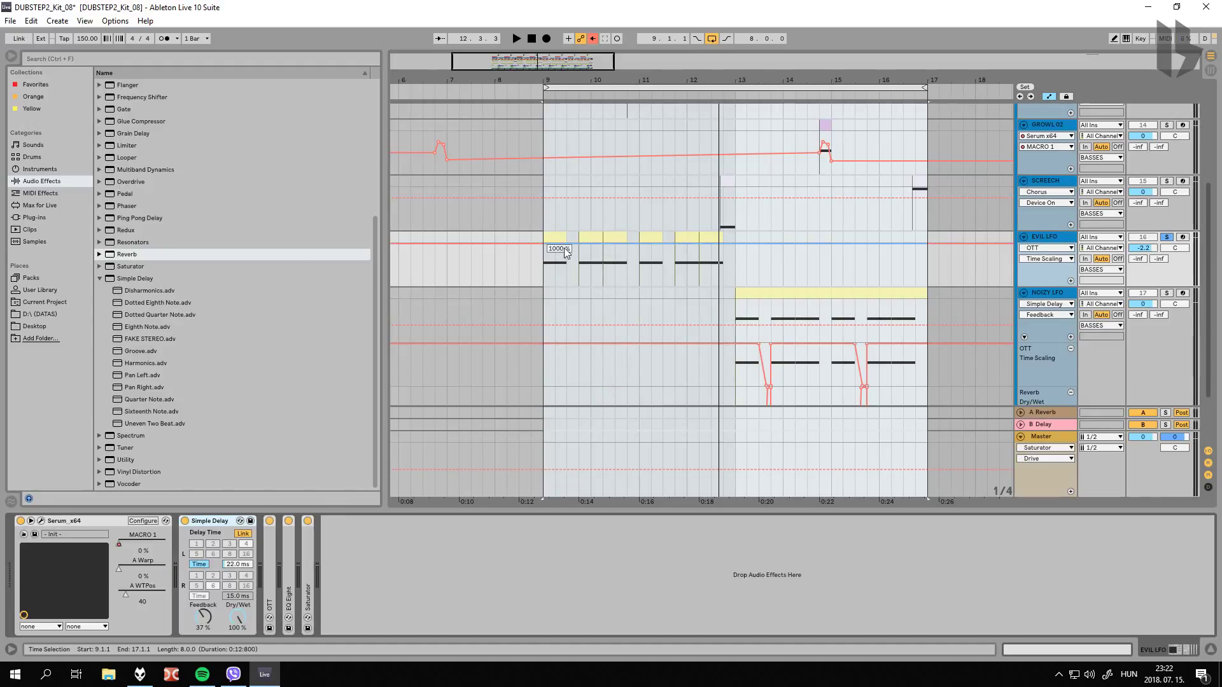
Step: Play EVIL LFO from bar 9, compare Simple Delay bypassed and active, and set its Feedback to 41%
{"action": "left_click", "coordinate": [555, 237]}
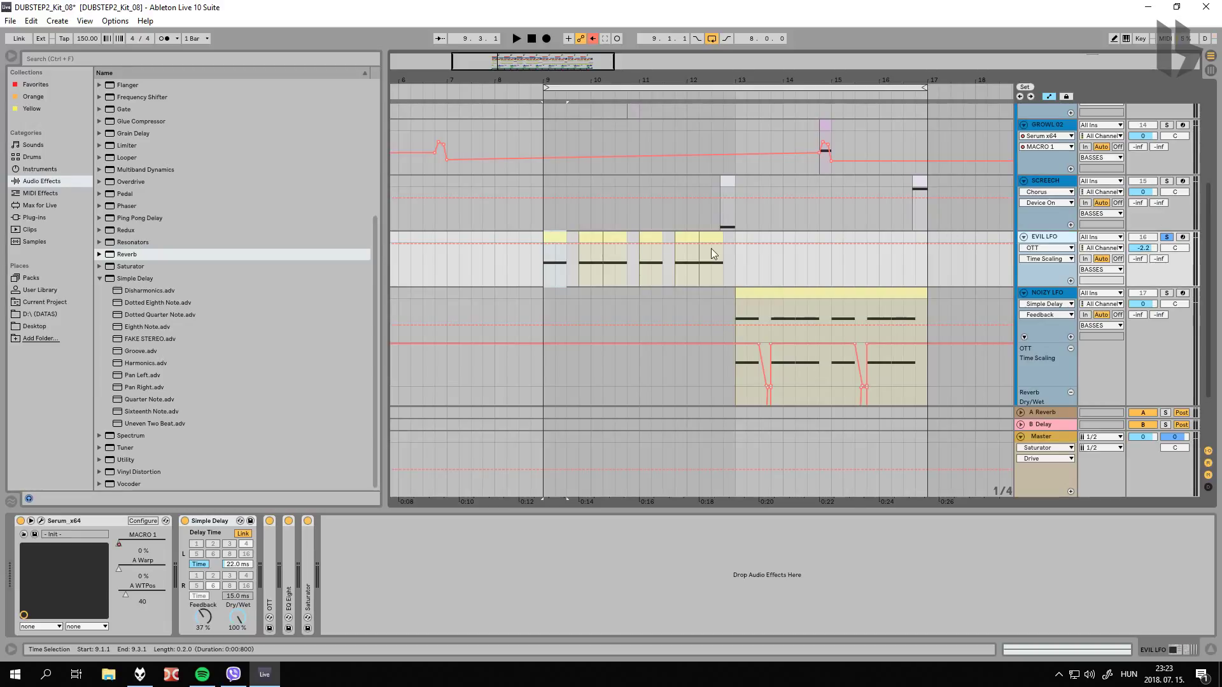
{"action": "key", "text": "space"}
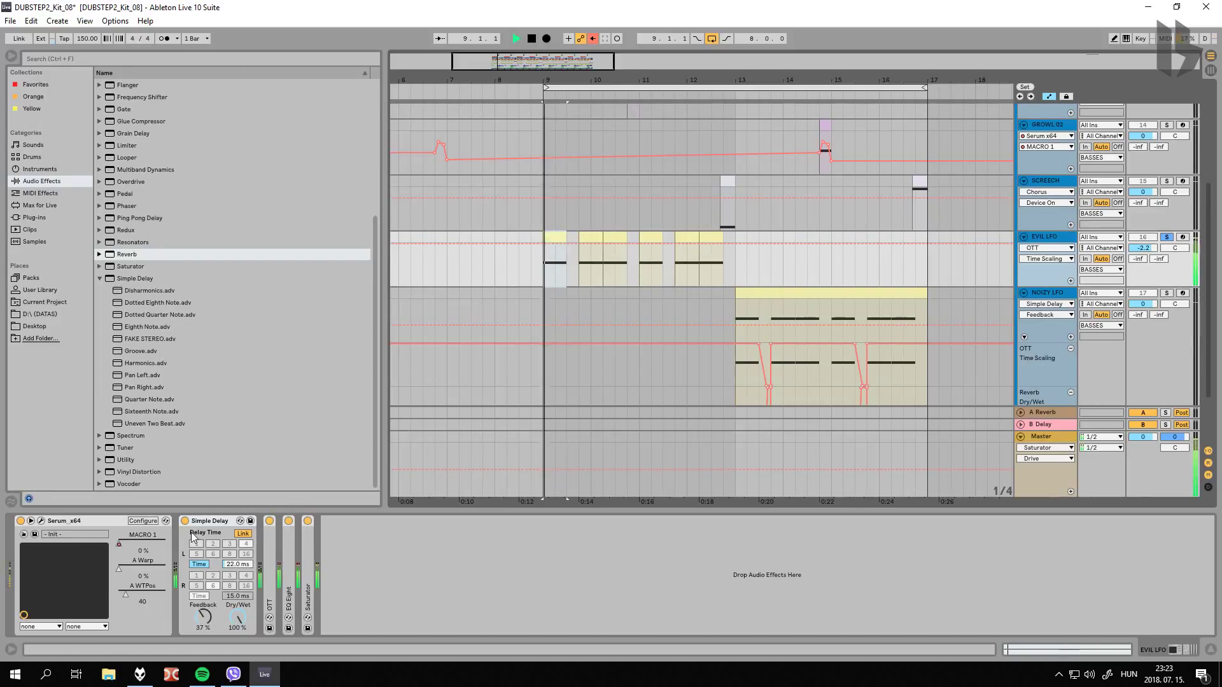
{"action": "left_click", "coordinate": [185, 520]}
{"action": "left_click", "coordinate": [184, 520]}
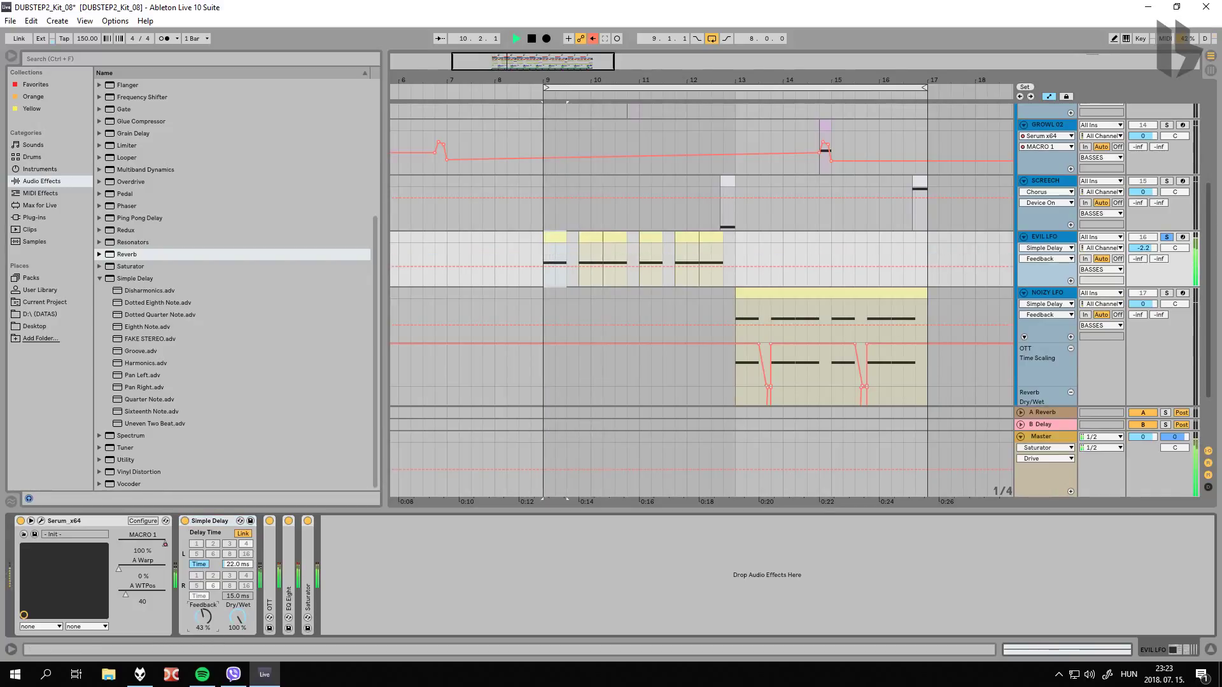
{"action": "left_click_drag", "start_coordinate": [208, 630], "coordinate": [208, 627]}
Step: Expand EQ Eight on EVIL LFO to check its curve during playback, and stop playback
{"action": "double_click", "coordinate": [288, 593]}
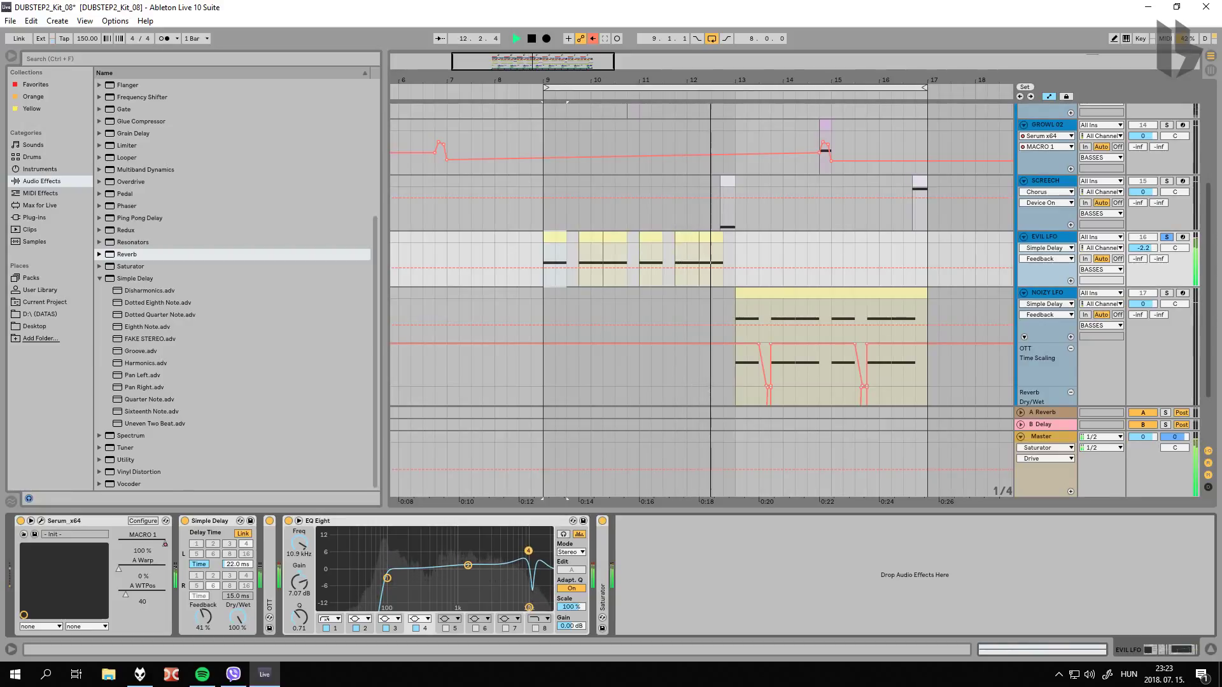
{"action": "key", "text": "space"}
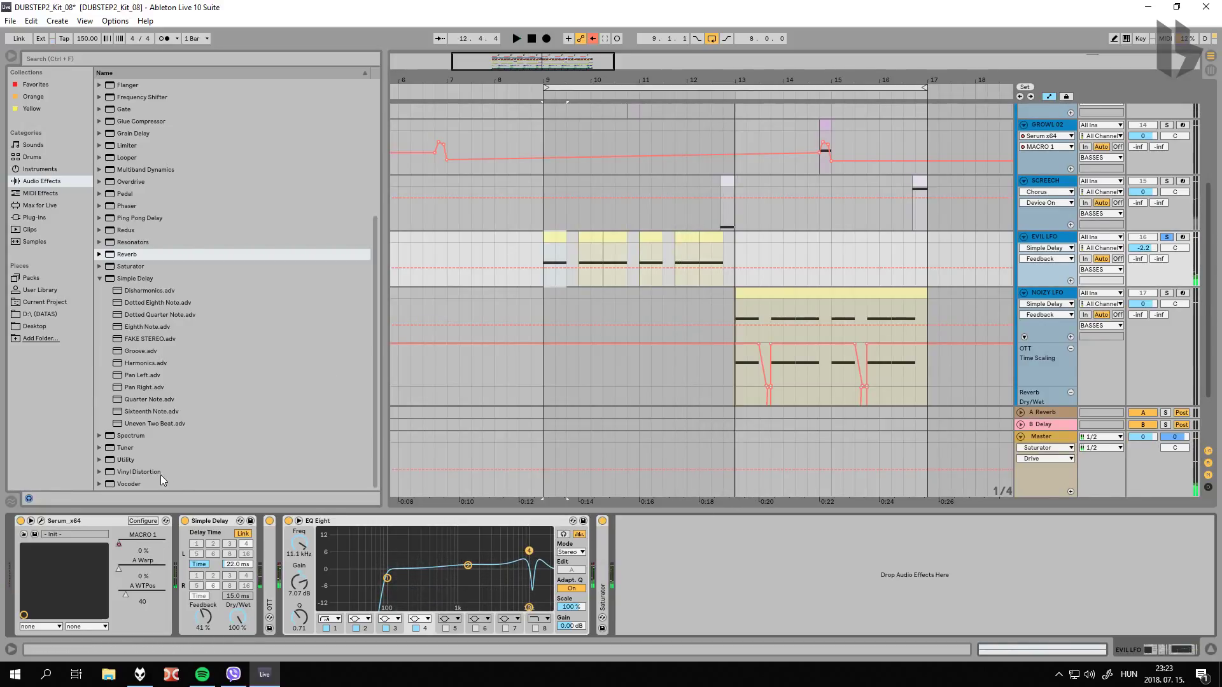
{"action": "scroll", "coordinate": [525, 339], "scroll_direction": "down", "scroll_amount": 2}
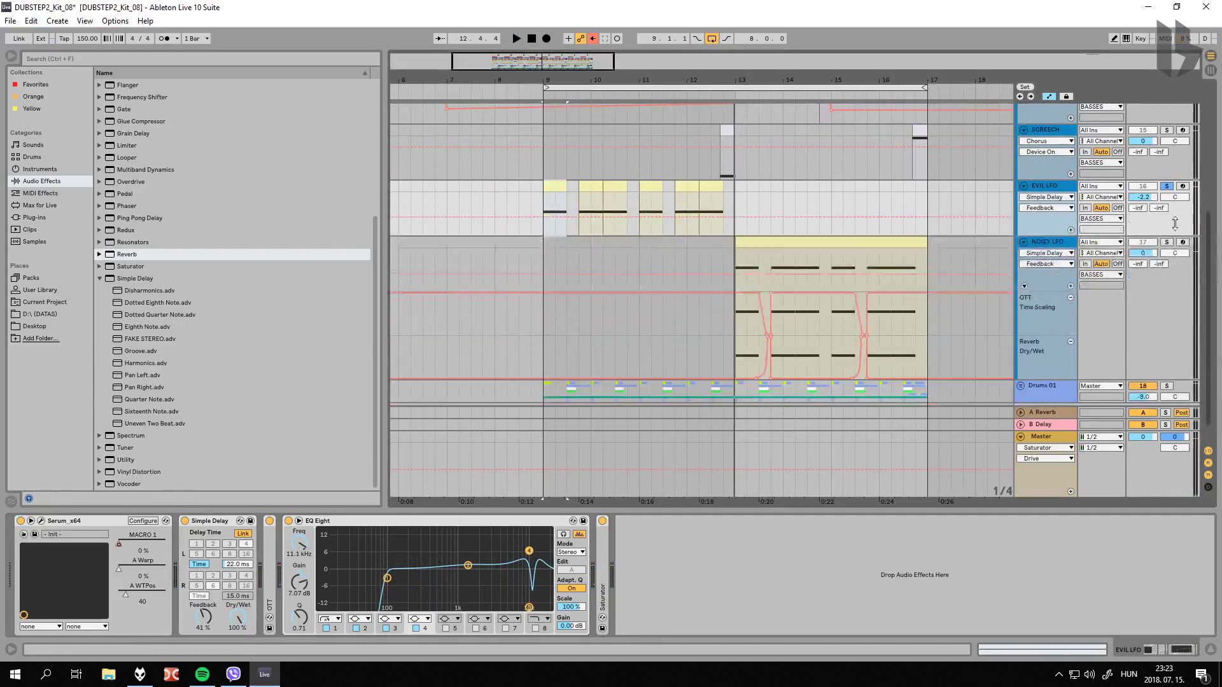
Step: Review EVIL LFO's Serum patch, checking LFO 1's assignments, the effects rack and OSC A's waveform, and close the plugin window
{"action": "left_click", "coordinate": [1068, 189]}
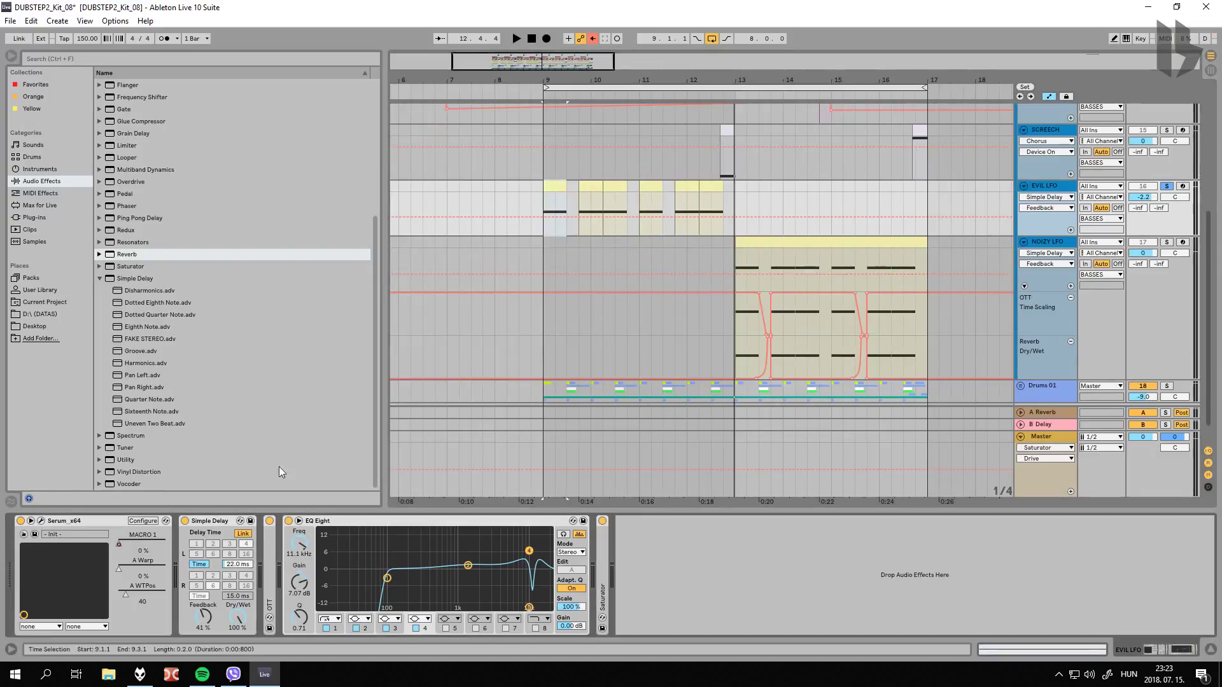
{"action": "left_click", "coordinate": [41, 520]}
{"action": "left_click_drag", "start_coordinate": [574, 180], "coordinate": [747, 82]}
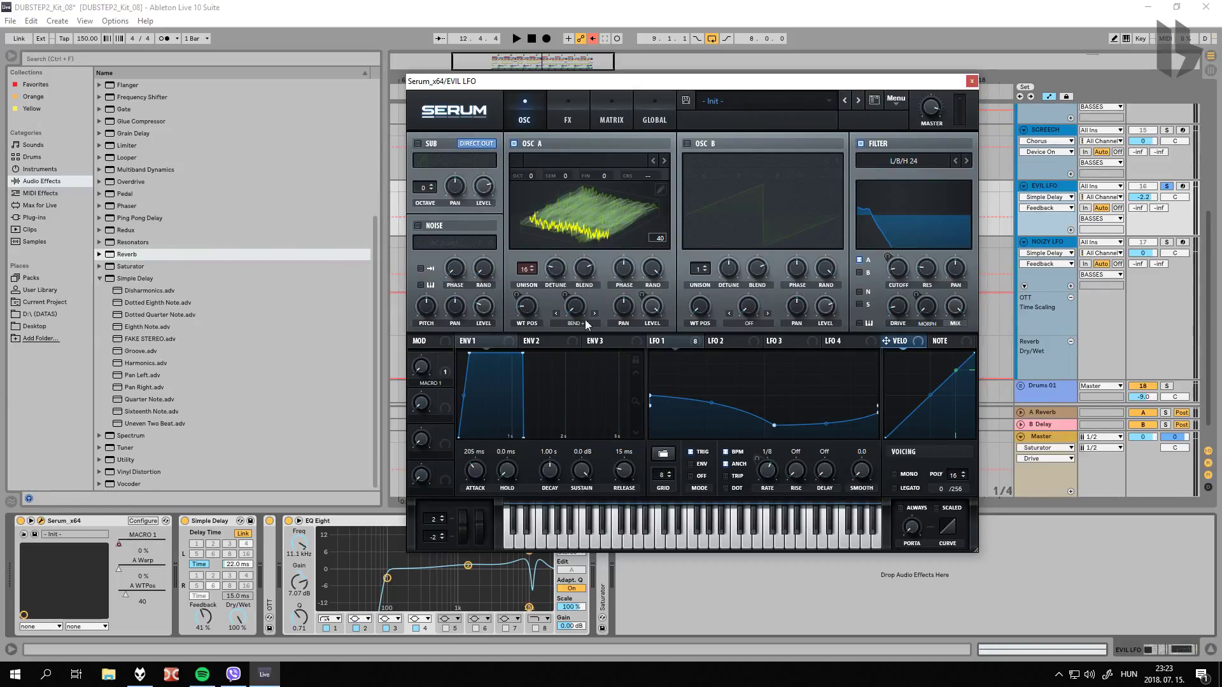
{"action": "left_click", "coordinate": [678, 341]}
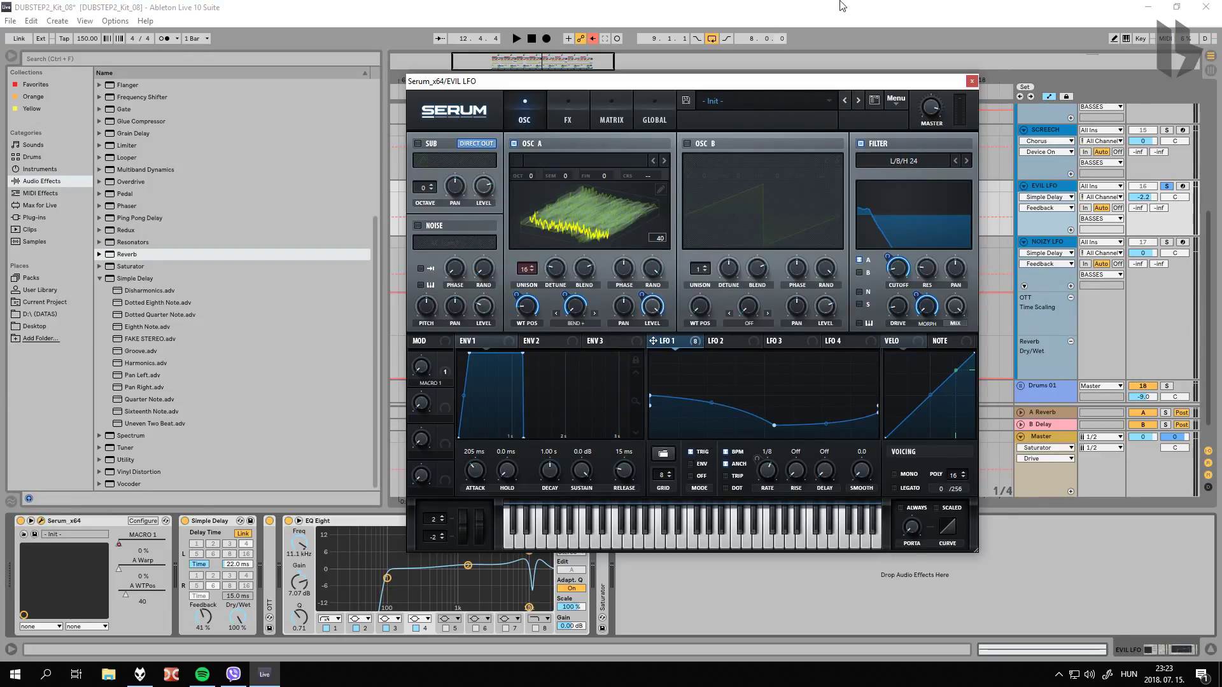
{"action": "left_click", "coordinate": [568, 120]}
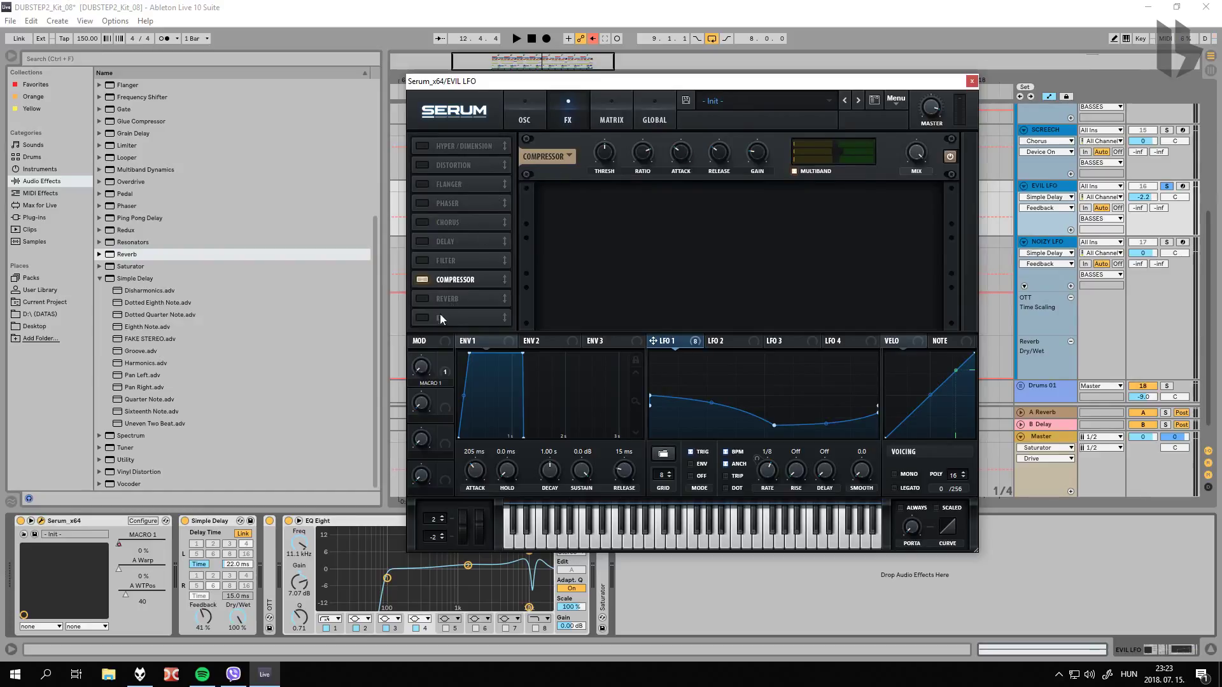
{"action": "left_click", "coordinate": [524, 102]}
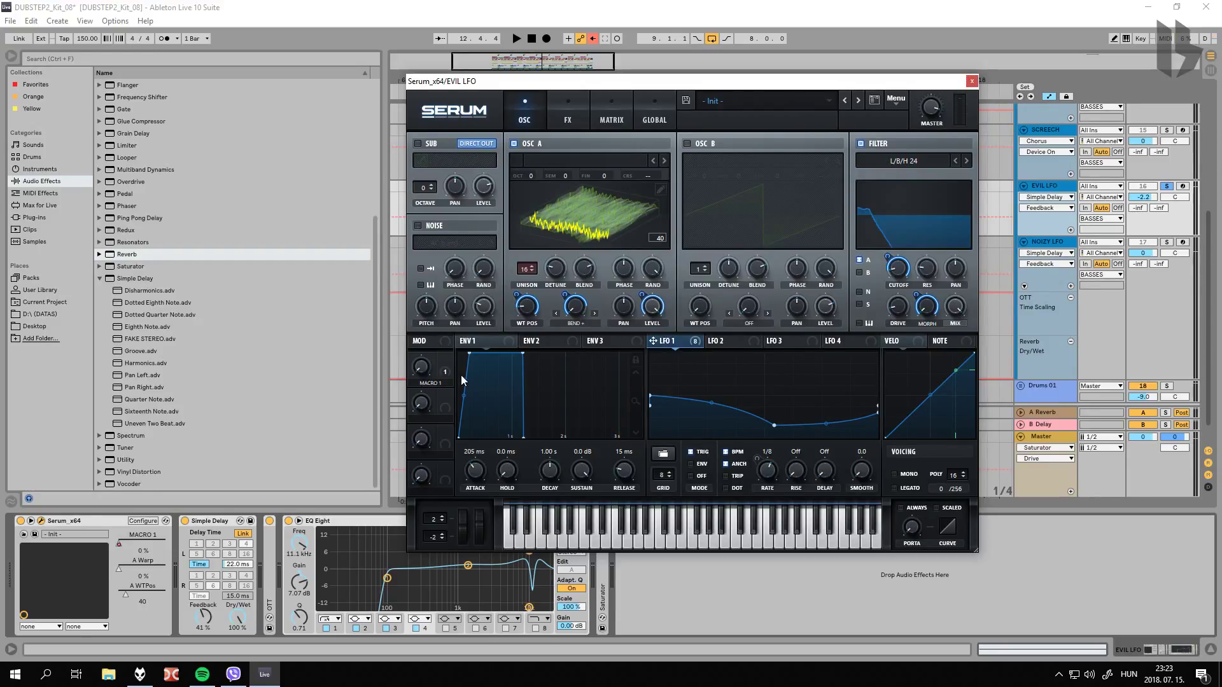
{"action": "left_click", "coordinate": [584, 214]}
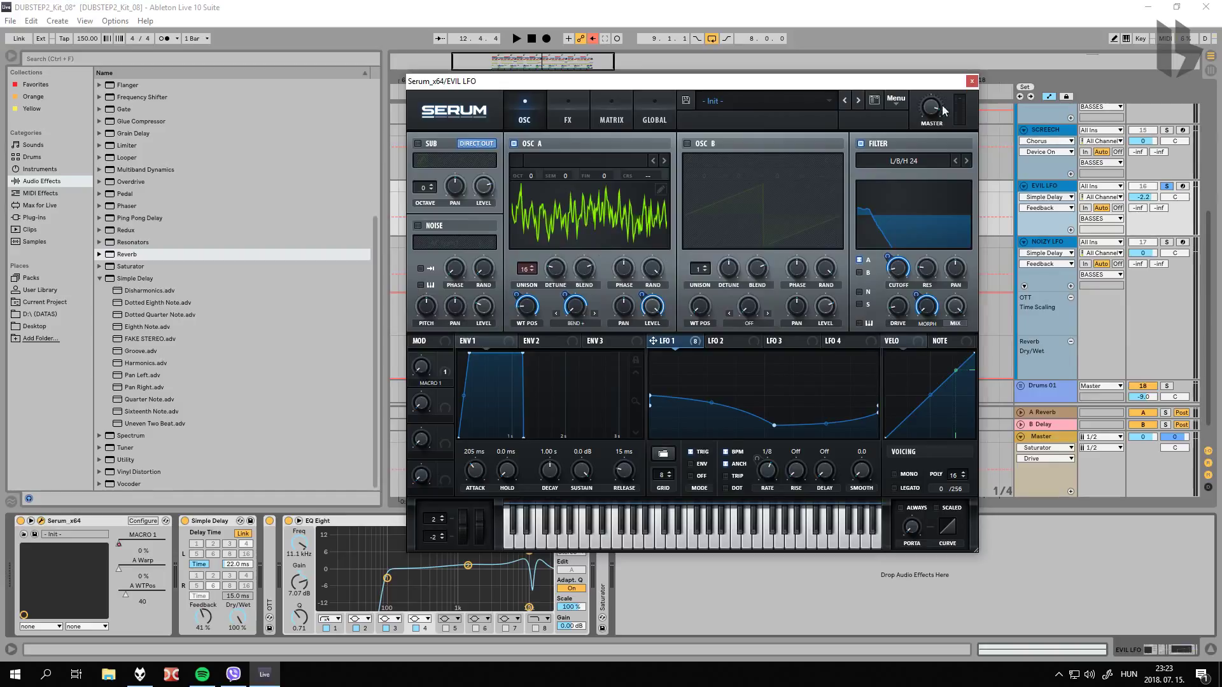
{"action": "left_click", "coordinate": [972, 81]}
Step: Play the soloed EVIL LFO with its Serum window open, and shorten the loop to four bars starting at bar 9
{"action": "left_click", "coordinate": [1167, 186]}
{"action": "key", "text": "space"}
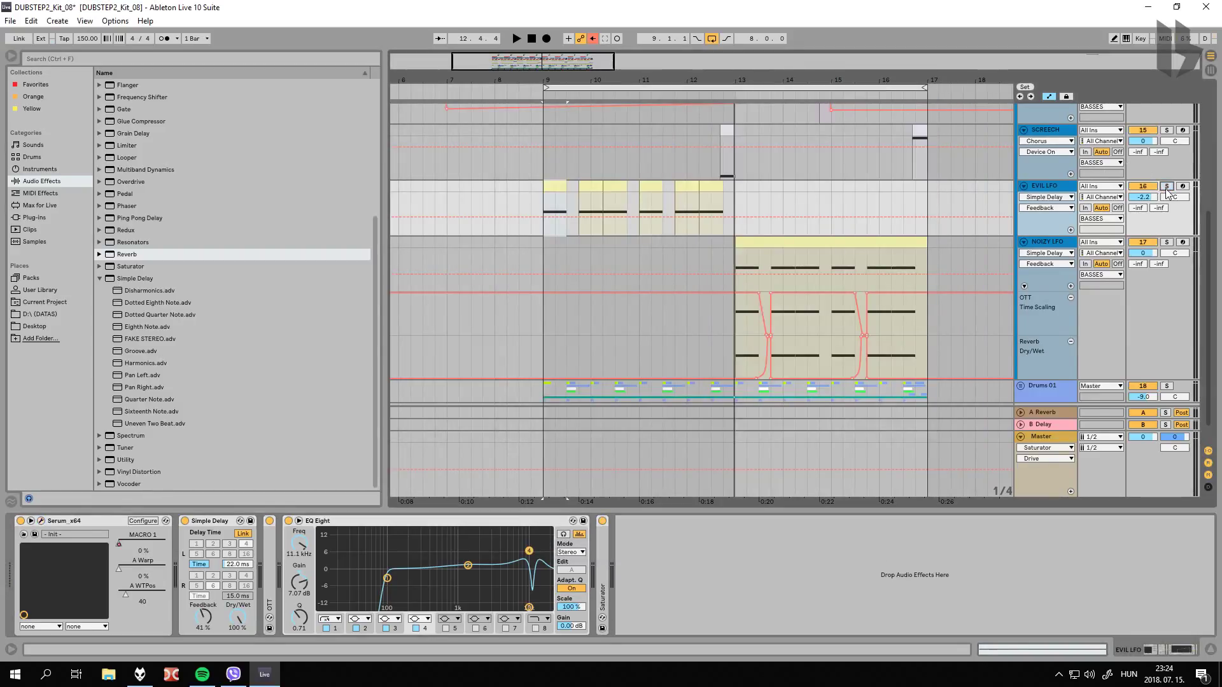
{"action": "left_click", "coordinate": [1166, 186]}
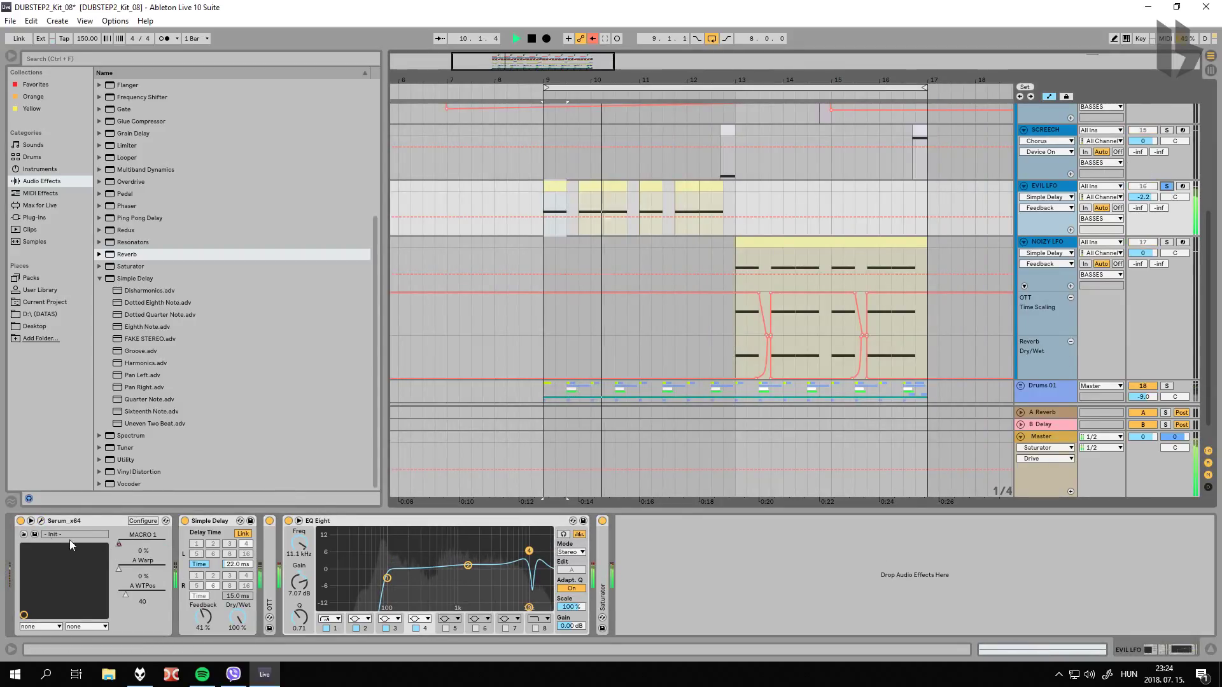
{"action": "left_click", "coordinate": [41, 521]}
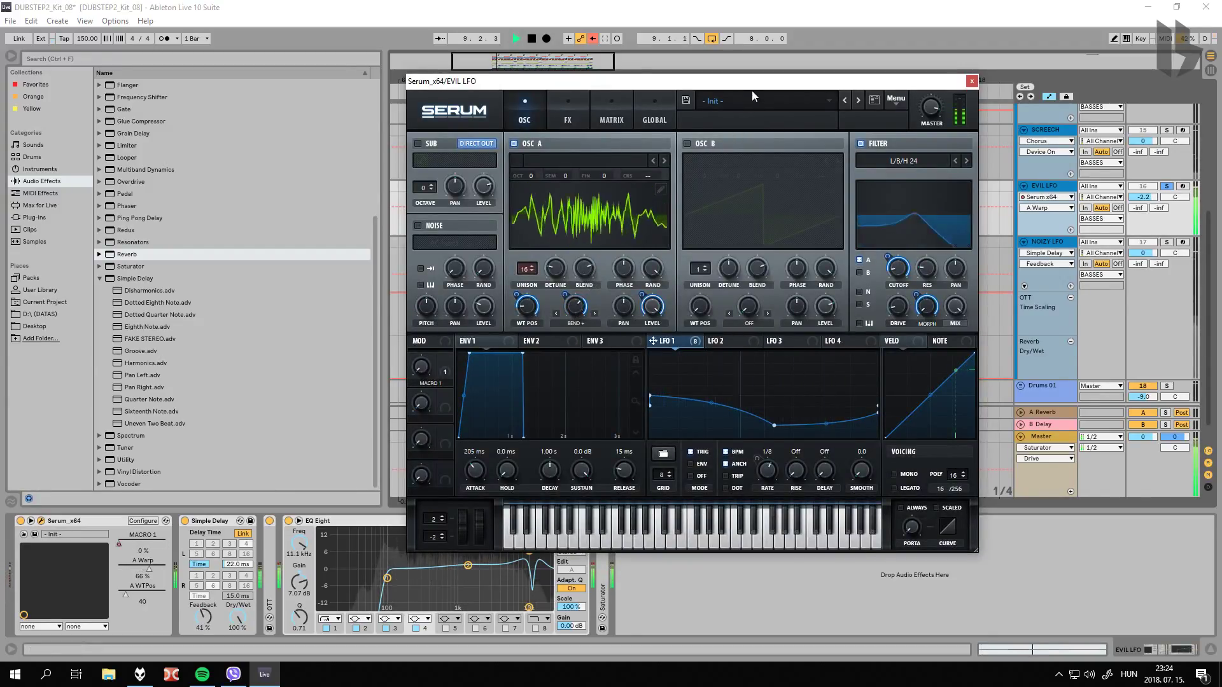
{"action": "left_click_drag", "start_coordinate": [753, 81], "coordinate": [725, 313]}
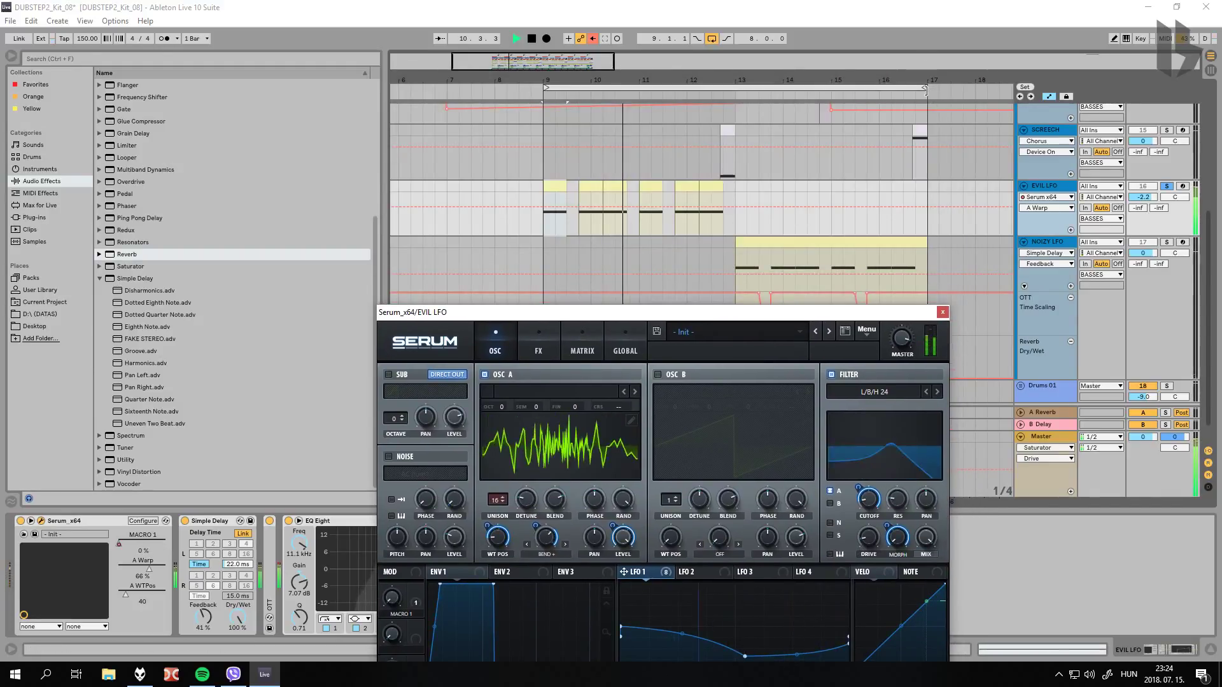
{"action": "left_click_drag", "start_coordinate": [926, 88], "coordinate": [732, 87]}
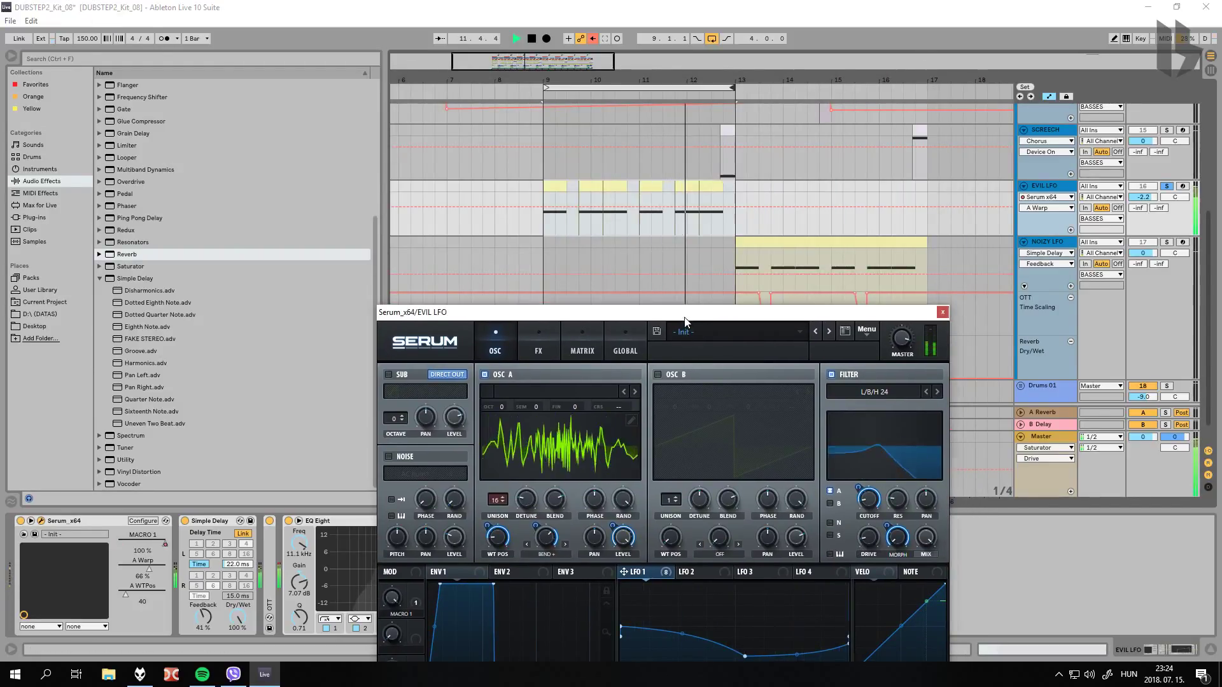
{"action": "left_click_drag", "start_coordinate": [683, 316], "coordinate": [704, 109]}
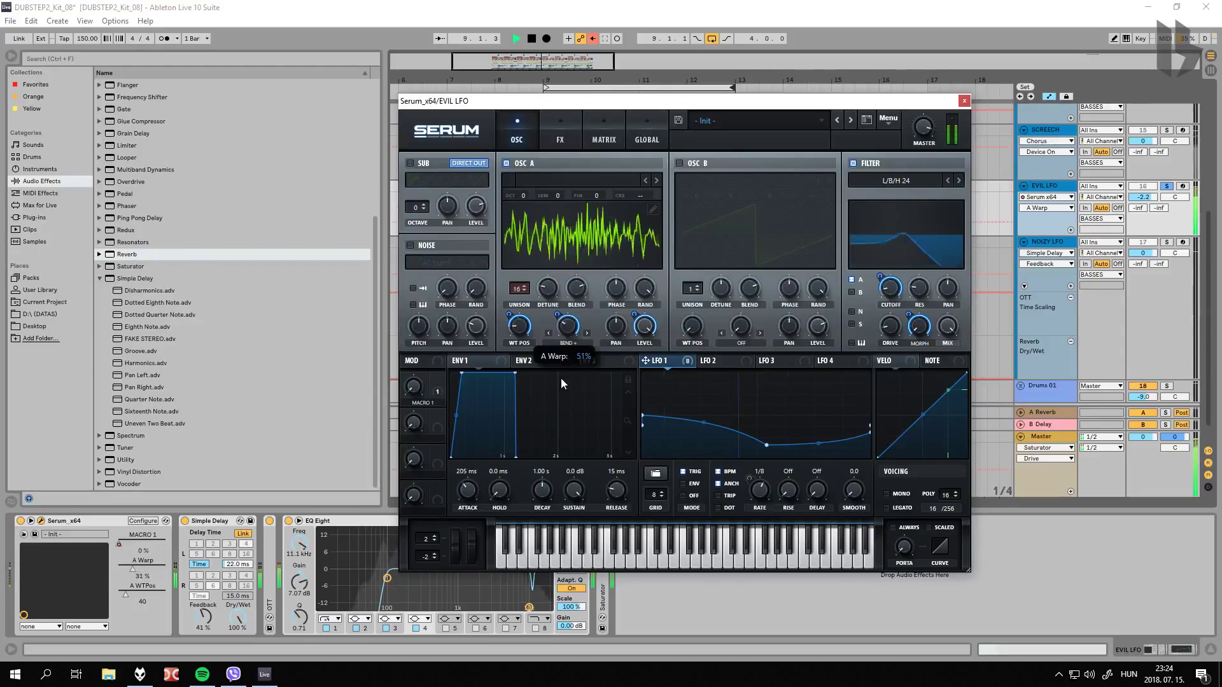
Step: Set OSC A's warp mode to PWM in EVIL LFO's Serum, and copy OSC A to OSC B
{"action": "left_click", "coordinate": [586, 333]}
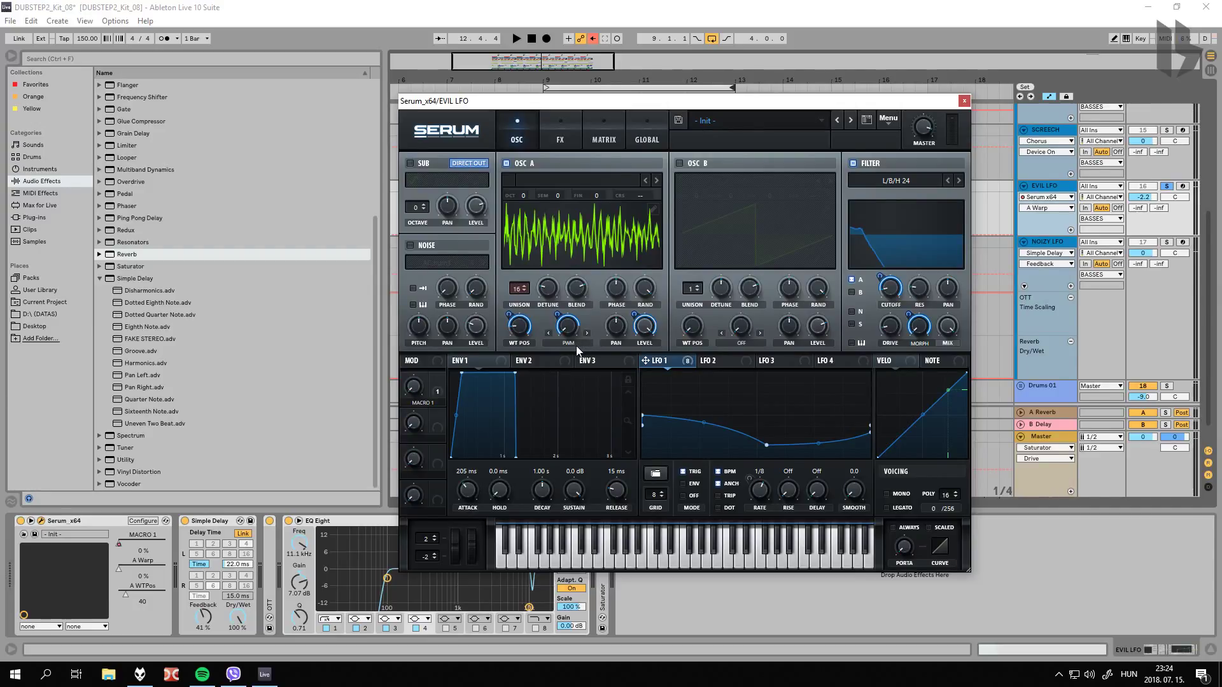
{"action": "left_click", "coordinate": [579, 226]}
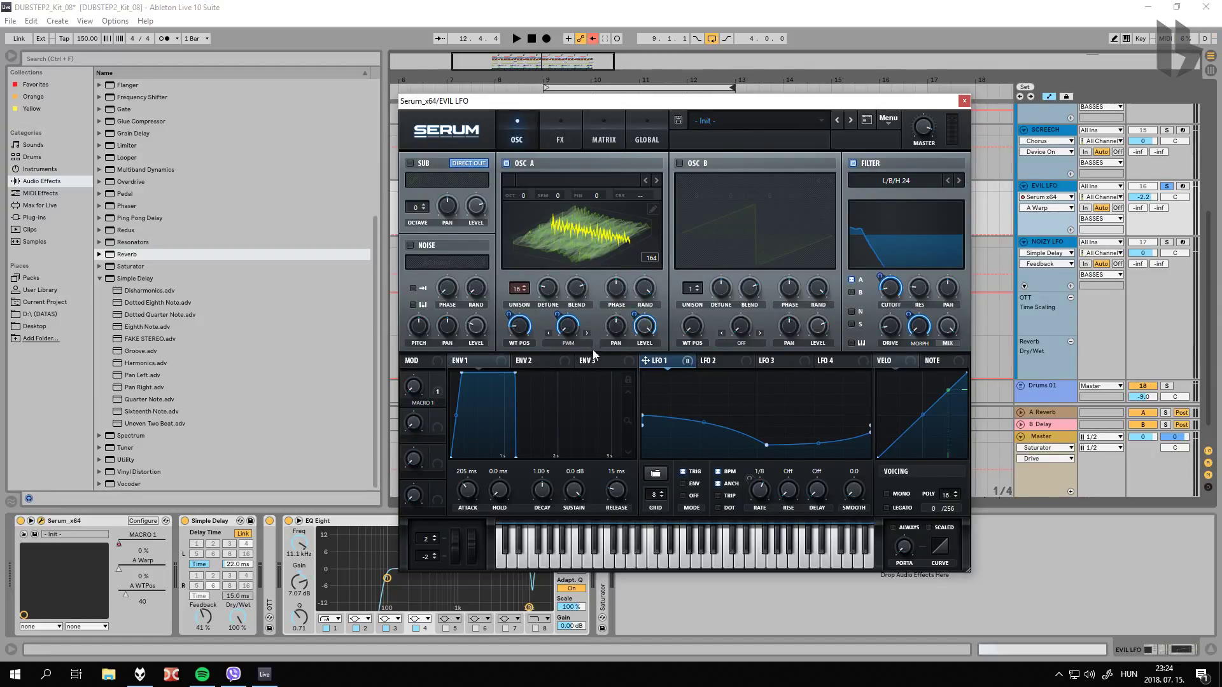
{"action": "left_click", "coordinate": [887, 118]}
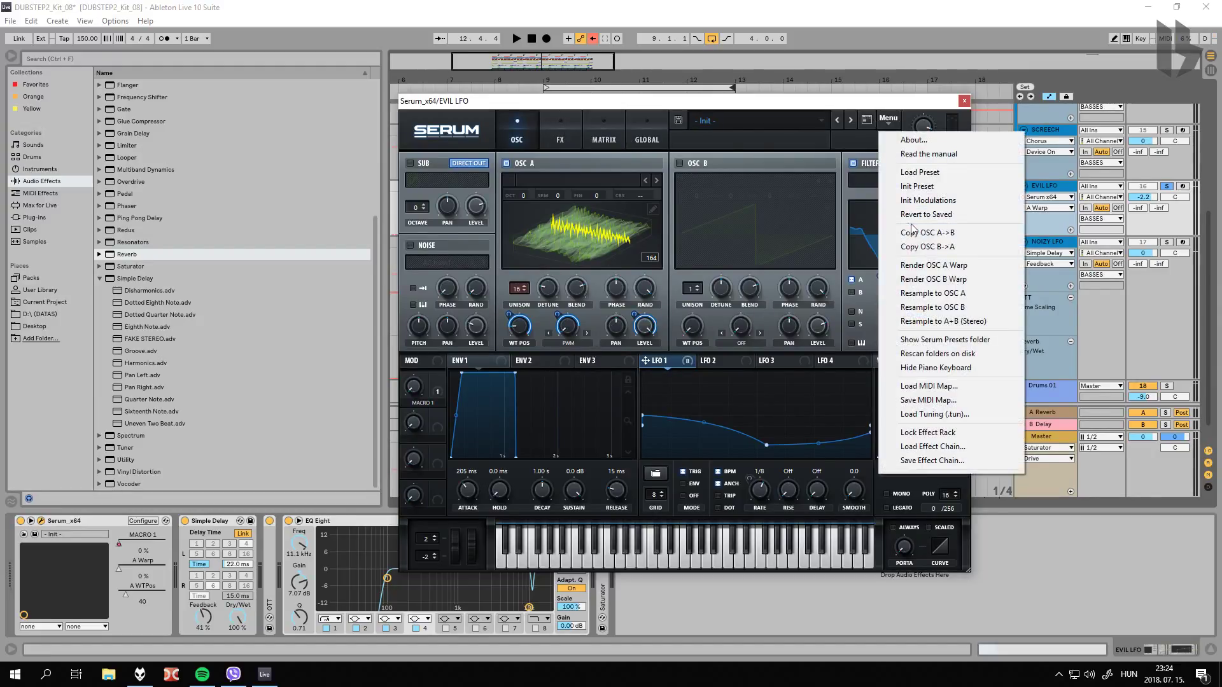
{"action": "left_click", "coordinate": [956, 233]}
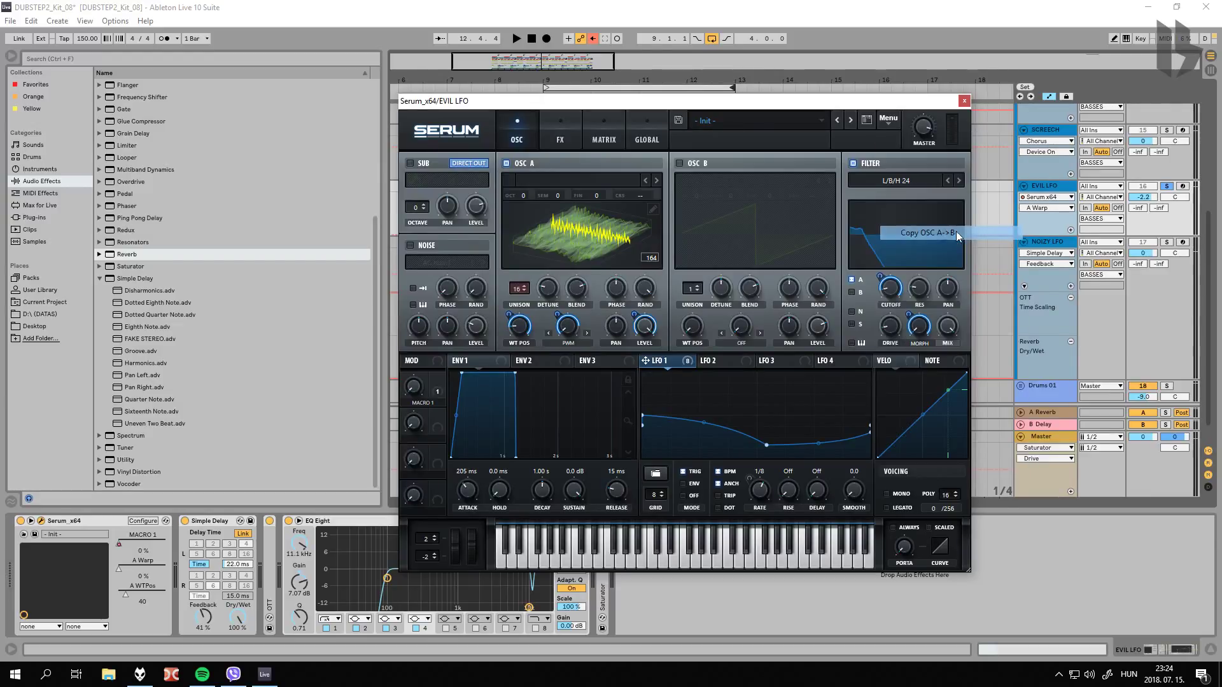
Step: Set OSC B's warp mode to Mirror and route OSC B through the filter
{"action": "left_click", "coordinate": [745, 343]}
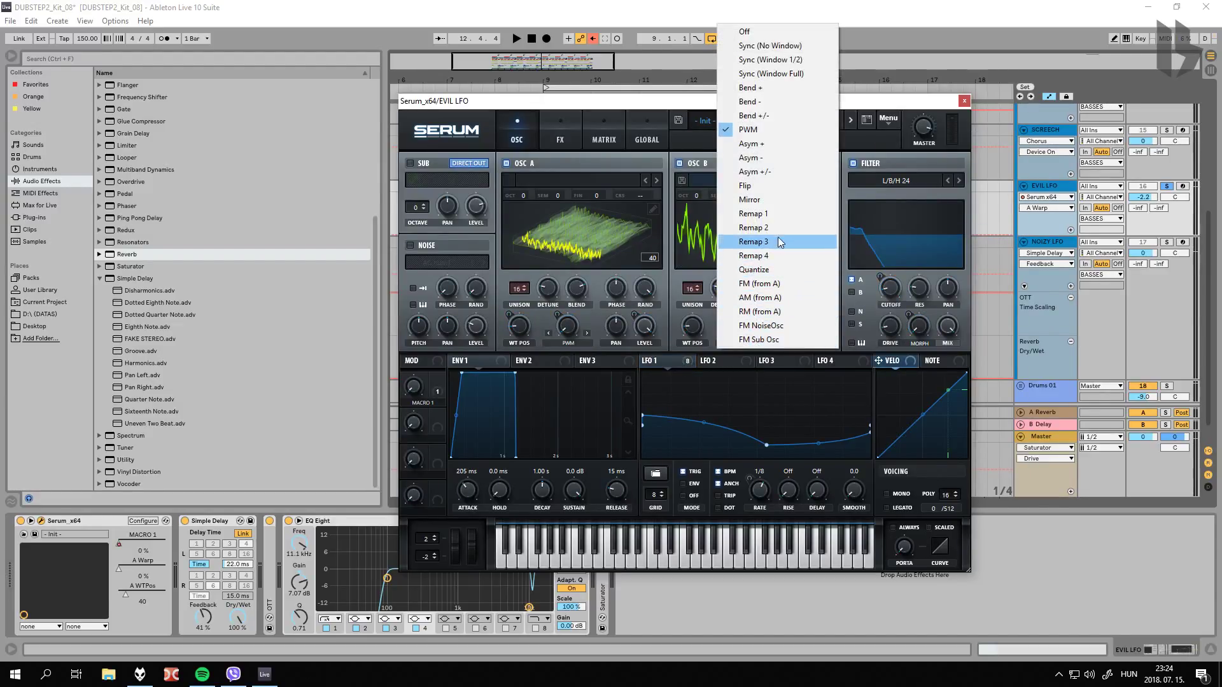
{"action": "left_click", "coordinate": [749, 200]}
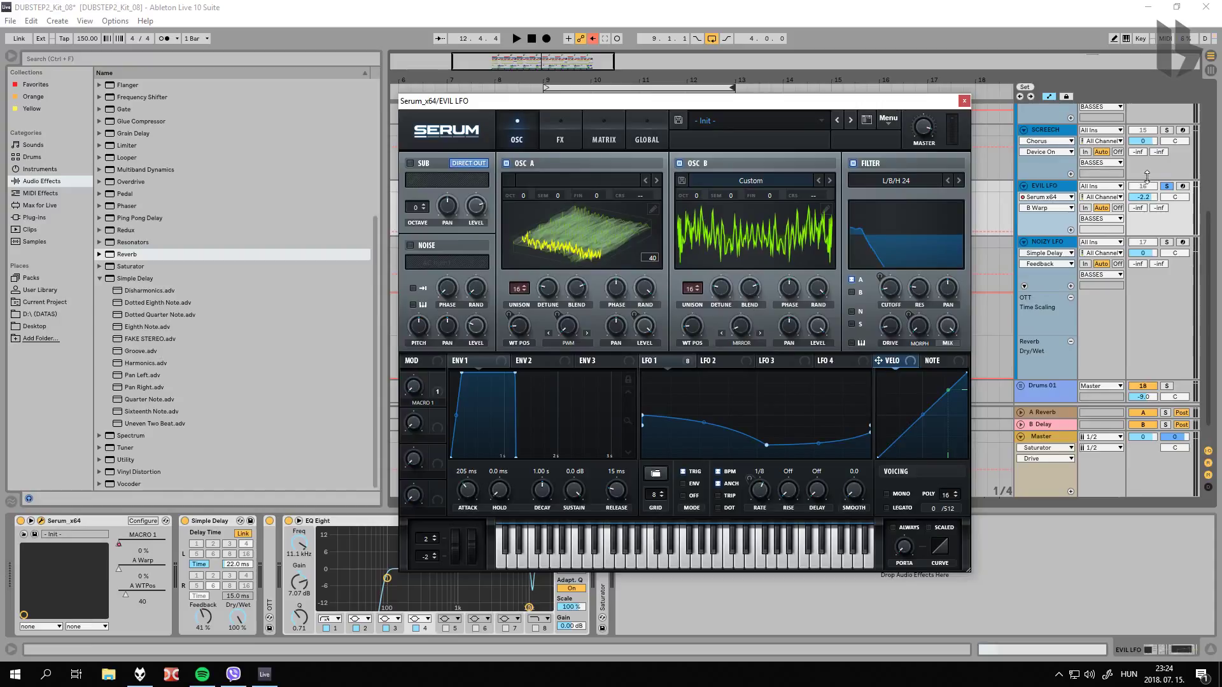
{"action": "left_click", "coordinate": [851, 292]}
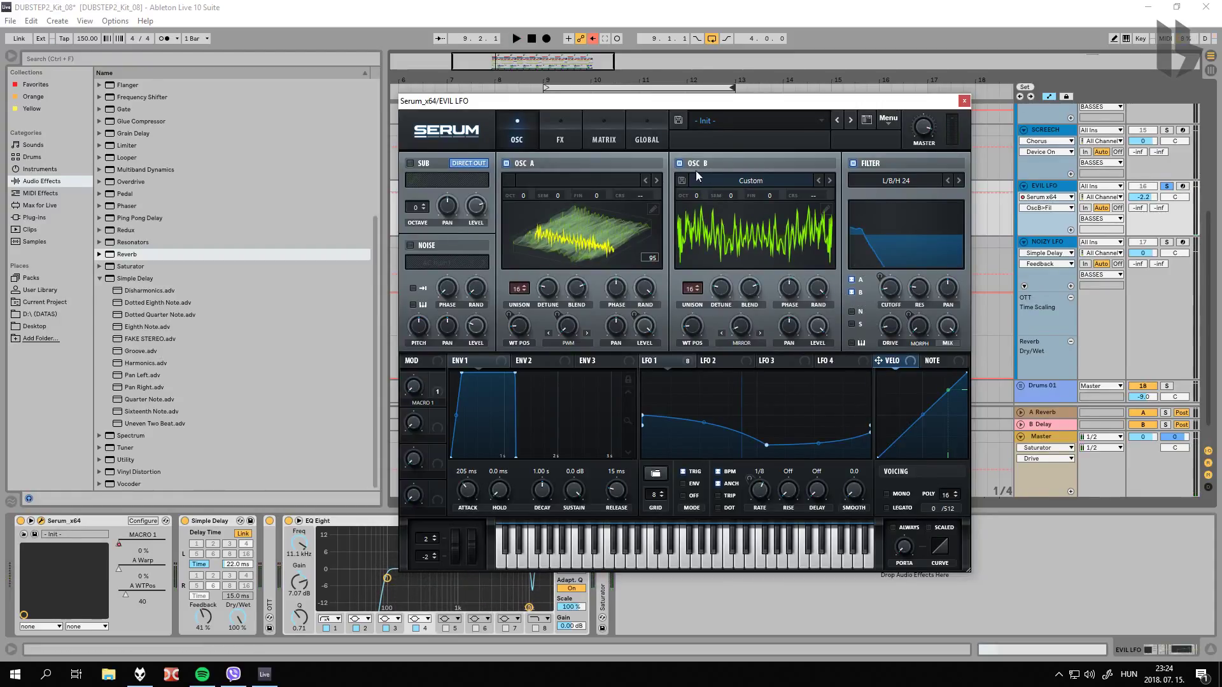
Step: Assign LFO 1 to OSC B's WT Pos and Warp, and adjust the warp modulation during playback
{"action": "mouse_move", "coordinate": [686, 363]}
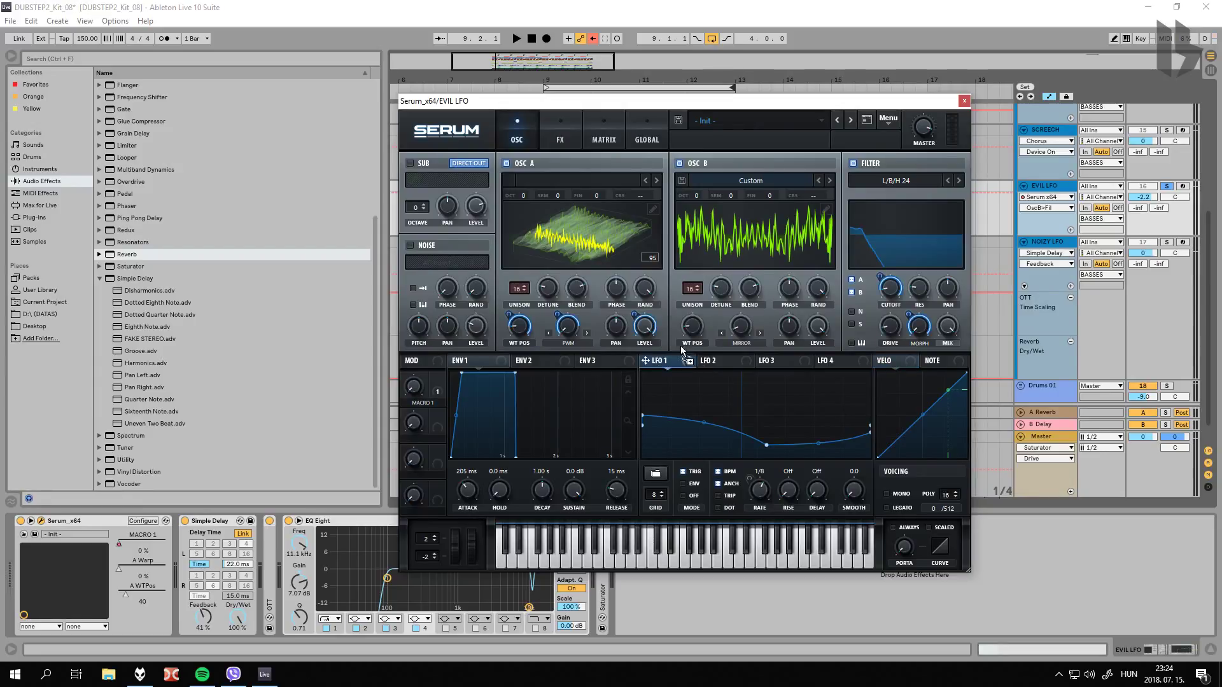
{"action": "left_click_drag", "start_coordinate": [696, 330], "coordinate": [697, 336]}
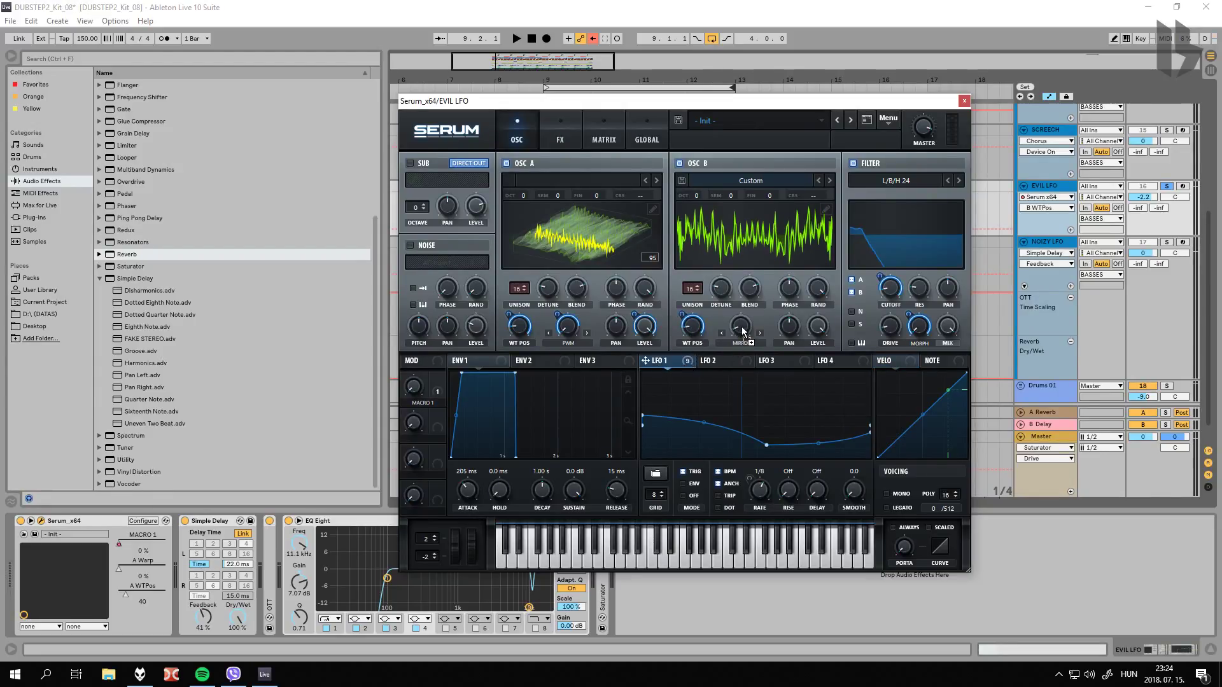
{"action": "left_click_drag", "start_coordinate": [742, 330], "coordinate": [742, 331]}
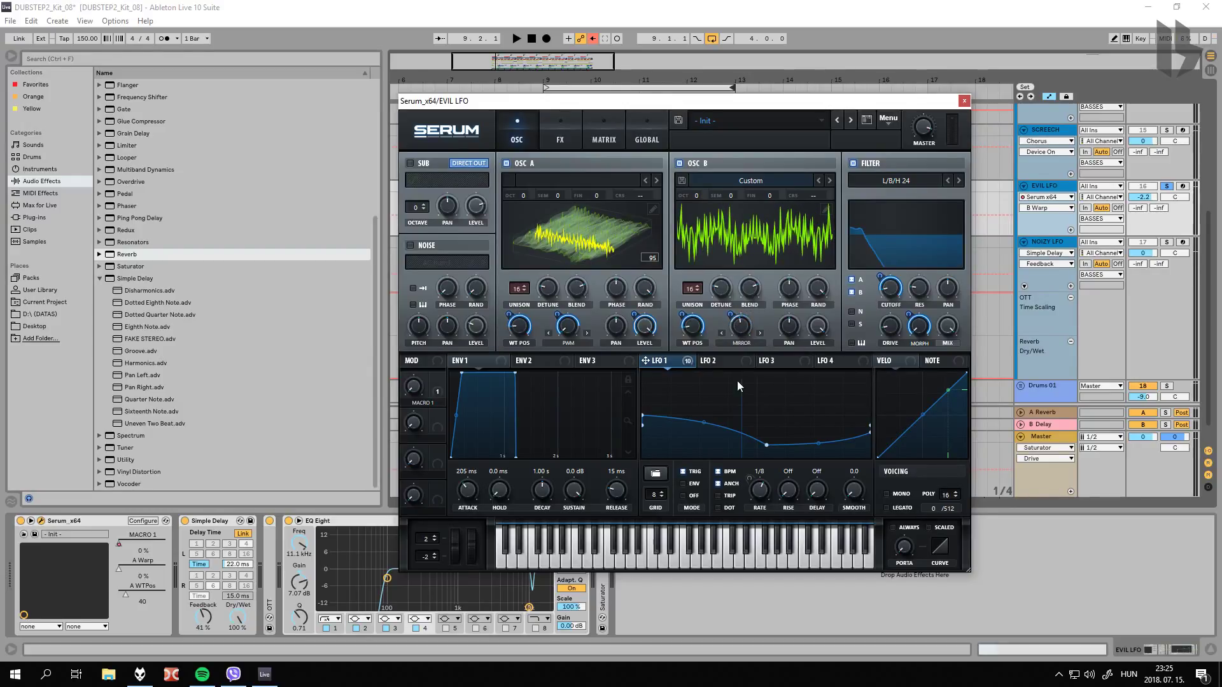
{"action": "key", "text": "space"}
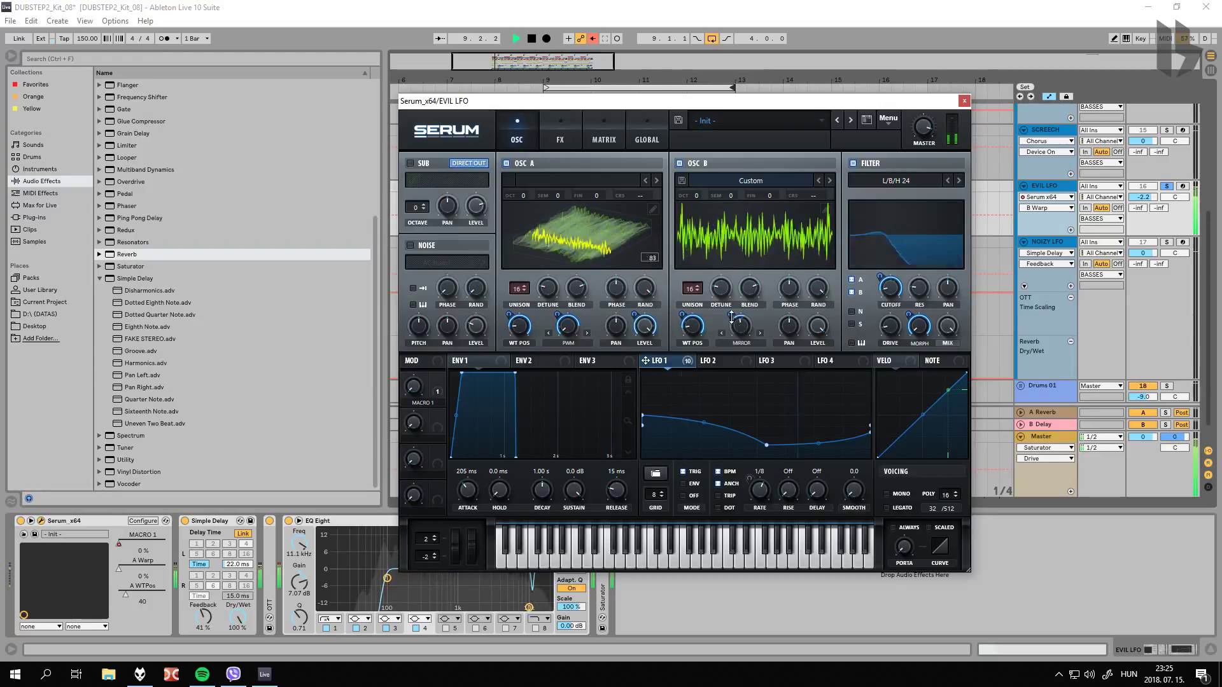
{"action": "left_click_drag", "start_coordinate": [735, 314], "coordinate": [732, 320]}
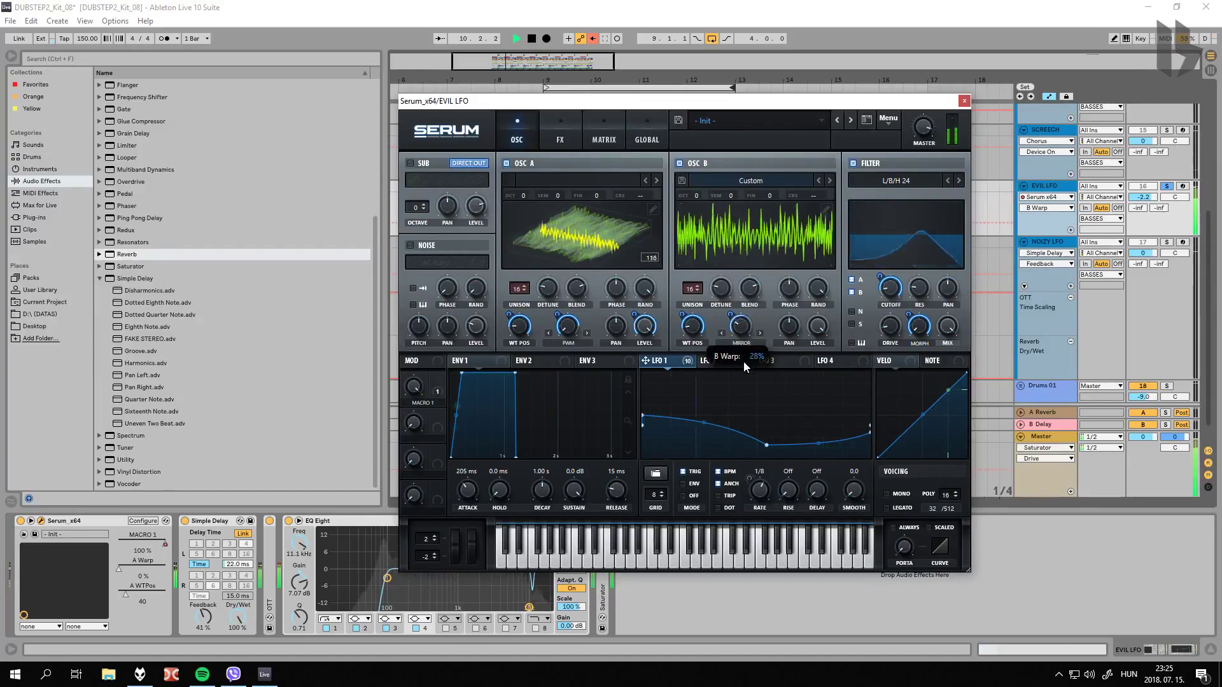
{"action": "key", "text": "space"}
Step: Reshape LFO 2 into a descending ramp in Trig mode, and assign it to OSC B's Warp during playback
{"action": "left_click", "coordinate": [726, 360]}
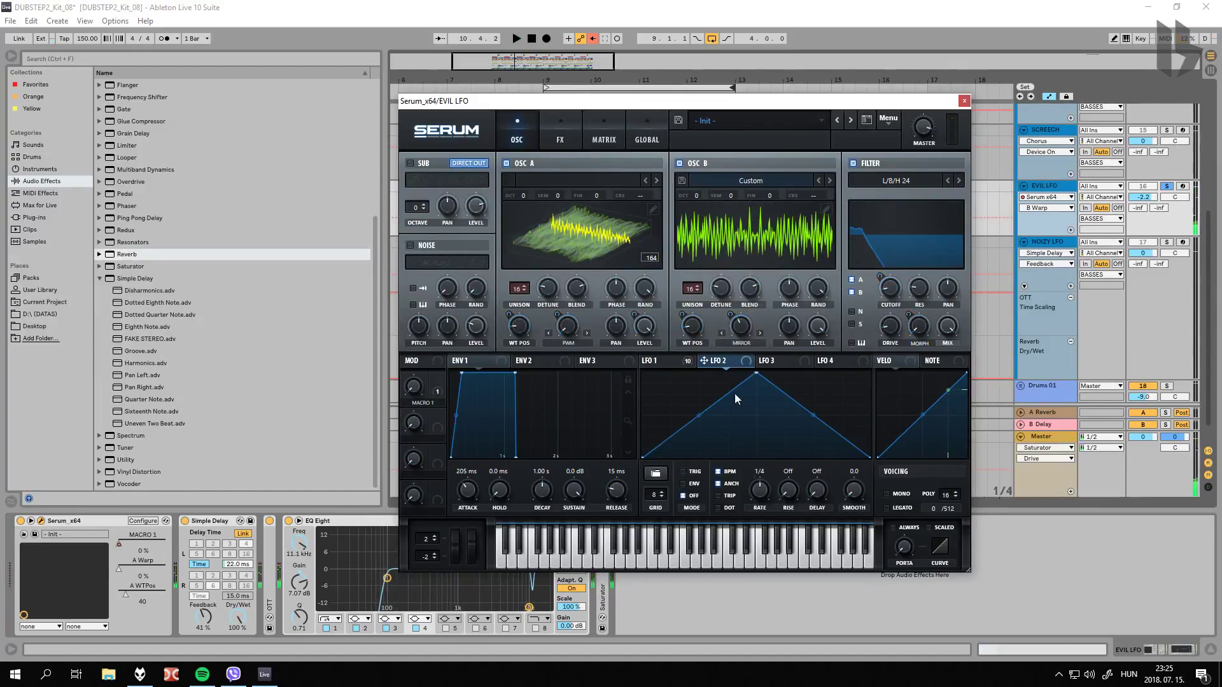
{"action": "left_click_drag", "start_coordinate": [758, 381], "coordinate": [620, 377]}
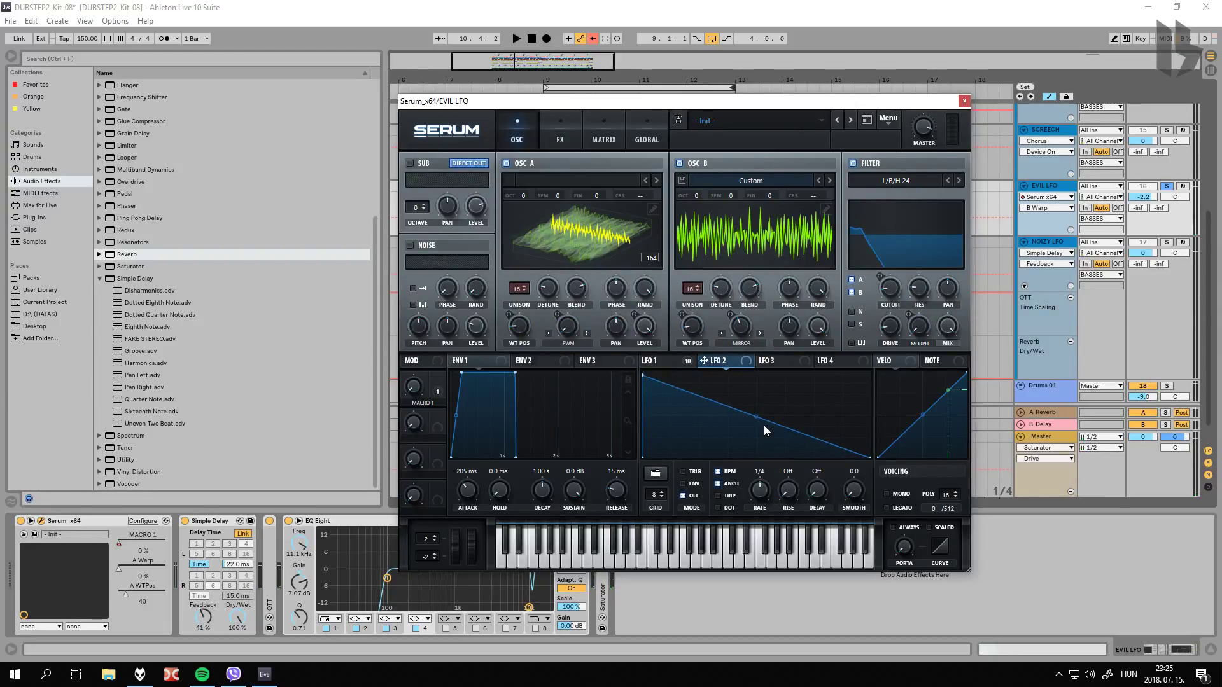
{"action": "left_click", "coordinate": [688, 472]}
{"action": "key", "text": "space"}
{"action": "mouse_move", "coordinate": [739, 335]}
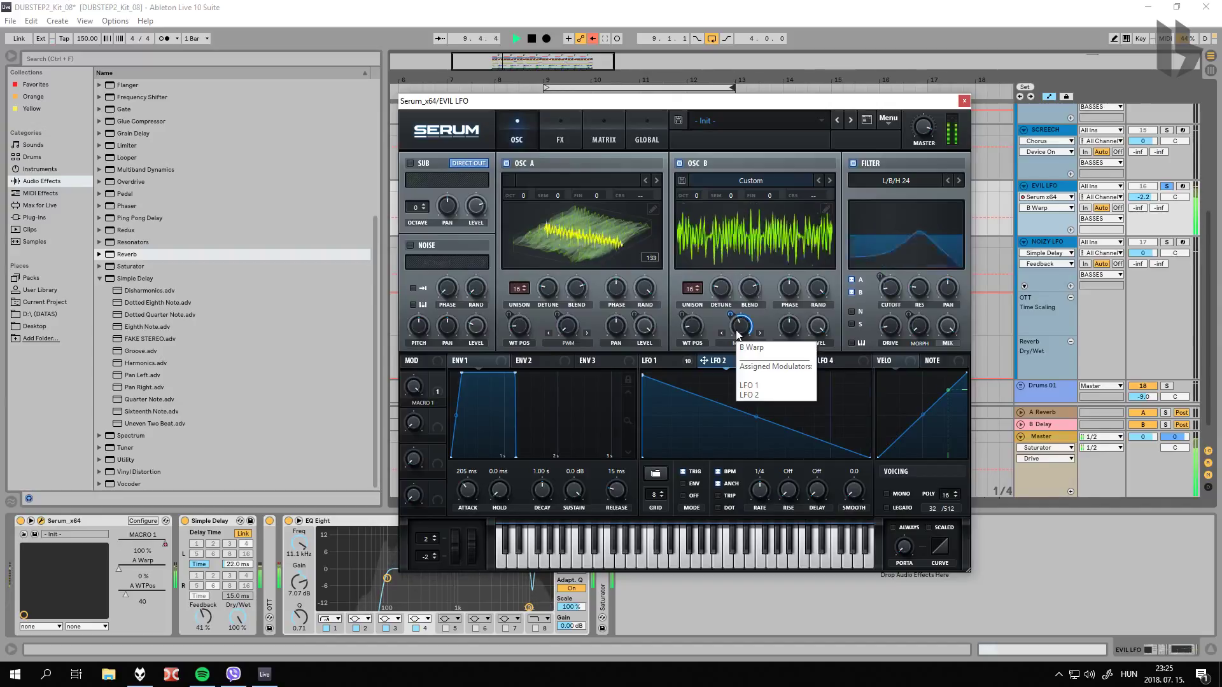
Step: Lower OSC B's level and set Simple Delay's Feedback to 32% while the loop plays, and stop playback
{"action": "left_click", "coordinate": [818, 326]}
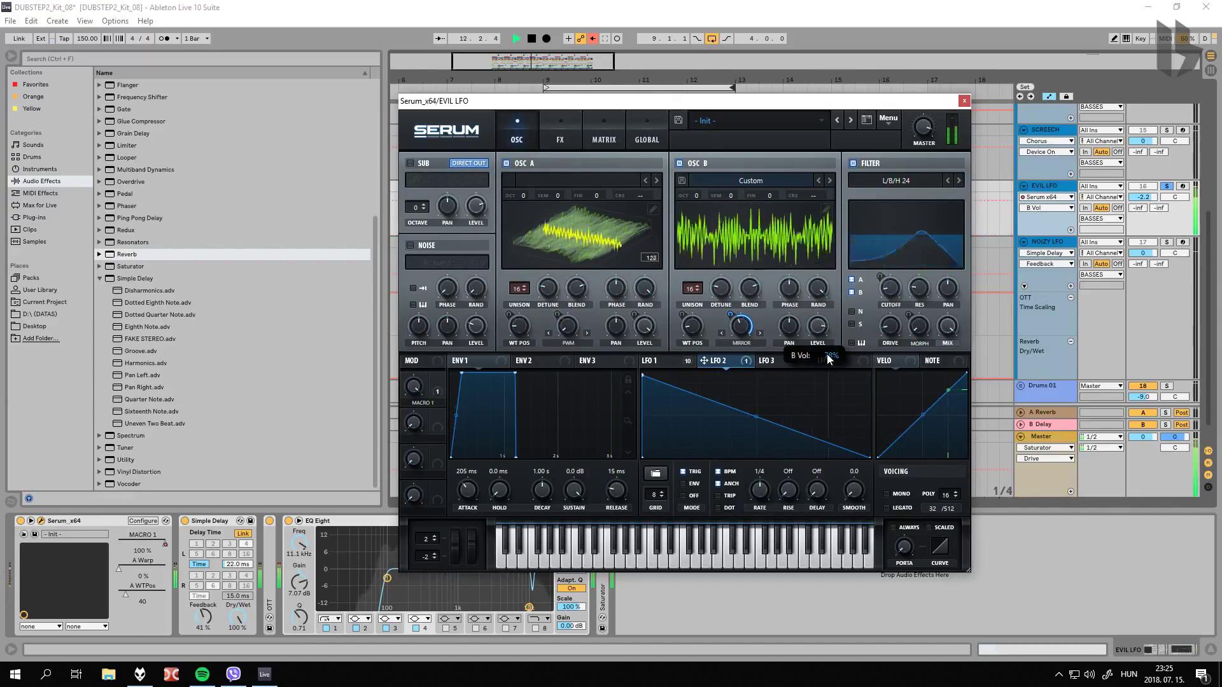
{"action": "left_click", "coordinate": [196, 528]}
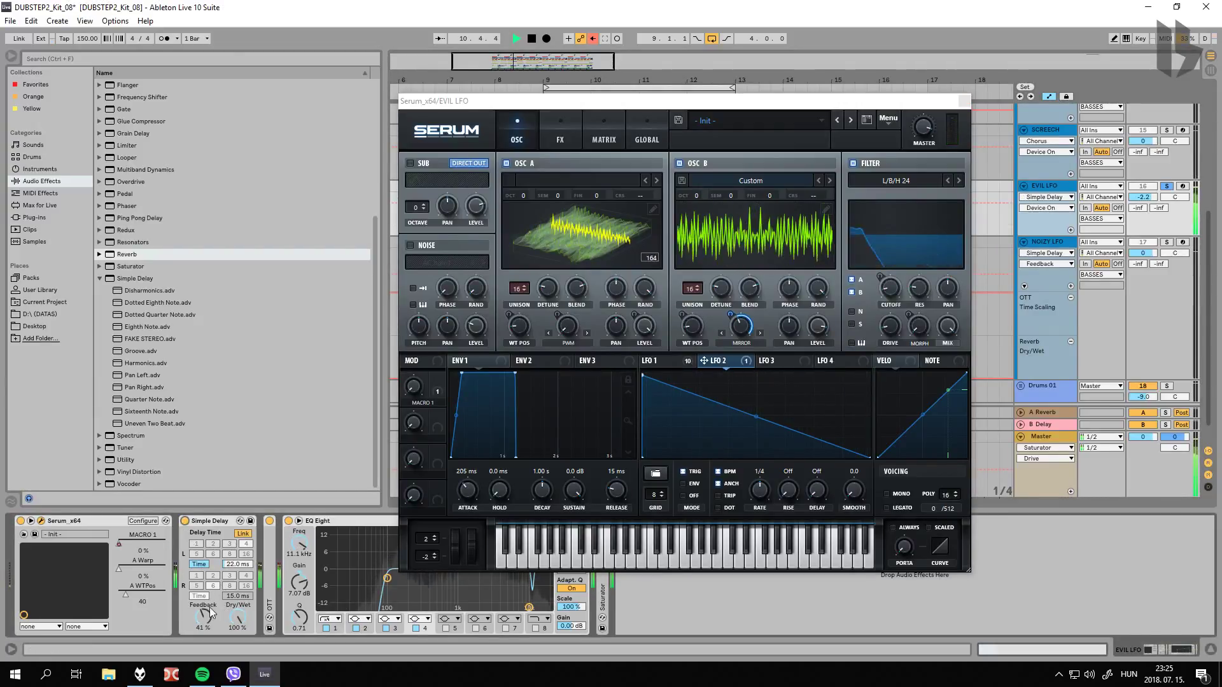
{"action": "left_click_drag", "start_coordinate": [210, 605], "coordinate": [210, 618]}
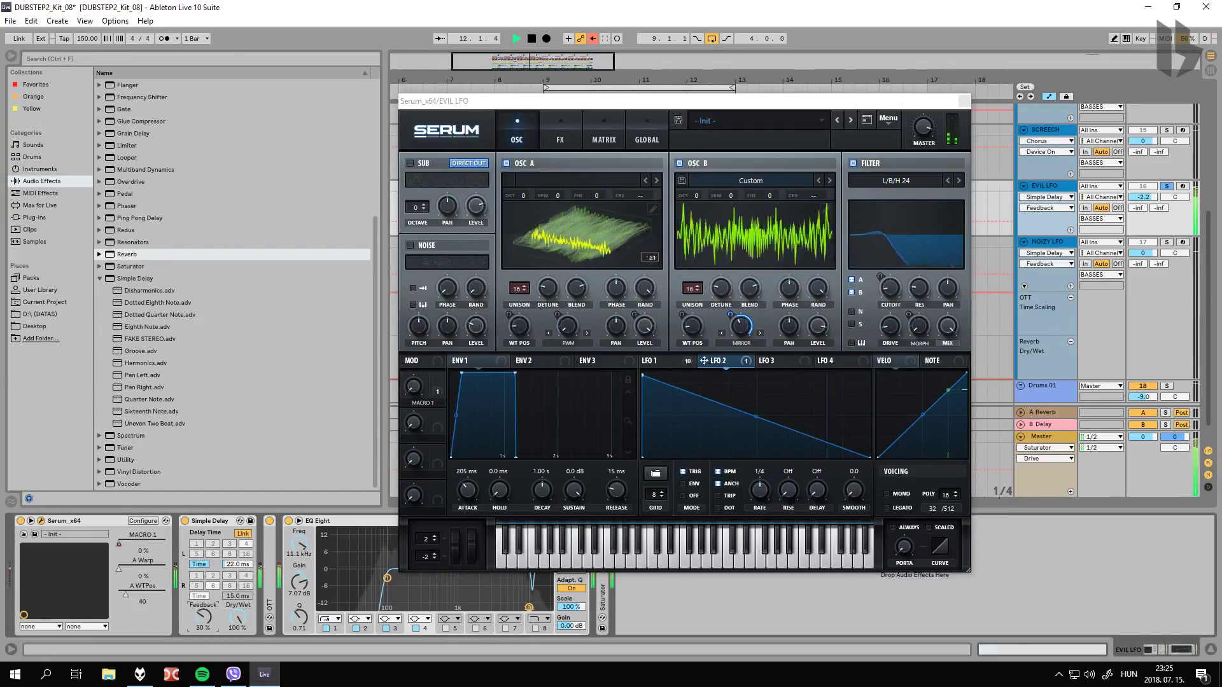
{"action": "key", "text": "space"}
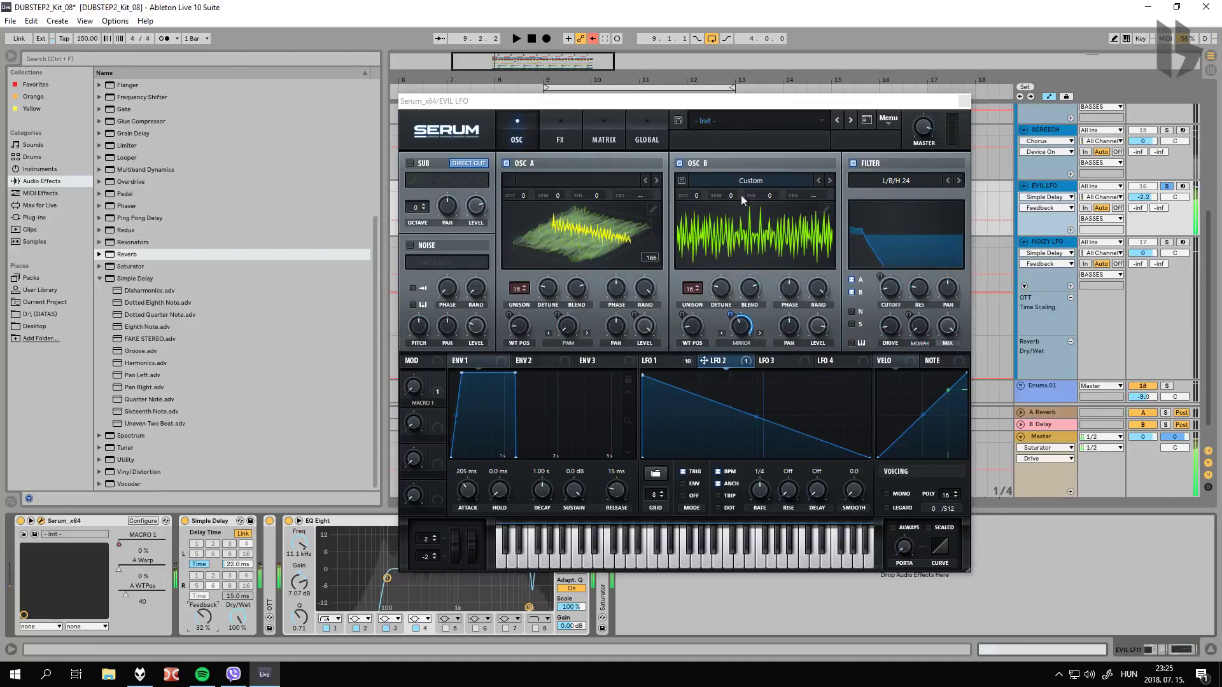
Step: Set OSC B's warp mode to Sync (No Window), and set LFO 2's modulation of B Warp to 21 during playback
{"action": "left_click", "coordinate": [742, 344]}
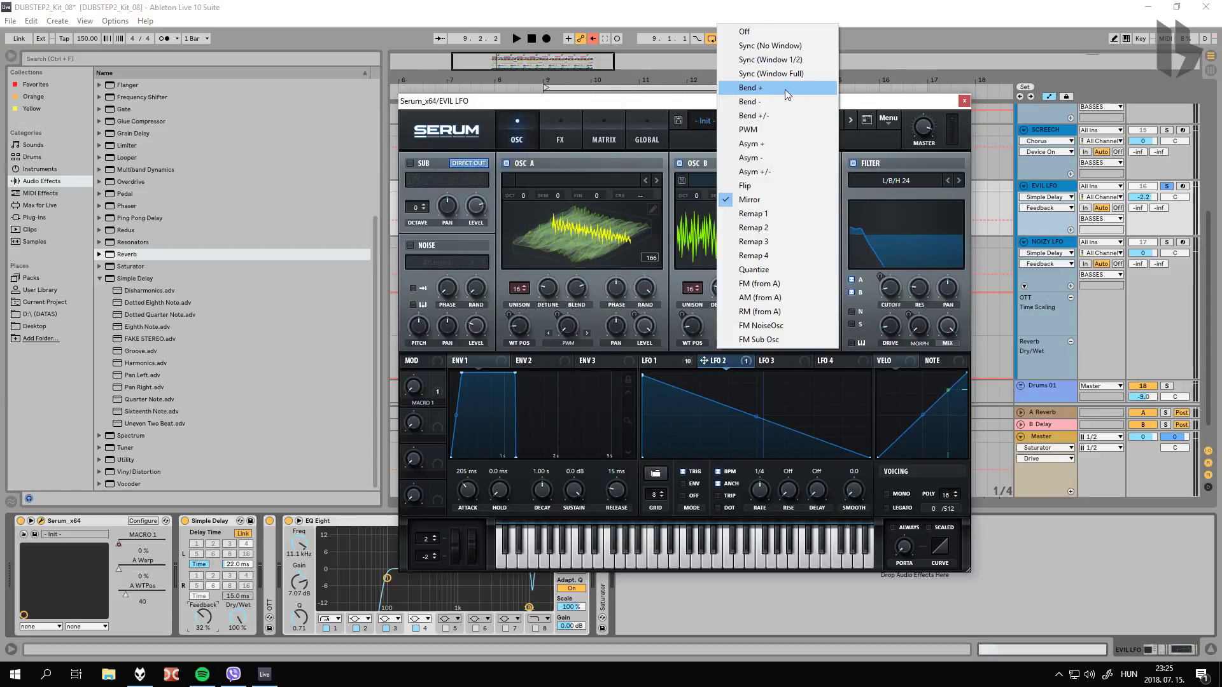
{"action": "left_click", "coordinate": [780, 49]}
{"action": "key", "text": "space"}
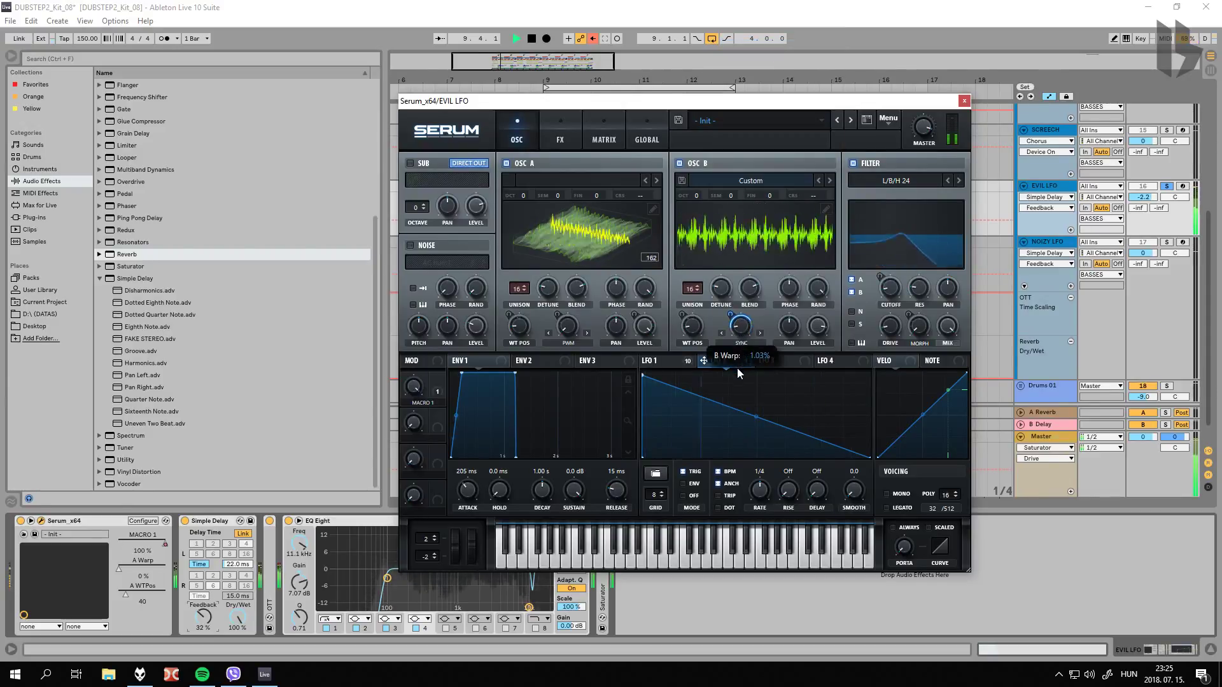
{"action": "left_click_drag", "start_coordinate": [734, 357], "coordinate": [730, 344]}
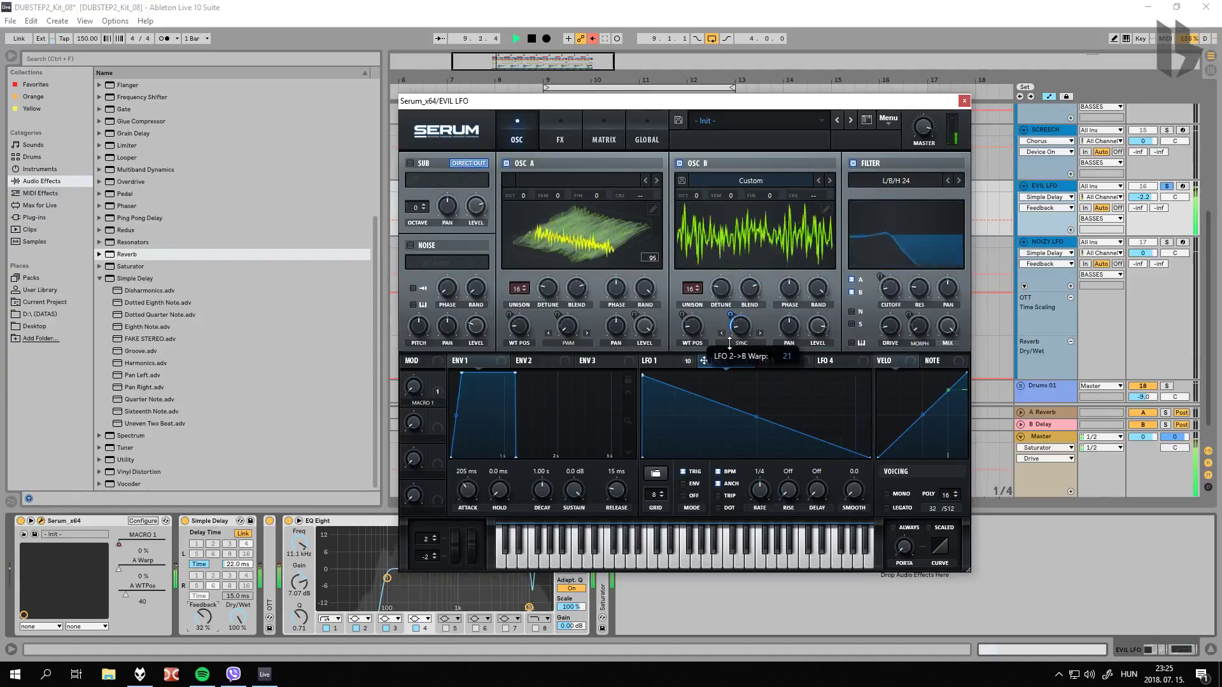
{"action": "key", "text": "space"}
Step: Change OSC B's warp mode to Bend + and raise LFO 2's modulation of B Warp to 79 during playback
{"action": "left_click", "coordinate": [743, 345]}
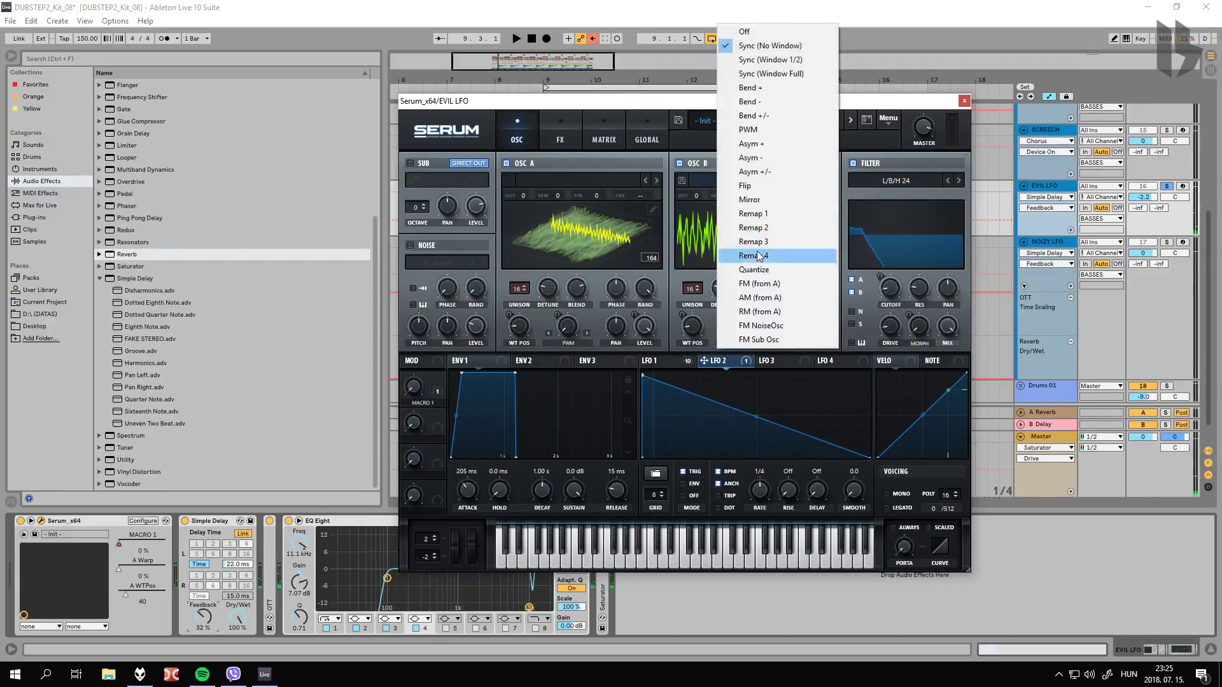
{"action": "left_click", "coordinate": [782, 89]}
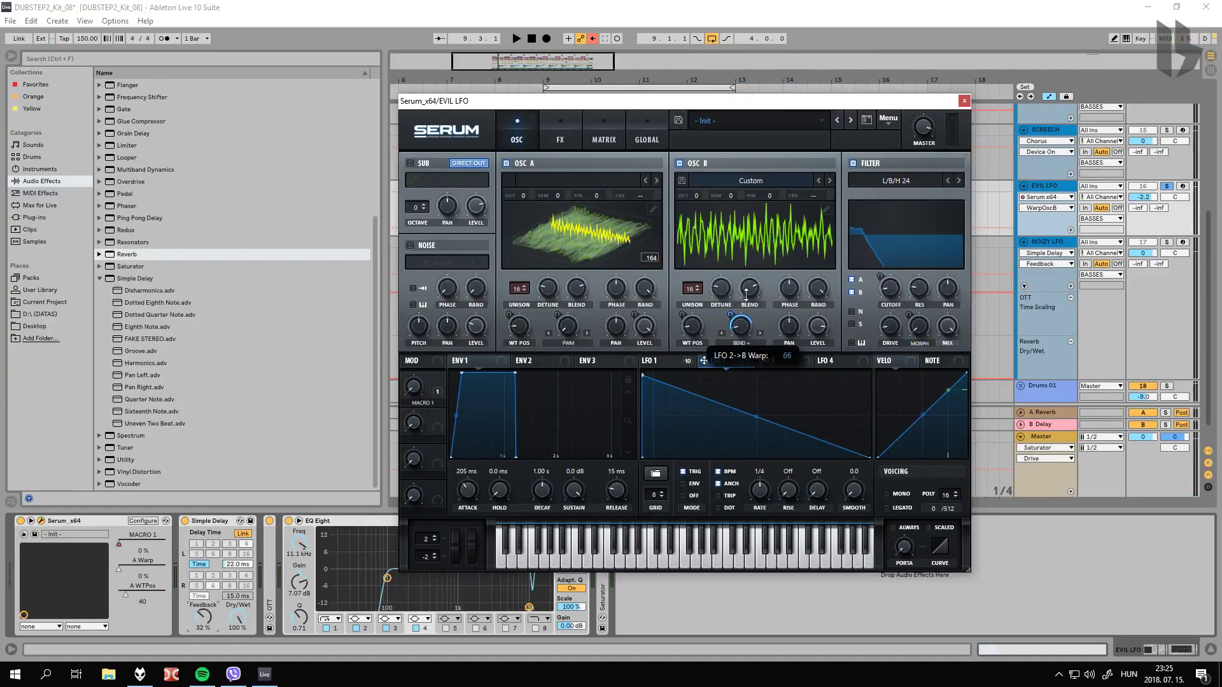
{"action": "key", "text": "space"}
{"action": "left_click_drag", "start_coordinate": [743, 322], "coordinate": [751, 331]}
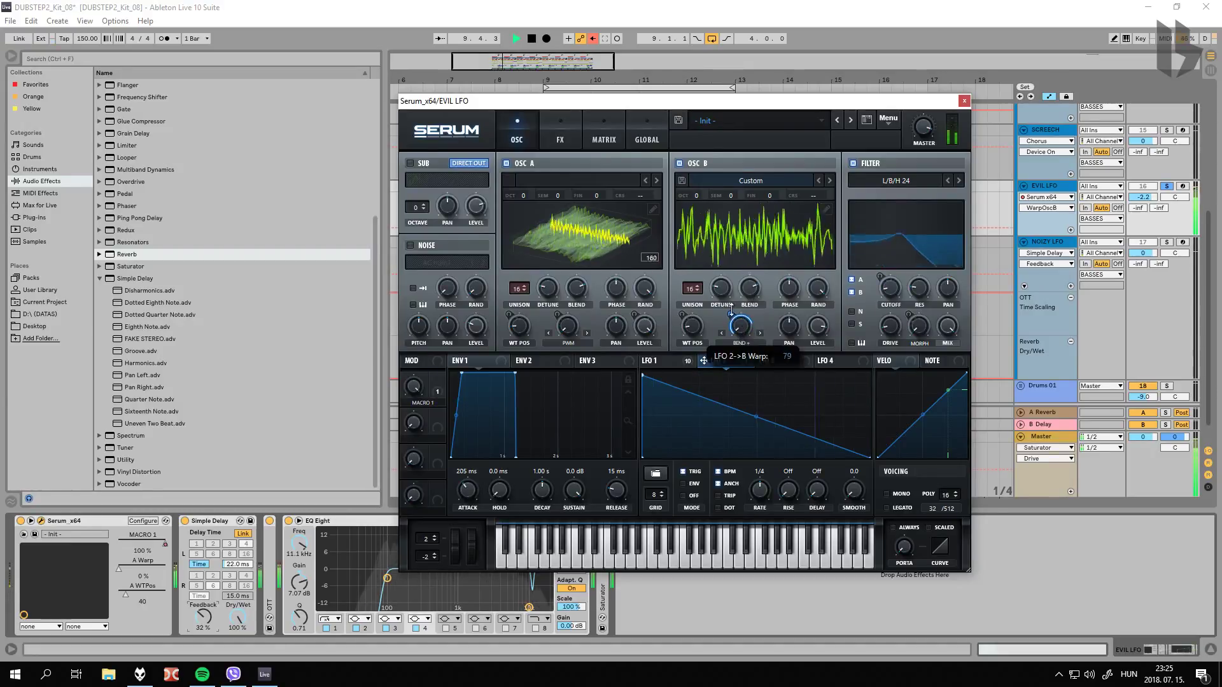
Step: Cycle OSC B's warp mode through the Asym options and Flip to Mirror, and readjust LFO 2's warp modulation amount
{"action": "left_click", "coordinate": [759, 334]}
{"action": "left_click", "coordinate": [760, 336]}
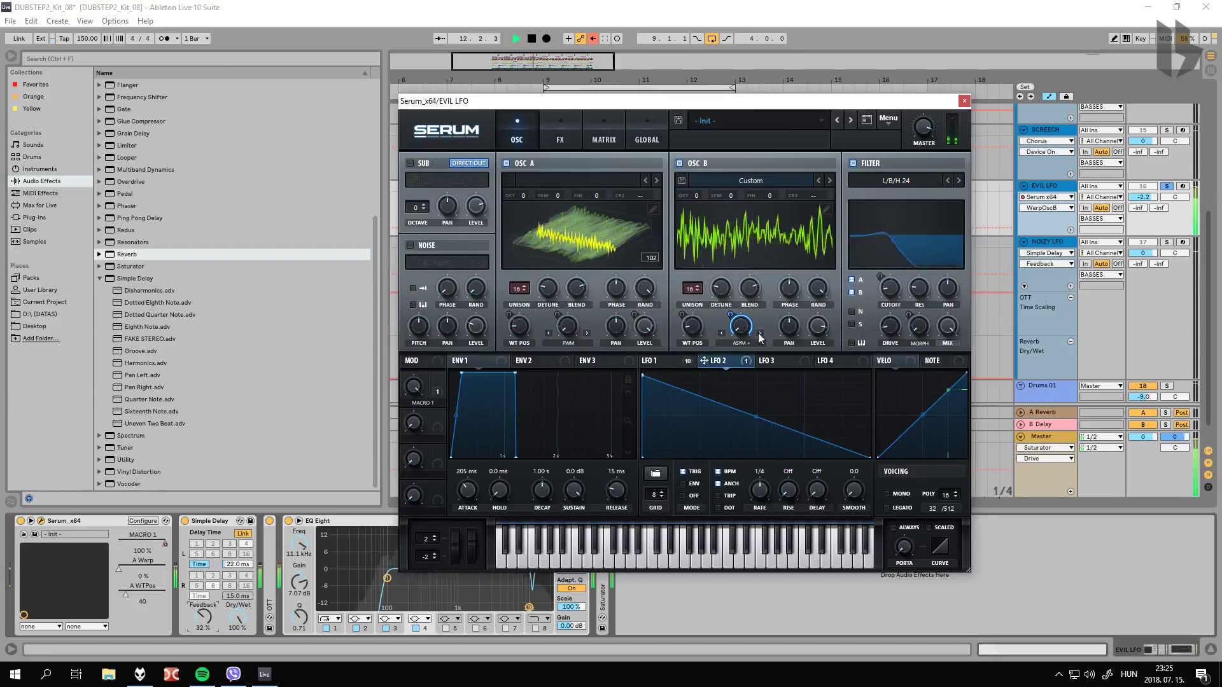
{"action": "left_click", "coordinate": [761, 334]}
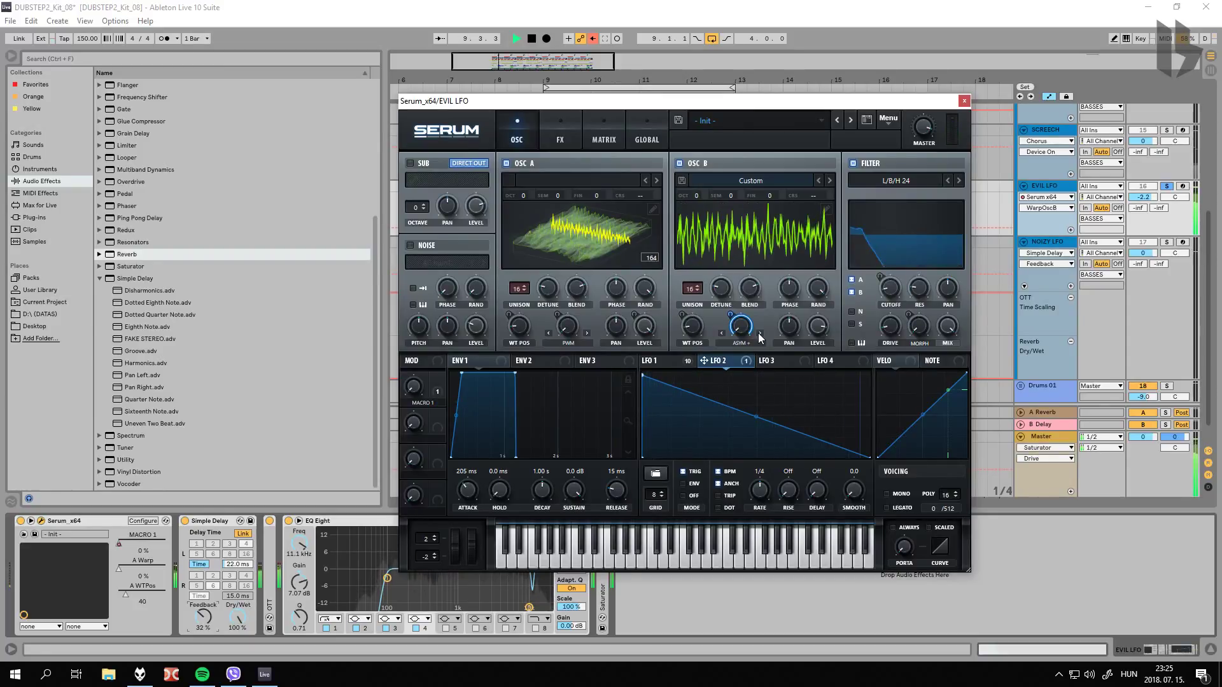
{"action": "key", "text": "space"}
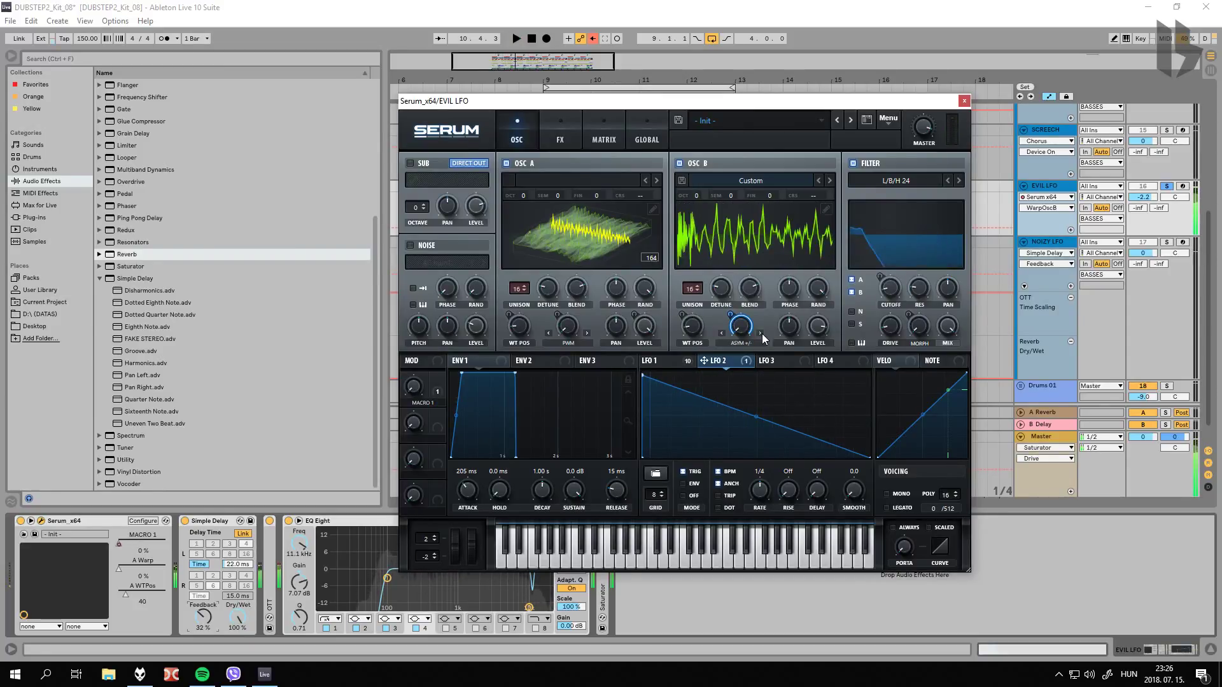
{"action": "left_click", "coordinate": [760, 333]}
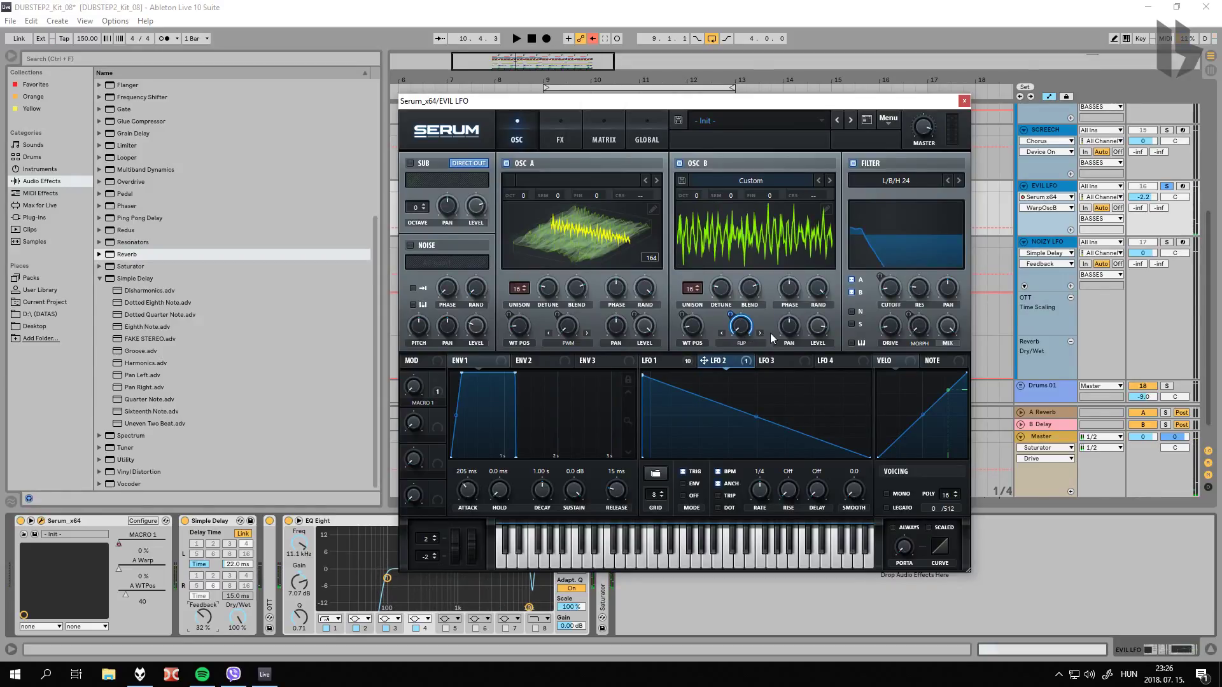
{"action": "left_click", "coordinate": [760, 333]}
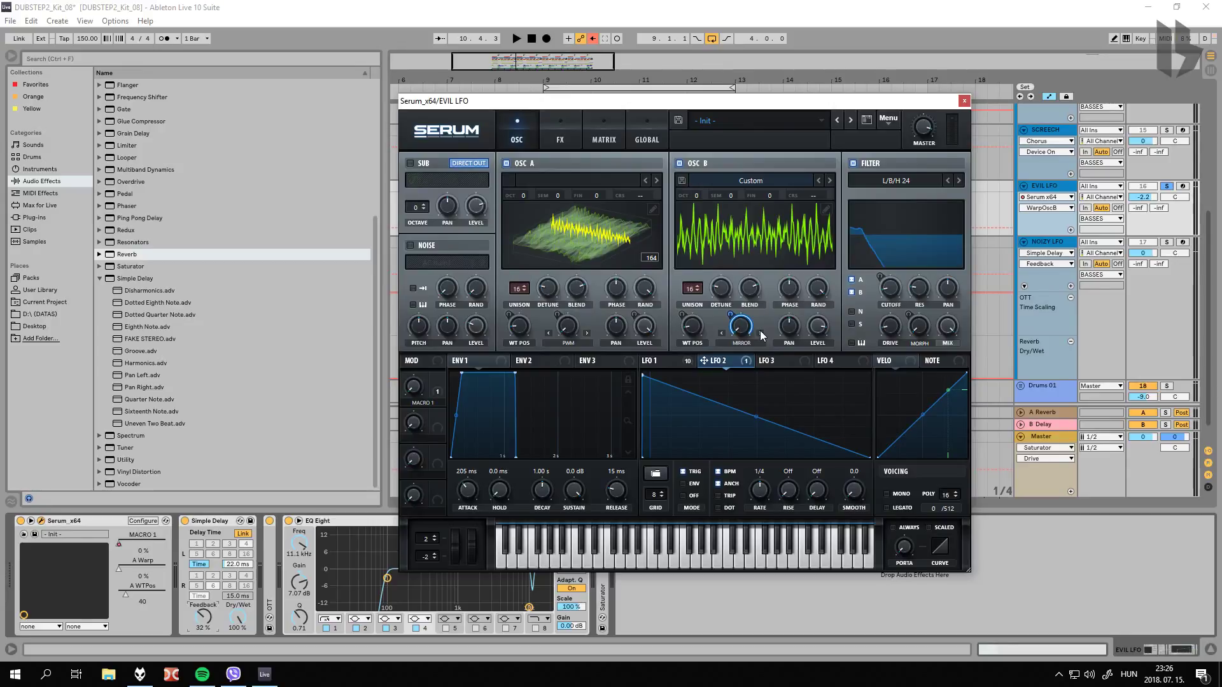
{"action": "left_click_drag", "start_coordinate": [740, 331], "coordinate": [735, 313]}
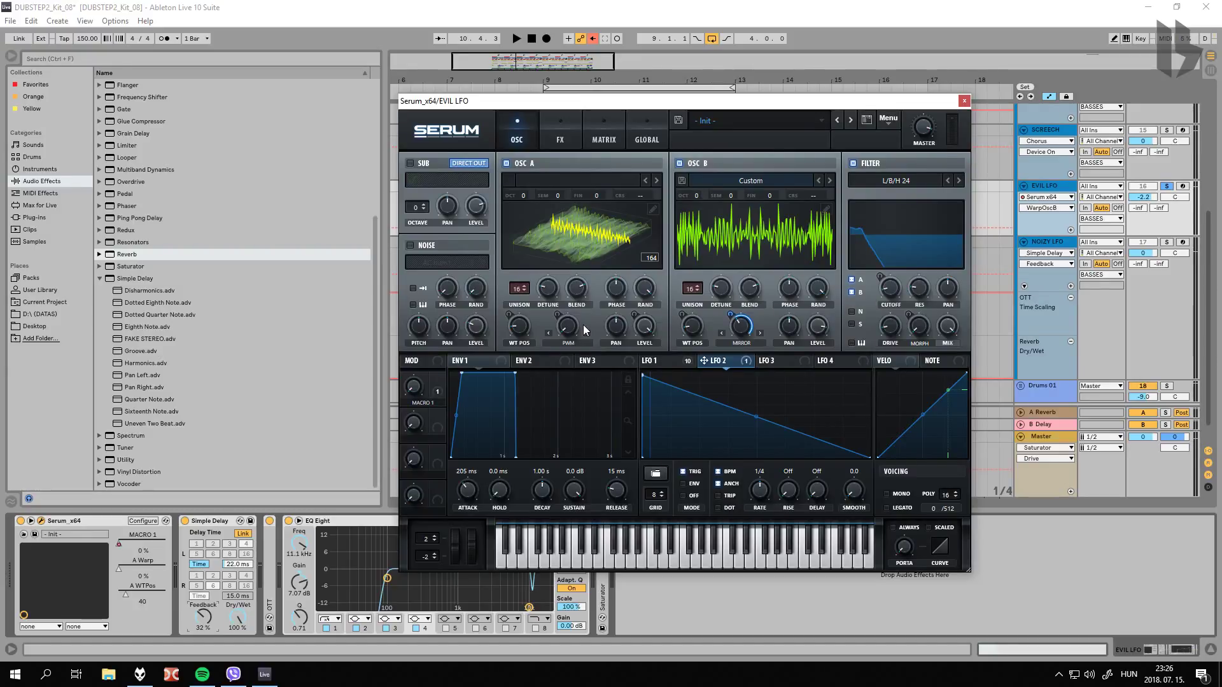
{"action": "left_click_drag", "start_coordinate": [739, 331], "coordinate": [747, 322]}
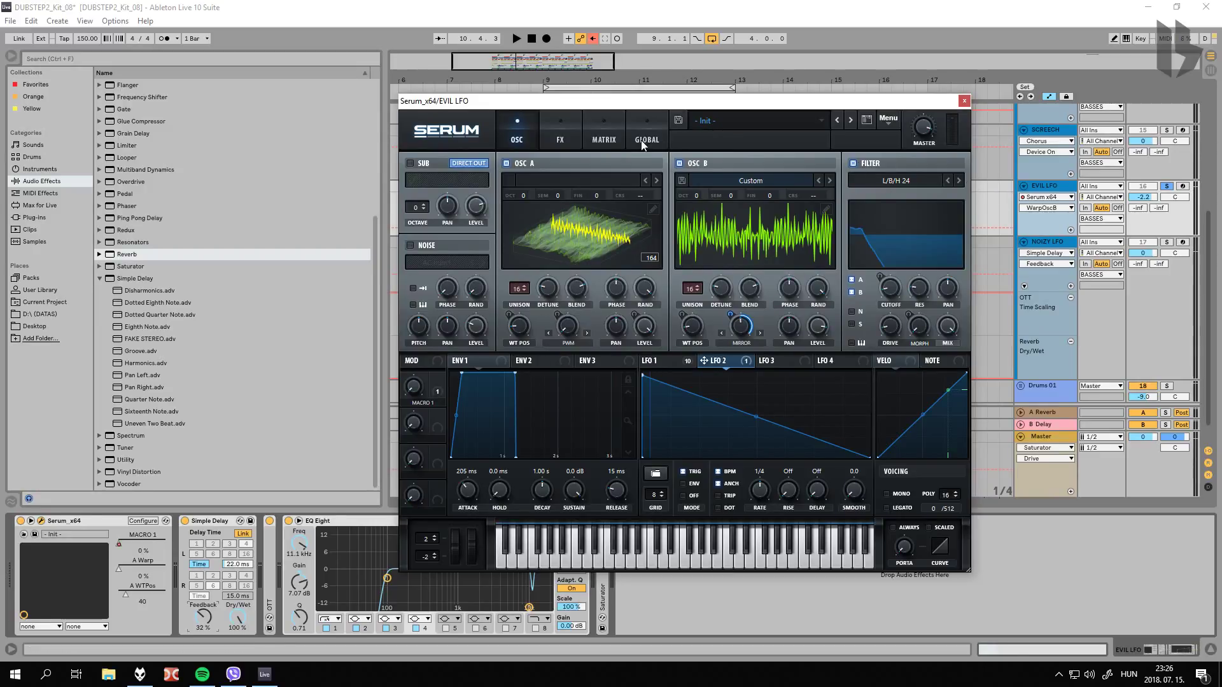
Step: Audition the loop with OSC B in Mirror mode, adjusting LFO 2's modulation of its Warp, and stop playback
{"action": "left_click", "coordinate": [553, 131]}
{"action": "left_click", "coordinate": [517, 129]}
{"action": "left_click", "coordinate": [757, 5]}
{"action": "key", "text": "space"}
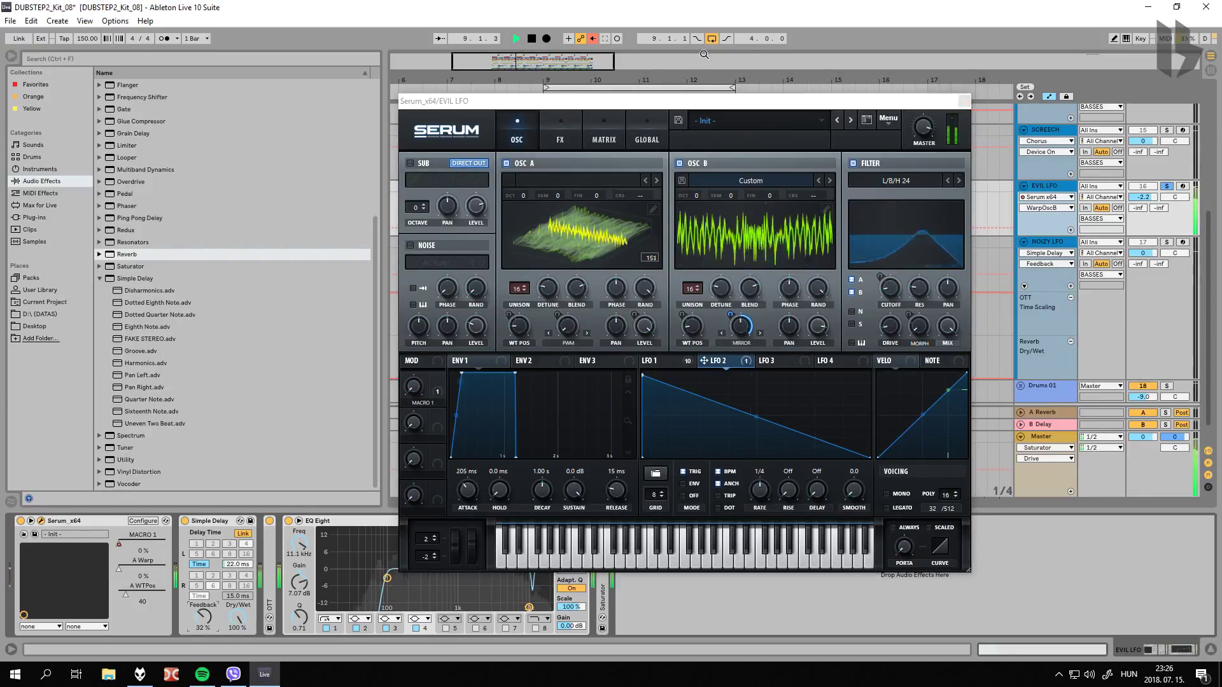
{"action": "left_click", "coordinate": [746, 355]}
{"action": "mouse_move", "coordinate": [746, 355]}
{"action": "left_mouse_down"}
{"action": "mouse_move", "coordinate": [758, 428]}
{"action": "mouse_move", "coordinate": [773, 345]}
{"action": "mouse_move", "coordinate": [742, 335]}
{"action": "left_mouse_up"}
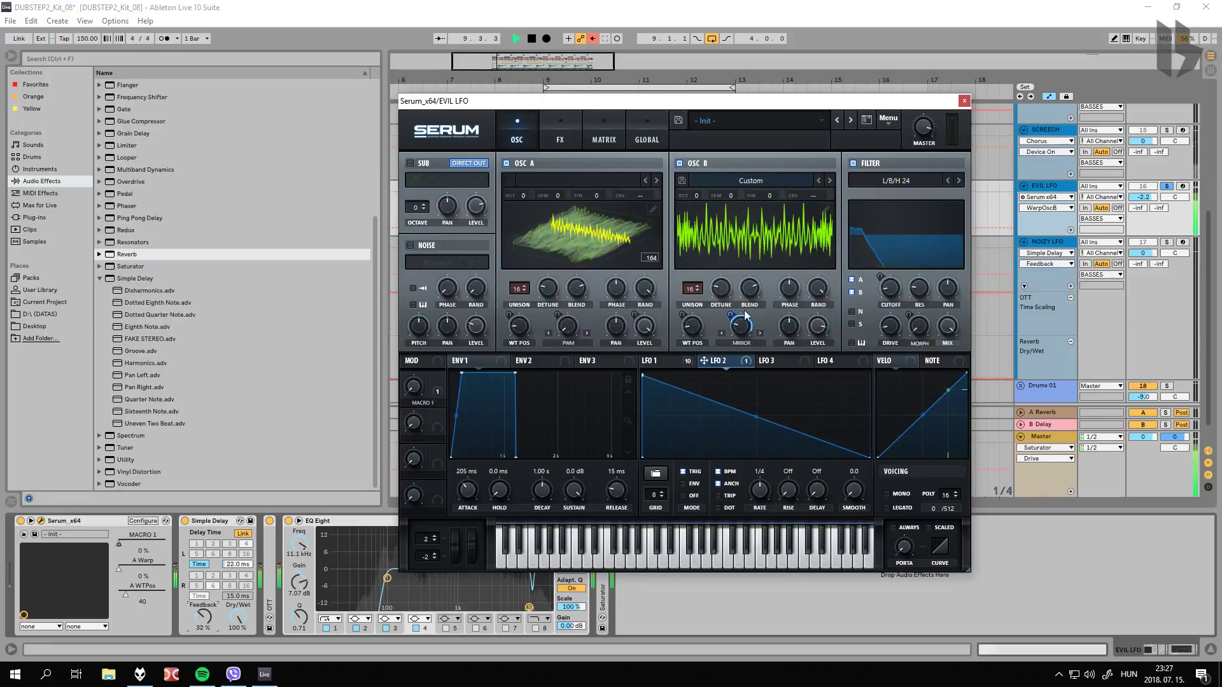
{"action": "key", "text": "space"}
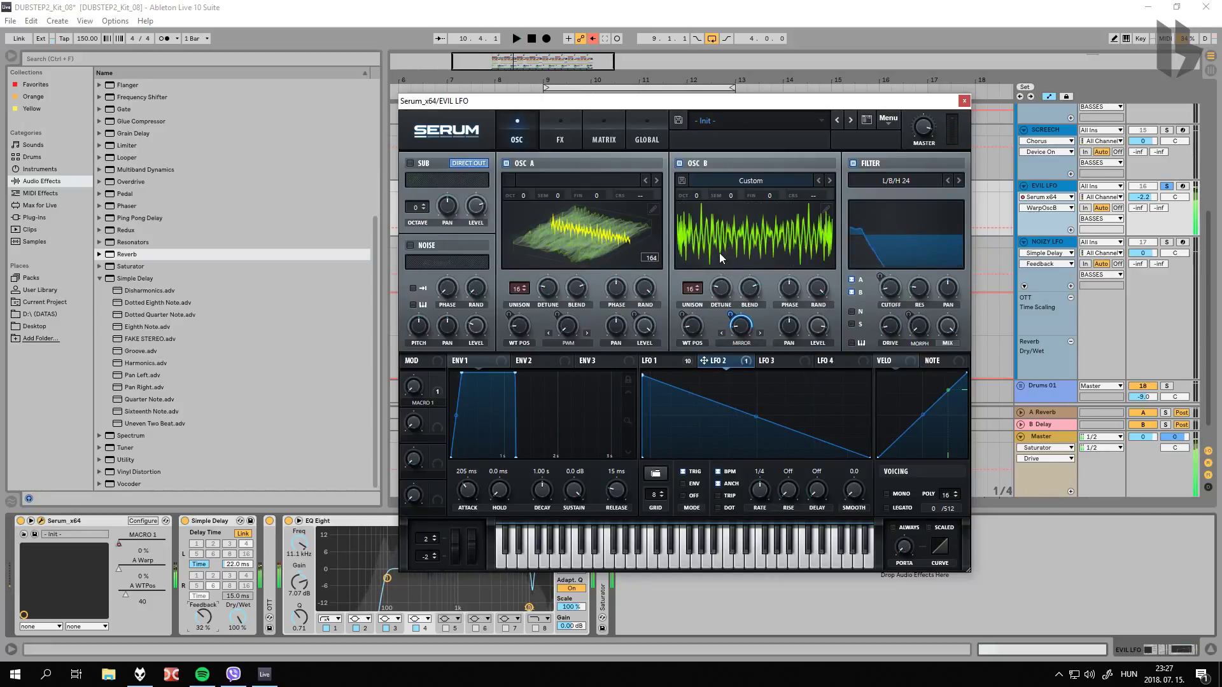
Step: Try OSC B's semitone tuning at +5 and +7, playing the loop with each setting
{"action": "left_click_drag", "start_coordinate": [734, 196], "coordinate": [739, 189]}
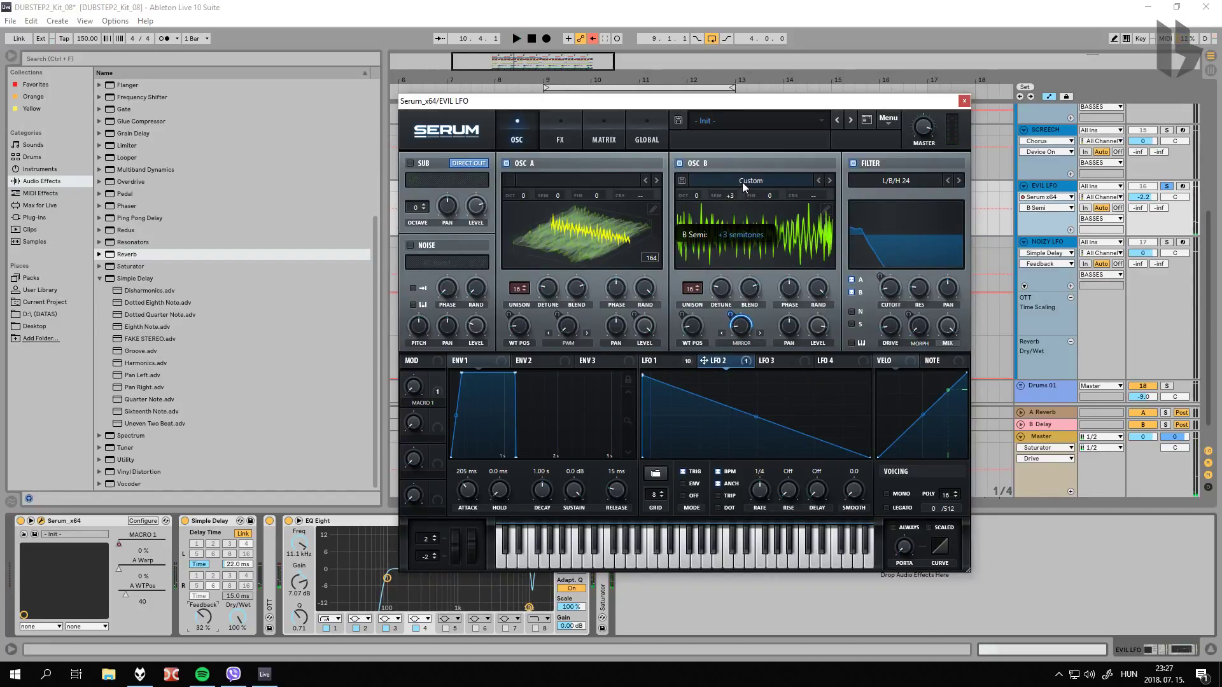
{"action": "key", "text": "space"}
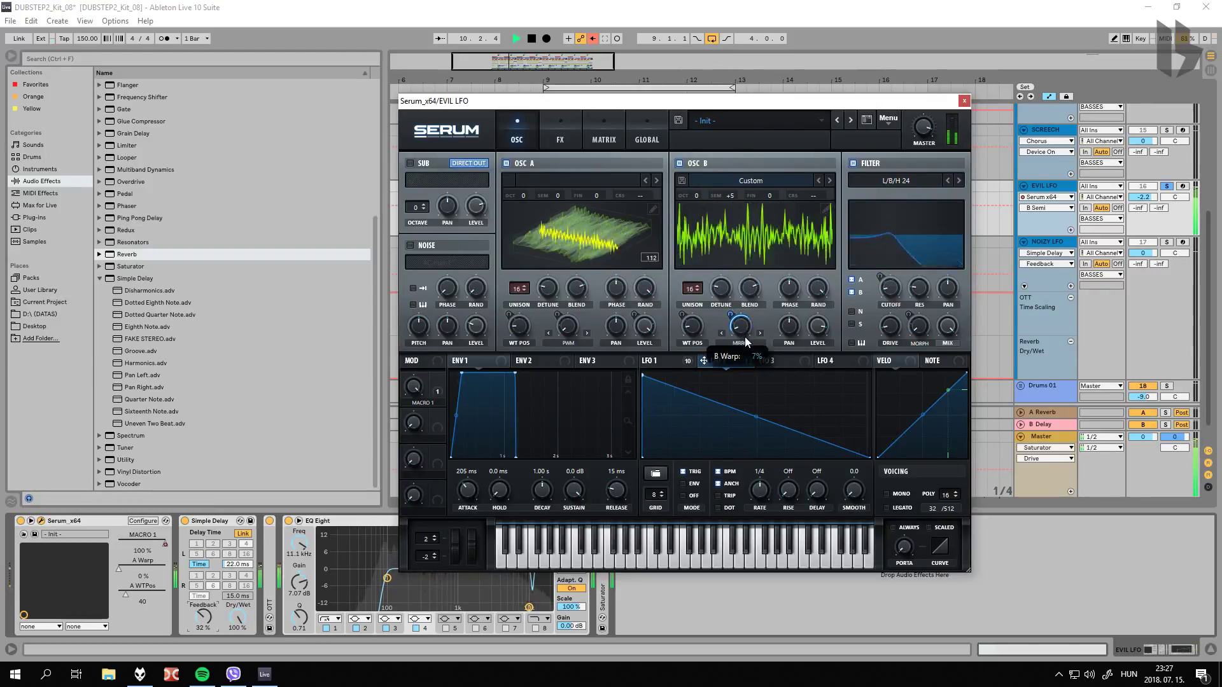
{"action": "key", "text": "space"}
{"action": "mouse_move", "coordinate": [735, 193]}
{"action": "left_mouse_down"}
{"action": "mouse_move", "coordinate": [743, 184]}
{"action": "mouse_move", "coordinate": [733, 200]}
{"action": "left_mouse_up"}
{"action": "key", "text": "space"}
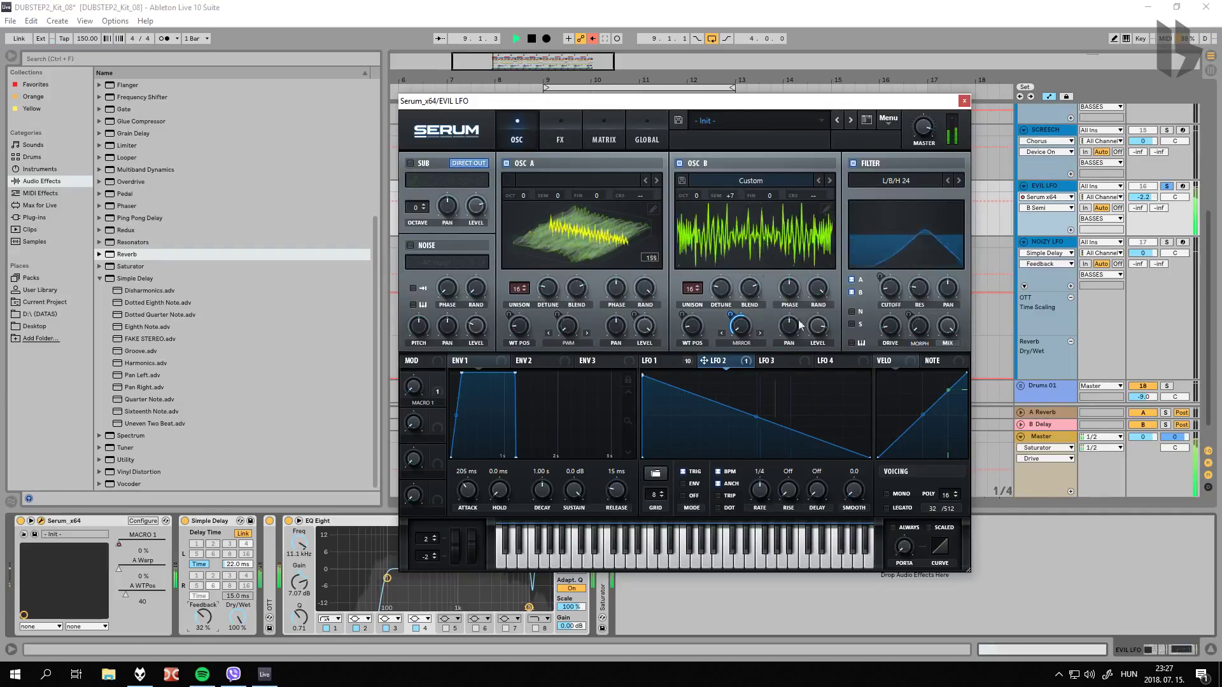
Step: Lower OSC B's level and increase LFO 2's modulation of its Warp during playback, and stop the loop
{"action": "left_click_drag", "start_coordinate": [817, 327], "coordinate": [819, 369]}
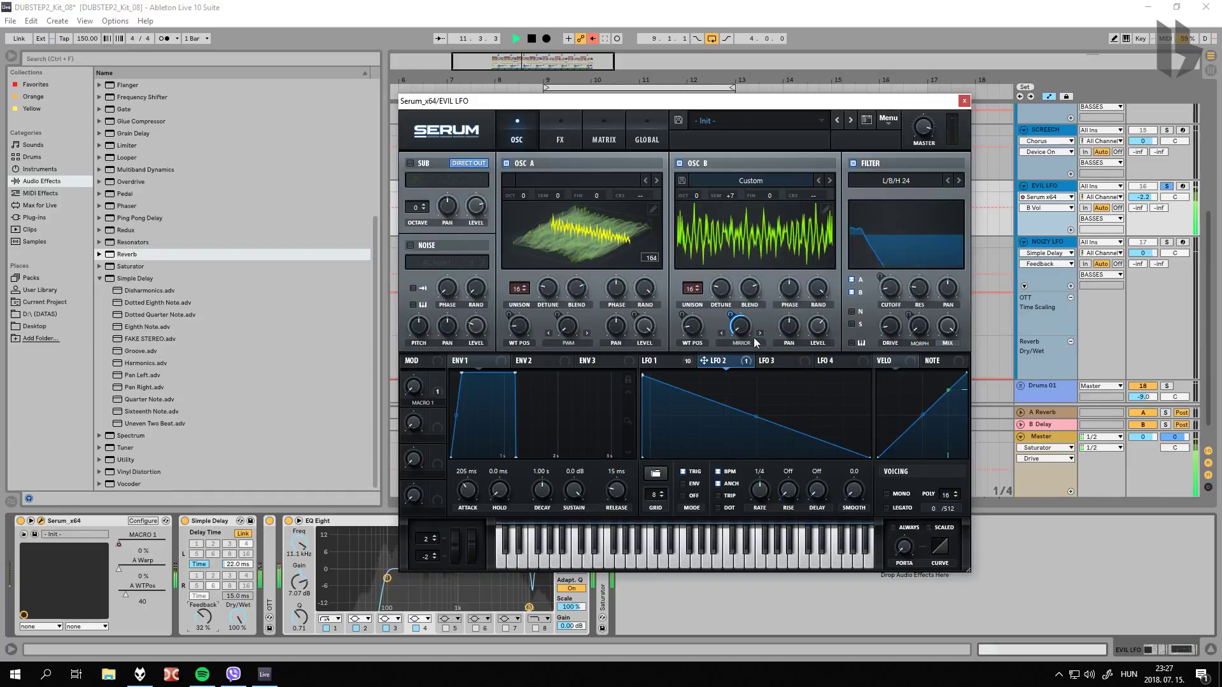
{"action": "left_click_drag", "start_coordinate": [752, 312], "coordinate": [762, 294]}
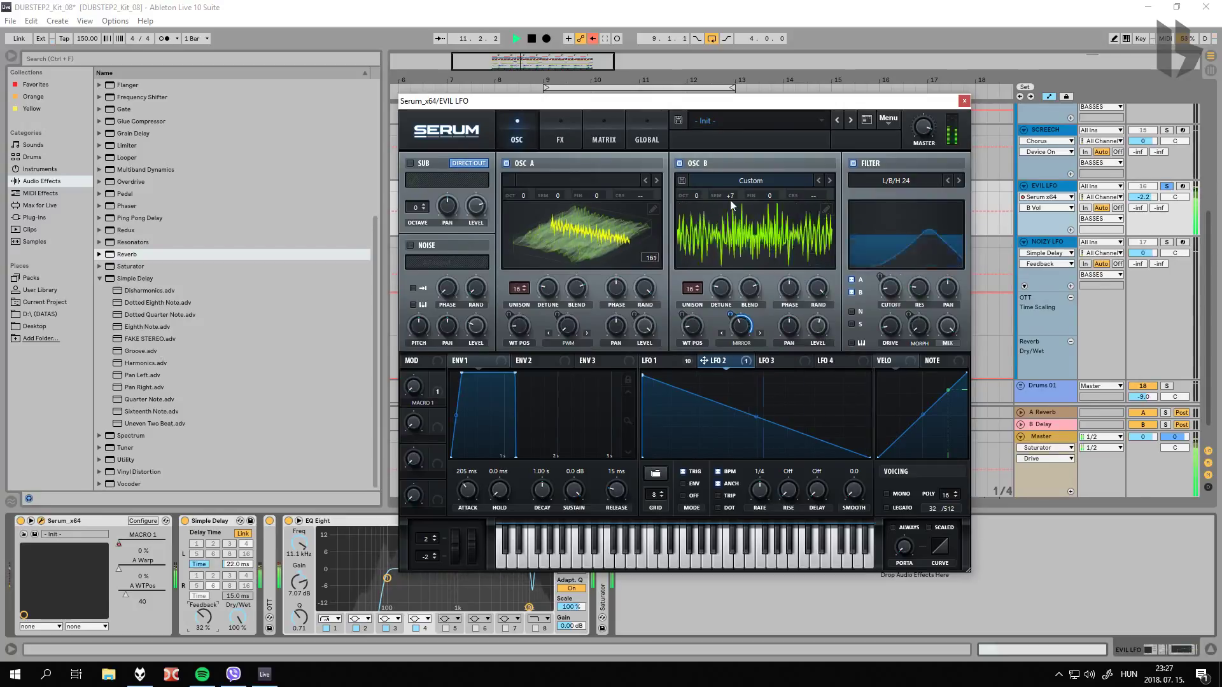
{"action": "key", "text": "space"}
Step: Reset OSC B's semitones to 0, set its level to 65%, and try an octave shift during playback
{"action": "left_click_drag", "start_coordinate": [731, 195], "coordinate": [738, 250]}
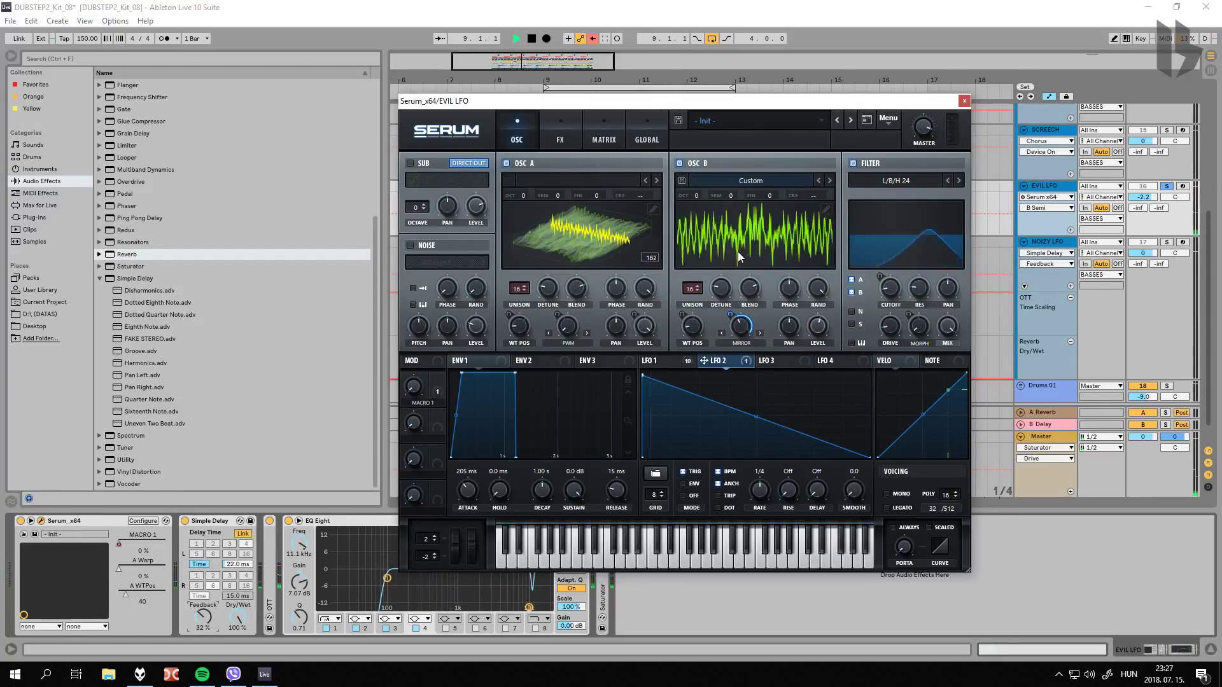
{"action": "key", "text": "space"}
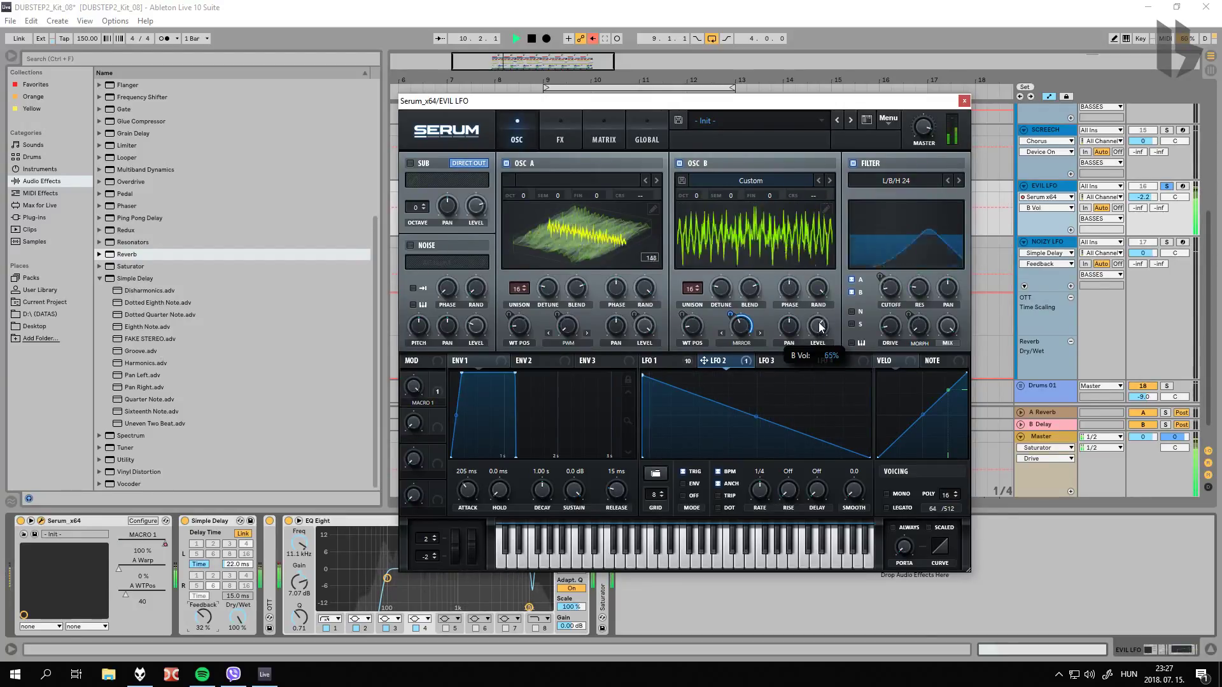
{"action": "mouse_move", "coordinate": [695, 194]}
{"action": "left_mouse_down"}
{"action": "mouse_move", "coordinate": [706, 163]}
{"action": "mouse_move", "coordinate": [706, 202]}
{"action": "left_mouse_up"}
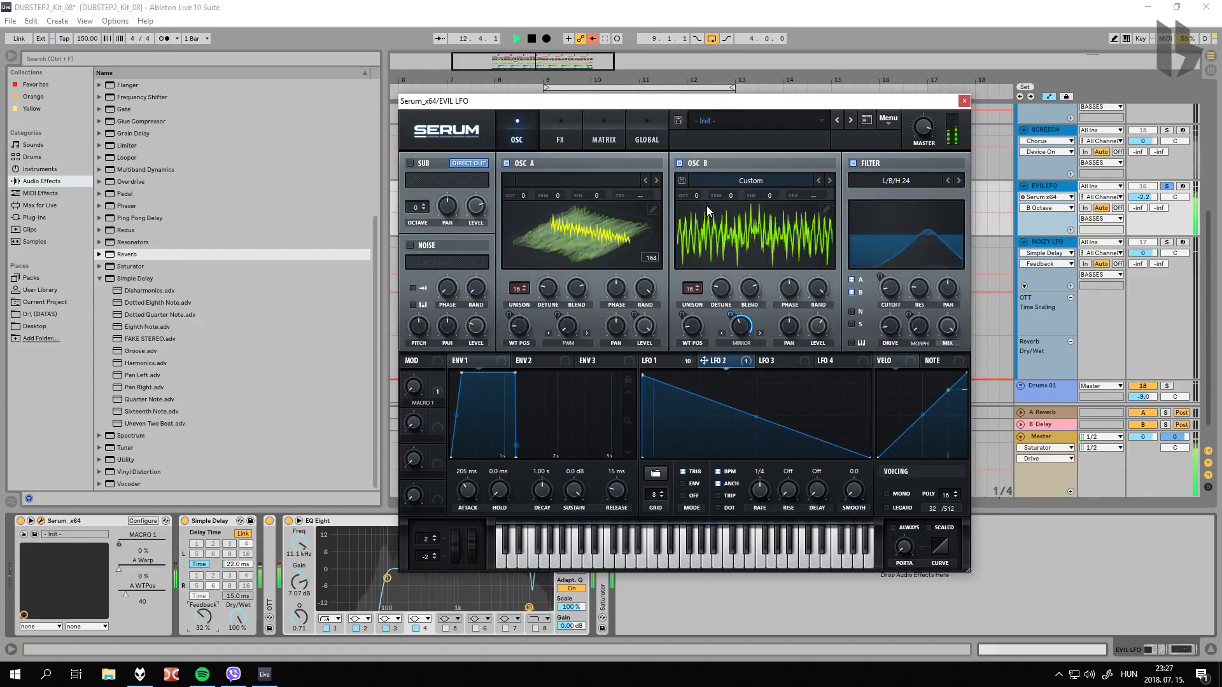
{"action": "key", "text": "space"}
Step: Close EVIL LFO's Serum window and hide the device view
{"action": "left_click", "coordinate": [545, 130]}
{"action": "left_click", "coordinate": [964, 101]}
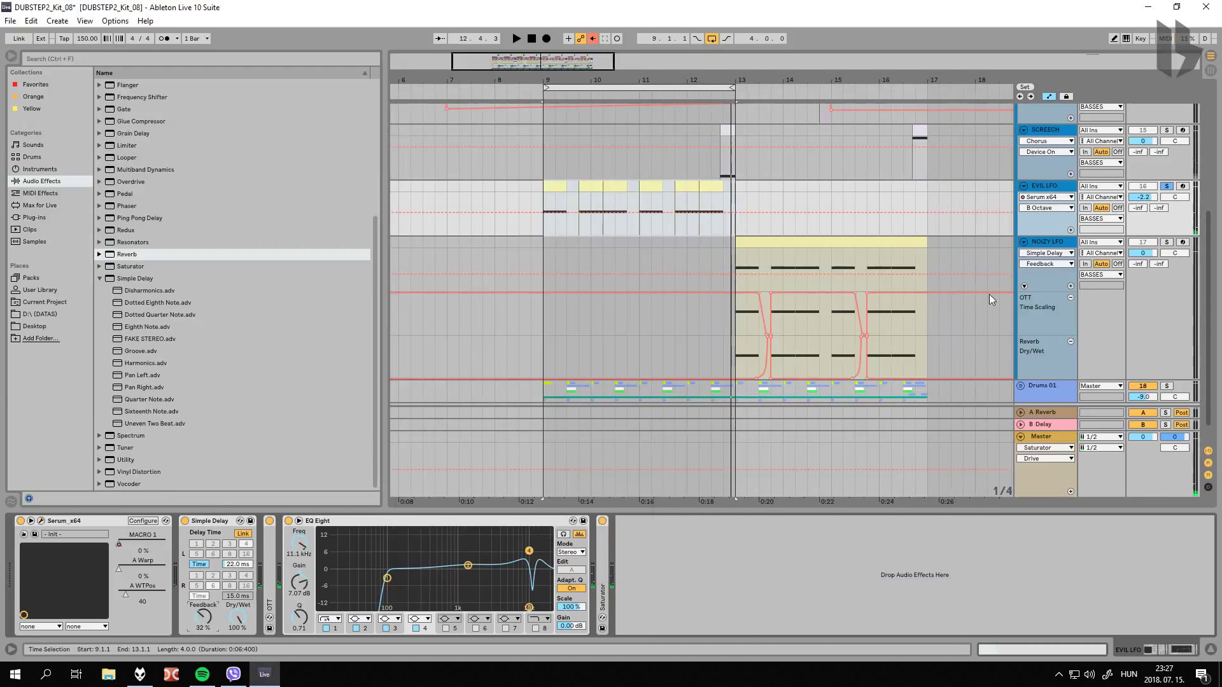
{"action": "left_click", "coordinate": [1211, 650]}
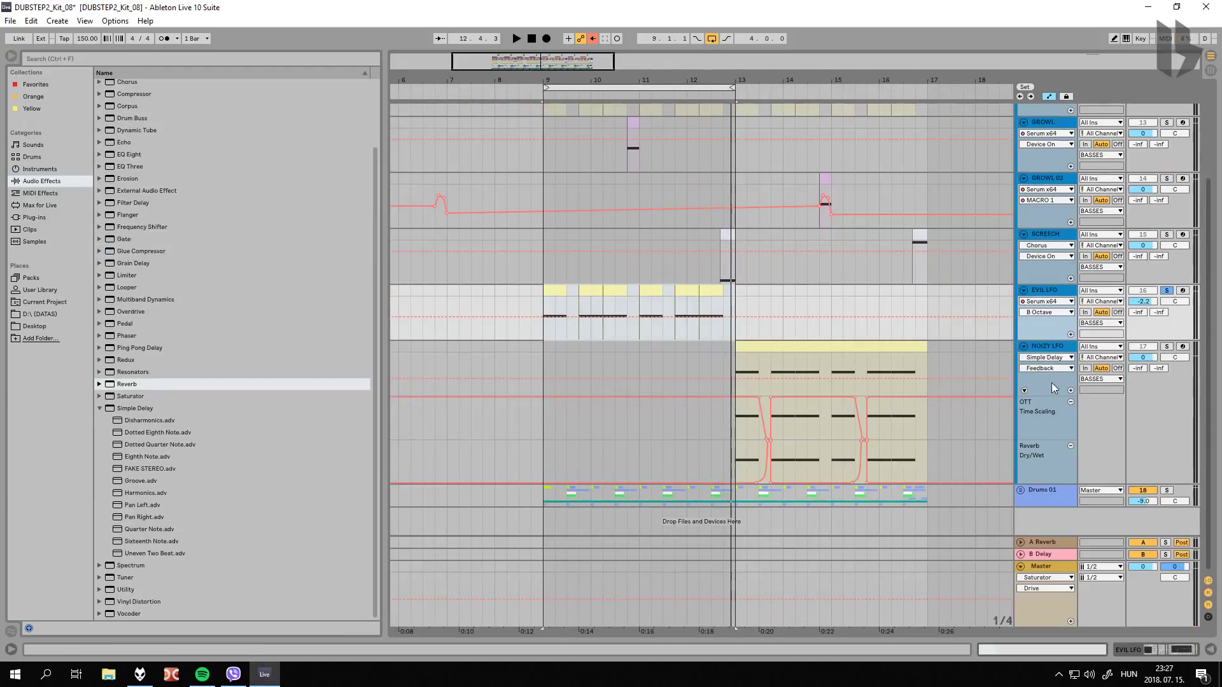
Step: Remove the OTT Time Scaling and Reverb Dry/Wet automation lanes from the NOIZY LFO track, and select that track
{"action": "left_click", "coordinate": [1071, 402]}
{"action": "left_click", "coordinate": [1071, 402]}
{"action": "left_click", "coordinate": [1033, 354]}
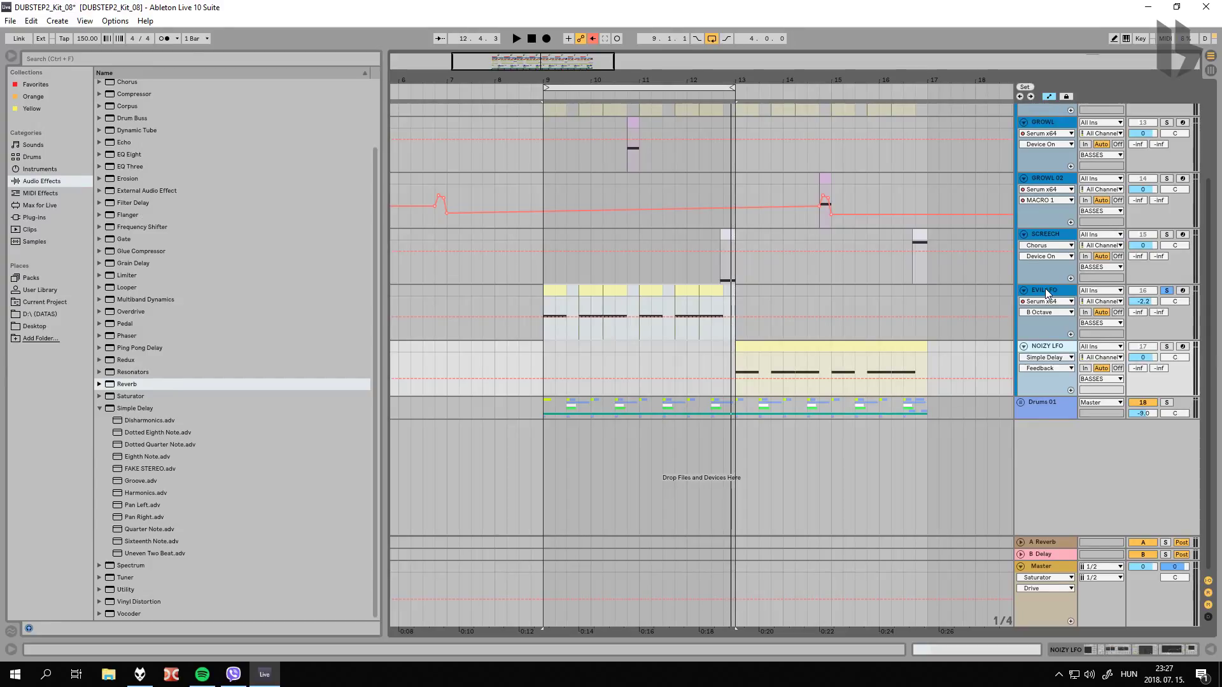
Step: Show the NOIZY LFO track's devices, look over its Serum patch, and close the Serum window
{"action": "scroll", "coordinate": [1045, 265], "scroll_direction": "up", "scroll_amount": 3}
{"action": "scroll", "coordinate": [1043, 263], "scroll_direction": "up", "scroll_amount": 1}
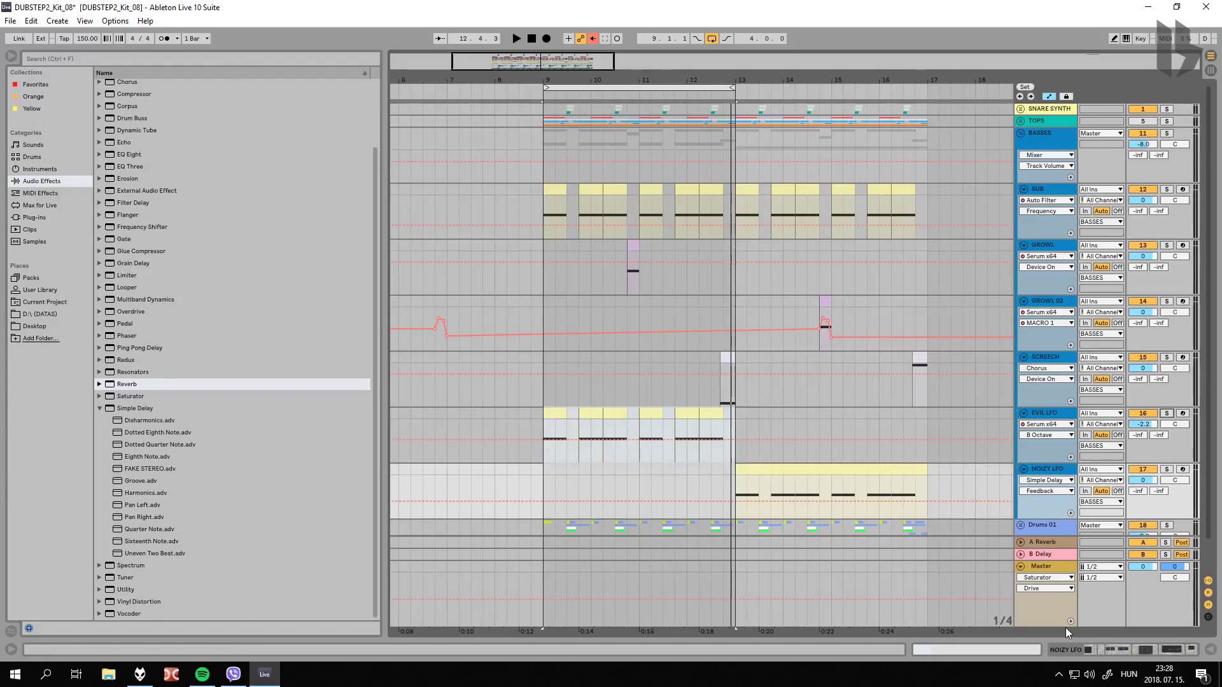
{"action": "double_click", "coordinate": [1047, 471]}
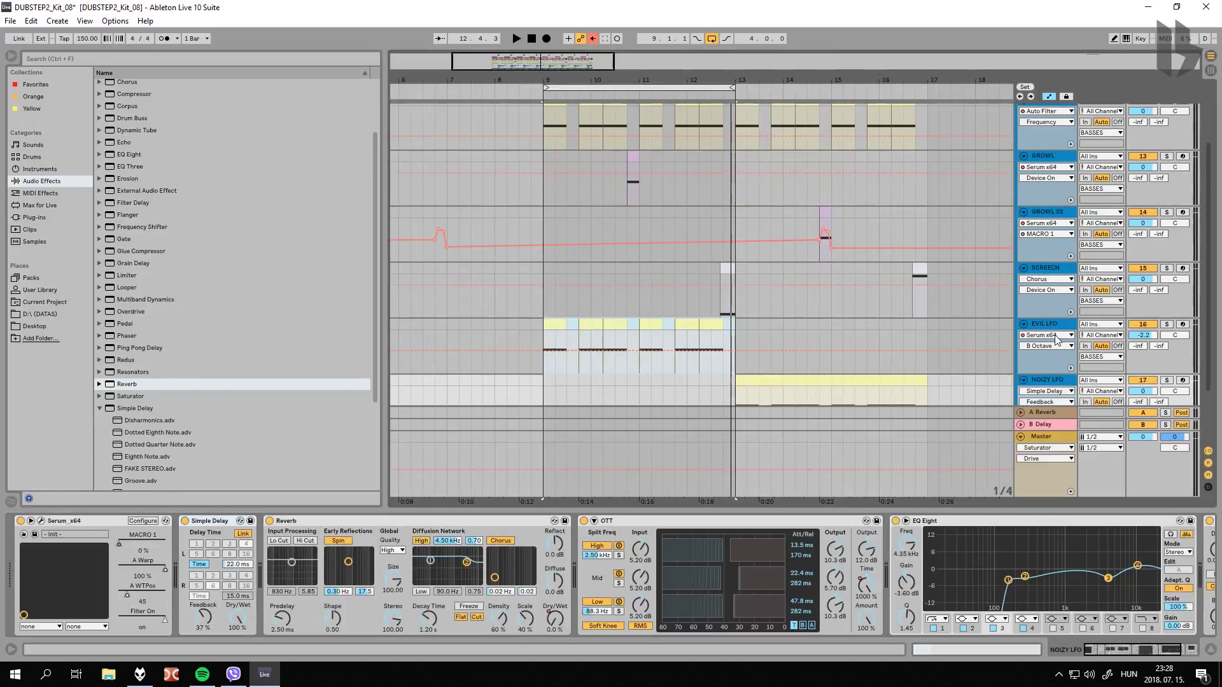
{"action": "left_click", "coordinate": [41, 521]}
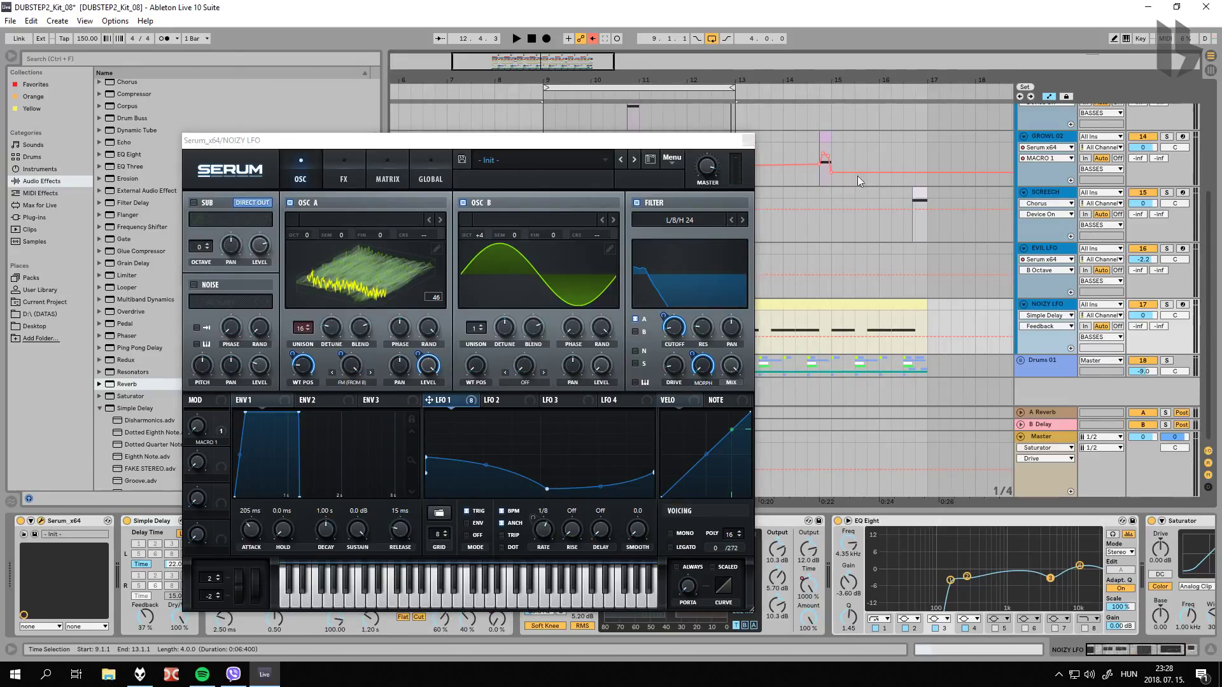
{"action": "left_click", "coordinate": [748, 140]}
Step: Reopen the EVIL LFO track's Serum patch and move its window clear of the track's clips
{"action": "left_click", "coordinate": [1060, 249]}
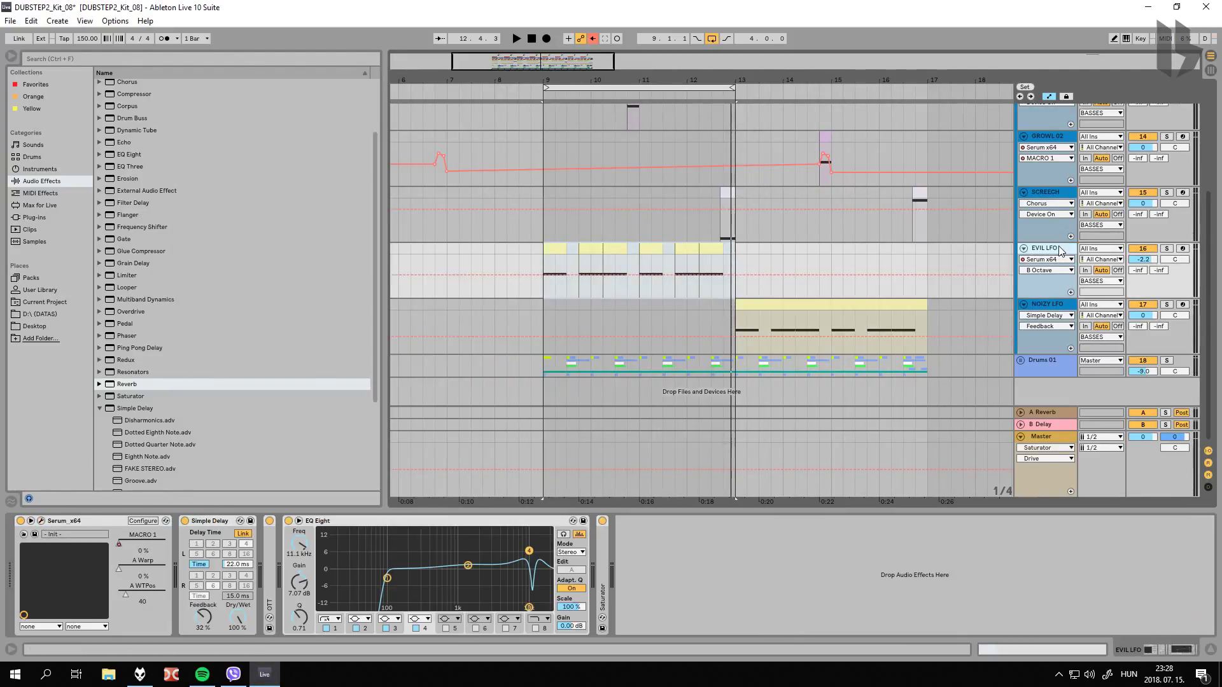
{"action": "left_click", "coordinate": [41, 520]}
{"action": "left_click_drag", "start_coordinate": [667, 106], "coordinate": [835, 158]}
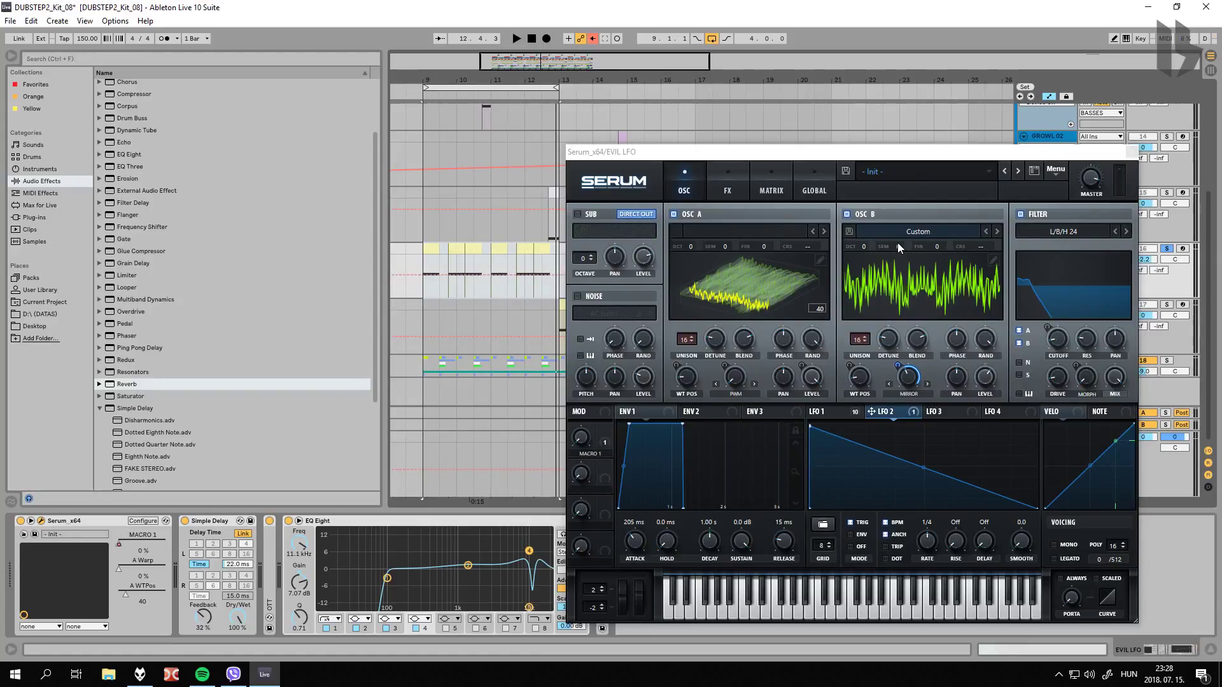
Step: Turn OSC B's warp mode off and raise its semitone tuning to +7 while auditioning the loop
{"action": "key", "text": "space"}
{"action": "left_click_drag", "start_coordinate": [898, 242], "coordinate": [896, 267]}
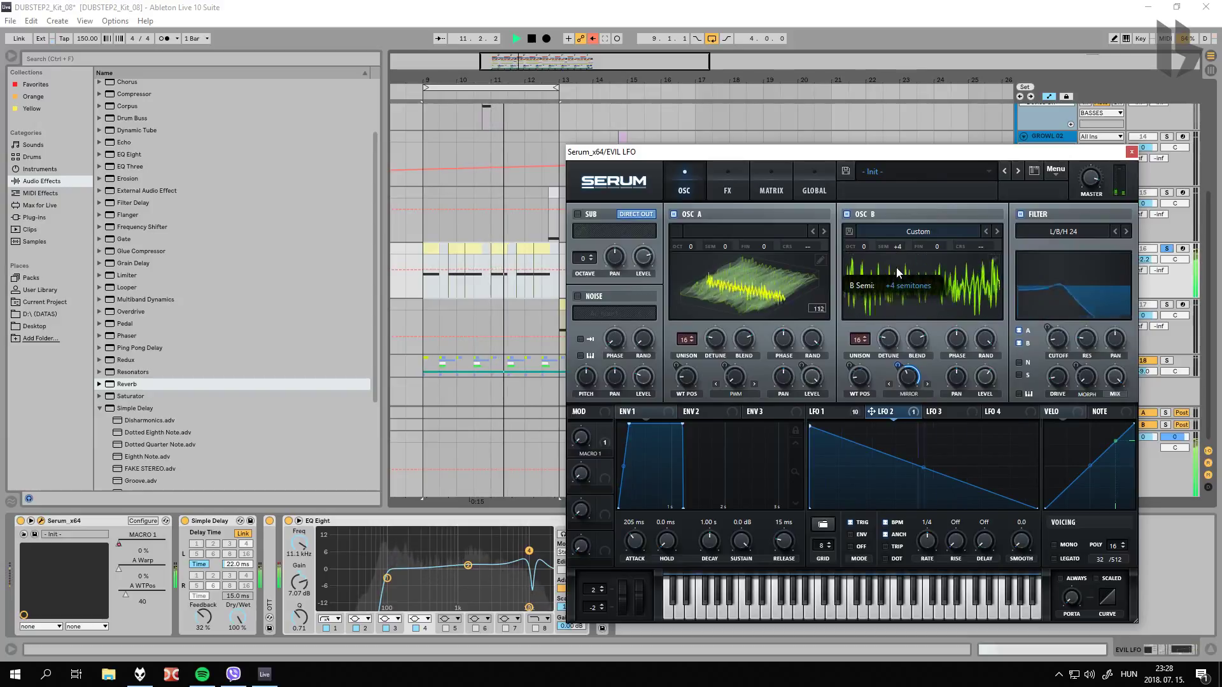
{"action": "left_click", "coordinate": [908, 393]}
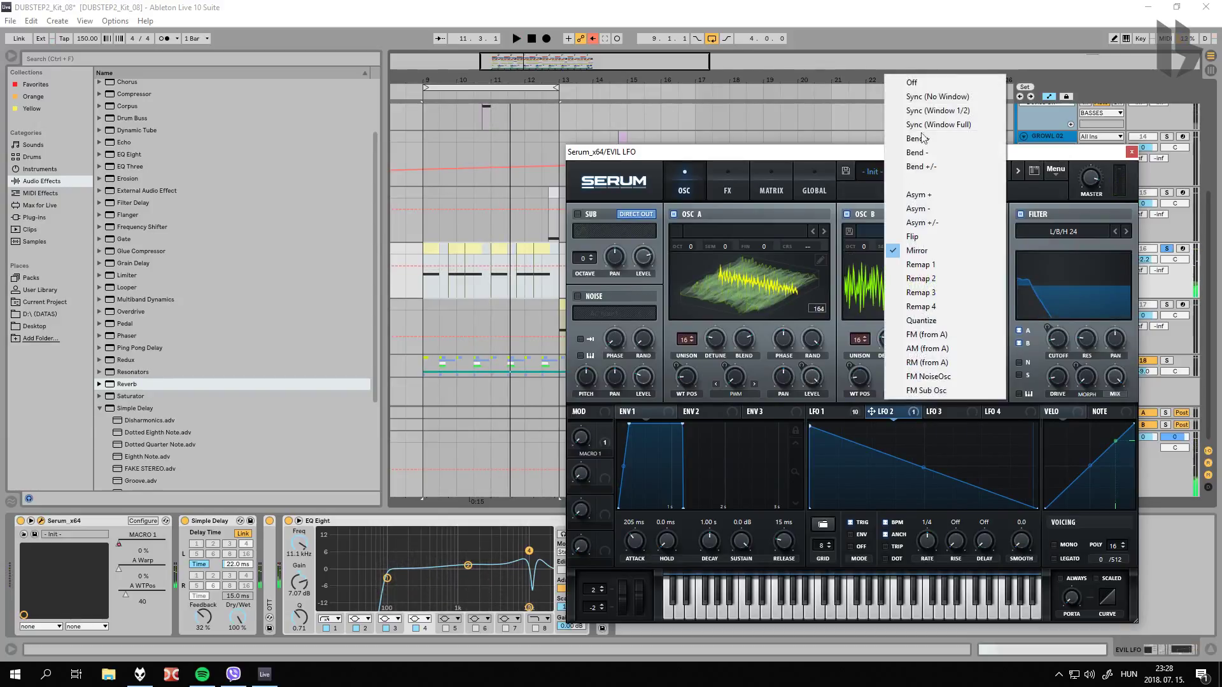
{"action": "left_click", "coordinate": [915, 82]}
{"action": "key", "text": "space"}
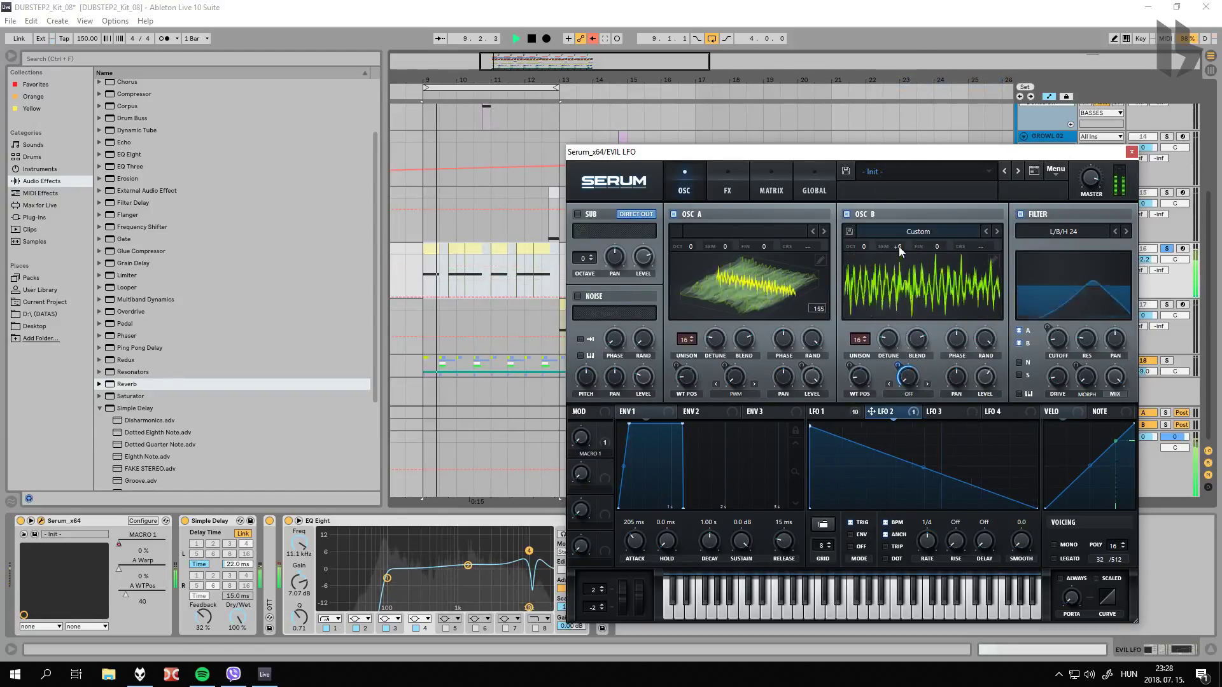
{"action": "left_click_drag", "start_coordinate": [899, 246], "coordinate": [903, 243]}
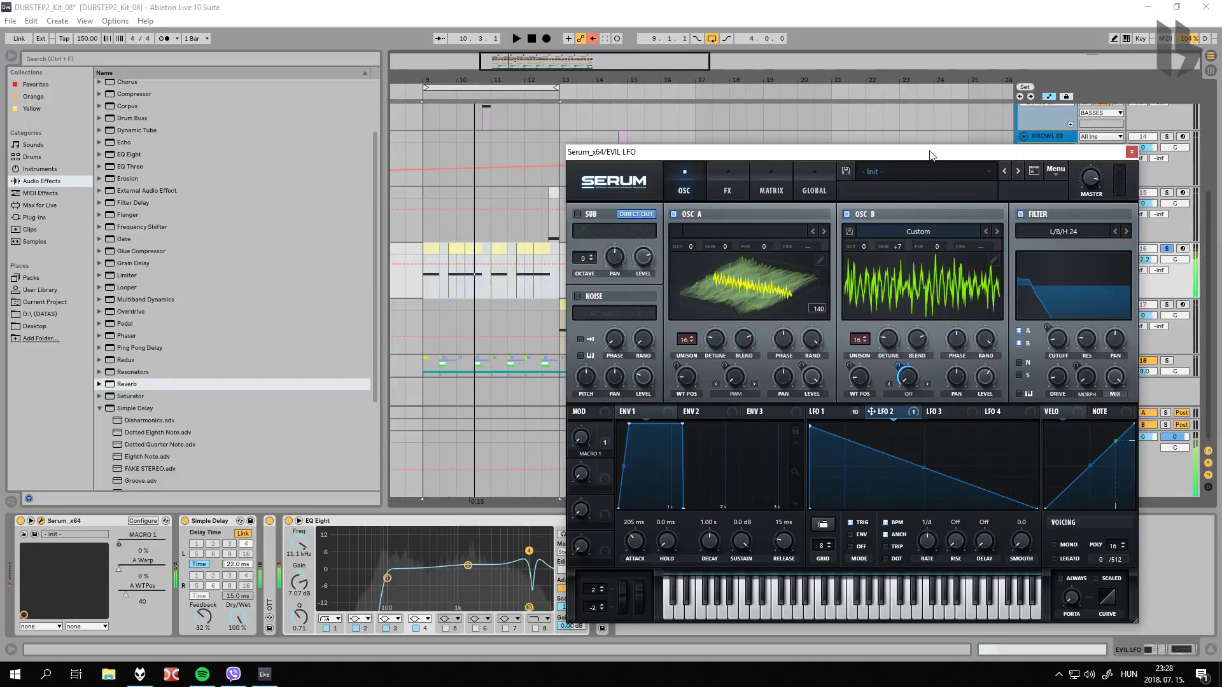
{"action": "key", "text": "space"}
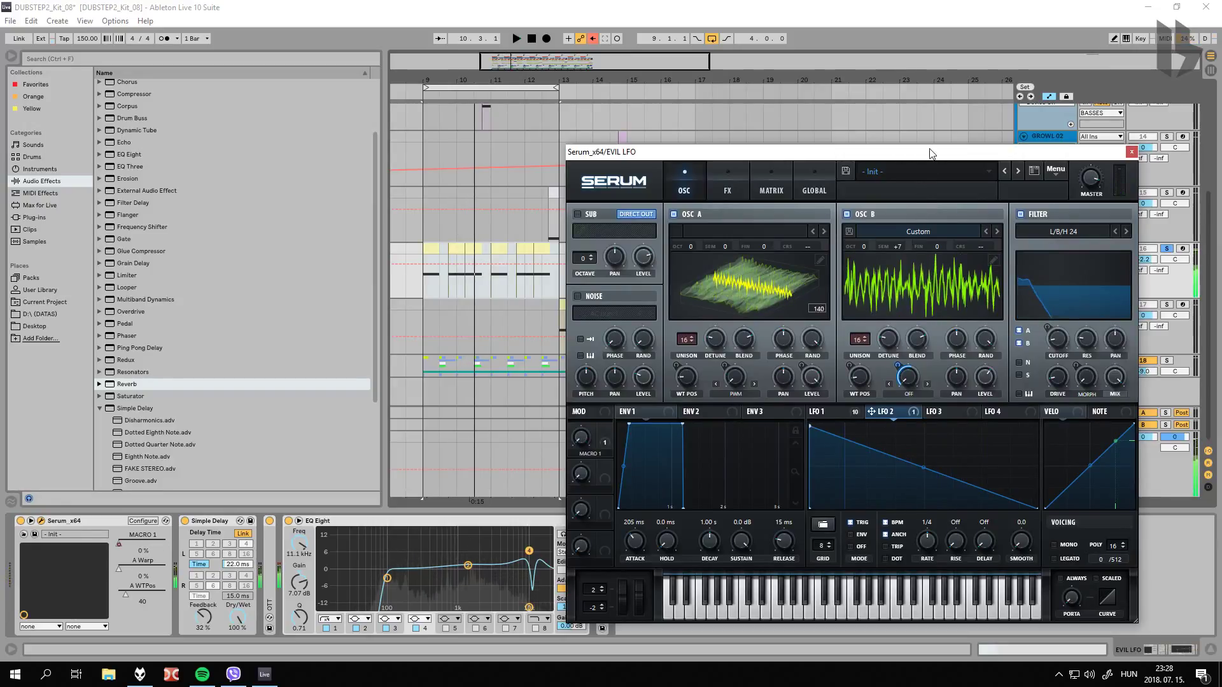
Step: Look over the effects in EVIL LFO's Serum patch while briefly auditioning the loop
{"action": "left_click", "coordinate": [732, 179]}
{"action": "key", "text": "space"}
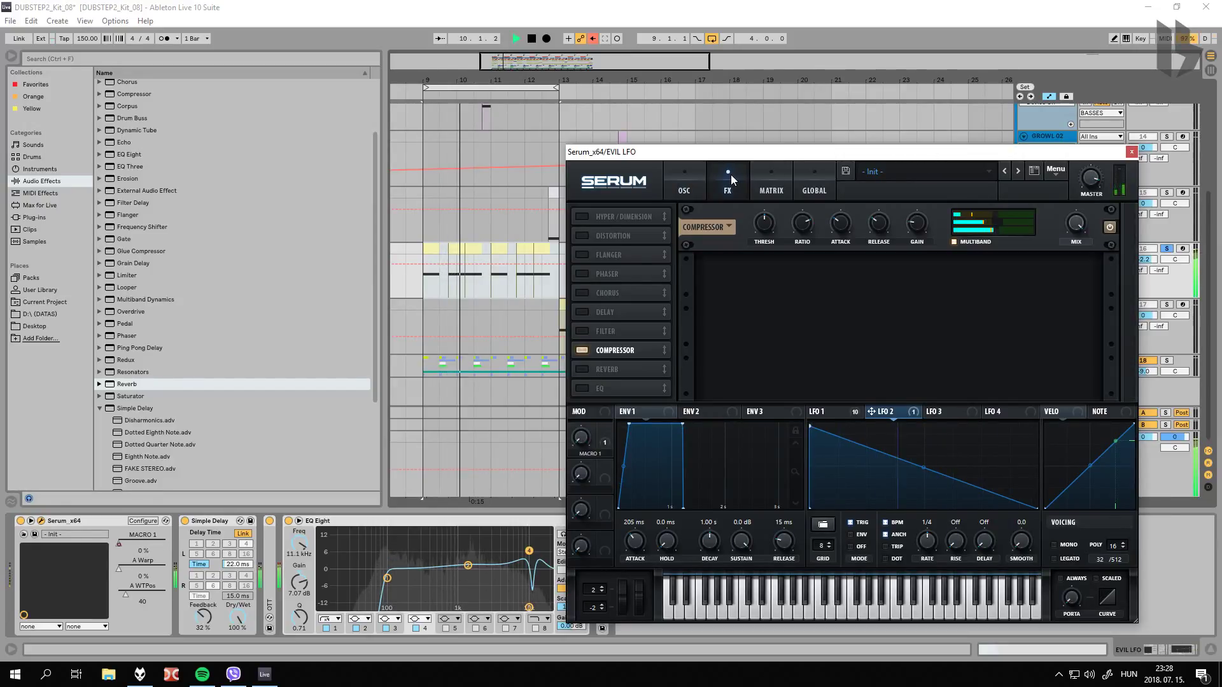
{"action": "key", "text": "space"}
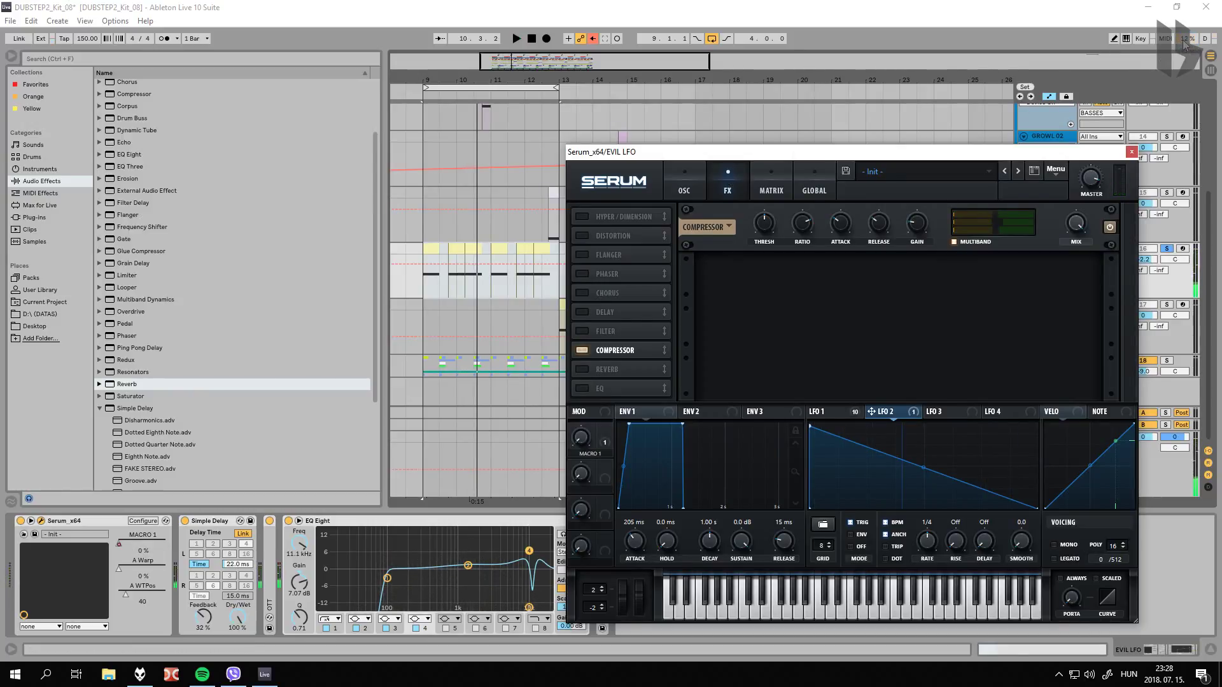
Step: Hide the track's device chain, reposition the Serum window over the arrangement, and return to the patch's oscillators
{"action": "left_click_drag", "start_coordinate": [1049, 154], "coordinate": [681, 220]}
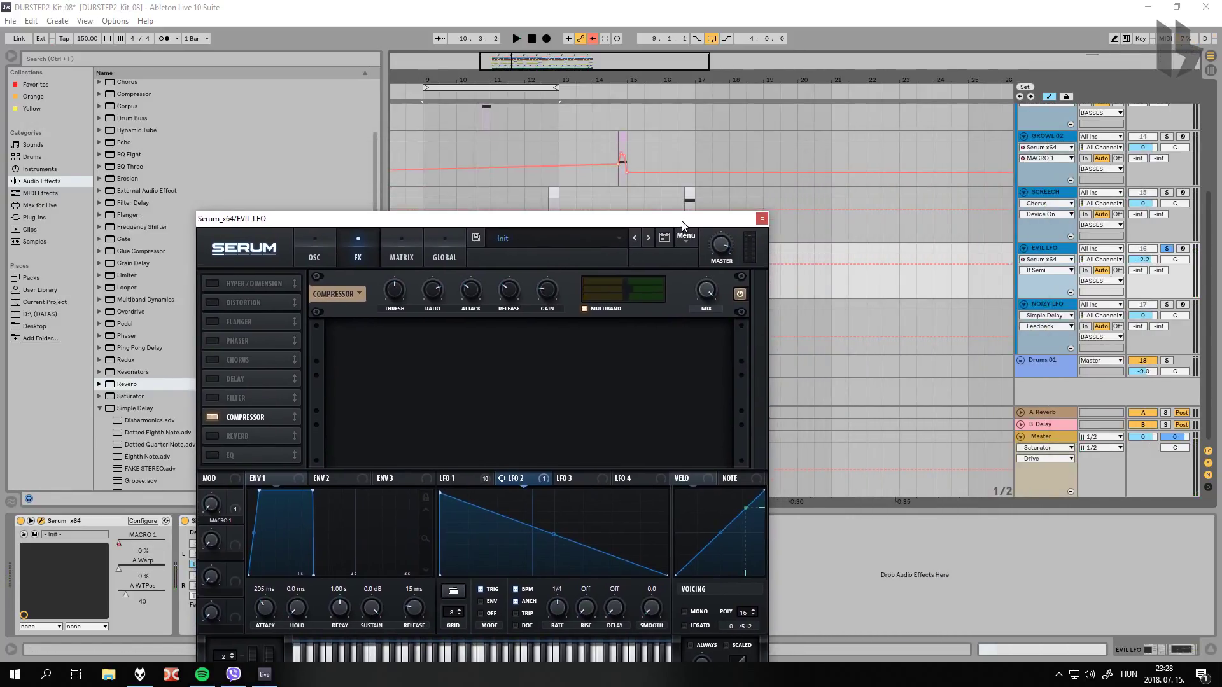
{"action": "left_click", "coordinate": [1203, 654]}
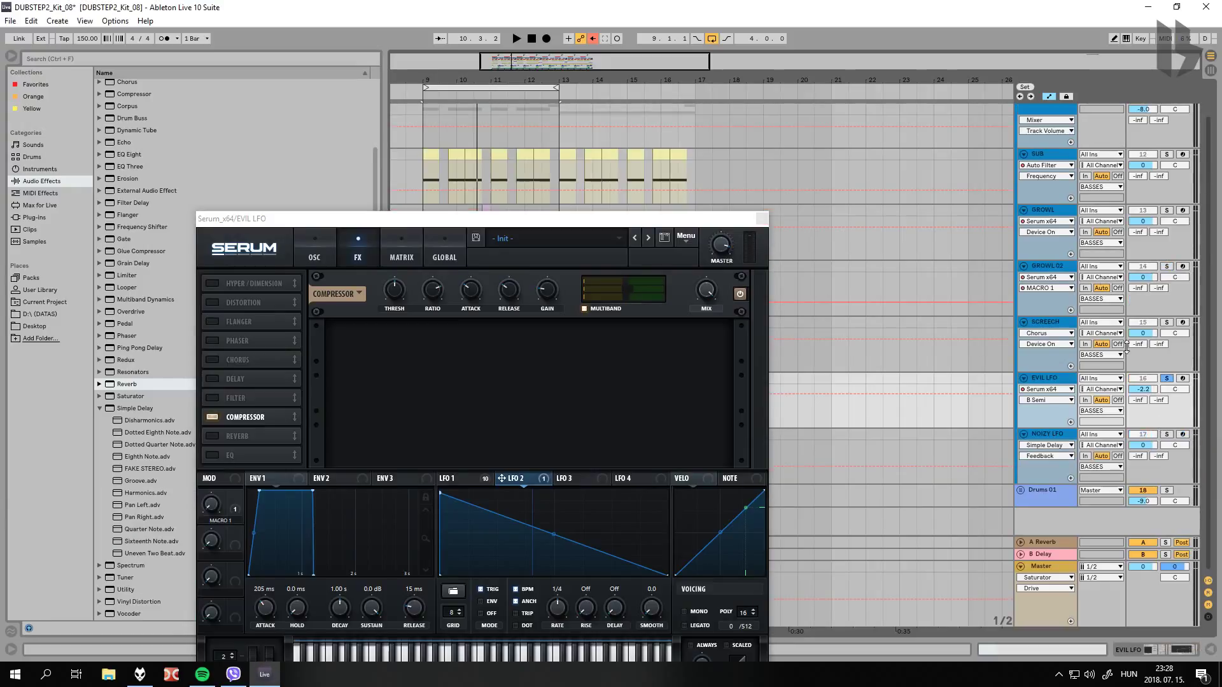
{"action": "left_click_drag", "start_coordinate": [643, 226], "coordinate": [777, 111]}
{"action": "left_click", "coordinate": [461, 129]}
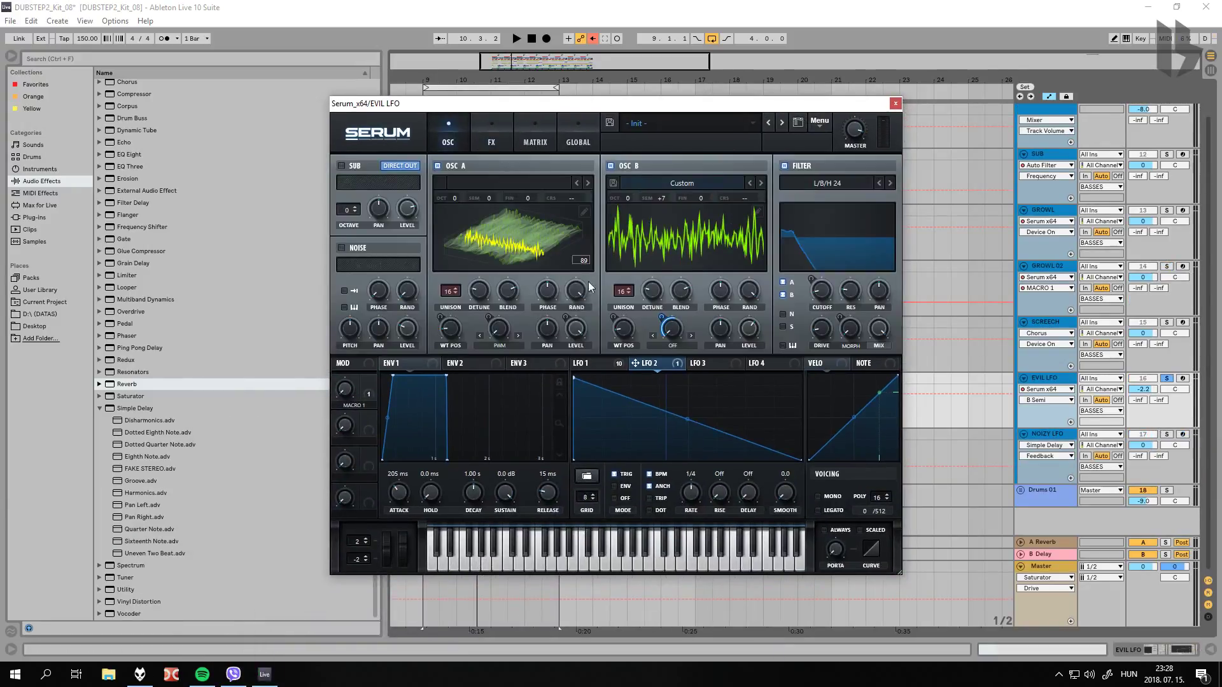
Step: Reduce the unison of both OSC A and OSC B to 7 voices
{"action": "left_click_drag", "start_coordinate": [623, 291], "coordinate": [627, 308]}
{"action": "left_click_drag", "start_coordinate": [450, 291], "coordinate": [452, 335]}
{"action": "left_click_drag", "start_coordinate": [616, 295], "coordinate": [625, 342]}
{"action": "left_click", "coordinate": [455, 288]}
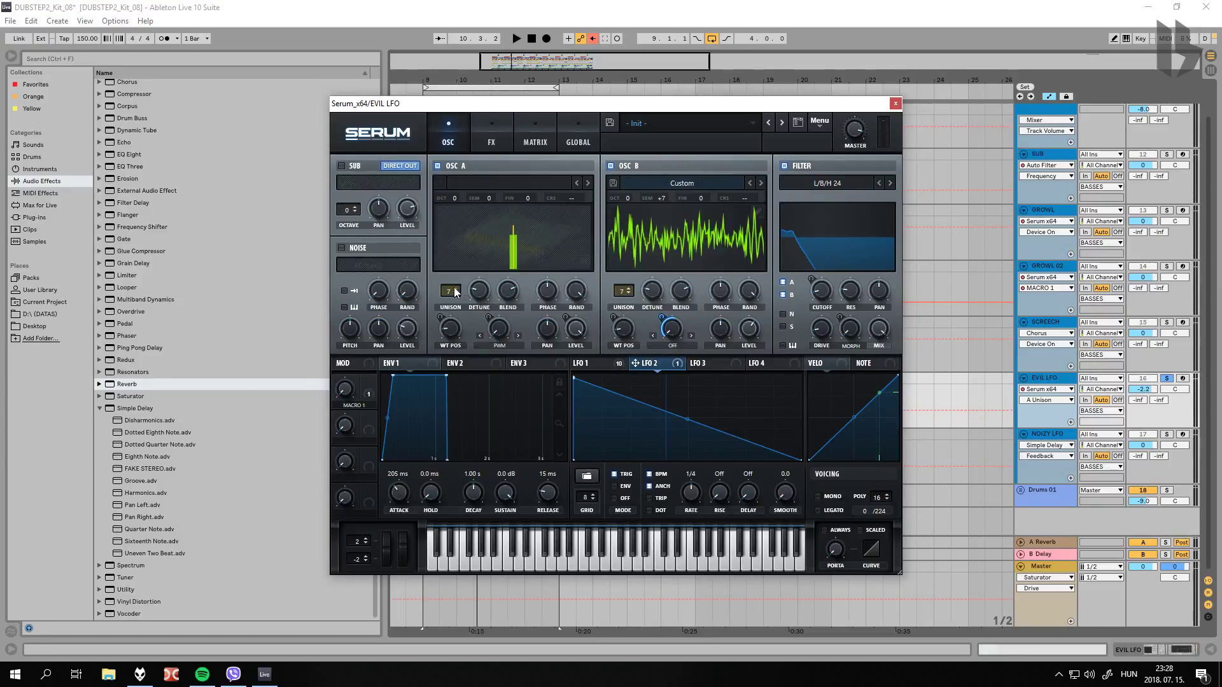
{"action": "left_click", "coordinate": [816, 6]}
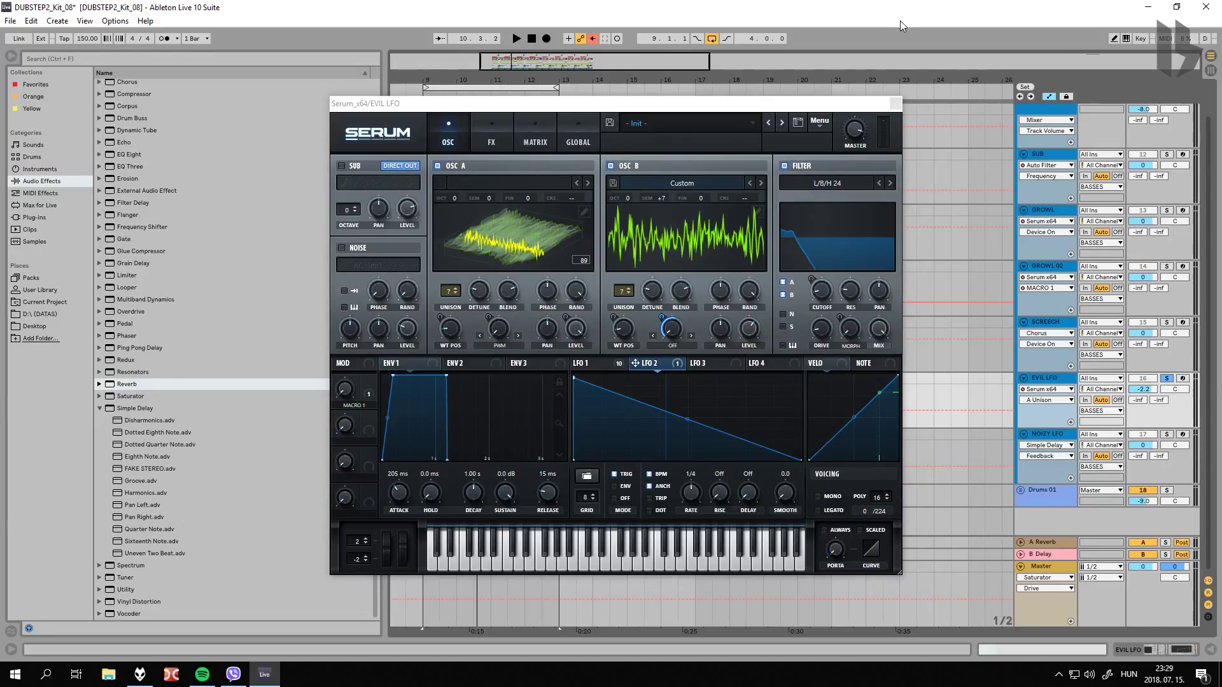
Step: Play the loop and compare OSC B at 0 semitones with its +7 semitone tuning
{"action": "key", "text": "space"}
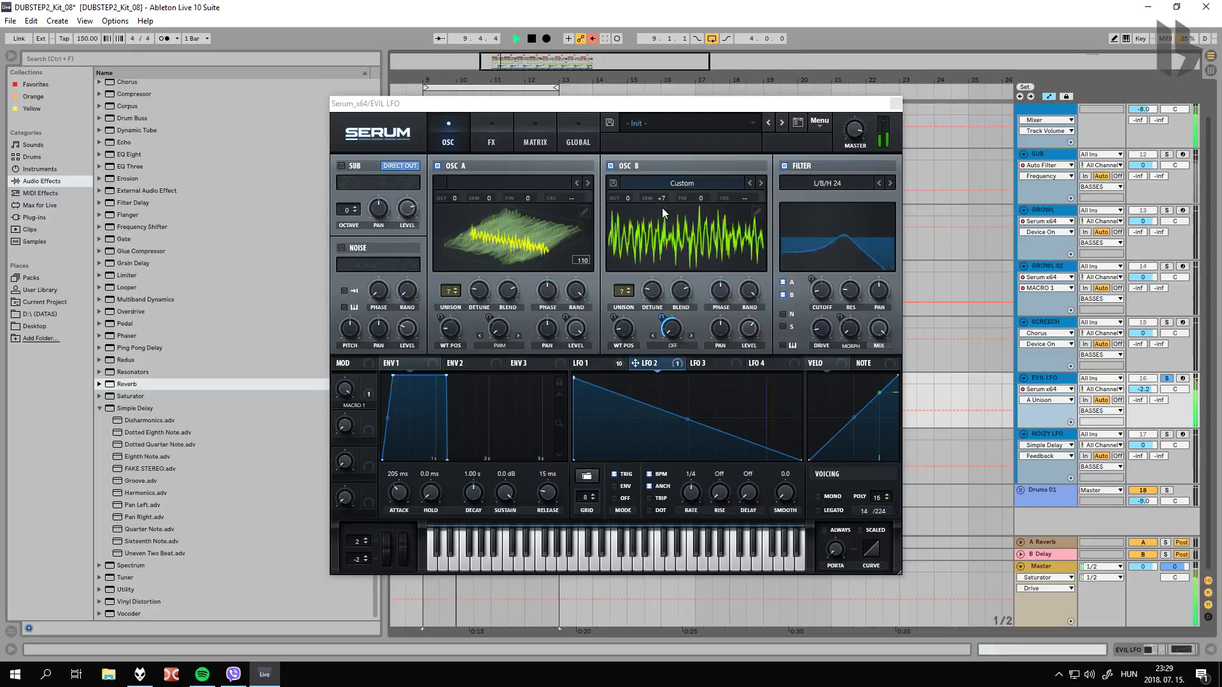
{"action": "left_click_drag", "start_coordinate": [659, 200], "coordinate": [662, 252]}
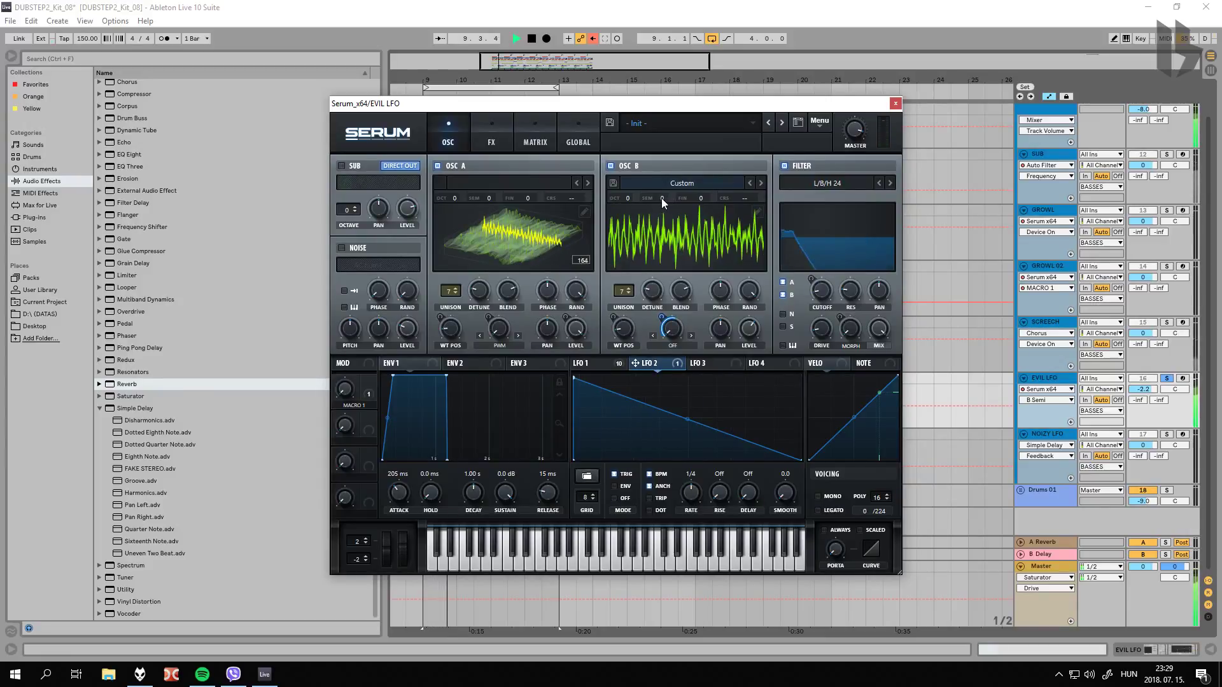
{"action": "left_click_drag", "start_coordinate": [662, 203], "coordinate": [677, 169]}
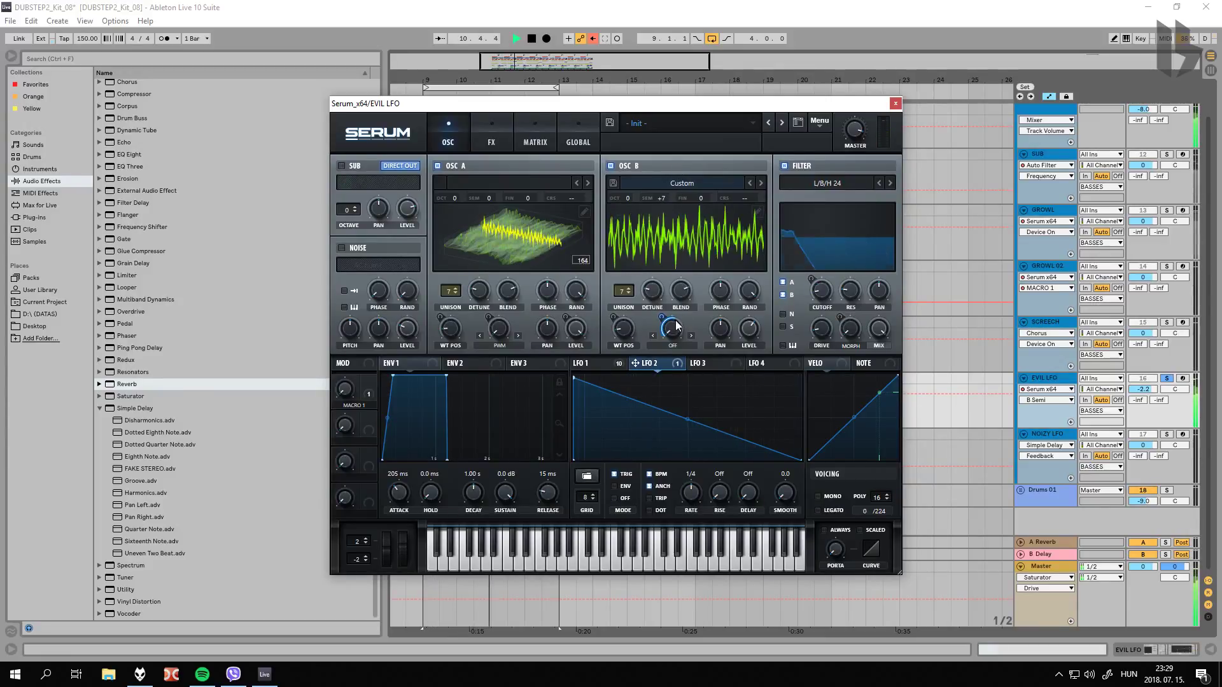
Step: Set OSC B's warp mode to Mirror, step back through the modes to Bend -, and stop playback
{"action": "left_click", "coordinate": [677, 326]}
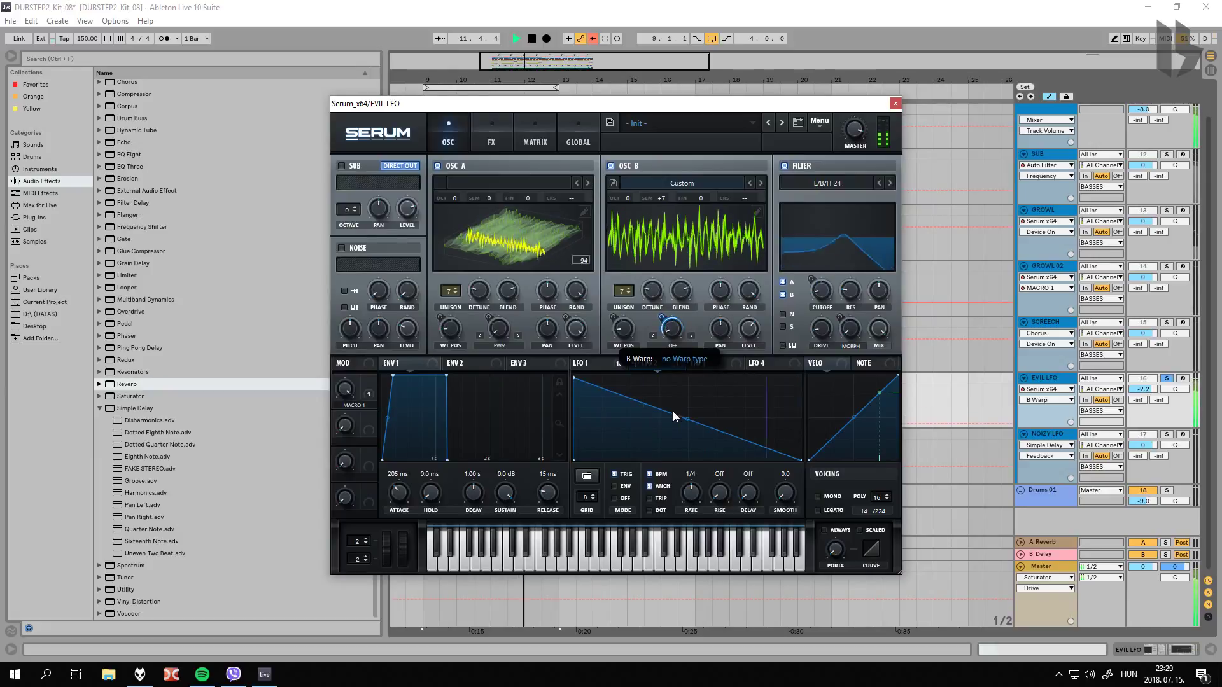
{"action": "left_click", "coordinate": [672, 345]}
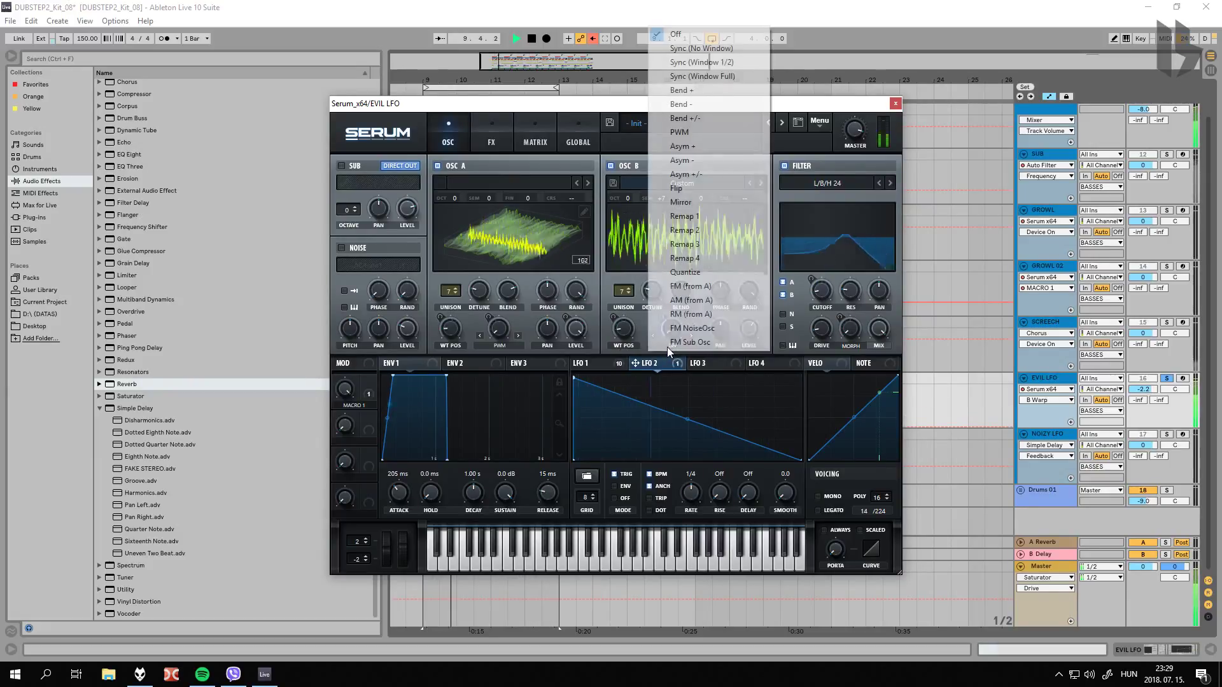
{"action": "left_click", "coordinate": [680, 203]}
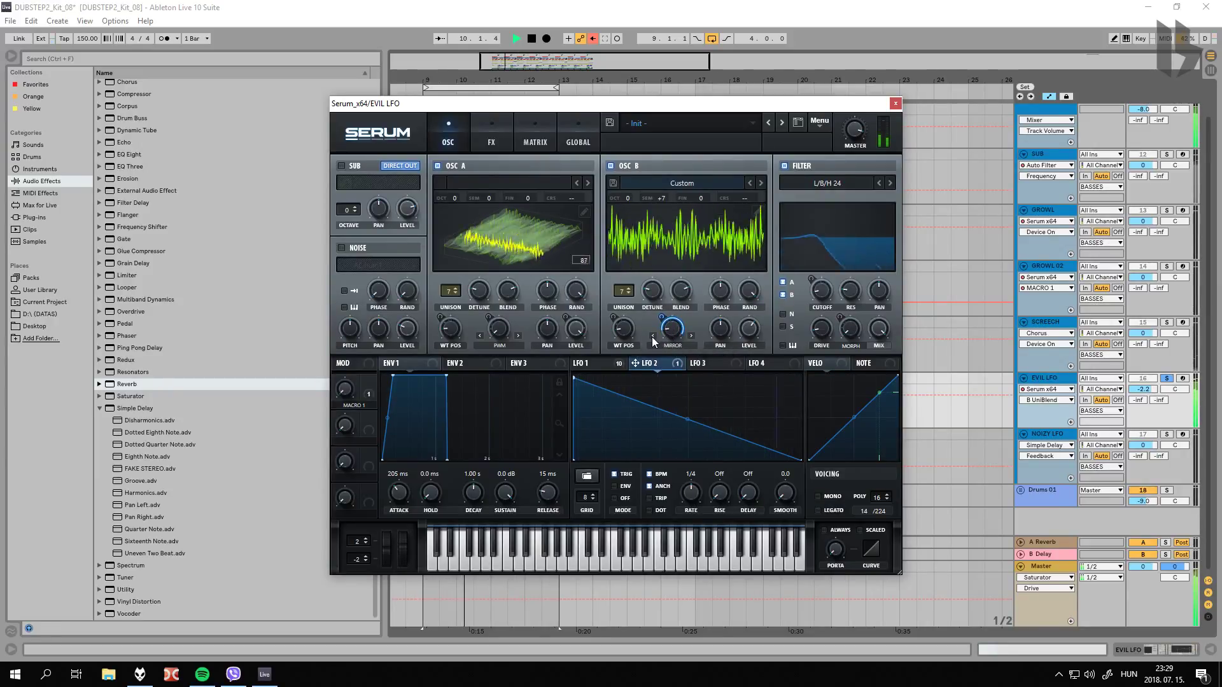
{"action": "left_click", "coordinate": [651, 336]}
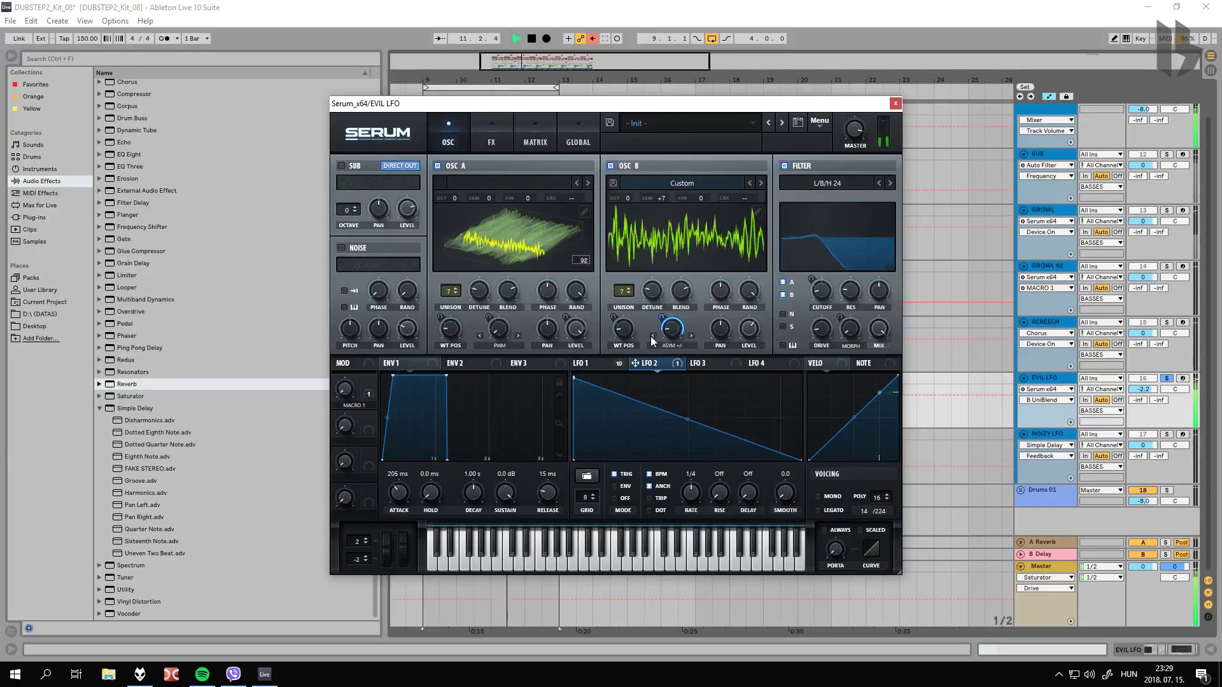
{"action": "left_click", "coordinate": [650, 336]}
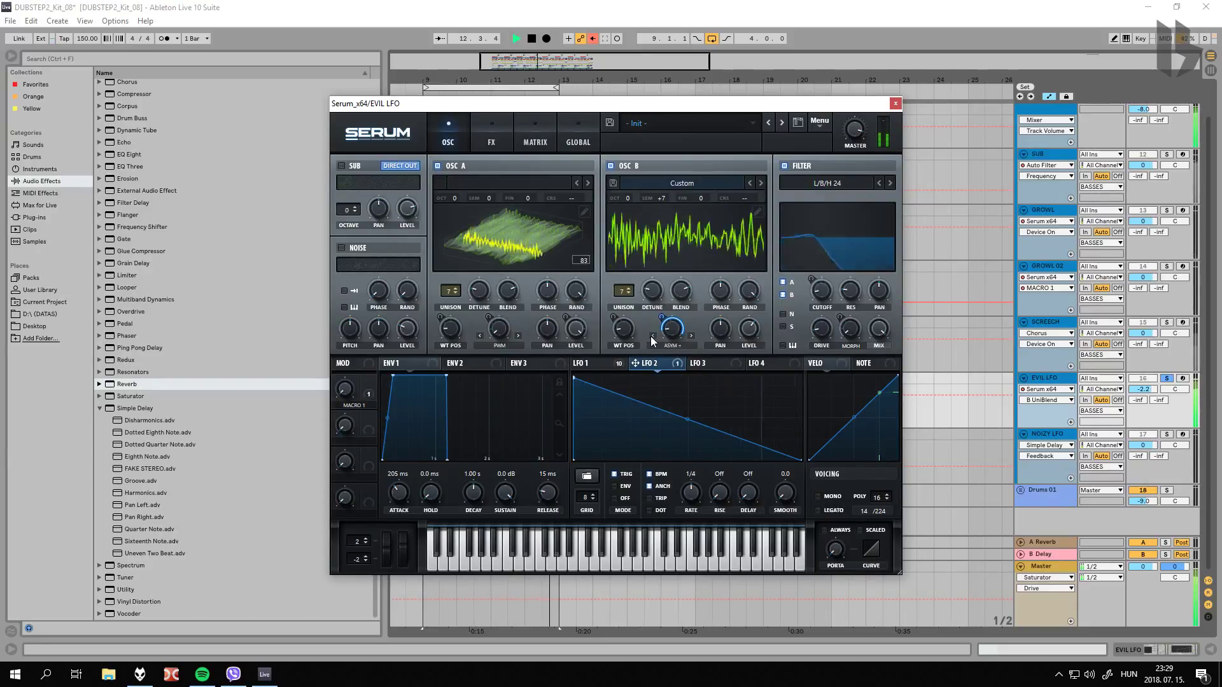
{"action": "left_click", "coordinate": [650, 336]}
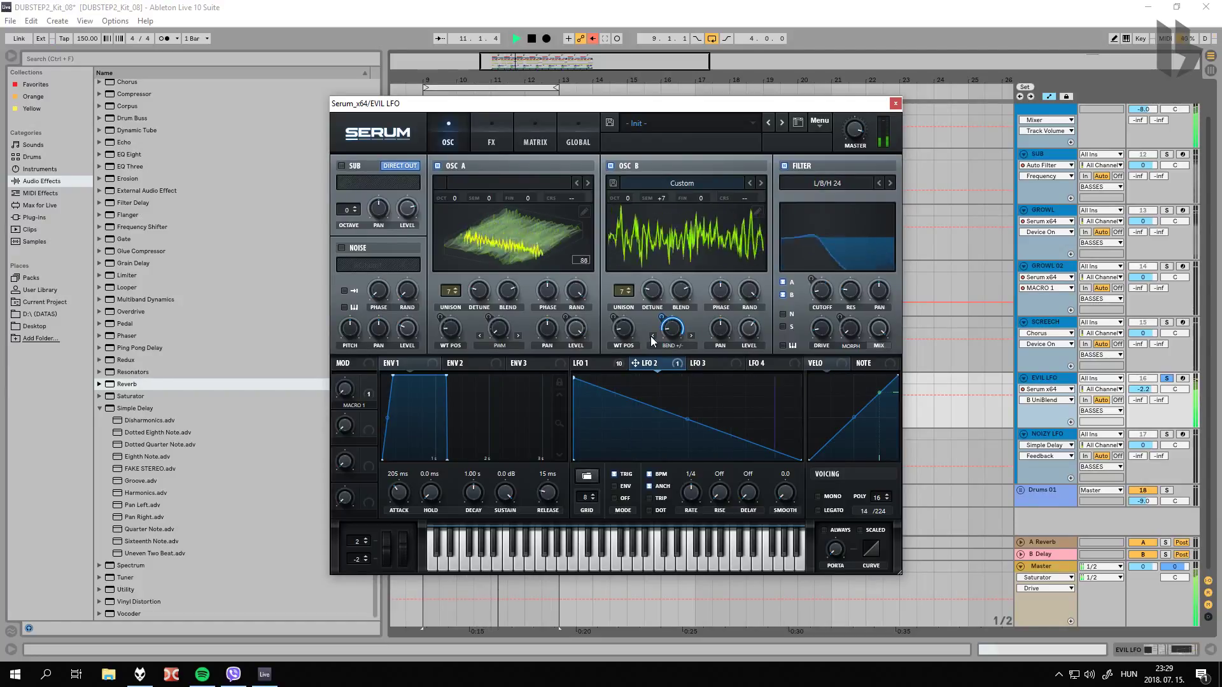
{"action": "left_click", "coordinate": [648, 335]}
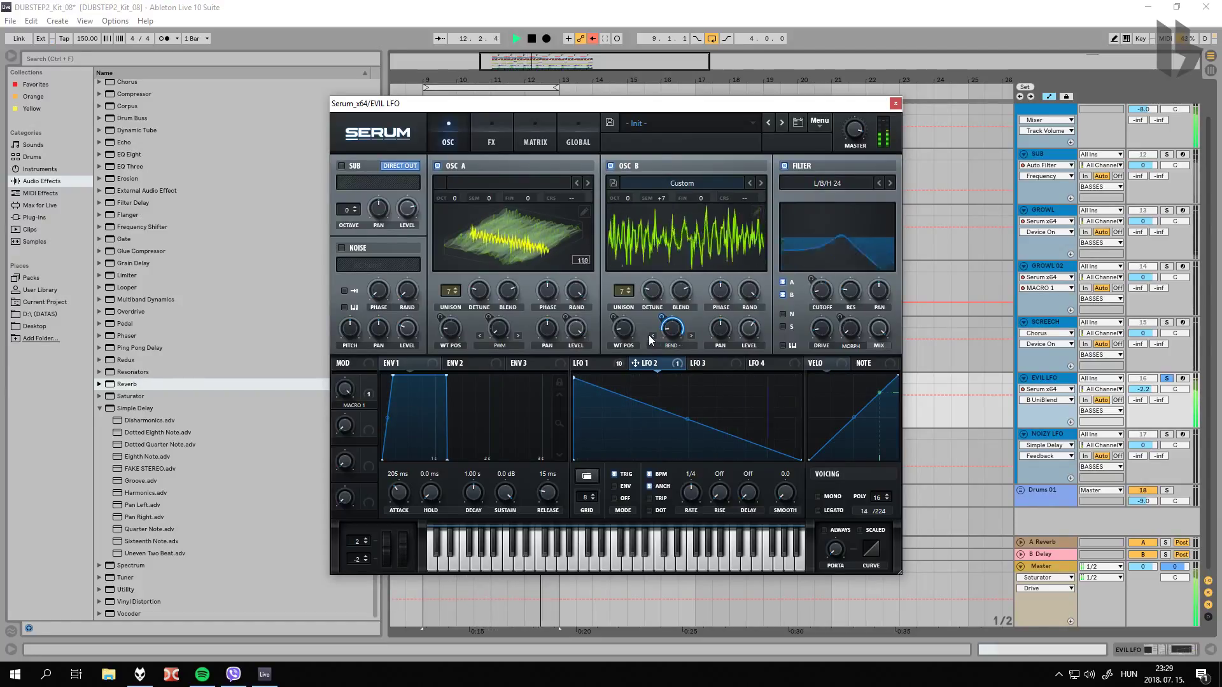
{"action": "key", "text": "space"}
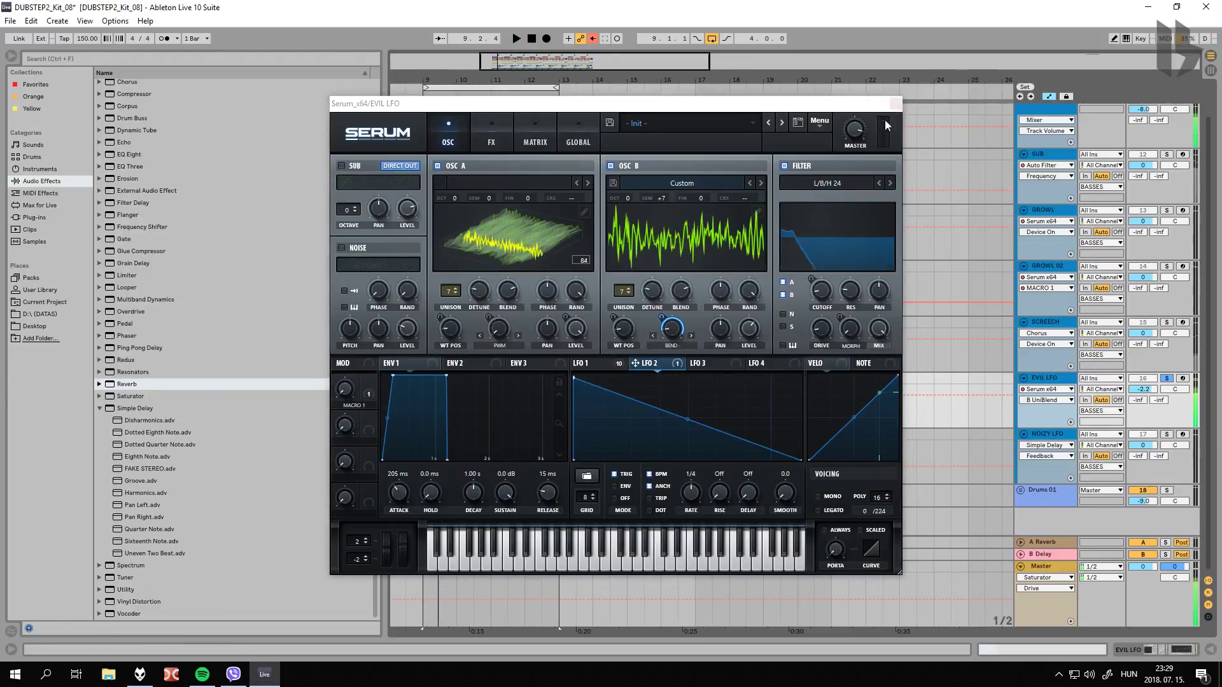
Step: Close the Serum window, unsolo the EVIL LFO track, and play the full mix
{"action": "left_click", "coordinate": [895, 103]}
{"action": "left_click", "coordinate": [1166, 380]}
{"action": "key", "text": "space"}
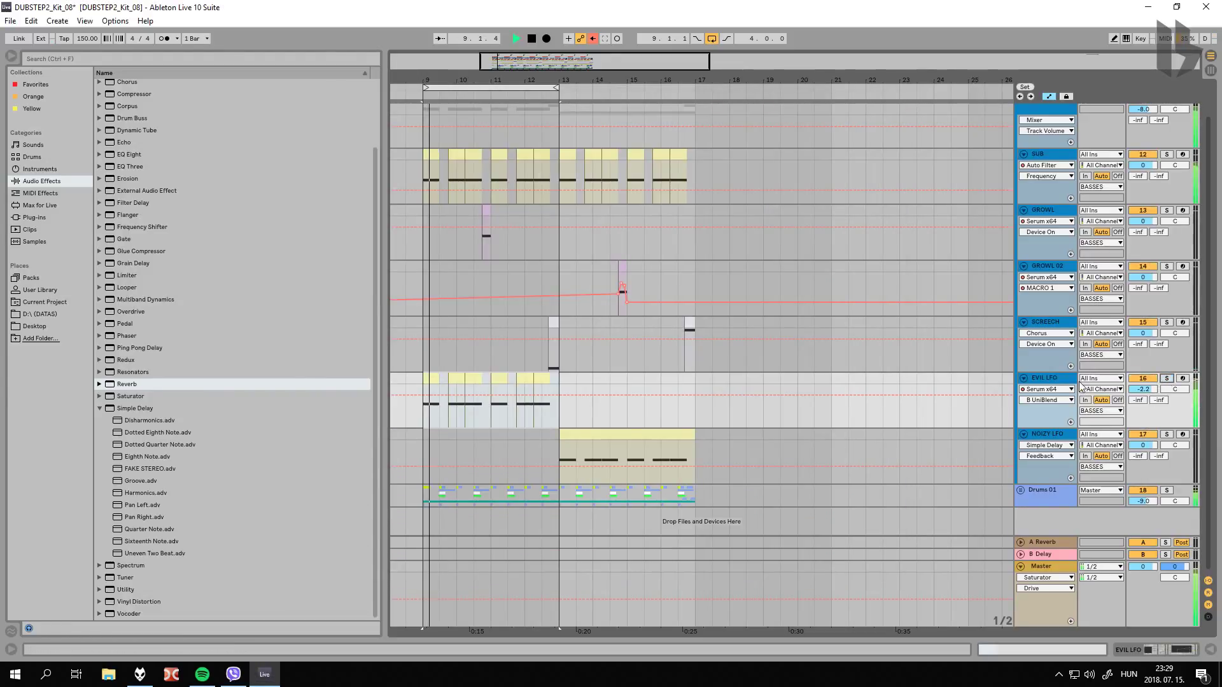
Step: Turn off EVIL LFO's Simple Delay and move band 2 of its EQ Eight to about 284 Hz and -4.59 dB
{"action": "double_click", "coordinate": [1045, 380]}
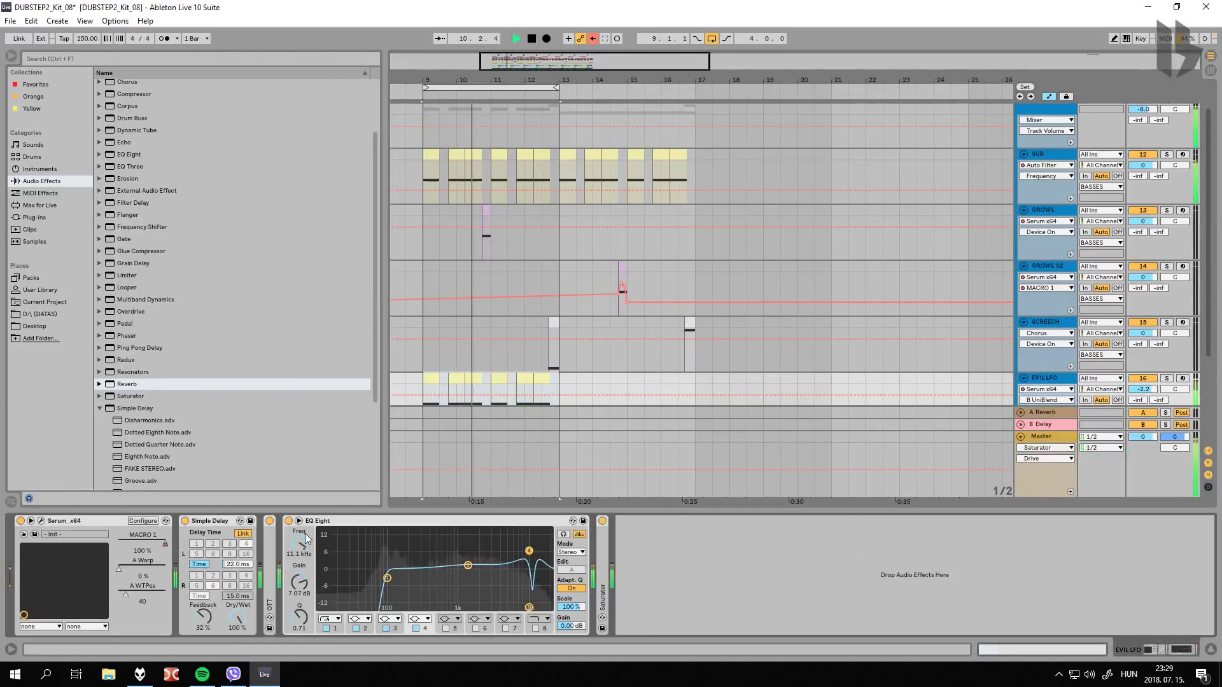
{"action": "left_click", "coordinate": [184, 521]}
{"action": "scroll", "coordinate": [656, 257], "scroll_direction": "down", "scroll_amount": 3}
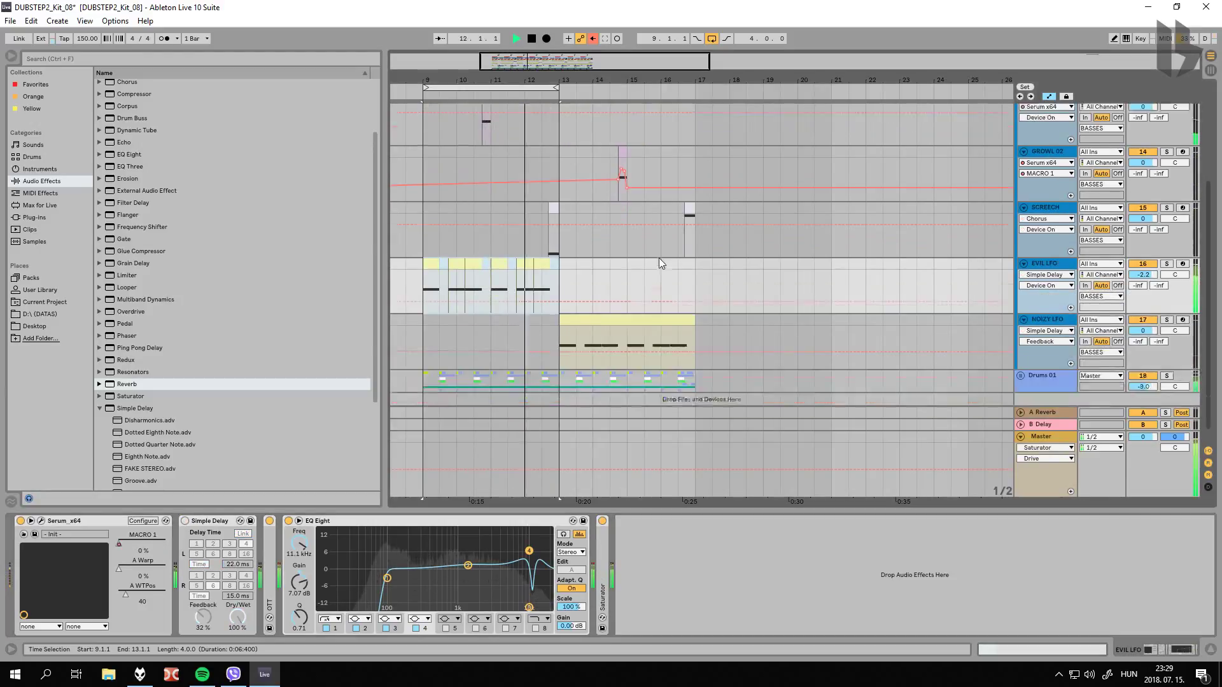
{"action": "scroll", "coordinate": [659, 257], "scroll_direction": "down", "scroll_amount": 1}
{"action": "left_click_drag", "start_coordinate": [468, 565], "coordinate": [418, 584]}
{"action": "key", "text": "space"}
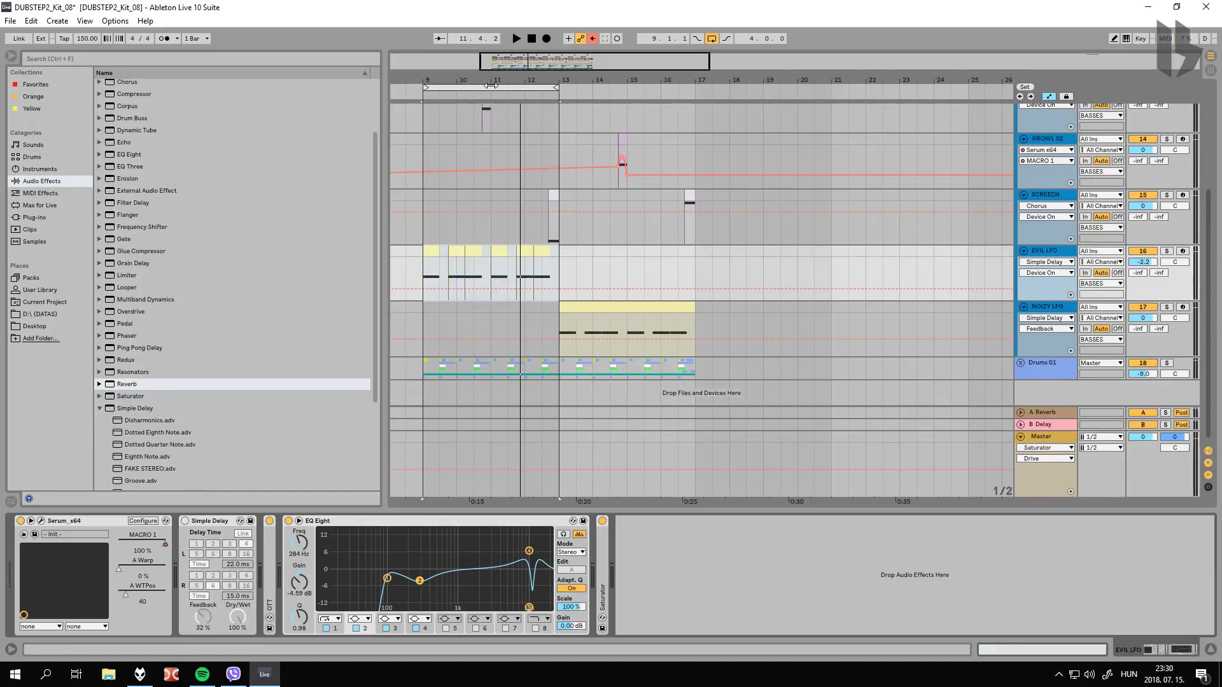
Step: Extend the arrangement loop to eight bars, ending at bar 17, hide the device chain, and play the loop
{"action": "left_click_drag", "start_coordinate": [555, 90], "coordinate": [677, 89]}
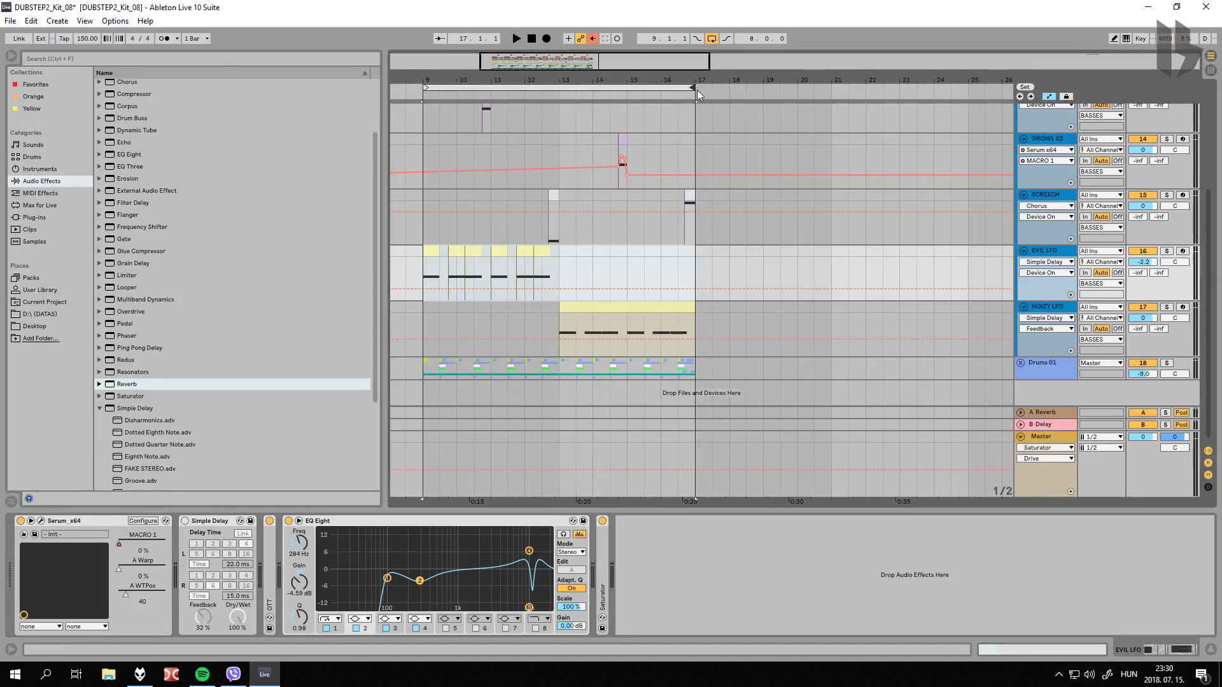
{"action": "left_click", "coordinate": [1210, 649]}
{"action": "key", "text": "space"}
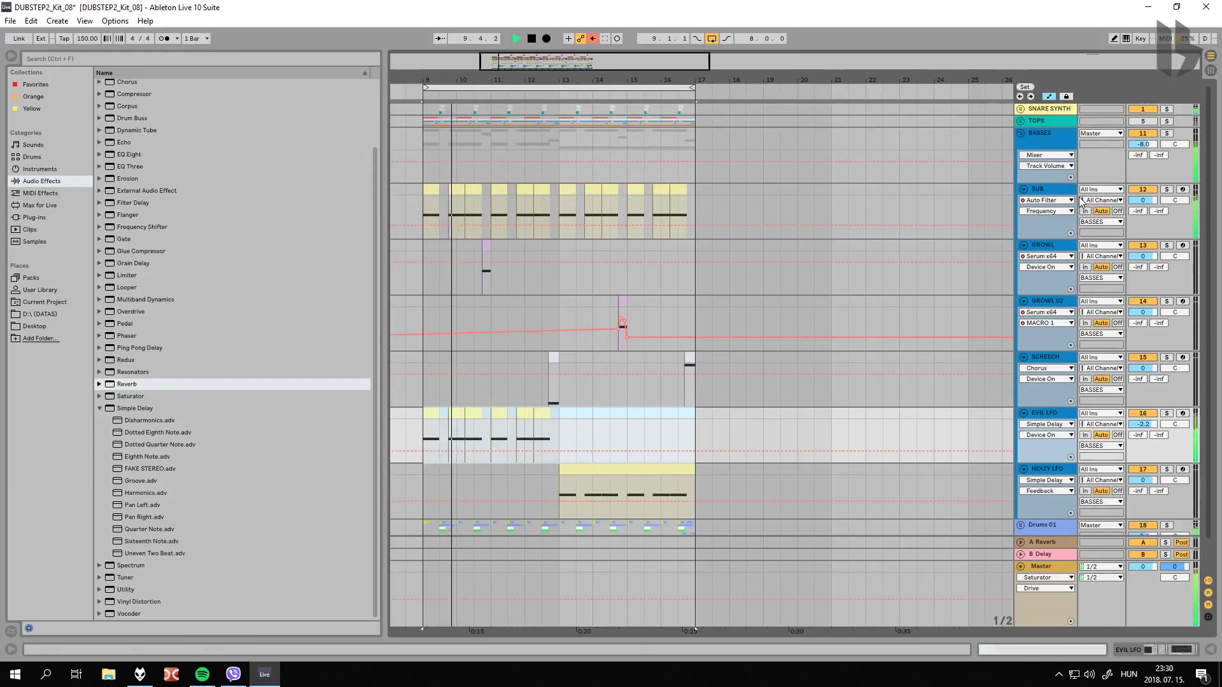
Step: Fold the BASSES group, stop playback, and examine the EQ Eight and Compressor in the group's device chain
{"action": "left_click", "coordinate": [1020, 133]}
{"action": "key", "text": "space"}
{"action": "double_click", "coordinate": [1042, 134]}
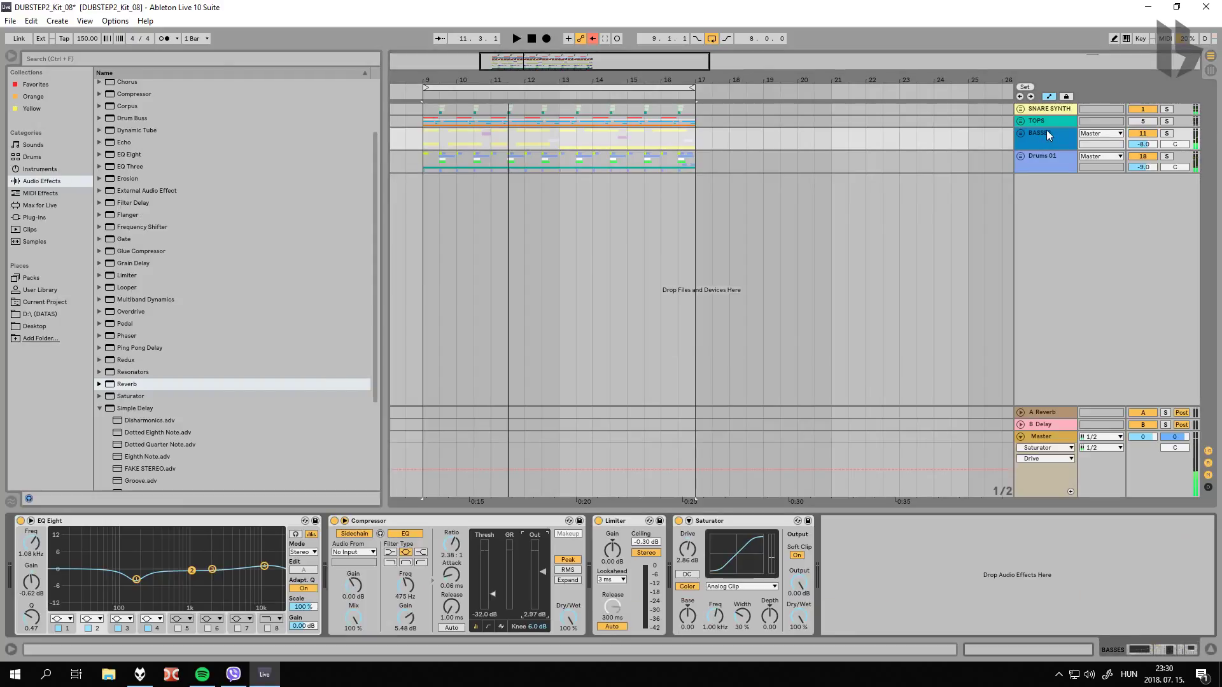
{"action": "left_click", "coordinate": [95, 524]}
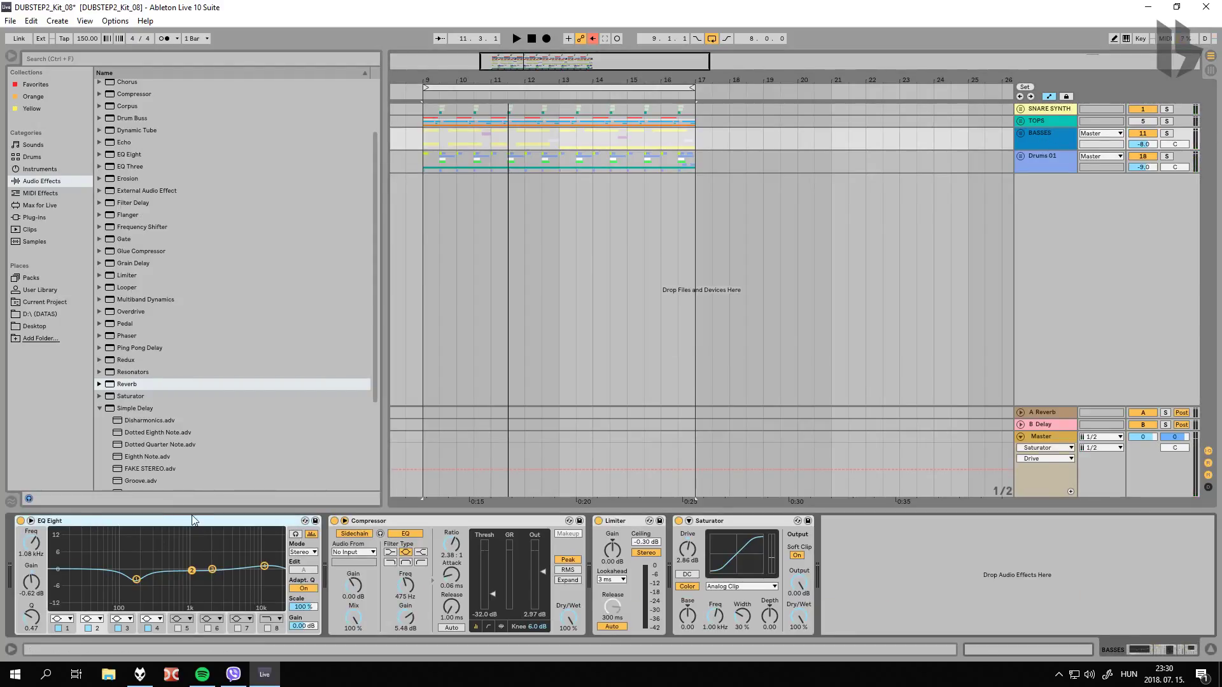
{"action": "left_click", "coordinate": [463, 520]}
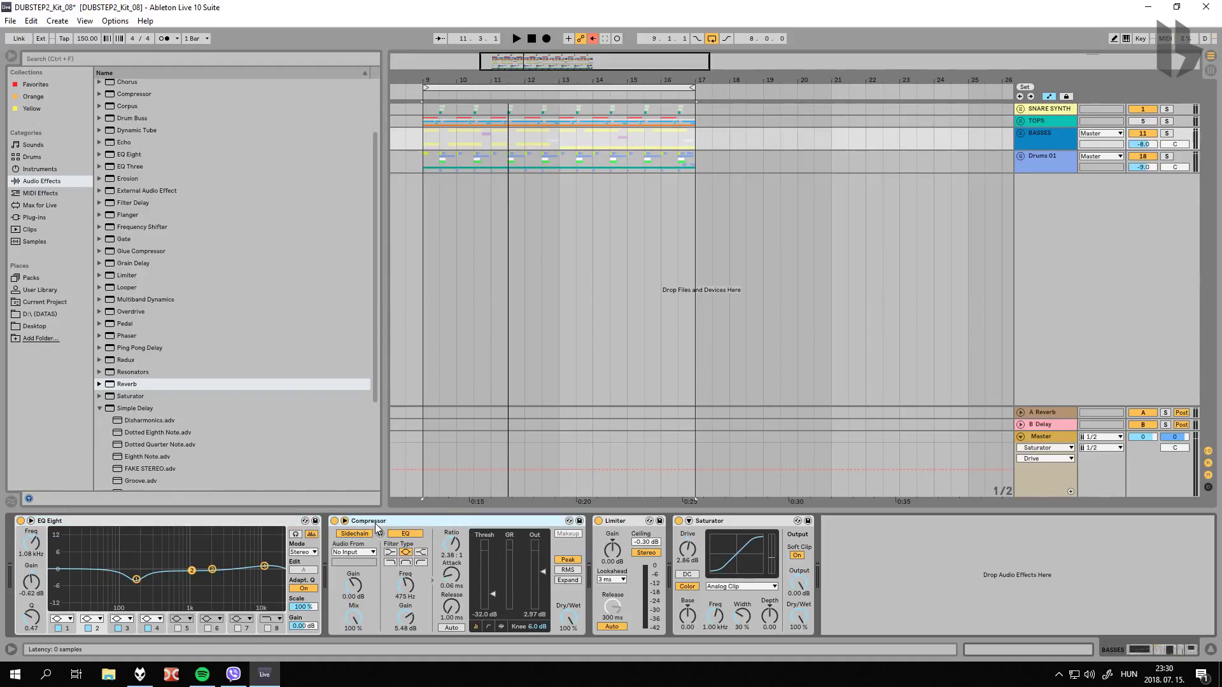
Step: Solo and unfold the BASSES group, and select its SUB track
{"action": "left_click", "coordinate": [1166, 133]}
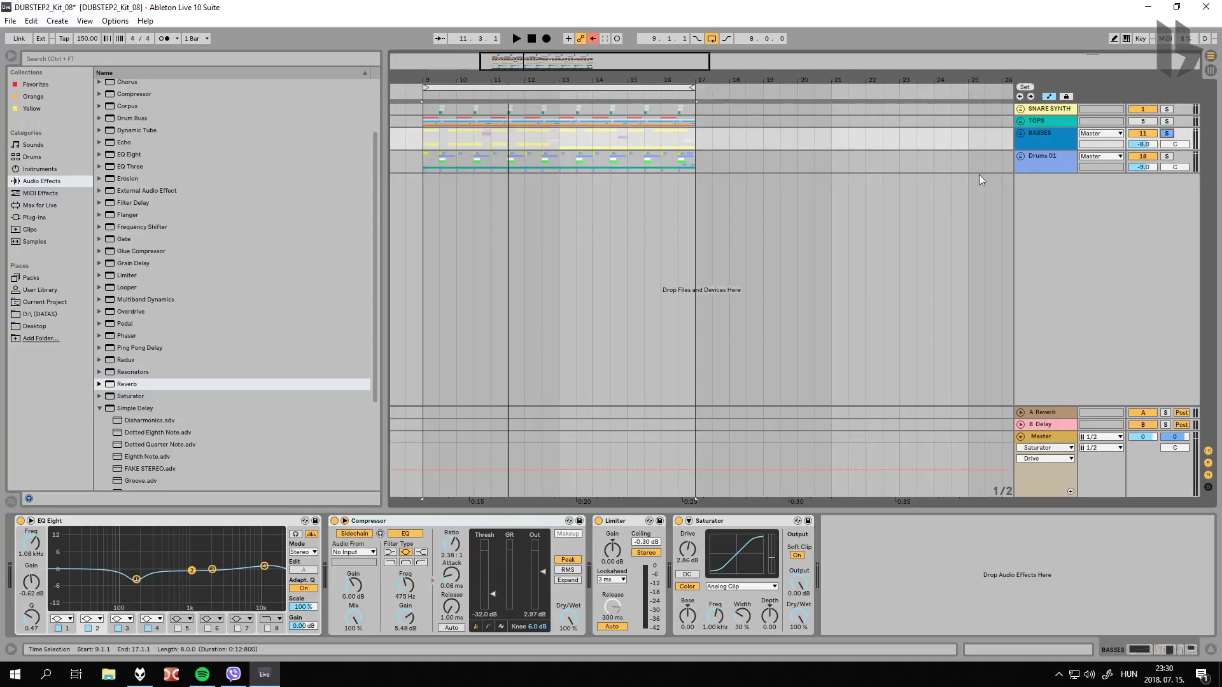
{"action": "left_click", "coordinate": [1021, 133]}
{"action": "left_click", "coordinate": [1043, 189]}
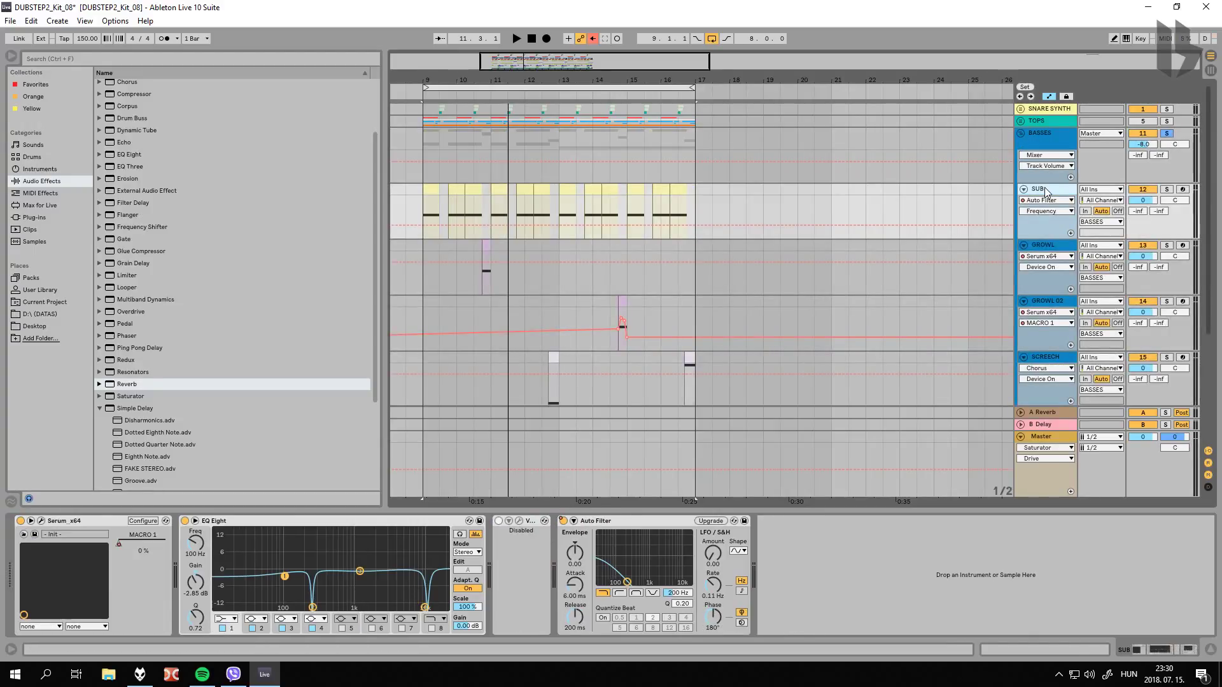
Step: Try moving the SUB track out of the BASSES group to sit above it, and undo the move
{"action": "left_click_drag", "start_coordinate": [1050, 191], "coordinate": [1055, 134]}
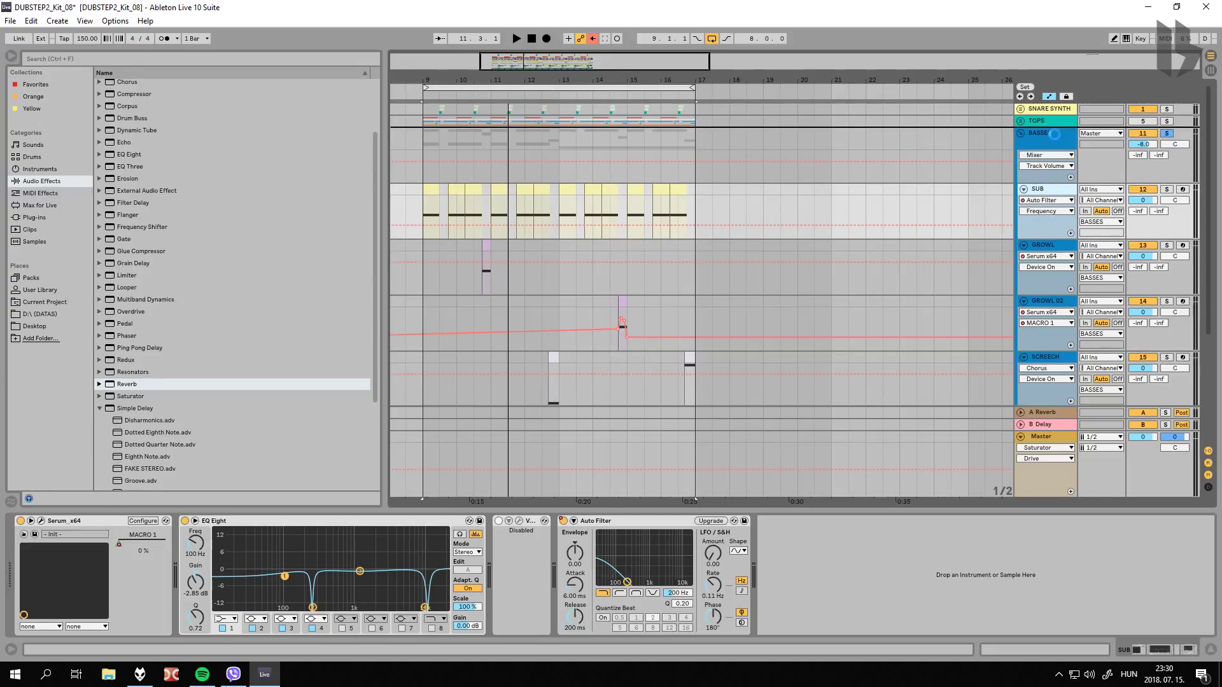
{"action": "left_click_drag", "start_coordinate": [1054, 134], "coordinate": [1056, 138]}
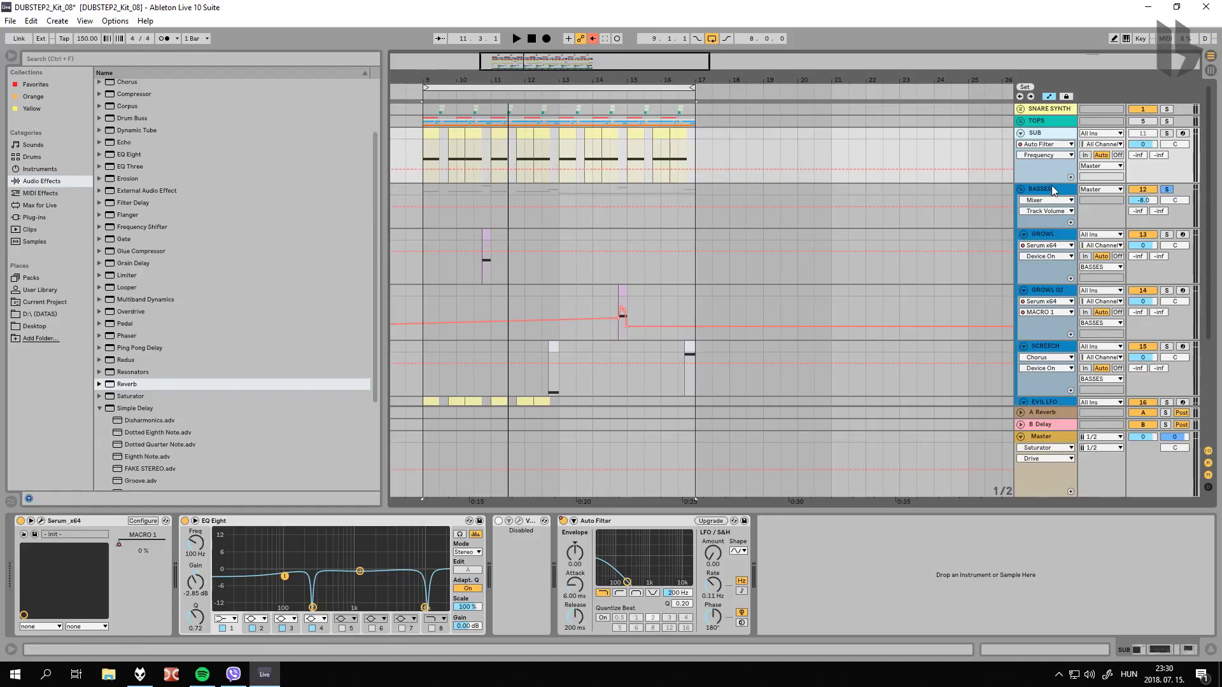
{"action": "left_click_drag", "start_coordinate": [1051, 191], "coordinate": [1051, 192]}
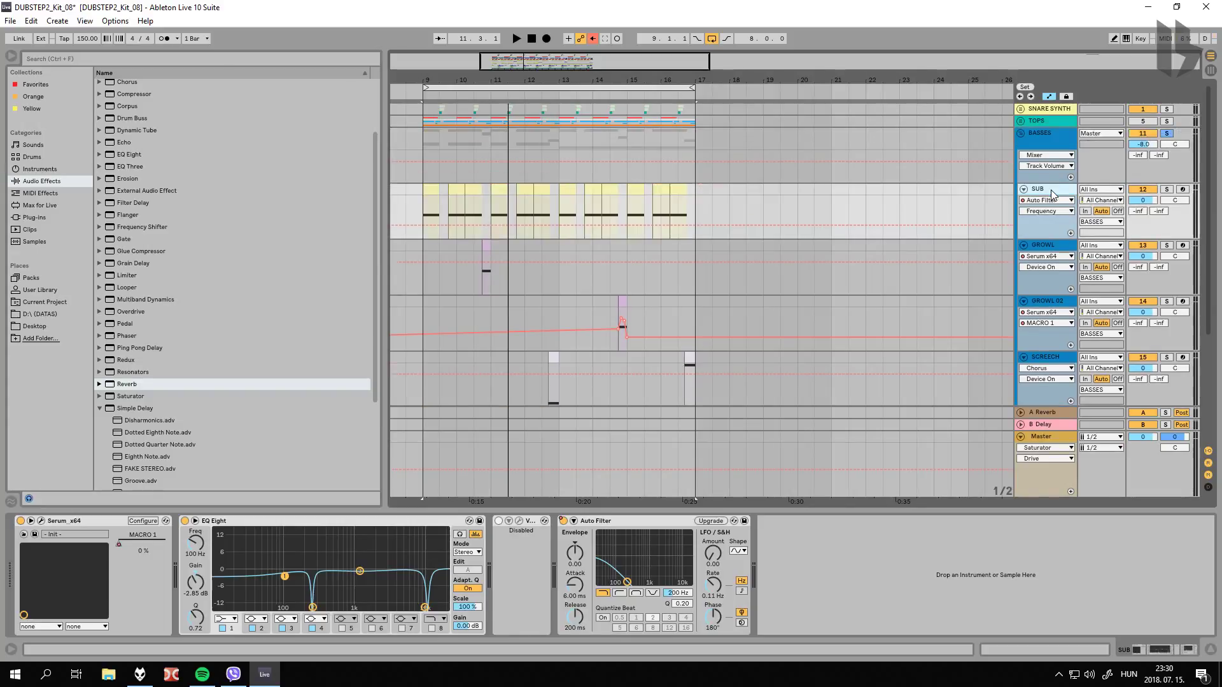
Step: Look over the BASSES group's device chain and the Drums 01 group's device chain
{"action": "left_click", "coordinate": [1052, 136]}
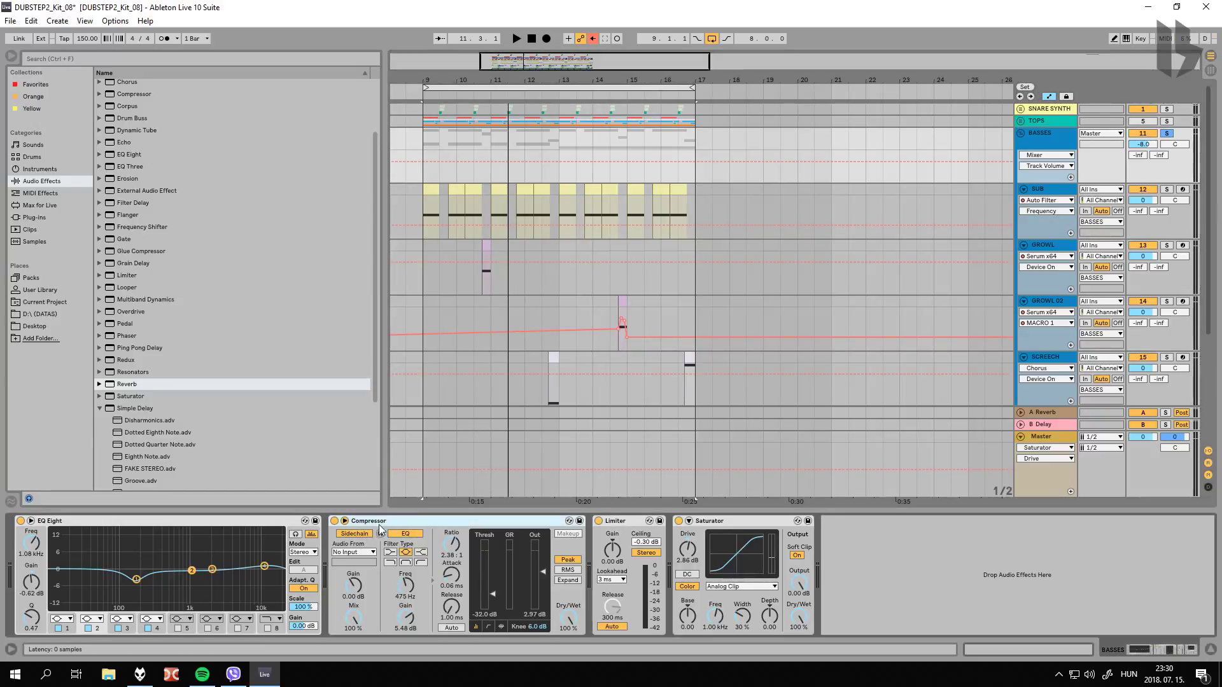
{"action": "scroll", "coordinate": [655, 202], "scroll_direction": "down", "scroll_amount": 3}
{"action": "scroll", "coordinate": [655, 203], "scroll_direction": "down", "scroll_amount": 2}
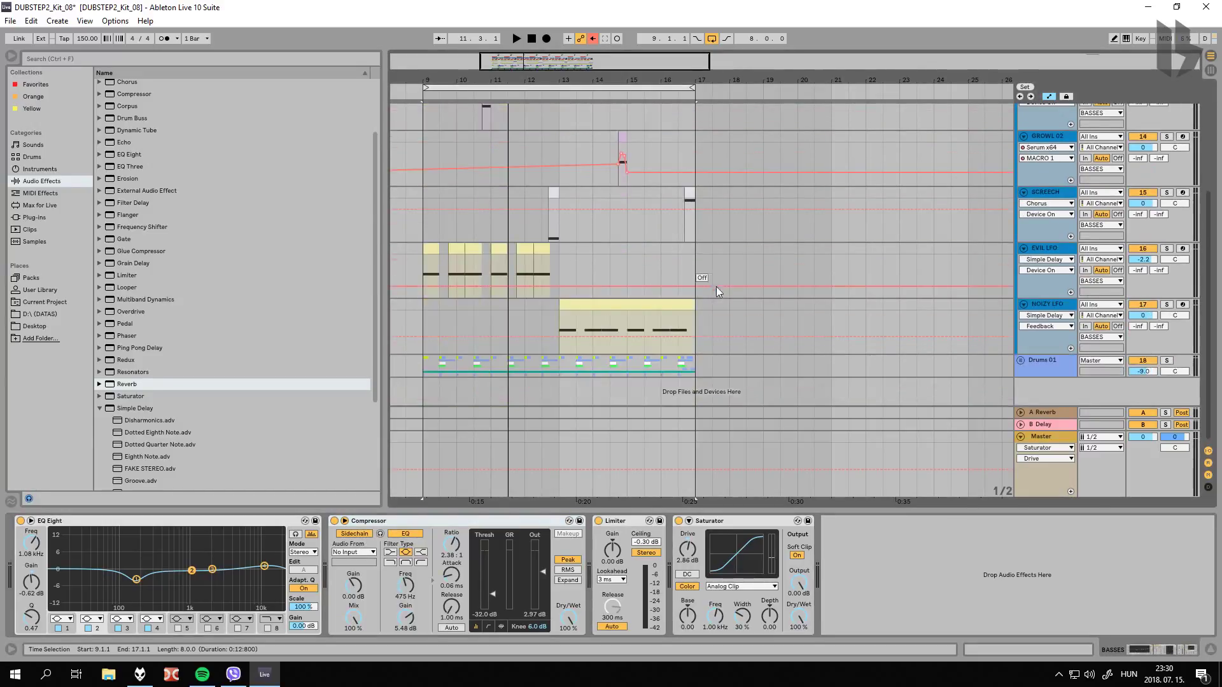
{"action": "left_click", "coordinate": [1061, 360]}
{"action": "scroll", "coordinate": [1038, 219], "scroll_direction": "up", "scroll_amount": 5}
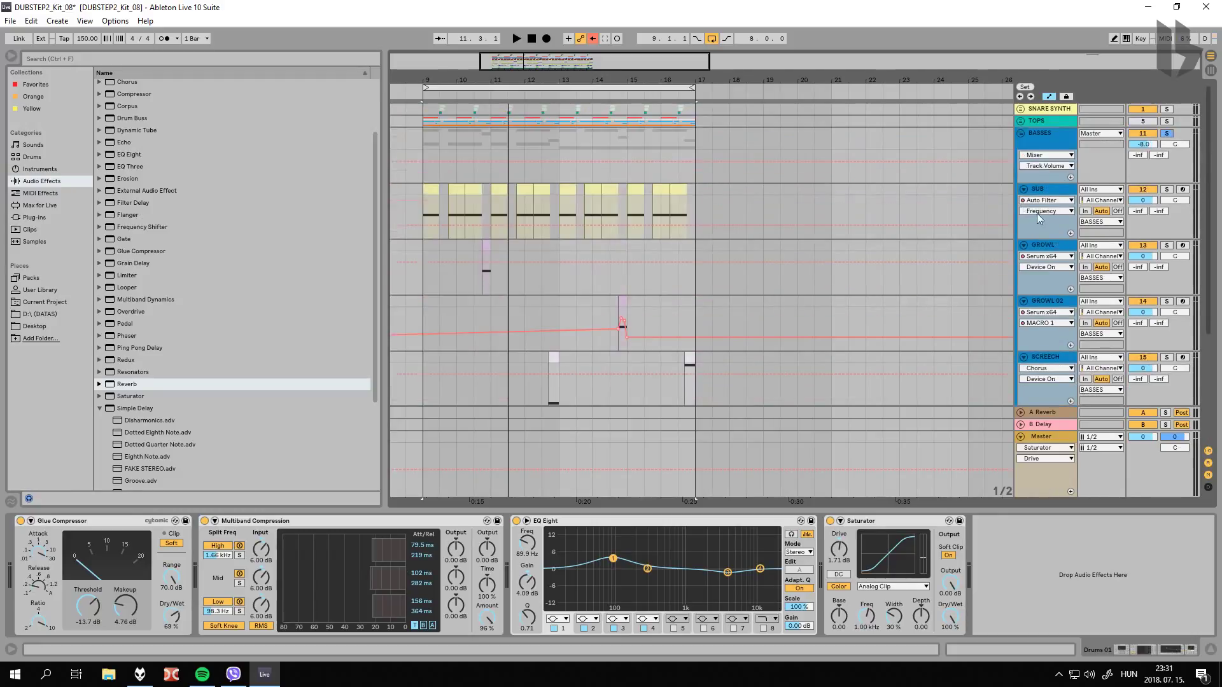
Step: Set the sidechain source of the BASSES group's Compressor to Drums 01, Post FX, and fold the Master and BASSES tracks
{"action": "left_click", "coordinate": [1038, 143]}
{"action": "left_click", "coordinate": [364, 553]}
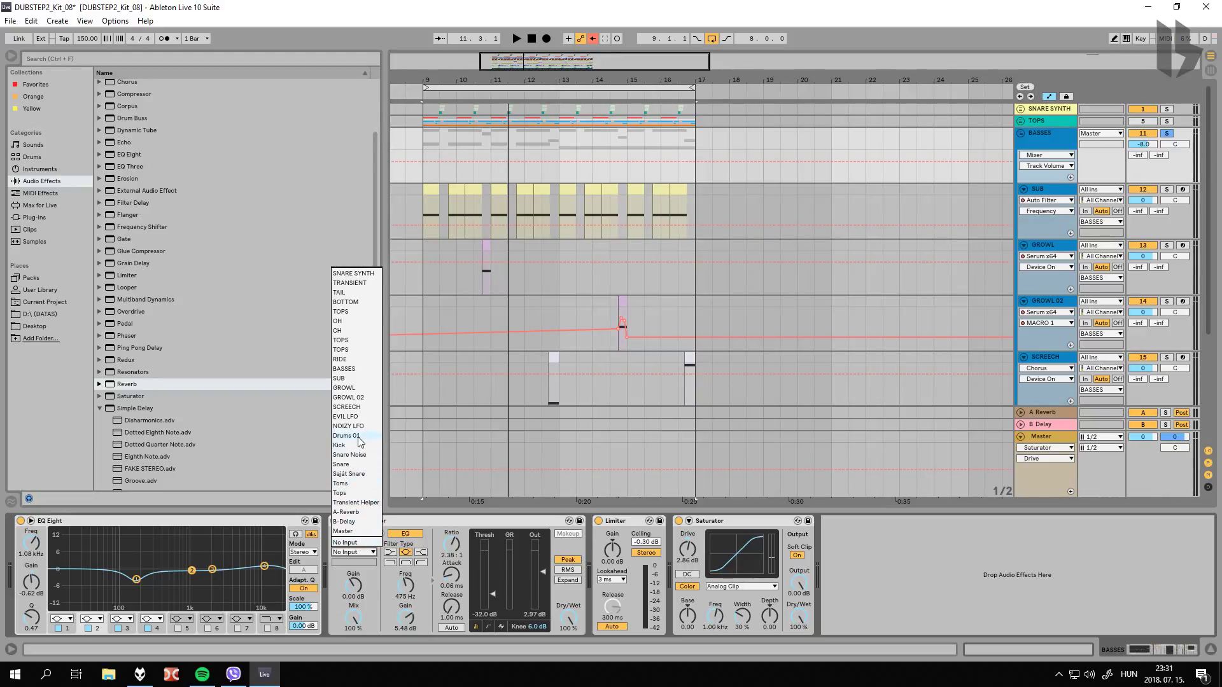
{"action": "key", "text": "Escape"}
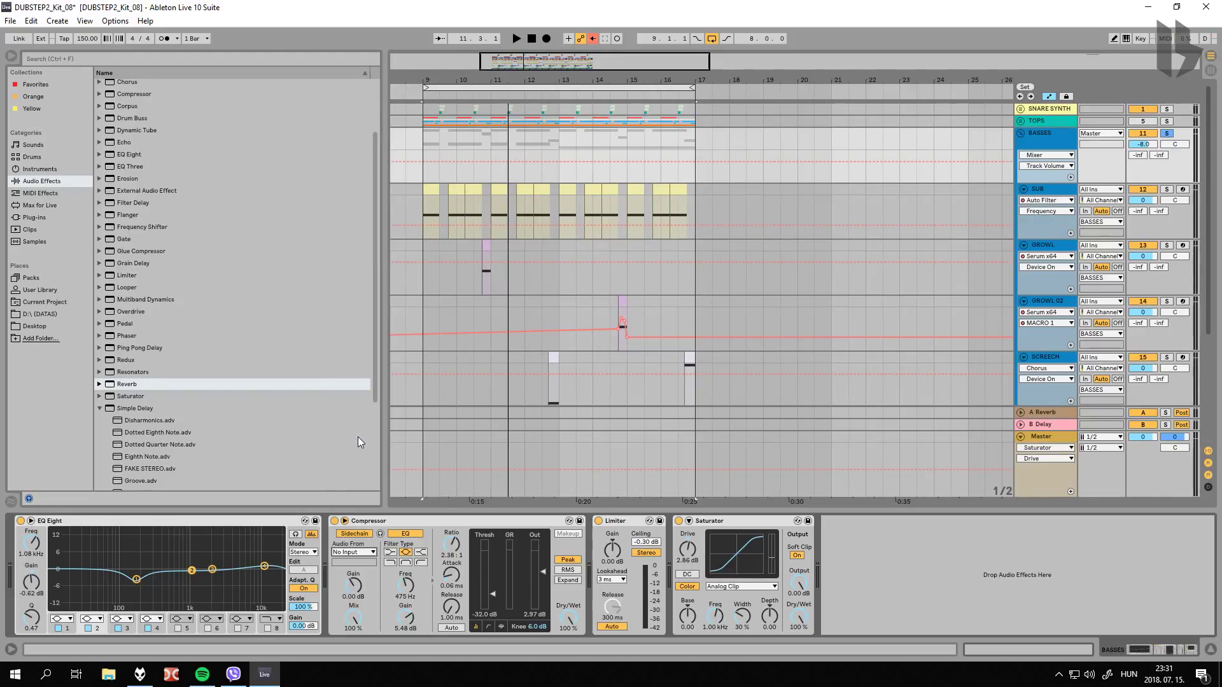
{"action": "left_click", "coordinate": [399, 521]}
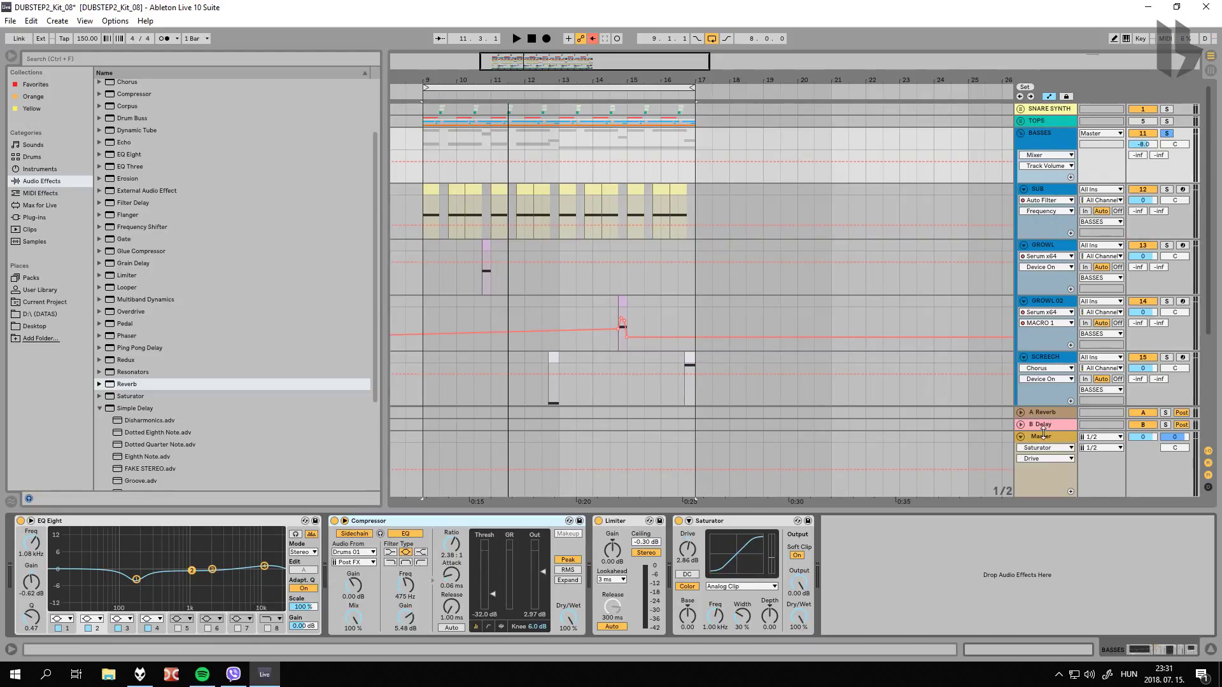
{"action": "left_click", "coordinate": [1020, 436]}
{"action": "left_click", "coordinate": [1021, 134]}
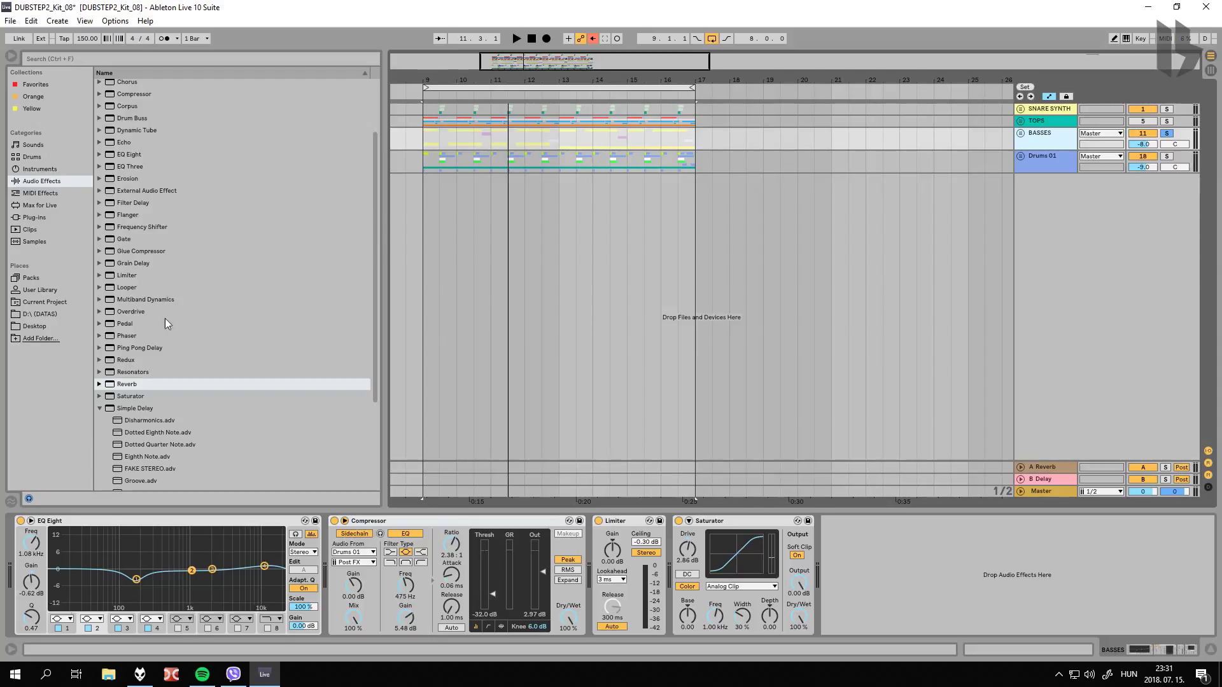
Step: Browse the D: drive's BOUNCED_GROOVES folder and preview DUBSTEP2_Kit_08.wav
{"action": "left_click", "coordinate": [44, 311]}
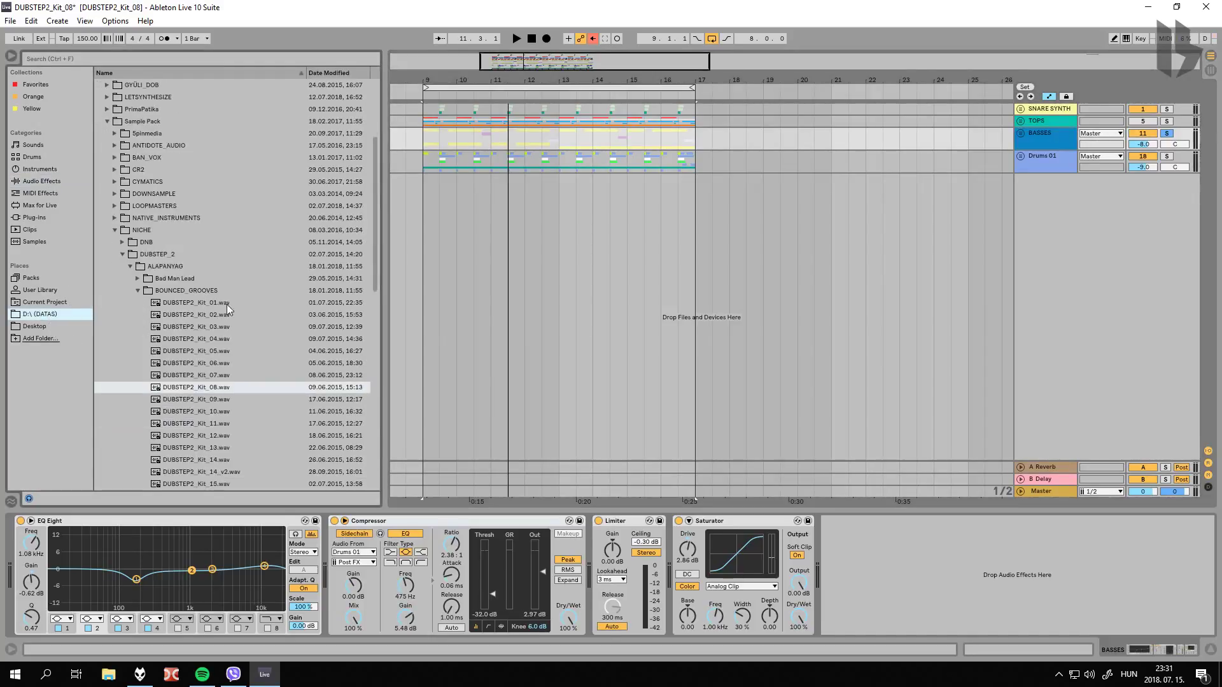
{"action": "left_click", "coordinate": [213, 388]}
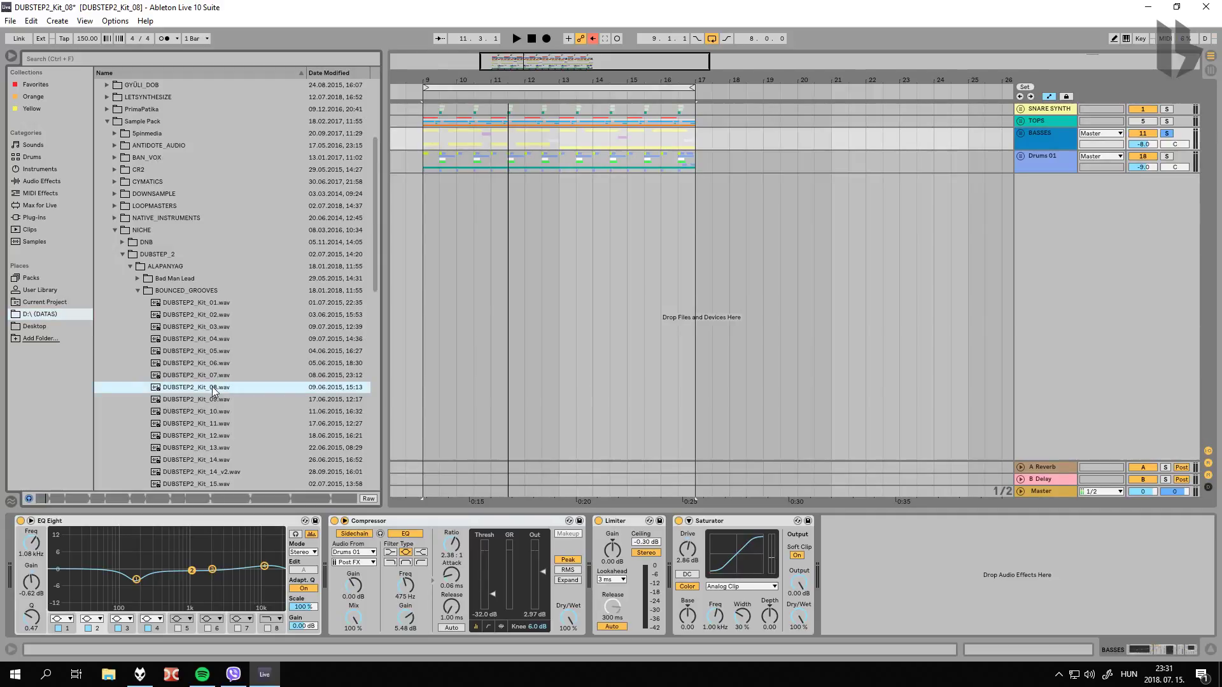
{"action": "scroll", "coordinate": [183, 329], "scroll_direction": "up", "scroll_amount": 4}
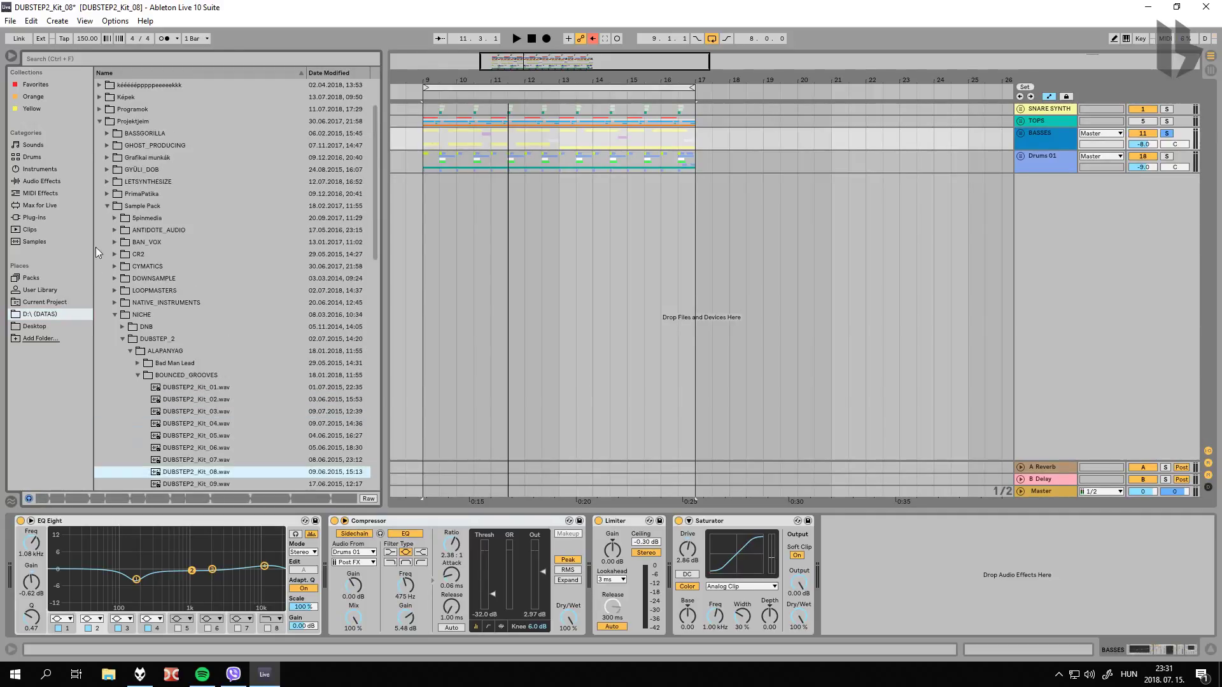
Step: In the Orange collection, open the KICKS folder under Minimal Pop, ONE_SHOTS_MULTIS, DRUM_SOUNDS
{"action": "left_click", "coordinate": [35, 97]}
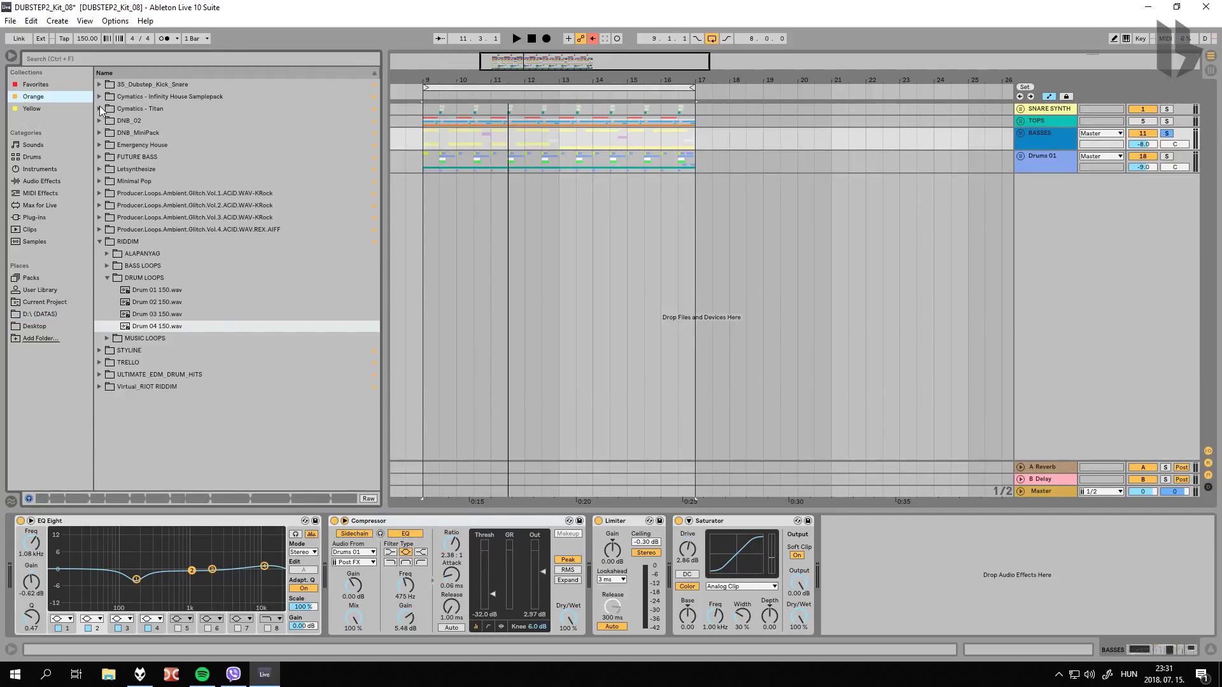
{"action": "left_click", "coordinate": [100, 181]}
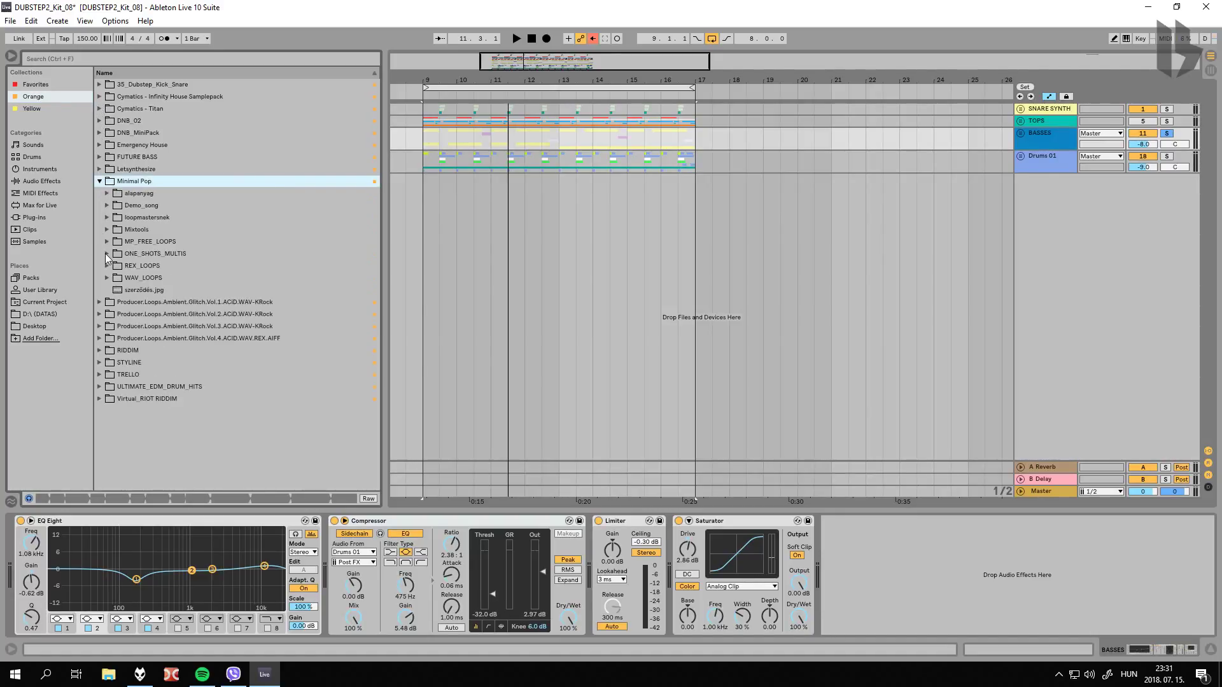
{"action": "left_click", "coordinate": [107, 253]}
{"action": "left_click", "coordinate": [115, 278]}
{"action": "scroll", "coordinate": [131, 290], "scroll_direction": "down", "scroll_amount": 1}
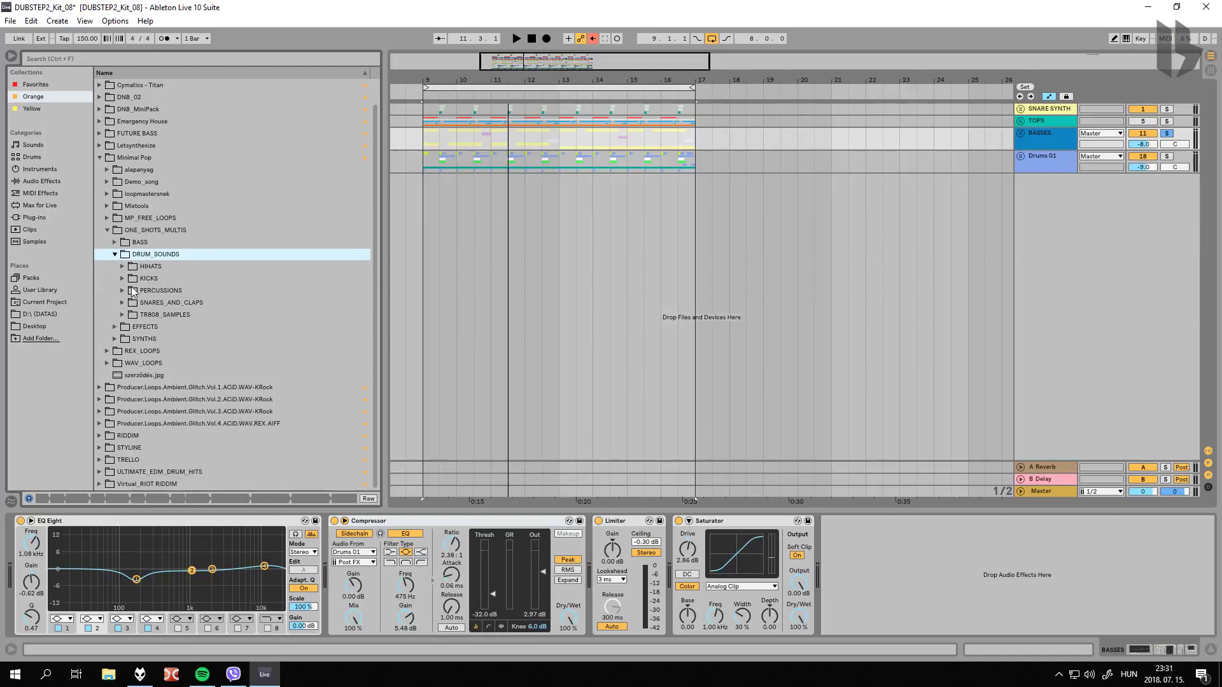
{"action": "left_click", "coordinate": [123, 278]}
Step: Audition the kick samples from Kick01.wav through Kick04.wav
{"action": "key", "text": "Down"}
{"action": "key", "text": "Down"}
{"action": "key", "text": "Down"}
{"action": "key", "text": "Down"}
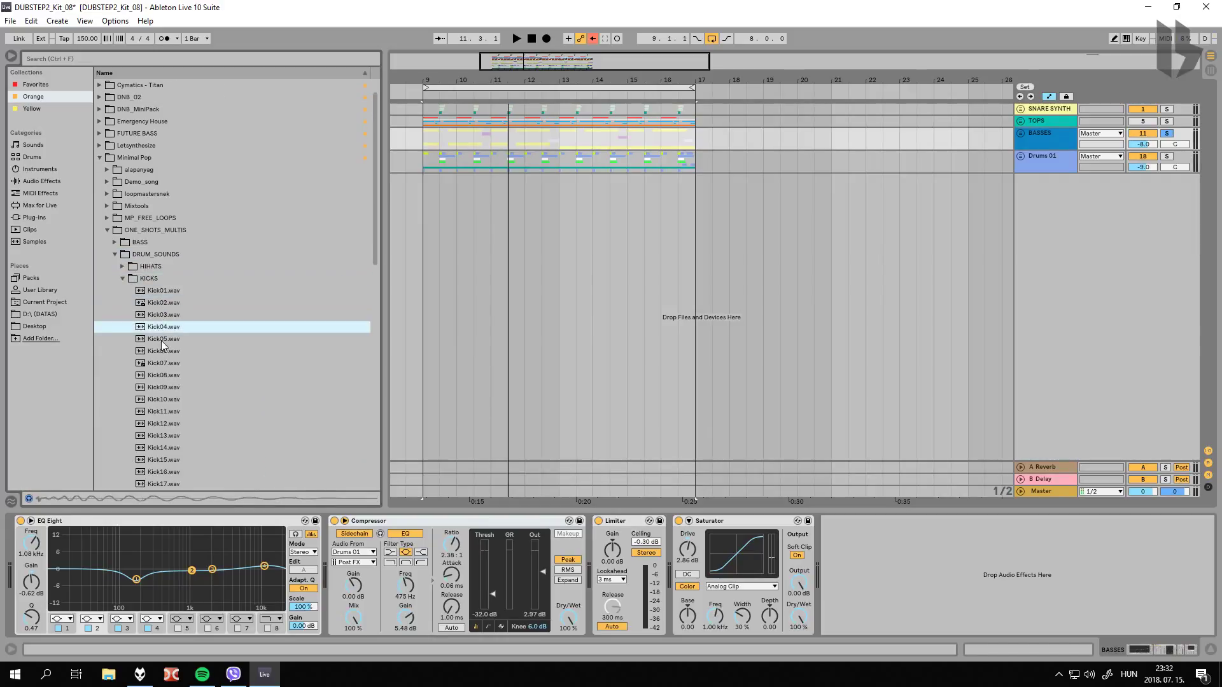
Step: Place Kick02.wav at bar 21 on a new audio track below the Drums 01 group
{"action": "left_click", "coordinate": [152, 305]}
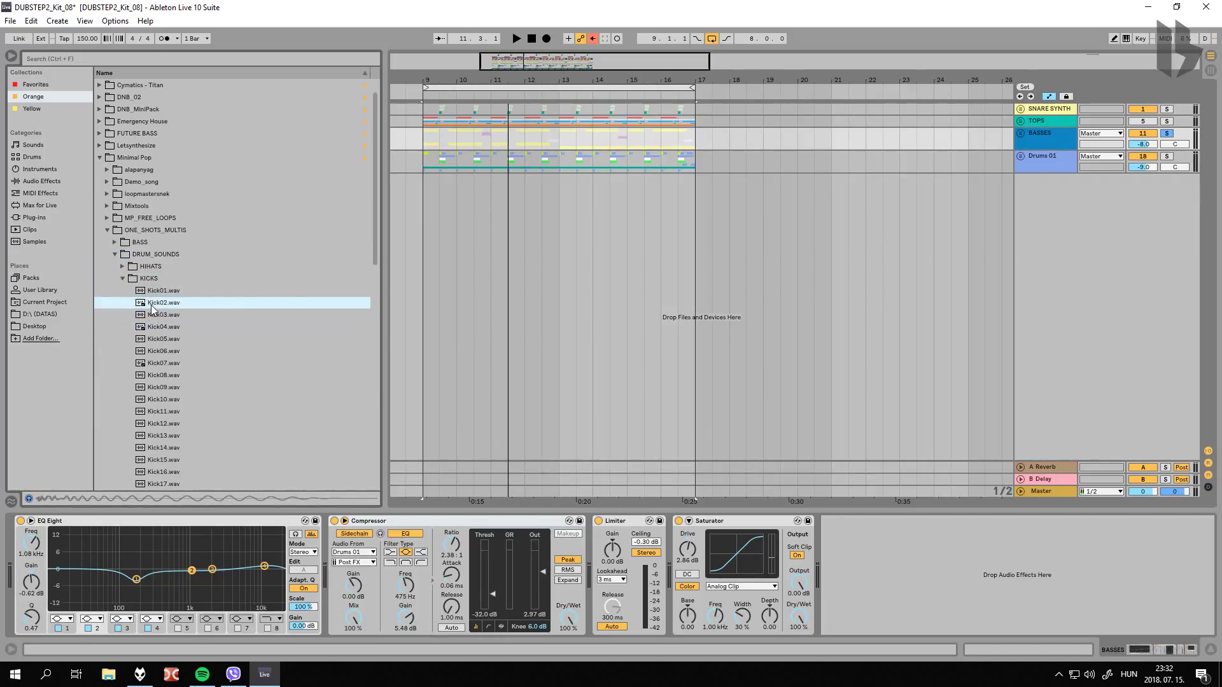
{"action": "left_click_drag", "start_coordinate": [746, 194], "coordinate": [828, 189]}
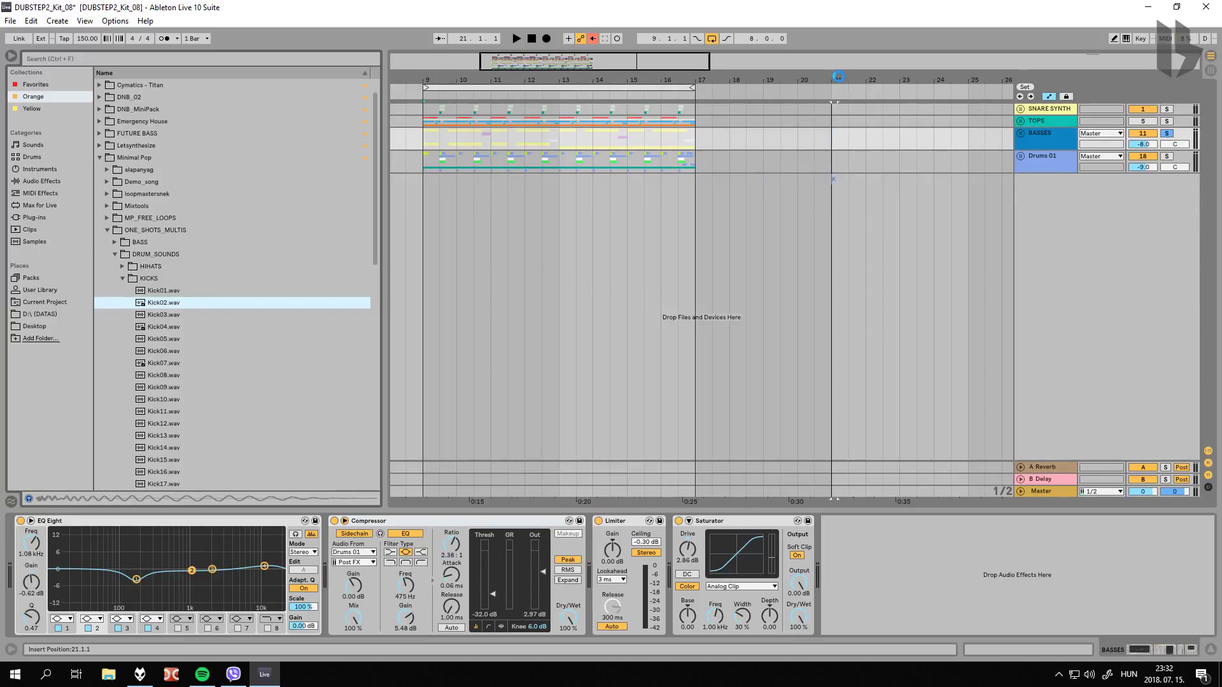
{"action": "key", "text": "Return"}
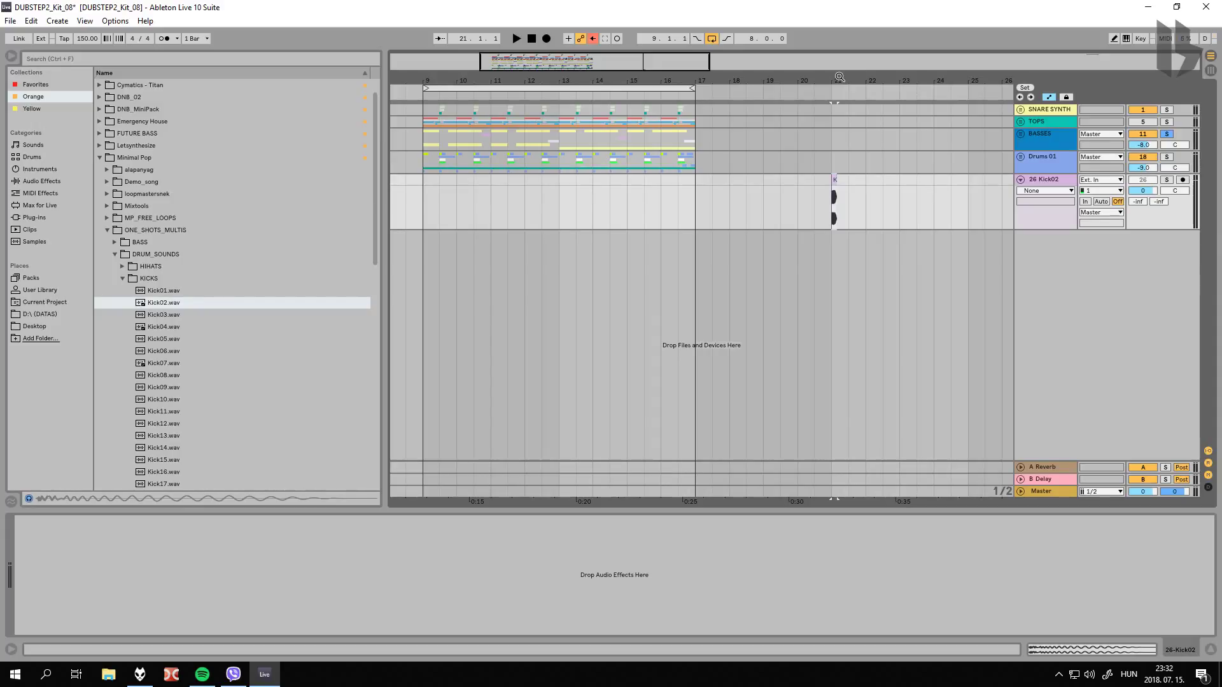
Step: Enlarge the Kick02 track and widen the arrangement area to inspect the Kick02 clip's waveform at bar 21
{"action": "left_click_drag", "start_coordinate": [839, 77], "coordinate": [839, 172]}
{"action": "left_click_drag", "start_coordinate": [1064, 229], "coordinate": [1065, 360]}
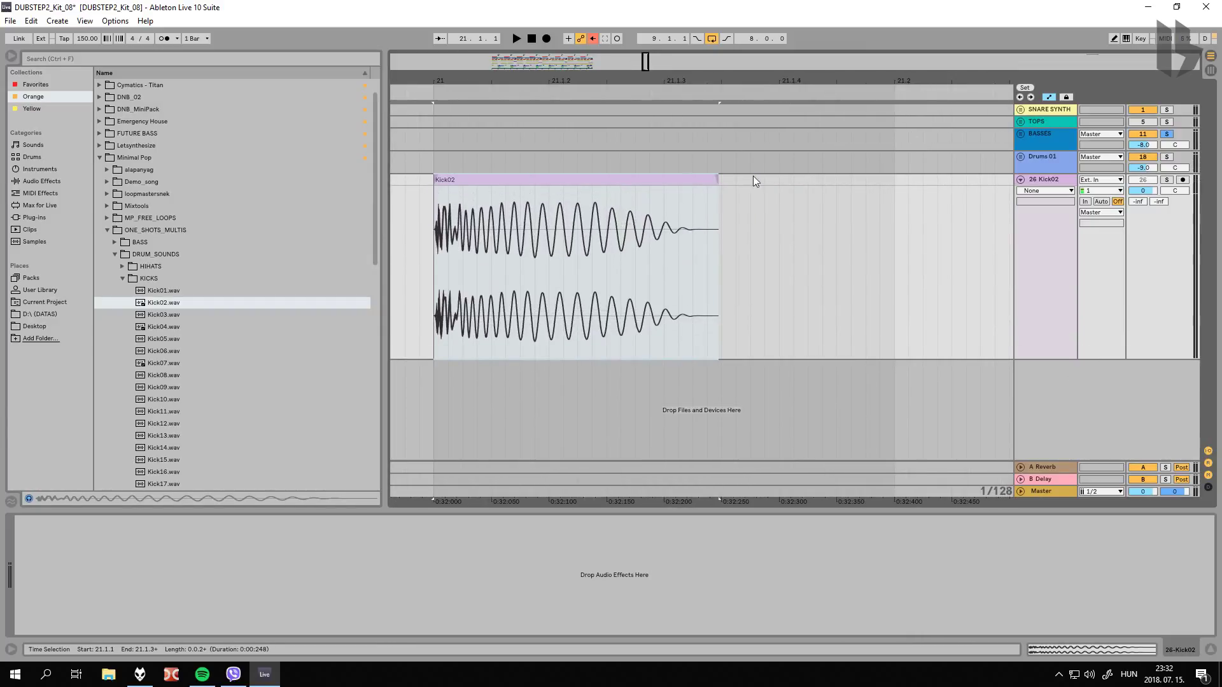
{"action": "left_click_drag", "start_coordinate": [439, 74], "coordinate": [439, 108]}
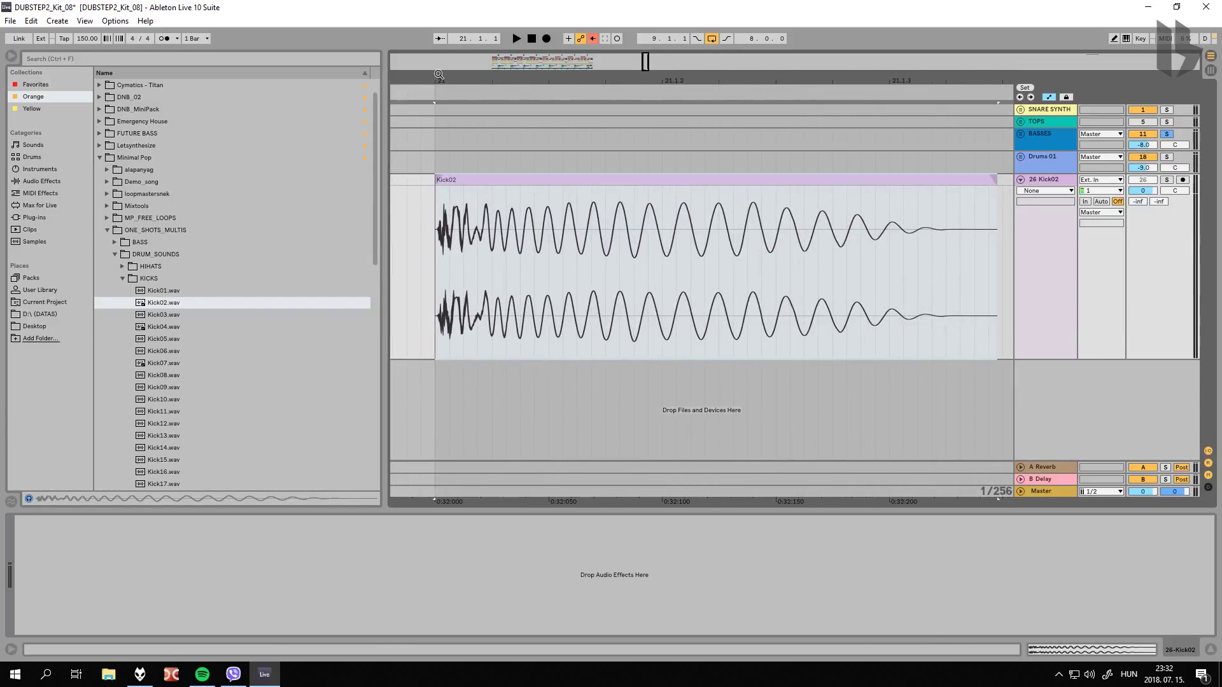
{"action": "left_click", "coordinate": [705, 179]}
{"action": "left_click", "coordinate": [455, 183]}
{"action": "left_click", "coordinate": [446, 178]}
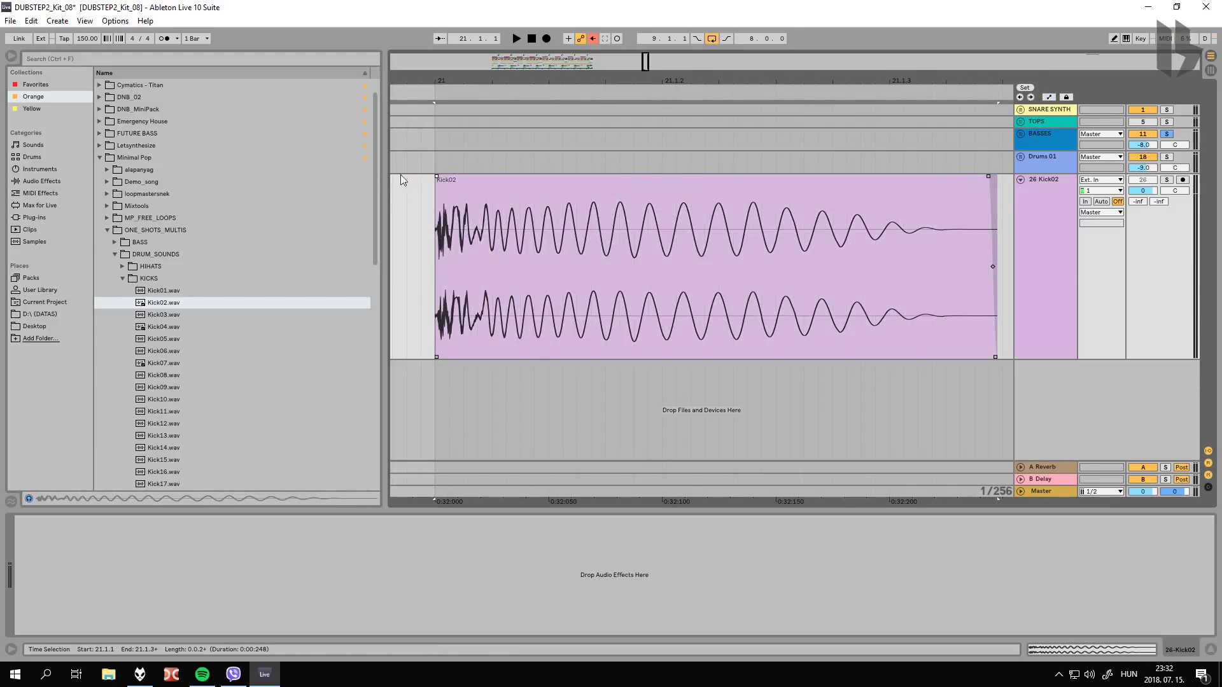
{"action": "left_click_drag", "start_coordinate": [385, 254], "coordinate": [188, 254]}
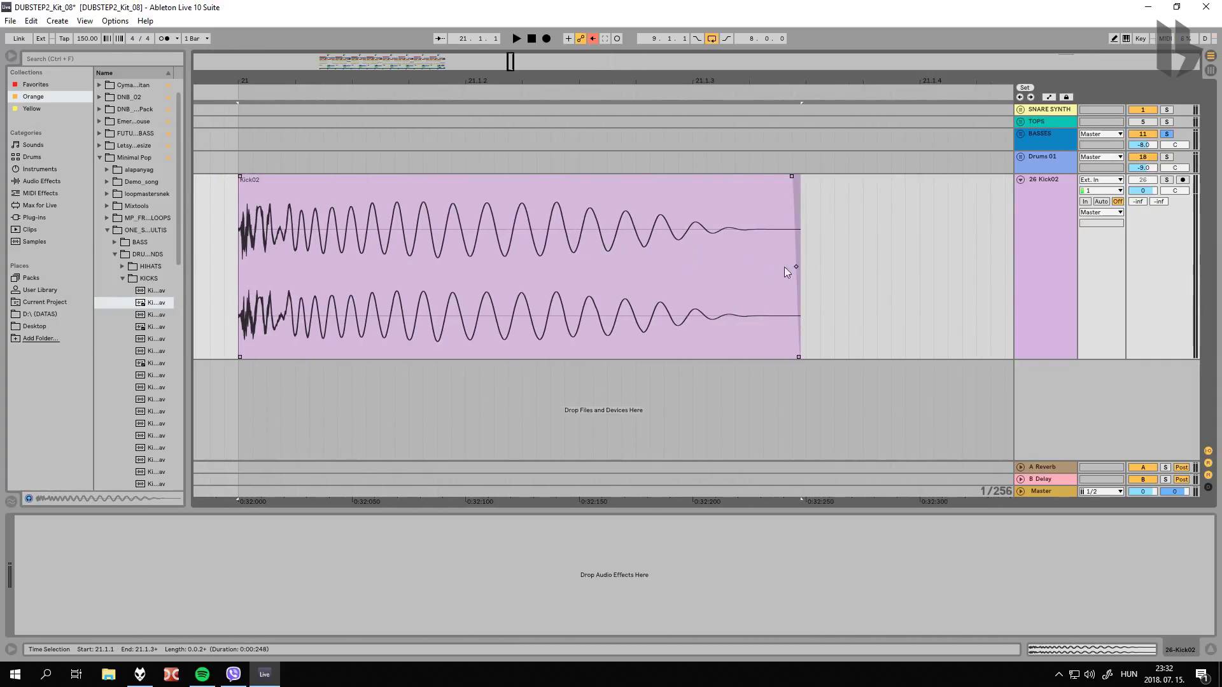
Step: Highlight the Kick02 waveform's tail, from just after its irregular attack section to the clip's end
{"action": "left_click_drag", "start_coordinate": [800, 264], "coordinate": [310, 265]}
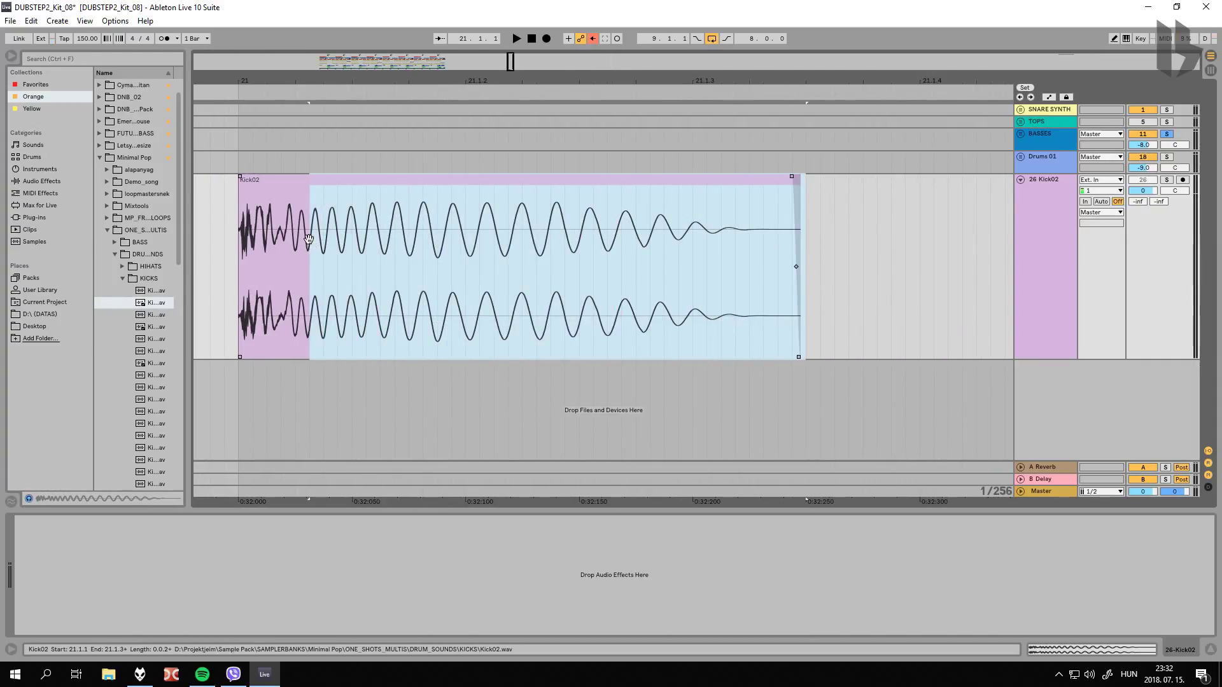
{"action": "left_click_drag", "start_coordinate": [272, 75], "coordinate": [315, 77]}
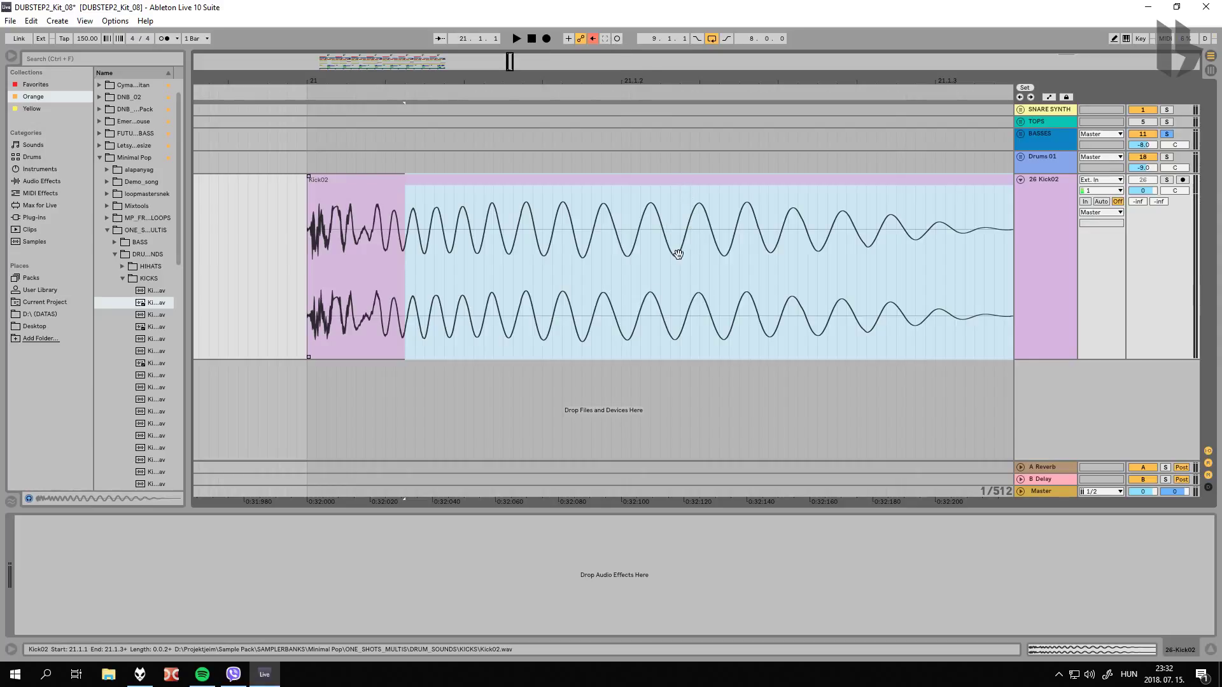
{"action": "key", "text": "plus"}
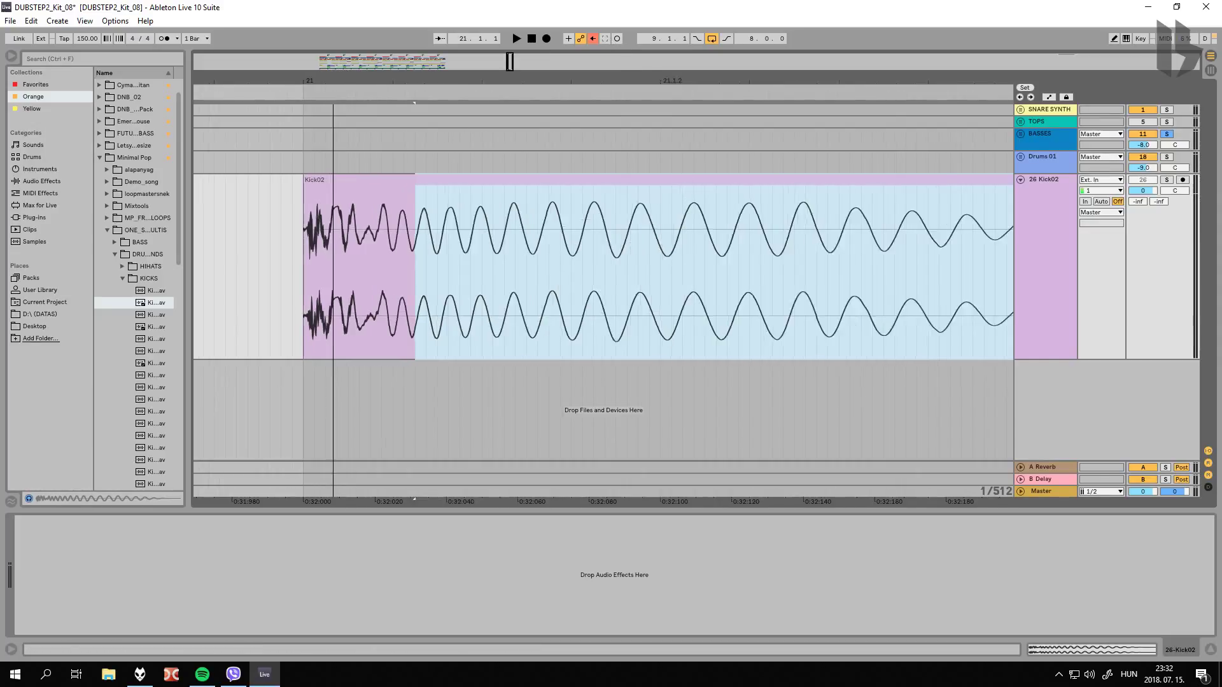
Step: Highlight the section right after the initial click in the Kick02 waveform, about 25 ms long
{"action": "left_click", "coordinate": [479, 265]}
{"action": "left_click_drag", "start_coordinate": [466, 263], "coordinate": [341, 280]}
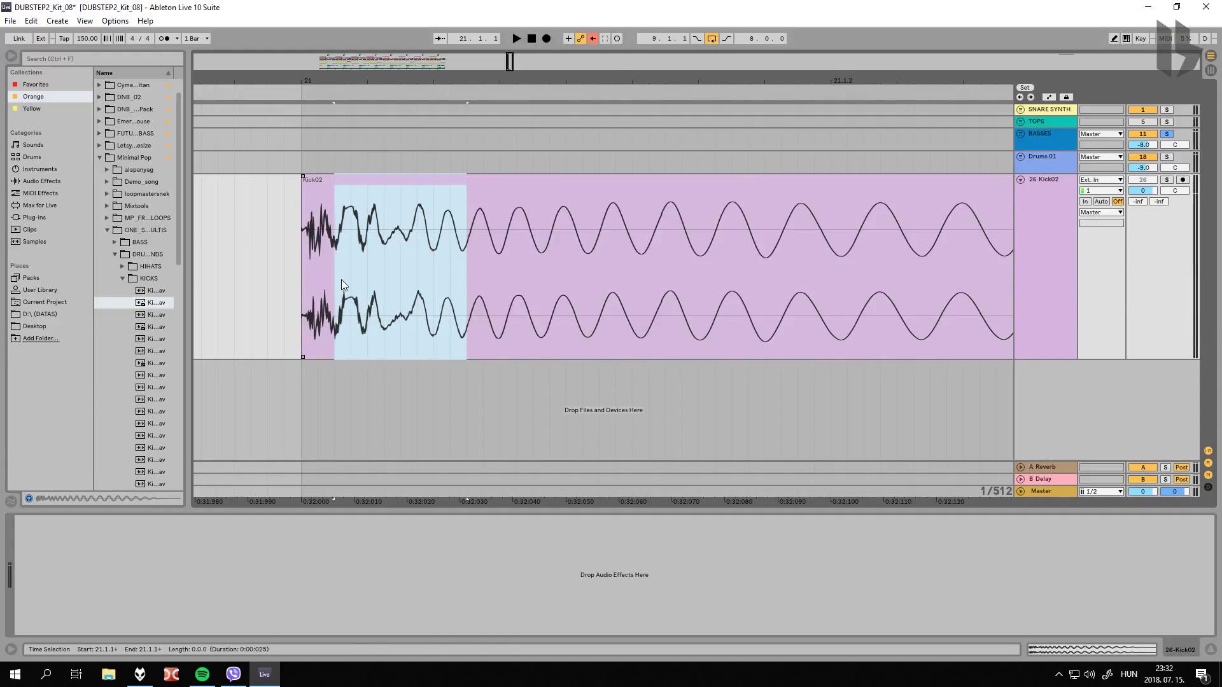
{"action": "key", "text": "minus"}
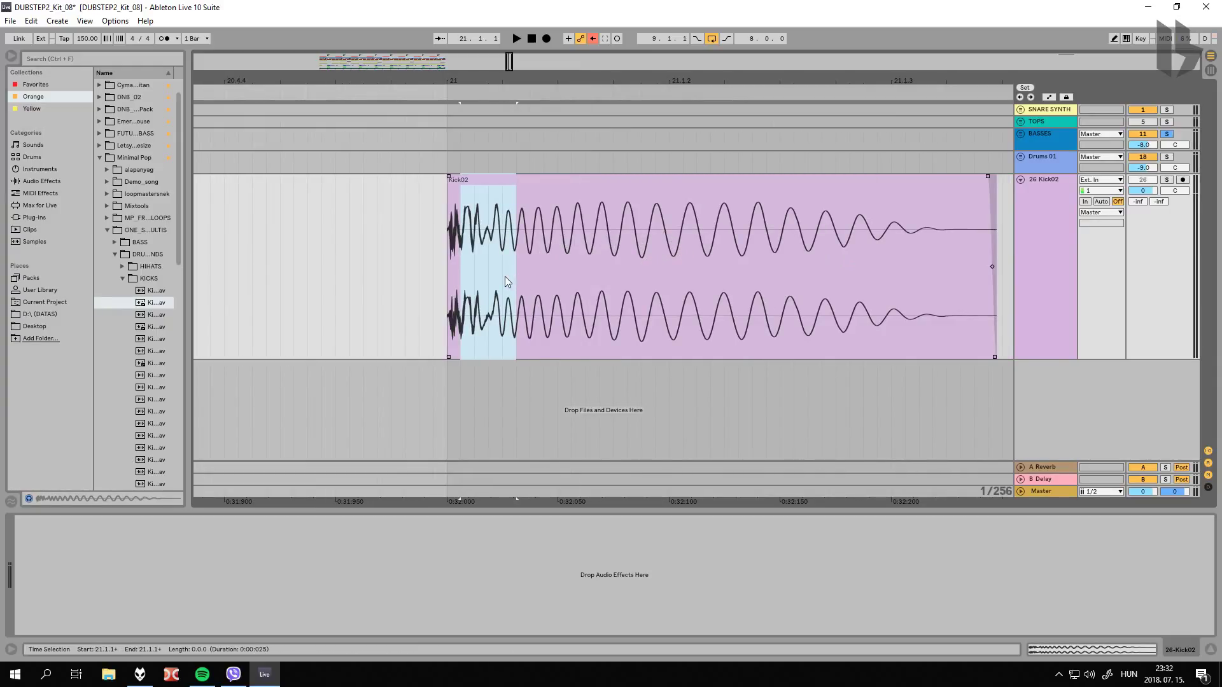
{"action": "left_click_drag", "start_coordinate": [506, 277], "coordinate": [464, 272]}
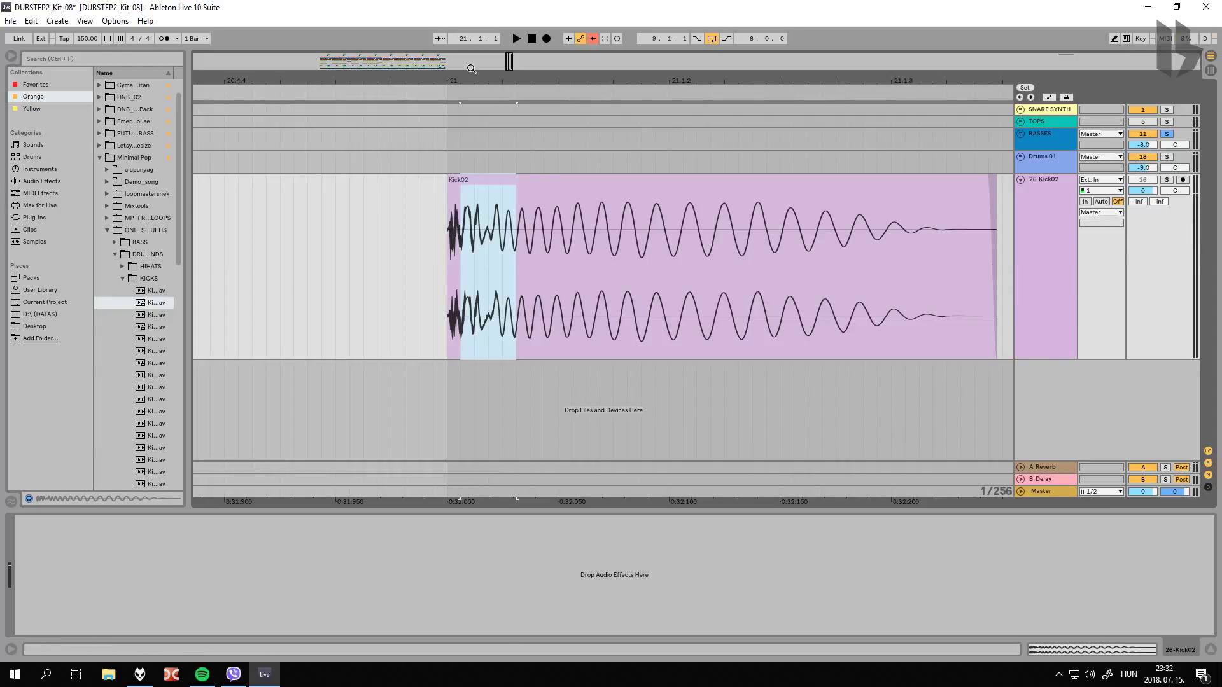
Step: Highlight the initial click at the very start of the Kick02 waveform, about 6 ms long
{"action": "key", "text": "plus"}
{"action": "key", "text": "plus"}
{"action": "left_click_drag", "start_coordinate": [437, 264], "coordinate": [478, 267]}
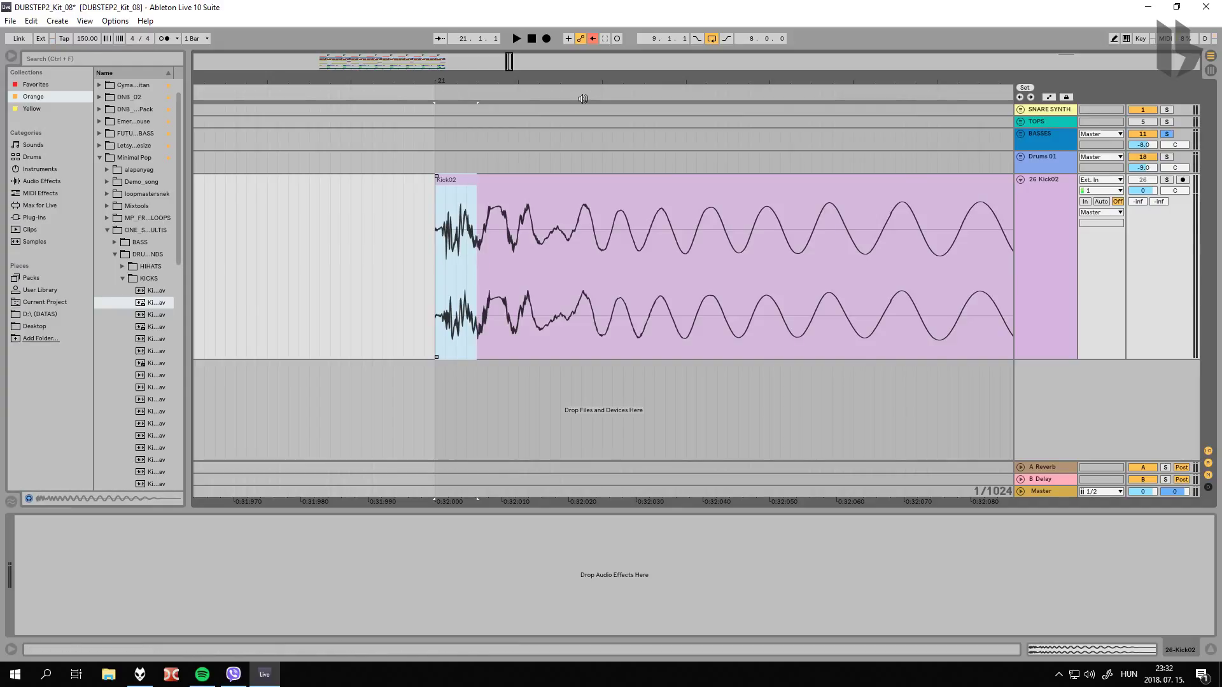
{"action": "left_click_drag", "start_coordinate": [594, 86], "coordinate": [495, 66]}
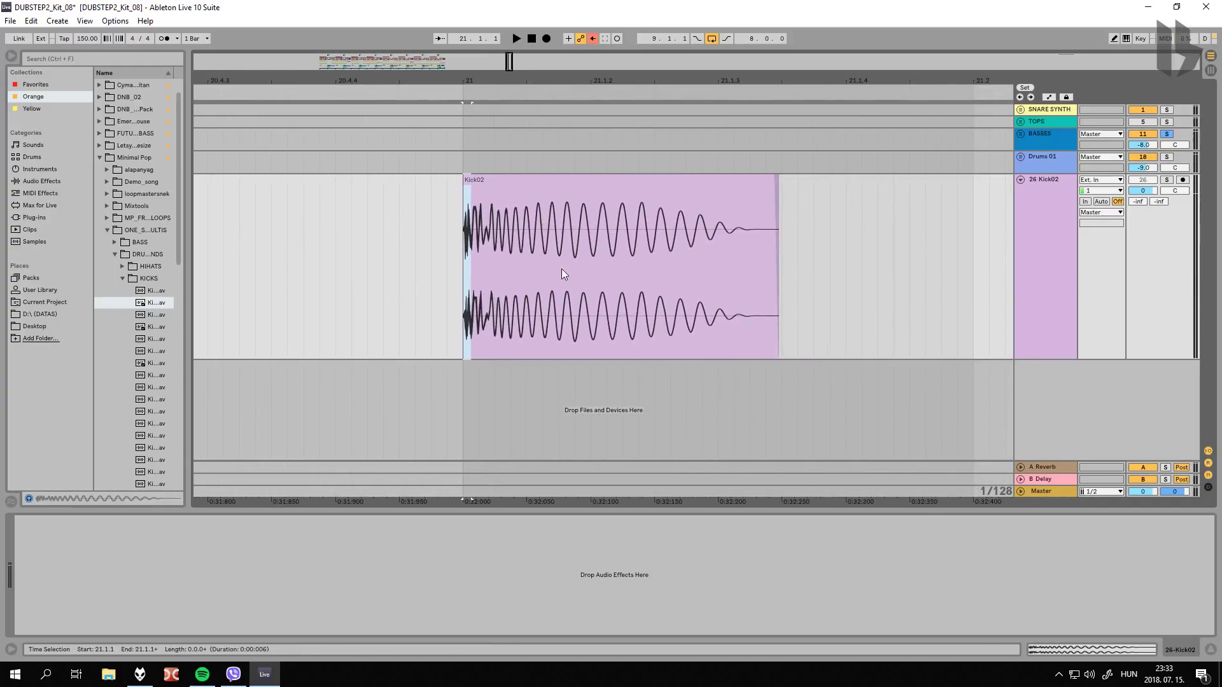
Step: Shorten the Kick02 clip to about 85 ms with a long curved fade-out and show the BASSES track's device chain
{"action": "left_click", "coordinate": [581, 183]}
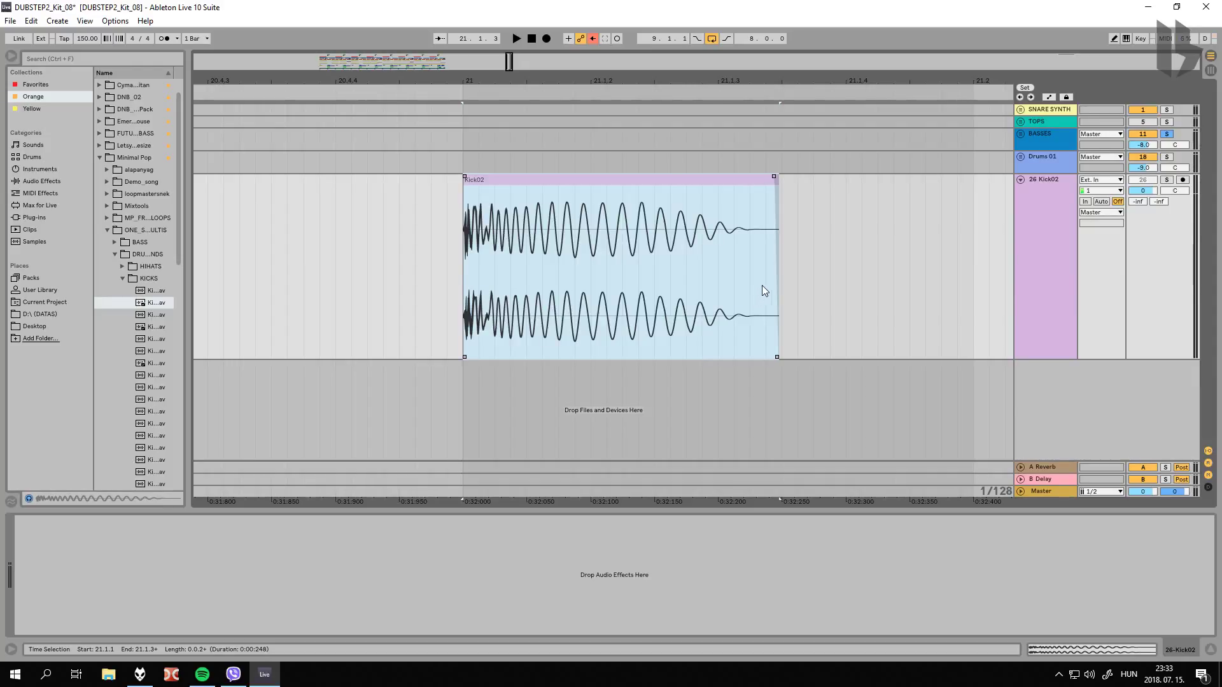
{"action": "left_click", "coordinate": [1057, 143]}
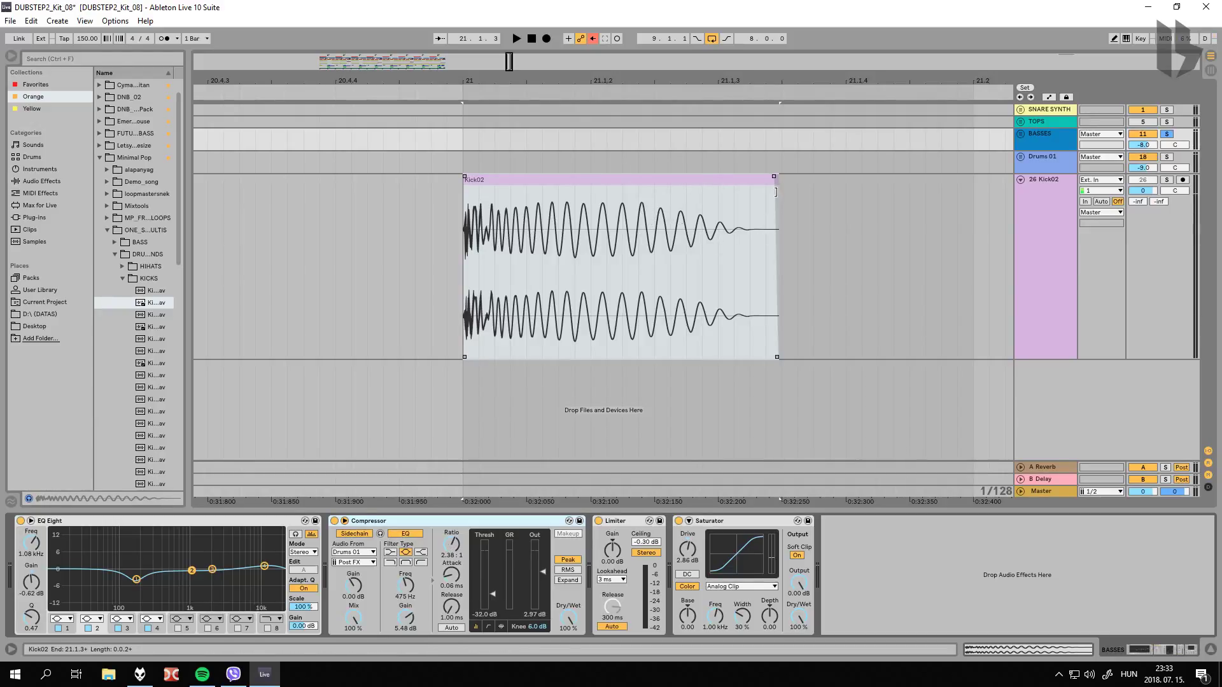
{"action": "left_click_drag", "start_coordinate": [775, 187], "coordinate": [504, 177]}
{"action": "left_click", "coordinate": [1059, 134]}
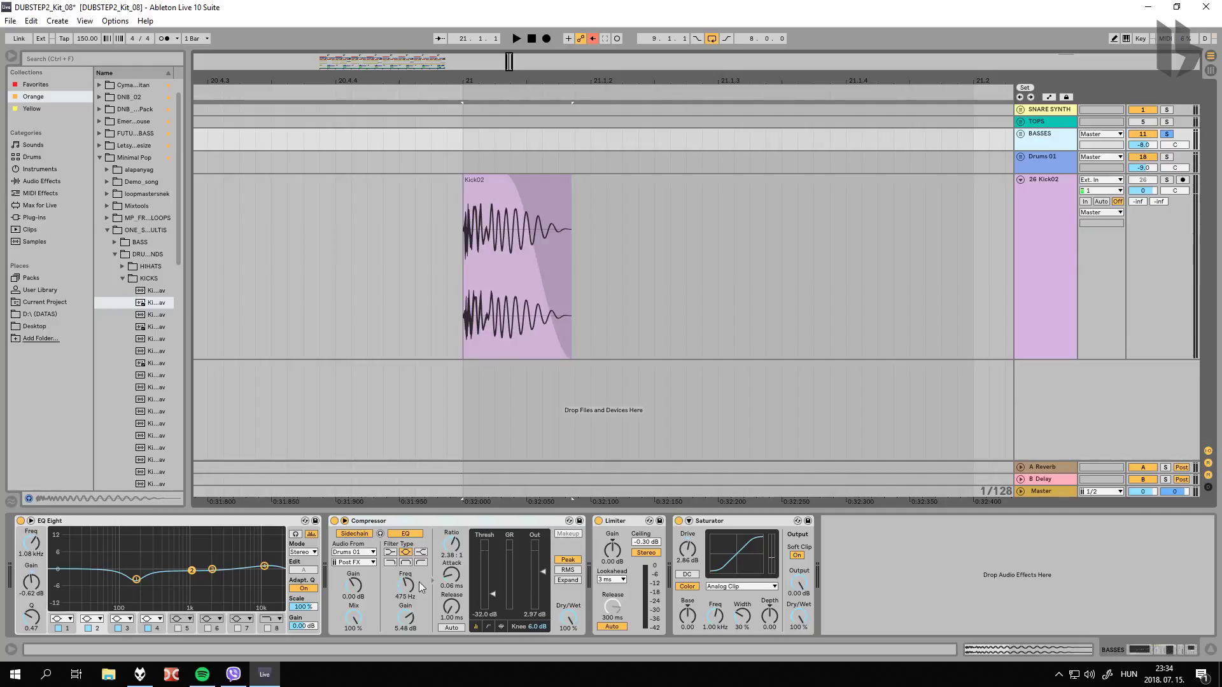
{"action": "left_click_drag", "start_coordinate": [471, 78], "coordinate": [539, 219]}
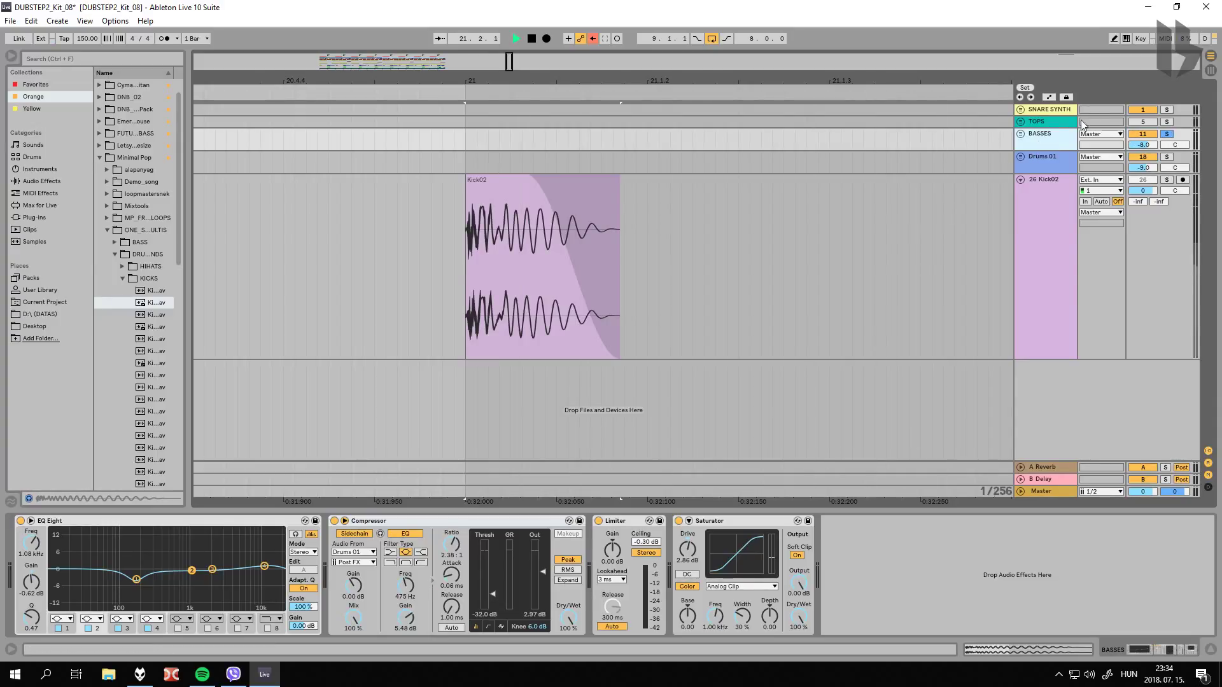
Step: Select the looped section from bar 9 to 17 and listen to the soloed BASSES group
{"action": "key", "text": "minus"}
{"action": "left_click_drag", "start_coordinate": [616, 80], "coordinate": [616, 56]}
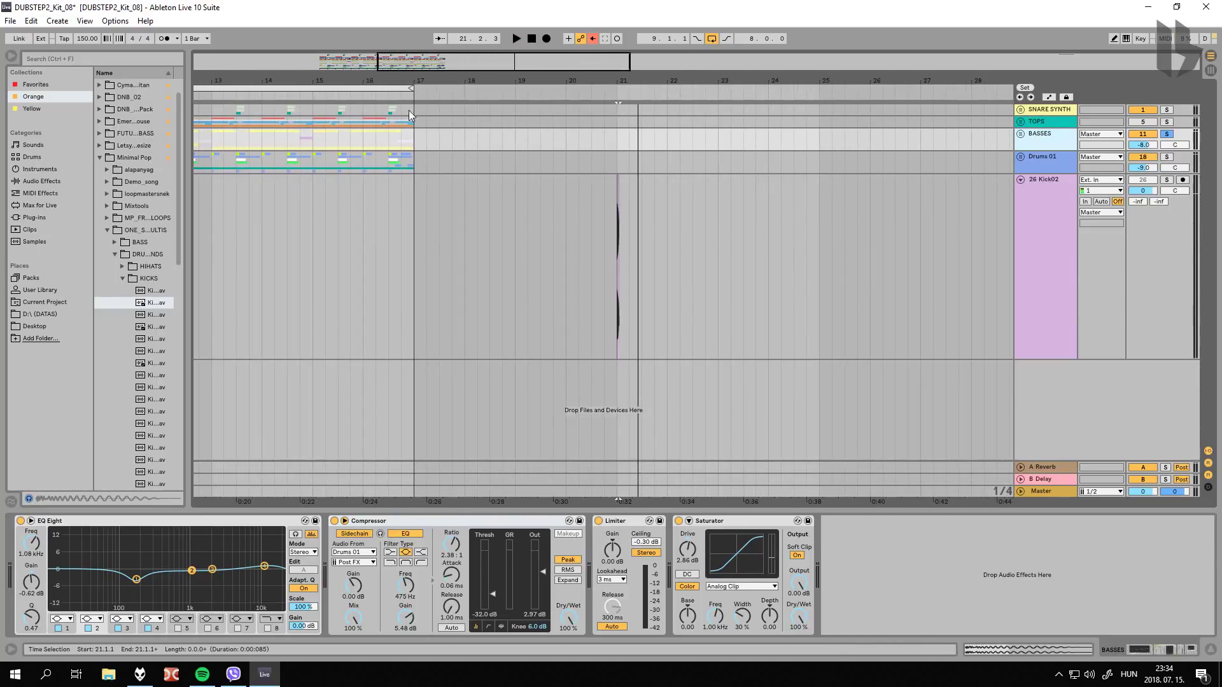
{"action": "left_click", "coordinate": [382, 89]}
{"action": "left_click_drag", "start_coordinate": [382, 80], "coordinate": [631, 108]}
{"action": "key", "text": "space"}
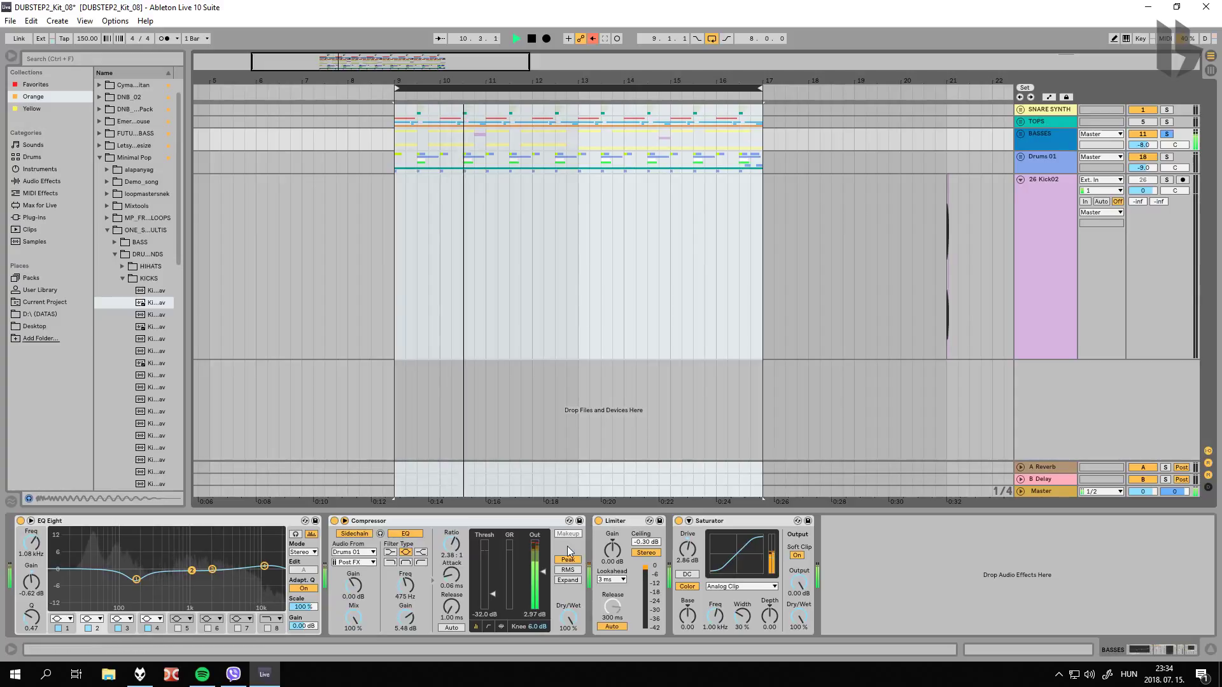
{"action": "key", "text": "space"}
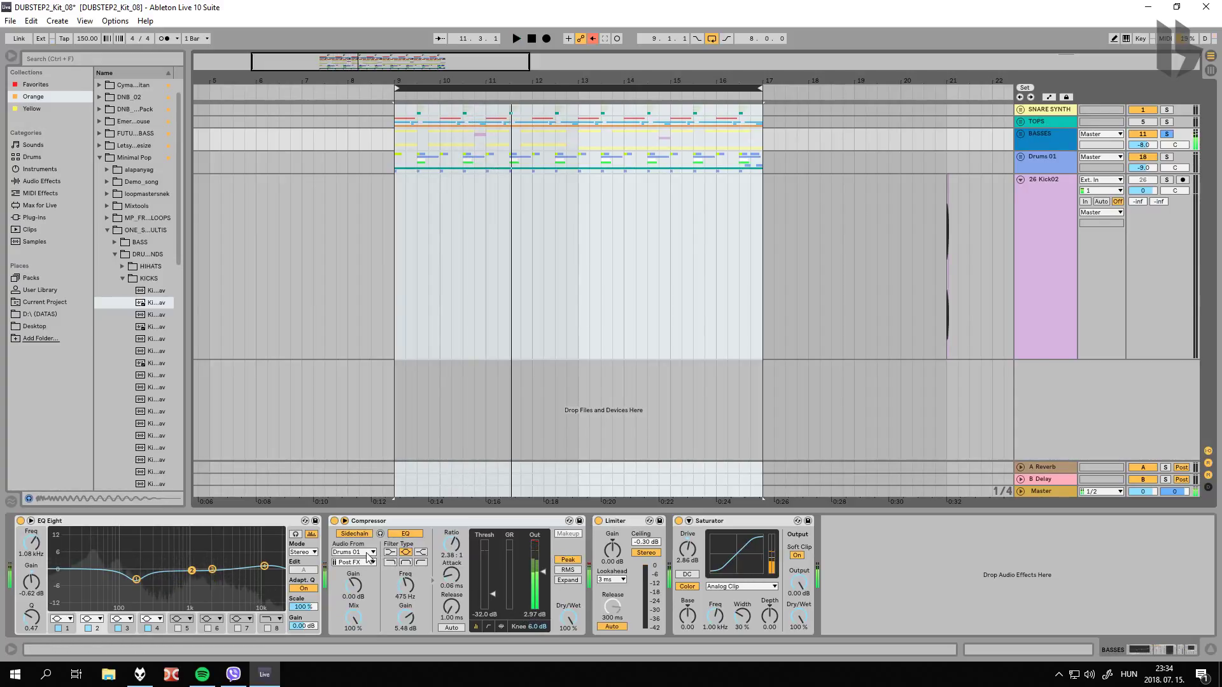
Step: Set the BASSES Compressor's sidechain source to Kick and play the loop to check the gain reduction
{"action": "left_click", "coordinate": [367, 552]}
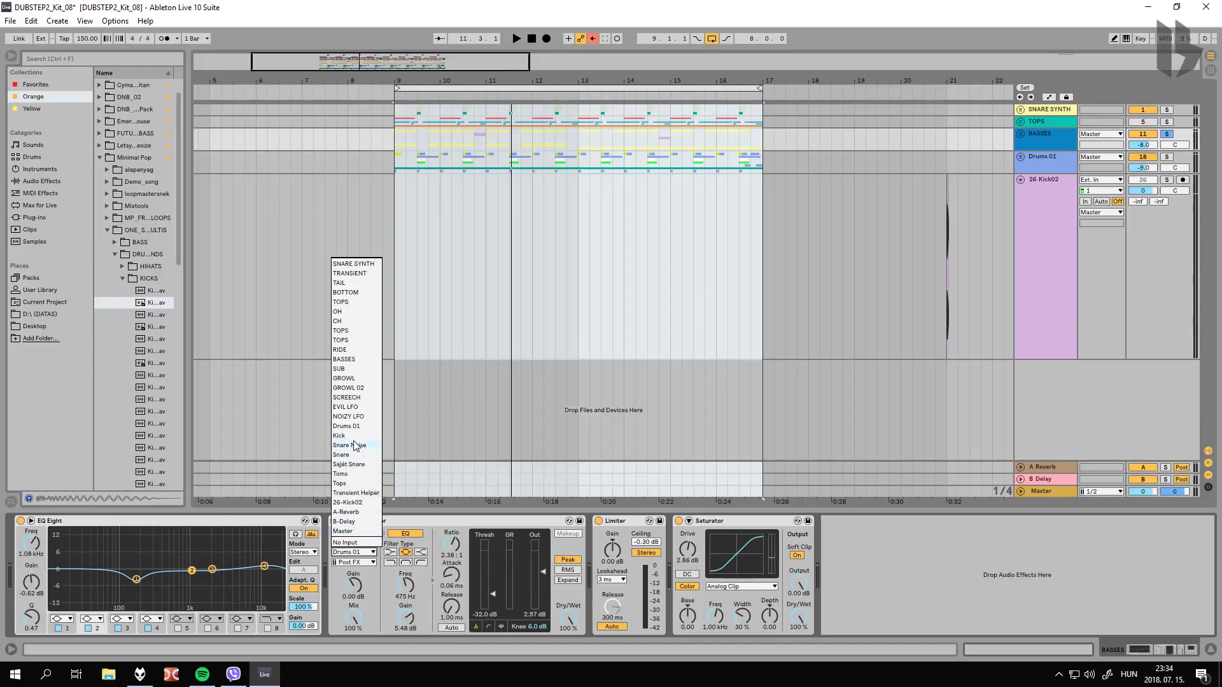
{"action": "key", "text": "Escape"}
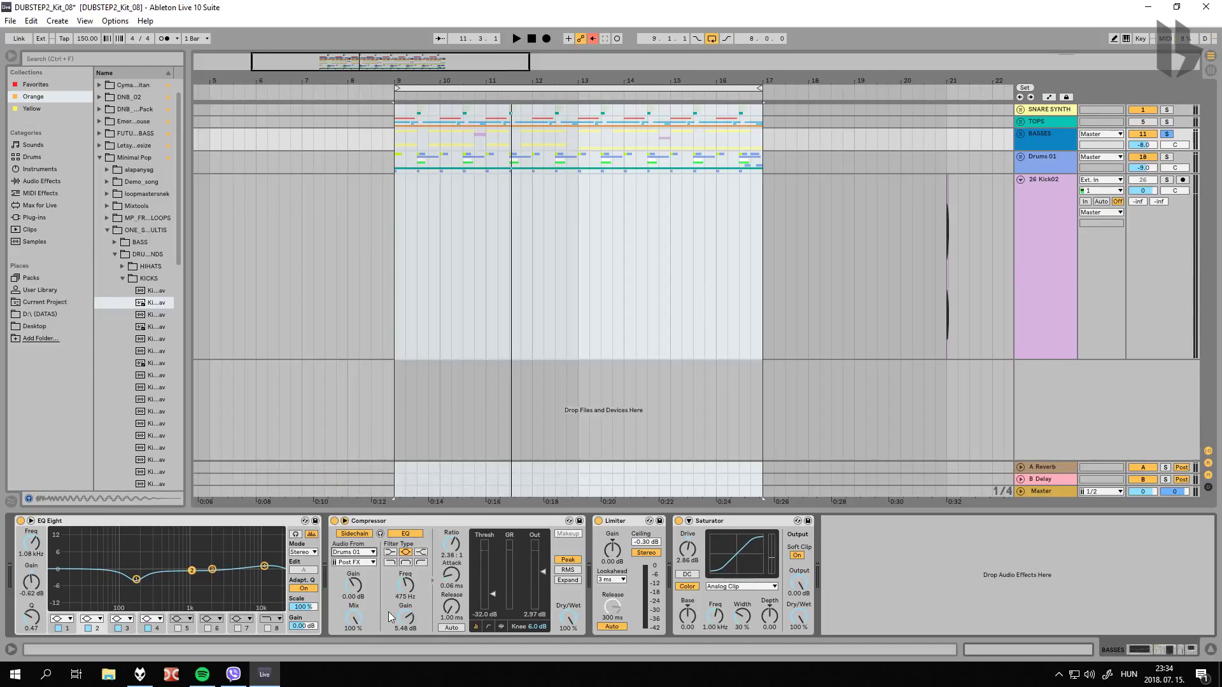
{"action": "key", "text": "space"}
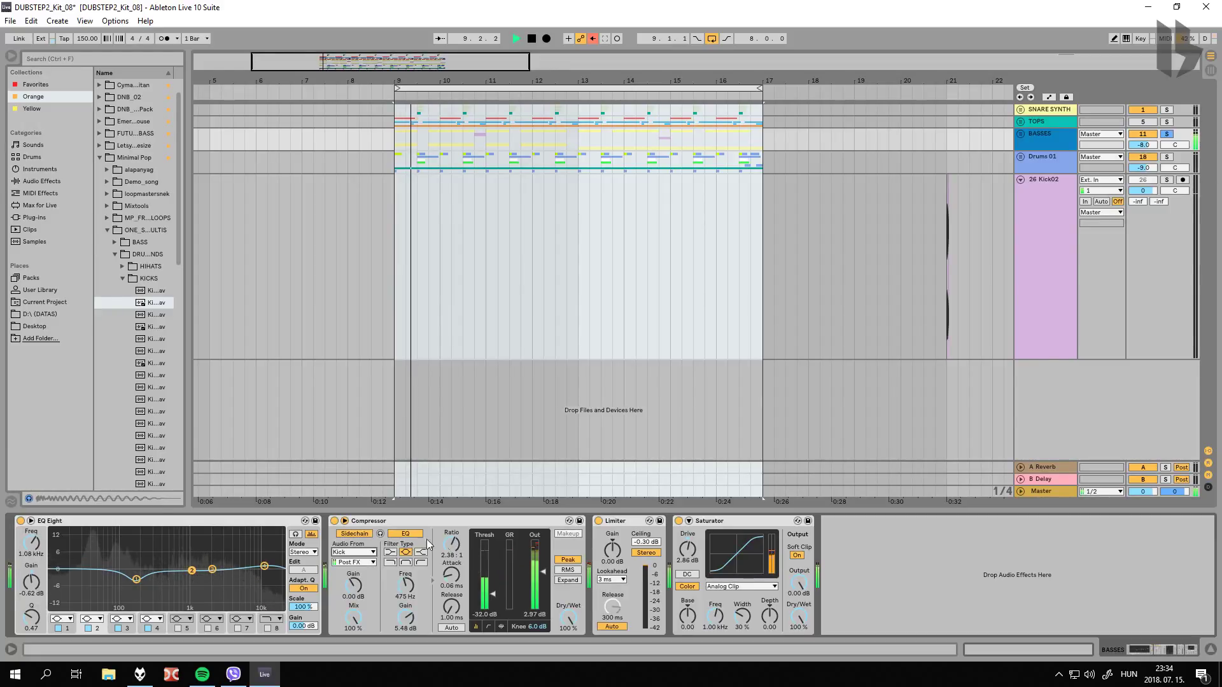
{"action": "key", "text": "space"}
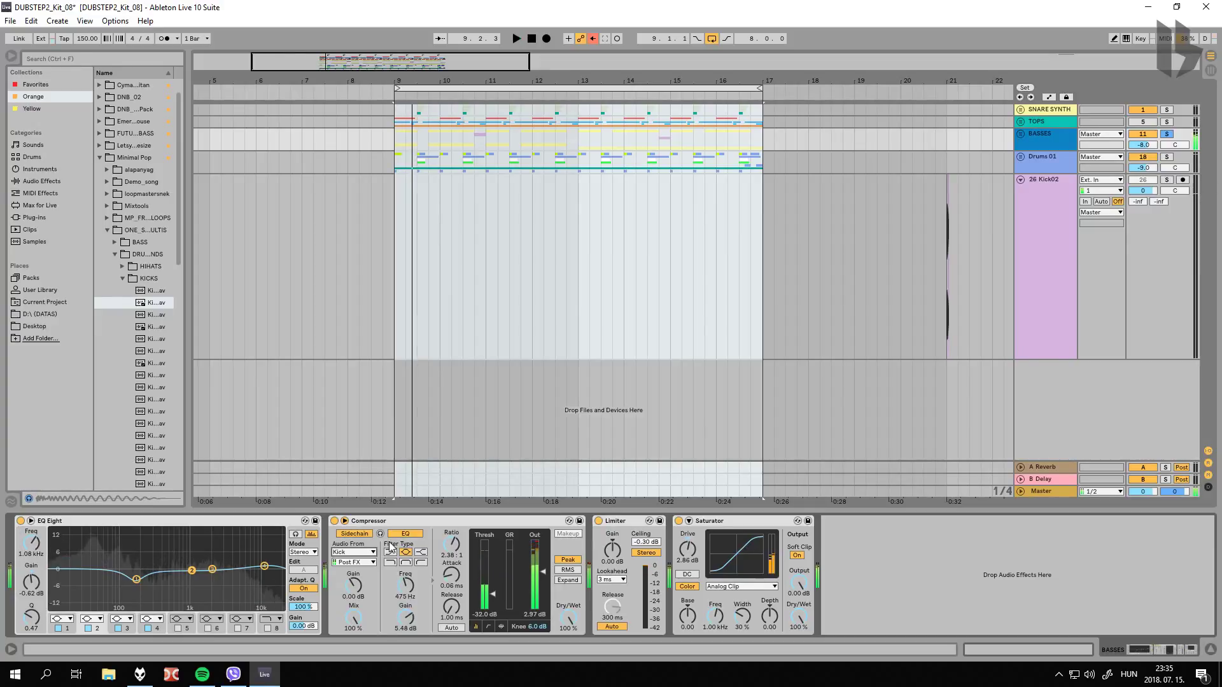
{"action": "key", "text": "space"}
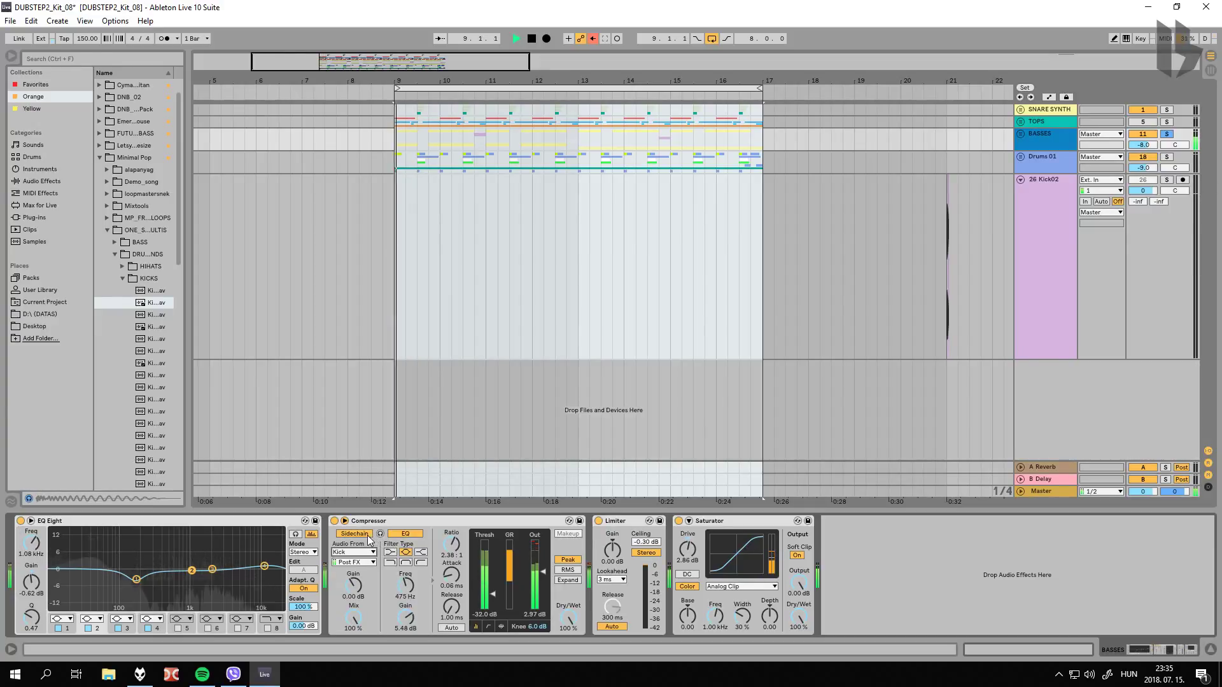
{"action": "key", "text": "space"}
Step: Compare the basses with the Compressor's sidechain EQ switched off and on during playback, leaving it on
{"action": "left_click", "coordinate": [408, 534]}
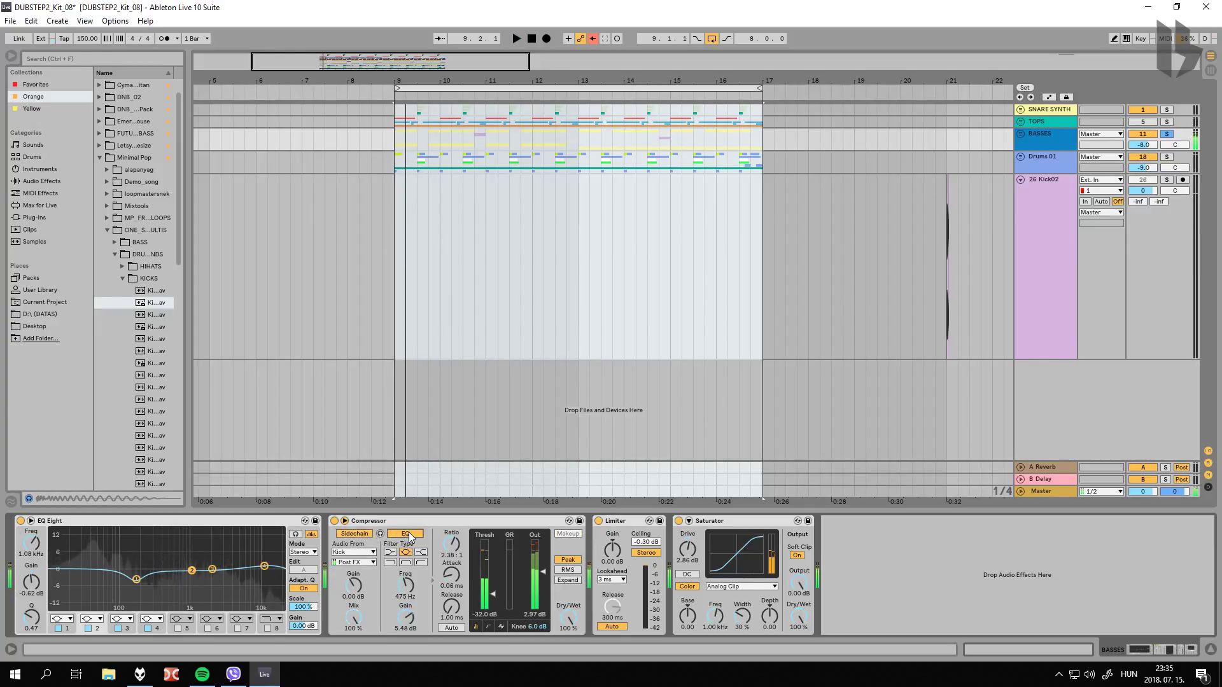
{"action": "key", "text": "space"}
{"action": "left_click", "coordinate": [407, 534]}
{"action": "left_click", "coordinate": [407, 534]}
{"action": "key", "text": "space"}
{"action": "key", "text": "space"}
{"action": "left_click", "coordinate": [408, 534]}
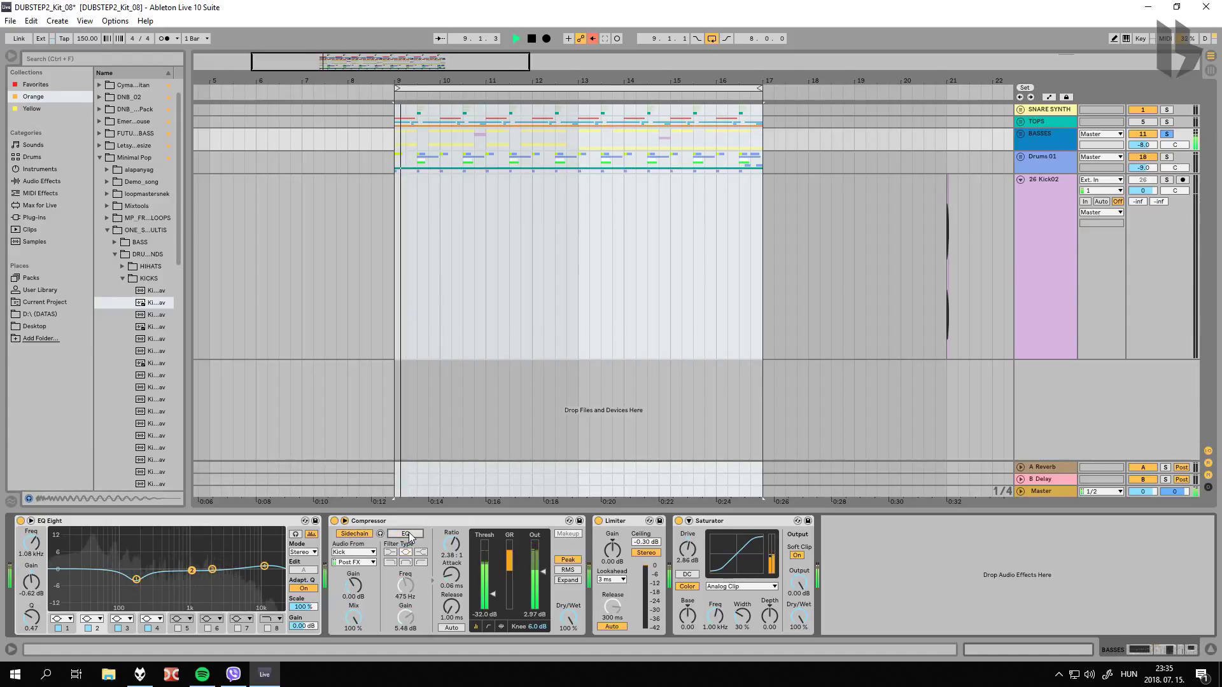
{"action": "left_click", "coordinate": [407, 534]}
{"action": "left_click", "coordinate": [407, 534]}
{"action": "left_click", "coordinate": [407, 534]}
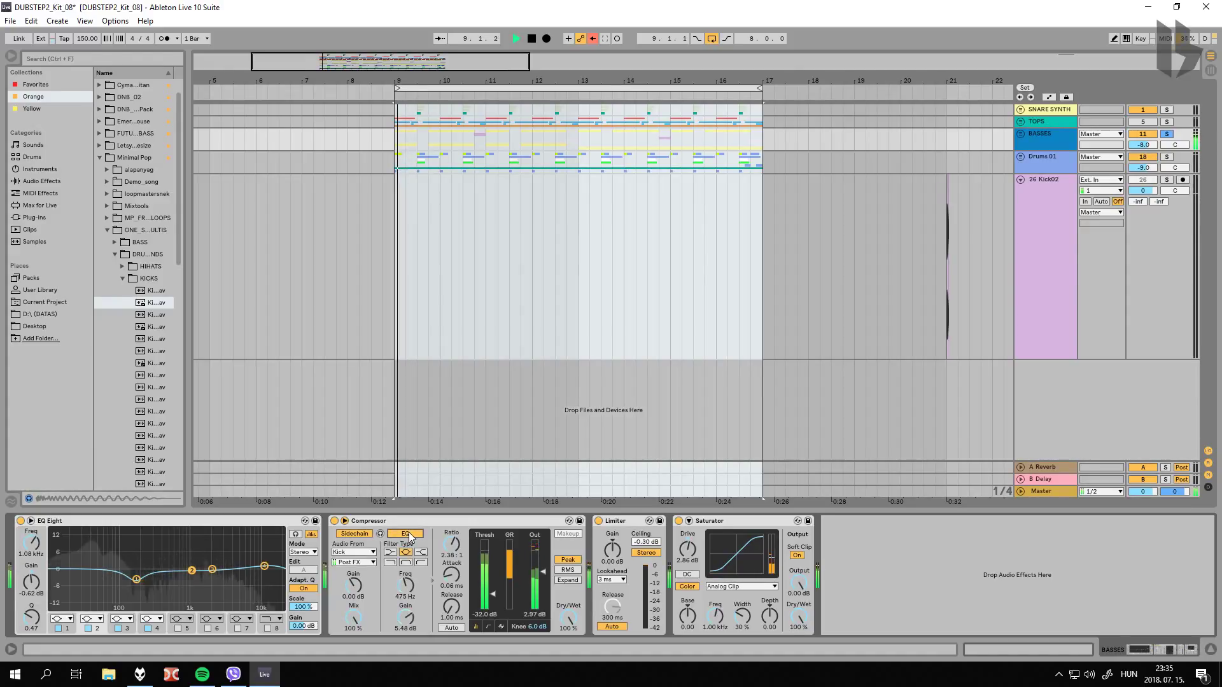
{"action": "left_click", "coordinate": [407, 533]}
{"action": "left_click", "coordinate": [408, 534]}
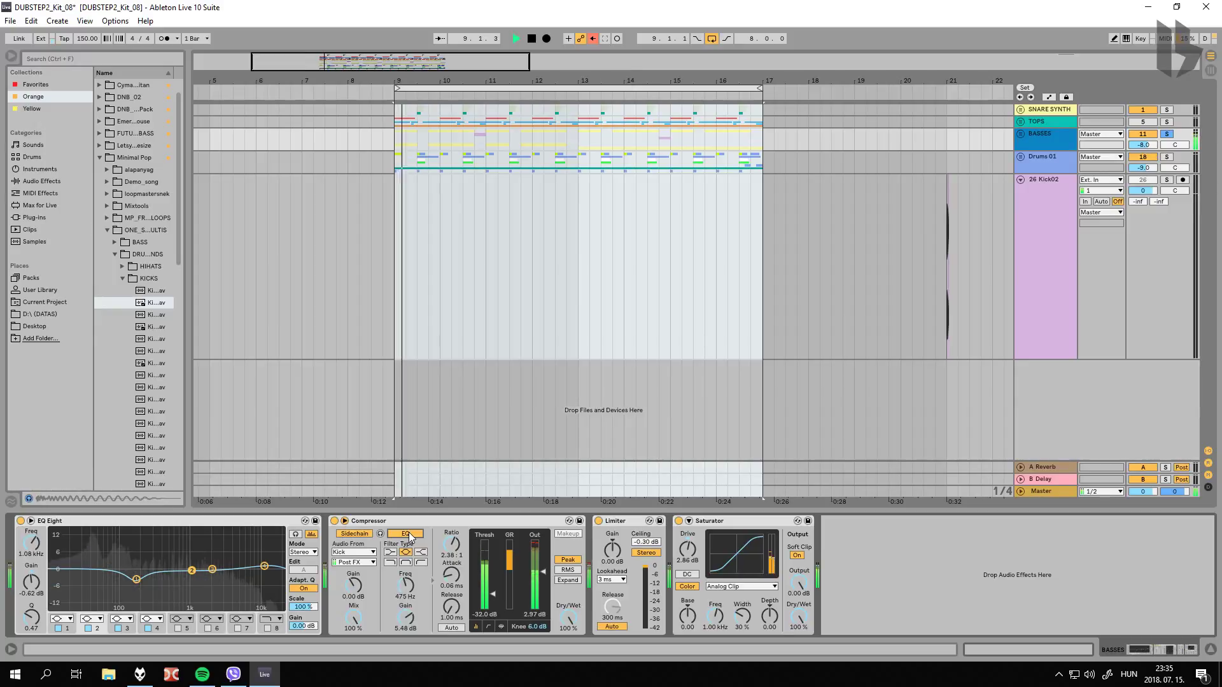
{"action": "left_click", "coordinate": [408, 534]}
{"action": "key", "text": "space"}
{"action": "left_click", "coordinate": [407, 534]}
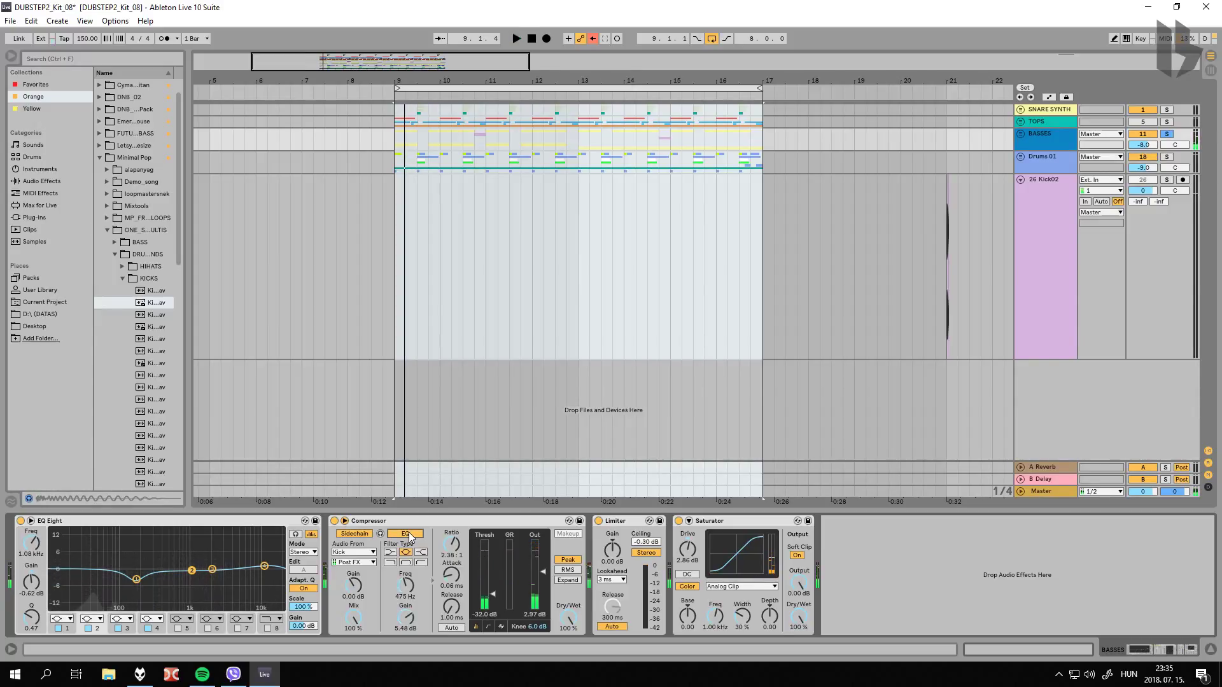
Step: Switch the Compressor's sidechain EQ to the last filter shape and set its frequency to 103 Hz, checking it during playback
{"action": "left_click", "coordinate": [421, 562]}
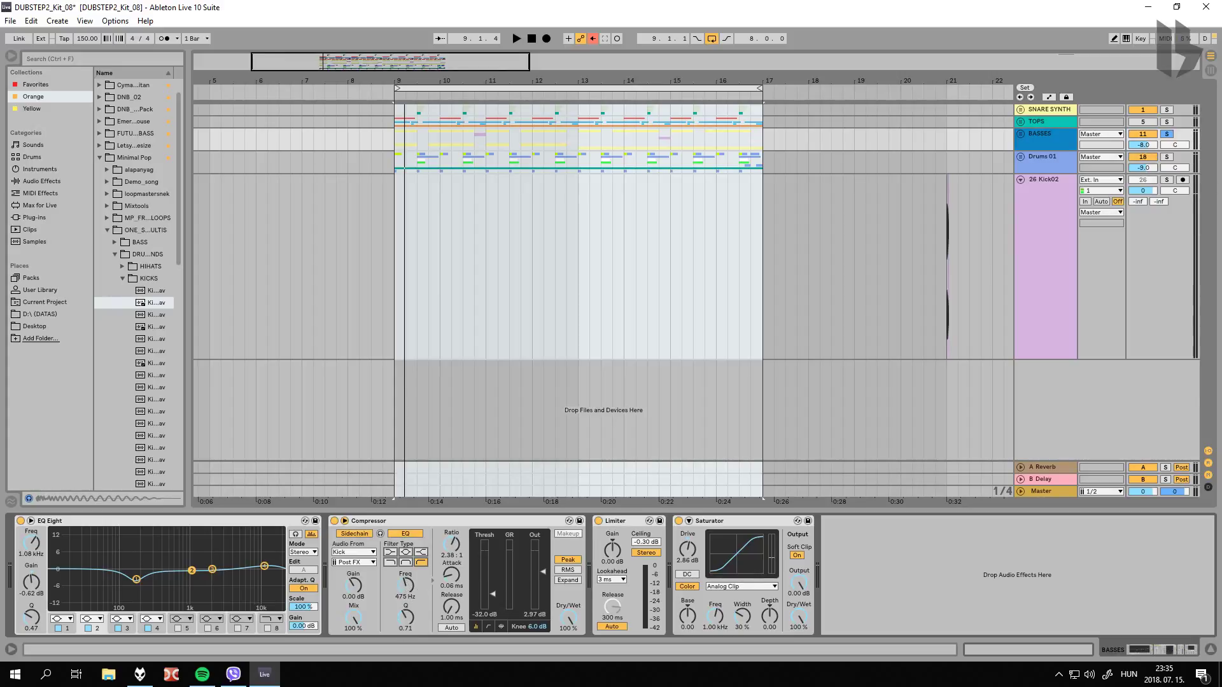
{"action": "left_click_drag", "start_coordinate": [405, 585], "coordinate": [405, 595]}
{"action": "key", "text": "space"}
{"action": "mouse_move", "coordinate": [427, 572]}
{"action": "left_mouse_down"}
{"action": "mouse_move", "coordinate": [427, 554]}
{"action": "mouse_move", "coordinate": [405, 578]}
{"action": "mouse_move", "coordinate": [406, 558]}
{"action": "mouse_move", "coordinate": [405, 609]}
{"action": "mouse_move", "coordinate": [405, 578]}
{"action": "left_mouse_up"}
{"action": "key", "text": "space"}
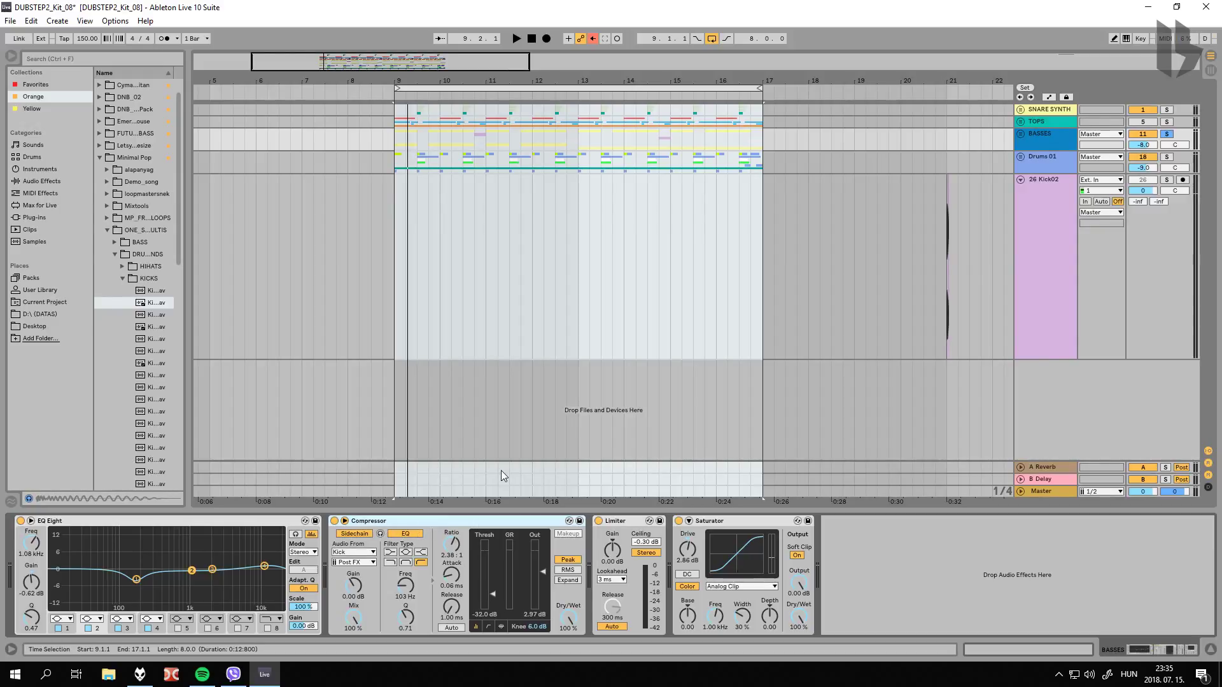
Step: Solo the Drums 01 group instead of BASSES, play the loop and unfold the group to show its Kick track
{"action": "left_click_drag", "start_coordinate": [573, 80], "coordinate": [572, 70]}
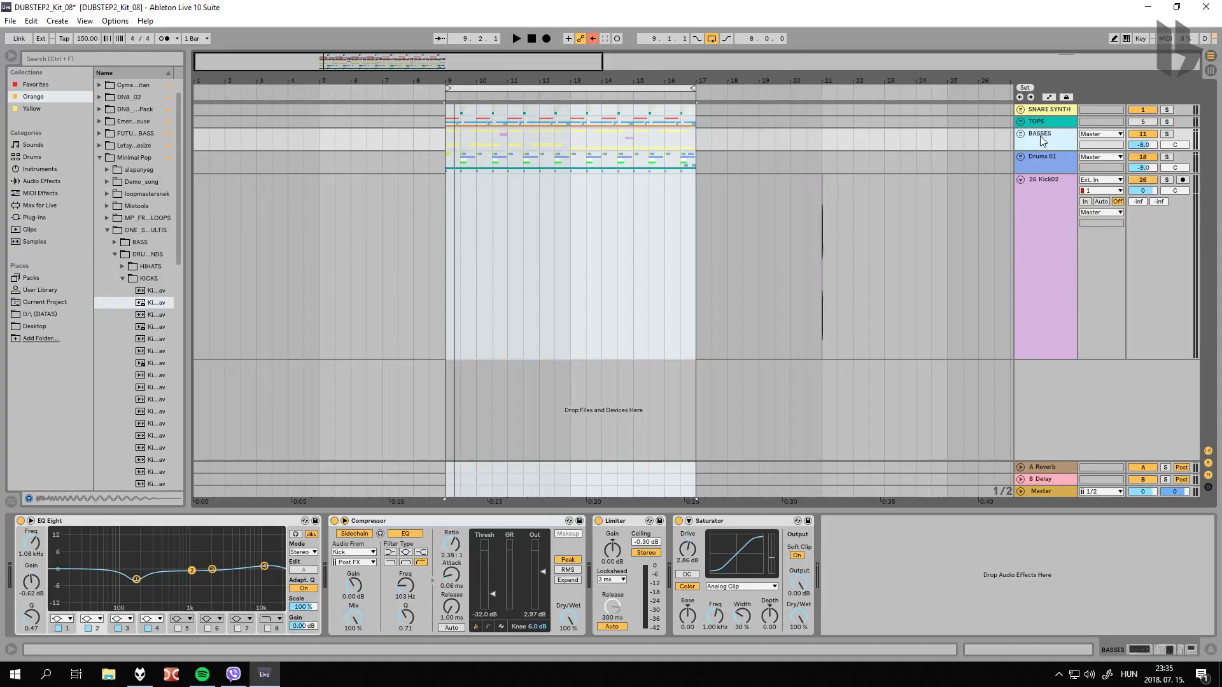
{"action": "left_click", "coordinate": [1044, 165]}
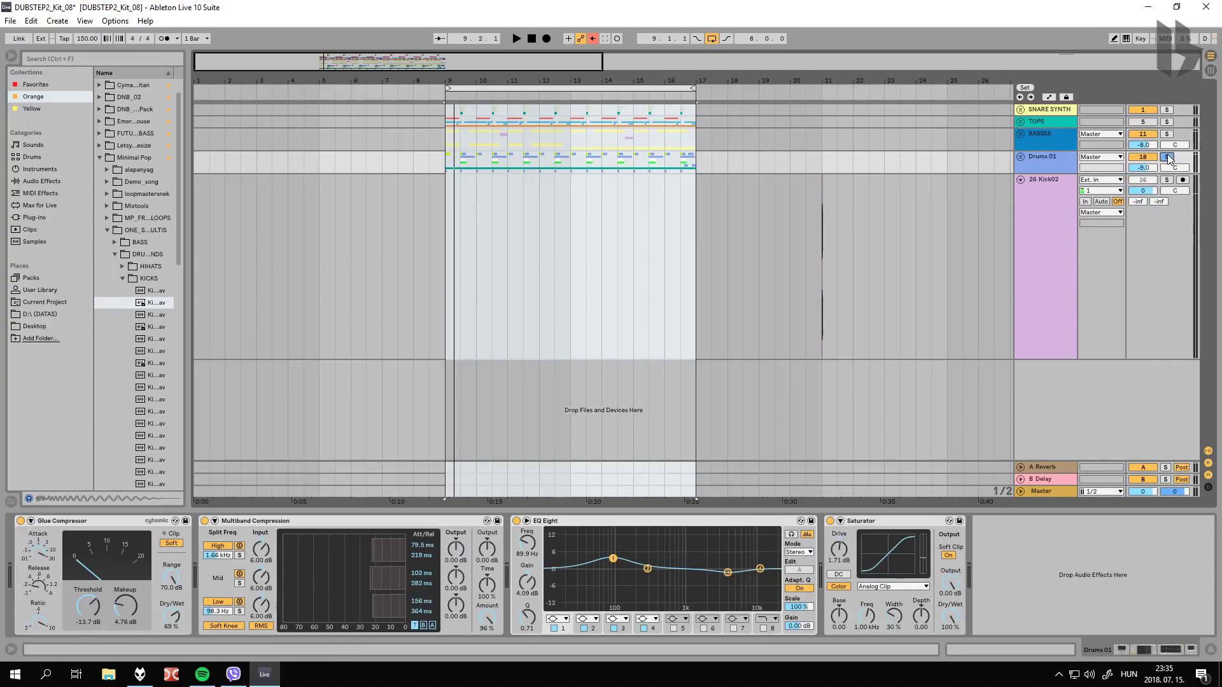
{"action": "key", "text": "space"}
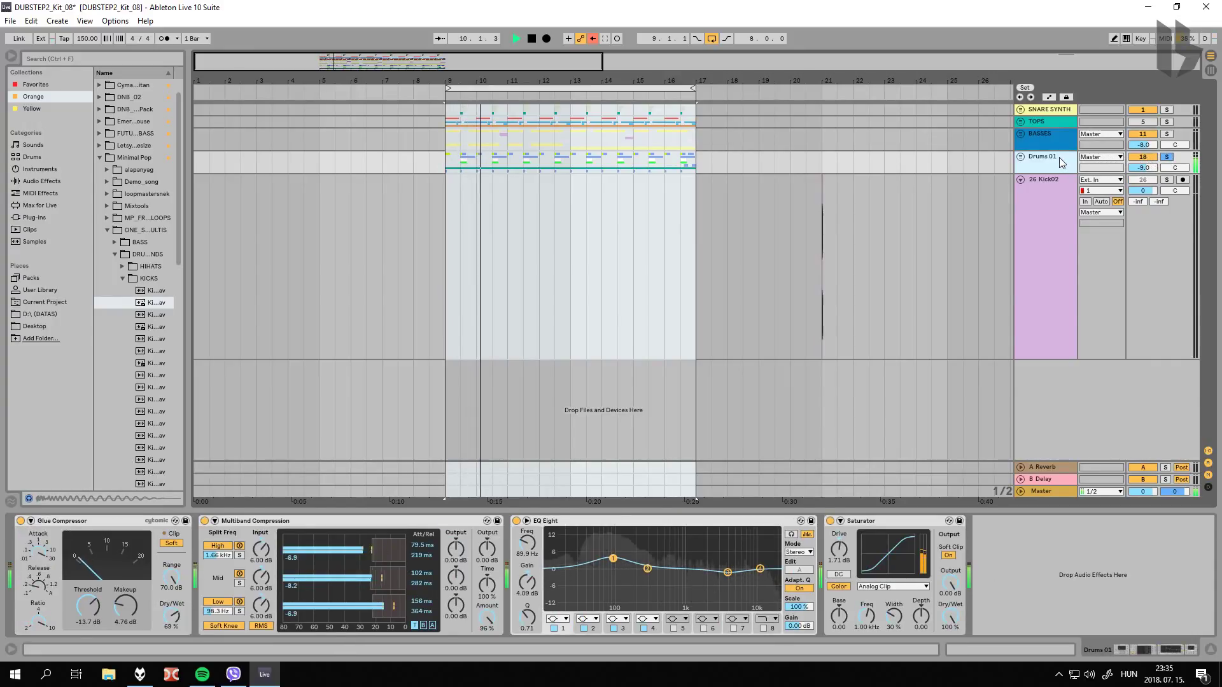
{"action": "left_click", "coordinate": [1021, 157]}
{"action": "scroll", "coordinate": [1021, 159], "scroll_direction": "down", "scroll_amount": 3}
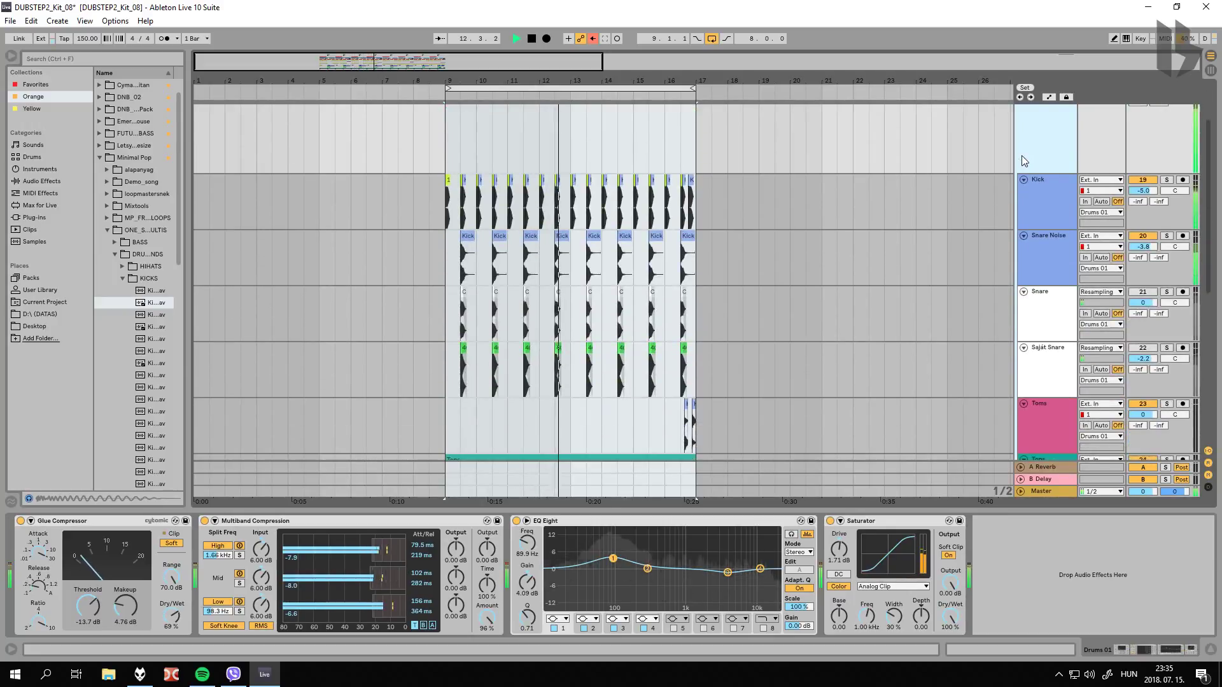
Step: Look through the Drums 01 tracks, stop playback, then fold the group and switch off its solo
{"action": "scroll", "coordinate": [1021, 155], "scroll_direction": "down", "scroll_amount": 2}
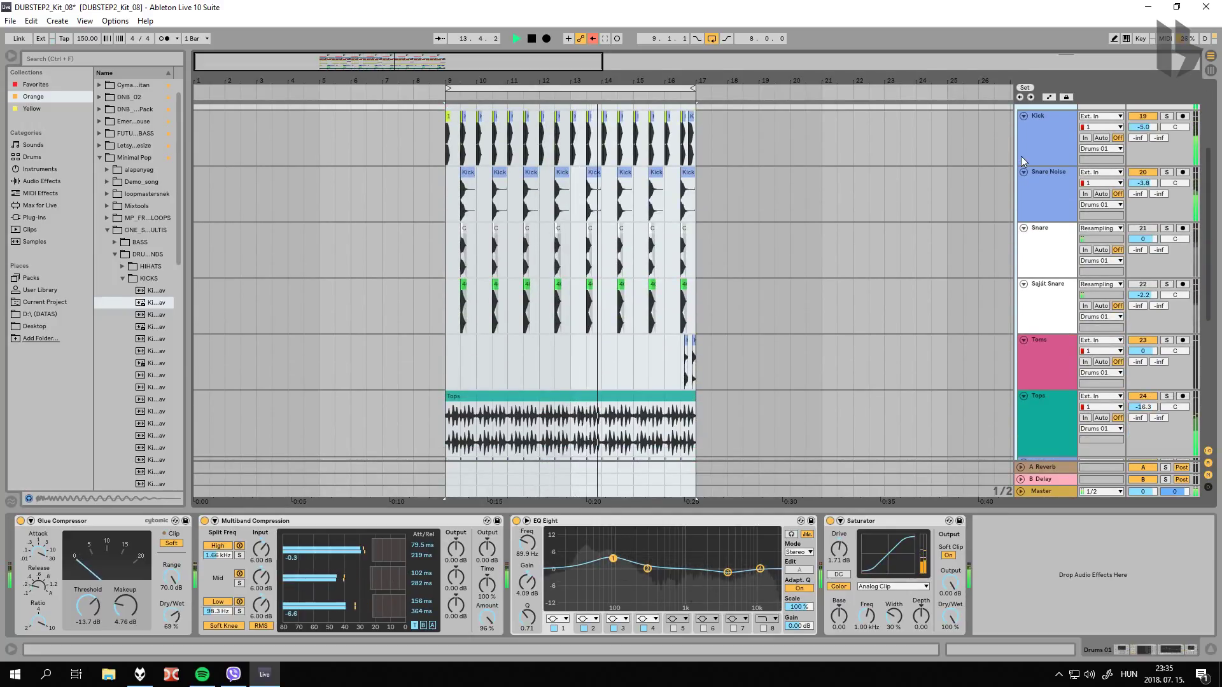
{"action": "scroll", "coordinate": [1021, 156], "scroll_direction": "down", "scroll_amount": 2}
{"action": "key", "text": "space"}
{"action": "scroll", "coordinate": [1021, 128], "scroll_direction": "up", "scroll_amount": 5}
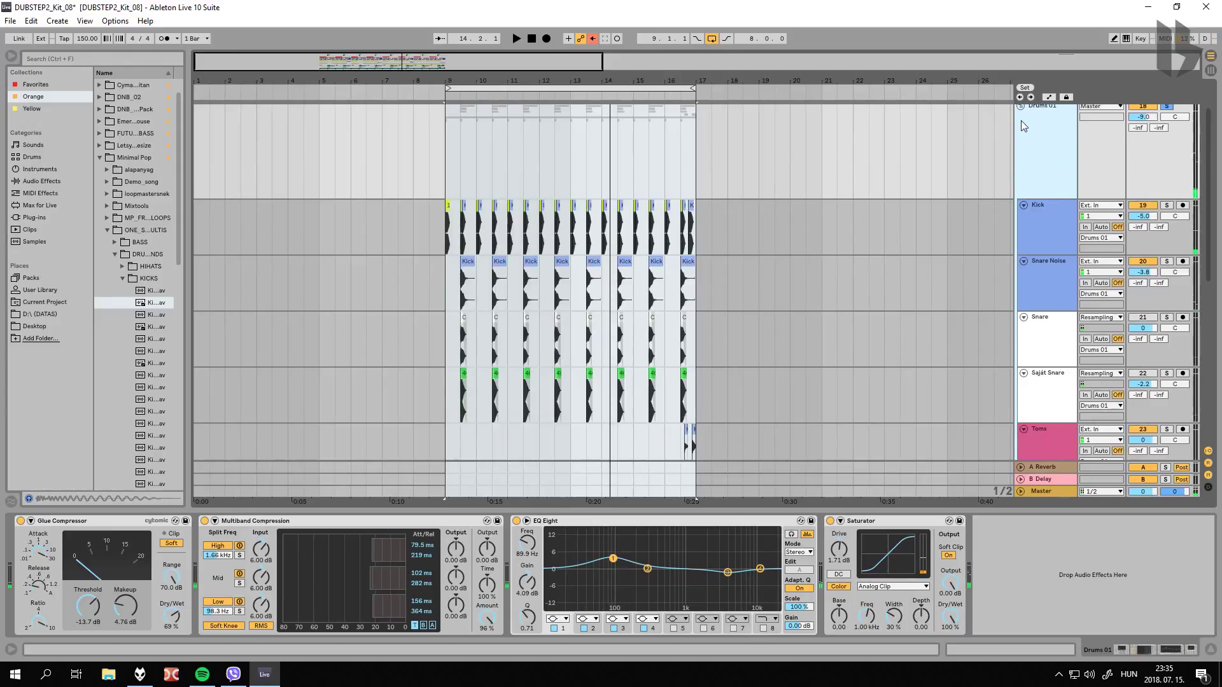
{"action": "scroll", "coordinate": [1021, 125], "scroll_direction": "up", "scroll_amount": 2}
{"action": "left_click", "coordinate": [1021, 157]}
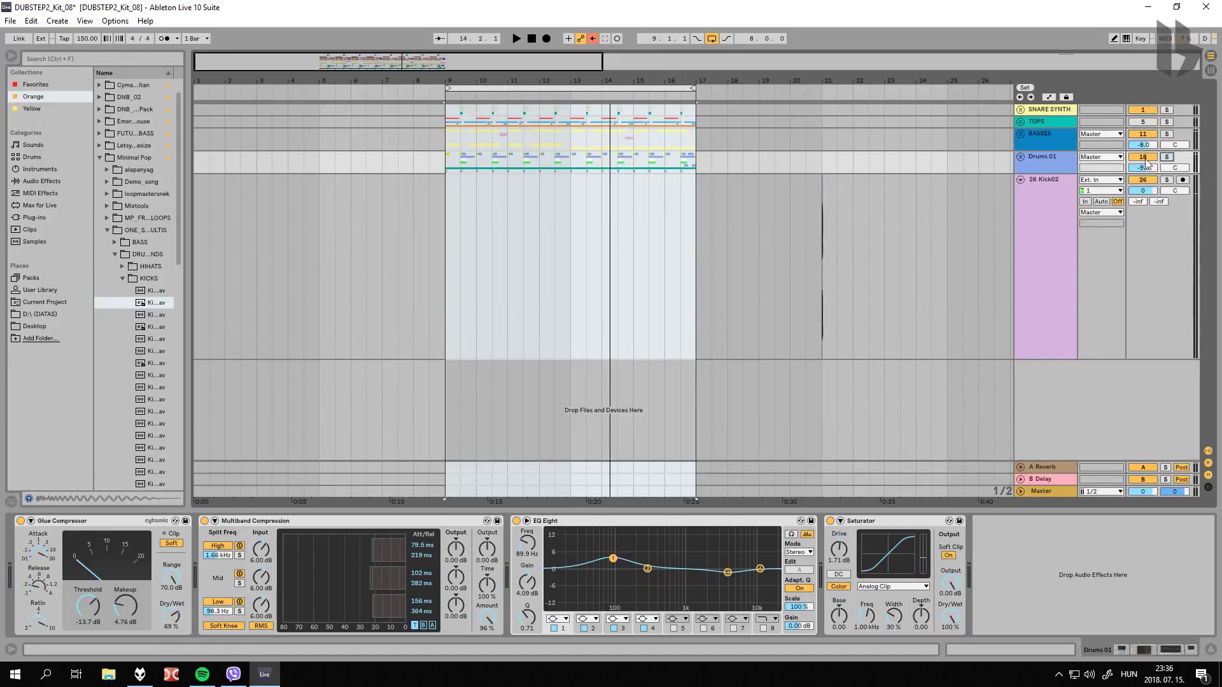
Step: Delete the 26 Kick02 track and display the devices of the TOPS and SNARE SYNTH tracks
{"action": "left_click", "coordinate": [1042, 183]}
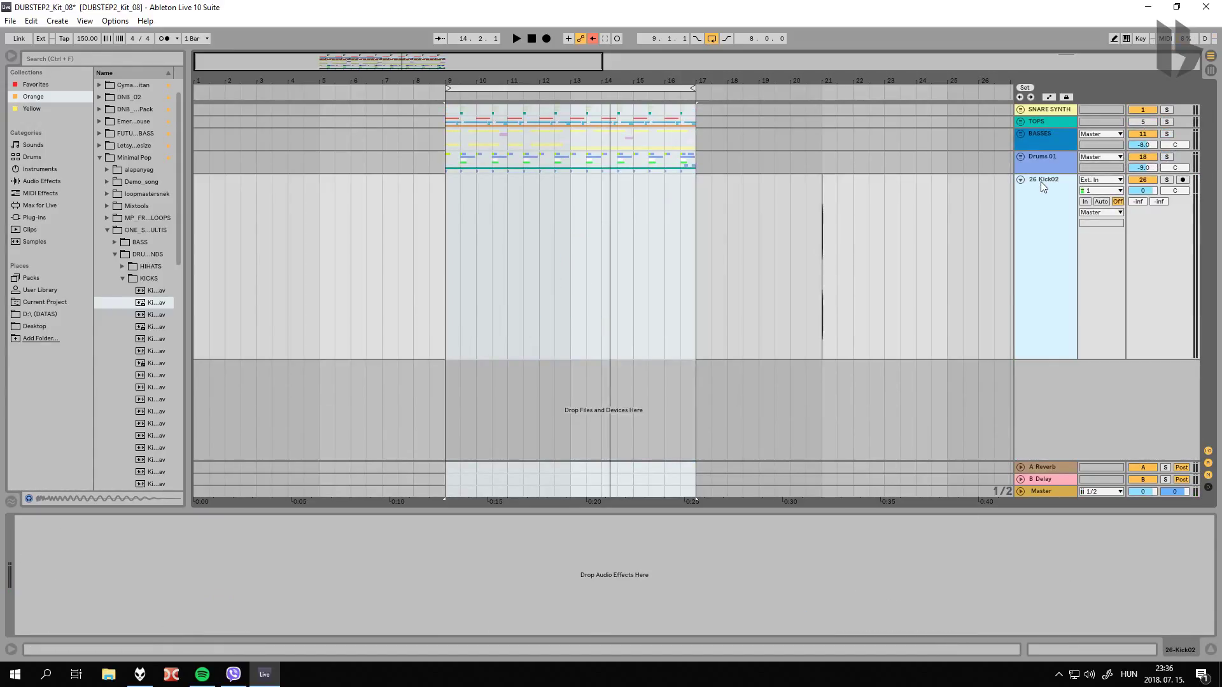
{"action": "key", "text": "Delete"}
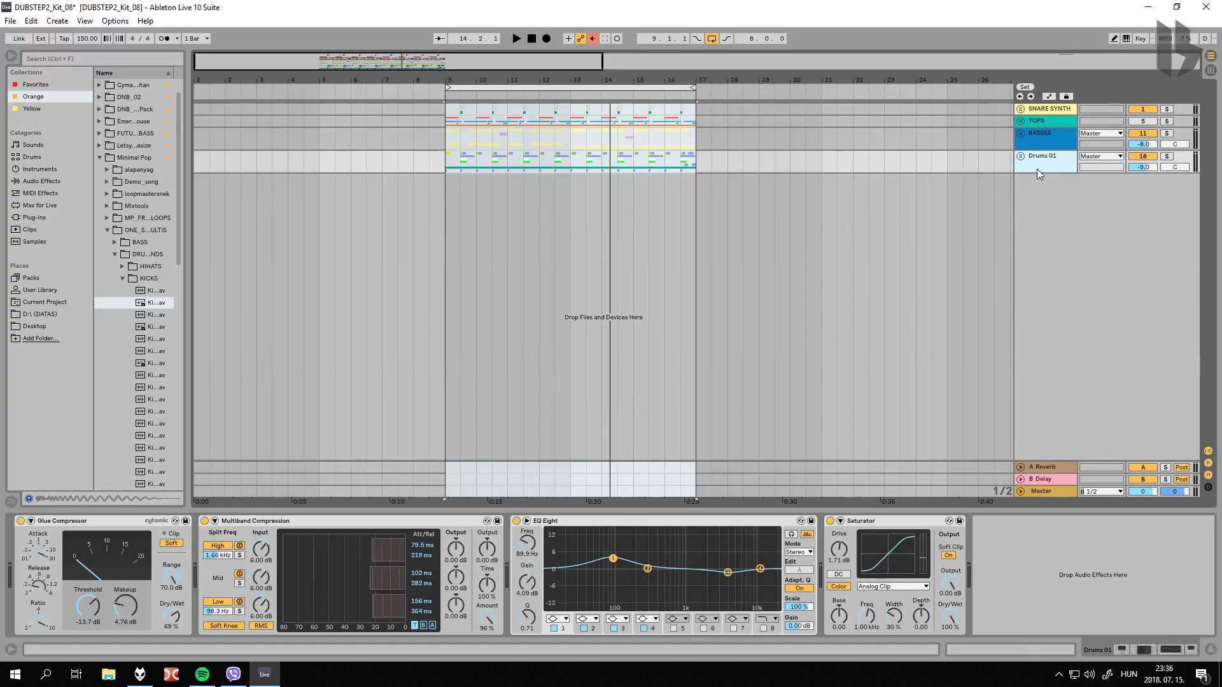
{"action": "left_click", "coordinate": [1053, 122]}
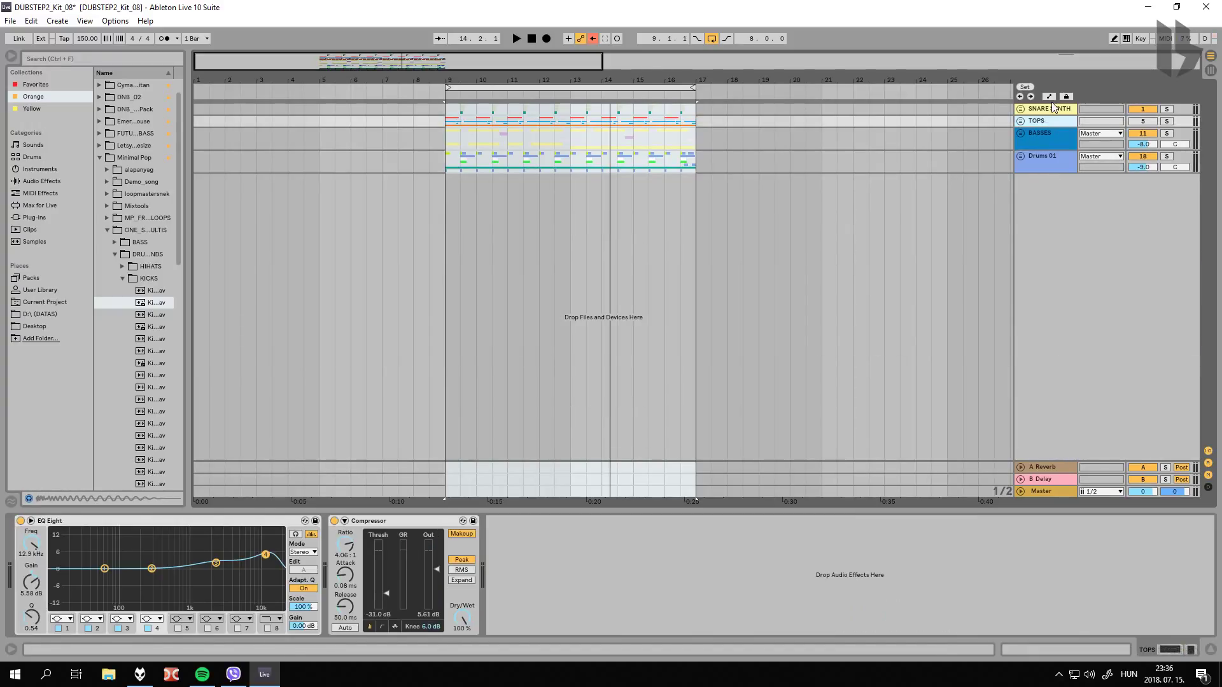
{"action": "left_click", "coordinate": [1051, 110]}
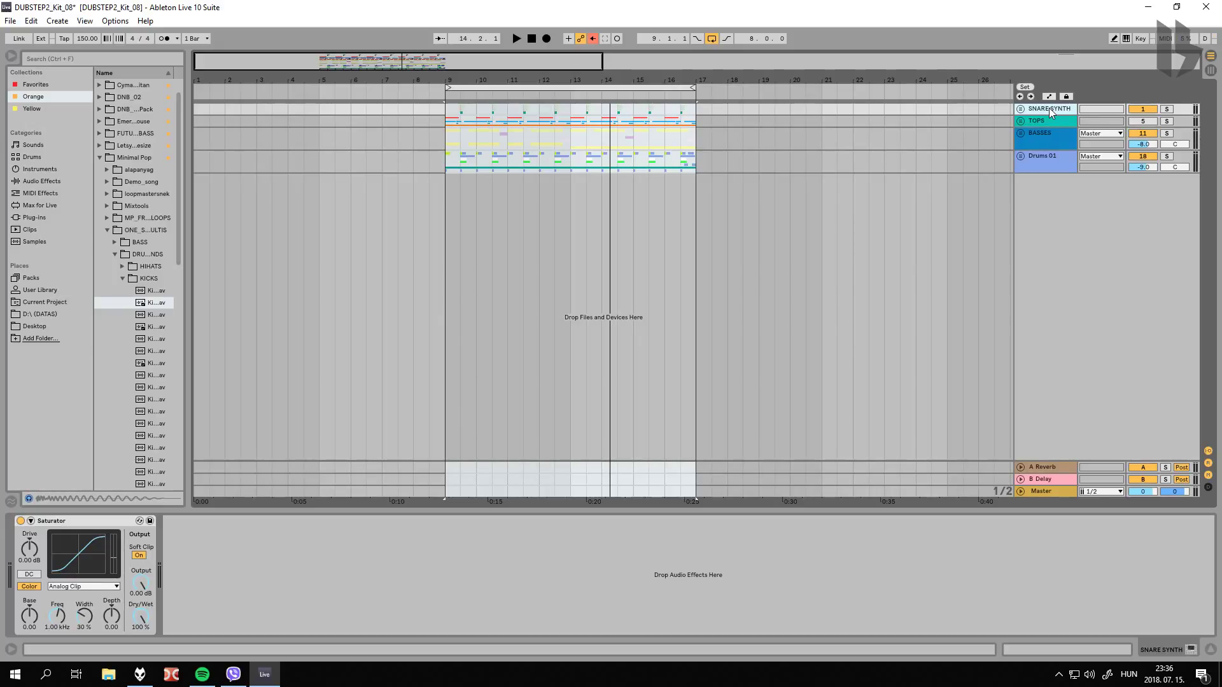
Step: Widen the browser and open the Riddim folder under Letsynthesize > Basses in the User Library
{"action": "left_click_drag", "start_coordinate": [197, 260], "coordinate": [280, 255]}
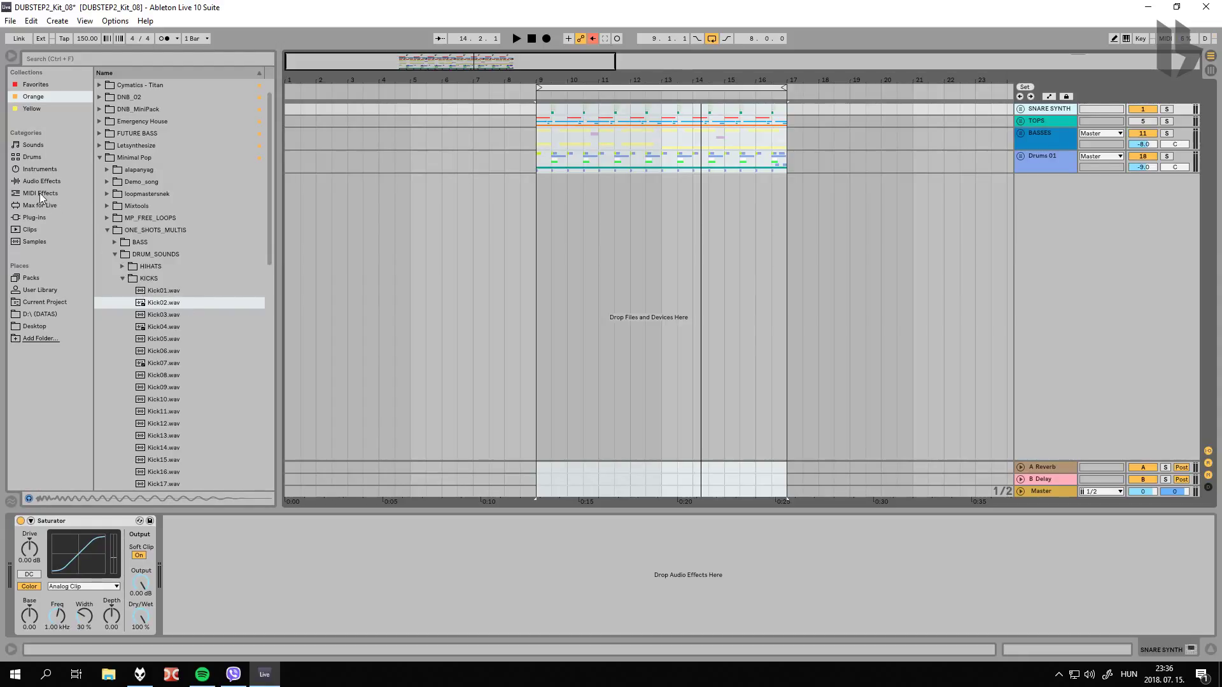
{"action": "left_click", "coordinate": [43, 290]}
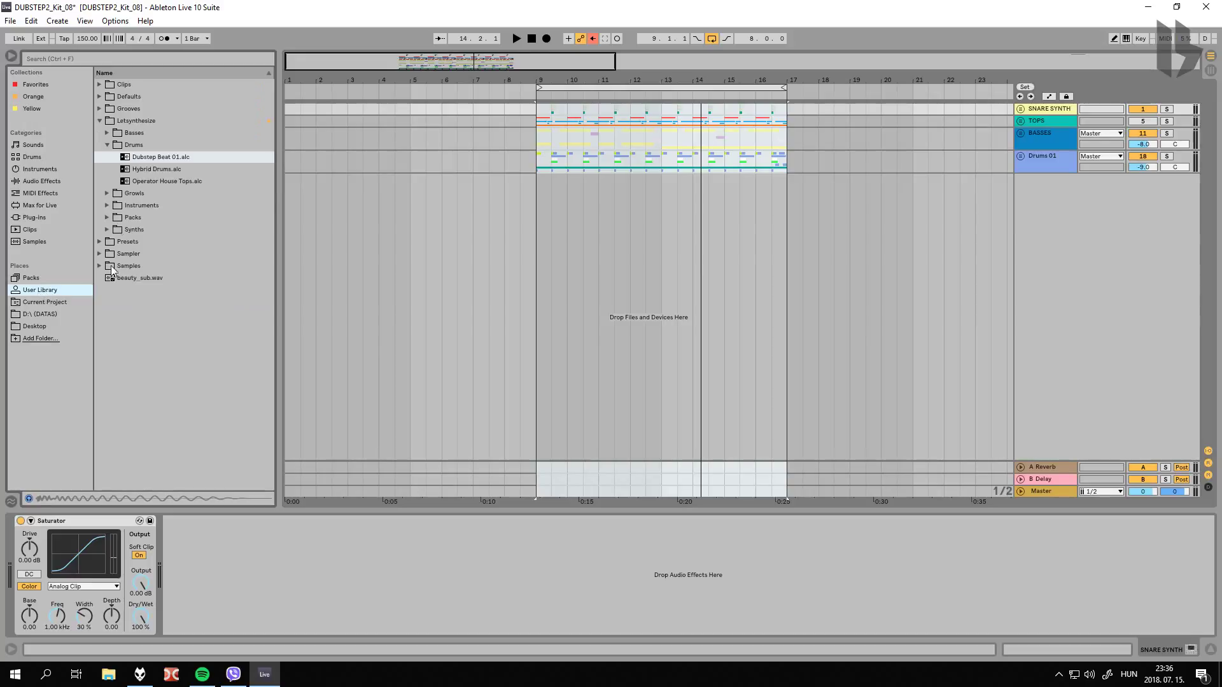
{"action": "left_click", "coordinate": [106, 134]}
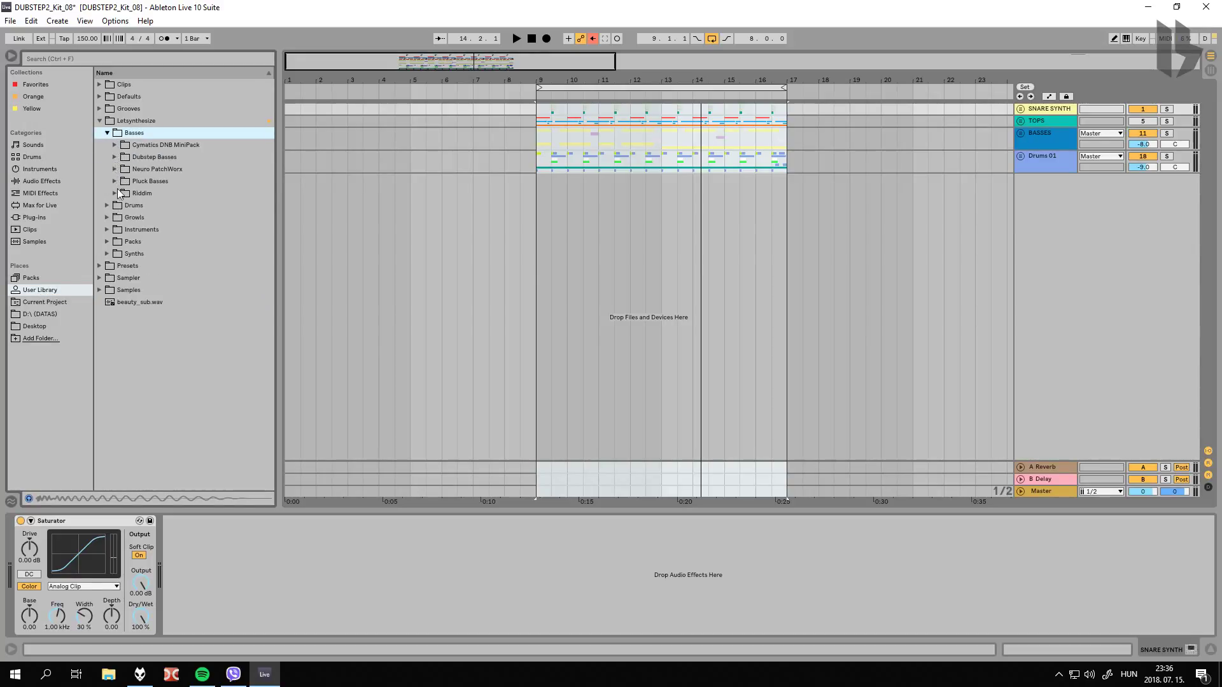
{"action": "left_click", "coordinate": [115, 192]}
Step: Preview the bass clips Riddim 01 to Riddim 07 one after another
{"action": "left_click", "coordinate": [137, 205]}
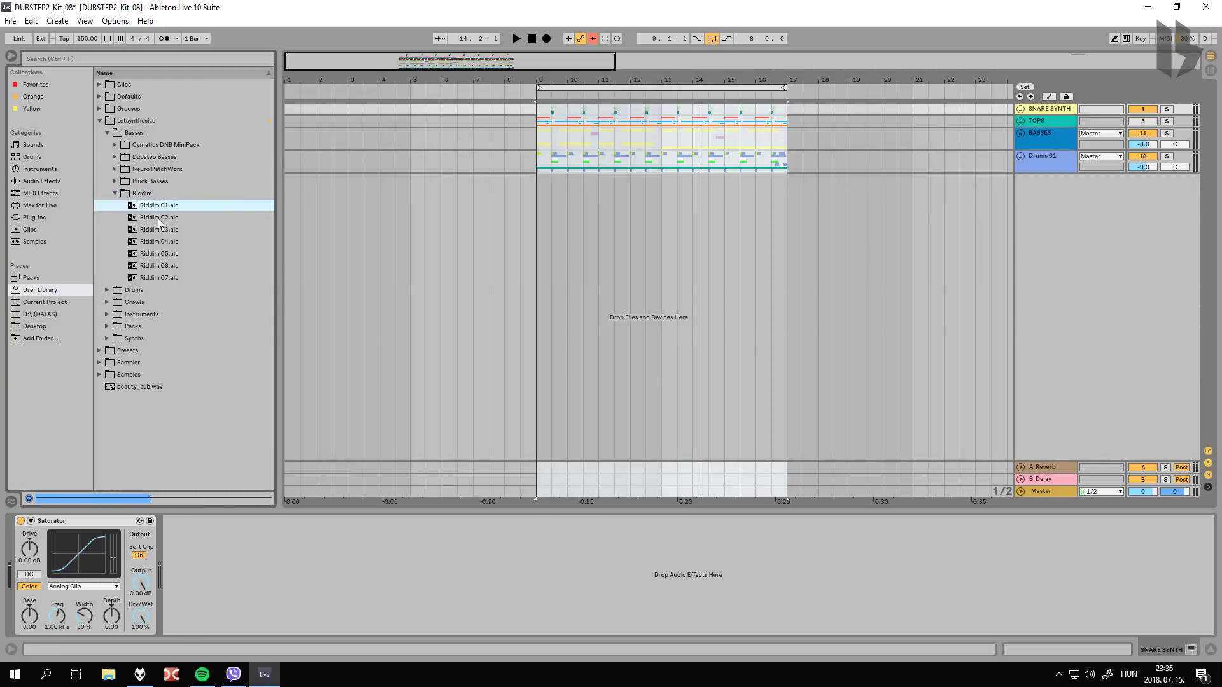
{"action": "left_click", "coordinate": [158, 219]}
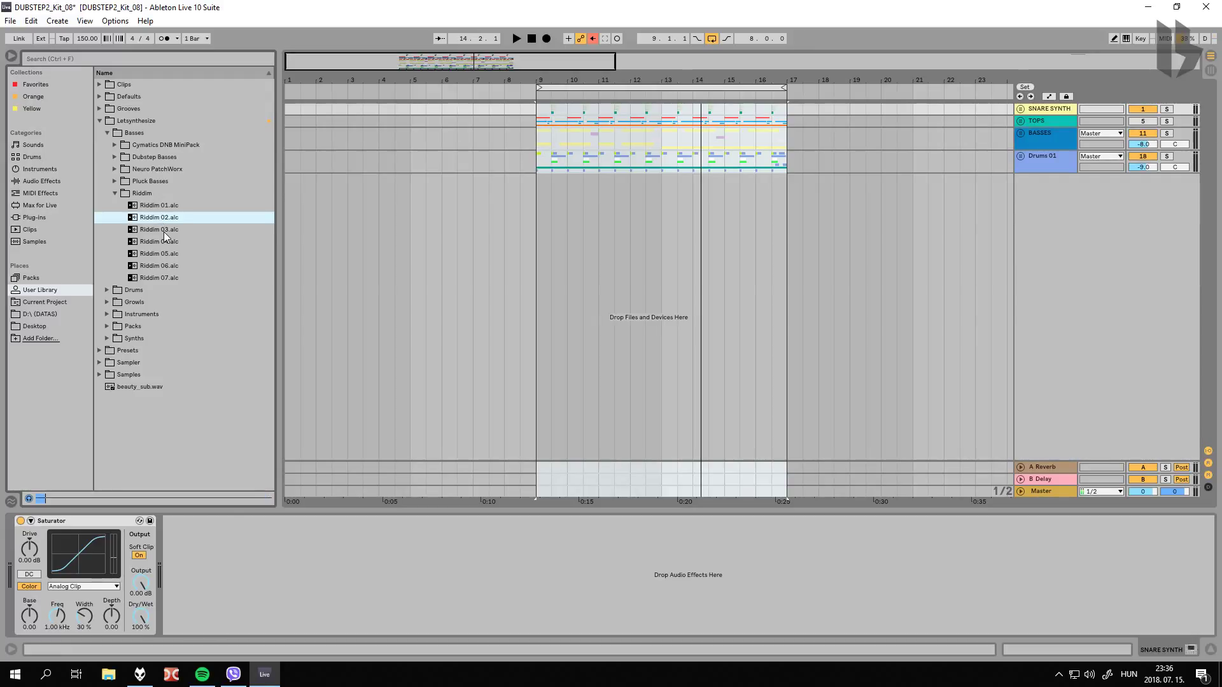
{"action": "left_click", "coordinate": [163, 232]}
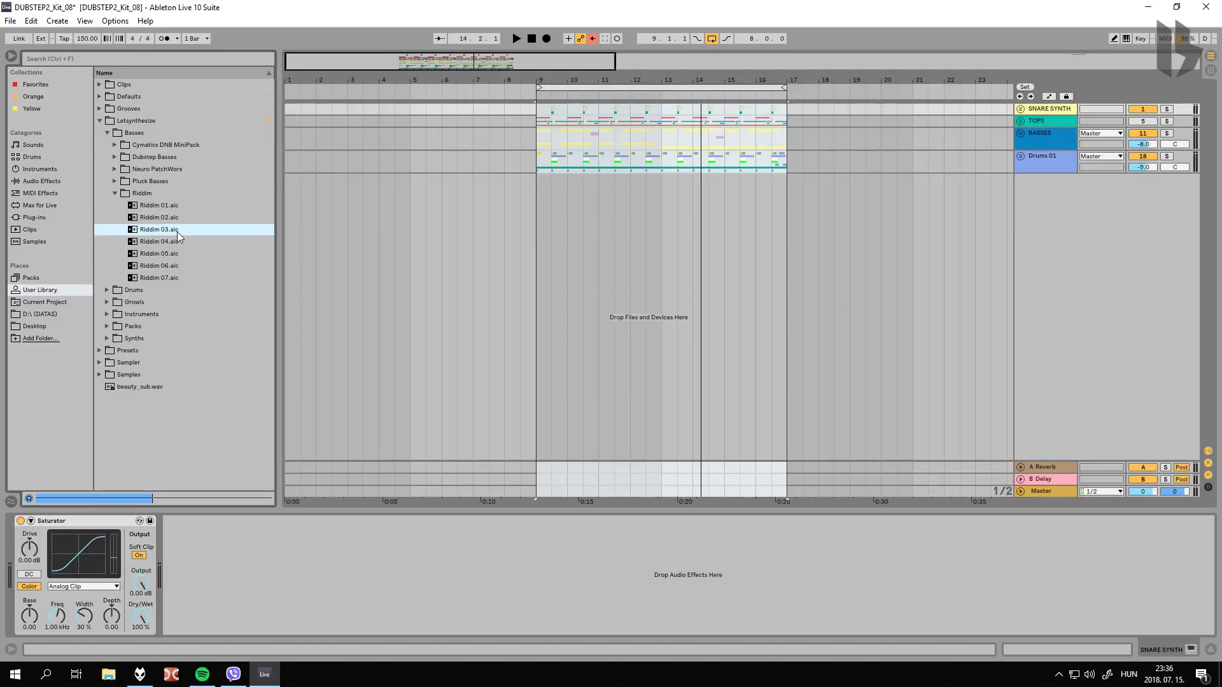
{"action": "left_click", "coordinate": [177, 231]}
{"action": "left_click", "coordinate": [168, 243]}
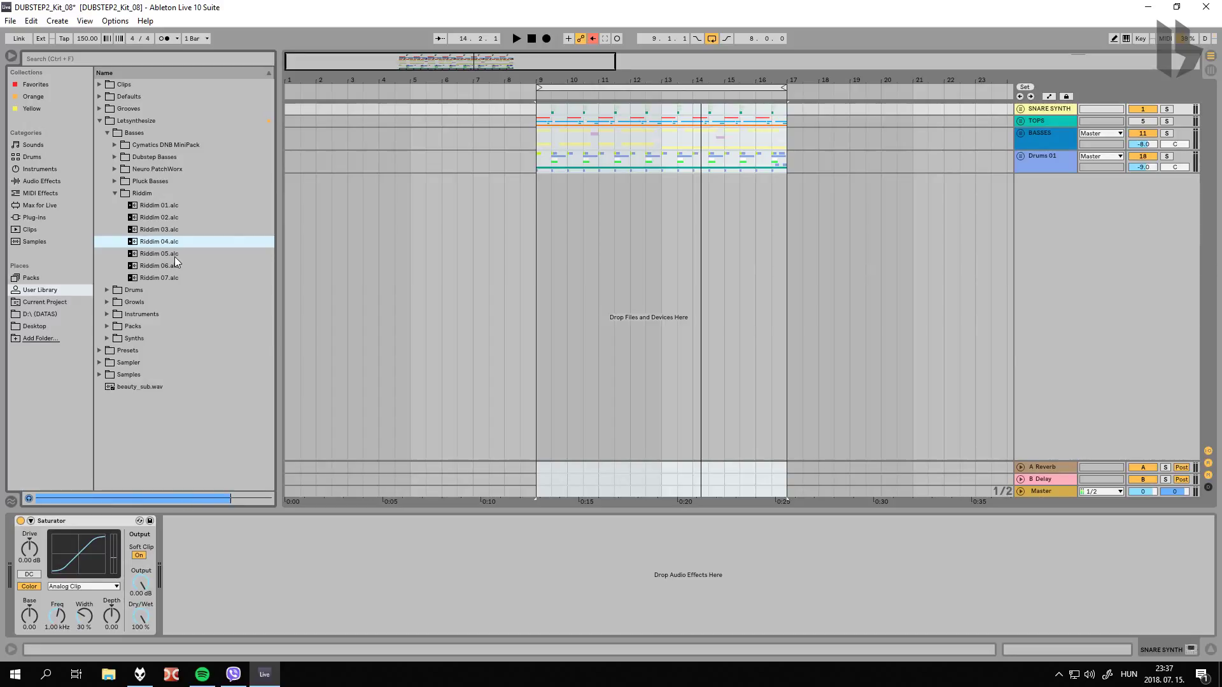
{"action": "left_click", "coordinate": [174, 257]}
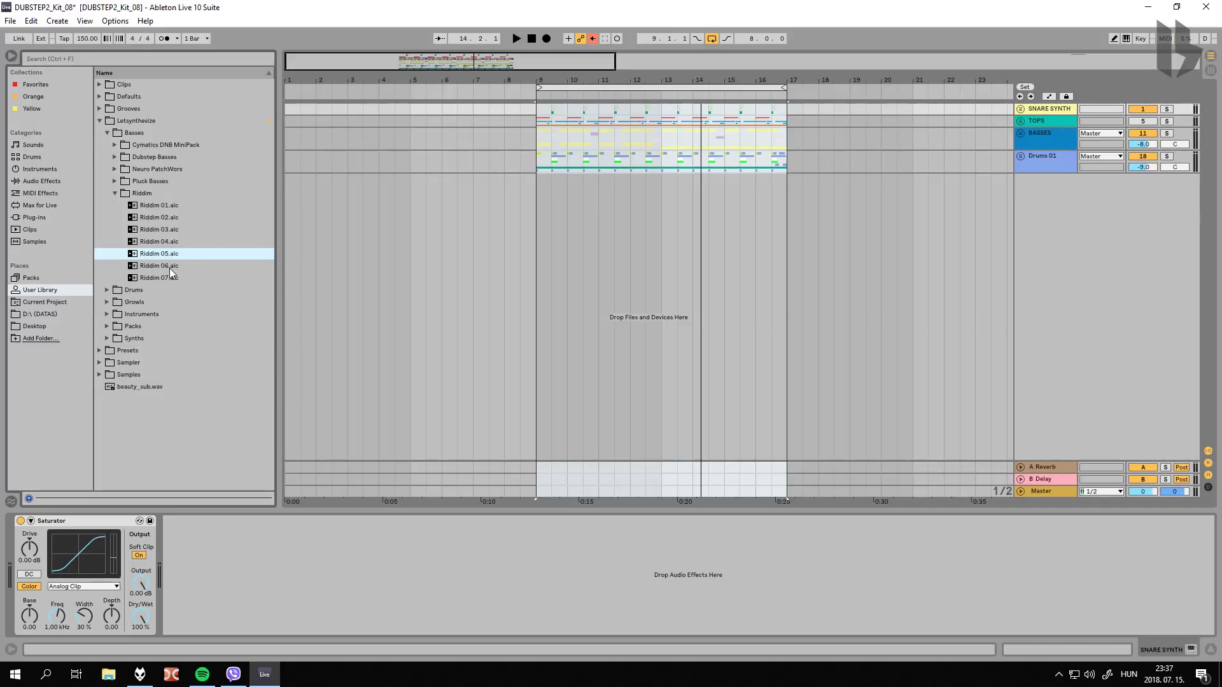
{"action": "left_click", "coordinate": [172, 267]}
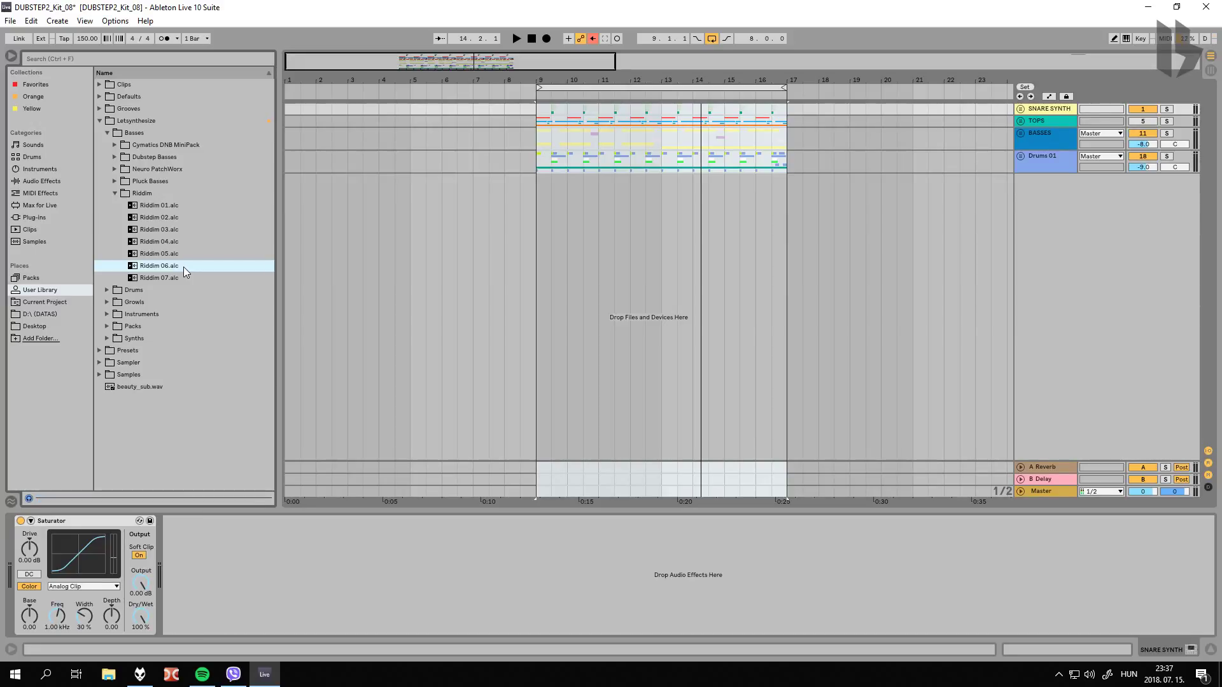
{"action": "left_click", "coordinate": [173, 279]}
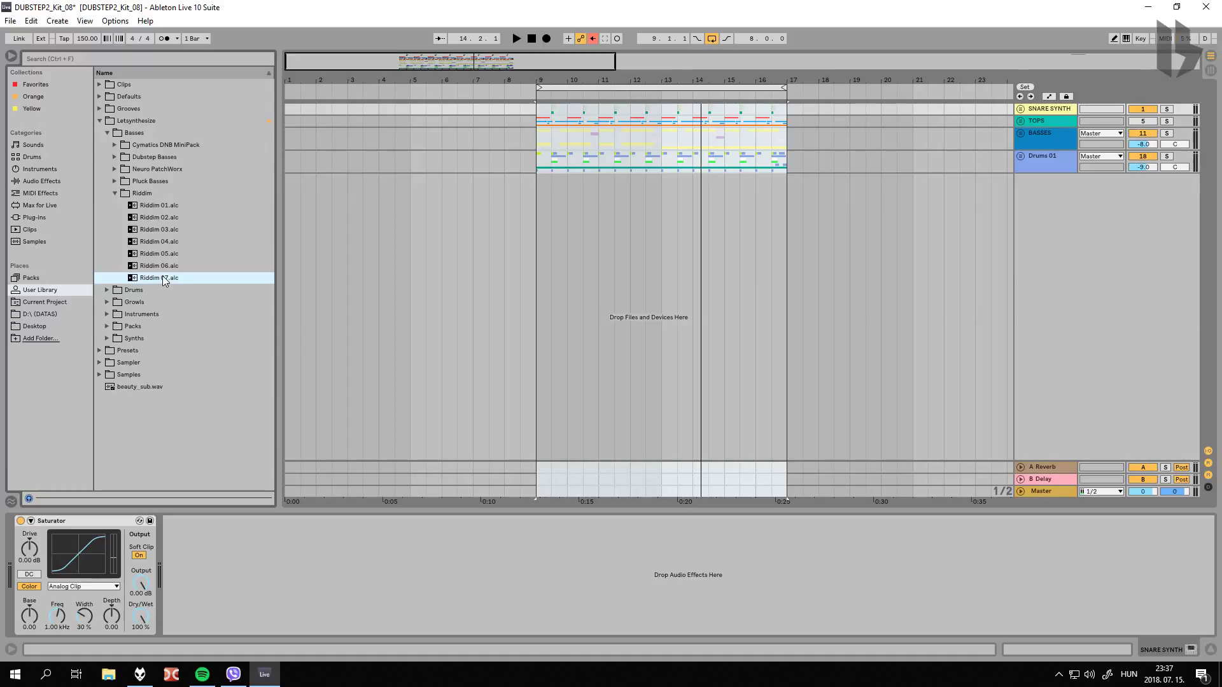
Step: Close the Riddim folder, open the Neuro PatchWorx folder within Basses and widen the browser further
{"action": "left_click", "coordinate": [115, 193]}
{"action": "left_click", "coordinate": [107, 132]}
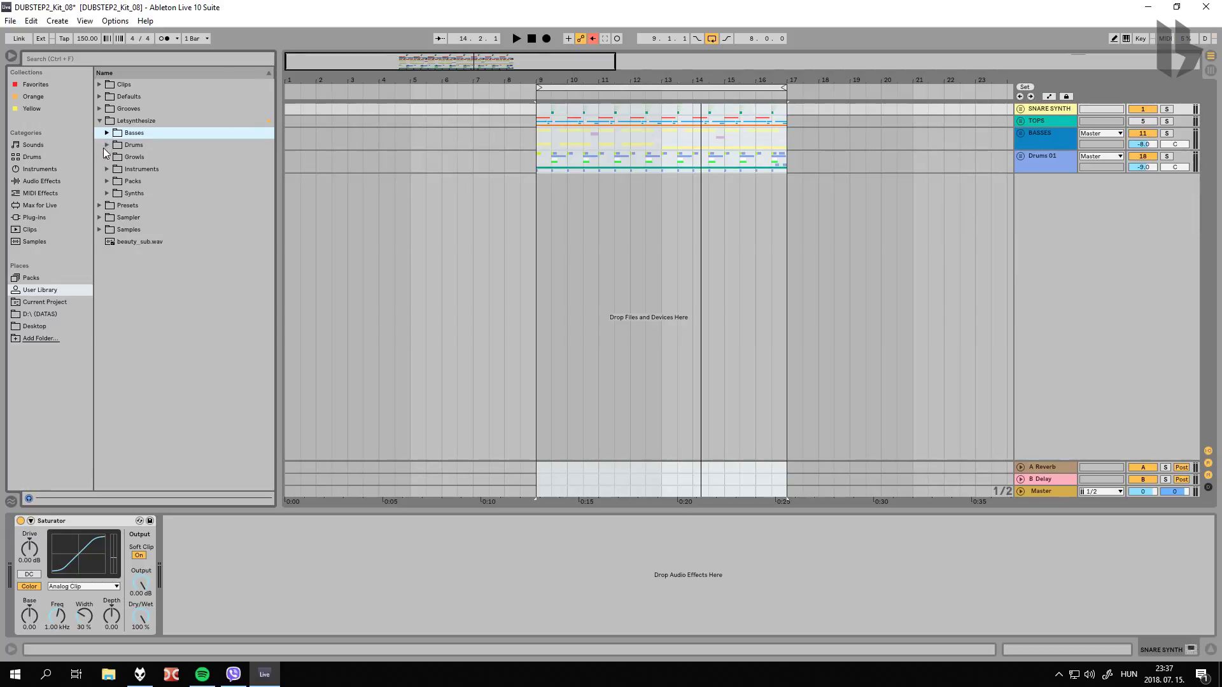
{"action": "left_click", "coordinate": [106, 181]}
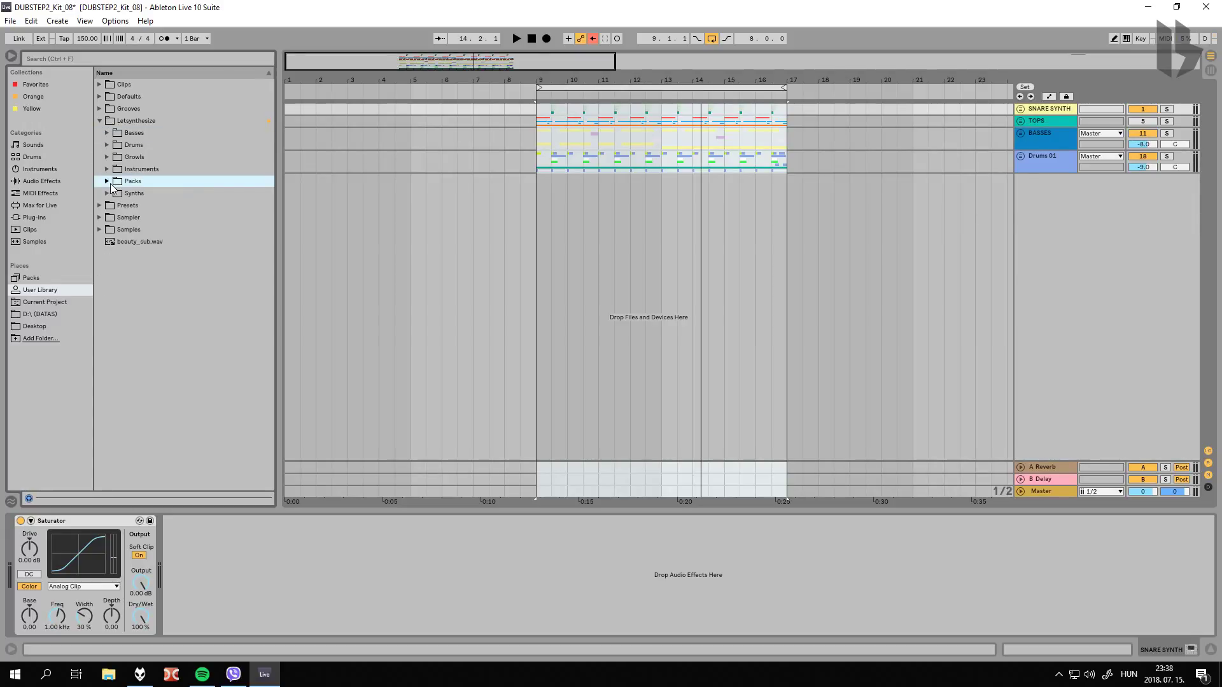
{"action": "left_click", "coordinate": [107, 133]}
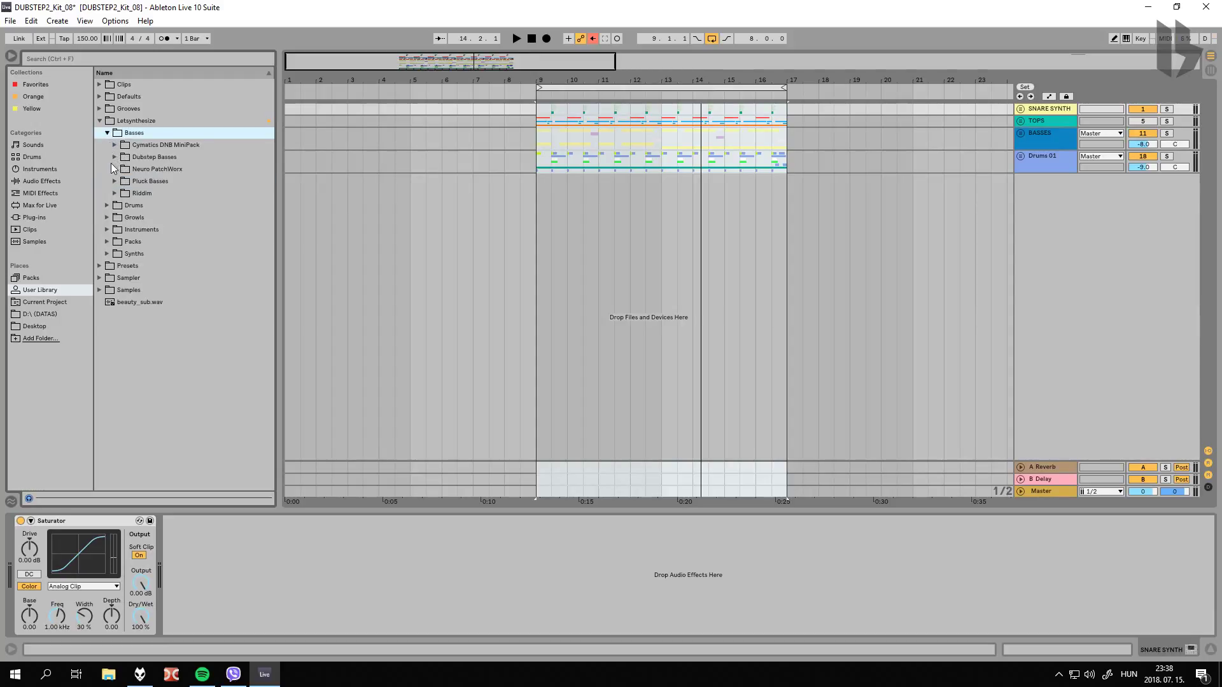
{"action": "left_click", "coordinate": [114, 168]}
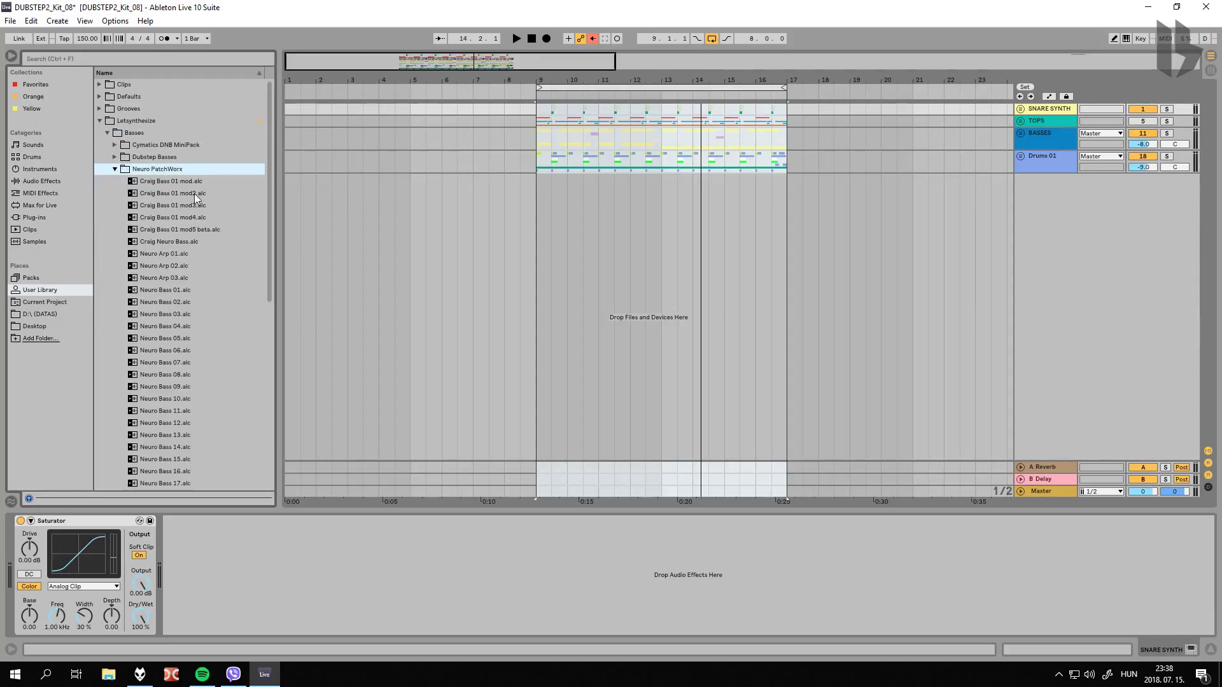
{"action": "left_click_drag", "start_coordinate": [278, 202], "coordinate": [317, 196]}
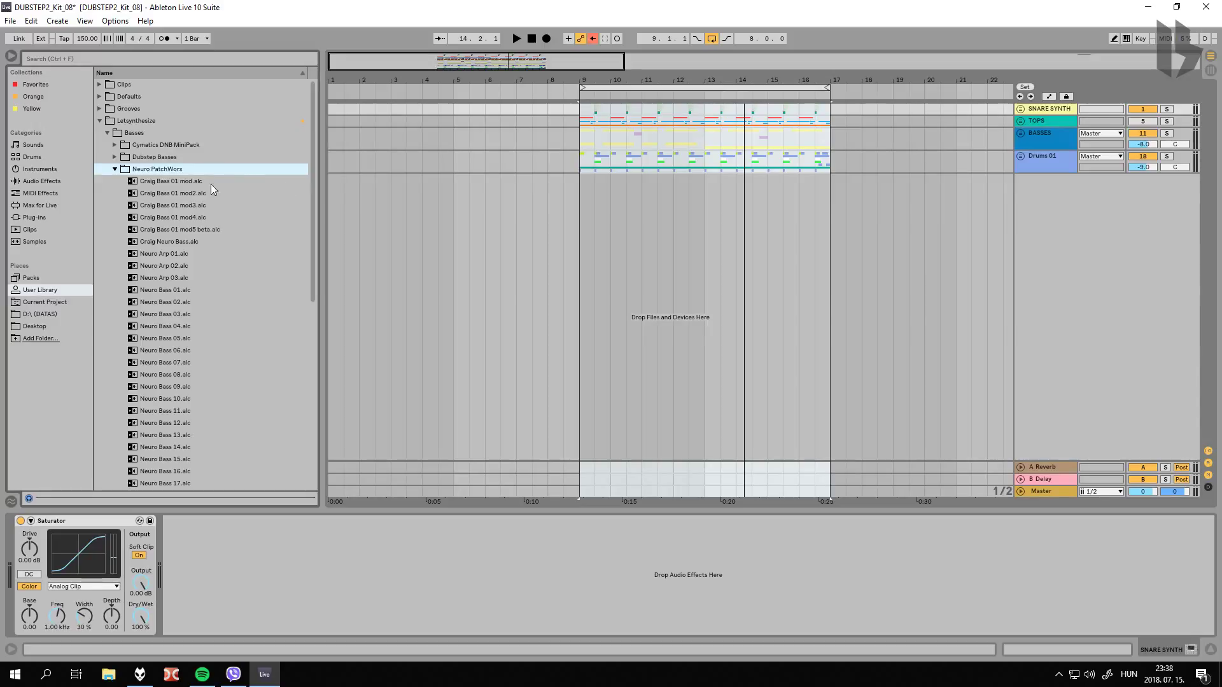
Step: Preview the Craig Bass 01 clips from mod to mod5 beta, followed by Craig Neuro Bass
{"action": "left_click", "coordinate": [175, 182]}
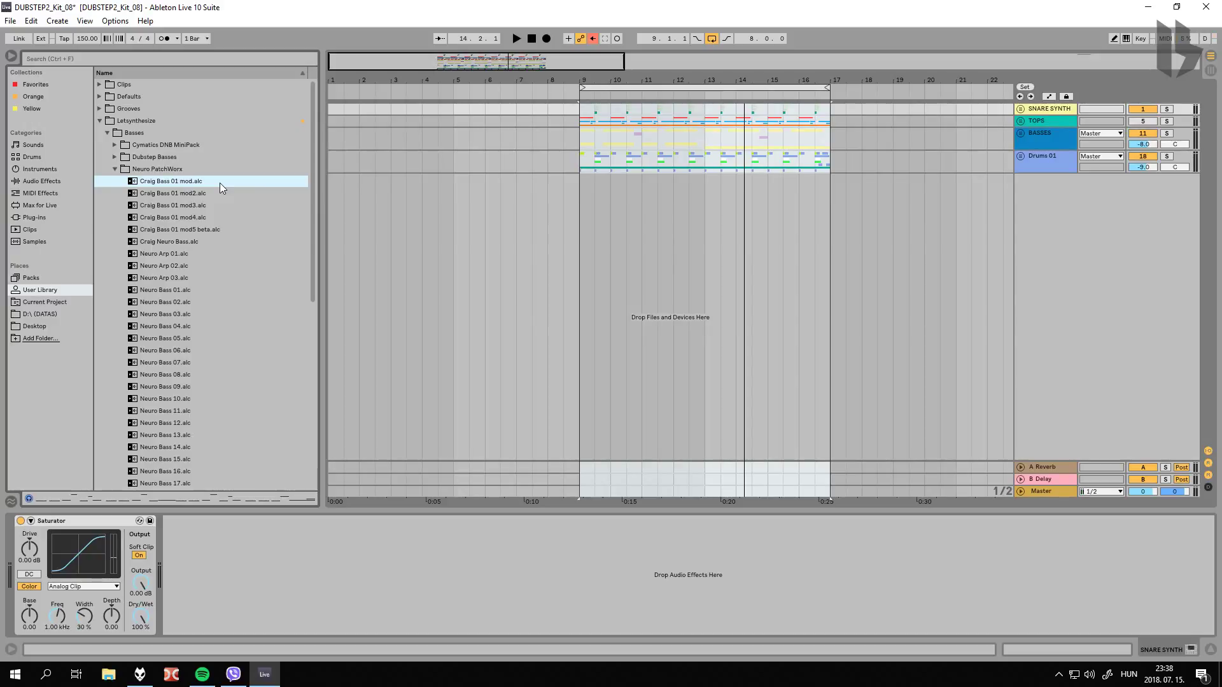
{"action": "left_click", "coordinate": [201, 194]}
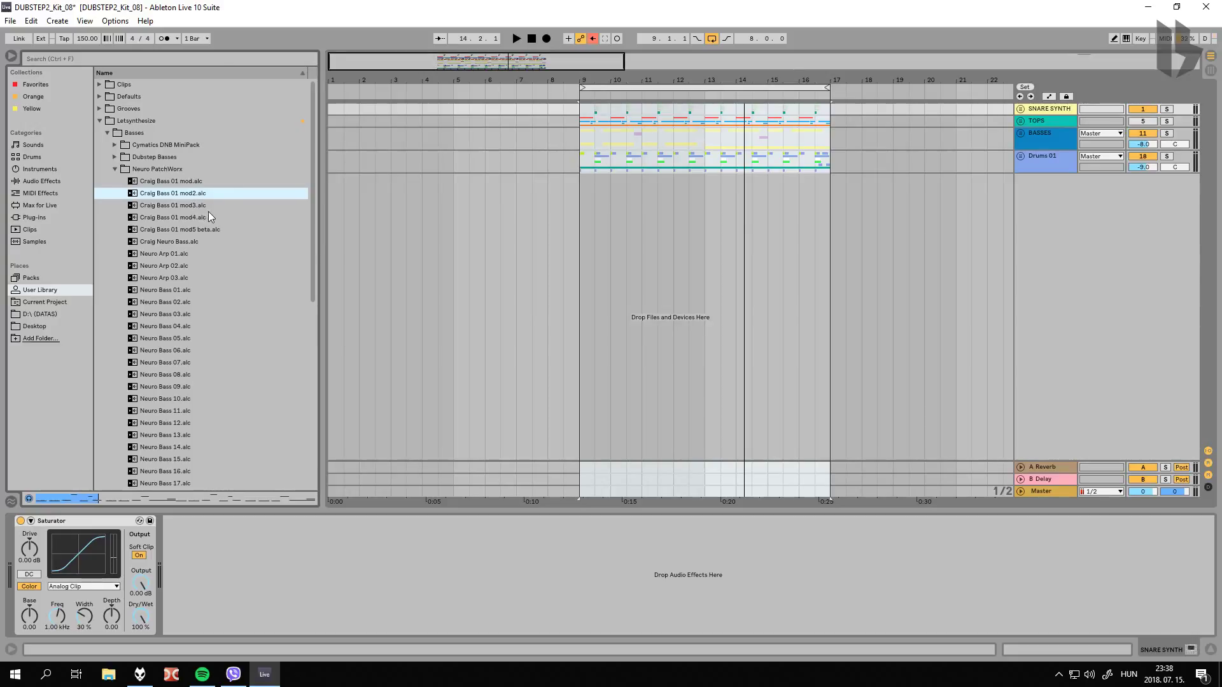
{"action": "left_click", "coordinate": [208, 210]}
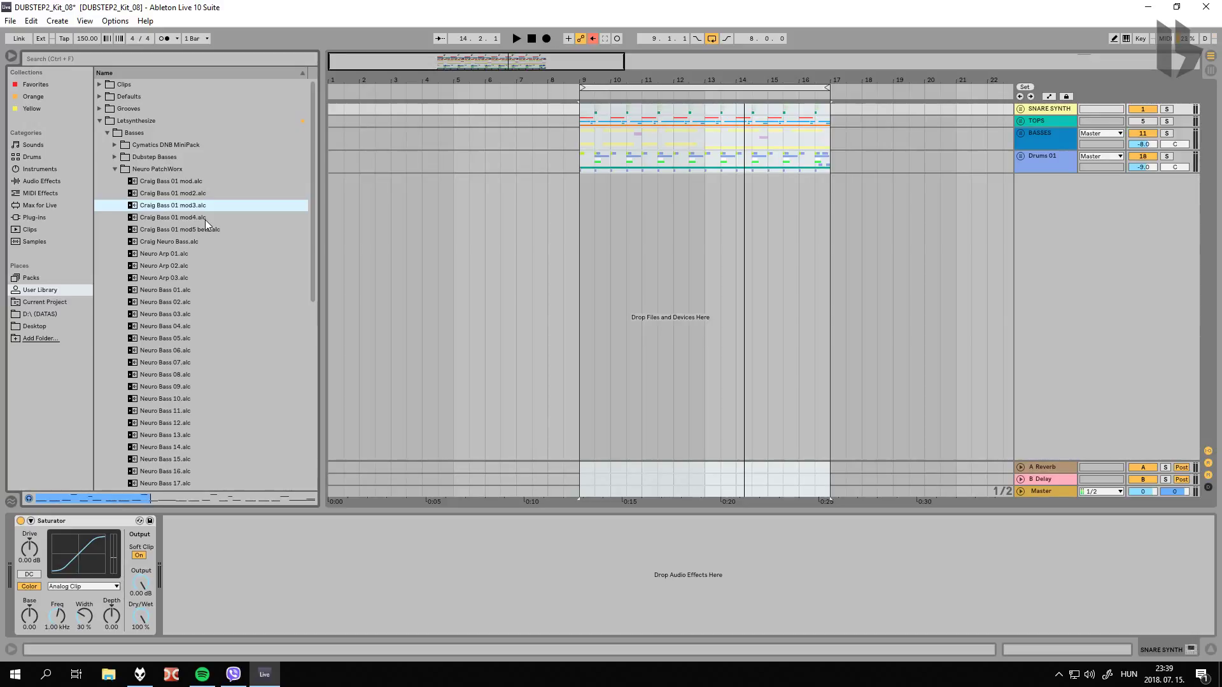
{"action": "left_click", "coordinate": [205, 219]}
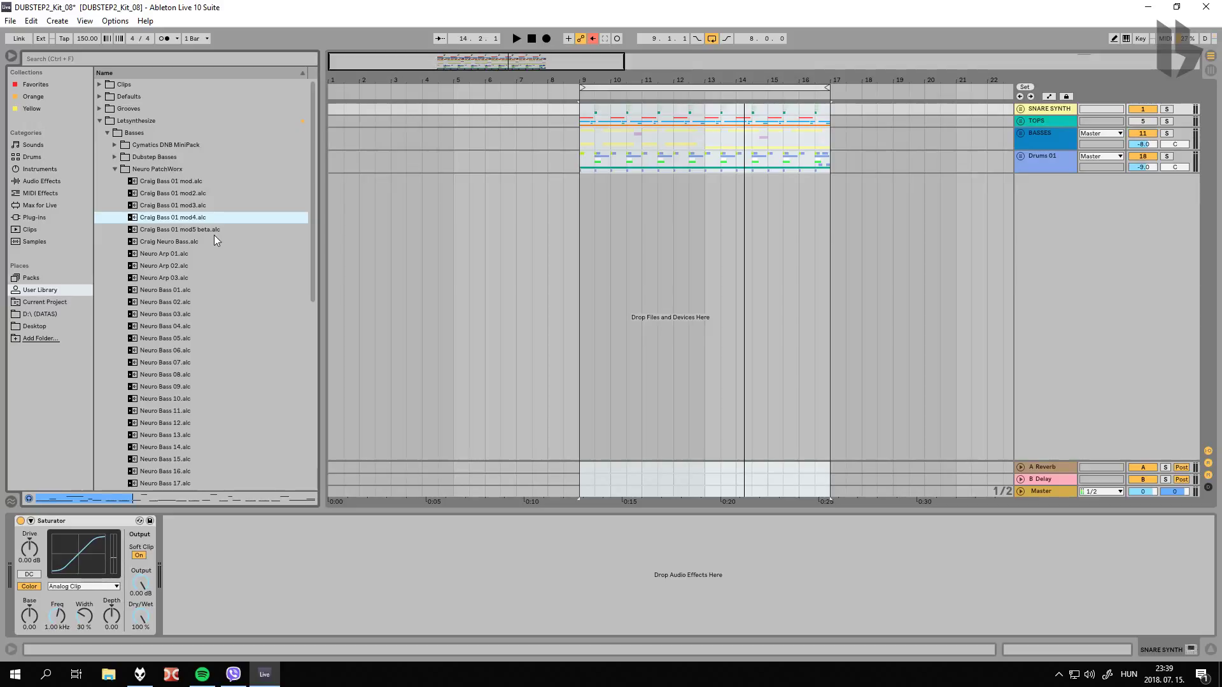
{"action": "left_click", "coordinate": [214, 233]}
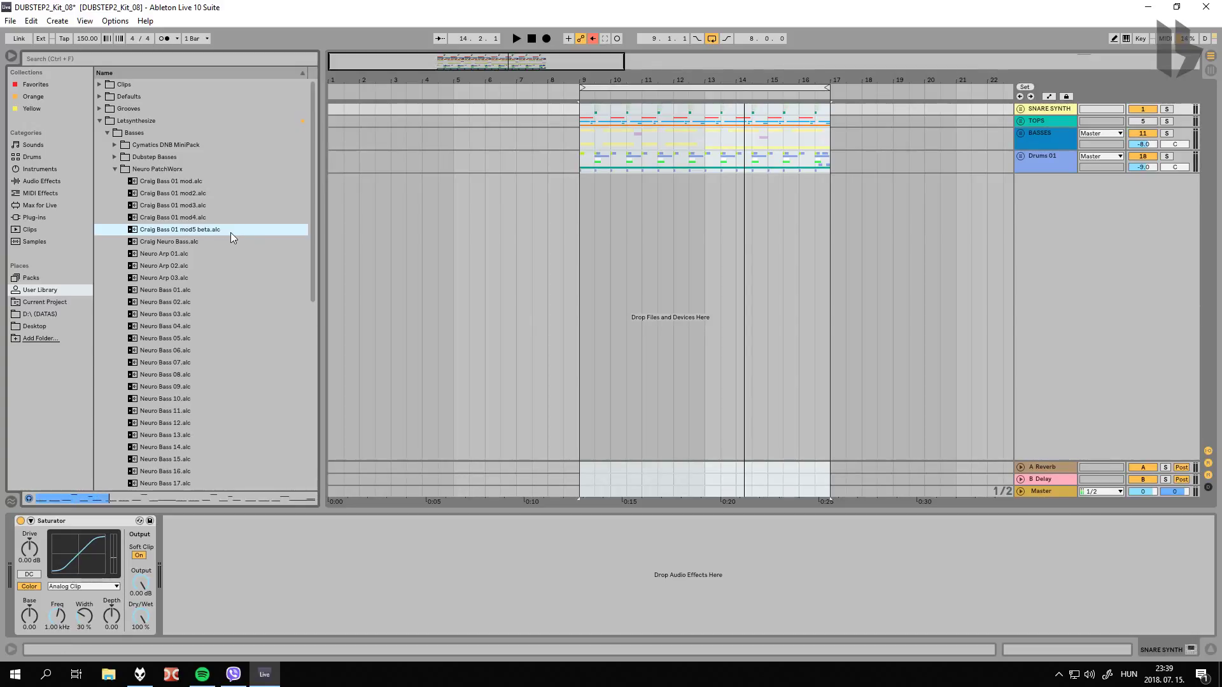
{"action": "left_click", "coordinate": [198, 242]}
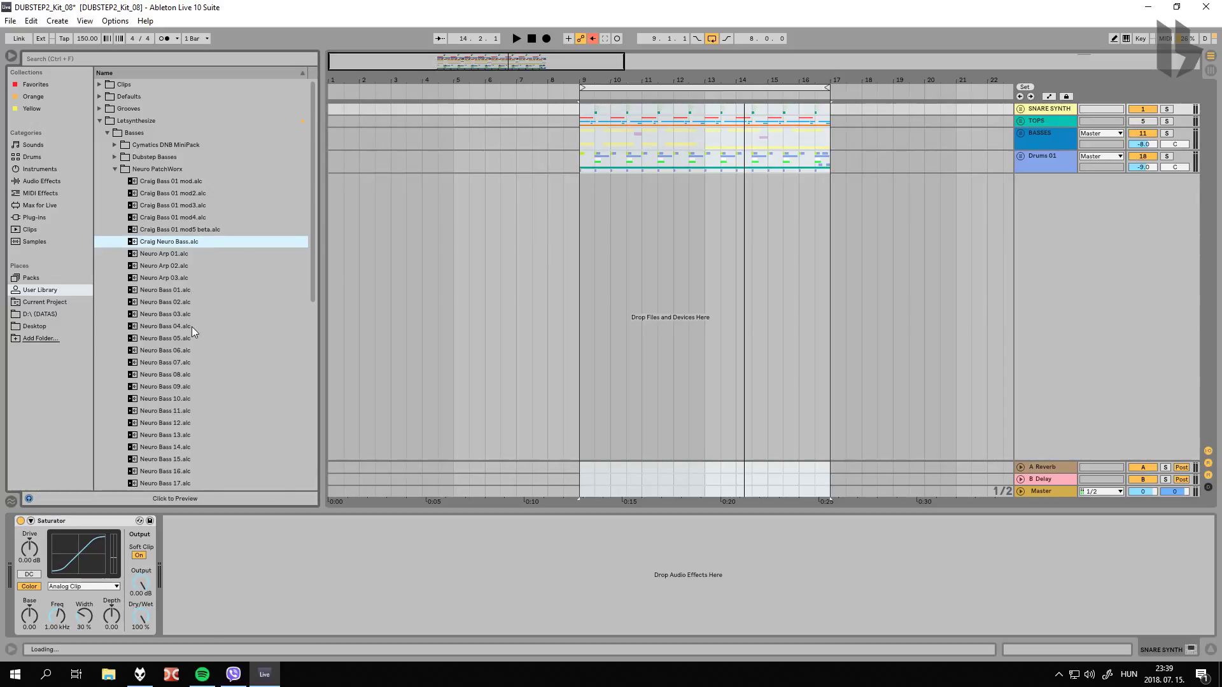
Step: Preview the Neuro Arp 03 clip and the clips Neuro Bass 01 to Neuro Bass 06
{"action": "left_click", "coordinate": [180, 278]}
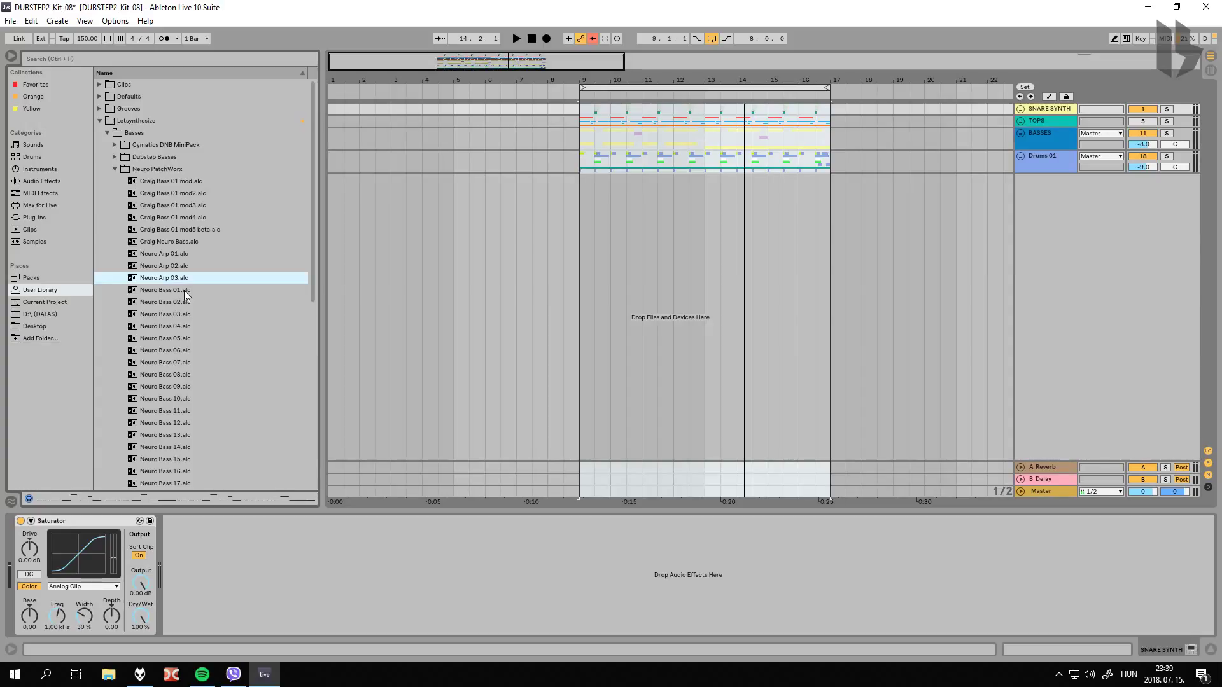
{"action": "left_click", "coordinate": [184, 291]}
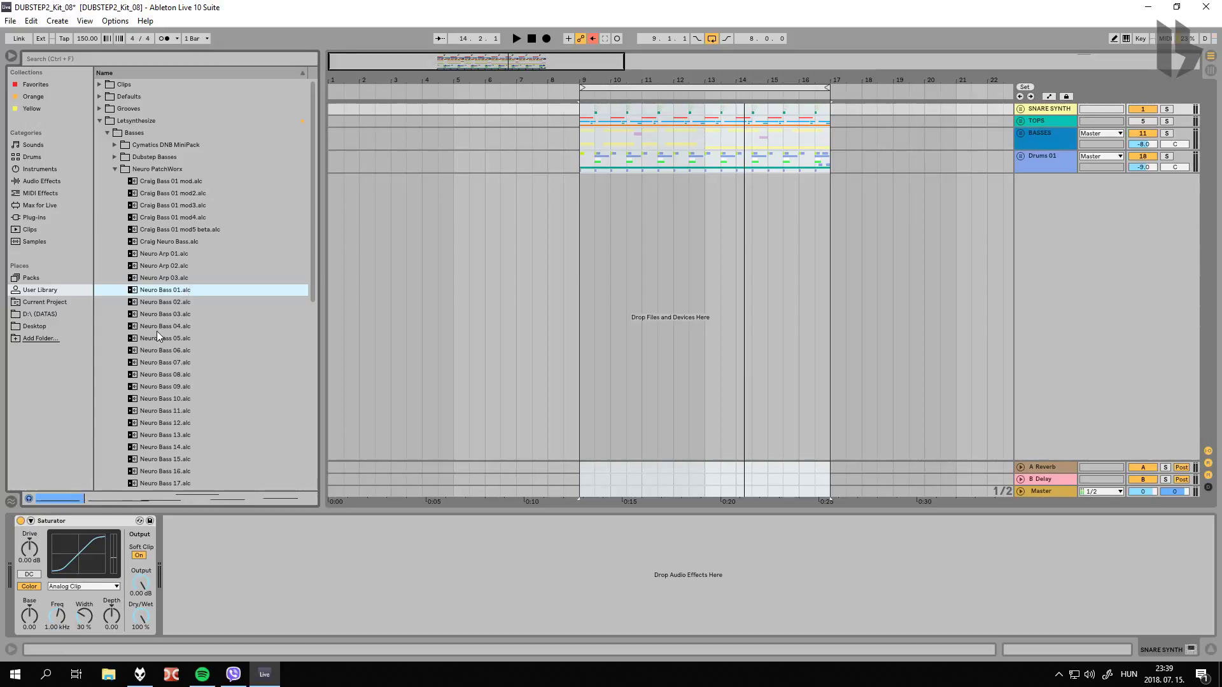
{"action": "left_click", "coordinate": [190, 304]}
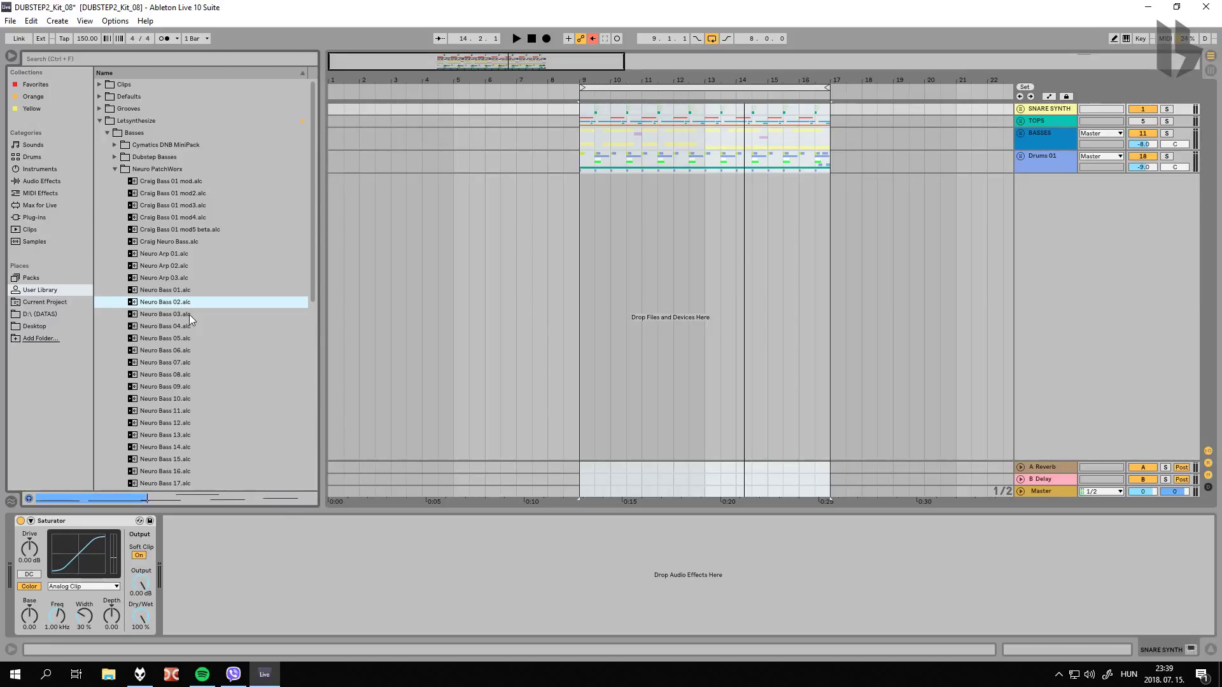
{"action": "left_click", "coordinate": [189, 314]}
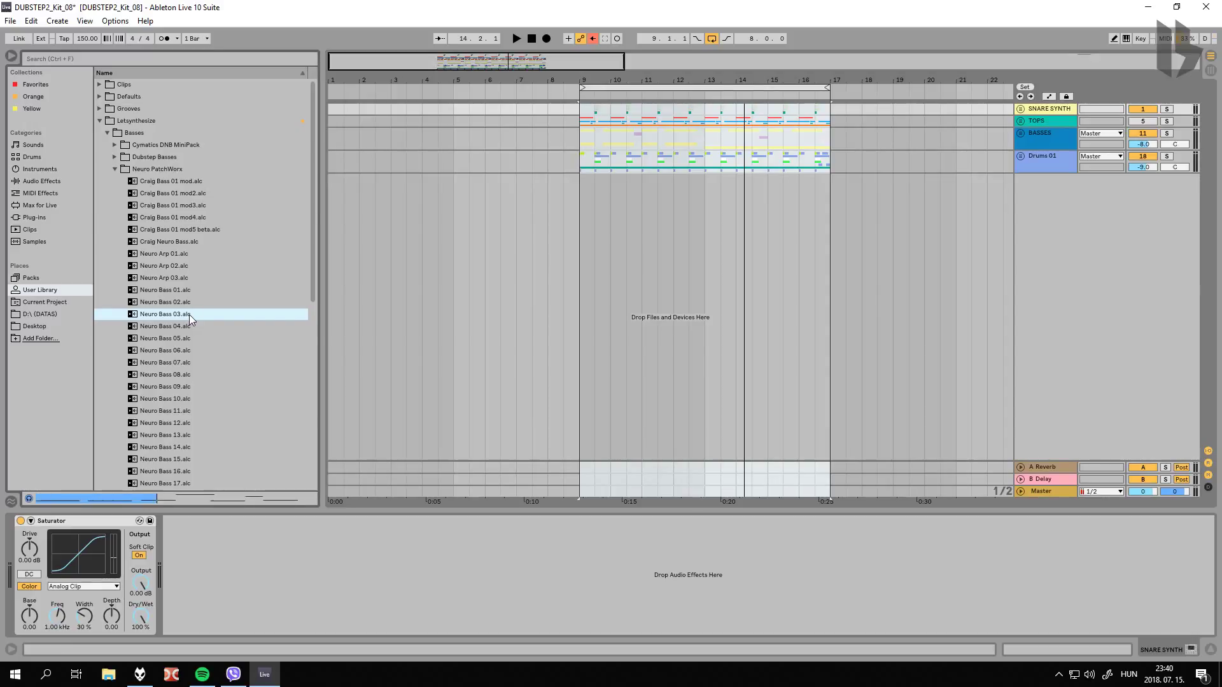
{"action": "scroll", "coordinate": [192, 291], "scroll_direction": "down", "scroll_amount": 3}
{"action": "left_click", "coordinate": [179, 242]}
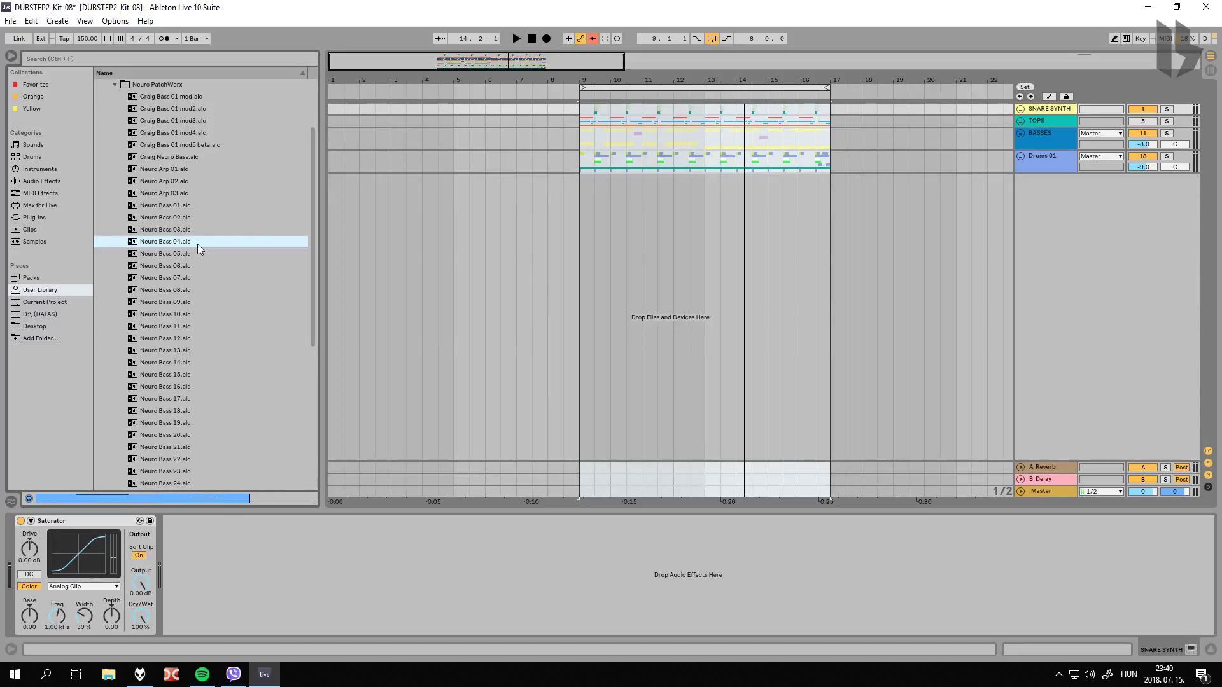
{"action": "left_click", "coordinate": [175, 254]}
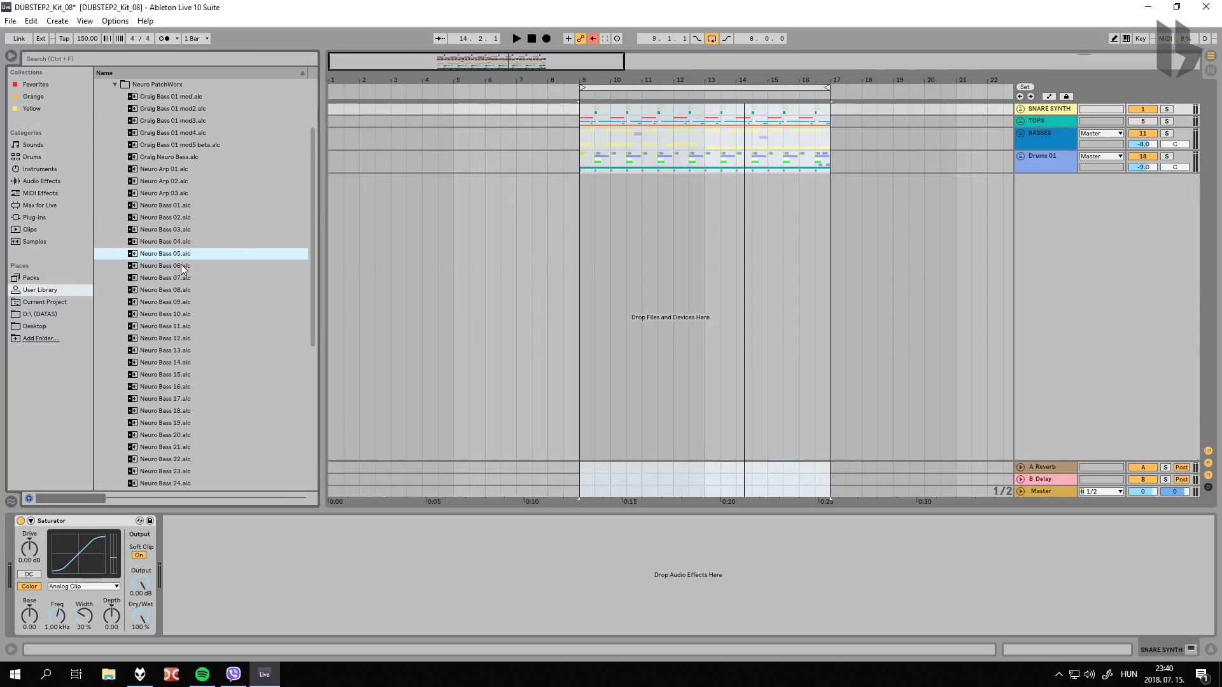
{"action": "left_click", "coordinate": [181, 265]}
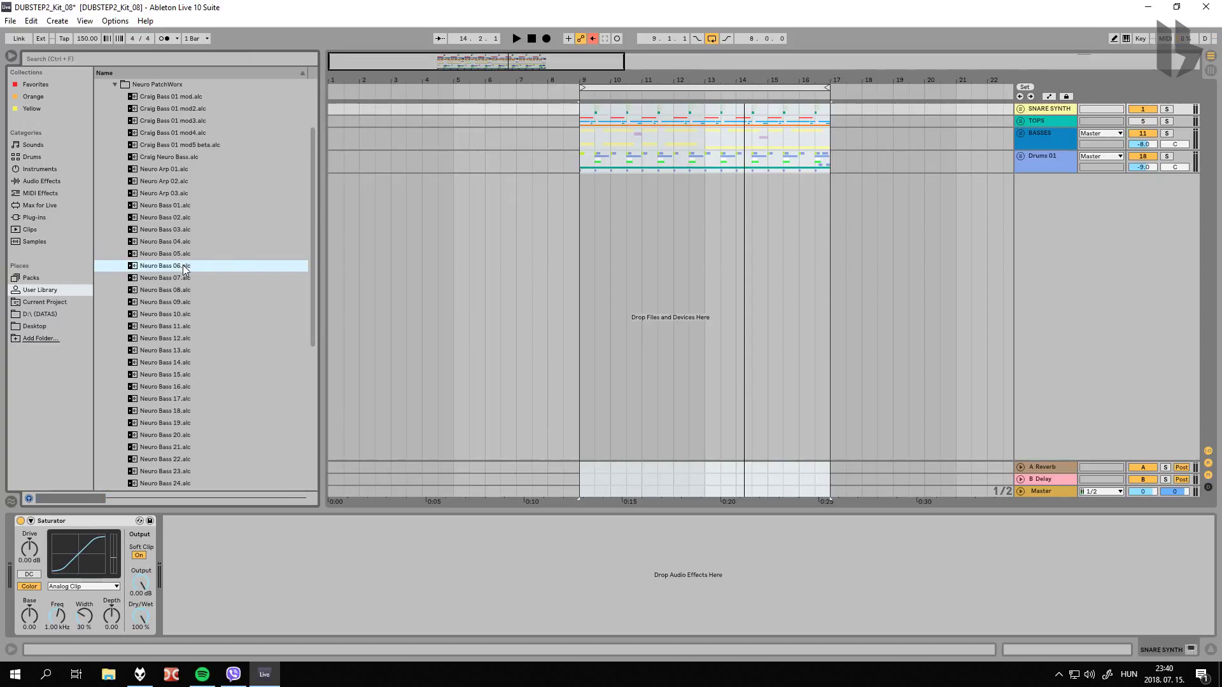
Step: Preview the clips Neuro Bass 06 to Neuro Bass 10 one after another, dismissing the jBridge proxy warnings
{"action": "left_click", "coordinate": [183, 268]}
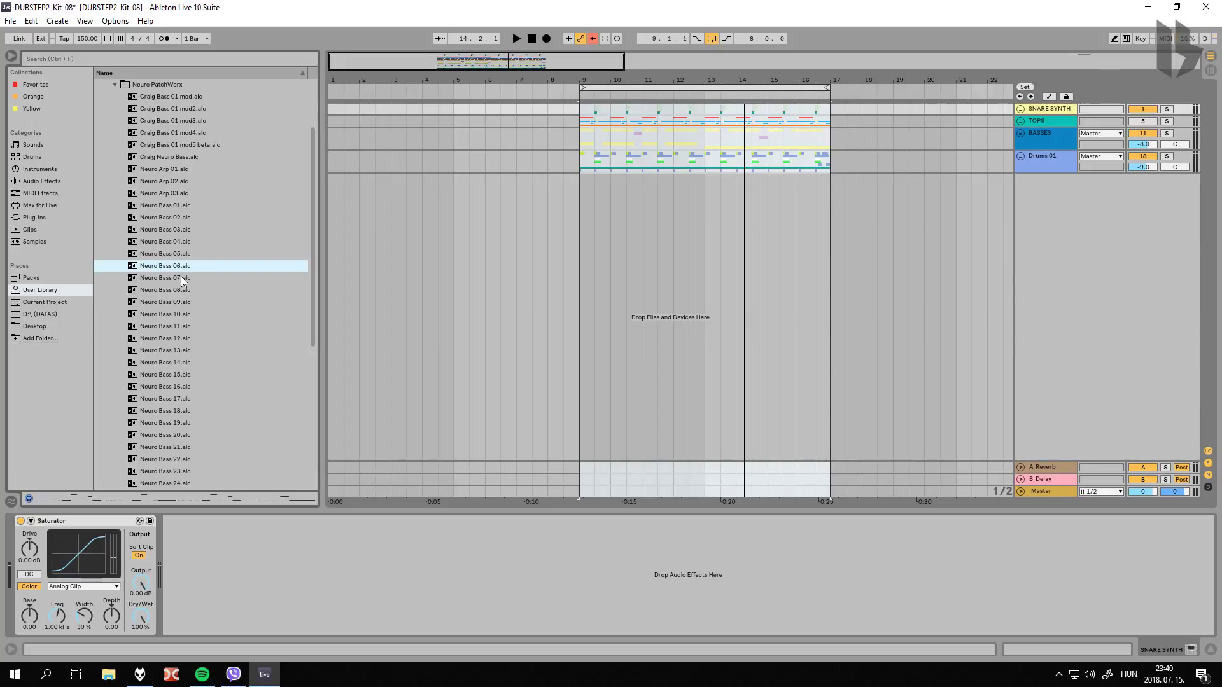
{"action": "left_click", "coordinate": [183, 283]}
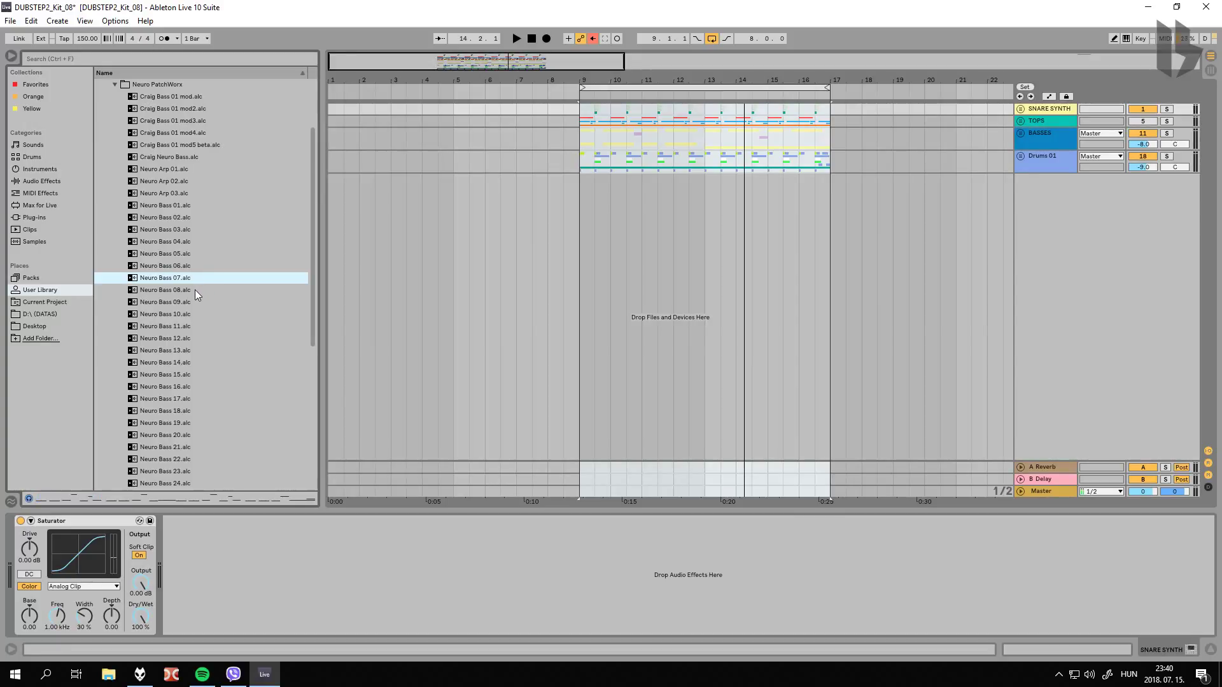
{"action": "left_click", "coordinate": [188, 290]}
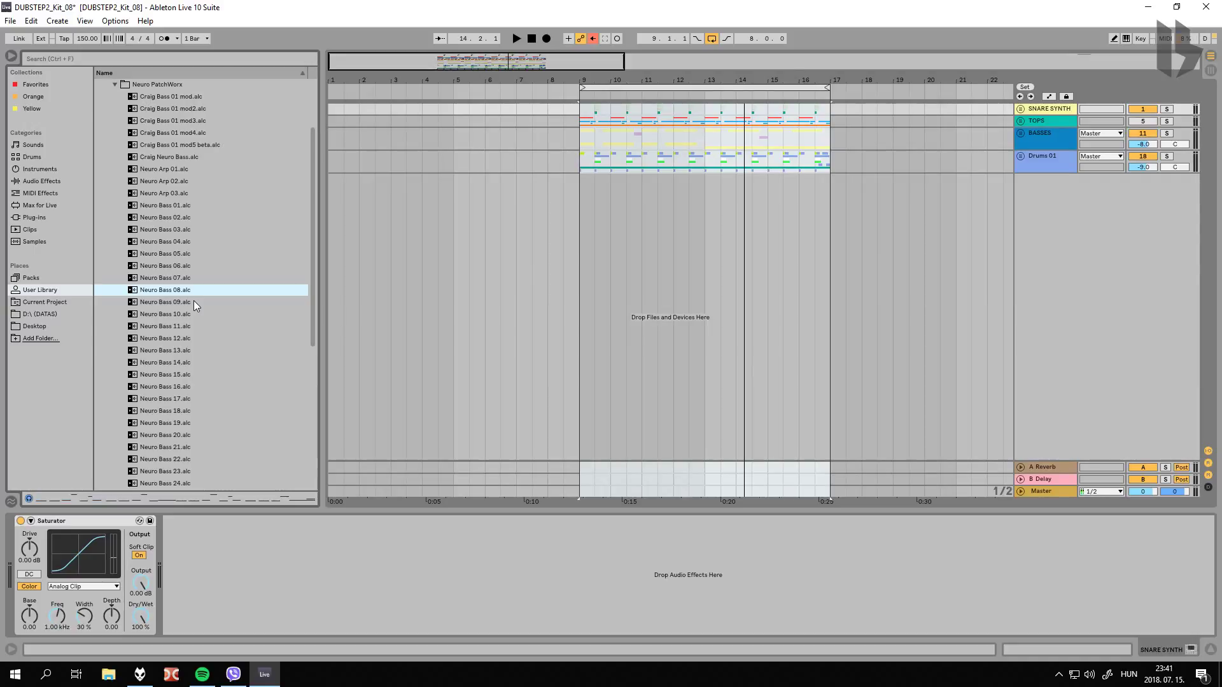
{"action": "left_click", "coordinate": [193, 302]}
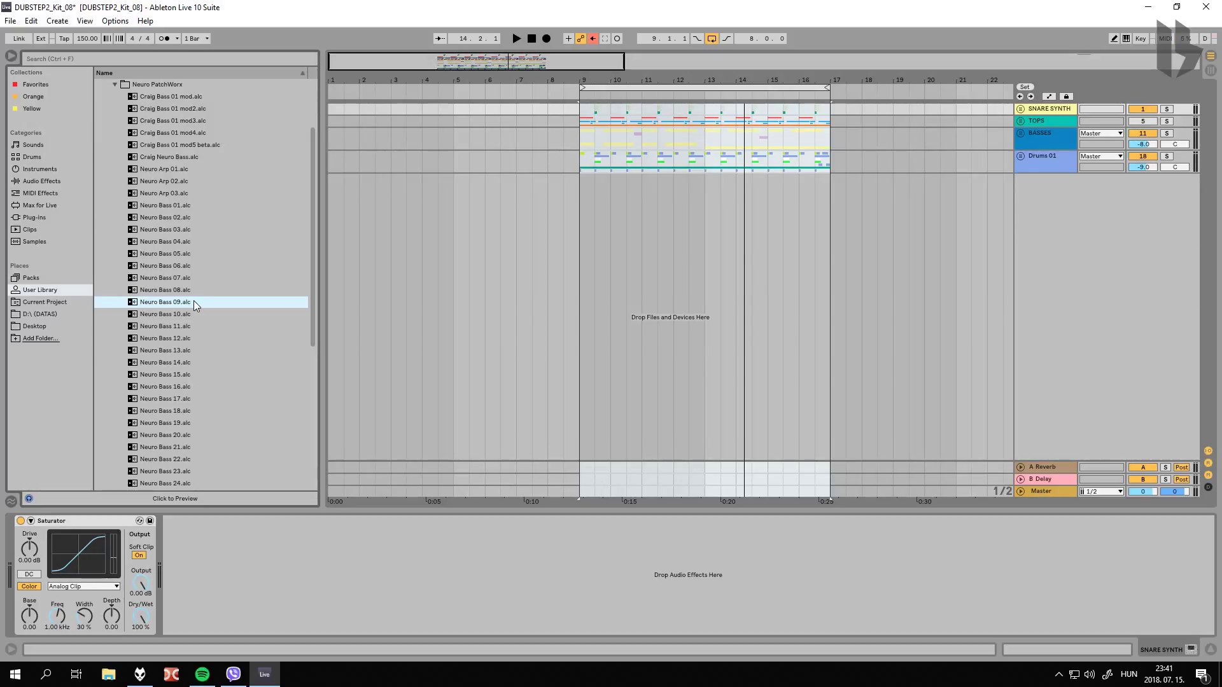
{"action": "double_click", "coordinate": [194, 301]}
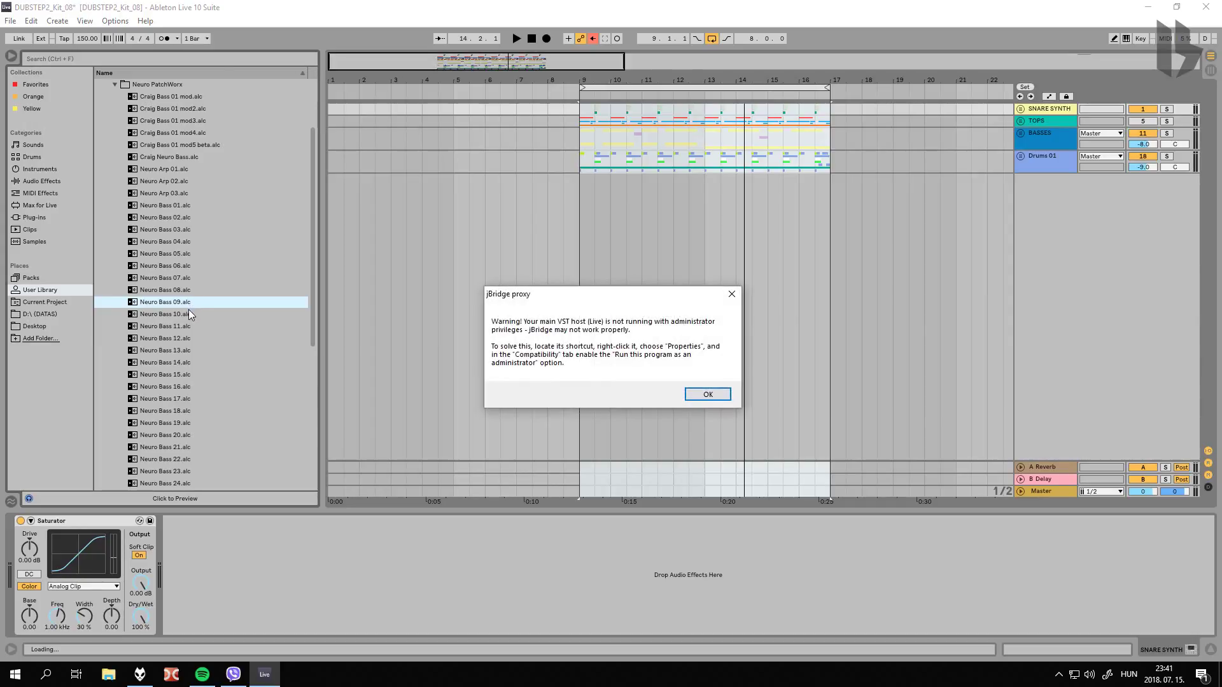
{"action": "left_click", "coordinate": [707, 395]}
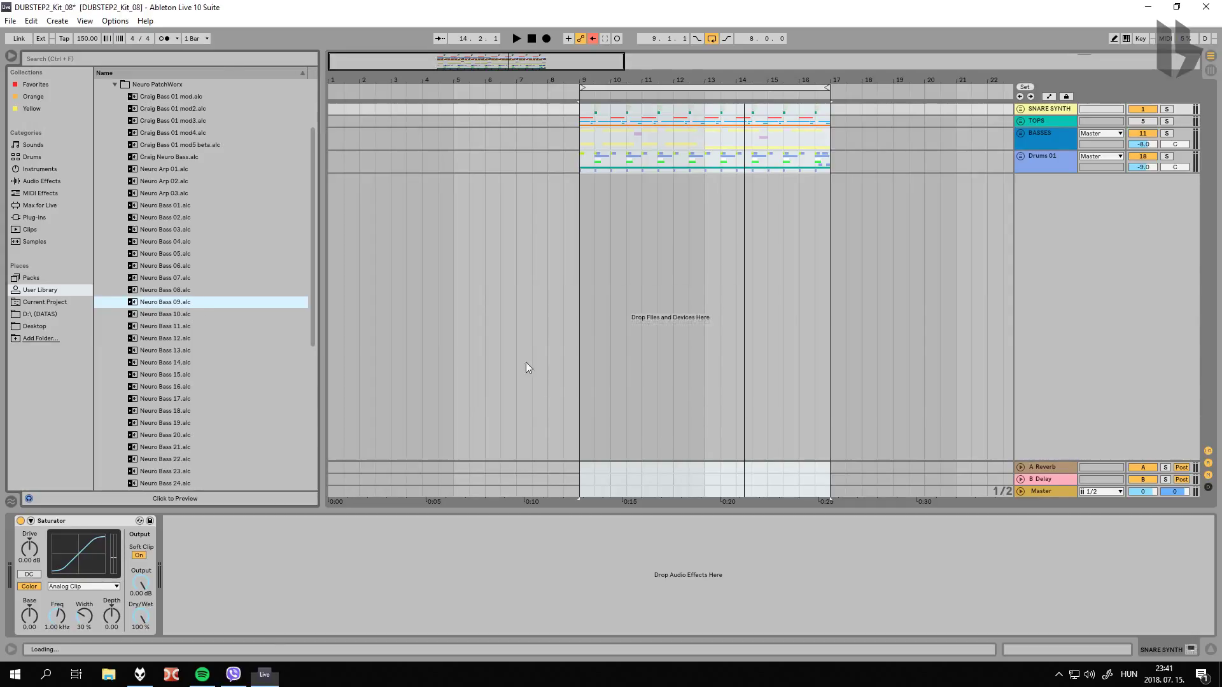
{"action": "left_click", "coordinate": [185, 314]}
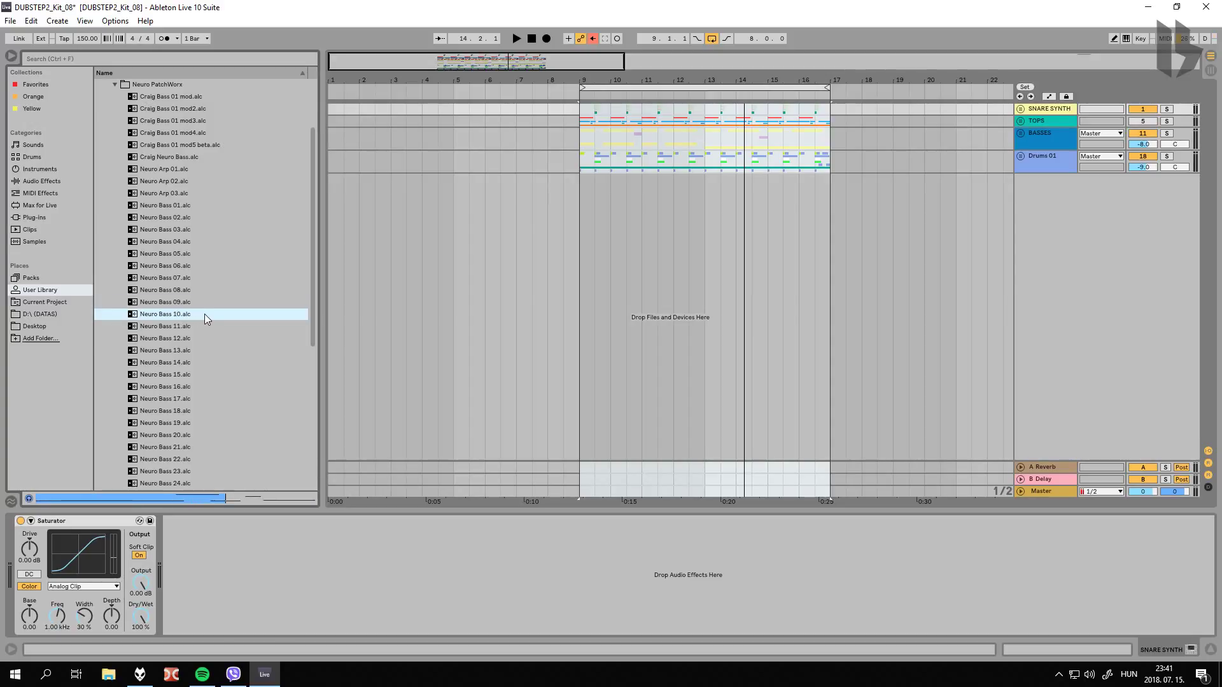
{"action": "double_click", "coordinate": [204, 315]}
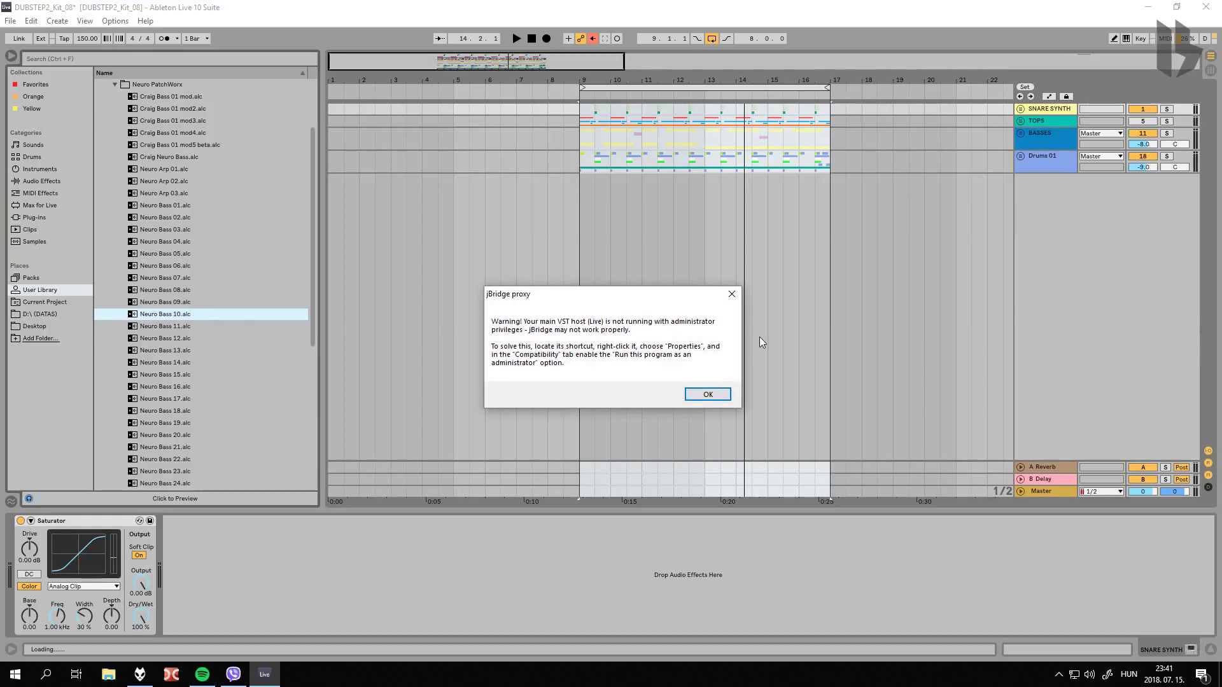
{"action": "left_click", "coordinate": [700, 392]}
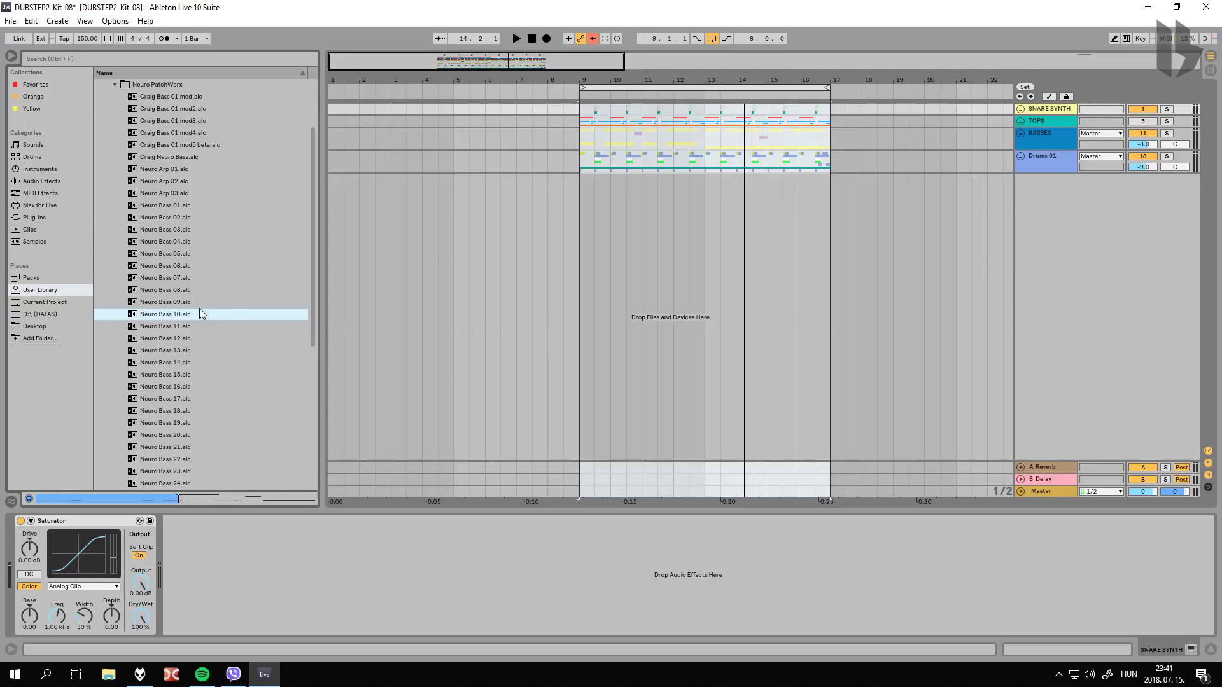
Step: Add dub-crap from the foobar2000 playlist to a new track at the arrangement's start, solo the track and turn off the clip's warping
{"action": "left_click", "coordinate": [140, 674]}
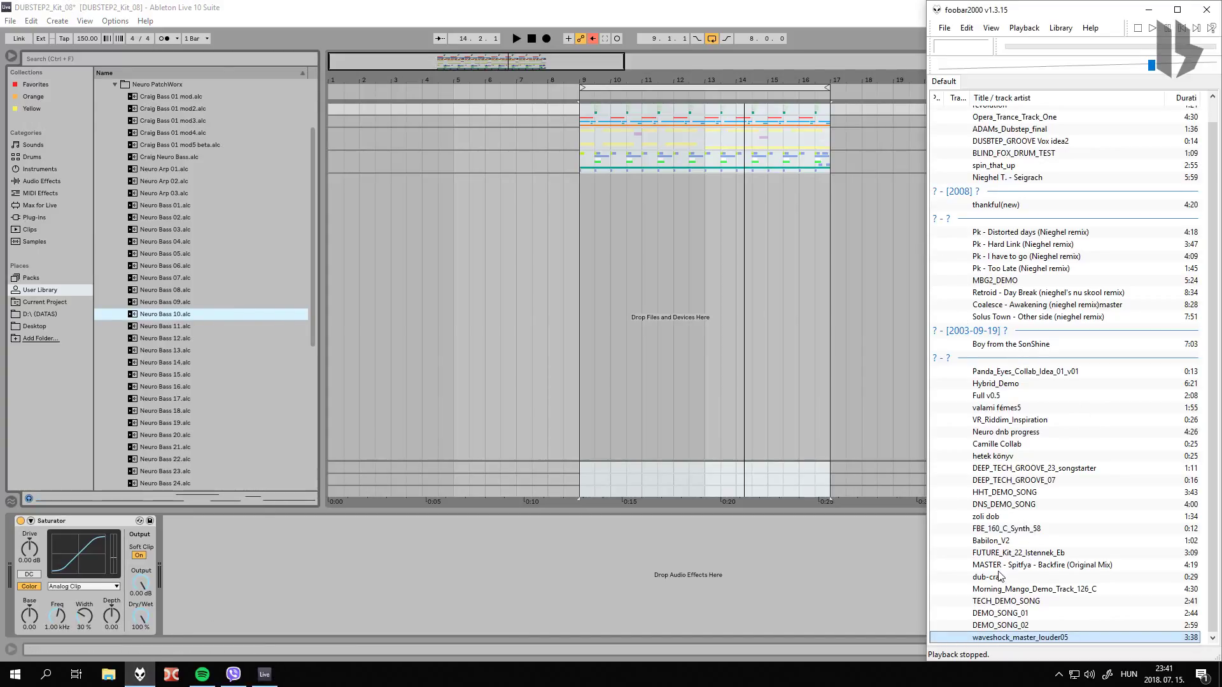
{"action": "left_click_drag", "start_coordinate": [989, 580], "coordinate": [517, 77]}
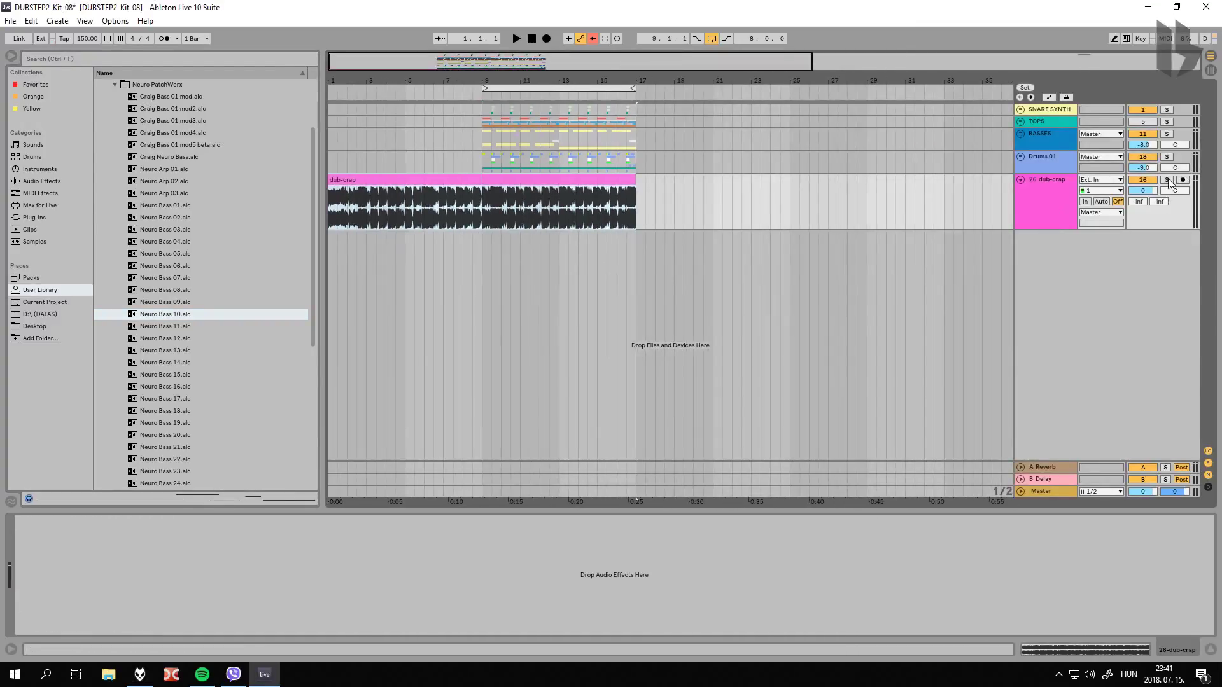
{"action": "left_click", "coordinate": [1166, 180]}
{"action": "left_click", "coordinate": [1050, 182]}
{"action": "left_click", "coordinate": [555, 178]}
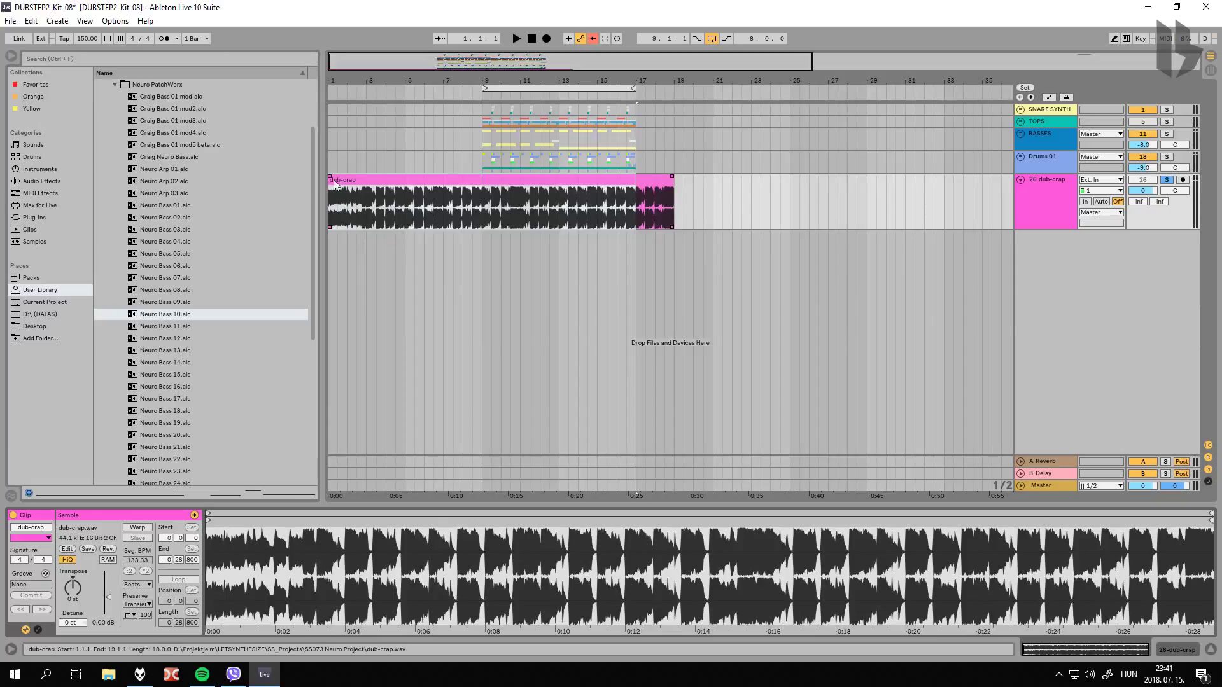
Step: Narrow the browser, play the soloed dub-crap clip from its start and show the Master track's effects
{"action": "left_click_drag", "start_coordinate": [322, 146], "coordinate": [258, 146]}
{"action": "left_click_drag", "start_coordinate": [294, 82], "coordinate": [291, 152]}
{"action": "left_click", "coordinate": [287, 178]}
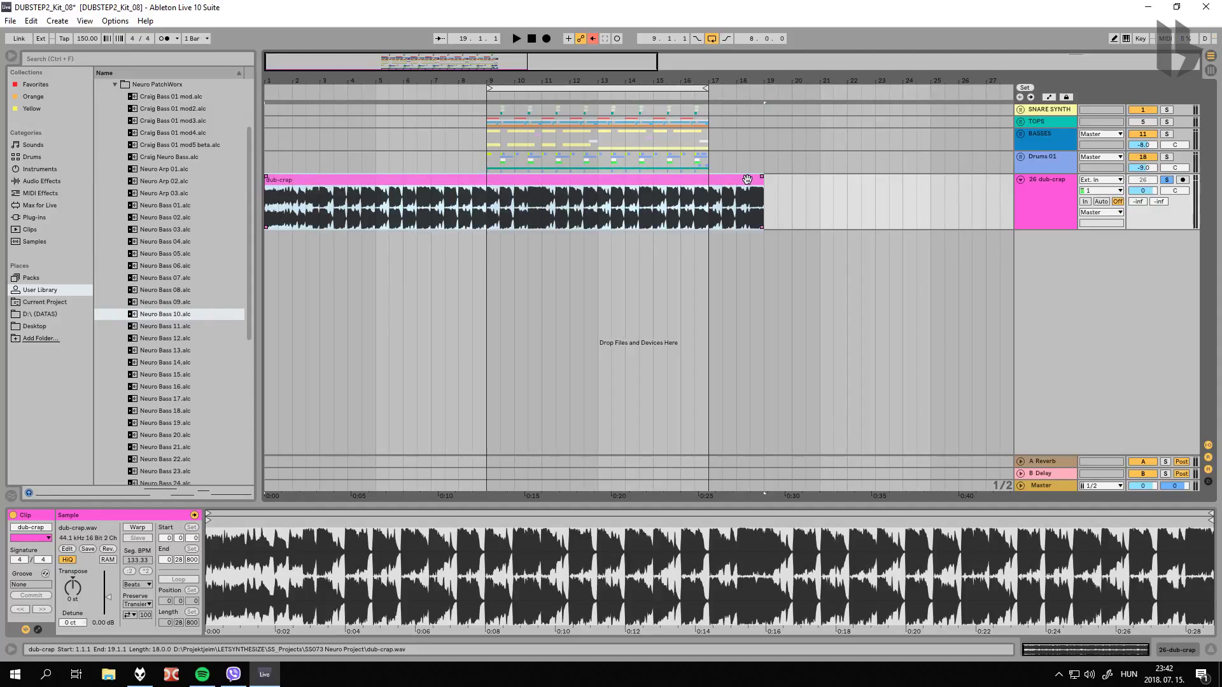
{"action": "key", "text": "space"}
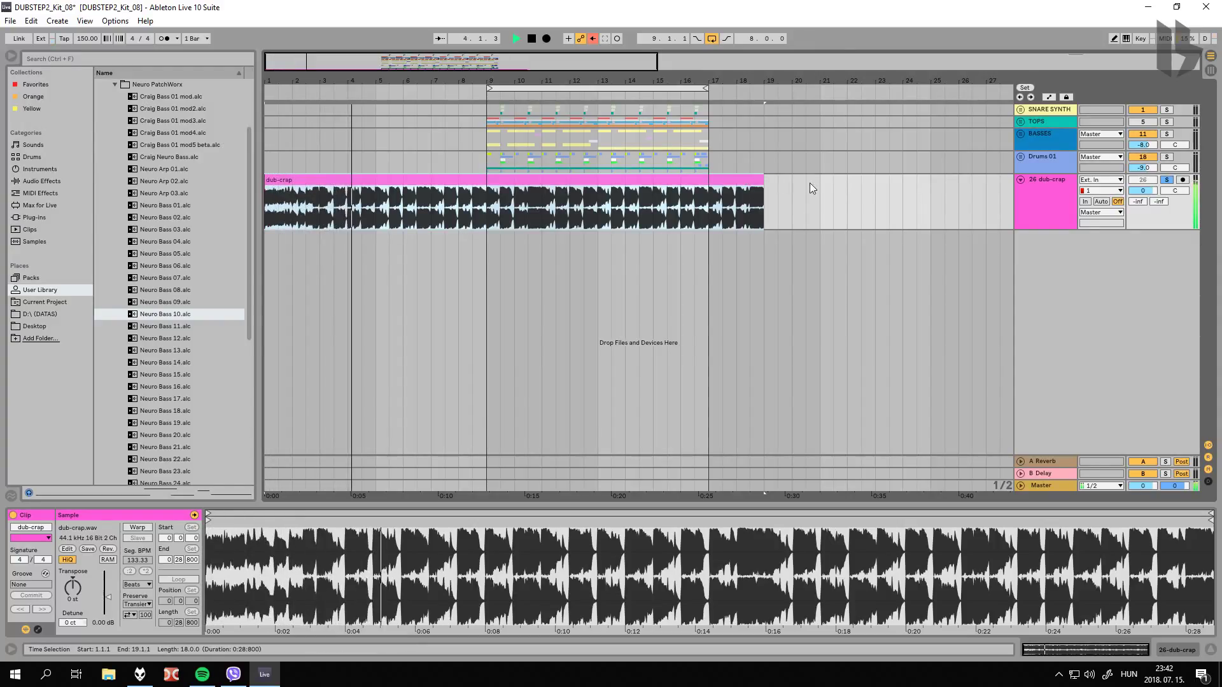
{"action": "left_click", "coordinate": [1052, 483]}
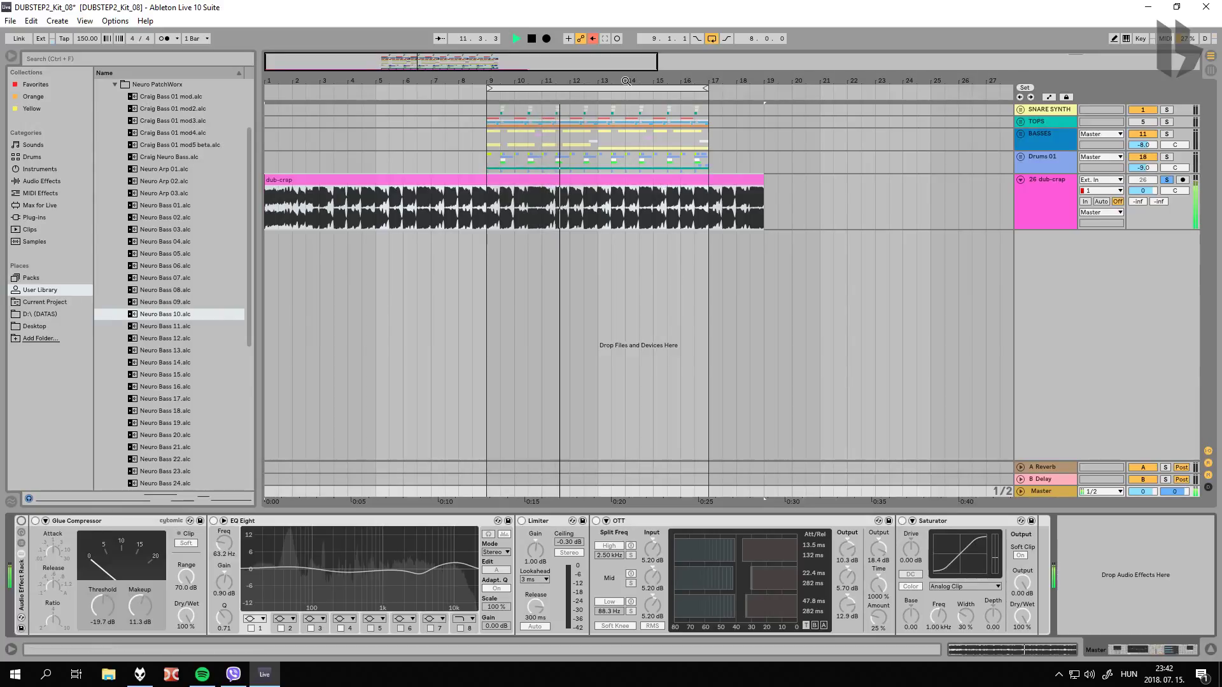
Step: Turn off arrangement looping and stop playback
{"action": "left_click_drag", "start_coordinate": [627, 82], "coordinate": [627, 66]}
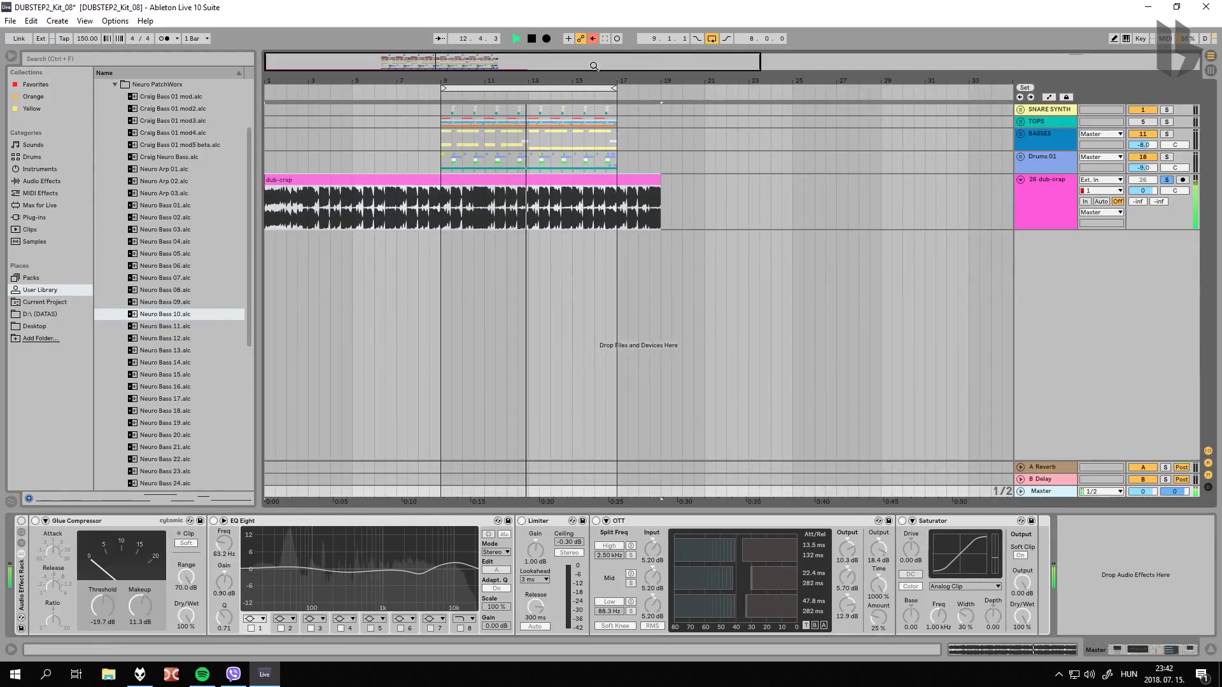
{"action": "left_click", "coordinate": [712, 39]}
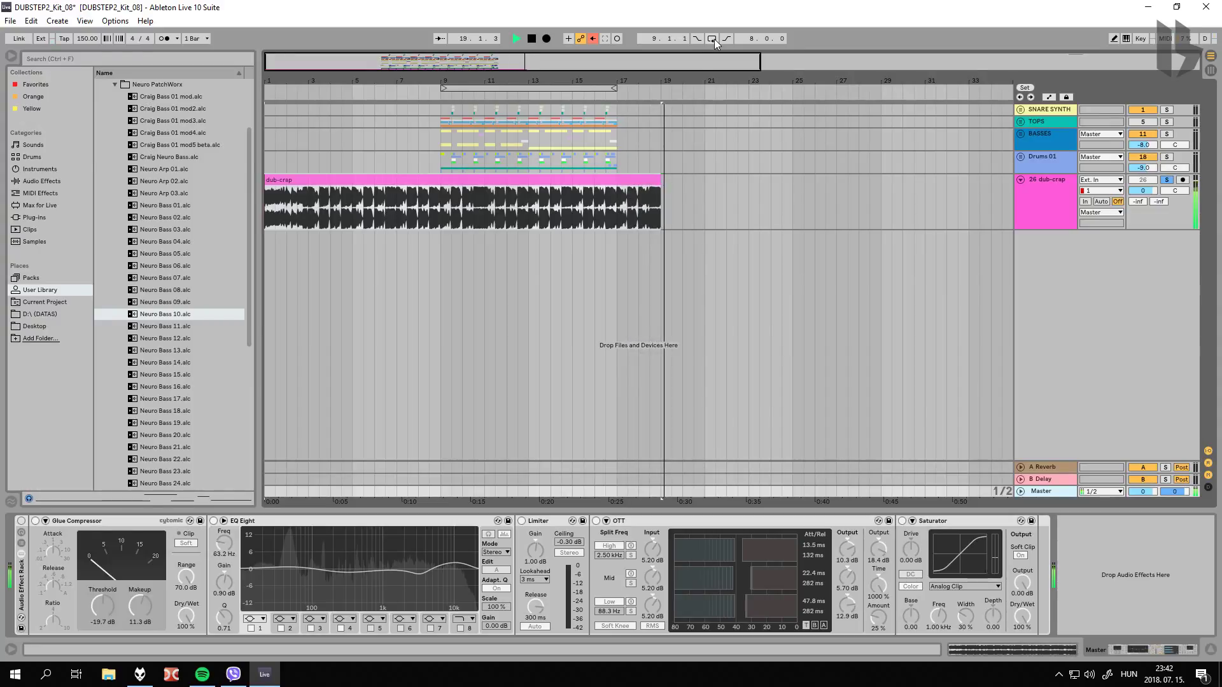
{"action": "key", "text": "space"}
Step: Add waveshock_master_louder05 from the foobar2000 playlist to a new track at bar 19 and turn off the clip's warping
{"action": "left_click", "coordinate": [140, 674]}
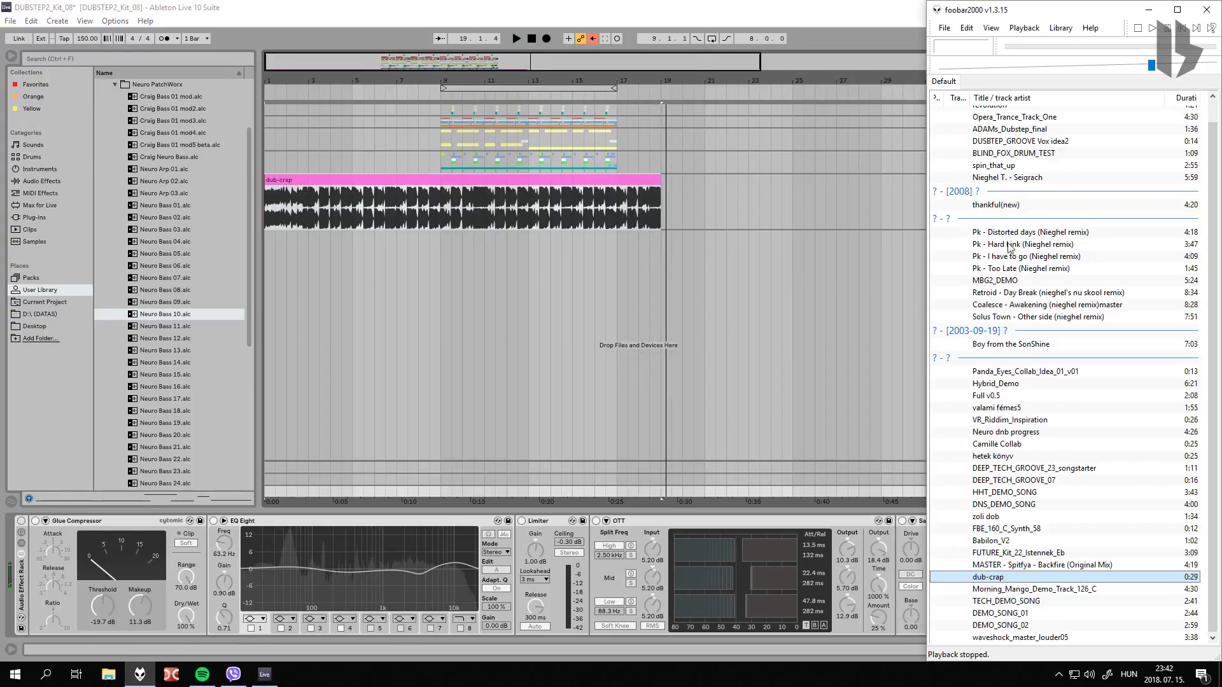
{"action": "left_click_drag", "start_coordinate": [965, 637], "coordinate": [800, 77]}
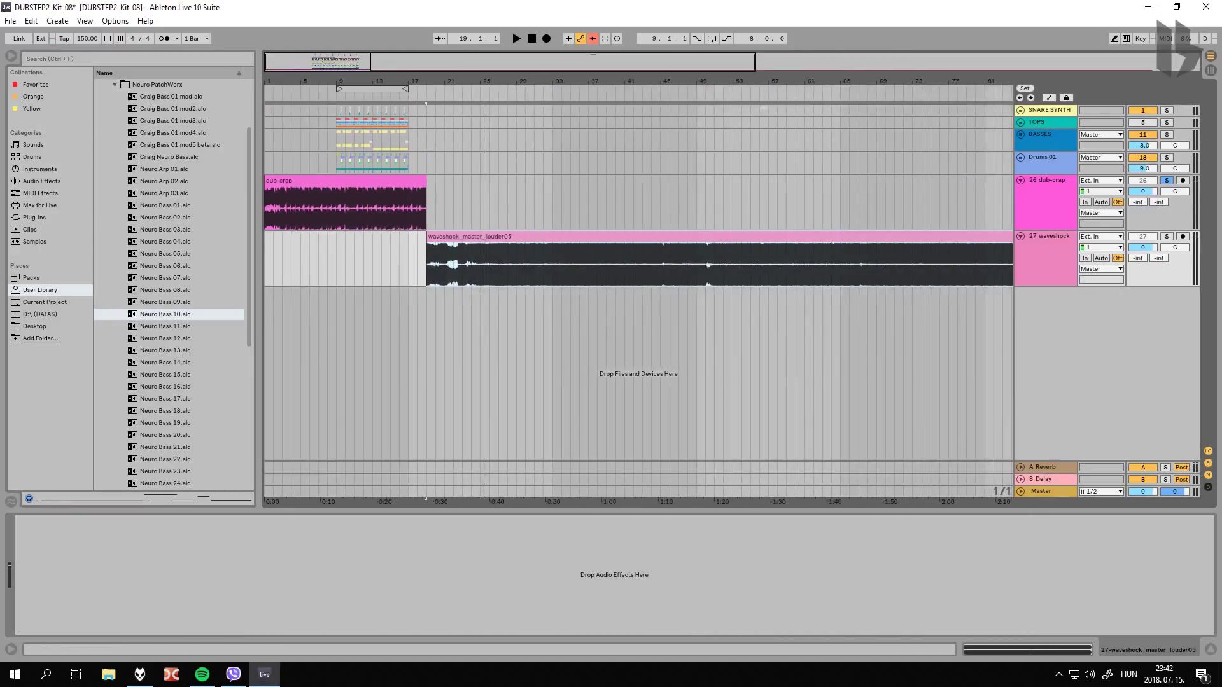
{"action": "left_click", "coordinate": [379, 237]}
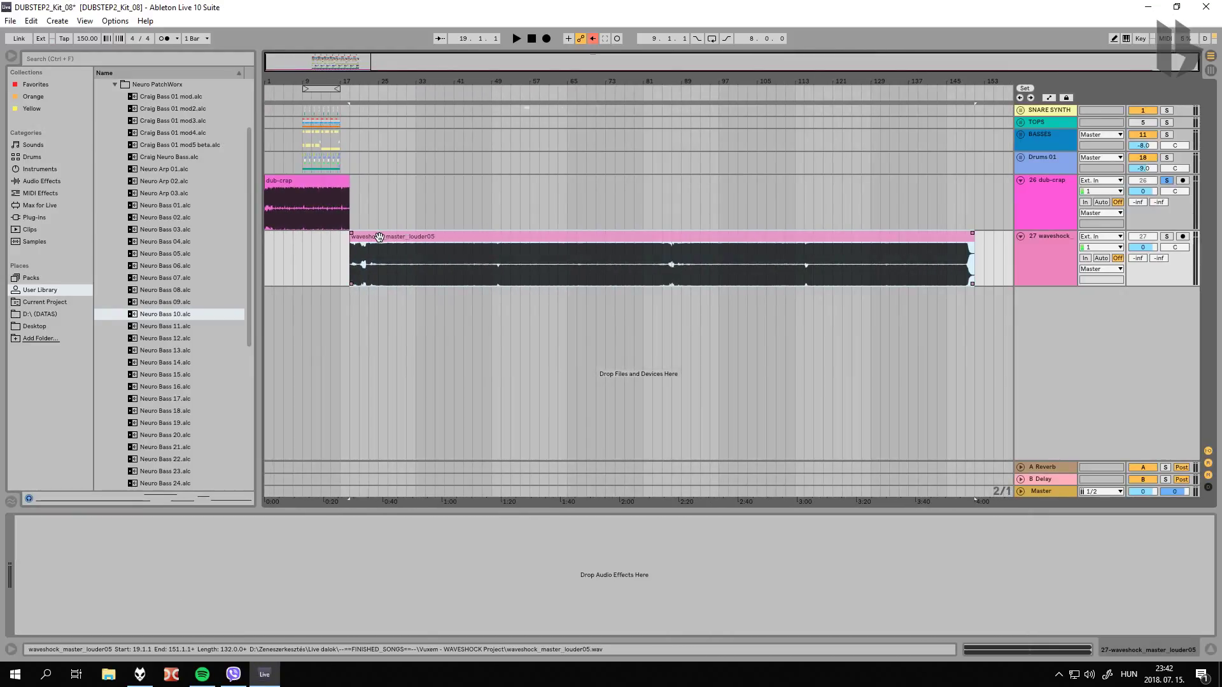
{"action": "double_click", "coordinate": [843, 242]}
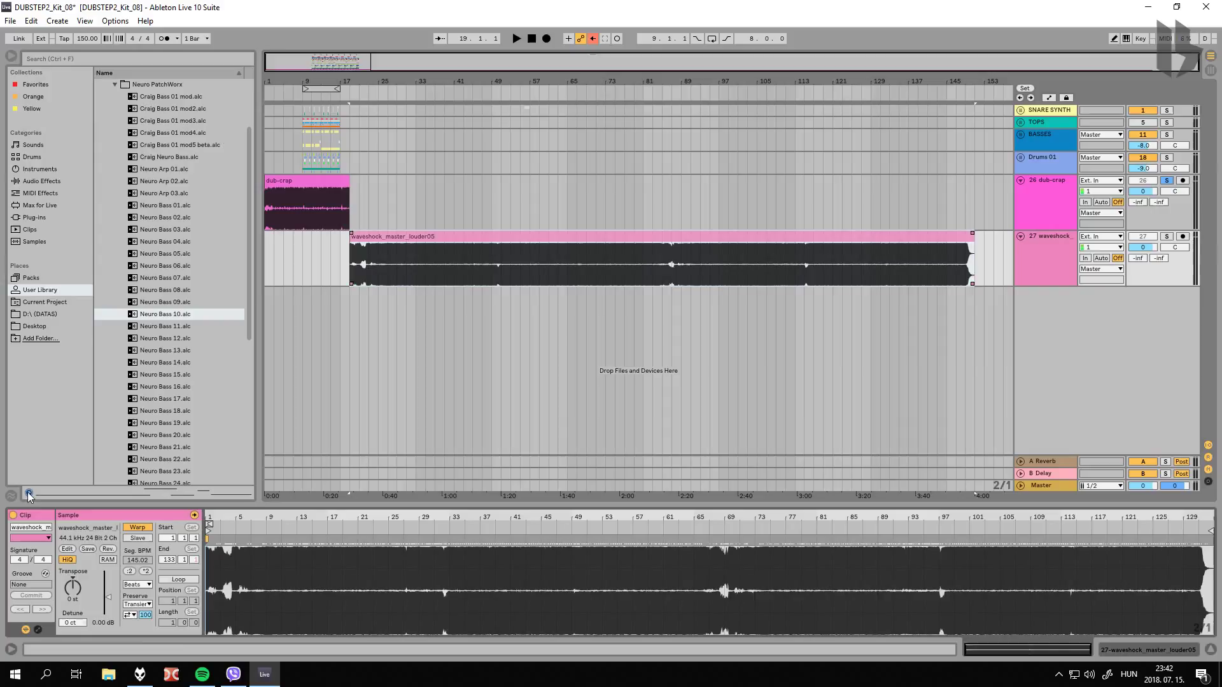
{"action": "left_click", "coordinate": [136, 528]}
Step: Solo the waveshock_master_louder05 track instead of dub-crap and play the clip from bar 51
{"action": "left_click", "coordinate": [688, 279]}
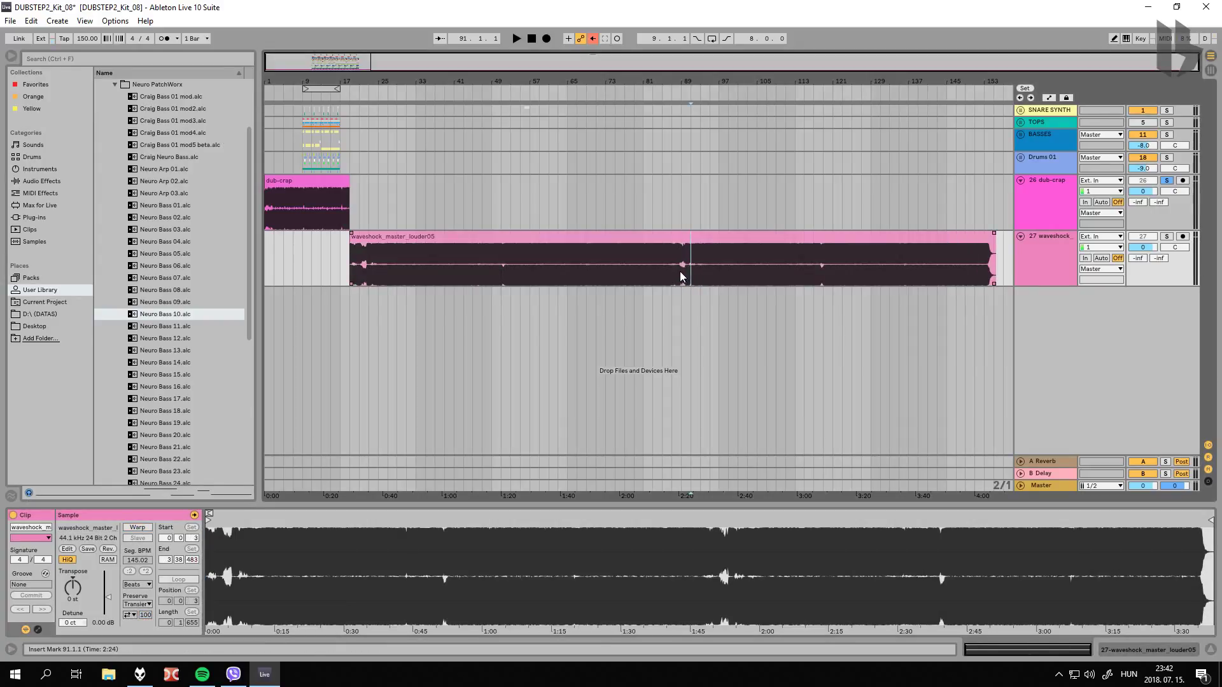
{"action": "left_click", "coordinate": [631, 275]}
{"action": "left_click", "coordinate": [526, 269]}
{"action": "key", "text": "space"}
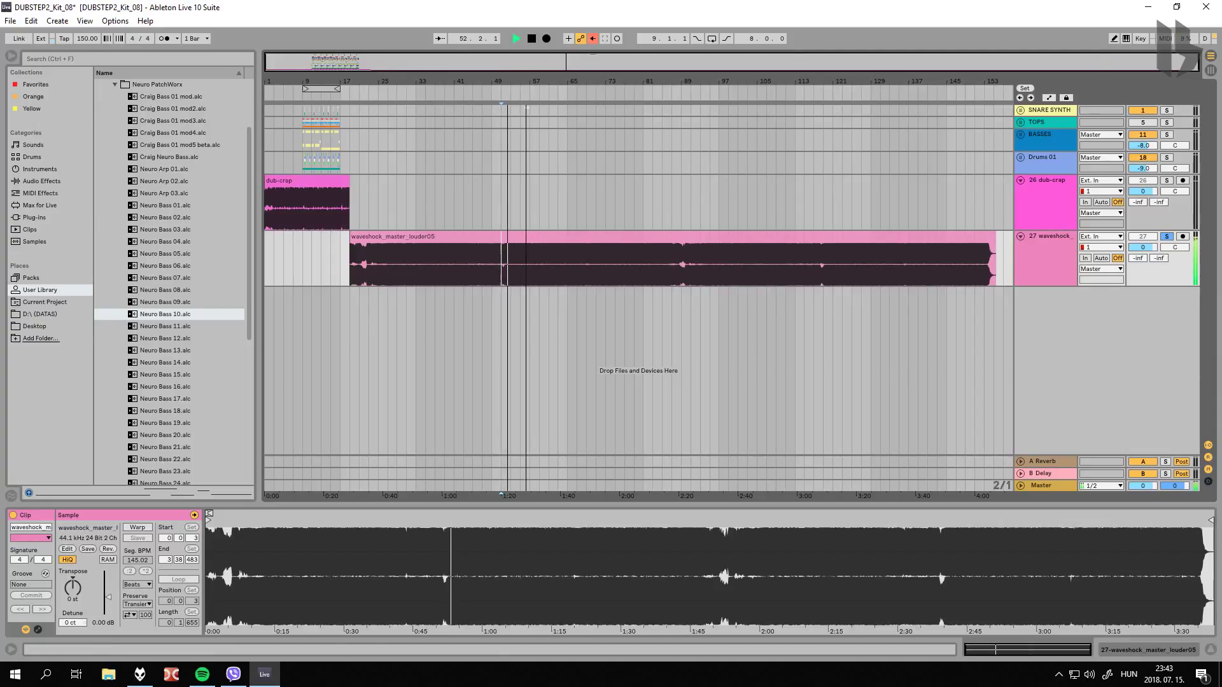
{"action": "scroll", "coordinate": [527, 77], "scroll_direction": "up", "scroll_amount": 3}
{"action": "left_click_drag", "start_coordinate": [529, 77], "coordinate": [421, 77]}
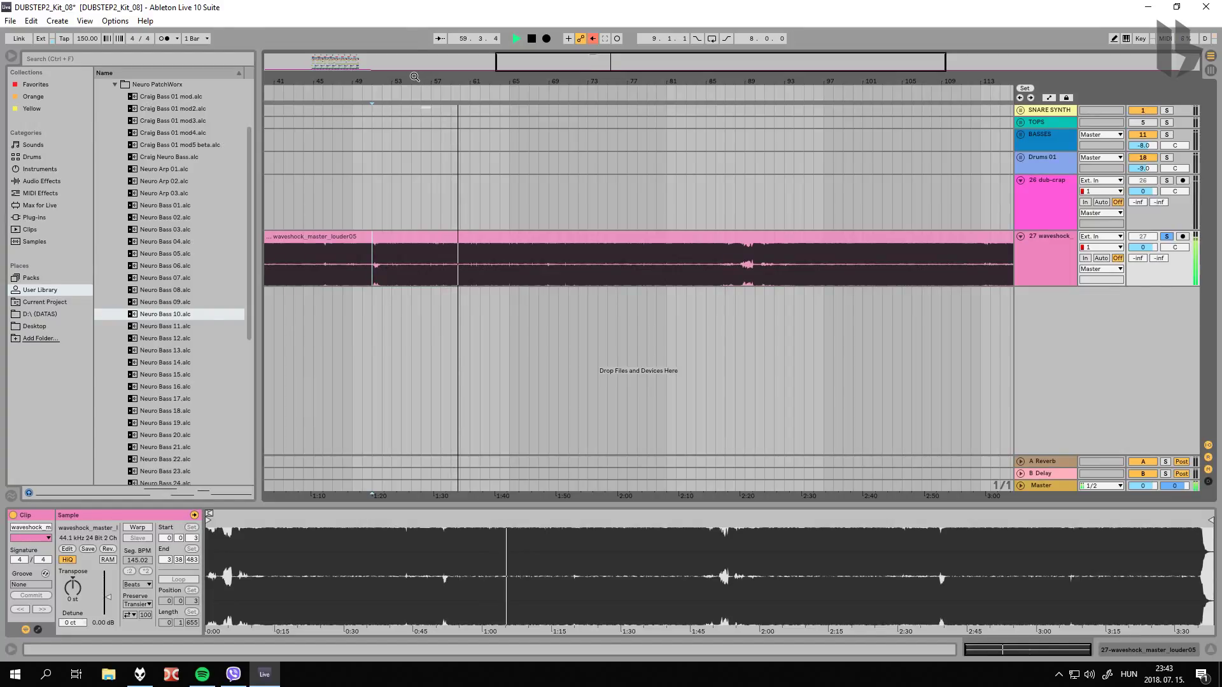
Step: Re-enable the overridden automation and, with playback stopped, delete the waveshock_master_louder05 clip
{"action": "left_click", "coordinate": [593, 39]}
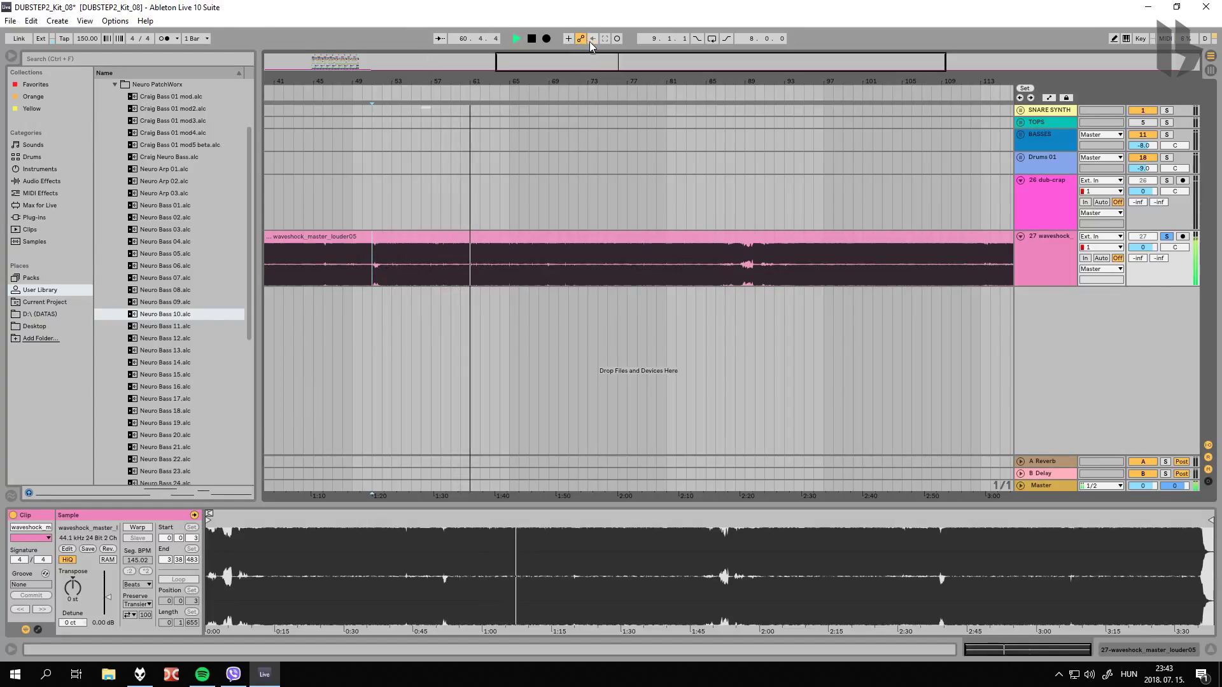
{"action": "left_click", "coordinate": [532, 39]}
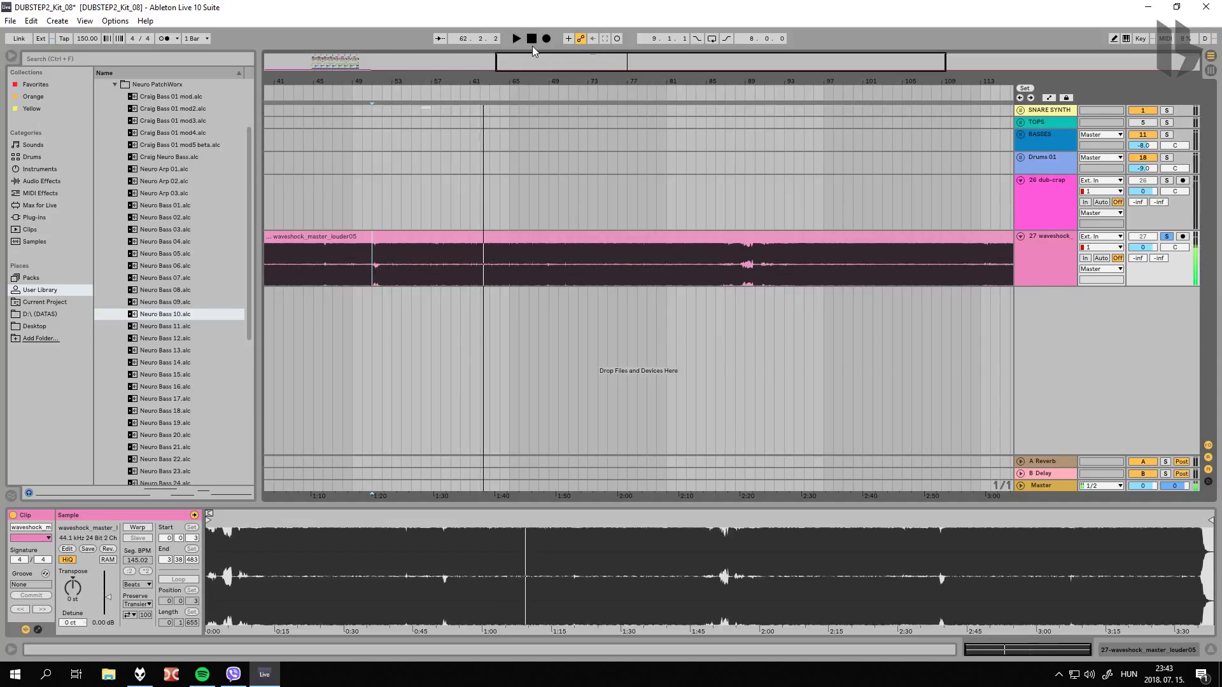
{"action": "left_click", "coordinate": [566, 238]}
{"action": "key", "text": "Delete"}
Step: Add valami fémes5 from the foobar2000 playlist to the emptied track, move it to bar 1 and turn off its warping
{"action": "left_click", "coordinate": [147, 675]}
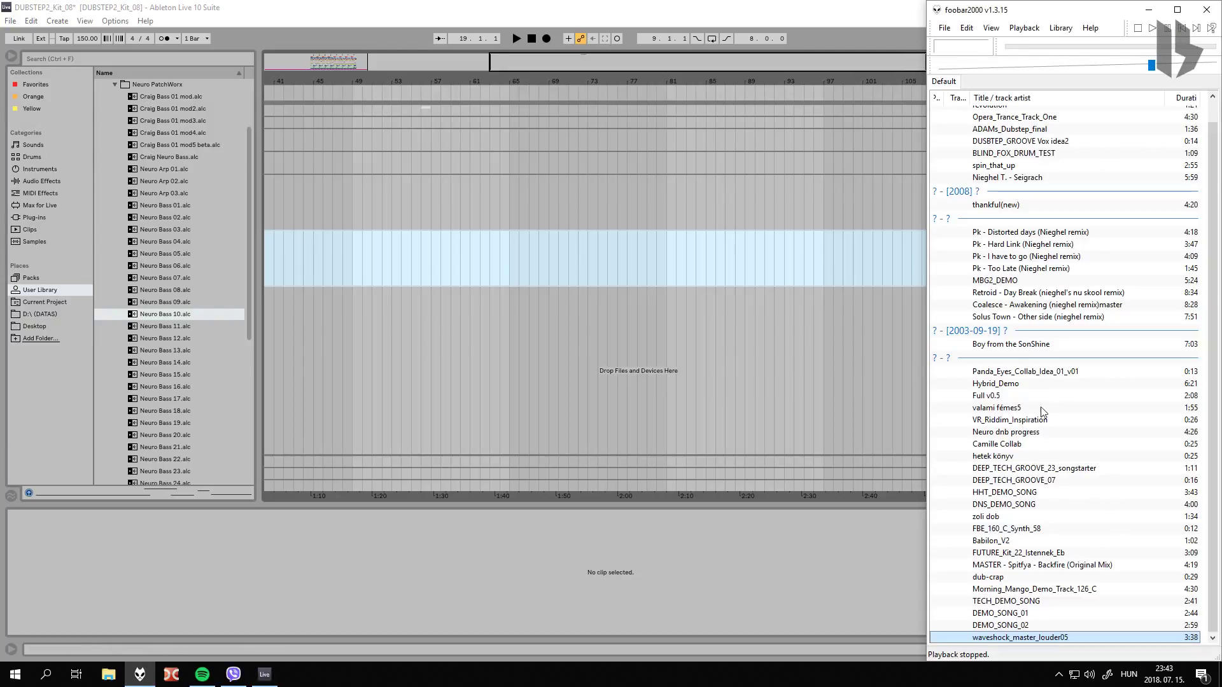
{"action": "left_click_drag", "start_coordinate": [1024, 410], "coordinate": [356, 266]}
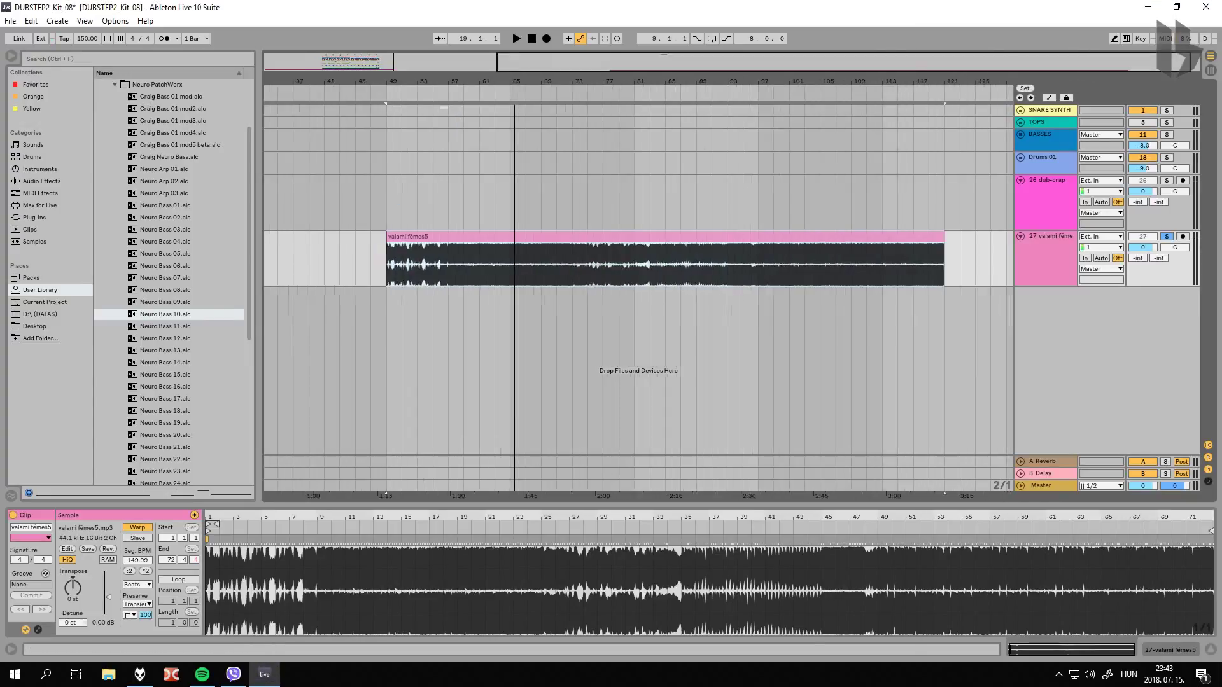
{"action": "left_click_drag", "start_coordinate": [721, 247], "coordinate": [436, 239]}
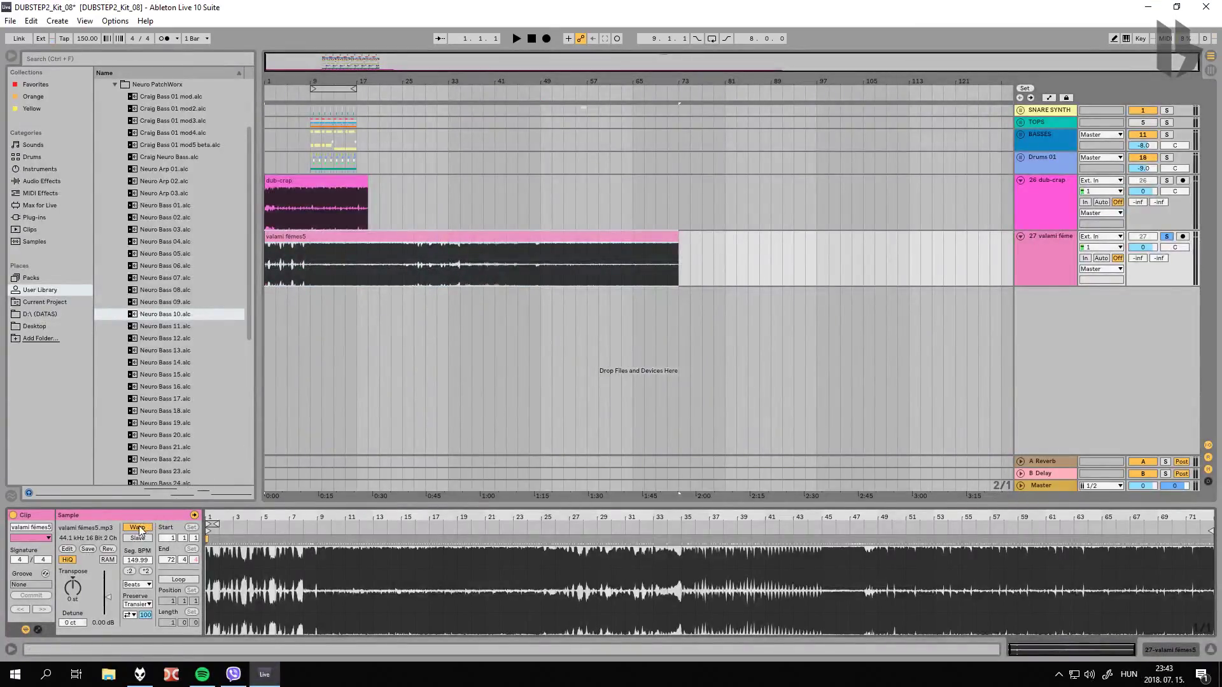
{"action": "left_click", "coordinate": [138, 528]}
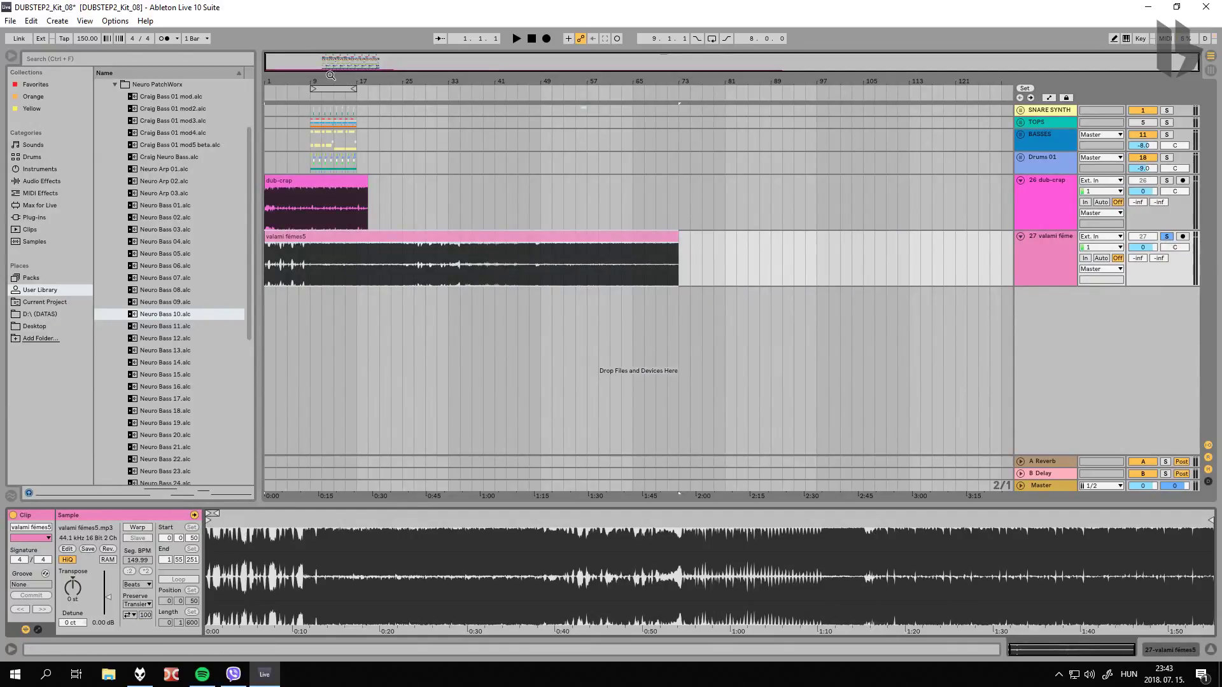
Step: Play the soloed valami fémes5 clip from bar 49, and restart it from 48.3.1
{"action": "left_click_drag", "start_coordinate": [330, 76], "coordinate": [332, 117]}
{"action": "key", "text": "minus"}
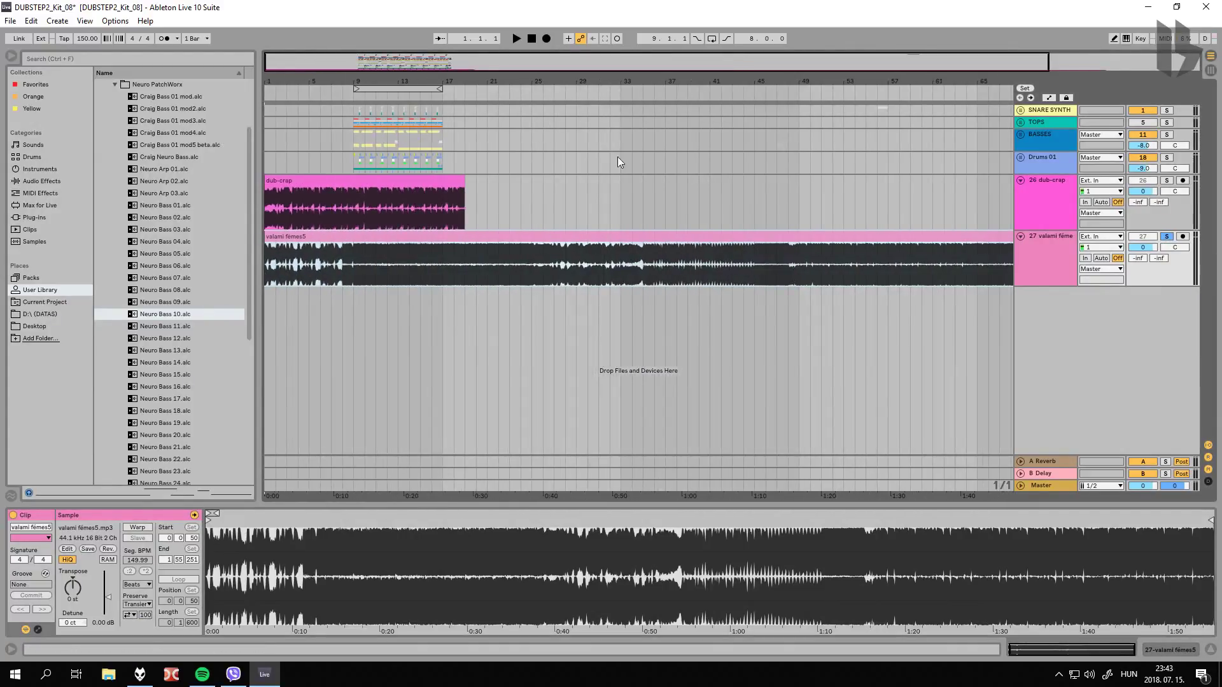
{"action": "left_click", "coordinate": [766, 266]}
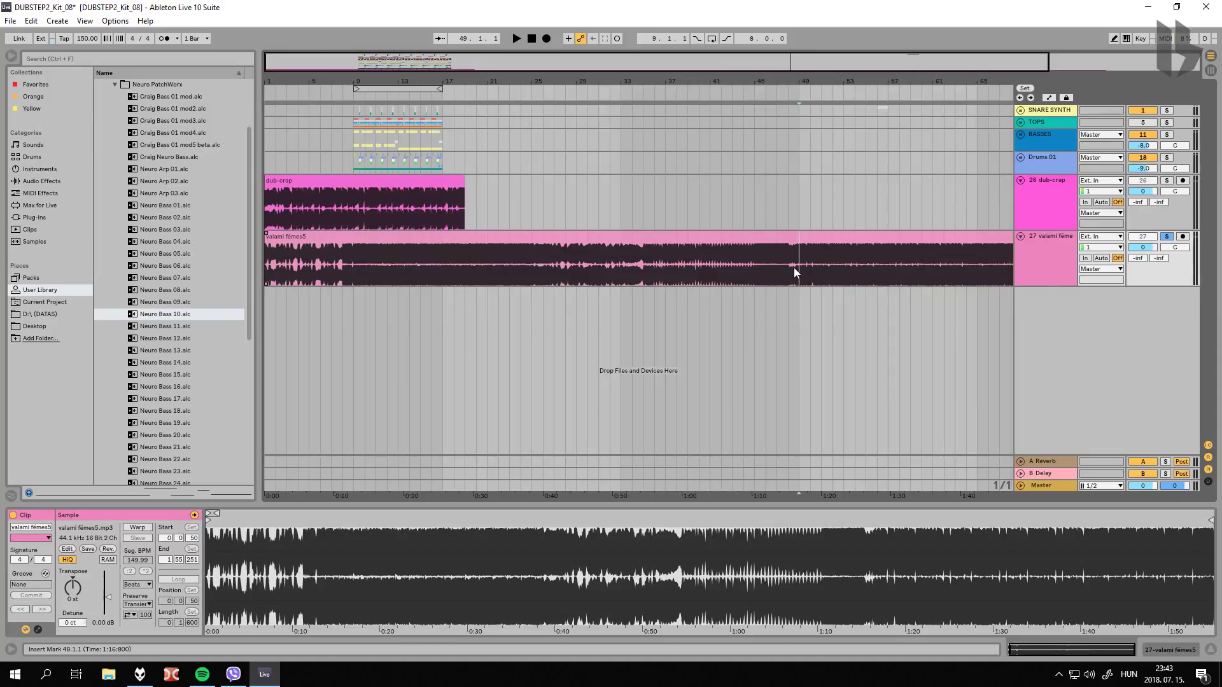
{"action": "left_click_drag", "start_coordinate": [857, 84], "coordinate": [612, 269]}
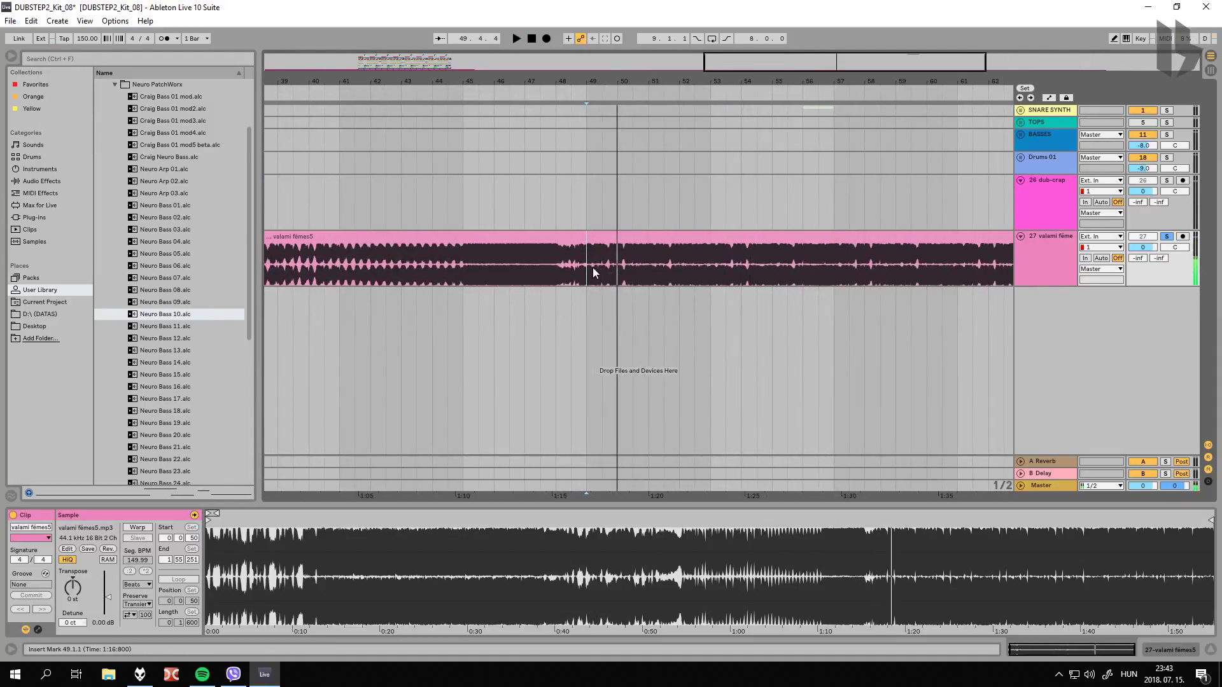
{"action": "left_click", "coordinate": [586, 270]}
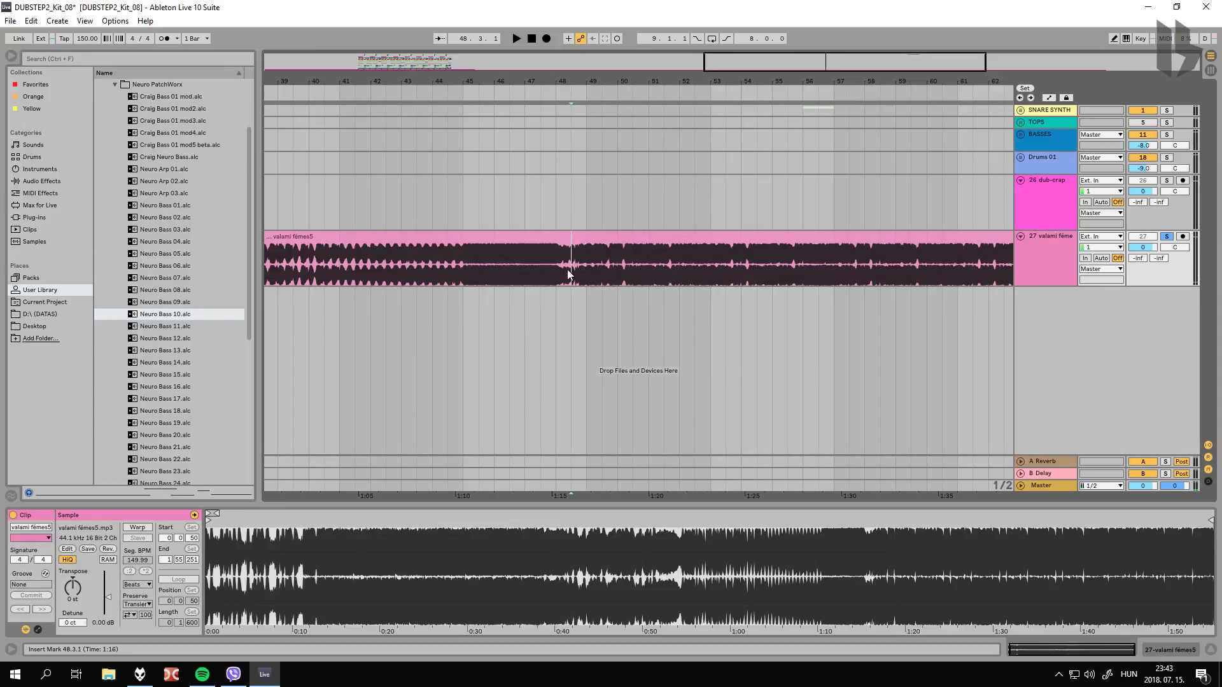
{"action": "key", "text": "space"}
{"action": "left_click_drag", "start_coordinate": [672, 87], "coordinate": [622, 75]}
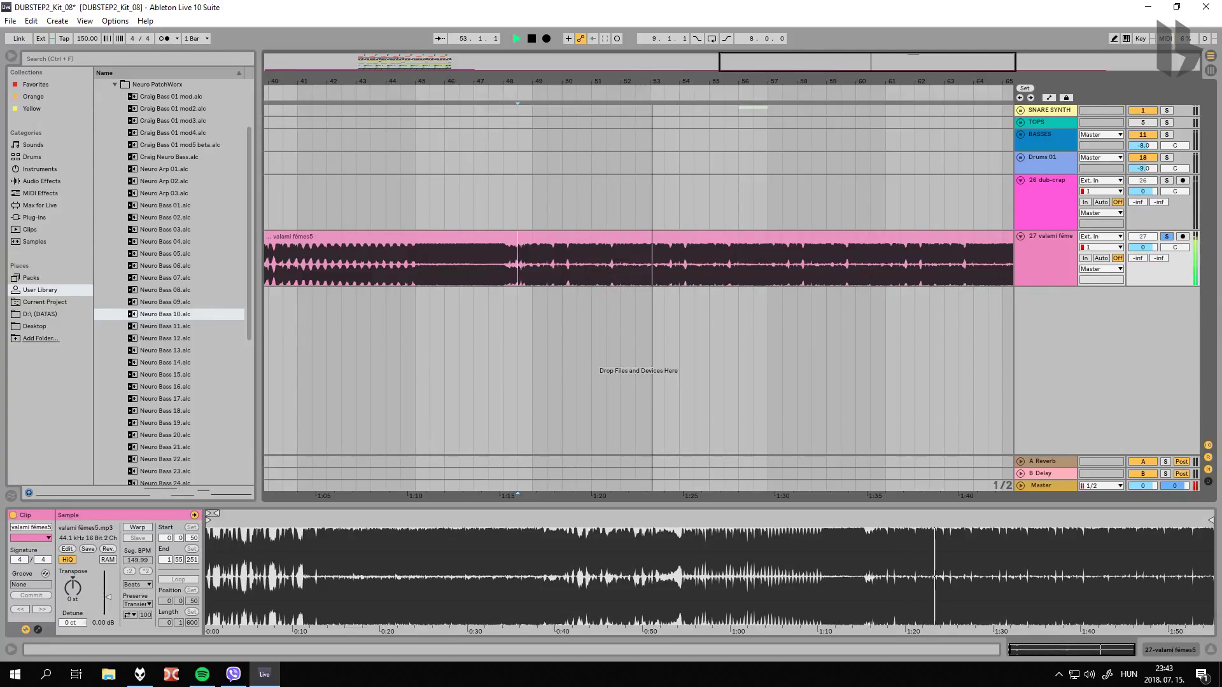
Step: Add Camille Collab from the foobar2000 playlist at bar 51 of the valami fémes5 track and turn off its warping
{"action": "mouse_move", "coordinate": [715, 77]}
{"action": "left_mouse_down"}
{"action": "mouse_move", "coordinate": [544, 79]}
{"action": "mouse_move", "coordinate": [574, 75]}
{"action": "left_mouse_up"}
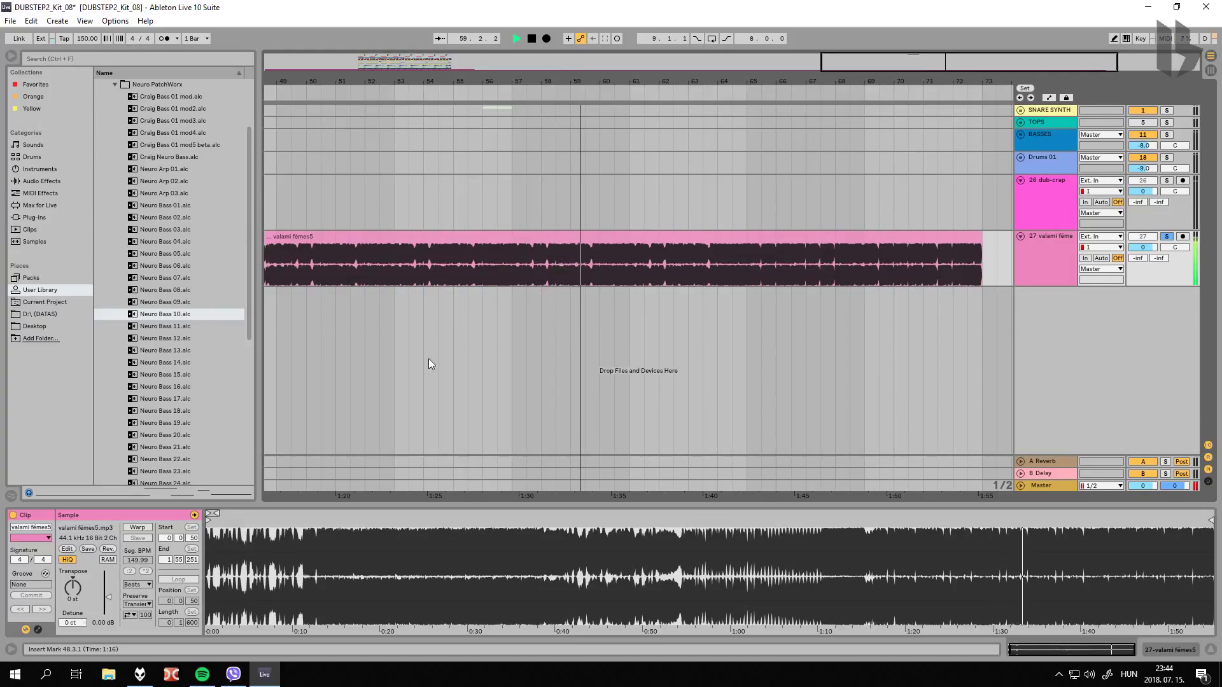
{"action": "left_click", "coordinate": [140, 674]}
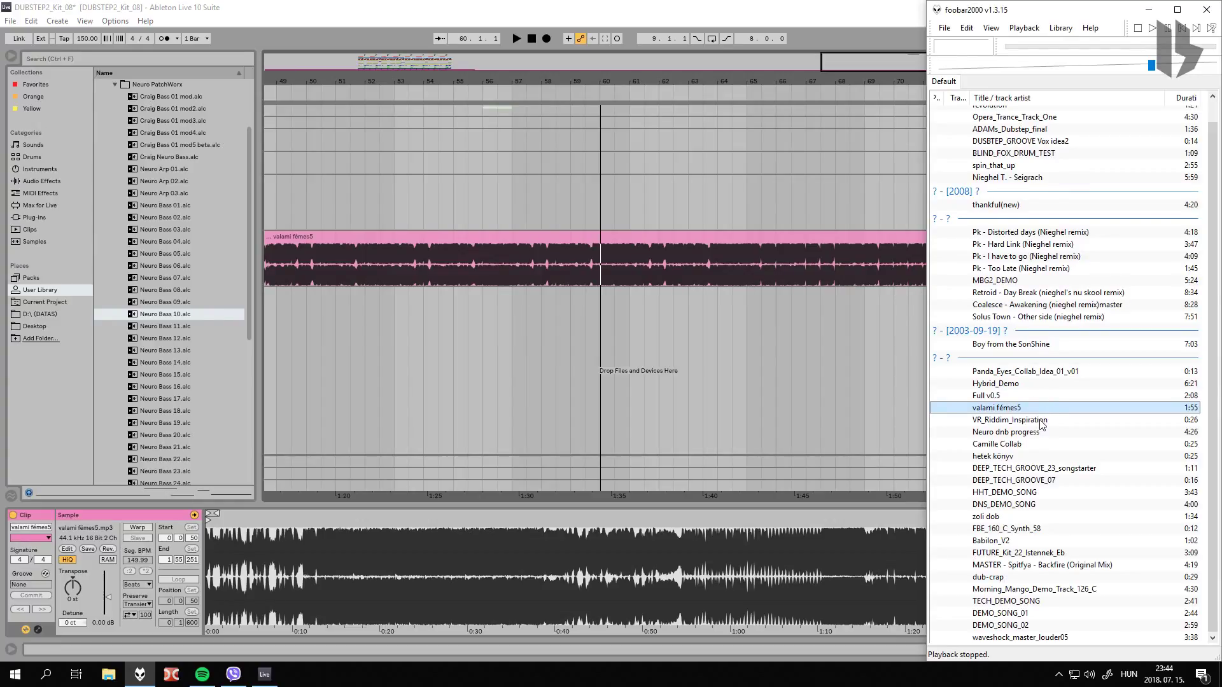
{"action": "left_click_drag", "start_coordinate": [958, 442], "coordinate": [368, 235]}
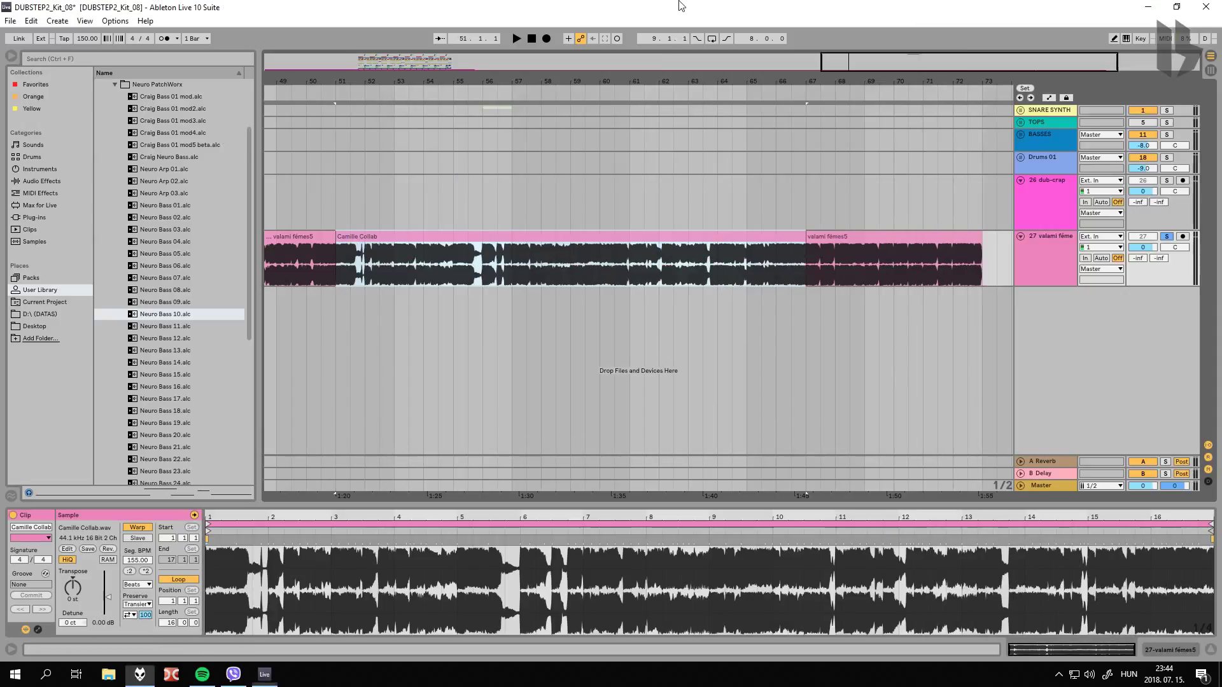
{"action": "left_click", "coordinate": [138, 529]}
Step: Play the Camille Collab clip from 60.3.1, 63.1.1 and 63.2.2
{"action": "left_click", "coordinate": [614, 268]}
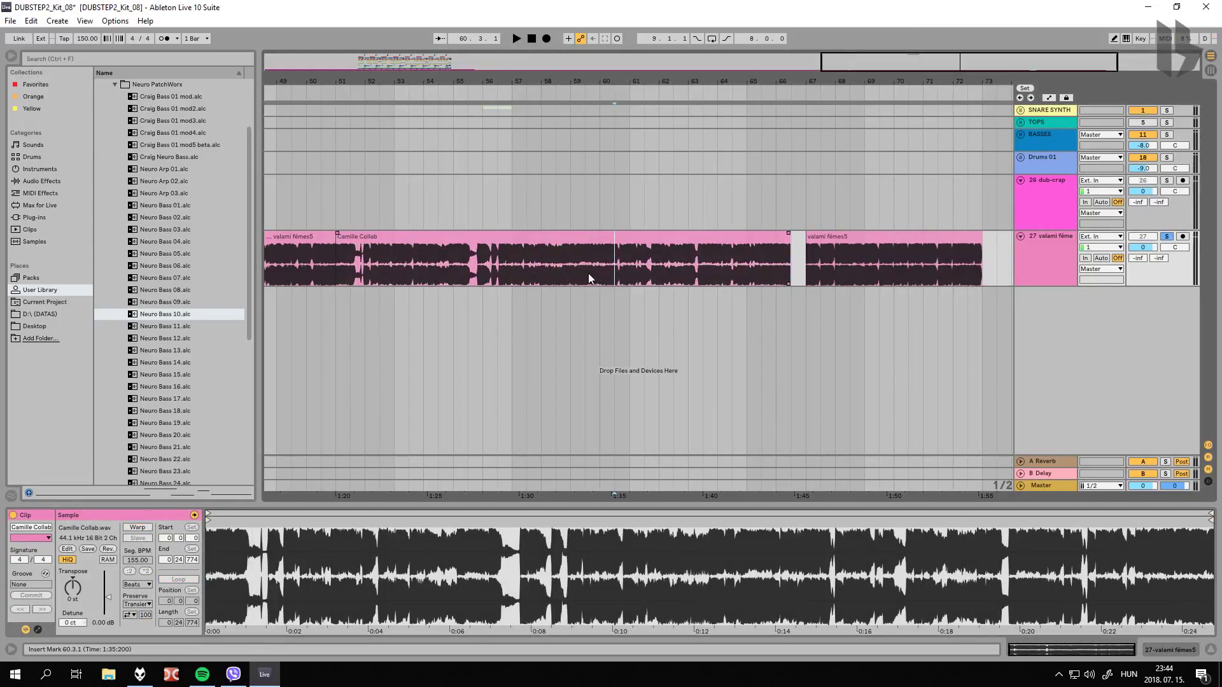
{"action": "key", "text": "space"}
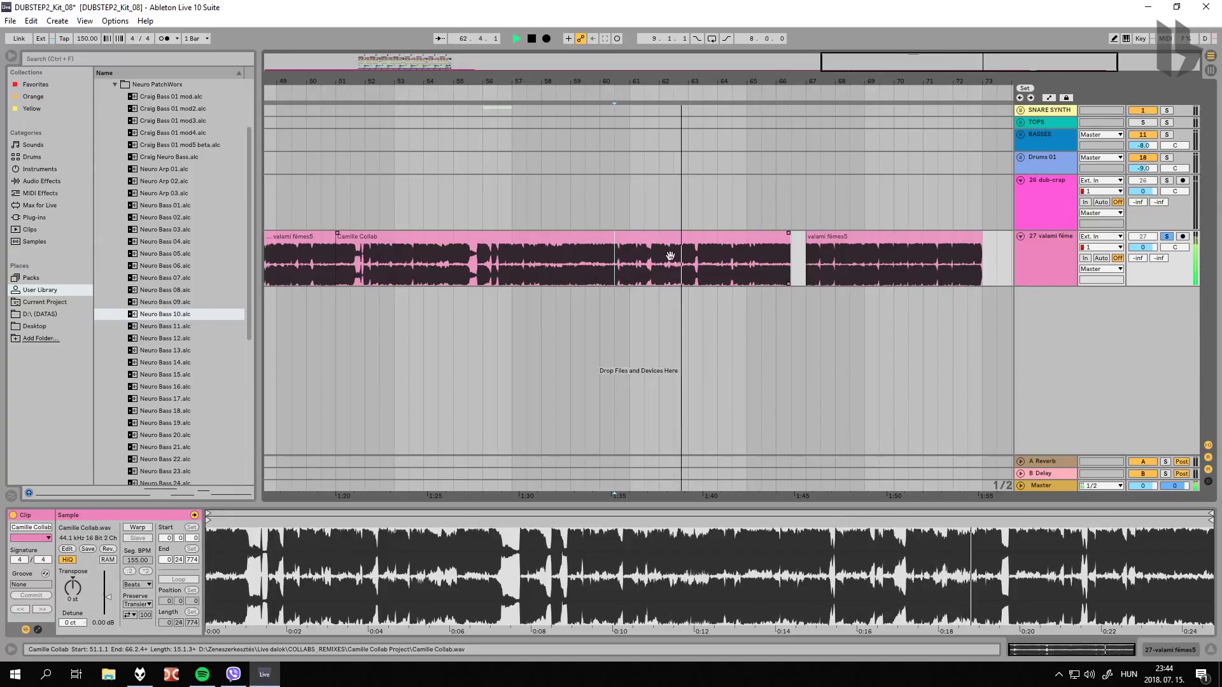
{"action": "left_click", "coordinate": [687, 268]}
{"action": "key", "text": "space"}
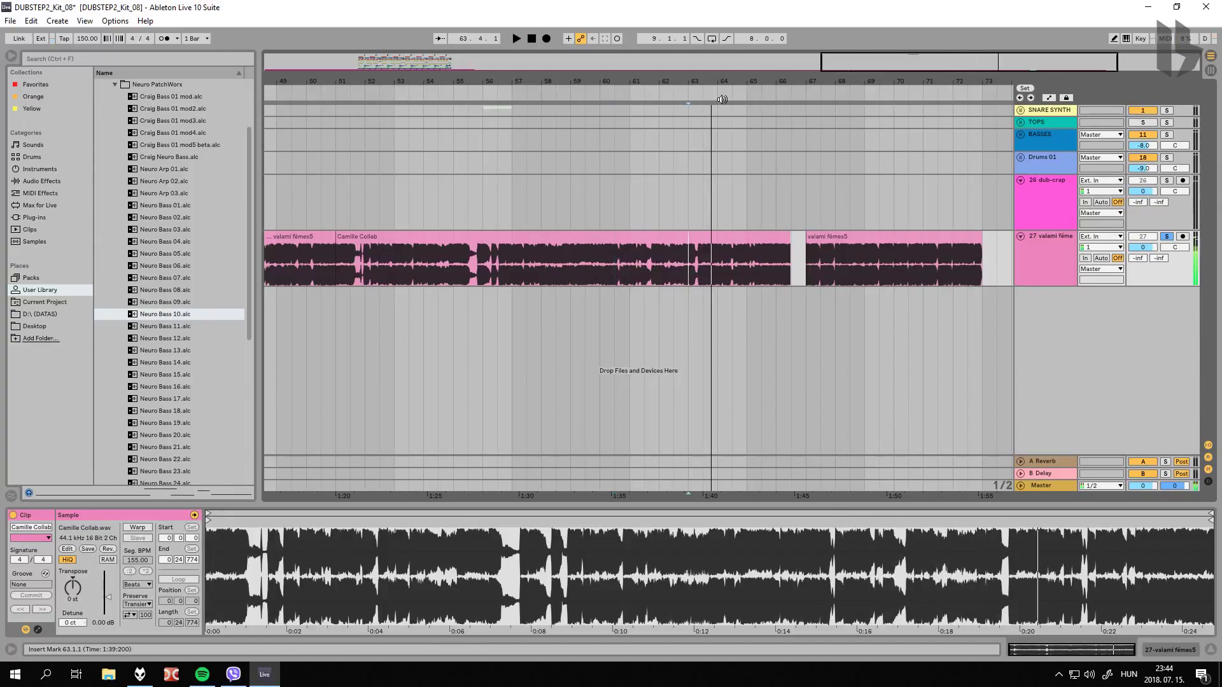
{"action": "scroll", "coordinate": [722, 99], "scroll_direction": "up", "scroll_amount": 5}
{"action": "left_click", "coordinate": [624, 267]}
{"action": "key", "text": "space"}
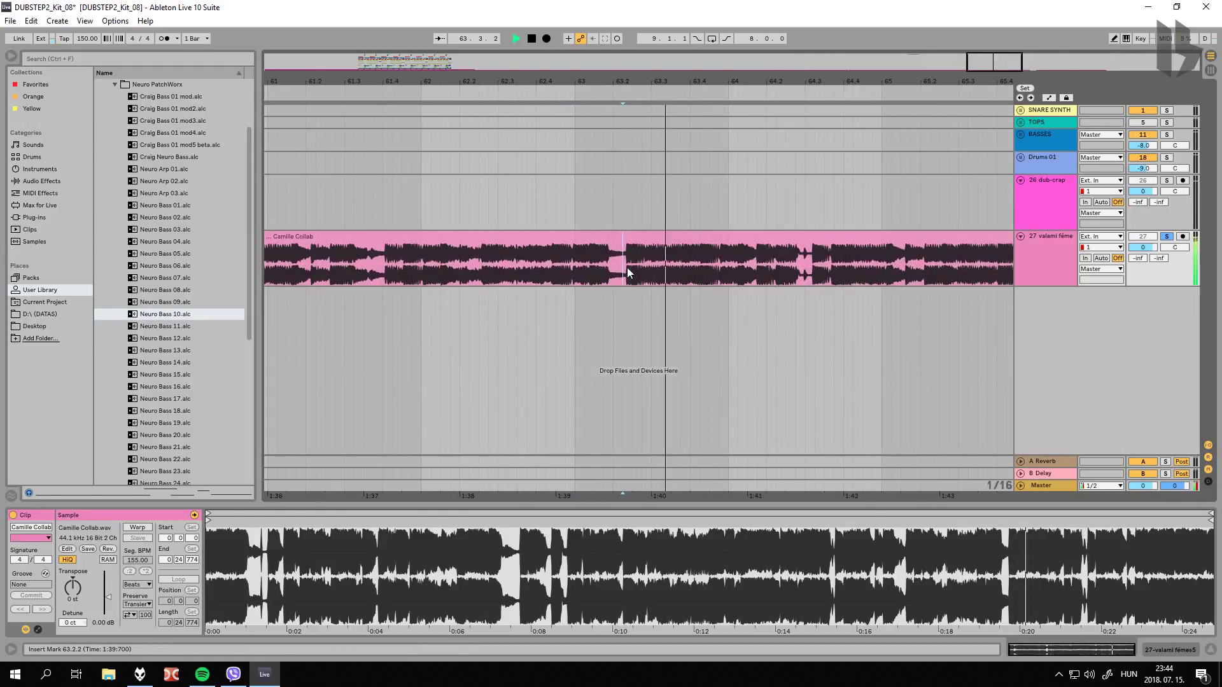
{"action": "key", "text": "space"}
{"action": "key", "text": "space"}
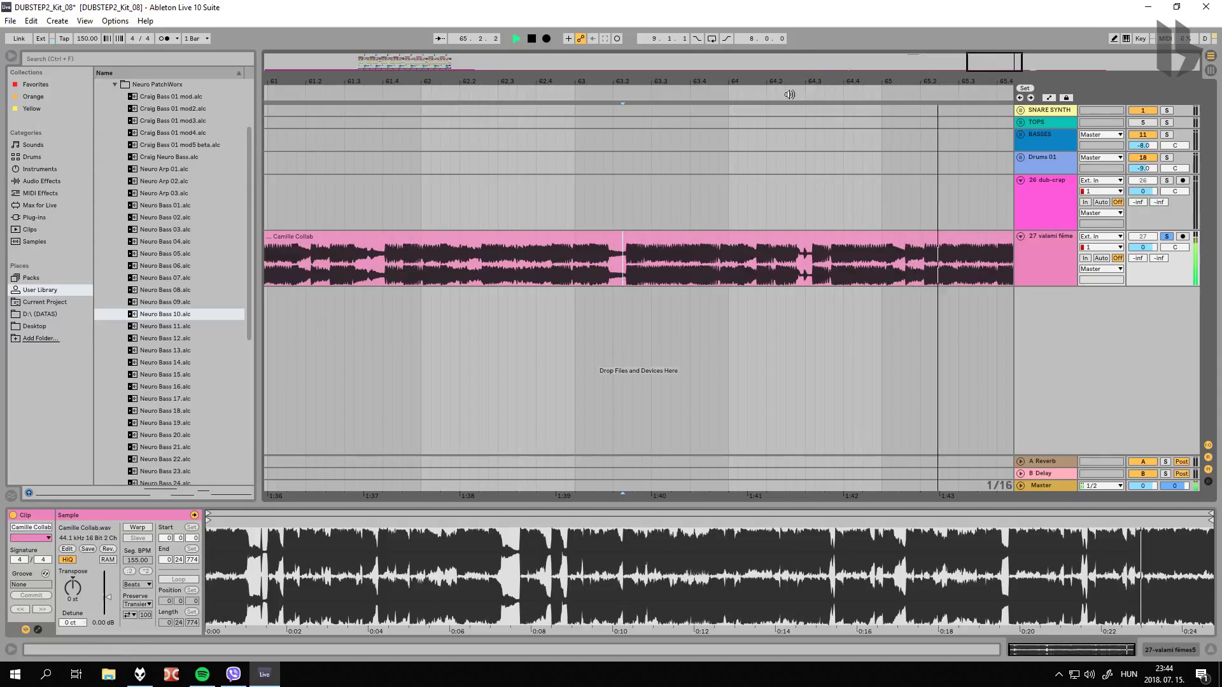
Step: Replay the Camille Collab clip from 63.2.2 and 61.4.3, and stop playback
{"action": "scroll", "coordinate": [790, 95], "scroll_direction": "down", "scroll_amount": 4}
{"action": "key", "text": "space"}
{"action": "key", "text": "space"}
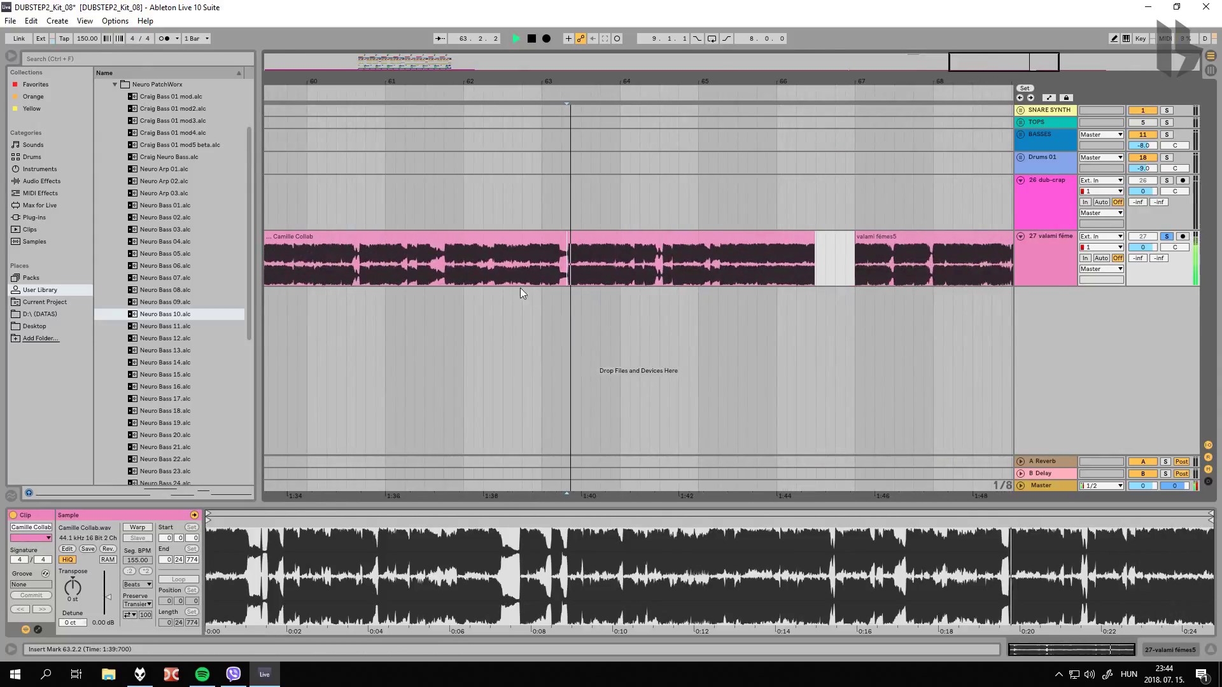
{"action": "left_click", "coordinate": [450, 266]}
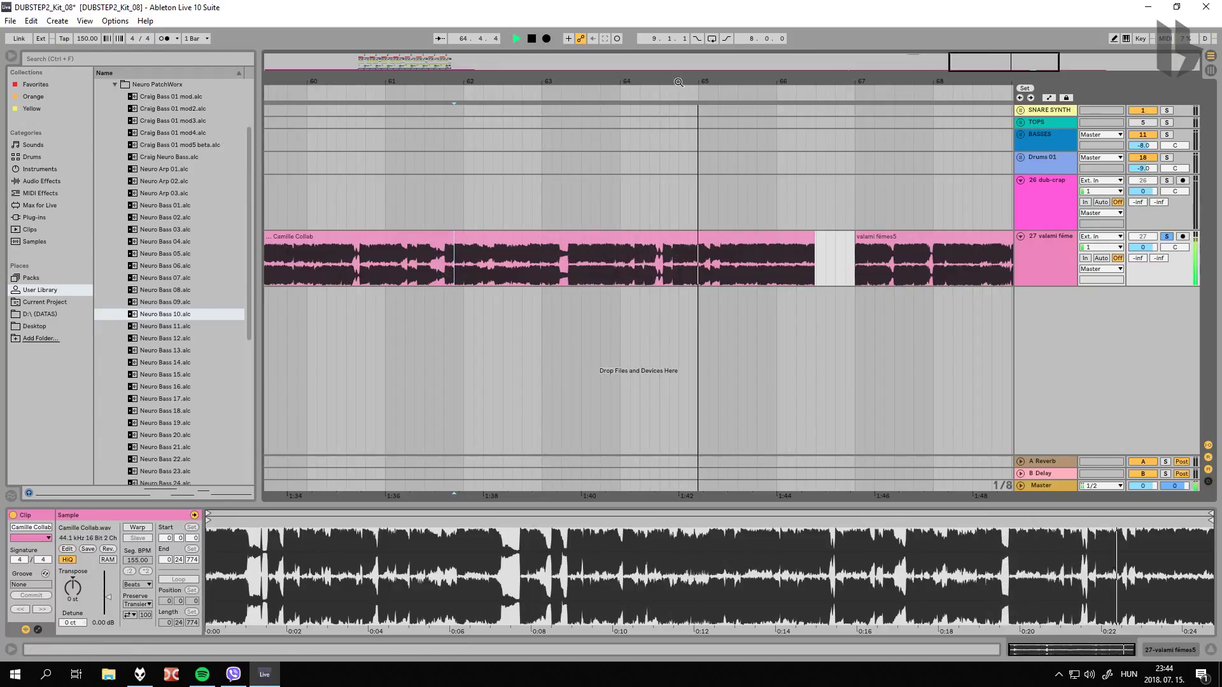
{"action": "left_click_drag", "start_coordinate": [678, 83], "coordinate": [690, 44]}
{"action": "key", "text": "space"}
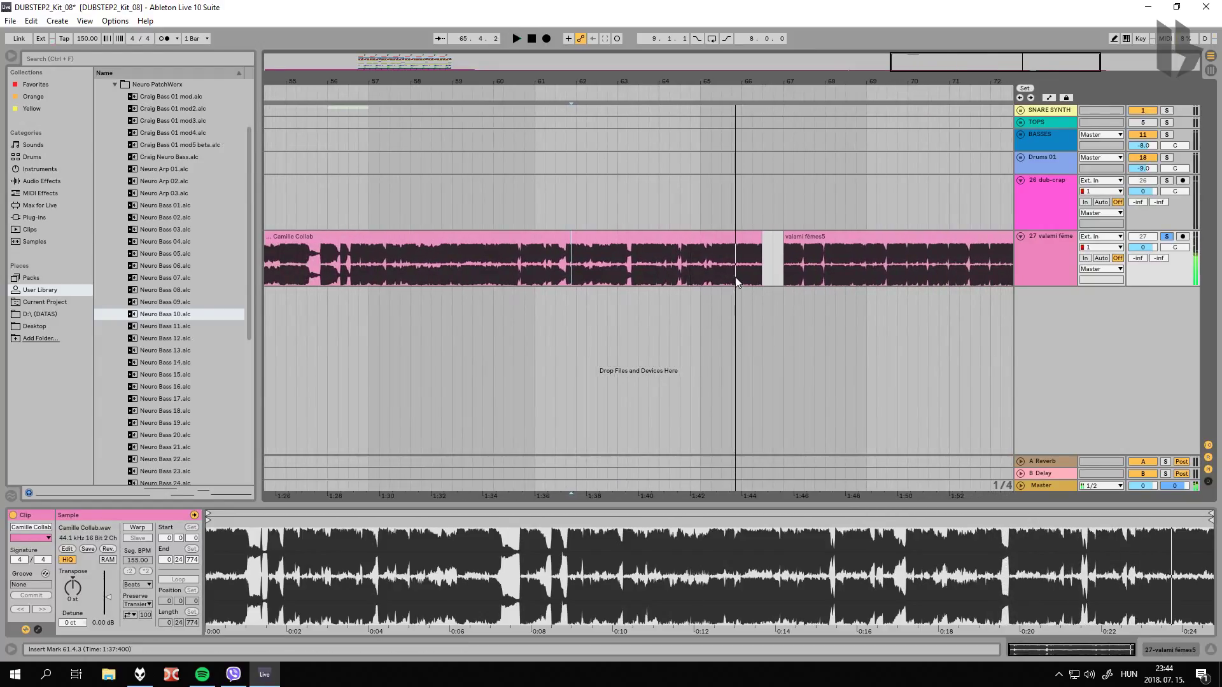
Step: Play the Camille Collab clip from 62.1.1
{"action": "left_click_drag", "start_coordinate": [579, 91], "coordinate": [569, 273]}
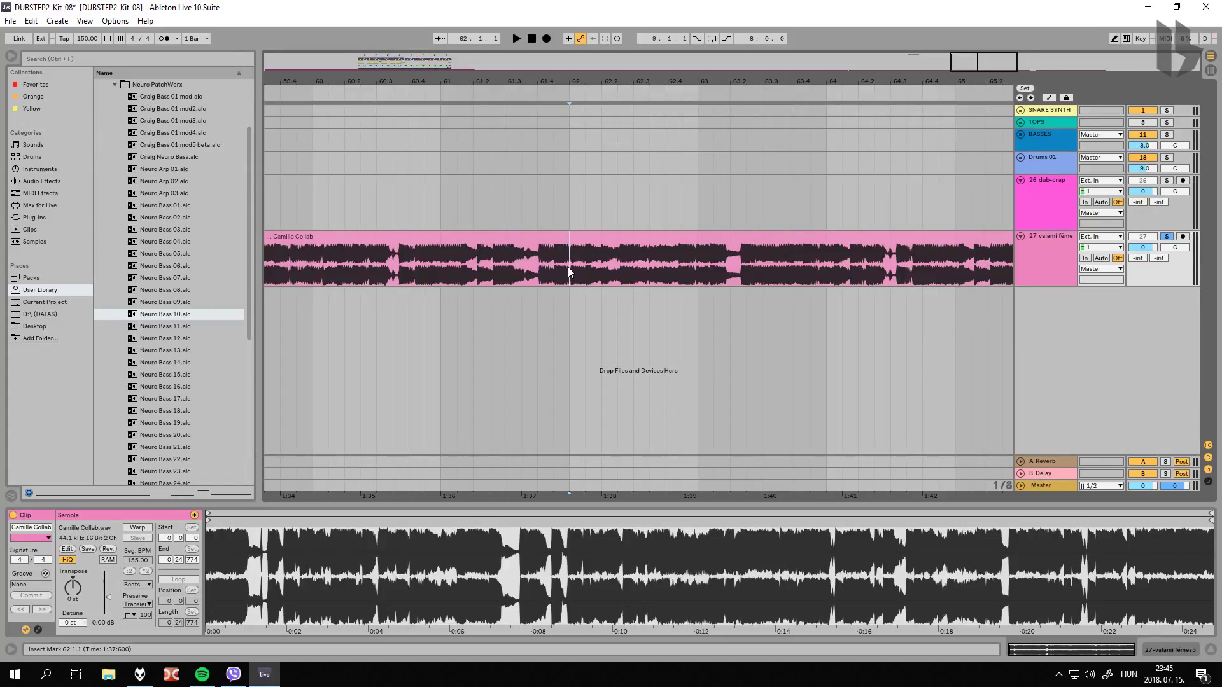
{"action": "scroll", "coordinate": [462, 238], "scroll_direction": "right", "scroll_amount": 3}
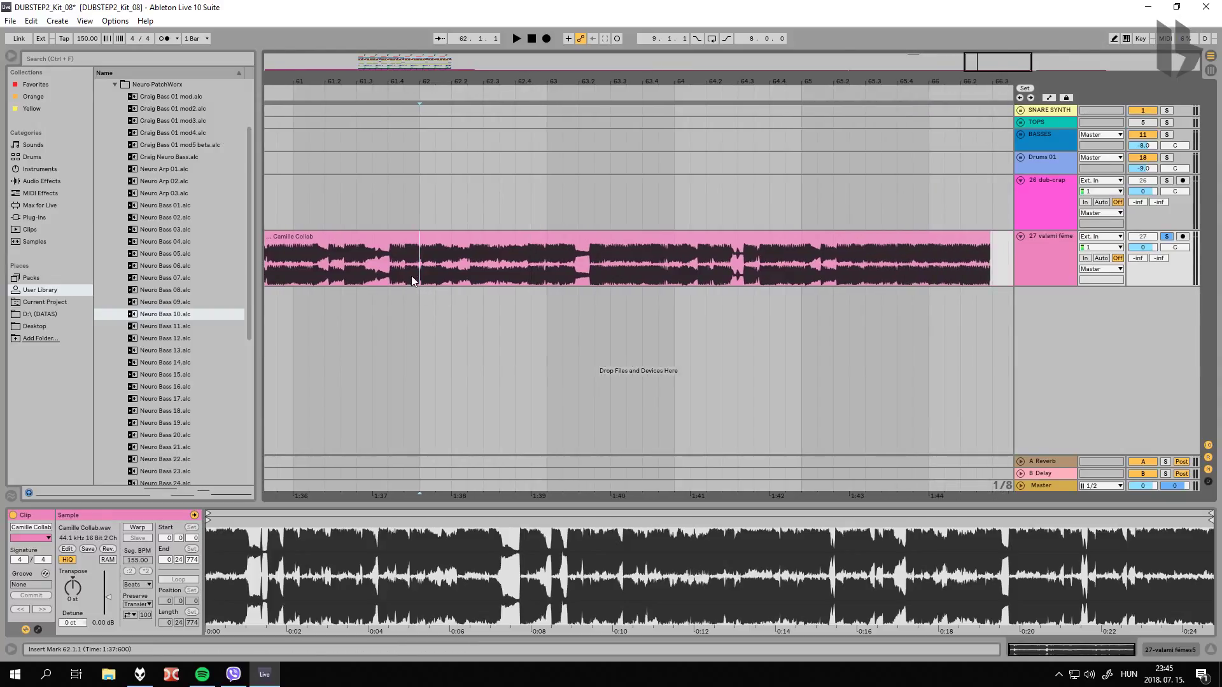
{"action": "key", "text": "space"}
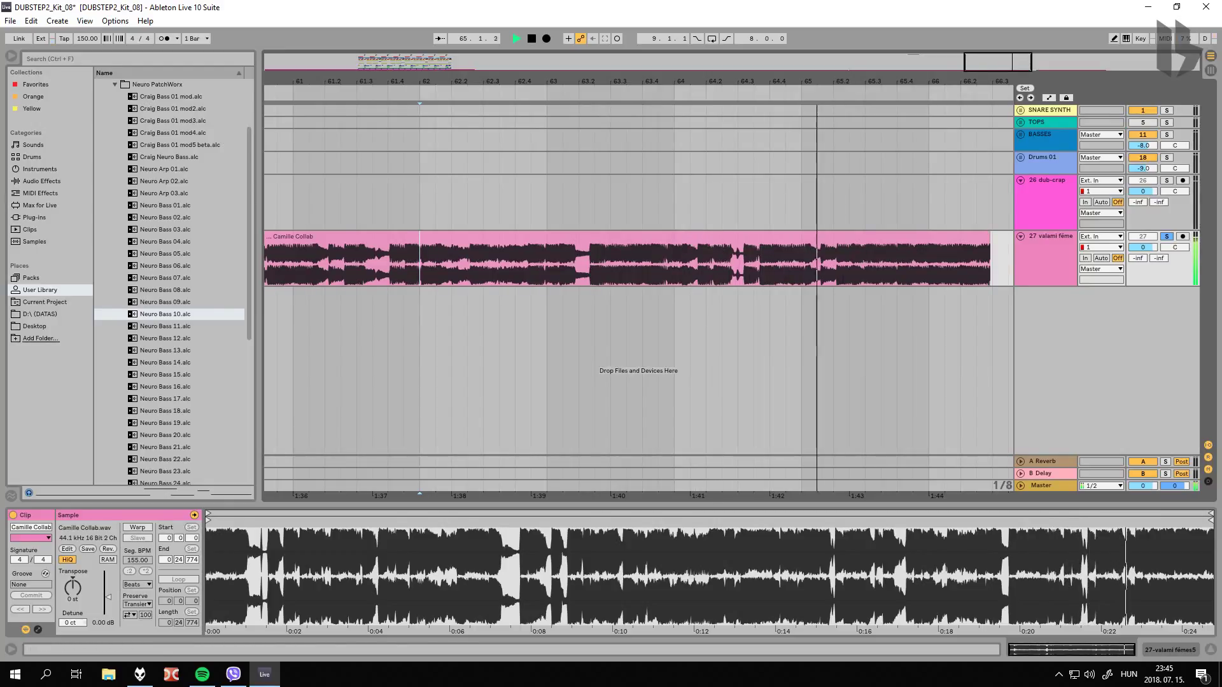
{"action": "key", "text": "minus"}
{"action": "left_click_drag", "start_coordinate": [765, 91], "coordinate": [766, 70]}
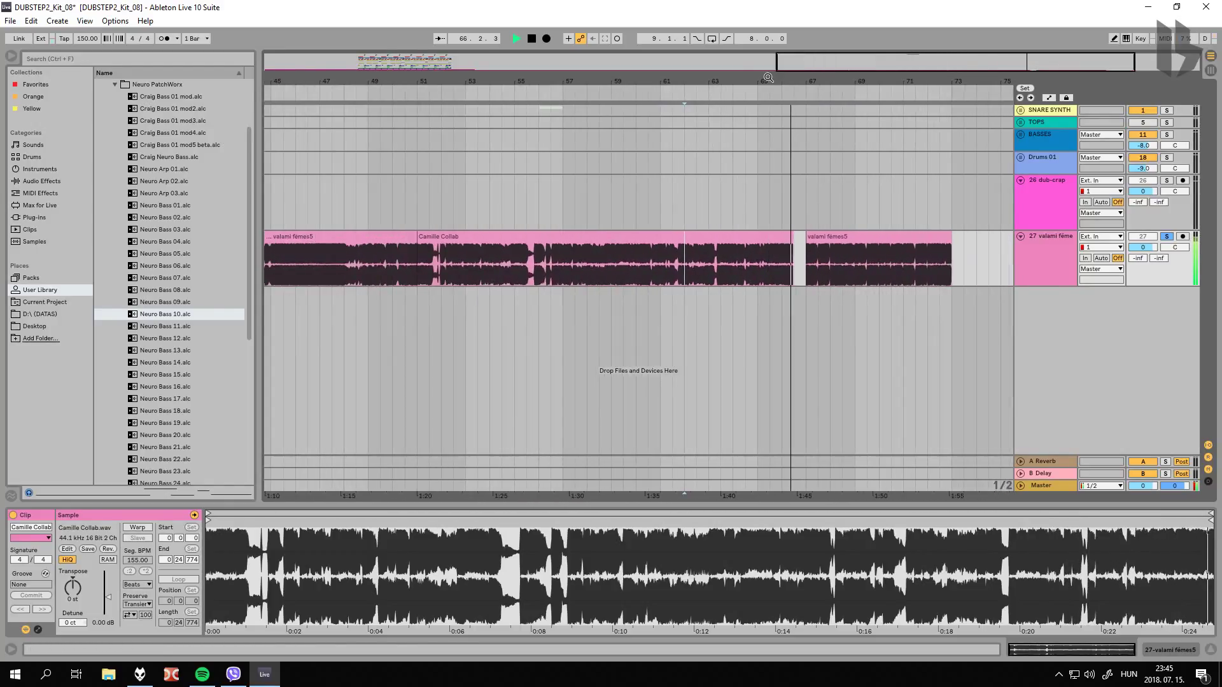
Step: Restart playback from the beginning of the Camille Collab clip at bar 51
{"action": "key", "text": "space"}
{"action": "left_click", "coordinate": [516, 245]}
{"action": "key", "text": "space"}
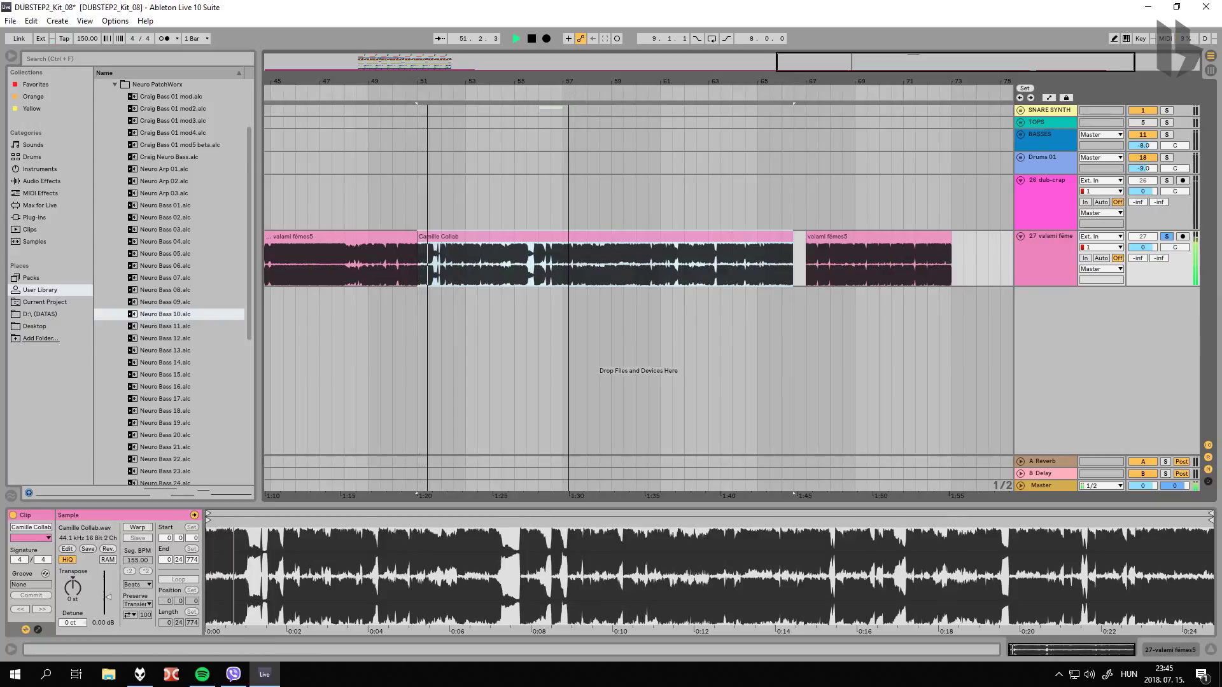
{"action": "left_click_drag", "start_coordinate": [636, 89], "coordinate": [638, 63]}
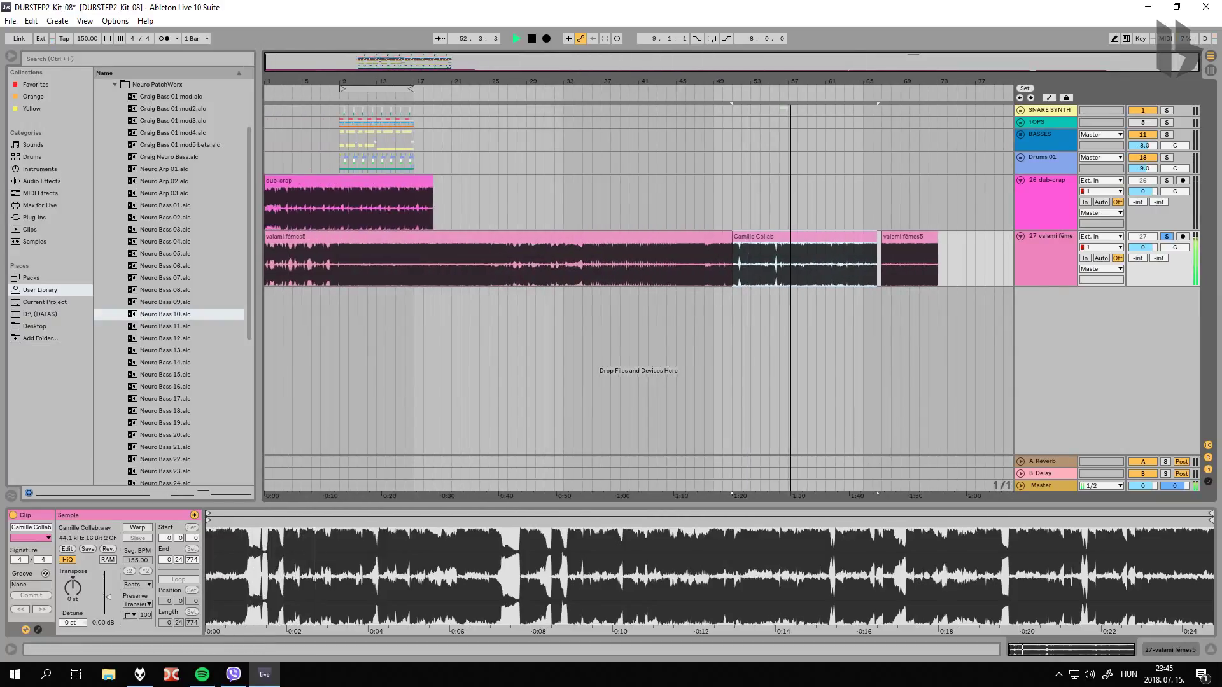
Step: Delete all valami fémes5 and Camille Collab clips from the soloed track and stop playback
{"action": "left_click", "coordinate": [888, 258], "text": "shift"}
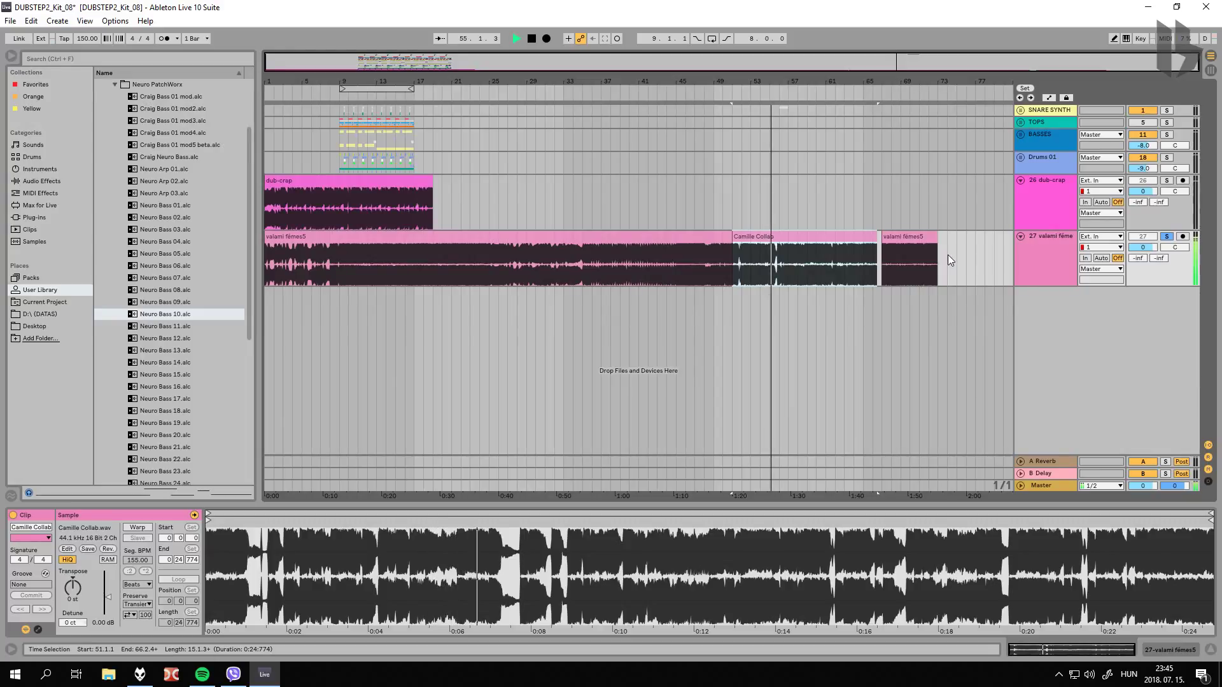
{"action": "left_click_drag", "start_coordinate": [948, 256], "coordinate": [193, 262]}
{"action": "key", "text": "Delete"}
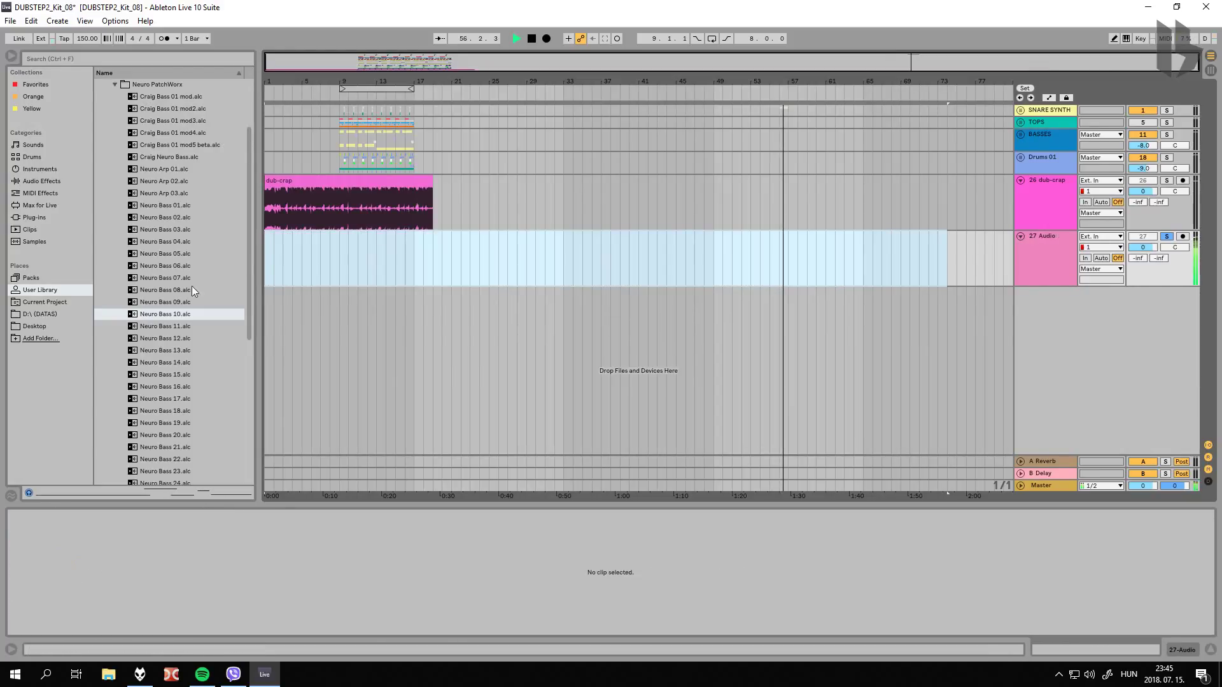
{"action": "key", "text": "space"}
Step: Add VR_Riddim_Inspiration from the foobar2000 playlist to the emptied track at bar 33 with warping off, and play it
{"action": "left_click", "coordinate": [140, 674]}
{"action": "left_click_drag", "start_coordinate": [1059, 420], "coordinate": [573, 263]}
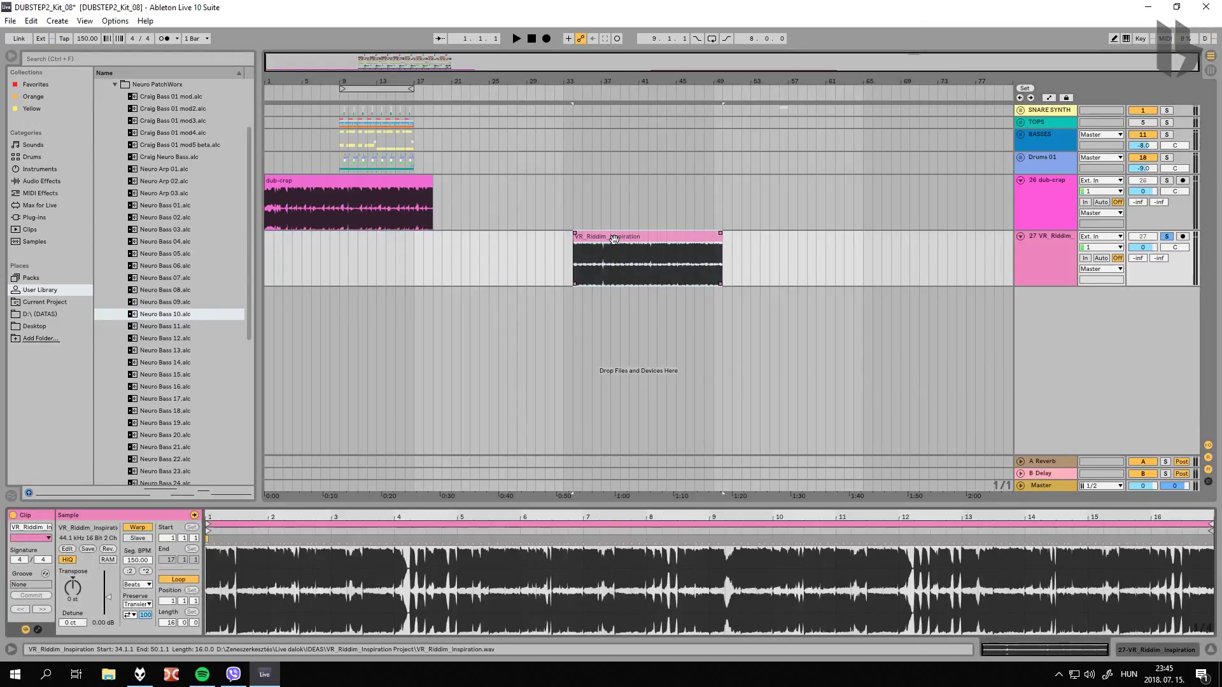
{"action": "key", "text": "space"}
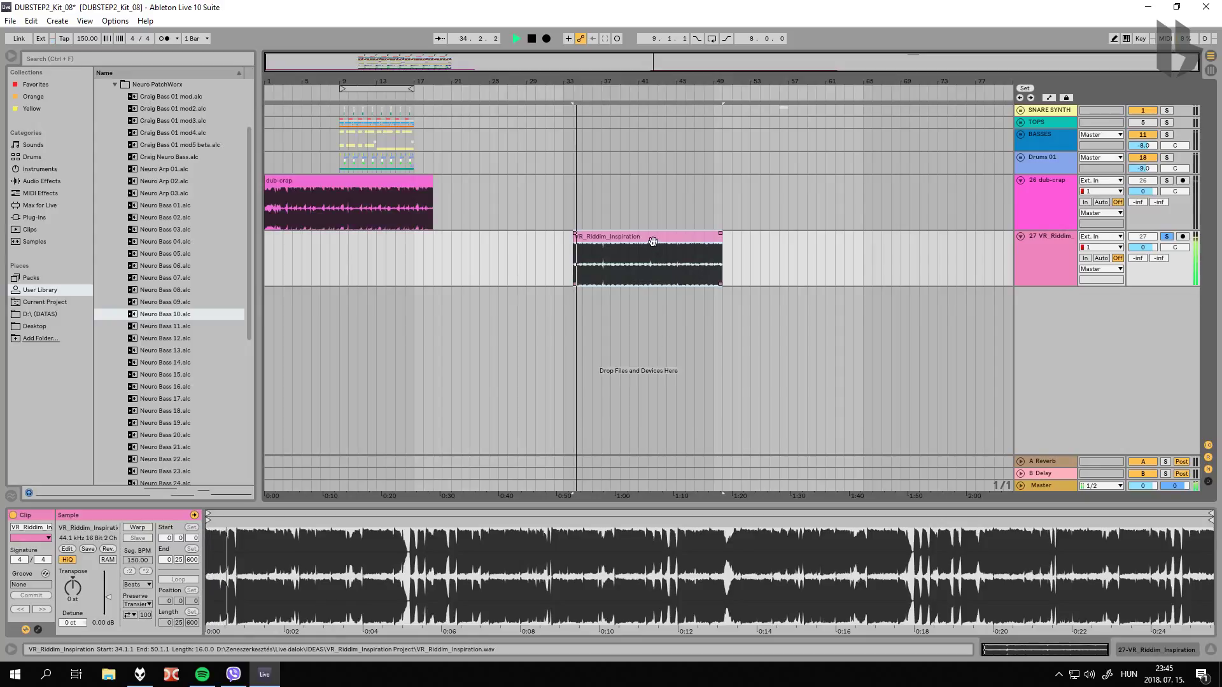
{"action": "left_click_drag", "start_coordinate": [653, 236], "coordinate": [642, 237]}
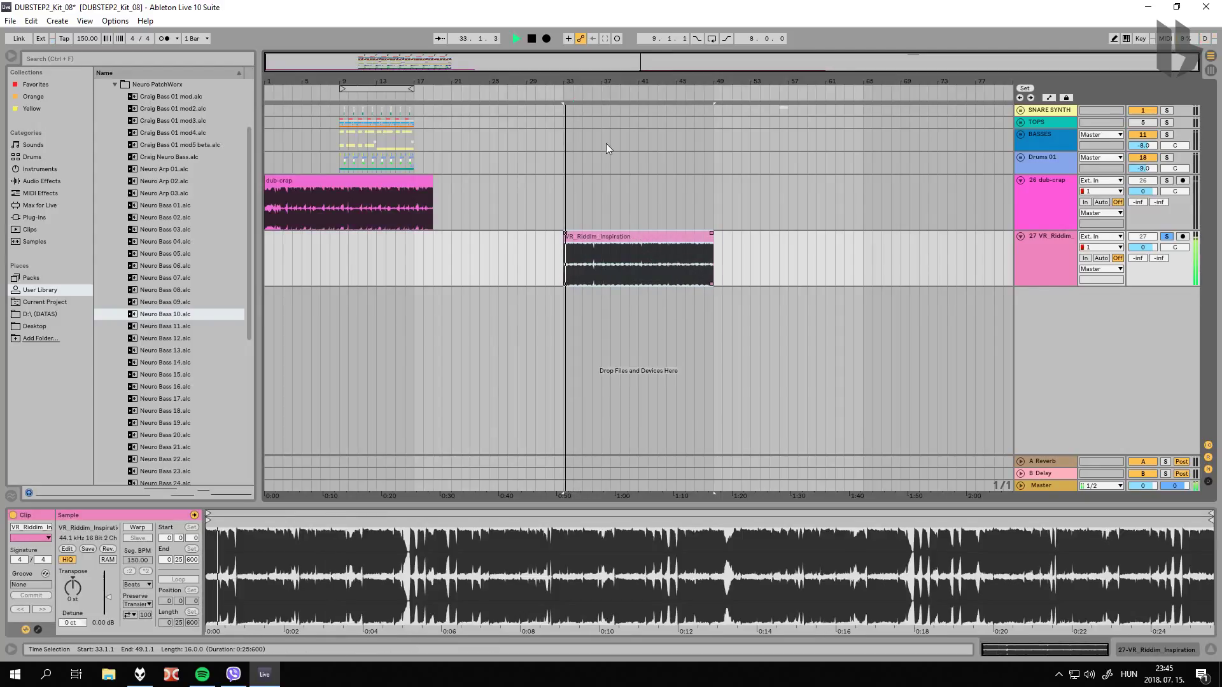
{"action": "mouse_move", "coordinate": [626, 82]}
{"action": "left_mouse_down"}
{"action": "mouse_move", "coordinate": [682, 96]}
{"action": "mouse_move", "coordinate": [631, 81]}
{"action": "left_mouse_up"}
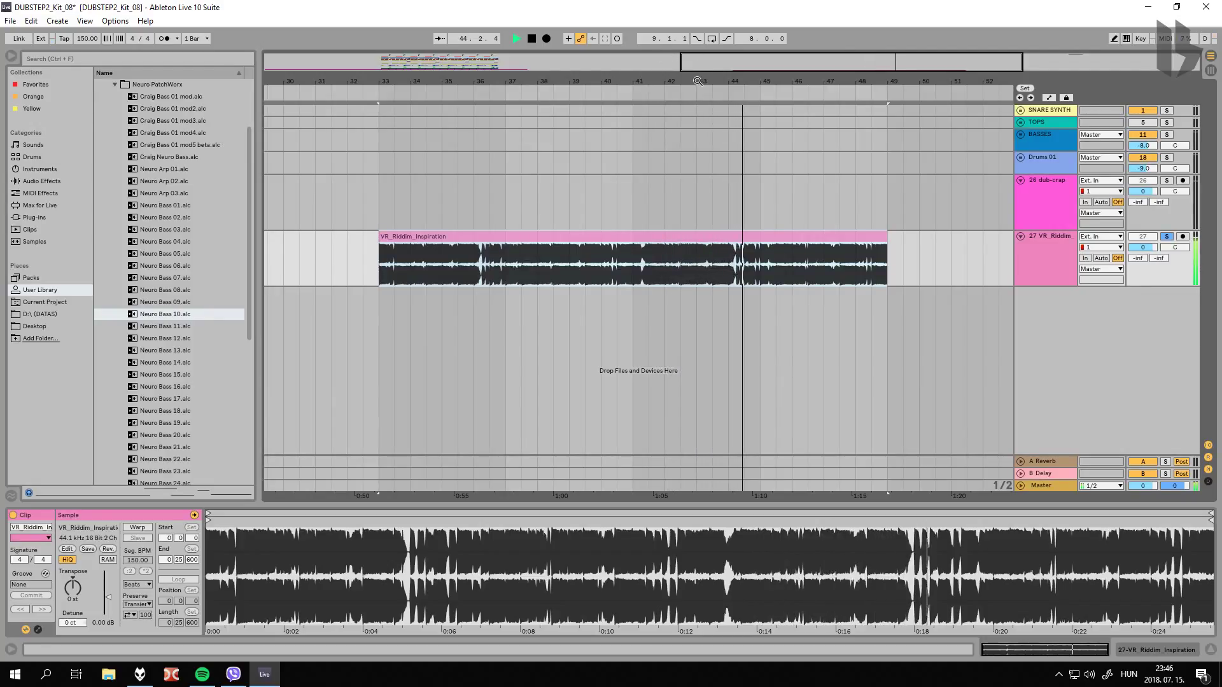
{"action": "left_click_drag", "start_coordinate": [639, 87], "coordinate": [716, 81]}
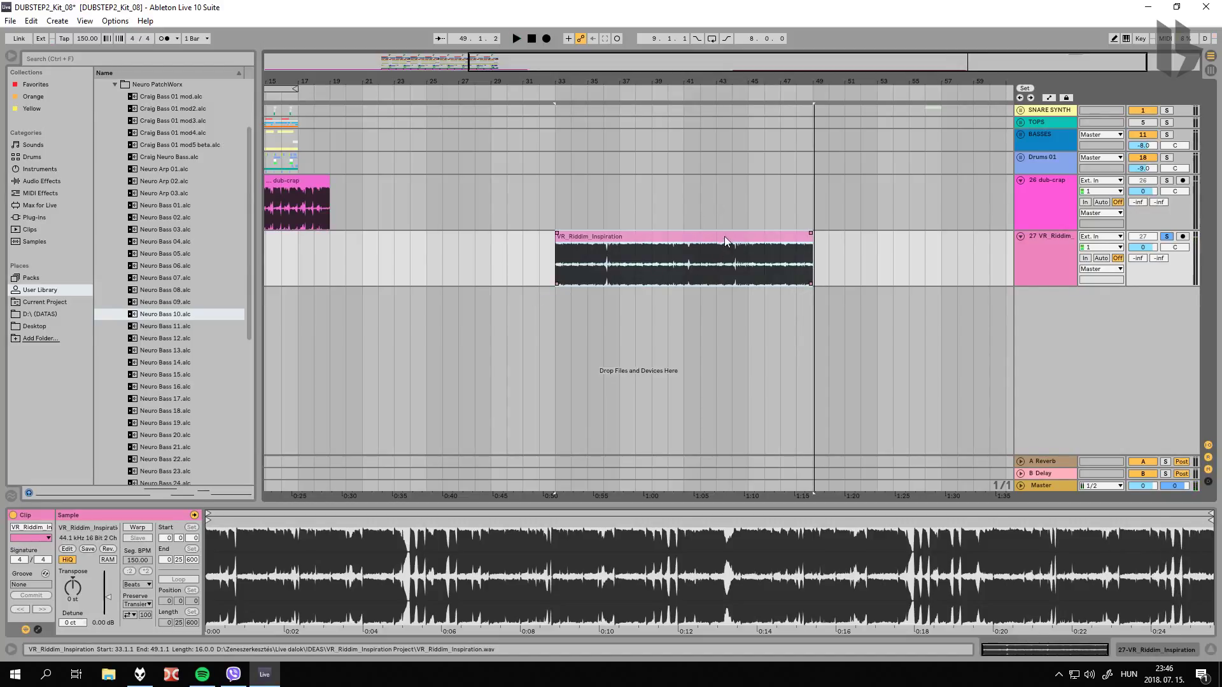
Step: Delete the VR_Riddim_Inspiration clip and play the dub-crap track soloed from bar 1
{"action": "key", "text": "Delete"}
{"action": "left_click", "coordinate": [322, 180]}
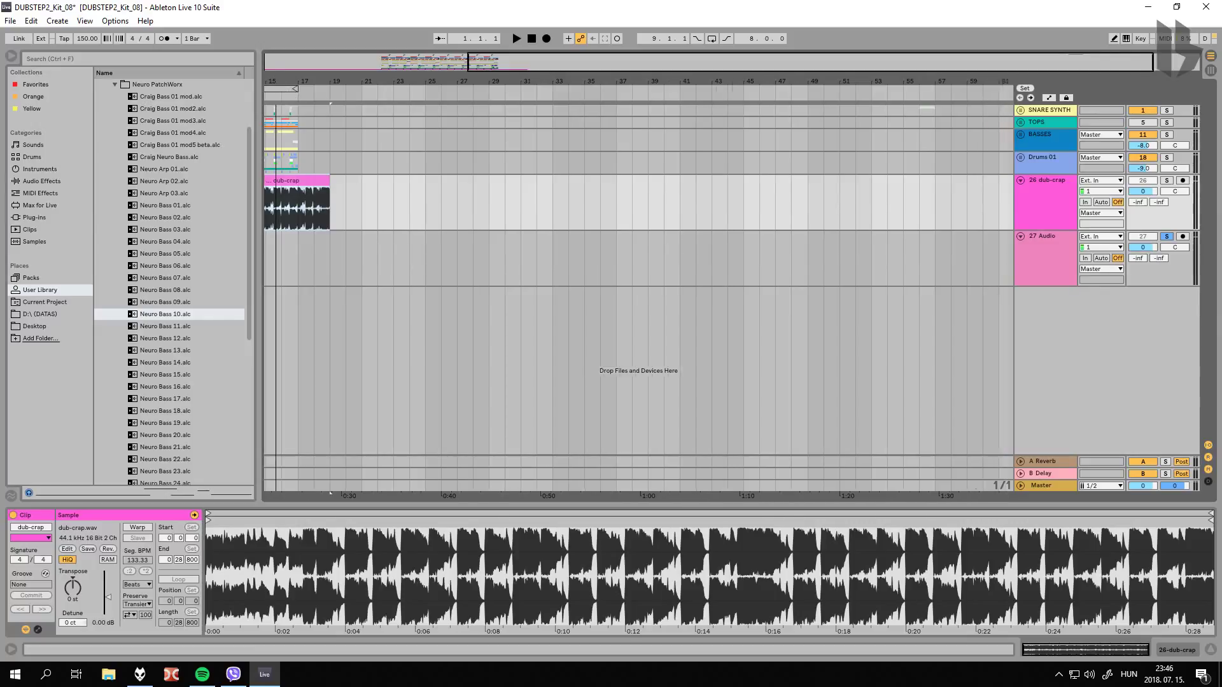
{"action": "scroll", "coordinate": [1207, 250], "scroll_direction": "left", "scroll_amount": 5}
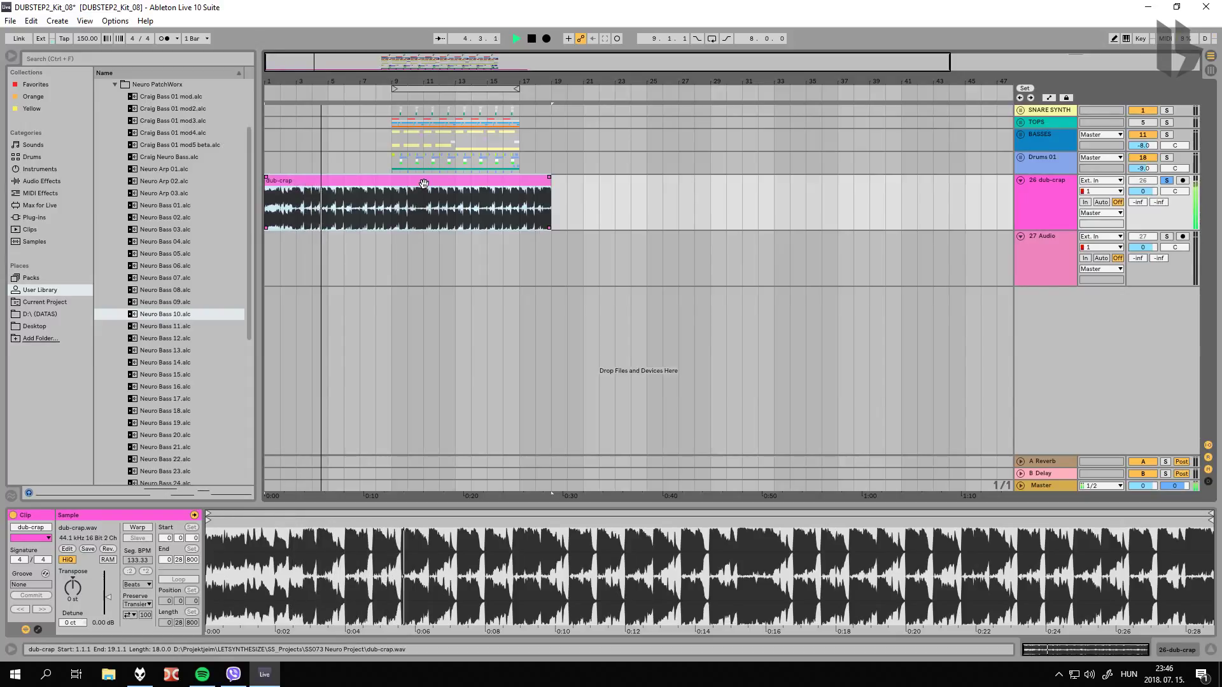
{"action": "key", "text": "space"}
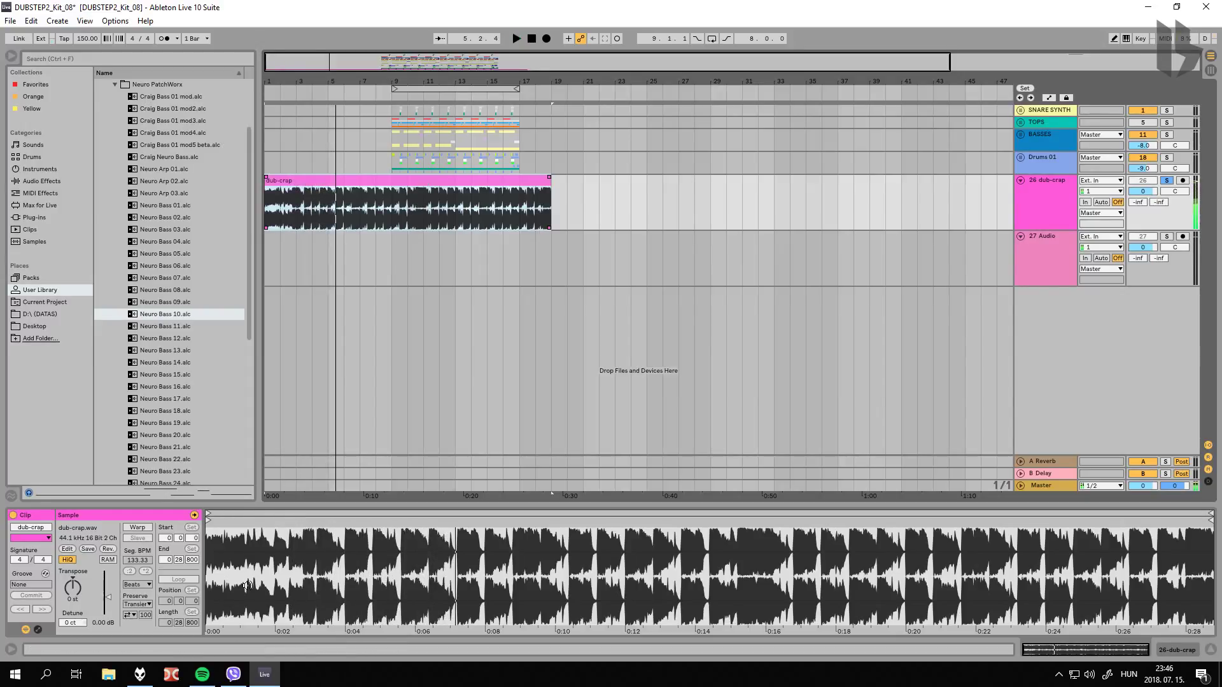
Step: Replace the dub-crap clip with Panda_Eyes_Collab_Idea_01_v01 from the foobar2000 playlist, starting at bar 1, and delete the leftover dub-crap part
{"action": "left_click", "coordinate": [140, 673]}
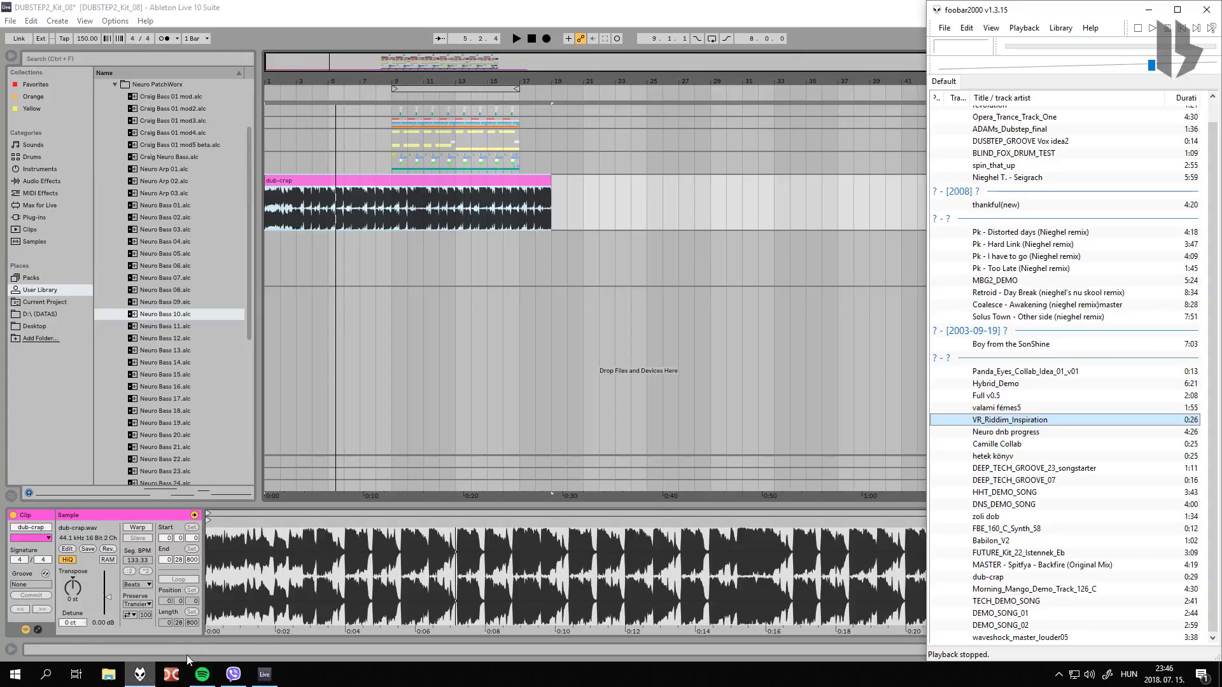
{"action": "left_click", "coordinate": [1060, 373]}
{"action": "left_click_drag", "start_coordinate": [485, 268], "coordinate": [265, 203]}
{"action": "left_click", "coordinate": [372, 180]}
{"action": "left_click", "coordinate": [439, 184]}
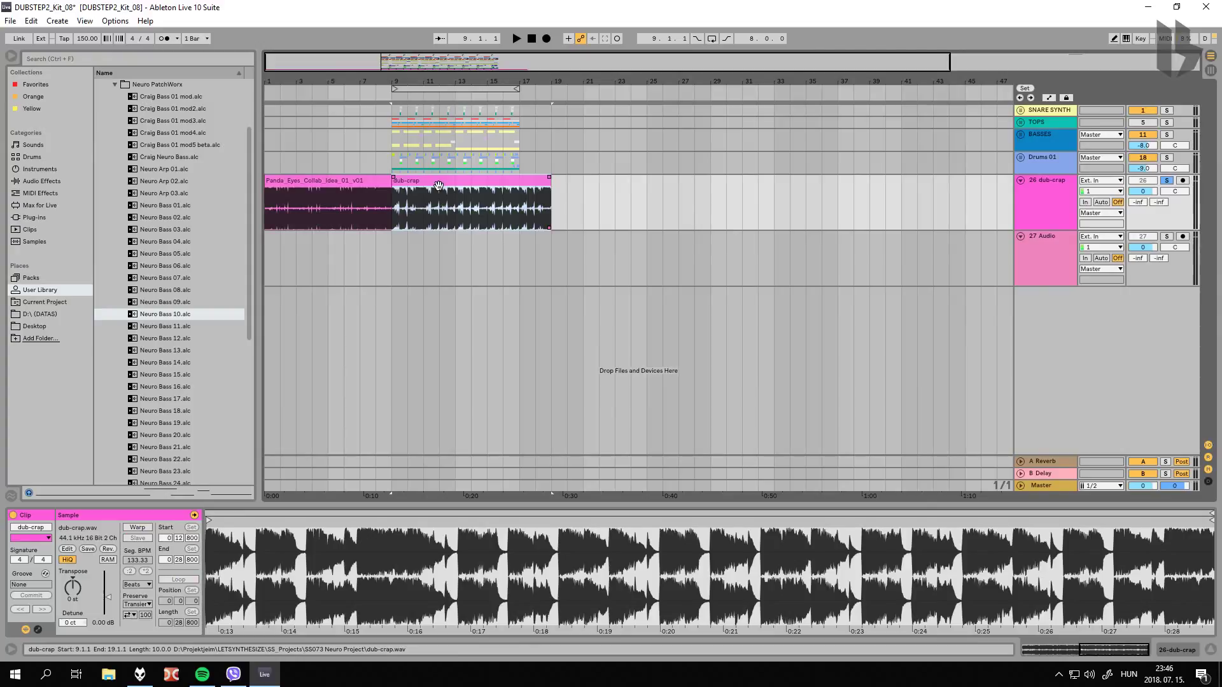
{"action": "key", "text": "Delete"}
Step: Loop the arrangement over the Panda_Eyes_Collab_Idea_01_v01 clip and play it
{"action": "left_click", "coordinate": [352, 184]}
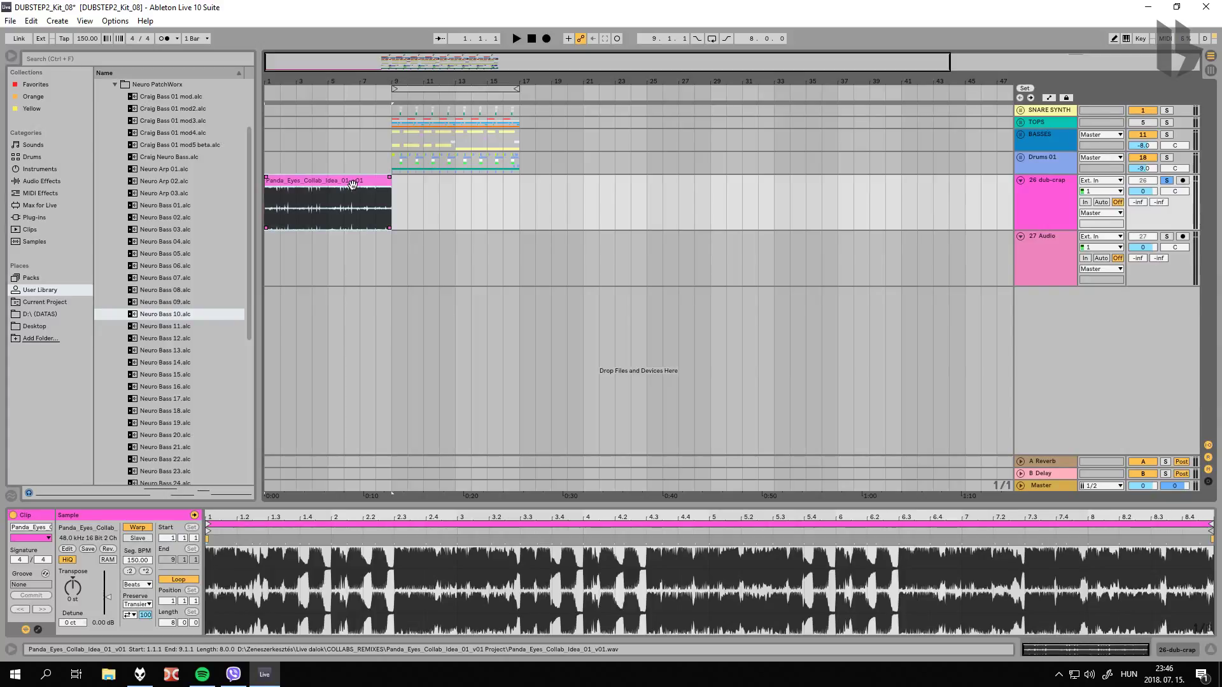
{"action": "key", "text": "ctrl+l"}
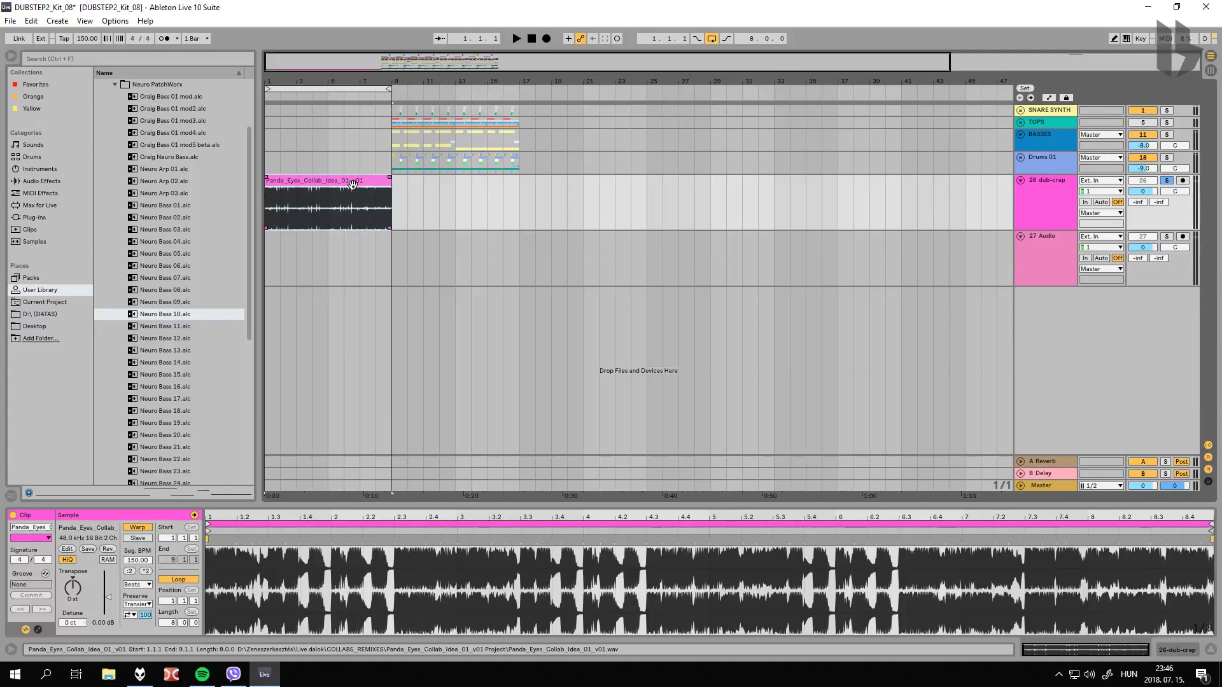
{"action": "left_click_drag", "start_coordinate": [275, 76], "coordinate": [274, 81]}
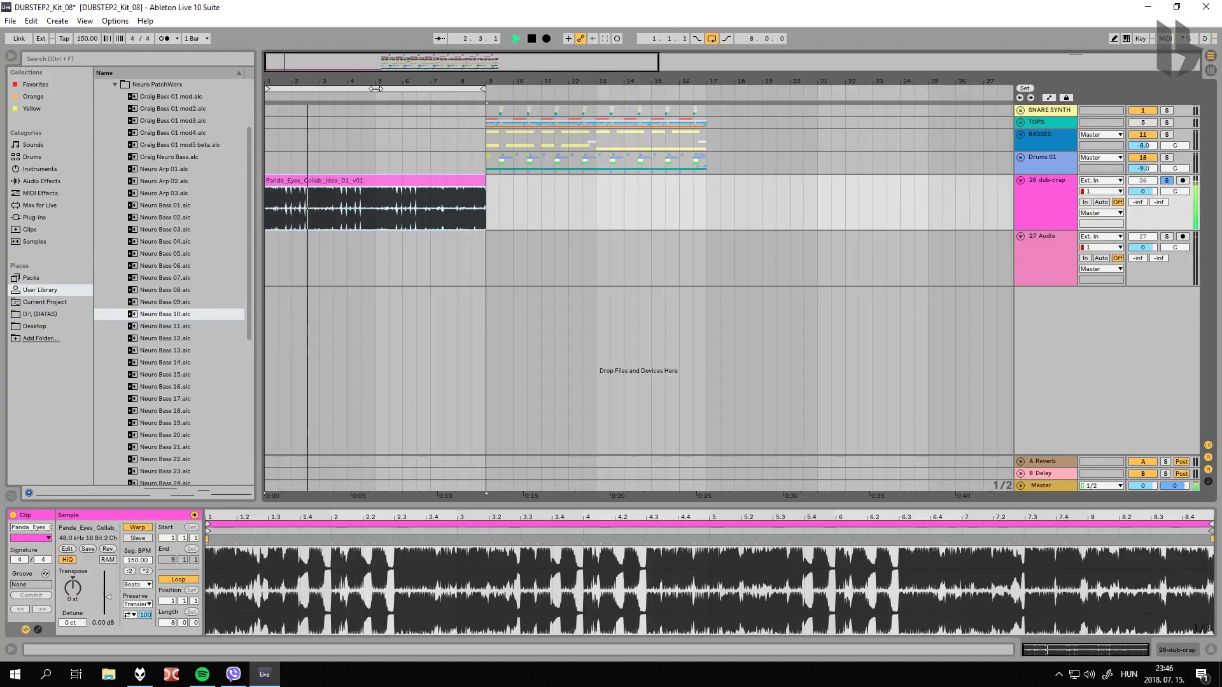
{"action": "scroll", "coordinate": [277, 82], "scroll_direction": "up", "scroll_amount": 3}
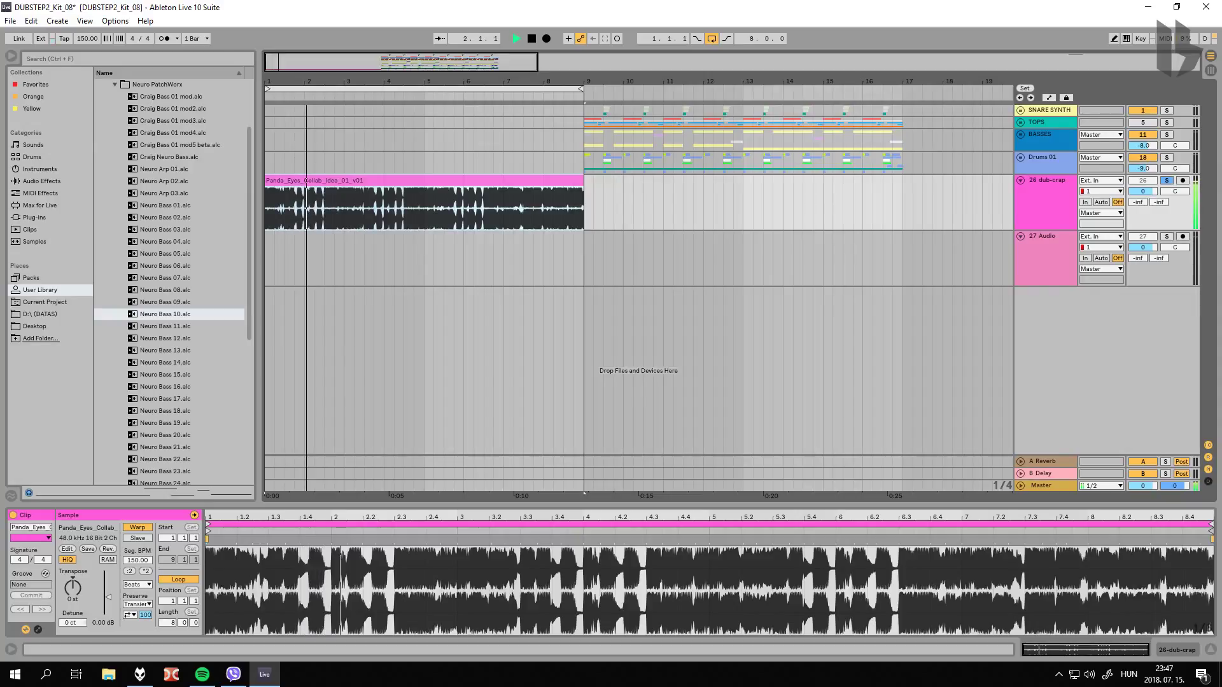
Step: Check the foobar2000 playlist, and restart the looped Panda_Eyes_Collab_Idea_01_v01 clip from bar 1
{"action": "left_click", "coordinate": [140, 674]}
{"action": "left_click", "coordinate": [140, 674]}
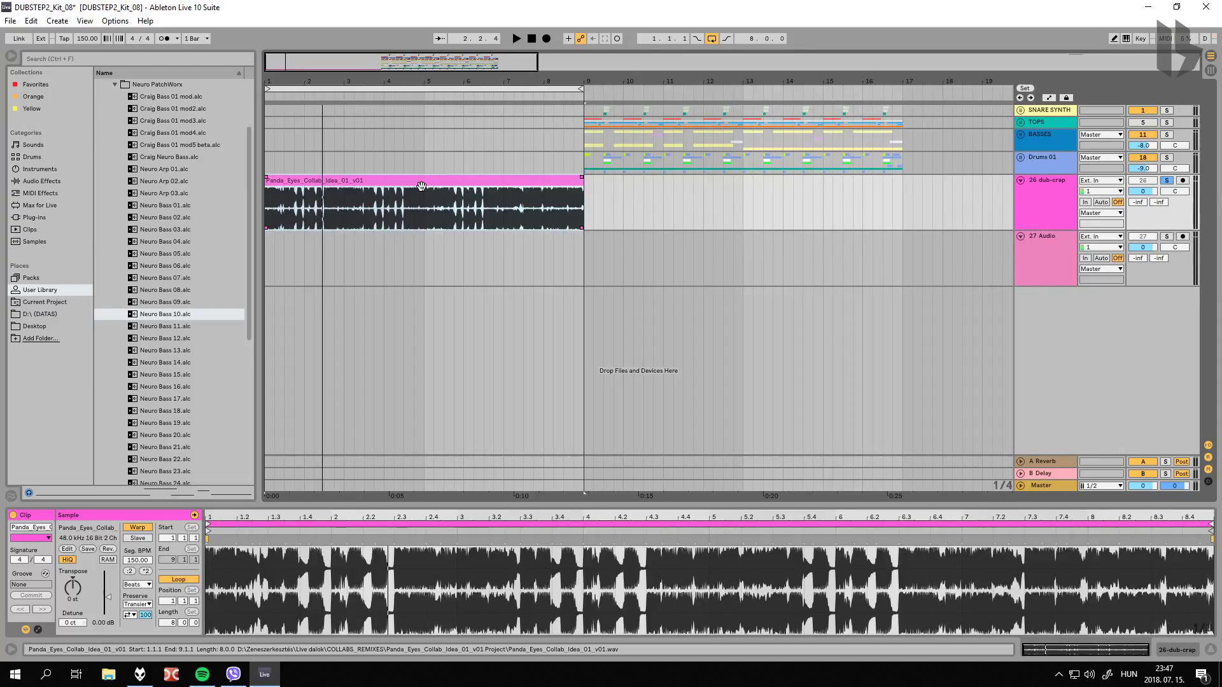
{"action": "key", "text": "space"}
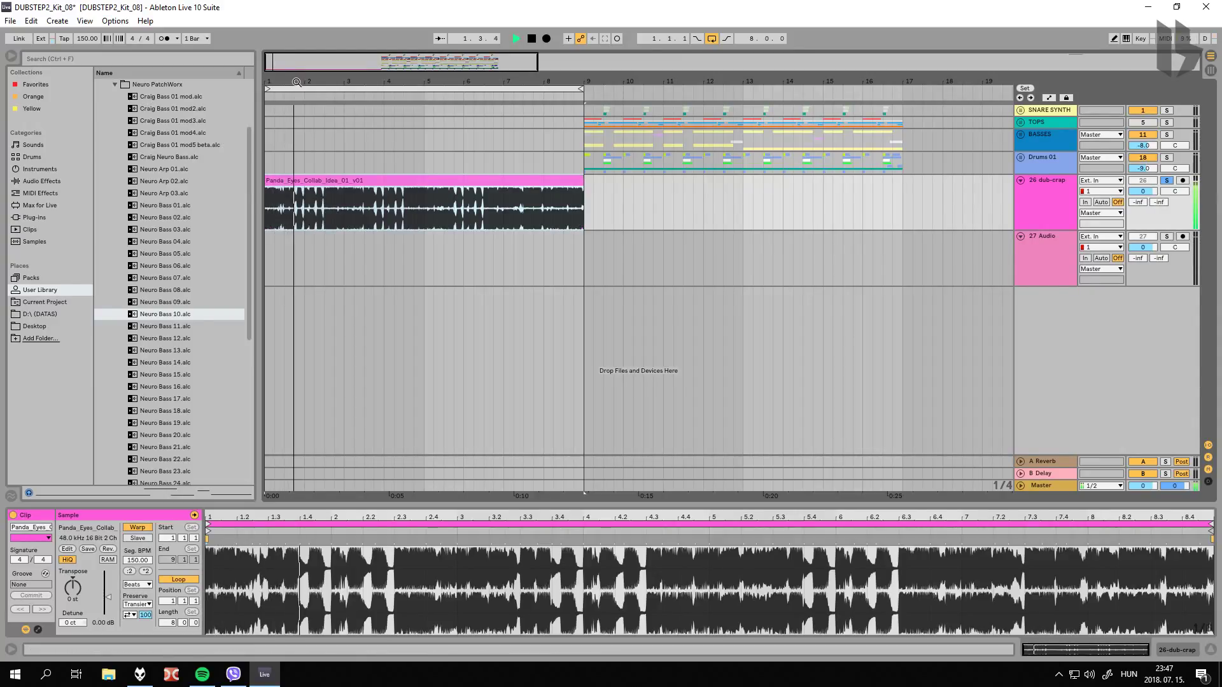
Step: Play the looped Panda_Eyes_Collab_Idea_01_v01 clip from 1.3.1 while examining its waveform, stop it, and select the clip
{"action": "key", "text": "plus"}
{"action": "key", "text": "plus"}
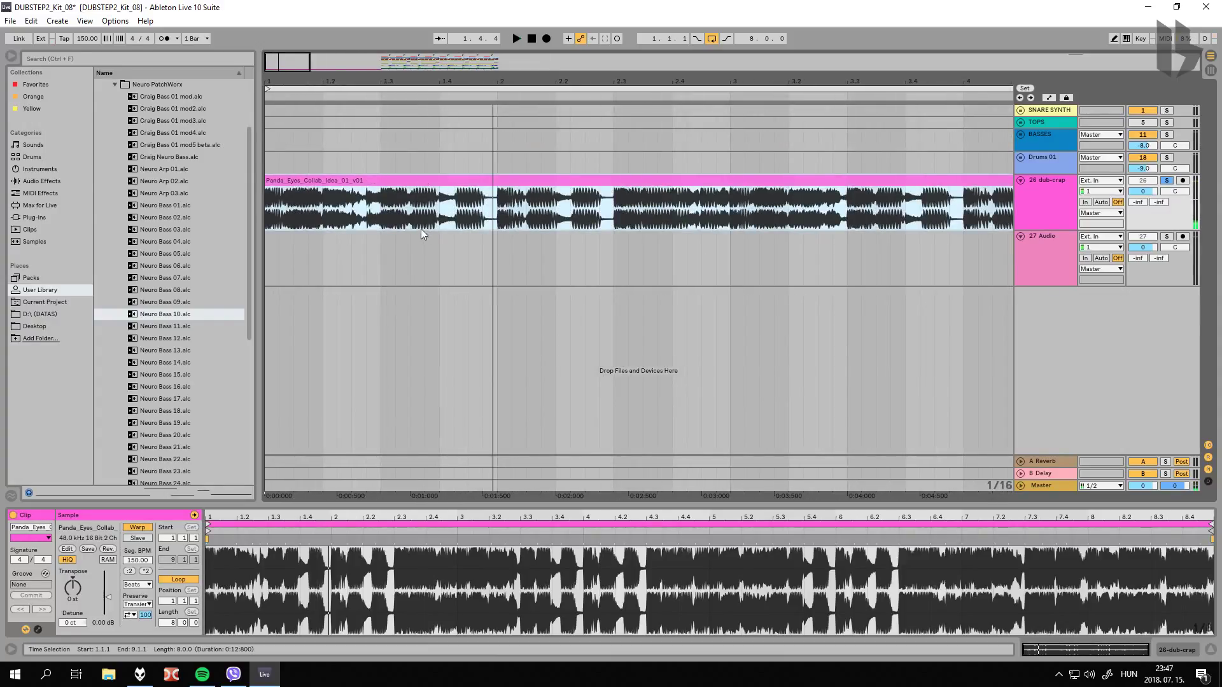
{"action": "left_click", "coordinate": [381, 213]}
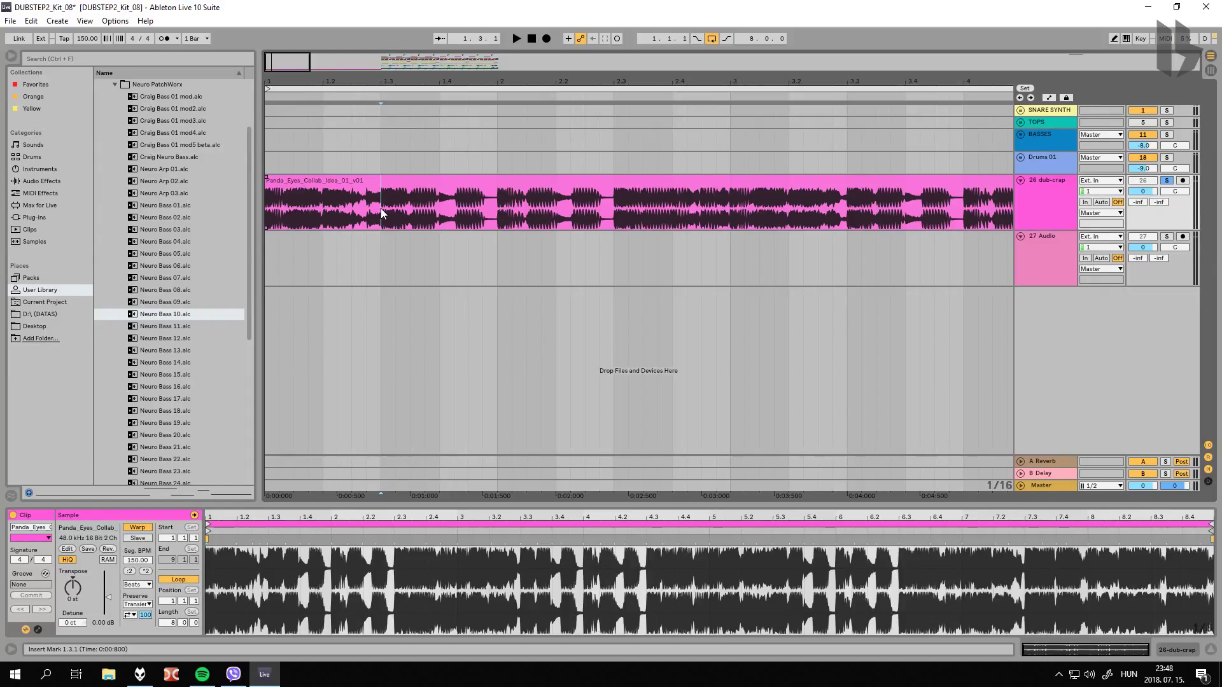
{"action": "key", "text": "space"}
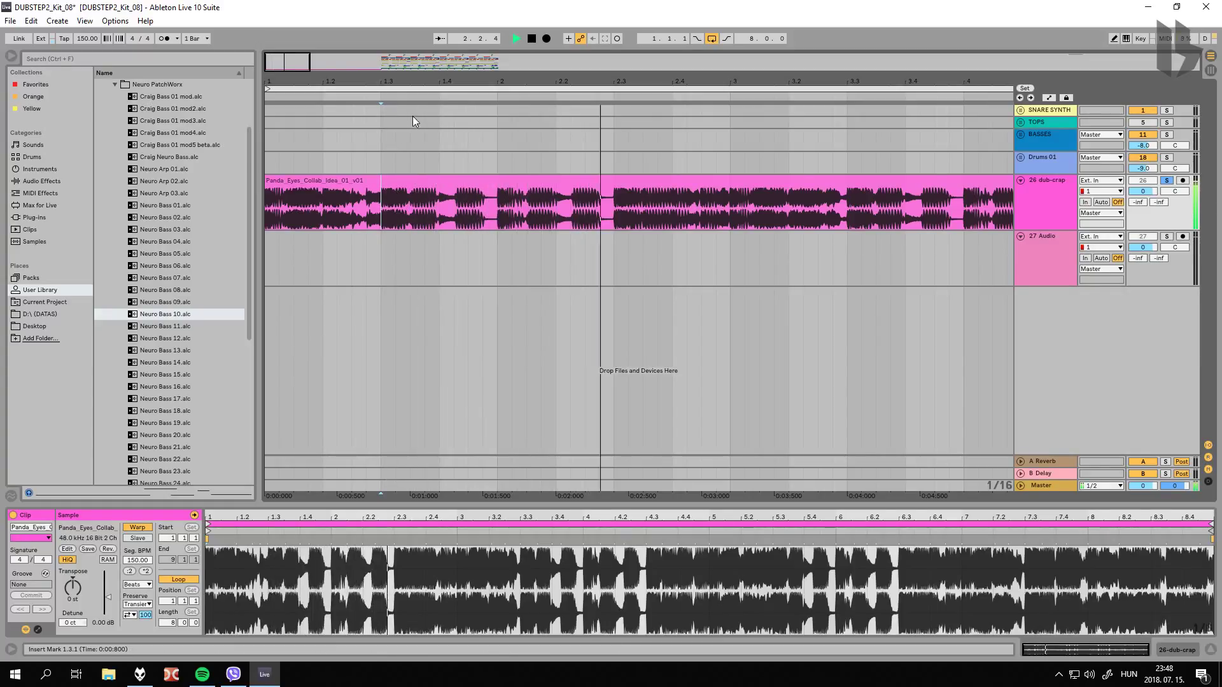
{"action": "left_click_drag", "start_coordinate": [568, 75], "coordinate": [568, 57]}
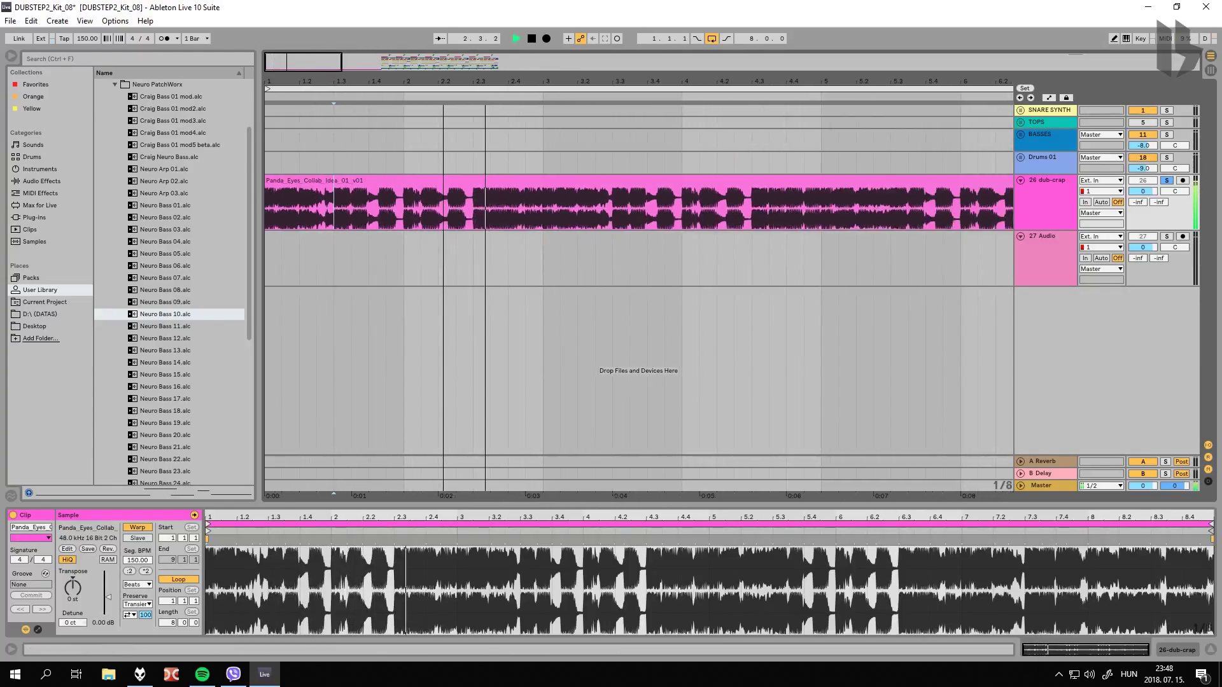
{"action": "left_click_drag", "start_coordinate": [431, 80], "coordinate": [430, 64]}
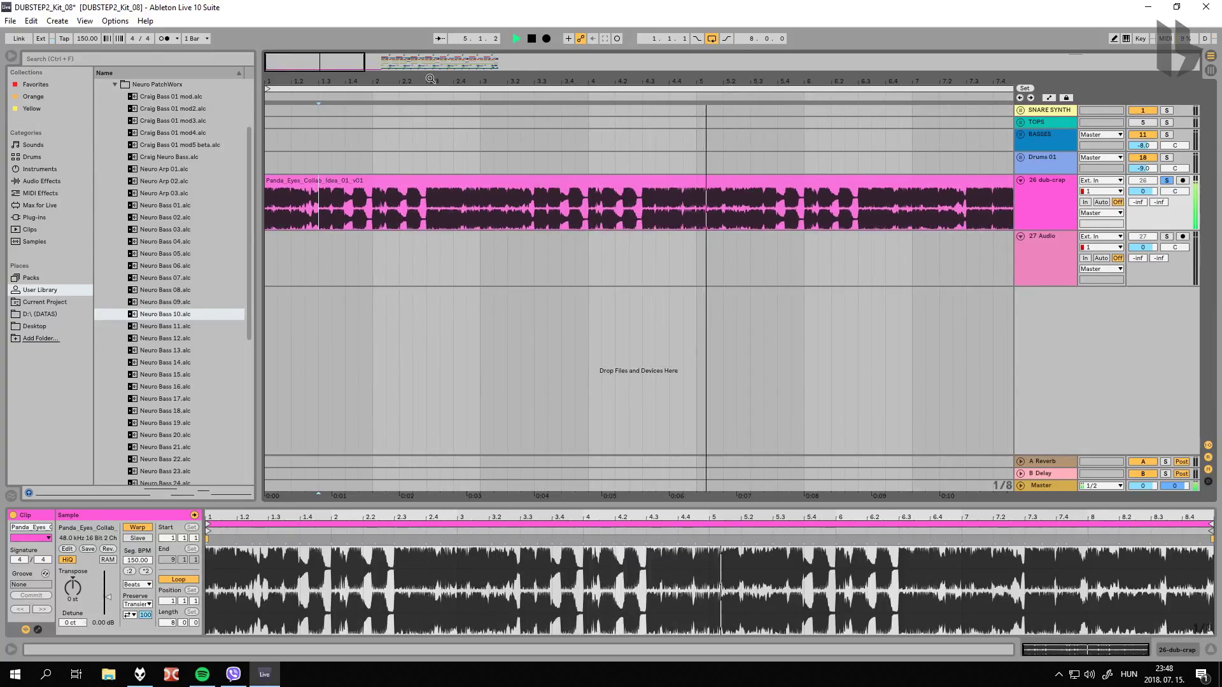
{"action": "left_click_drag", "start_coordinate": [468, 86], "coordinate": [360, 80]}
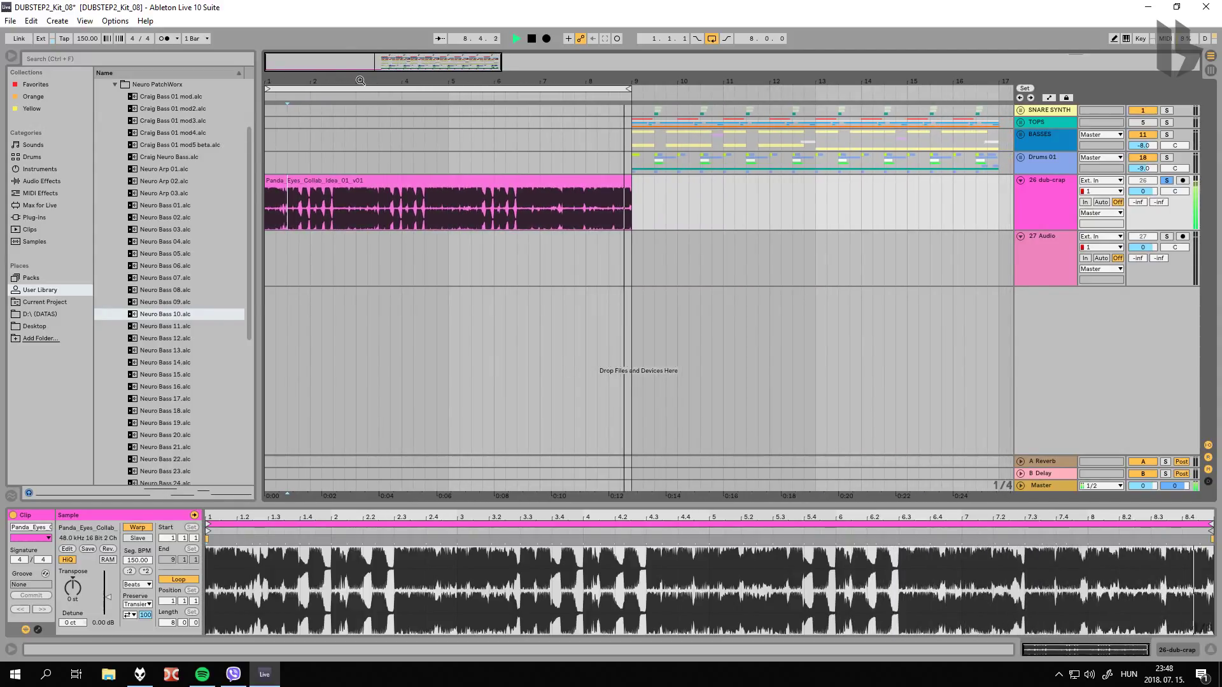
{"action": "key", "text": "space"}
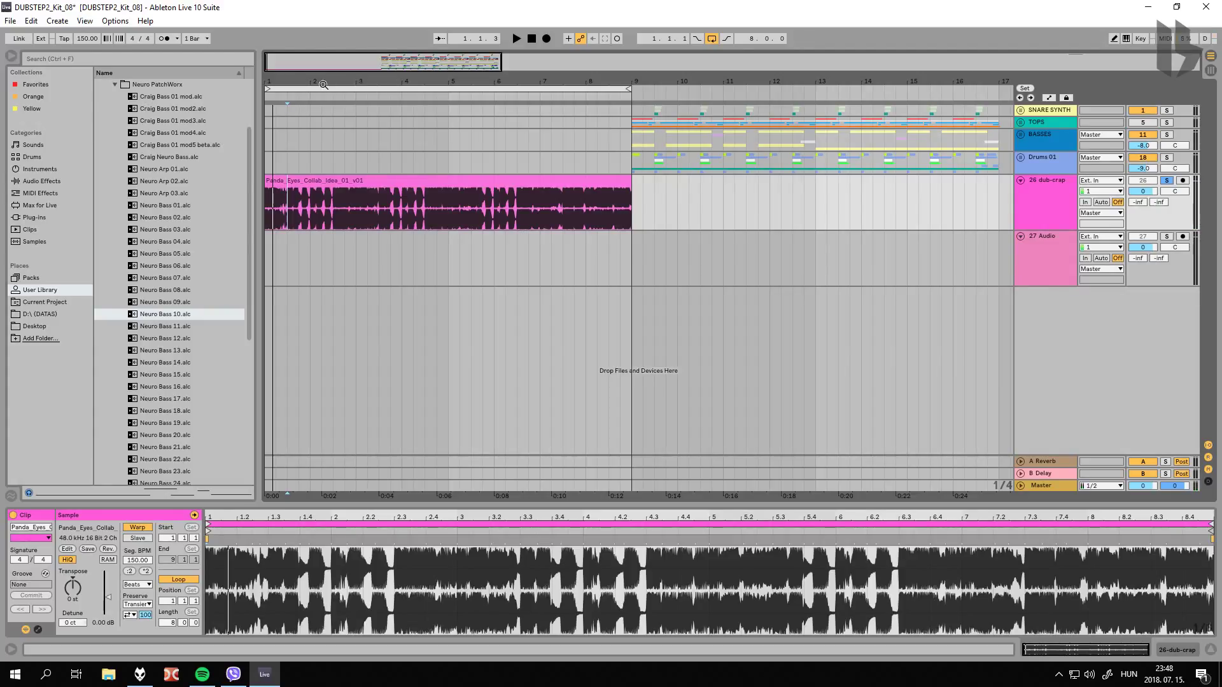
{"action": "left_click", "coordinate": [280, 88]}
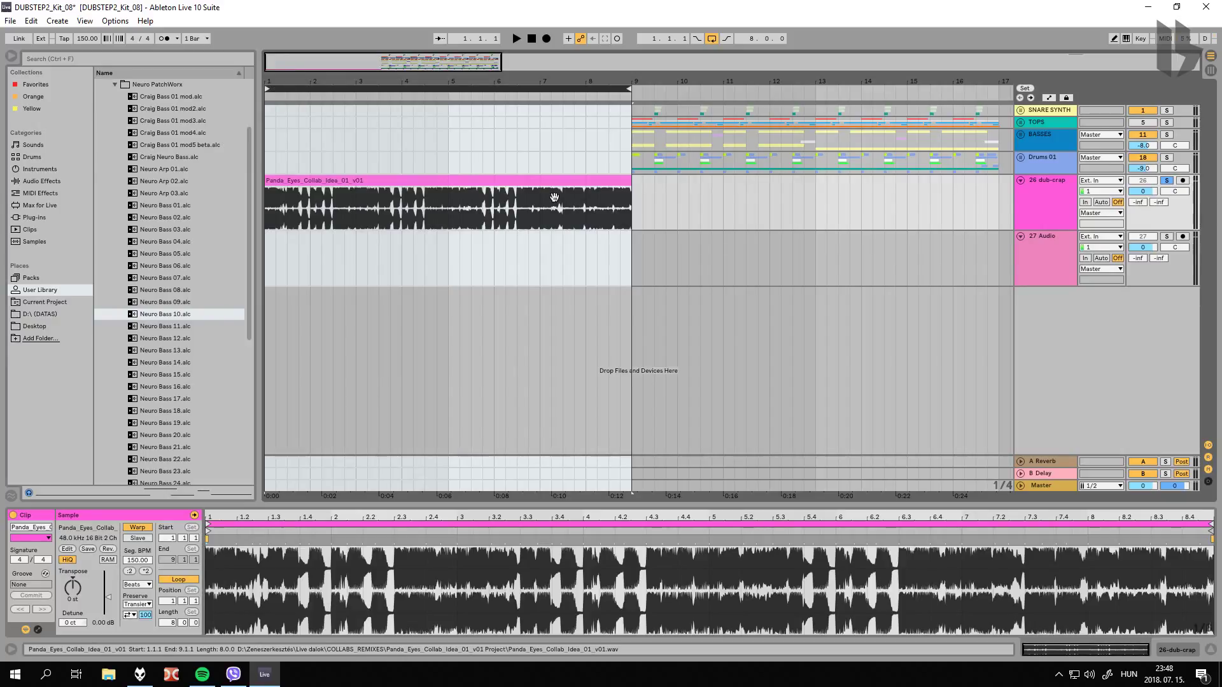
{"action": "left_click", "coordinate": [551, 184]}
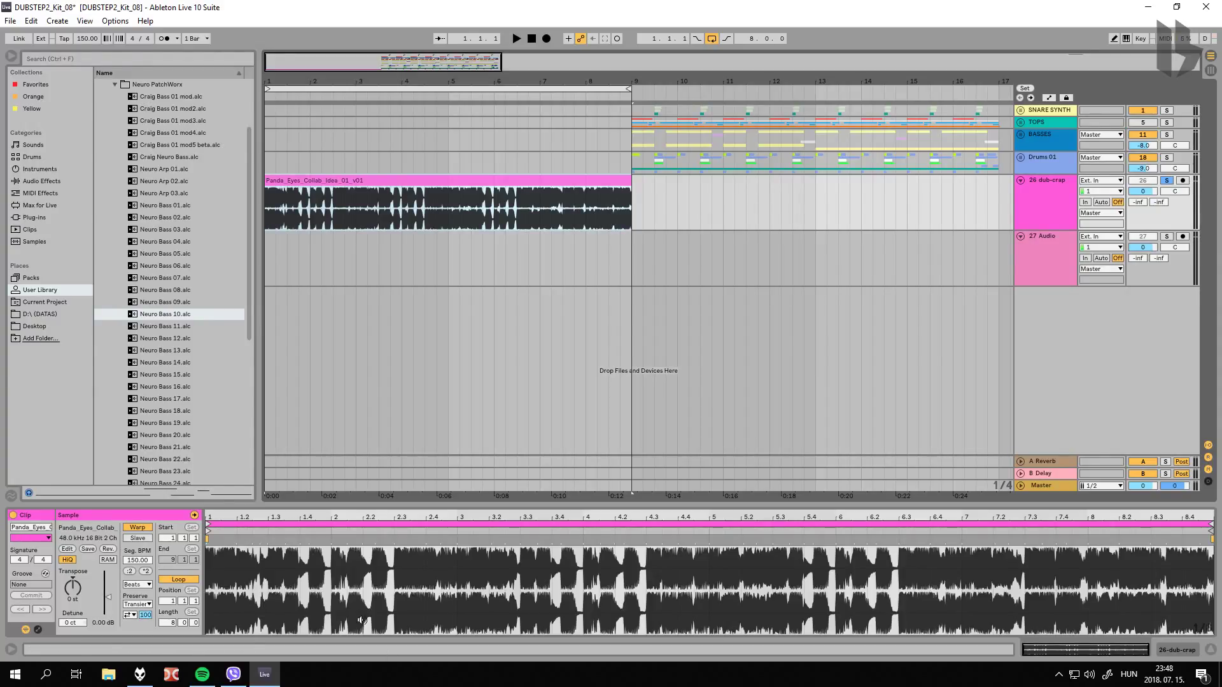
Step: Add VR_Riddim_Inspiration from the foobar2000 playlist on a new track at bar 9, and play that track soloed
{"action": "left_click", "coordinate": [140, 674]}
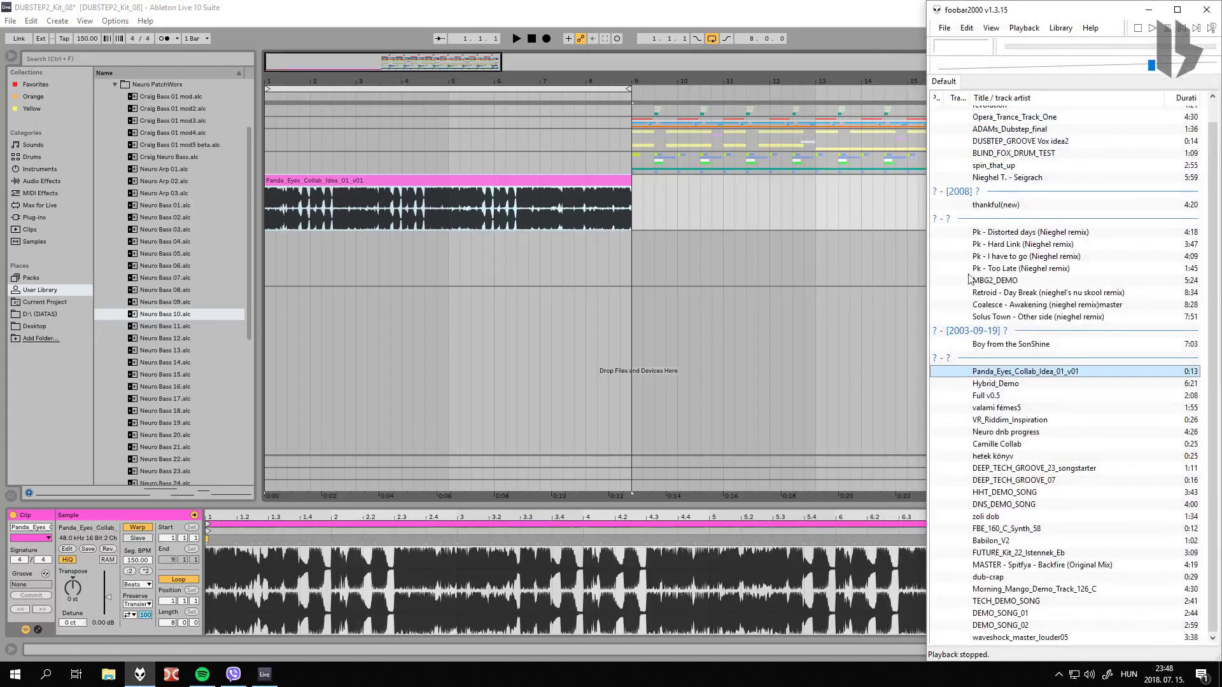
{"action": "left_click_drag", "start_coordinate": [1020, 421], "coordinate": [633, 313]}
{"action": "left_click", "coordinate": [1019, 420]}
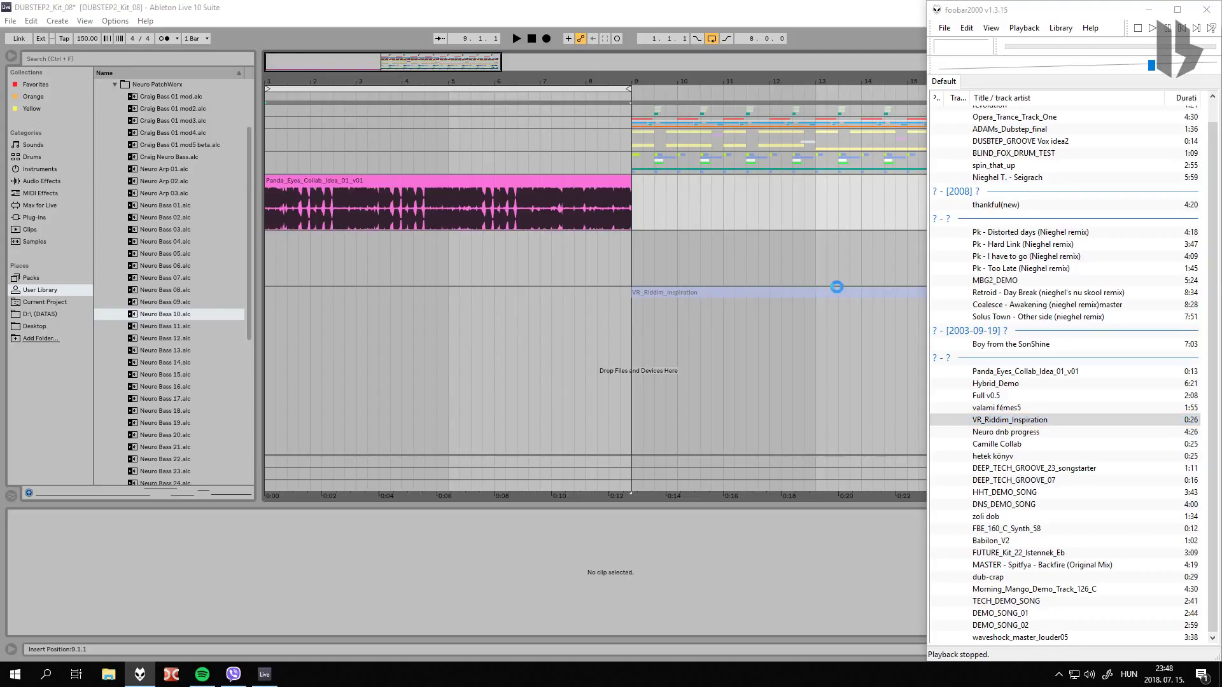
{"action": "key", "text": "space"}
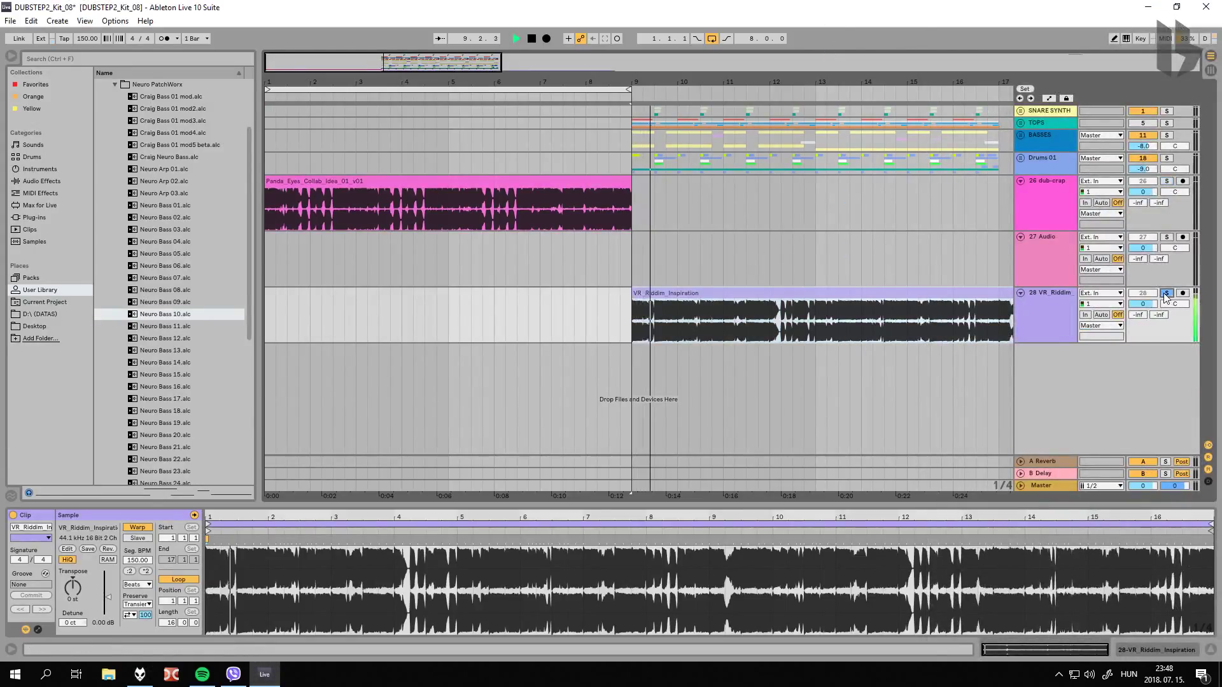
{"action": "left_click_drag", "start_coordinate": [665, 92], "coordinate": [663, 80]}
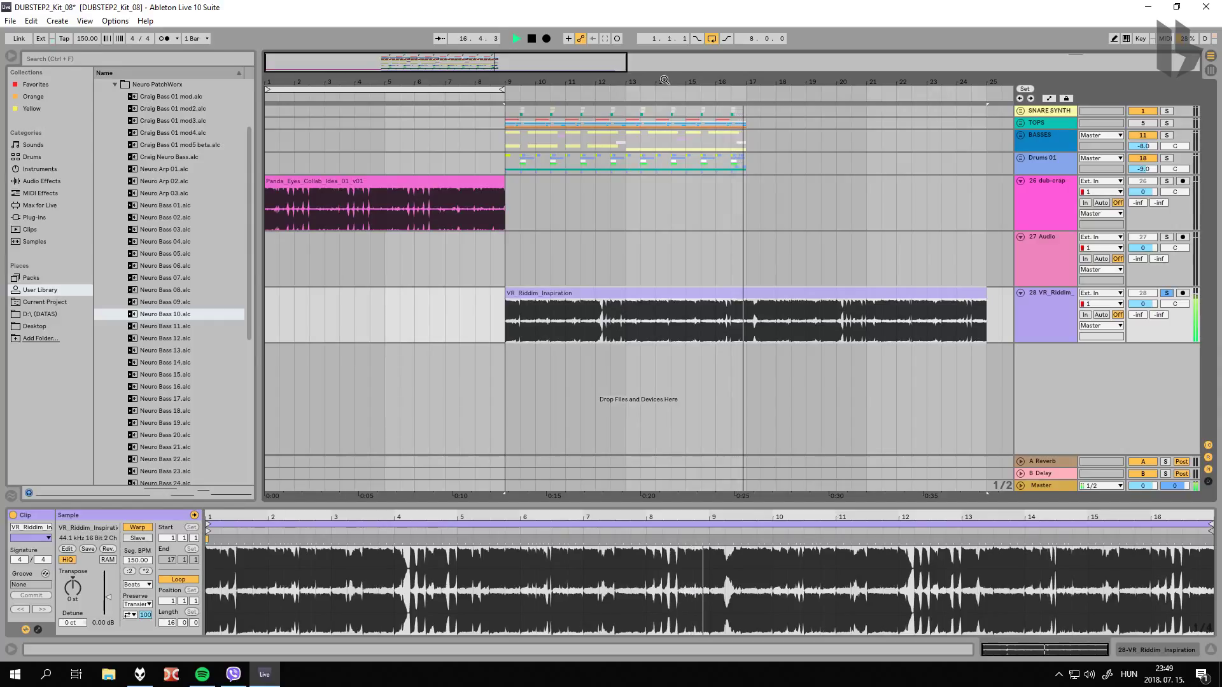
{"action": "left_click_drag", "start_coordinate": [675, 96], "coordinate": [671, 82]}
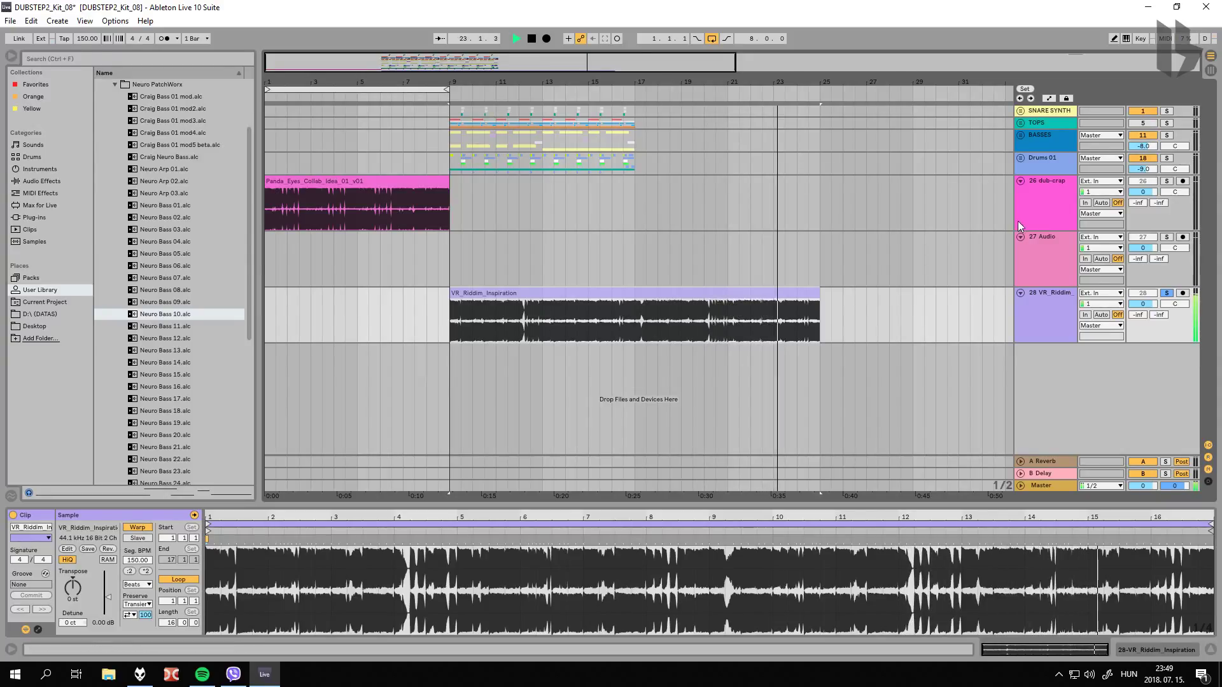
{"action": "left_click", "coordinate": [1059, 291]}
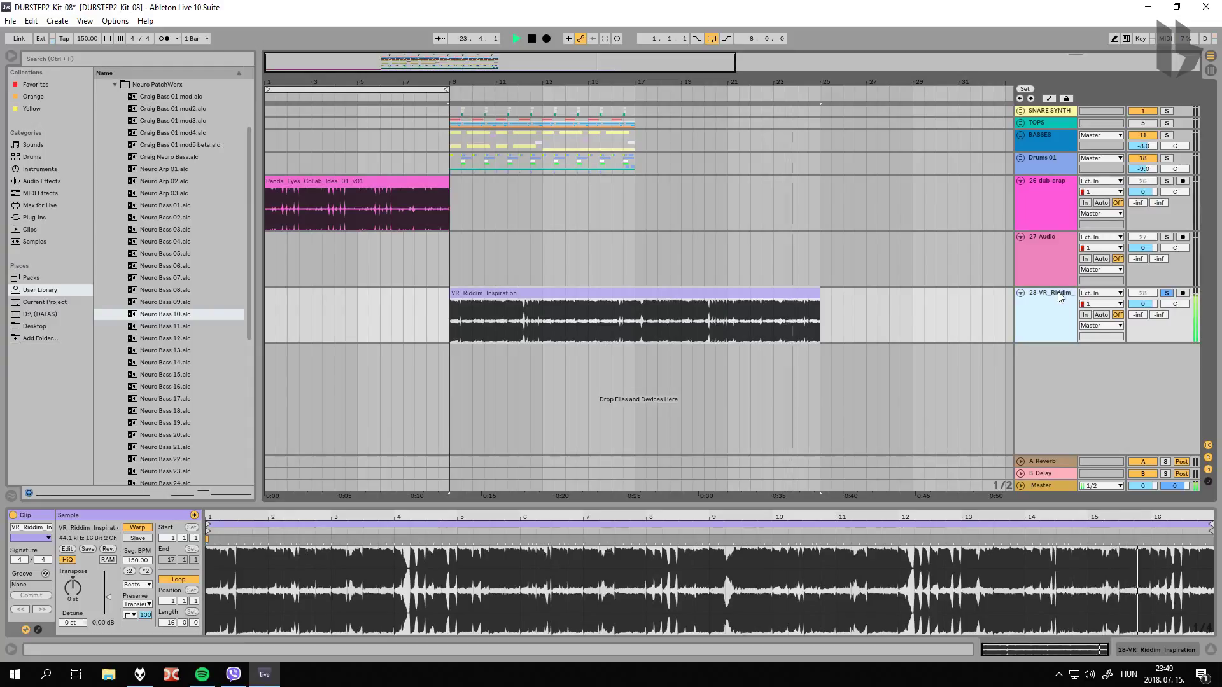
Step: Replace the VR_Riddim_Inspiration clip with Camille Collab from the foobar2000 playlist at bar 9, and play its track soloed
{"action": "left_click", "coordinate": [1167, 293]}
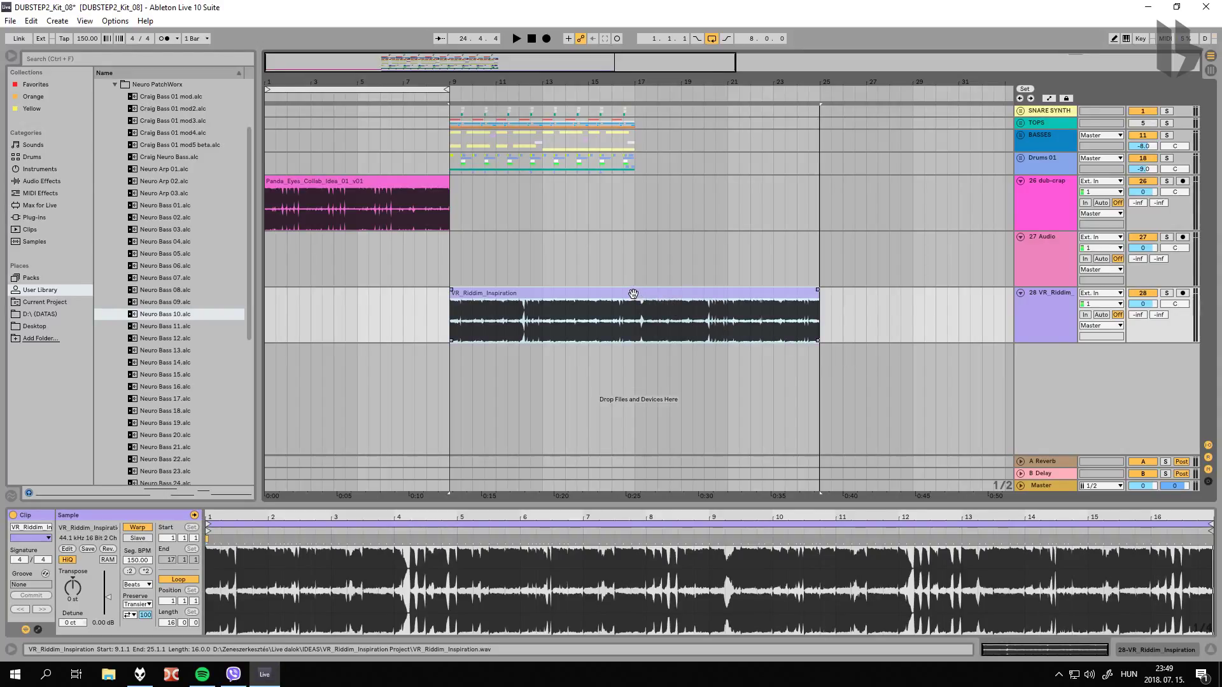
{"action": "key", "text": "Delete"}
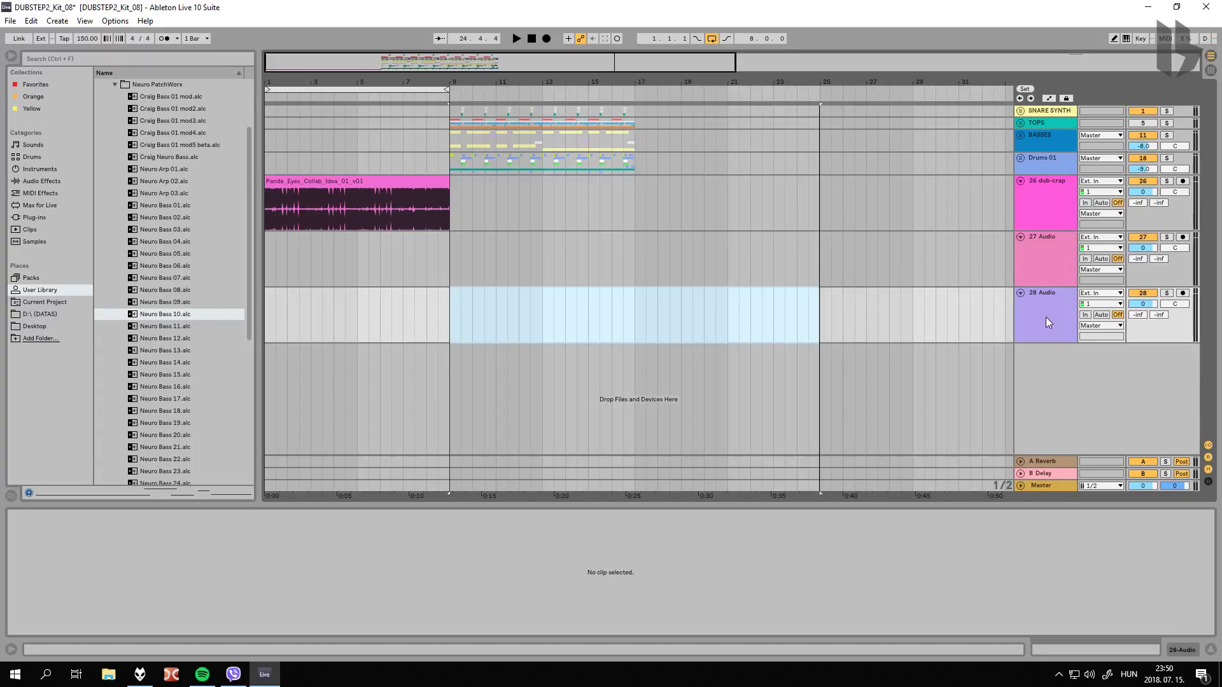
{"action": "left_click", "coordinate": [140, 674]}
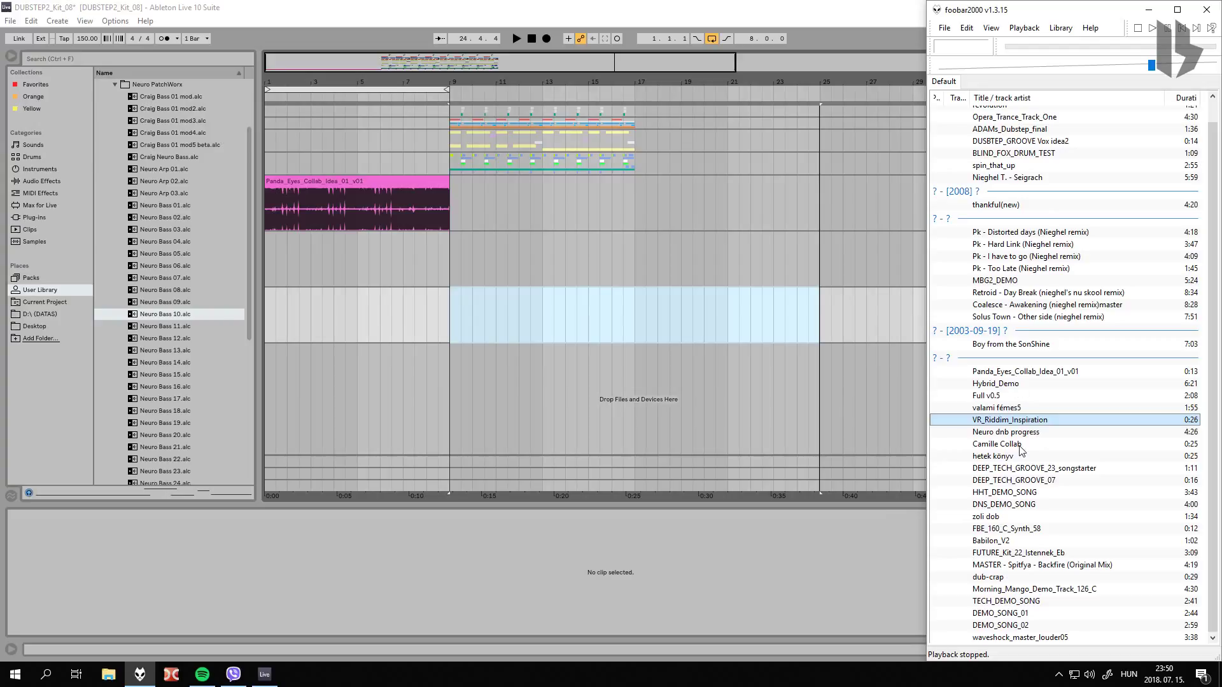
{"action": "left_click_drag", "start_coordinate": [1019, 445], "coordinate": [508, 297]}
{"action": "key", "text": "space"}
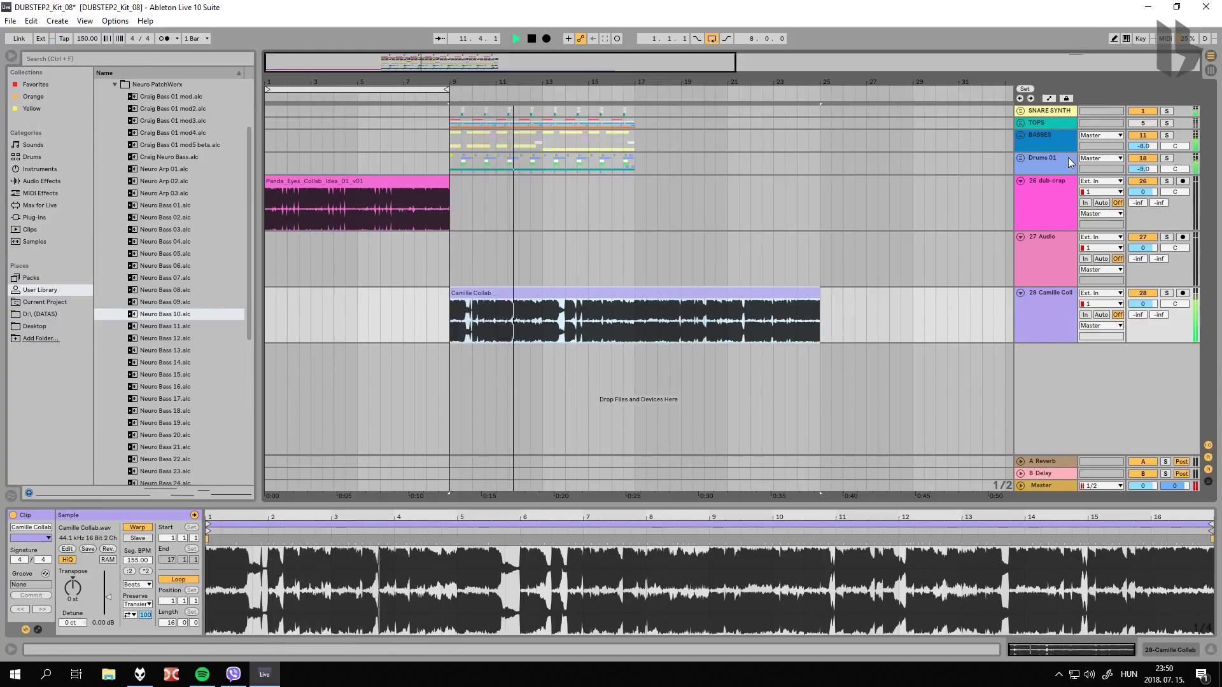
{"action": "left_click", "coordinate": [1166, 292]}
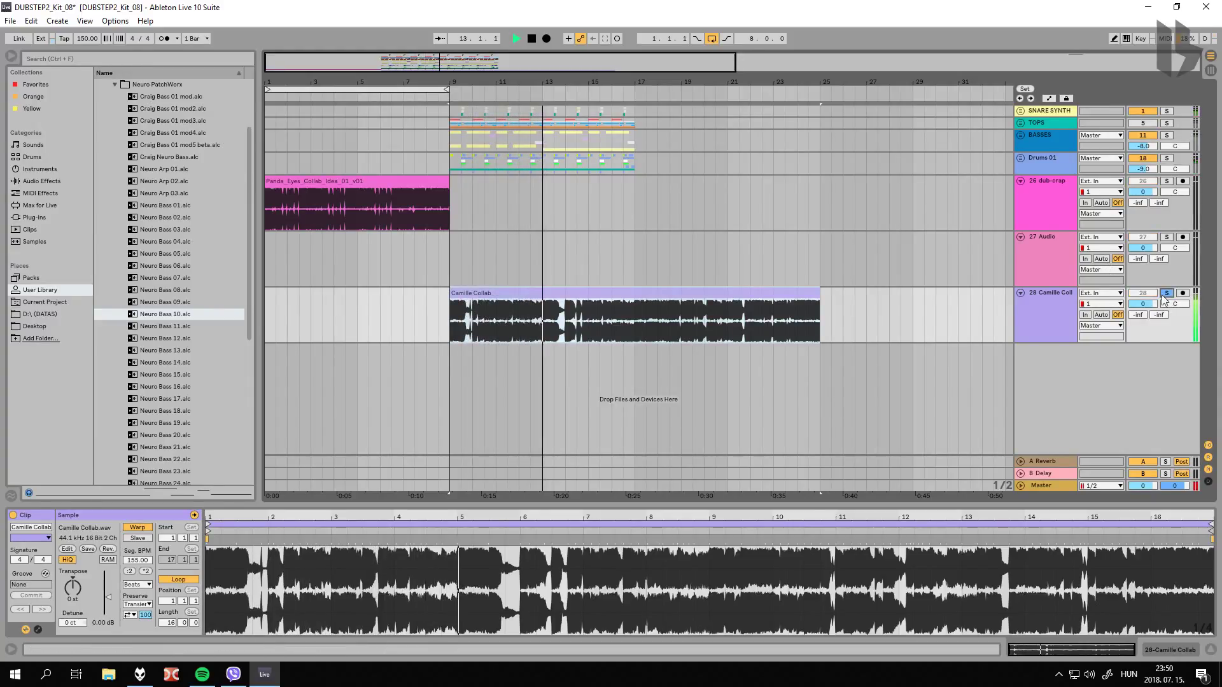
{"action": "left_click", "coordinate": [1056, 292]}
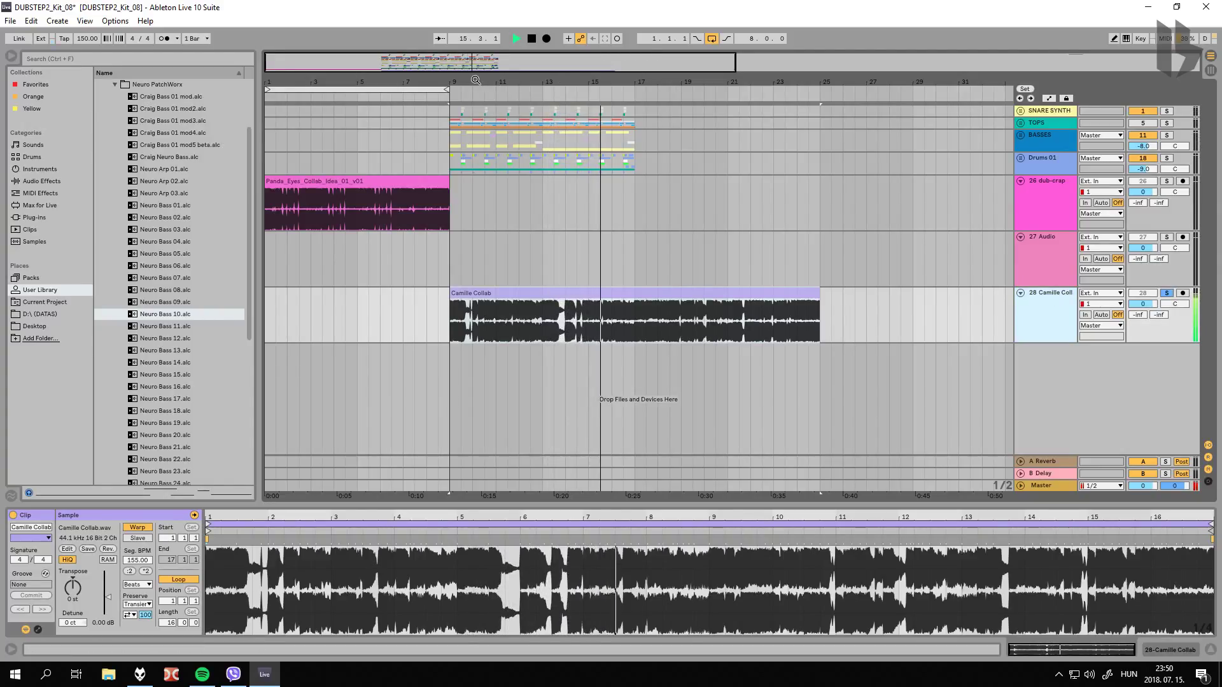
{"action": "left_click_drag", "start_coordinate": [474, 79], "coordinate": [475, 78]}
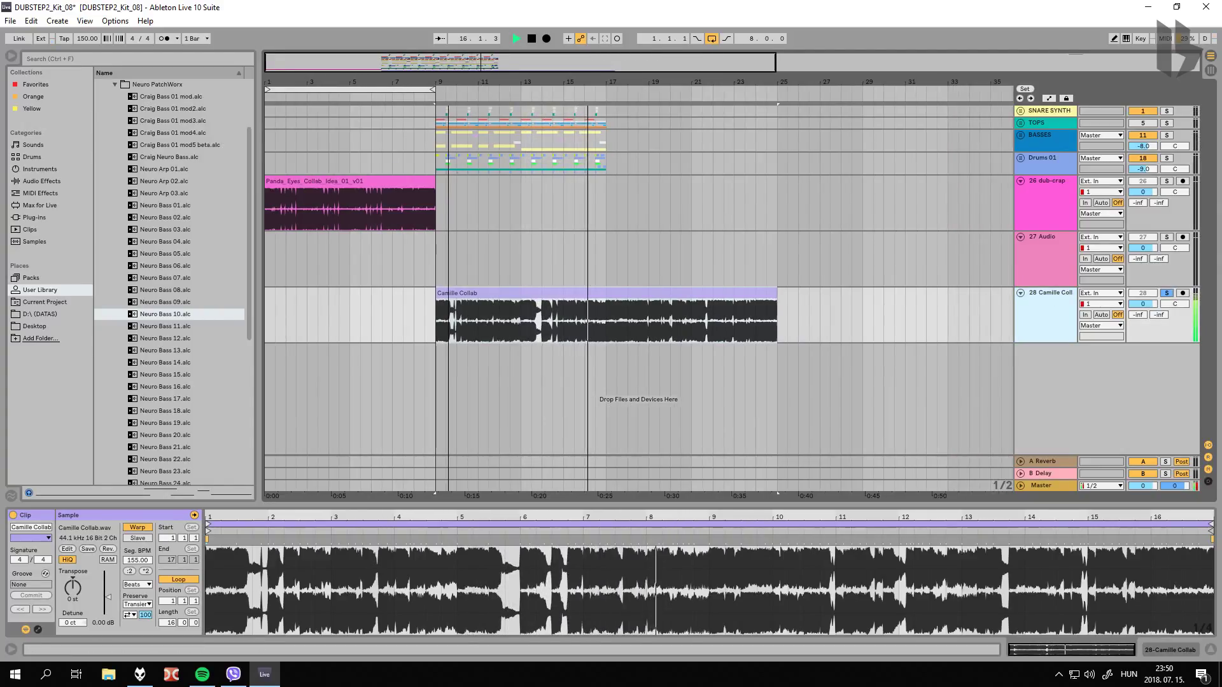
Step: Delete the Camille Collab and Panda_Eyes_Collab_Idea_01_v01 clips from the arrangement
{"action": "left_click", "coordinate": [624, 294]}
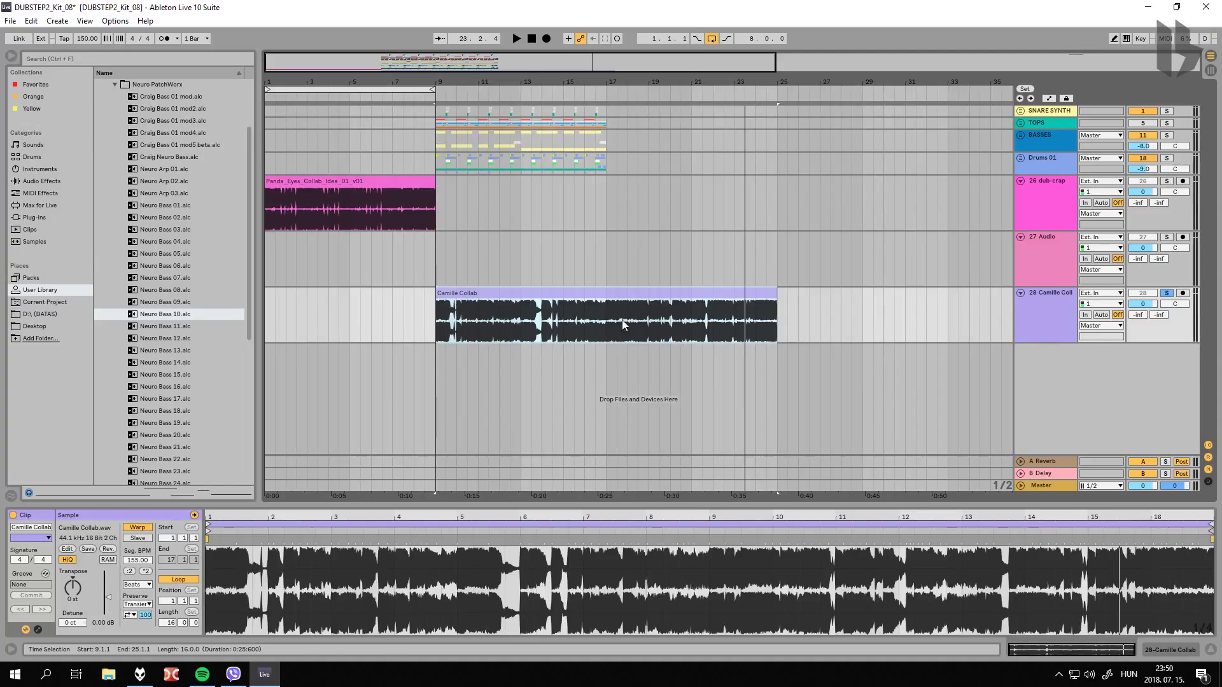
{"action": "left_click", "coordinate": [603, 290]}
{"action": "left_click", "coordinate": [600, 298]}
{"action": "key", "text": "Delete"}
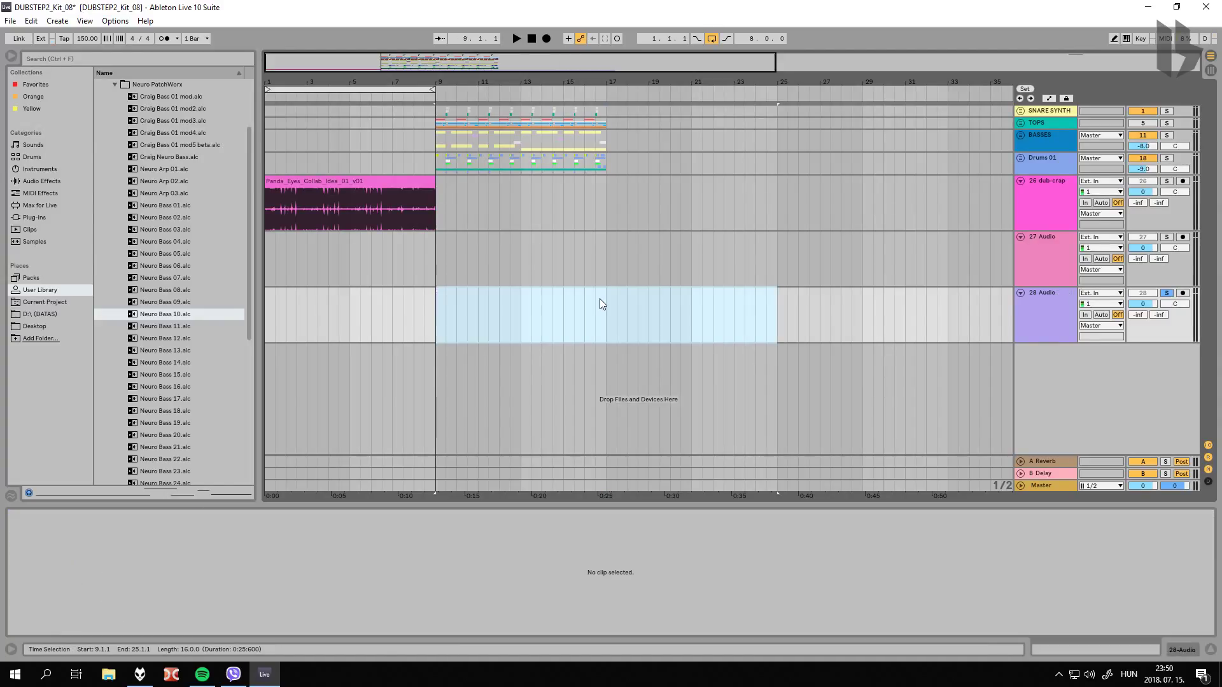
{"action": "left_click", "coordinate": [310, 185]}
{"action": "left_click", "coordinate": [295, 177]}
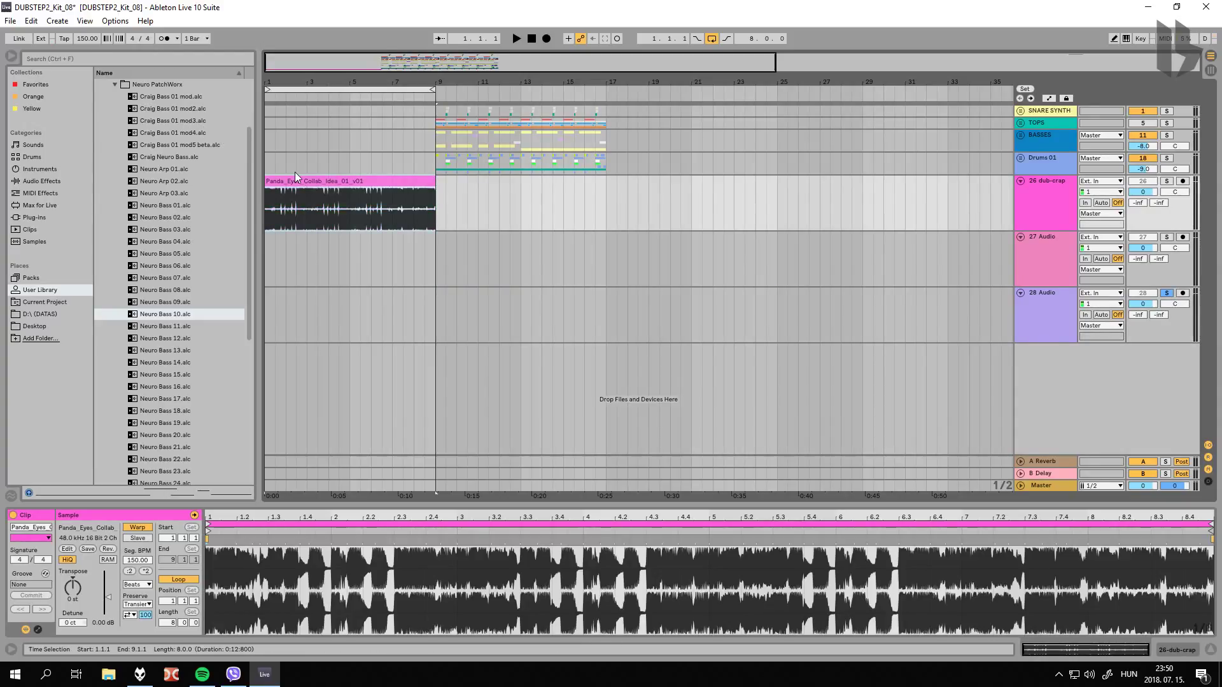
{"action": "left_click", "coordinate": [338, 182]}
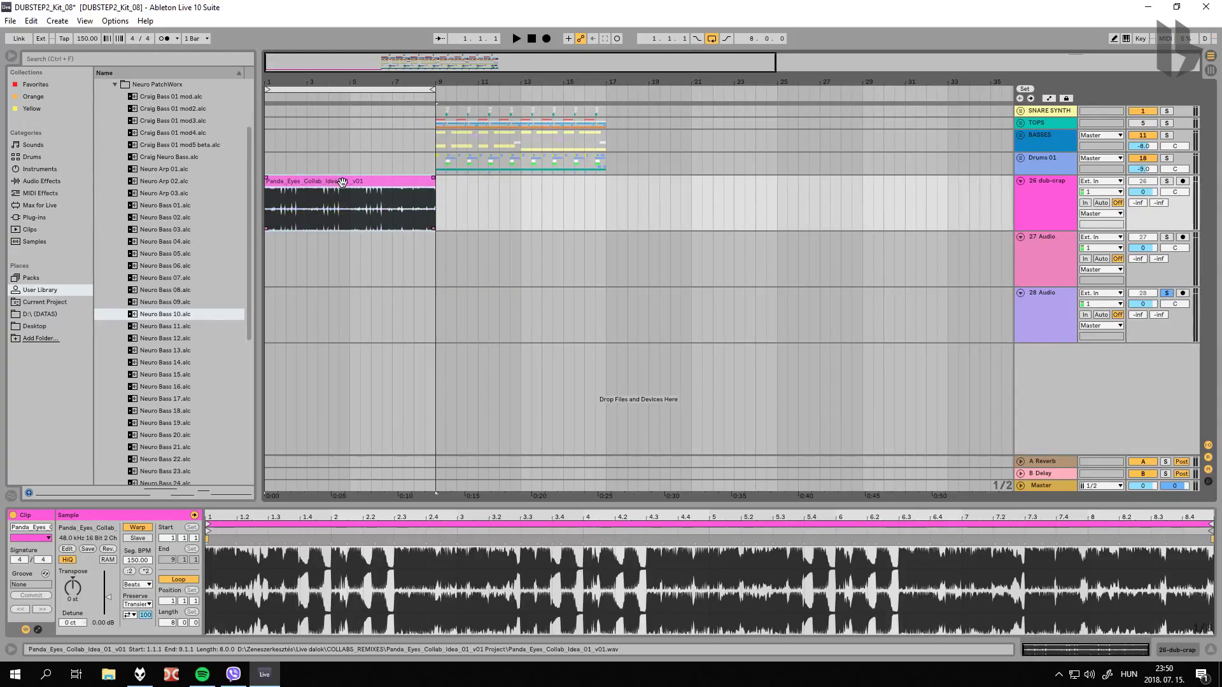
{"action": "key", "text": "Delete"}
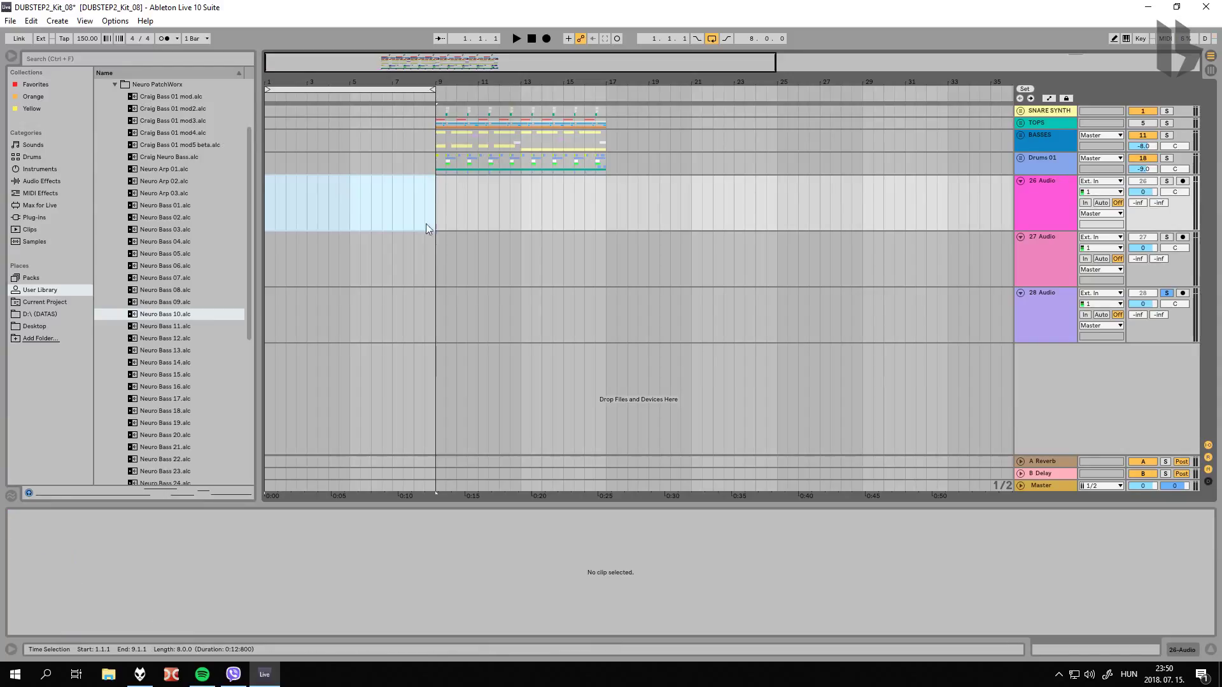
Step: Move the eight-bar loop to start at bar 9, play the project's own section, and unsolo track 28
{"action": "left_click_drag", "start_coordinate": [352, 89], "coordinate": [524, 88]}
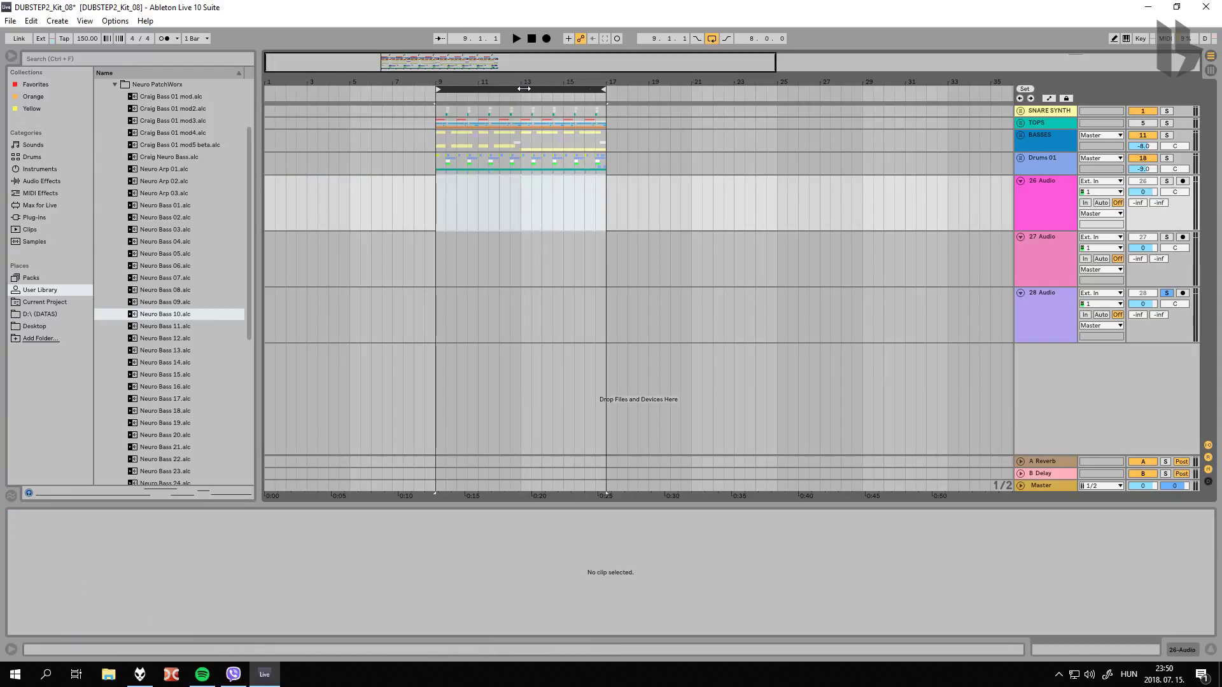
{"action": "left_click", "coordinate": [504, 89]}
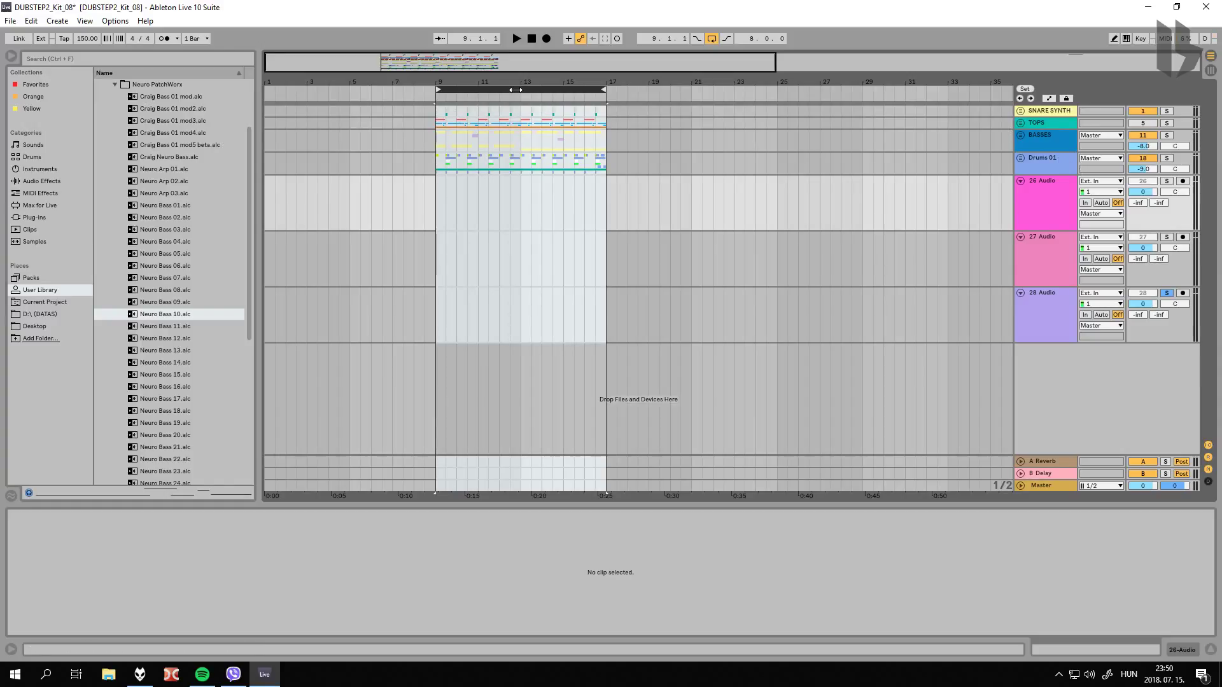
{"action": "key", "text": "space"}
{"action": "left_click", "coordinate": [1166, 293]}
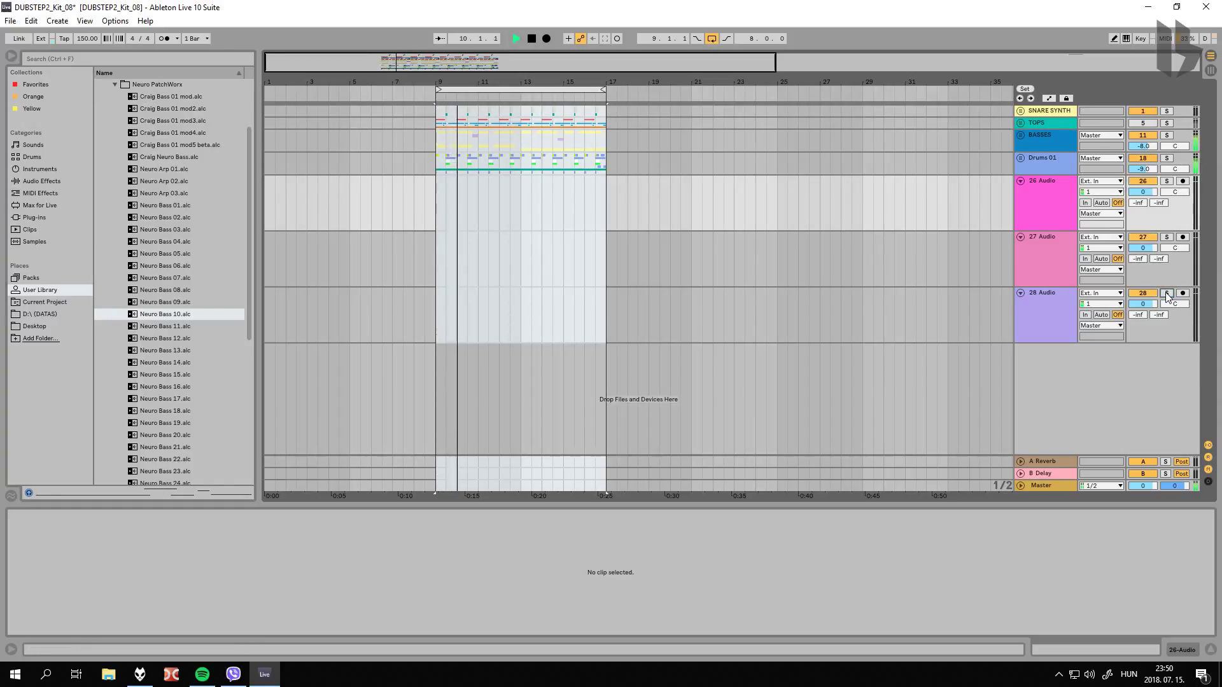
Step: Check the effect chains of the Master and BASSES tracks during playback, and preview Neuro Bass 11.alc from the browser
{"action": "left_click", "coordinate": [1055, 488]}
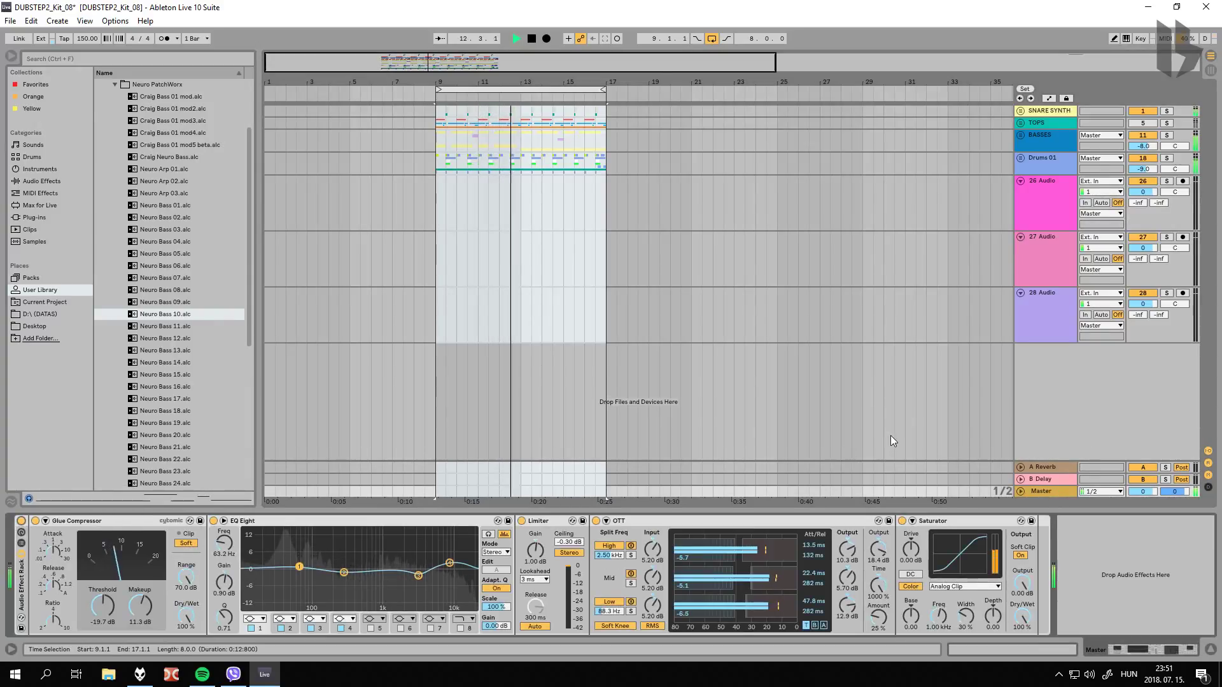
{"action": "left_click", "coordinate": [1050, 294]}
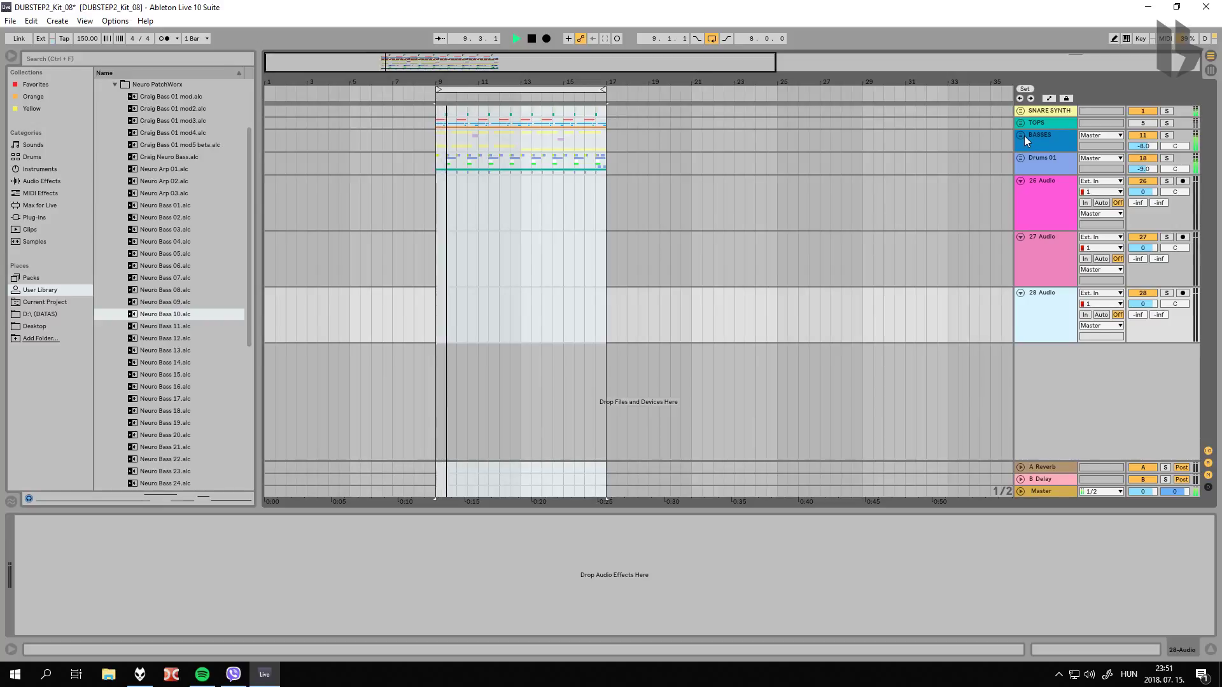
{"action": "left_click", "coordinate": [1042, 142]}
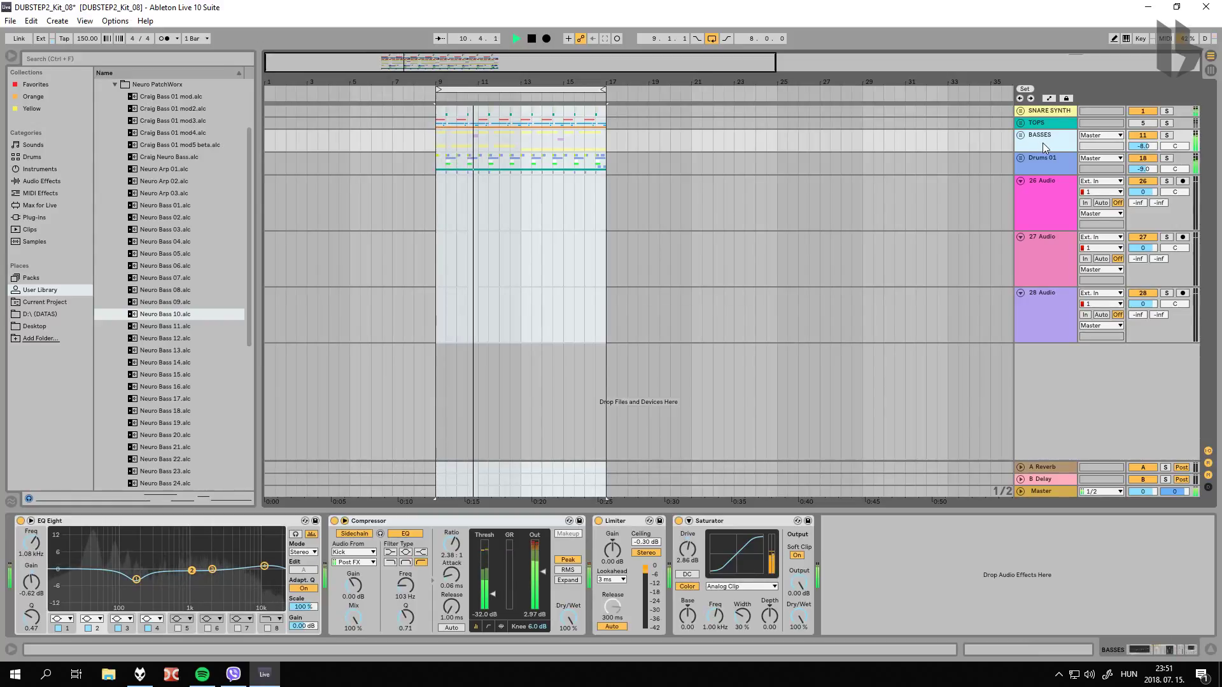
{"action": "key", "text": "space"}
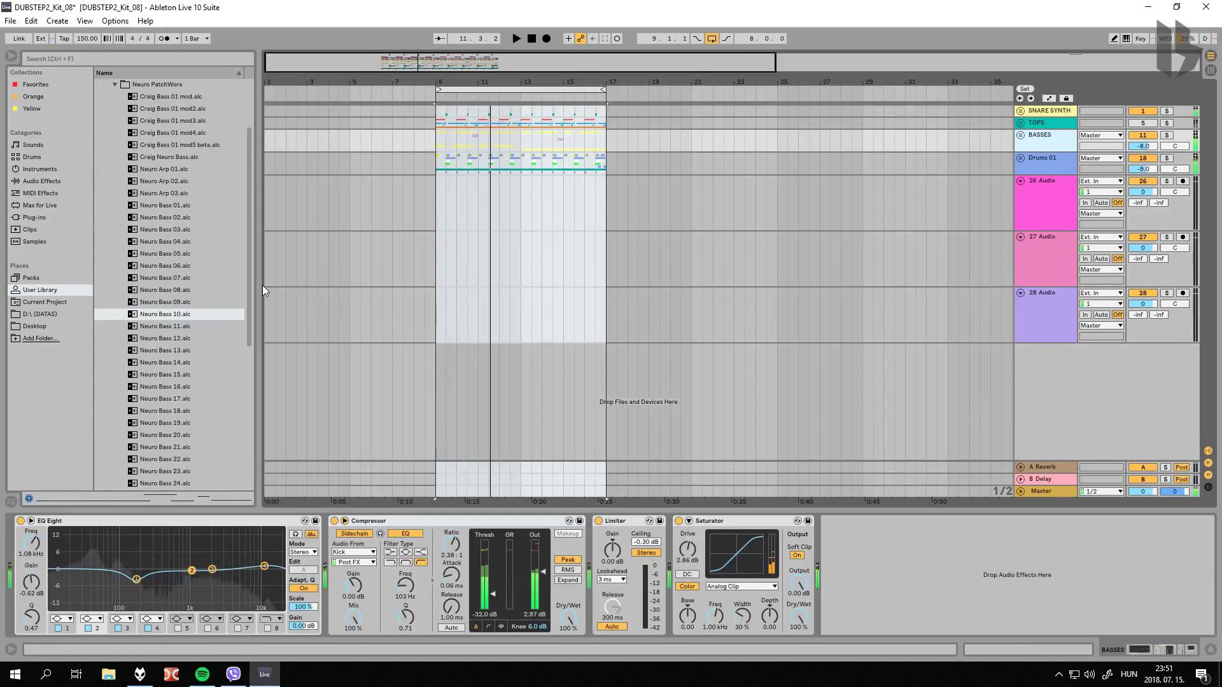
{"action": "left_click", "coordinate": [174, 327]}
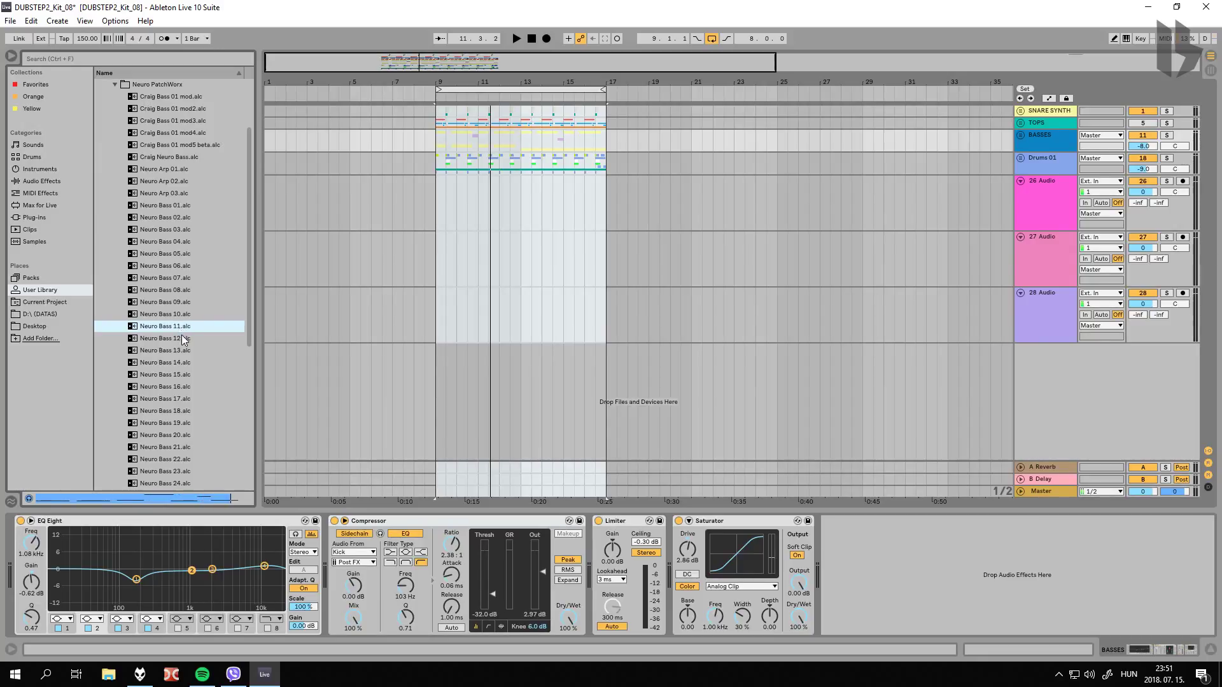
Step: Preview the Neuro PatchWorx presets Neuro Bass 12.alc through Neuro Bass 15.alc one after another
{"action": "left_click", "coordinate": [170, 339]}
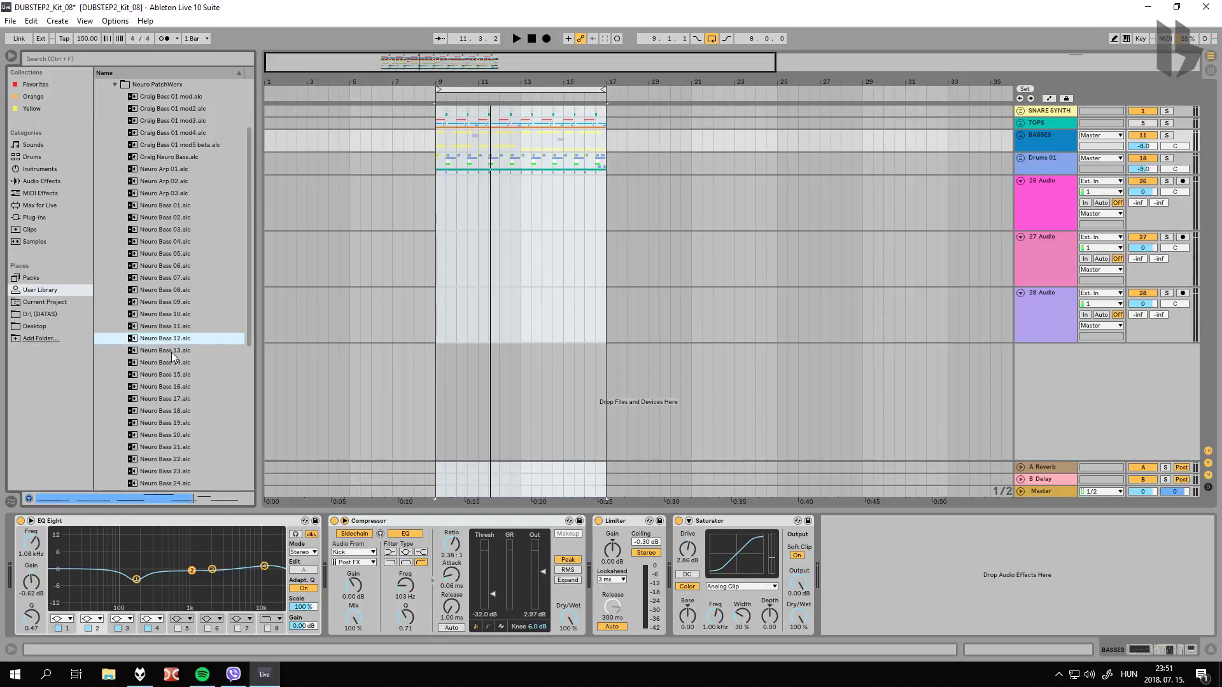
{"action": "left_click", "coordinate": [190, 352]}
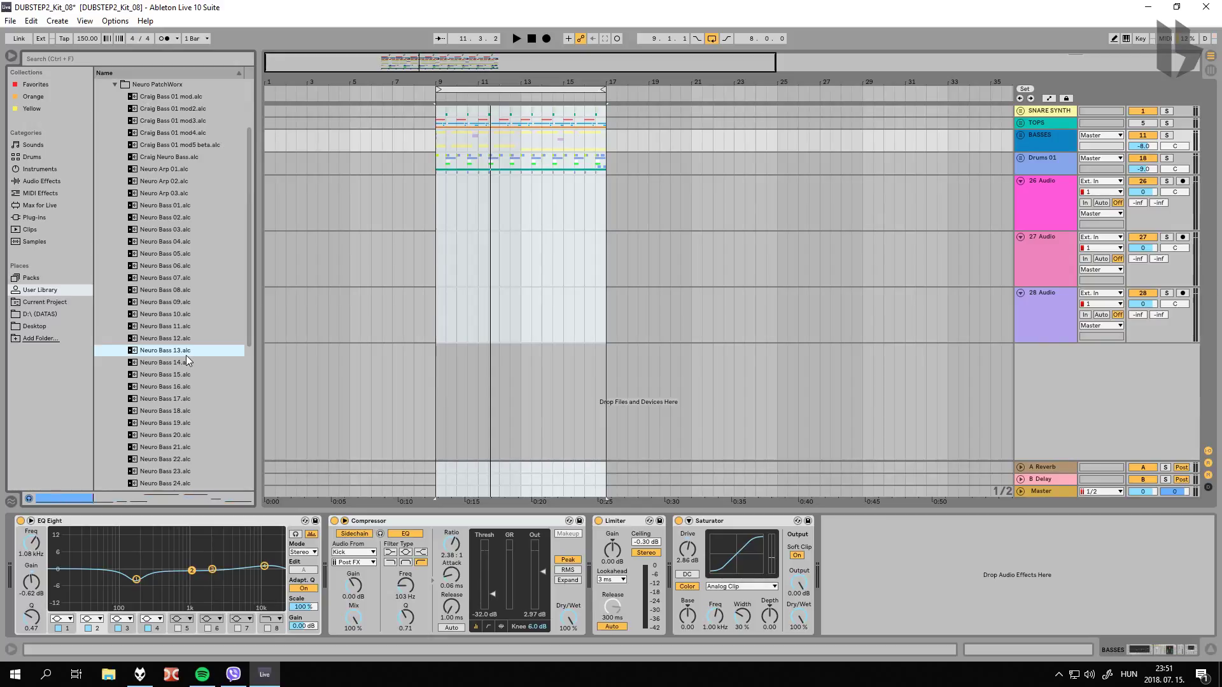
{"action": "left_click", "coordinate": [185, 362]}
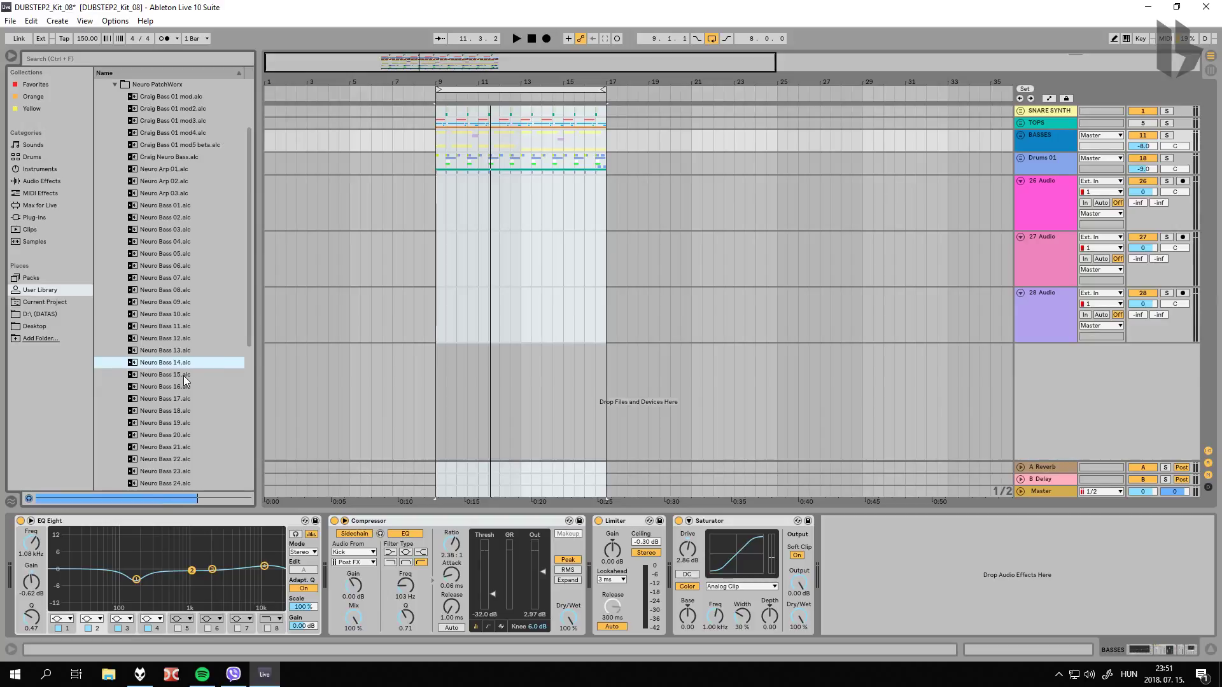
{"action": "left_click", "coordinate": [183, 376]}
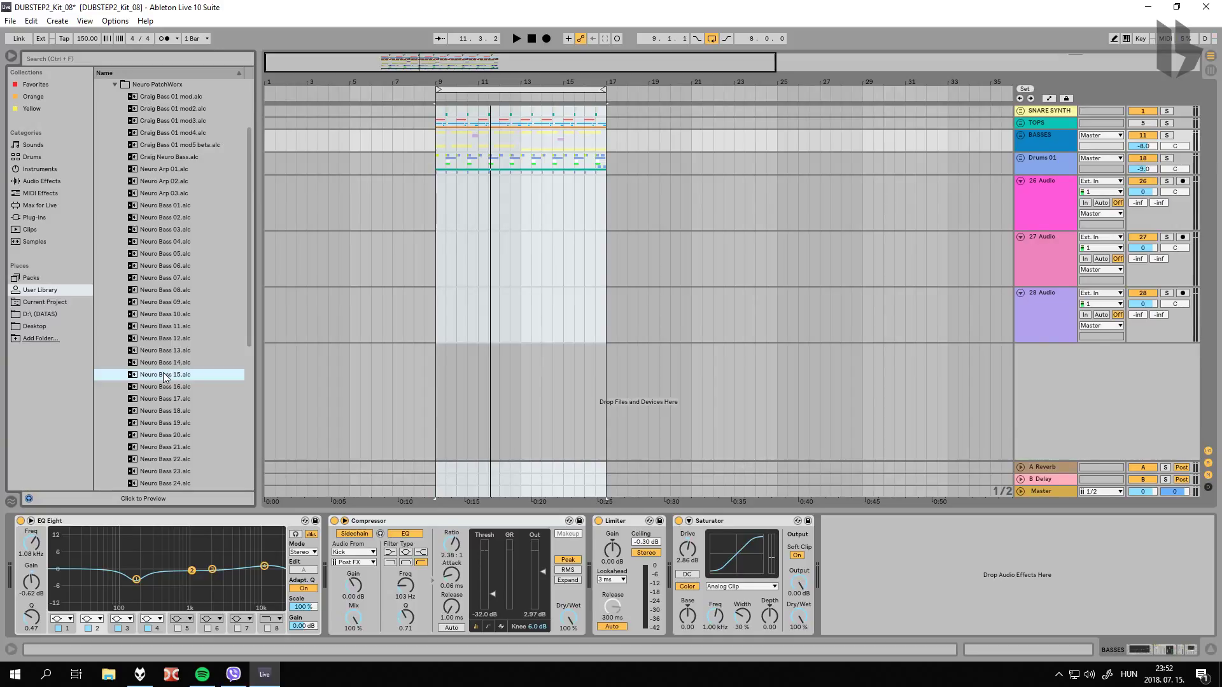
Step: Preview the presets Neuro Bass 16.alc and Neuro Bass 17.alc from the user library
{"action": "scroll", "coordinate": [178, 353], "scroll_direction": "down", "scroll_amount": 3}
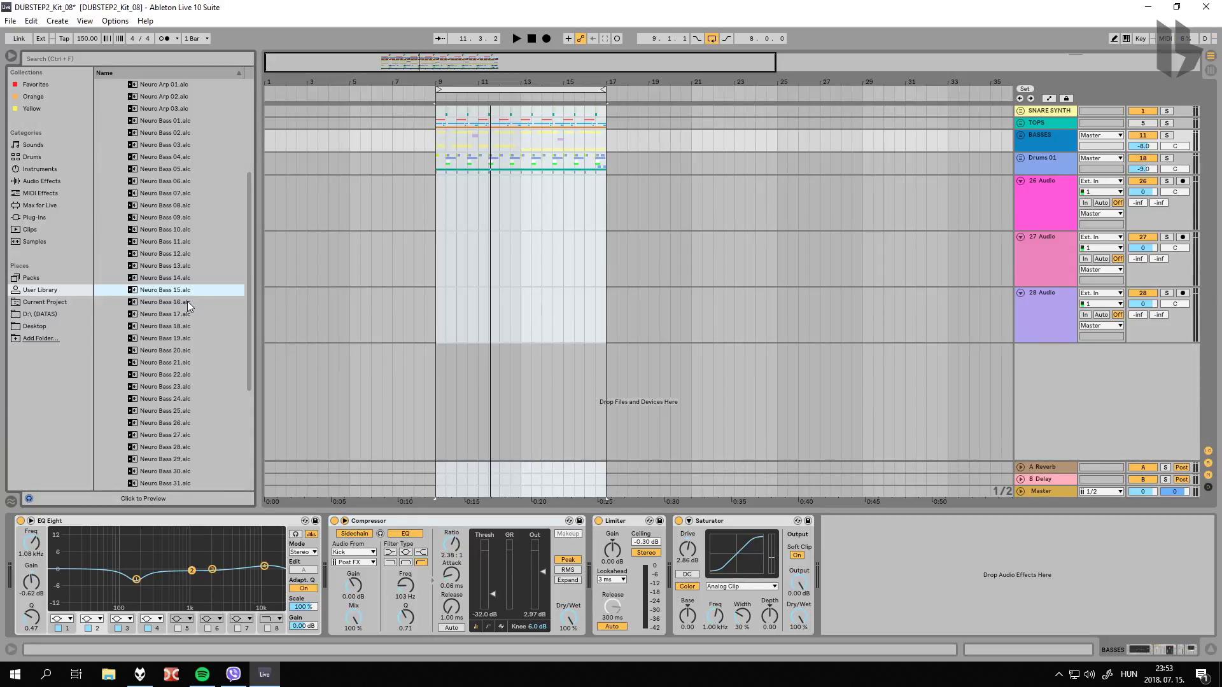
{"action": "left_click", "coordinate": [188, 303]}
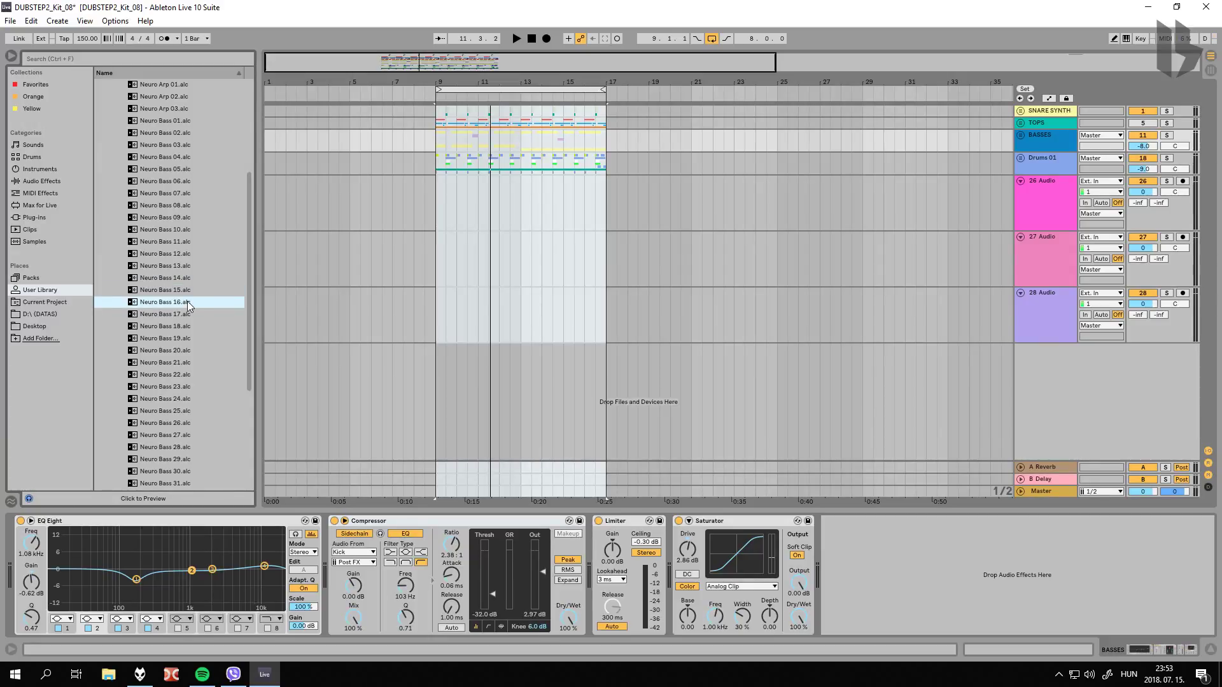
{"action": "double_click", "coordinate": [187, 303]}
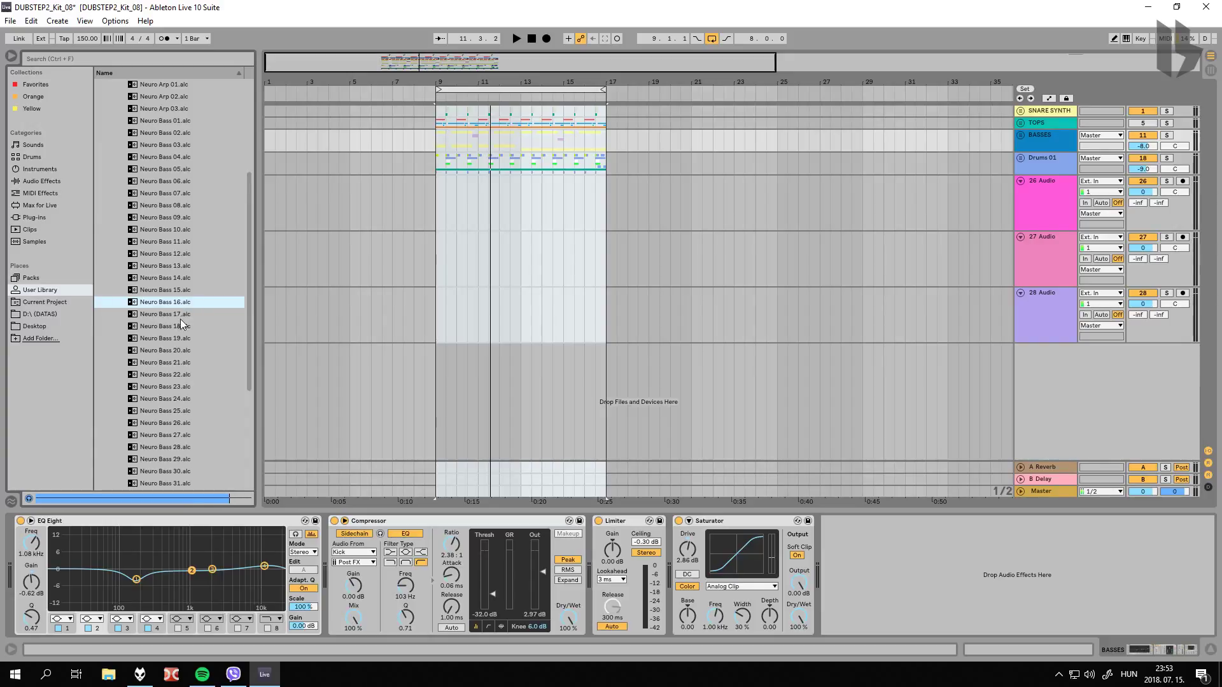
{"action": "left_click", "coordinate": [181, 314]}
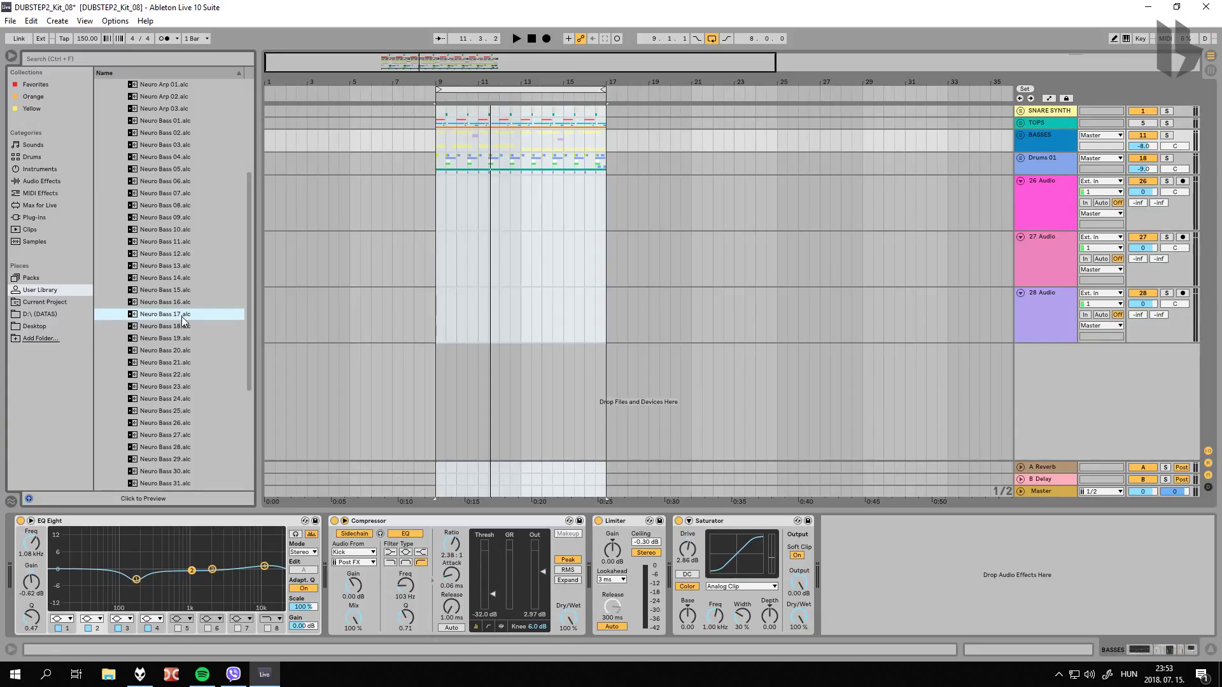
{"action": "double_click", "coordinate": [181, 315]}
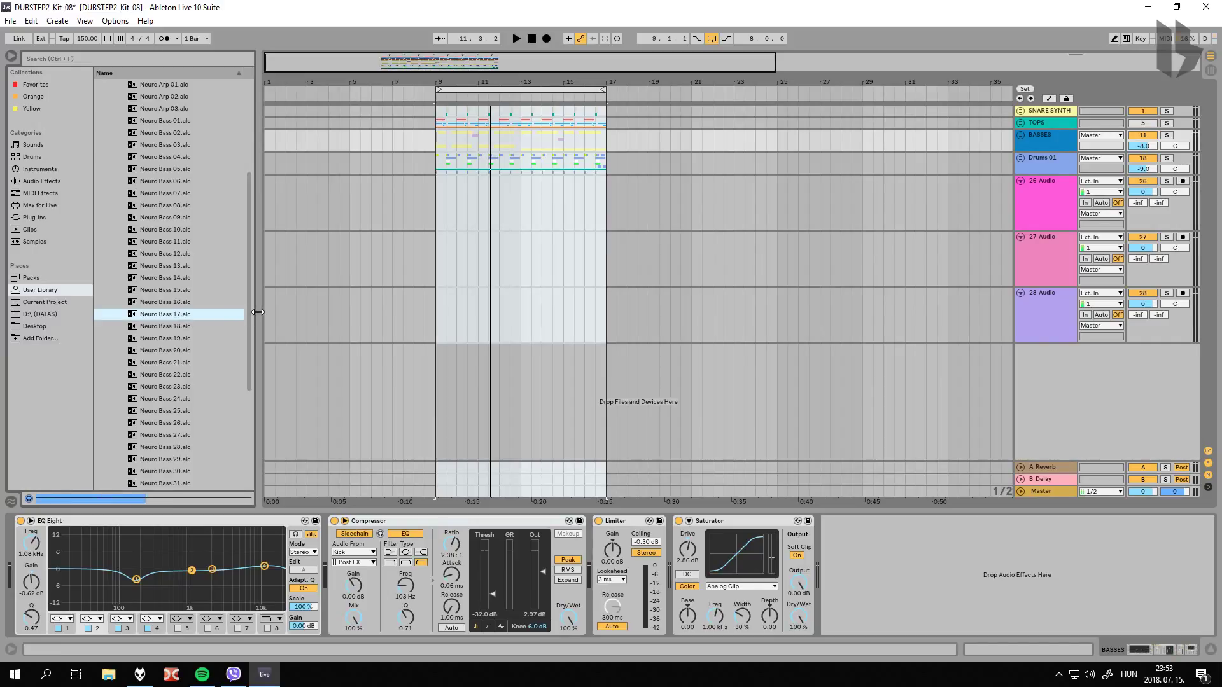
Step: Widen the browser and preview Neuro Bass 18.alc and Neuro Bass 19.alc, dismissing the jBridge proxy warning
{"action": "left_click_drag", "start_coordinate": [259, 312], "coordinate": [310, 310]}
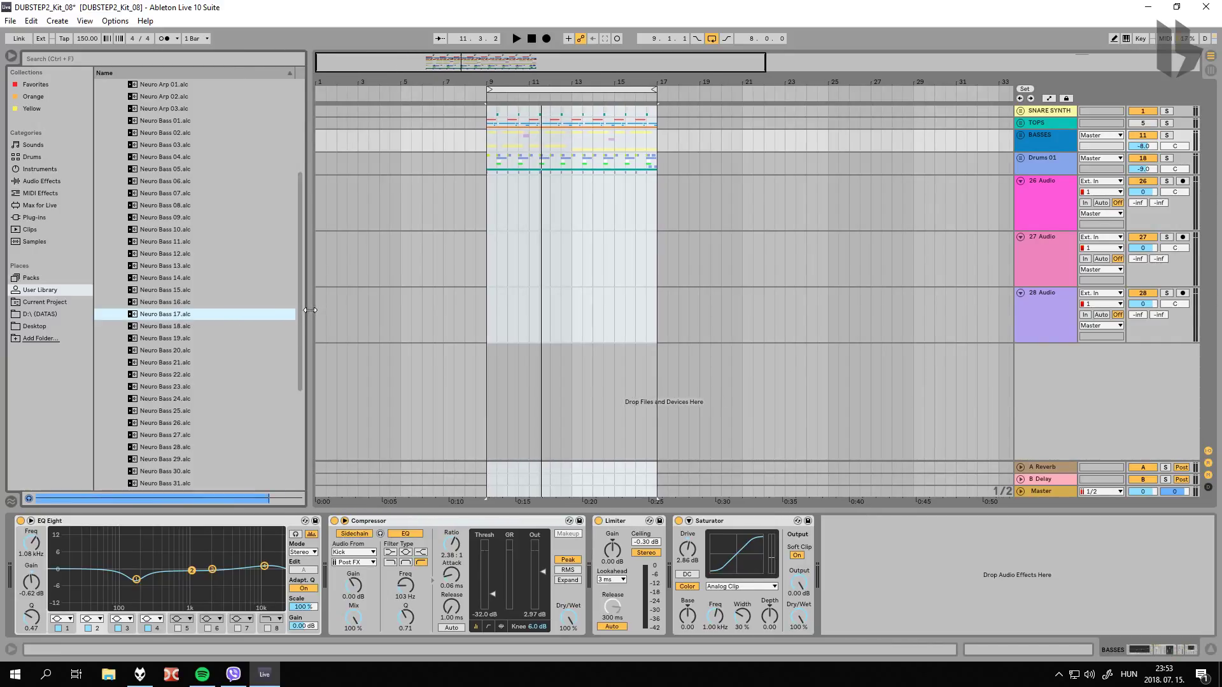
{"action": "left_click", "coordinate": [186, 327]}
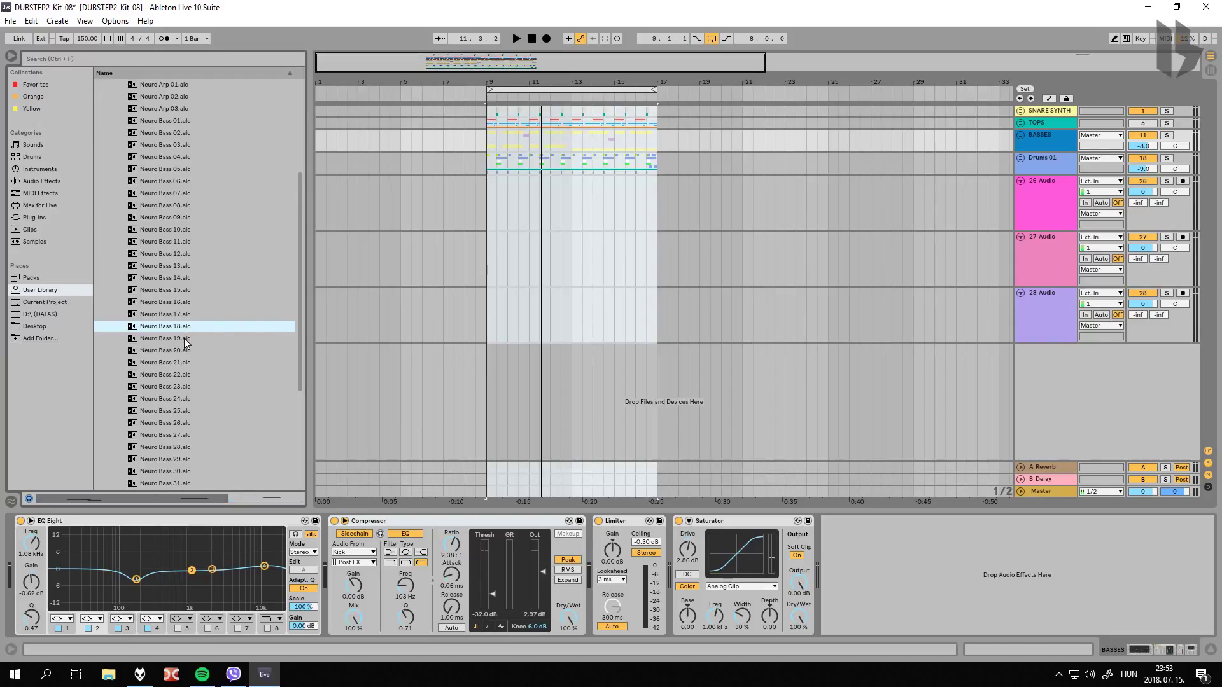
{"action": "left_click", "coordinate": [184, 338]}
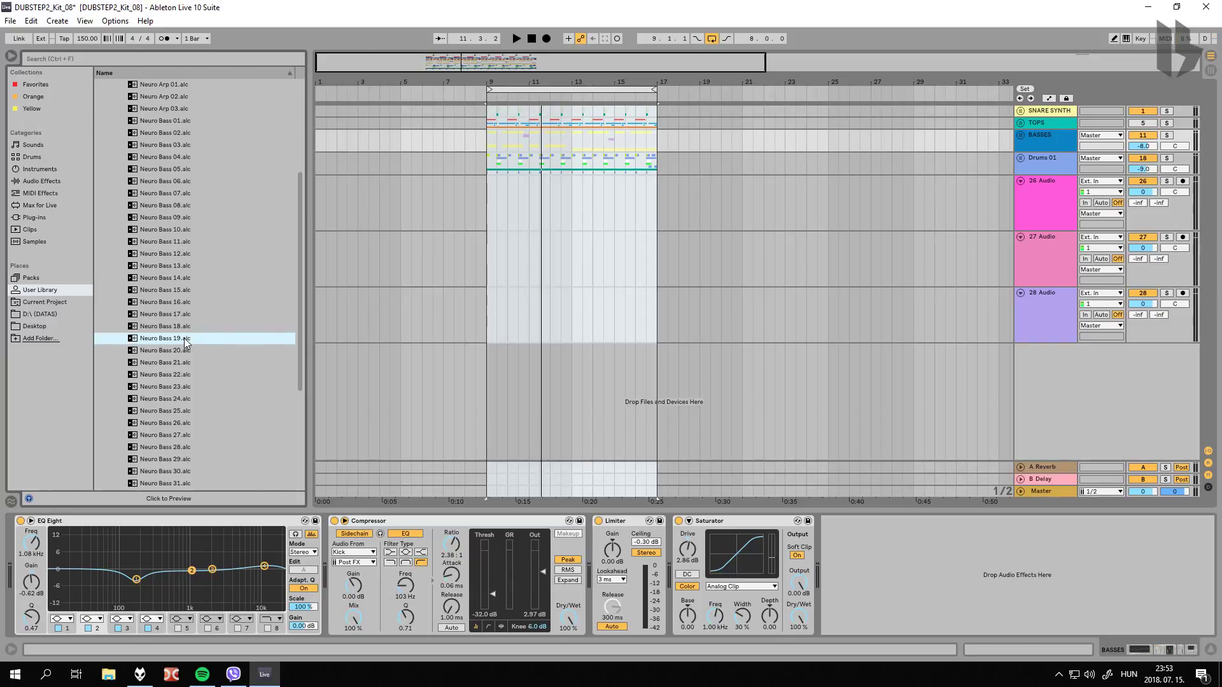
{"action": "double_click", "coordinate": [185, 339]}
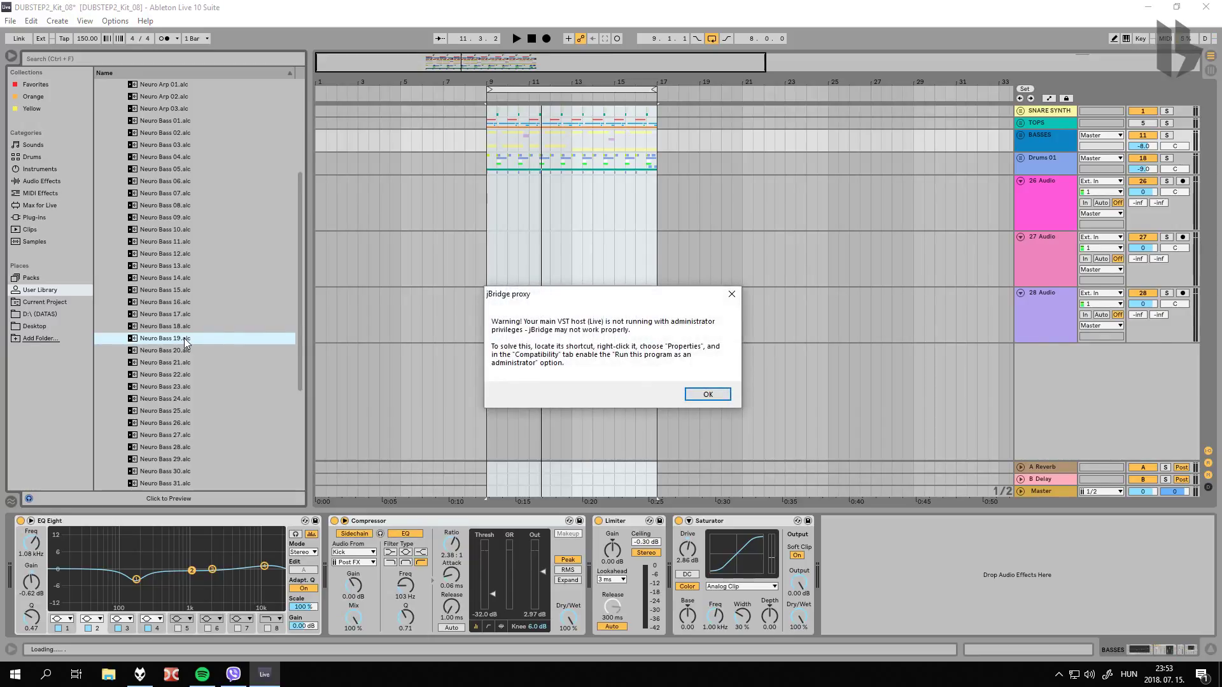
{"action": "left_click", "coordinate": [699, 402]}
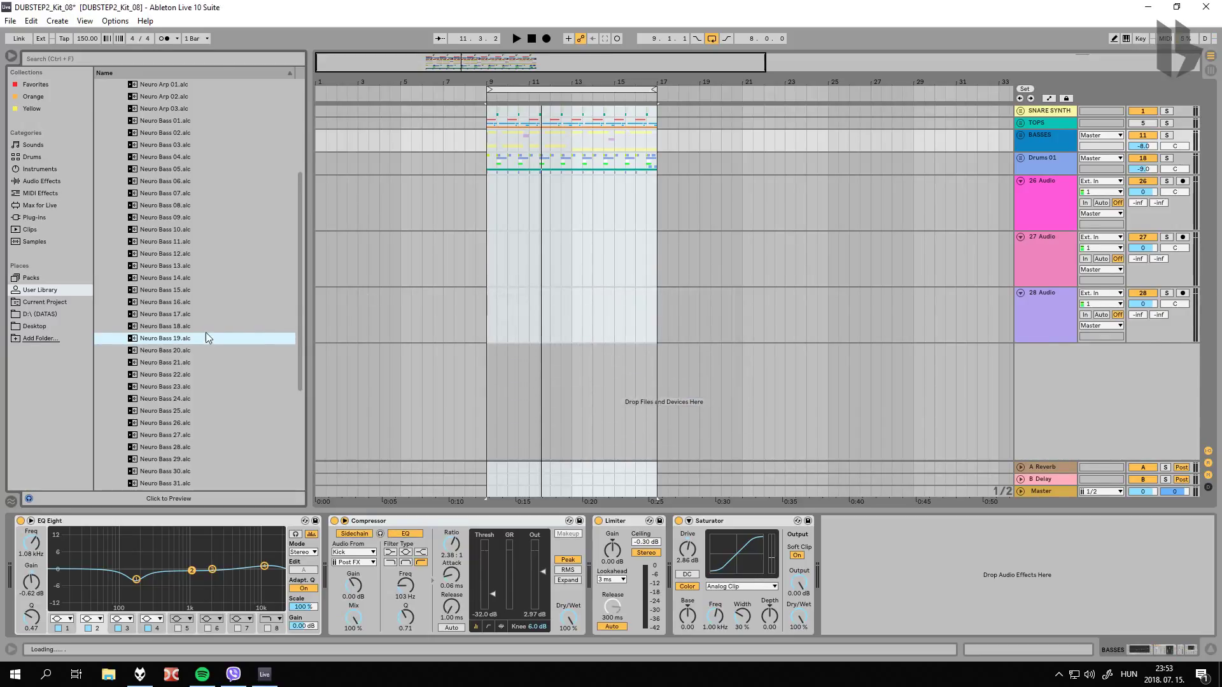
Step: Preview the presets Neuro Bass 20.alc, Neuro Bass 21.alc and Neuro Bass 22.alc in order
{"action": "left_click", "coordinate": [179, 352]}
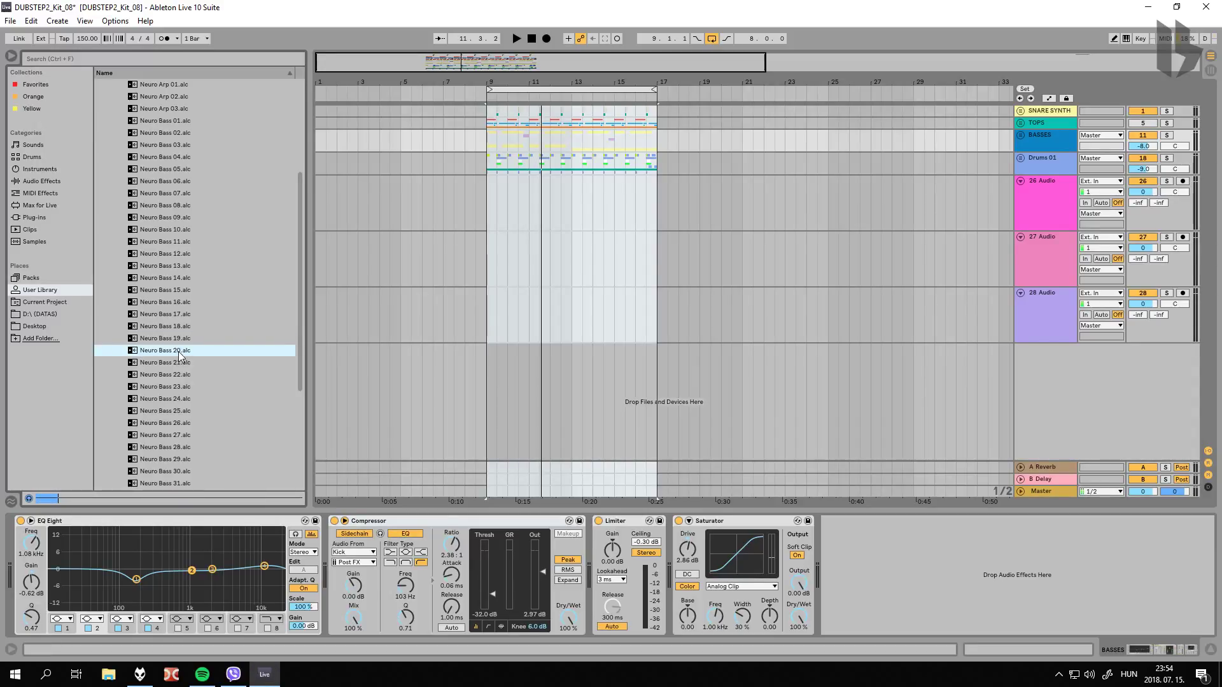
{"action": "double_click", "coordinate": [179, 353]}
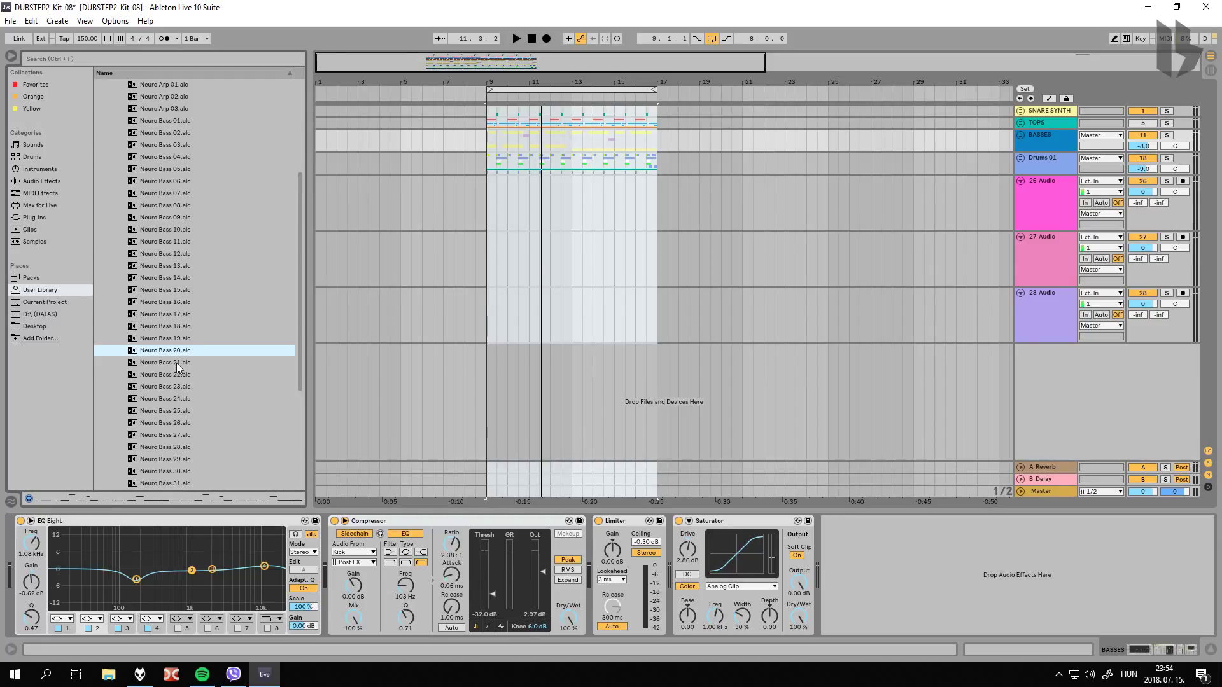
{"action": "left_click", "coordinate": [176, 363]}
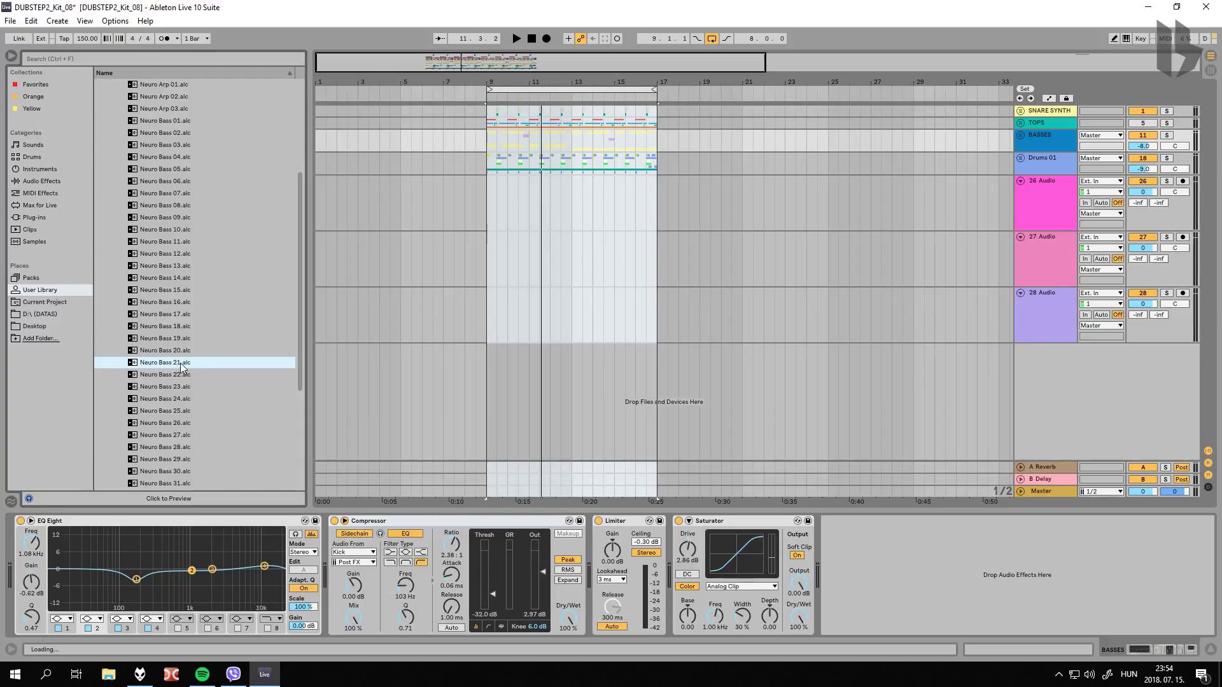
{"action": "scroll", "coordinate": [187, 351], "scroll_direction": "down", "scroll_amount": 3}
{"action": "scroll", "coordinate": [187, 352], "scroll_direction": "down", "scroll_amount": 2}
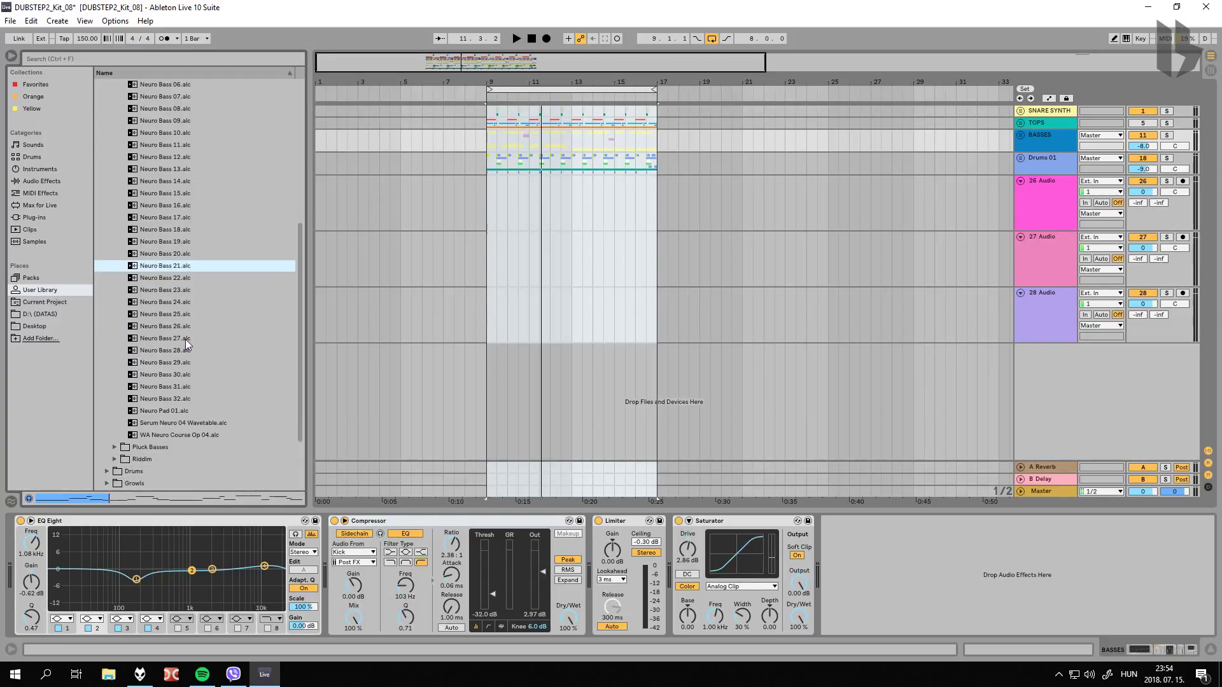
{"action": "left_click", "coordinate": [185, 277]}
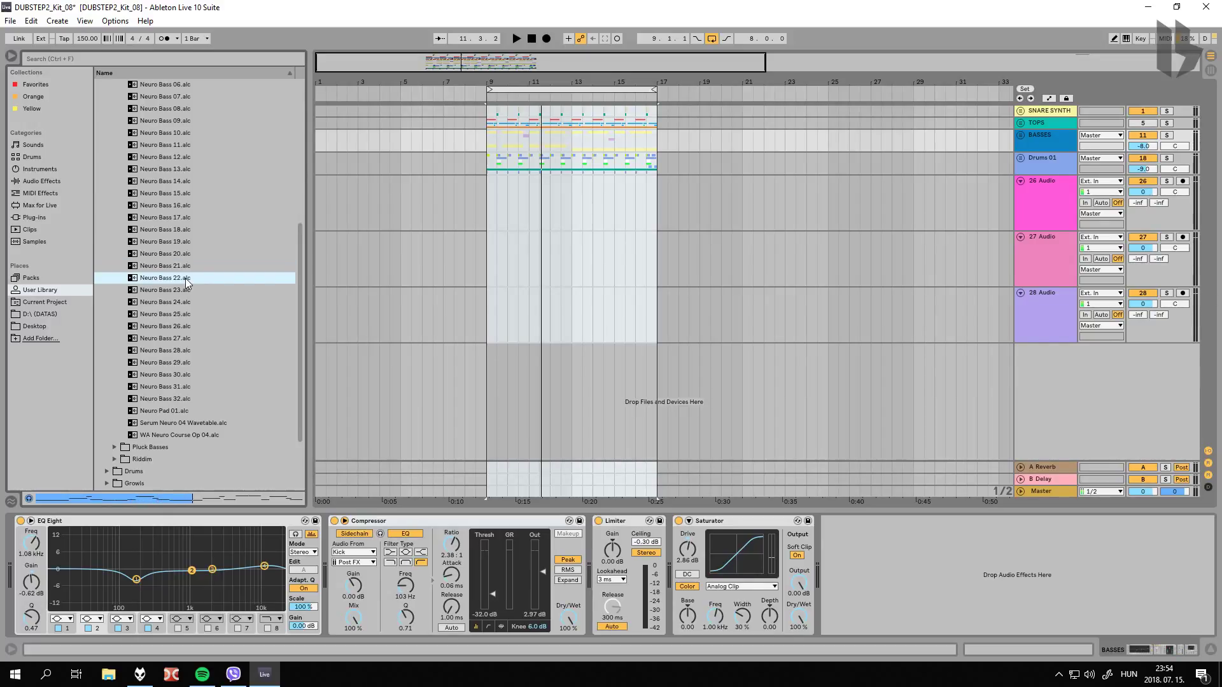
{"action": "double_click", "coordinate": [186, 278]}
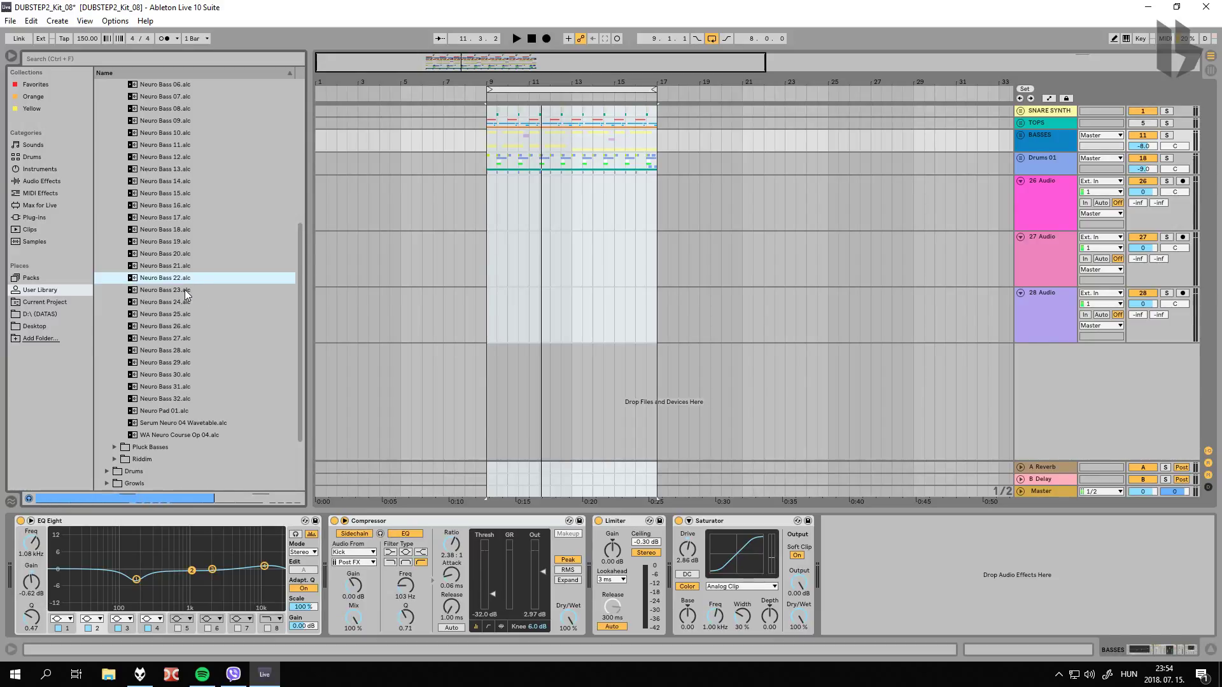
Step: Preview the presets Neuro Bass 23.alc, Neuro Bass 24.alc and Neuro Bass 25.alc in order
{"action": "left_click", "coordinate": [185, 290]}
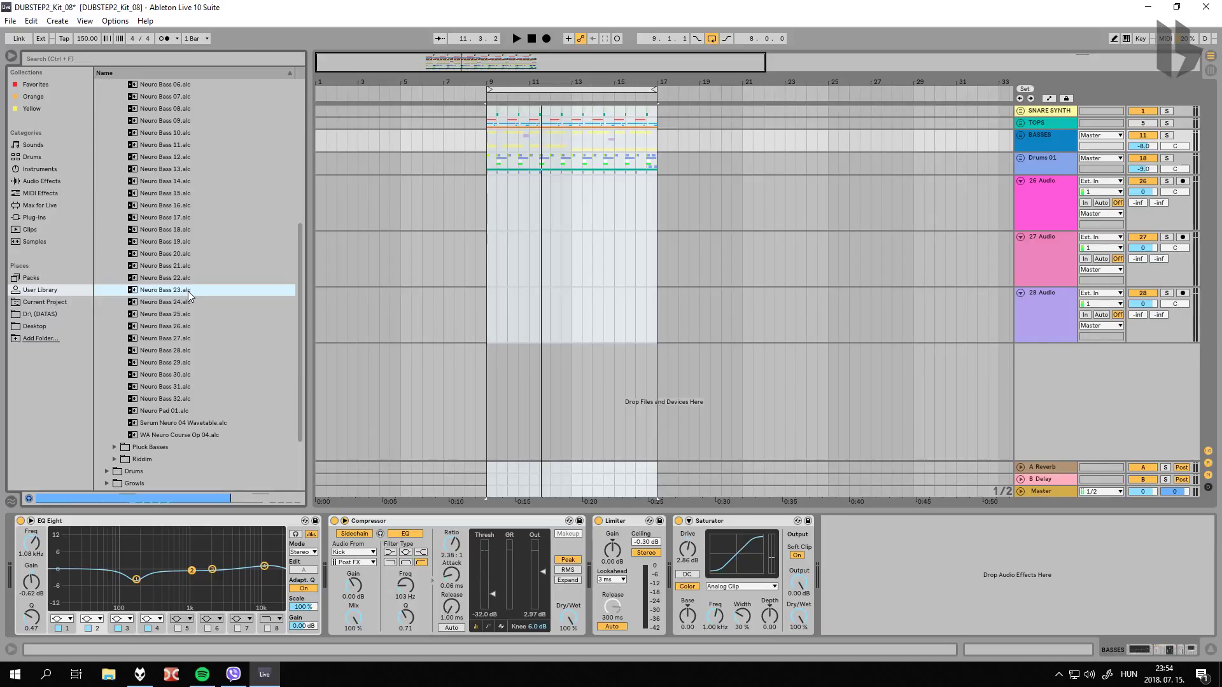
{"action": "double_click", "coordinate": [189, 293]}
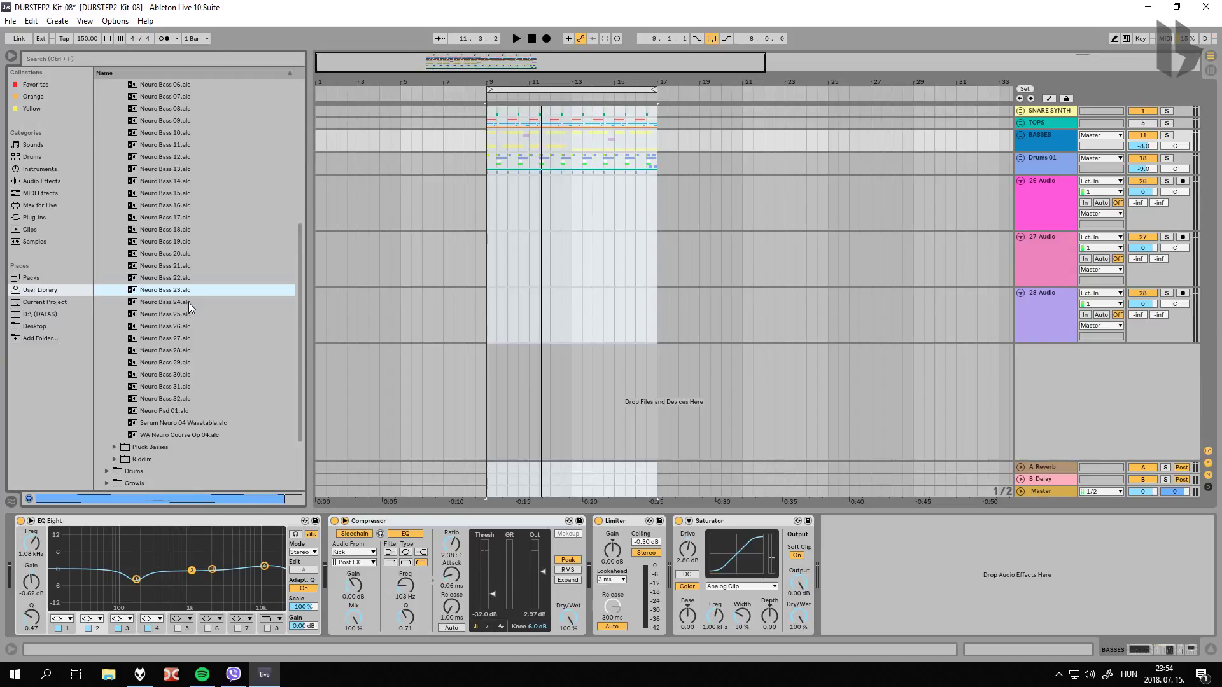
{"action": "left_click", "coordinate": [185, 304]}
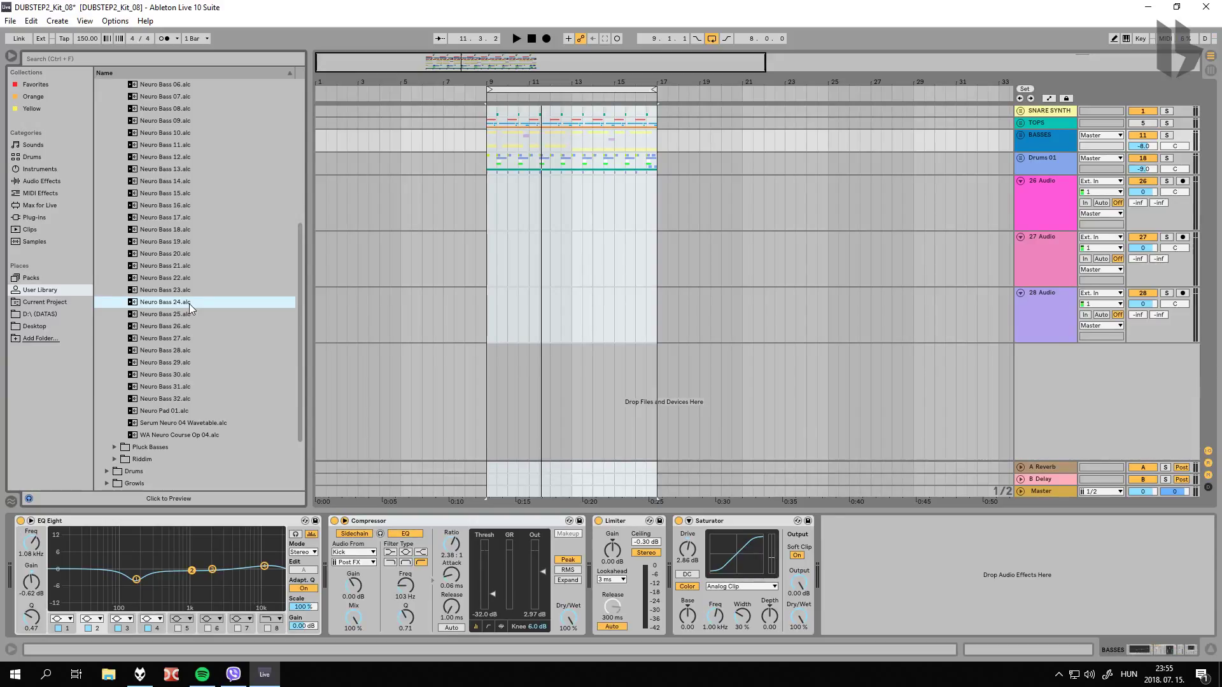
{"action": "double_click", "coordinate": [189, 303]}
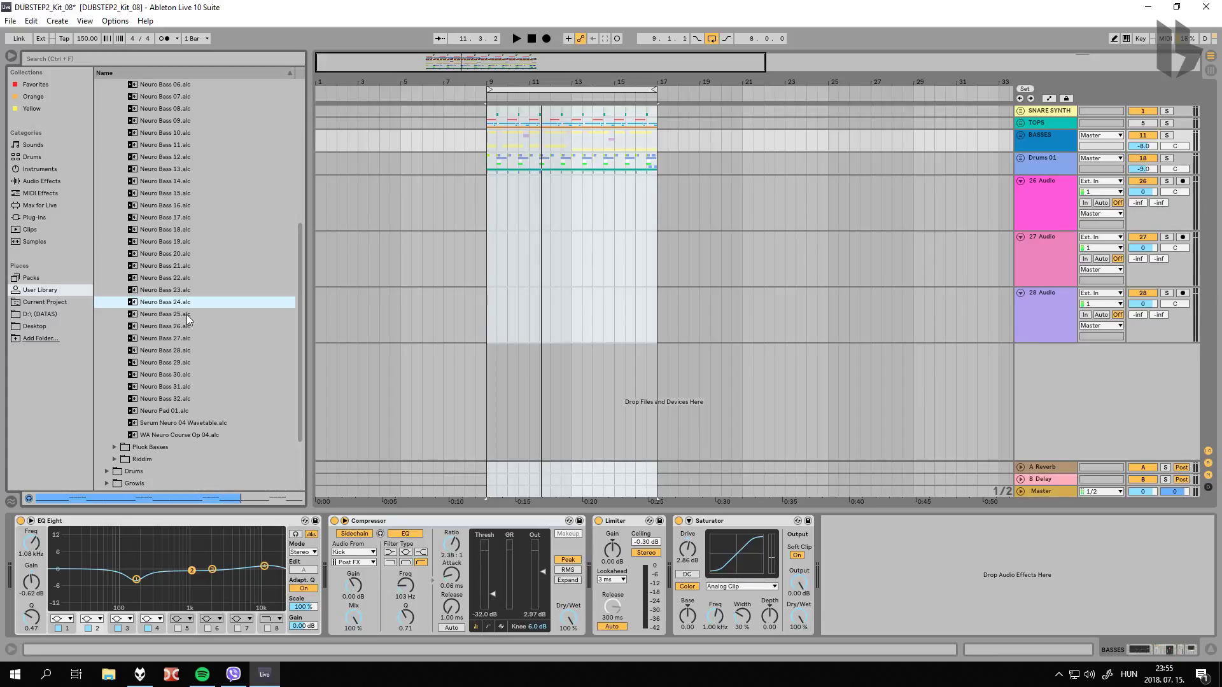
{"action": "left_click", "coordinate": [185, 314]}
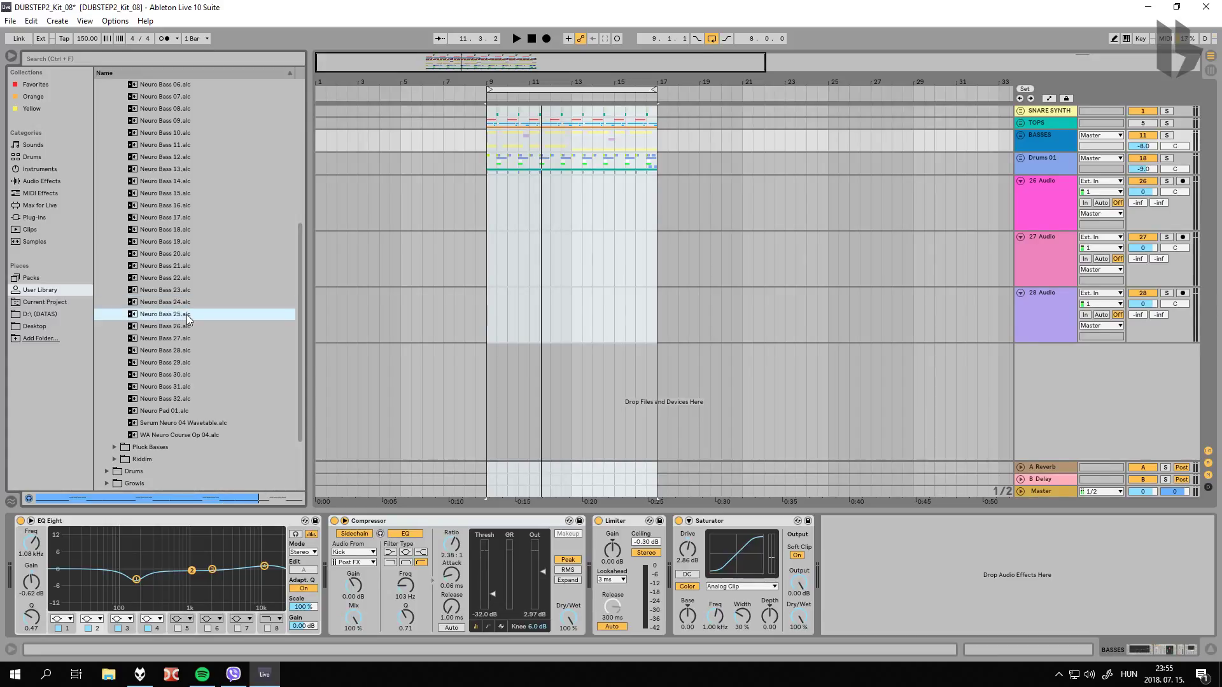
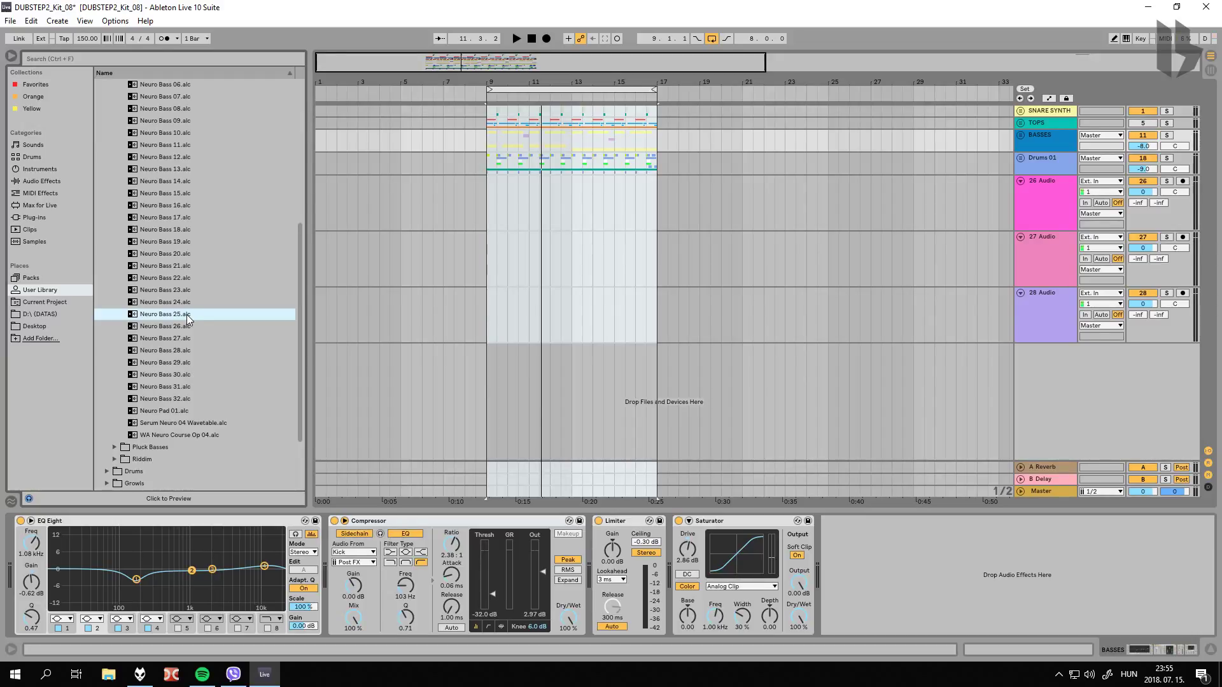
{"action": "double_click", "coordinate": [165, 315]}
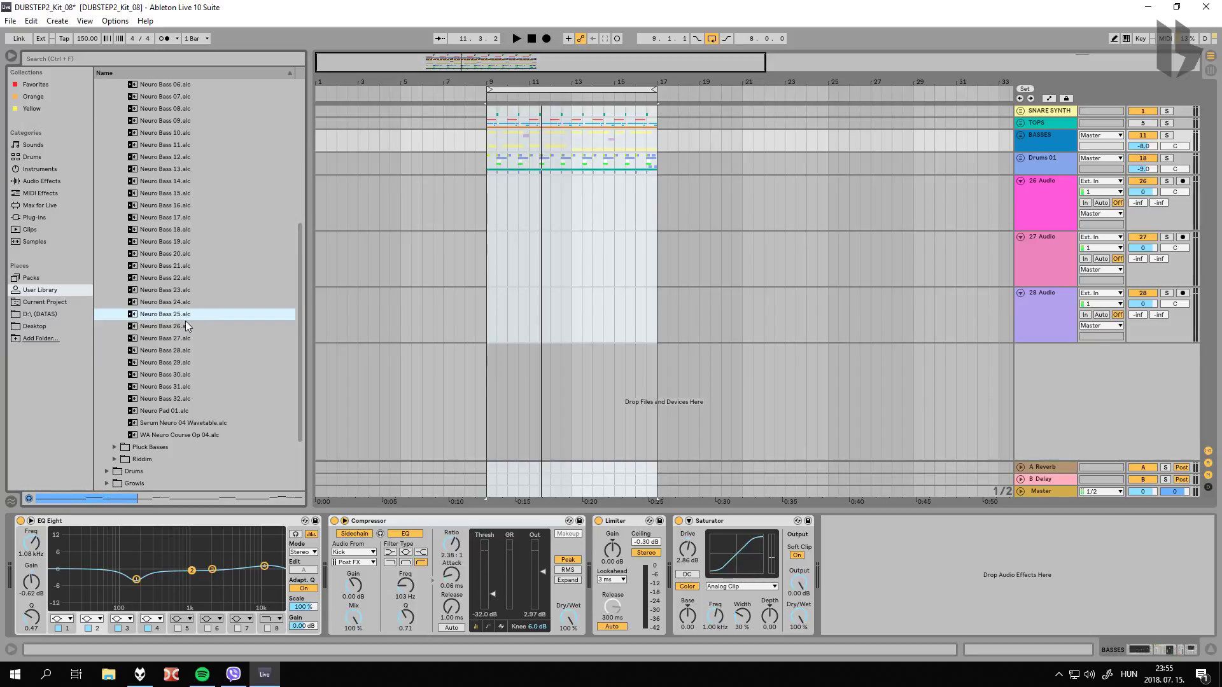
Step: Preview the presets Neuro Bass 26.alc through Neuro Bass 30.alc one after another
{"action": "left_click", "coordinate": [204, 325]}
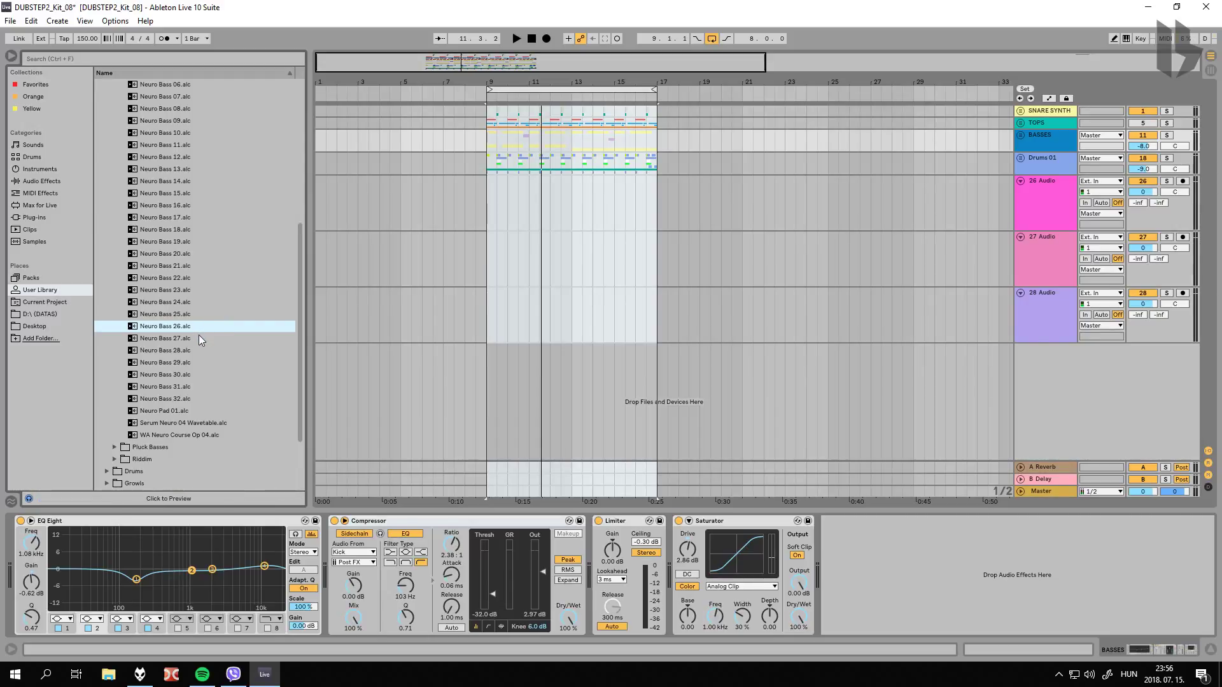
{"action": "double_click", "coordinate": [199, 327]}
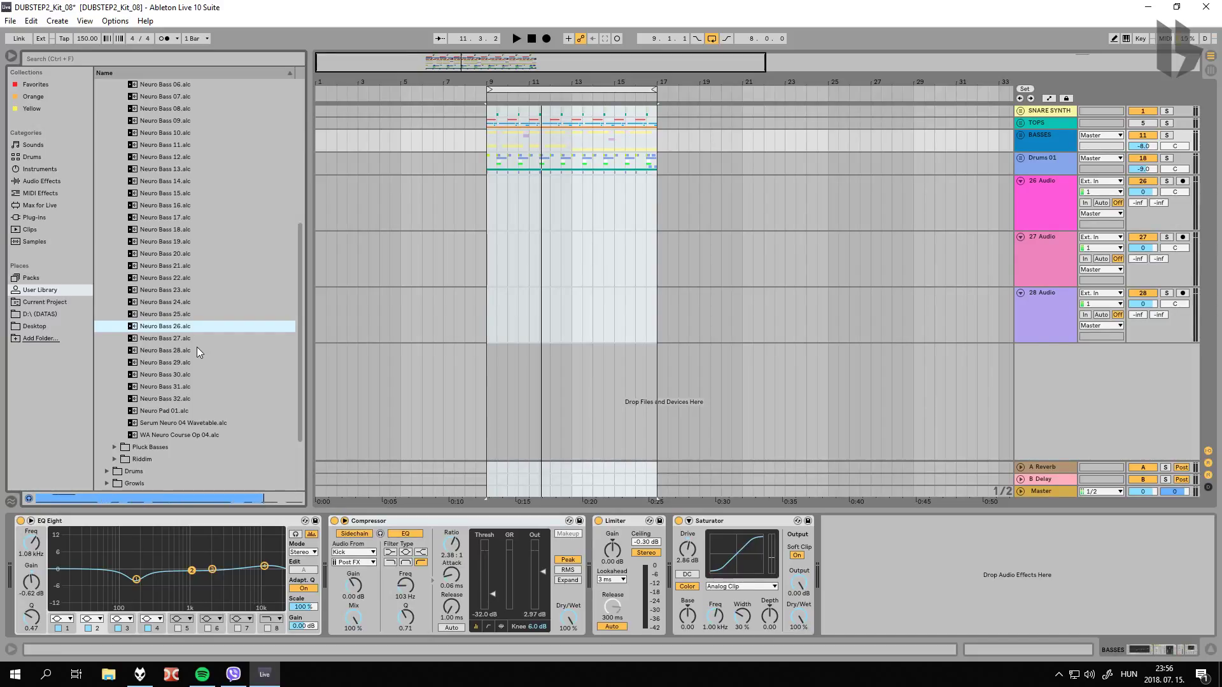
{"action": "left_click", "coordinate": [203, 339]}
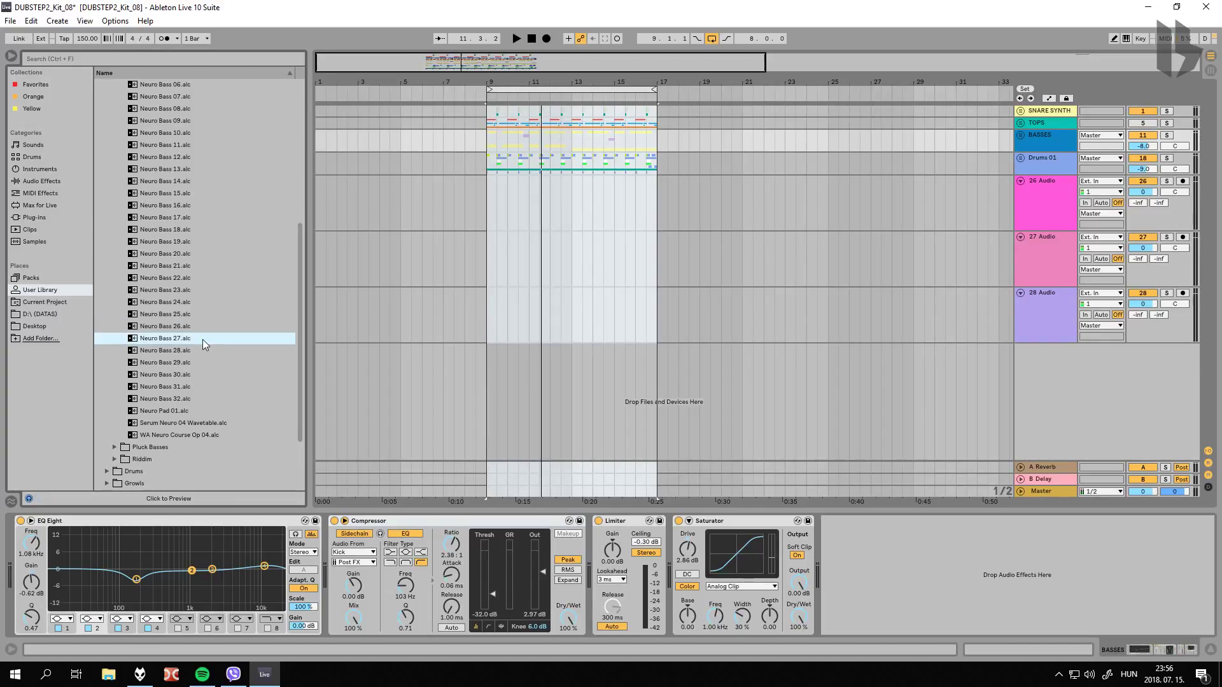
{"action": "double_click", "coordinate": [202, 339]}
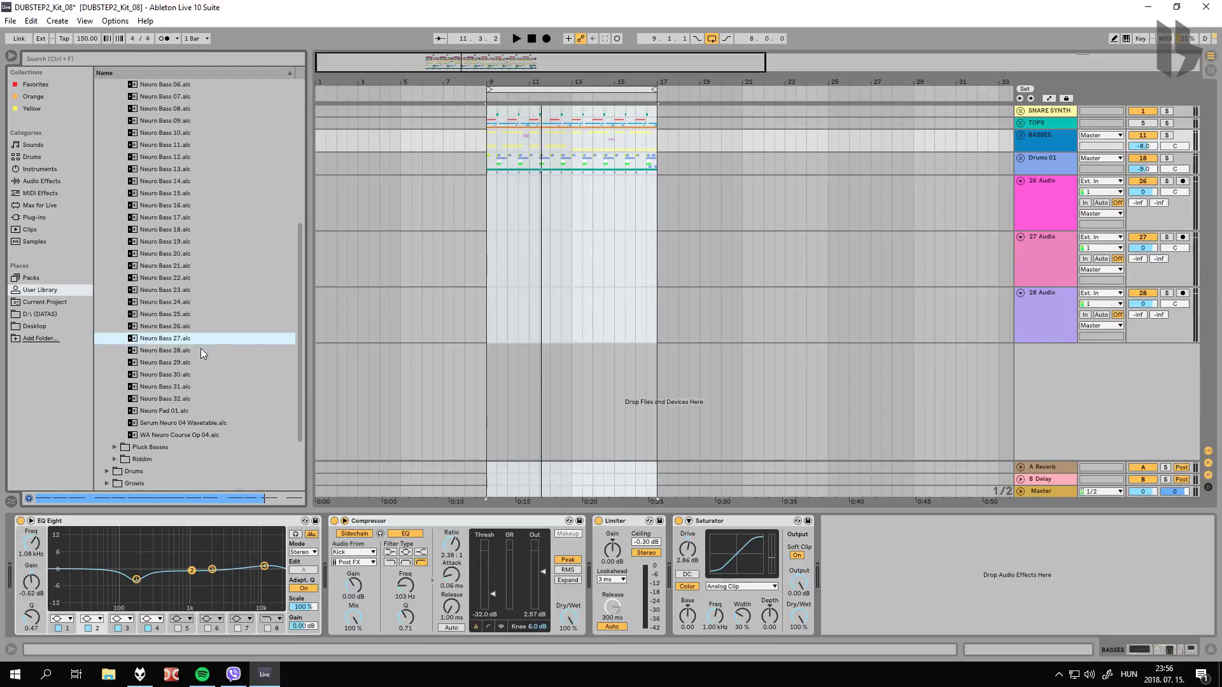
{"action": "left_click", "coordinate": [201, 349]}
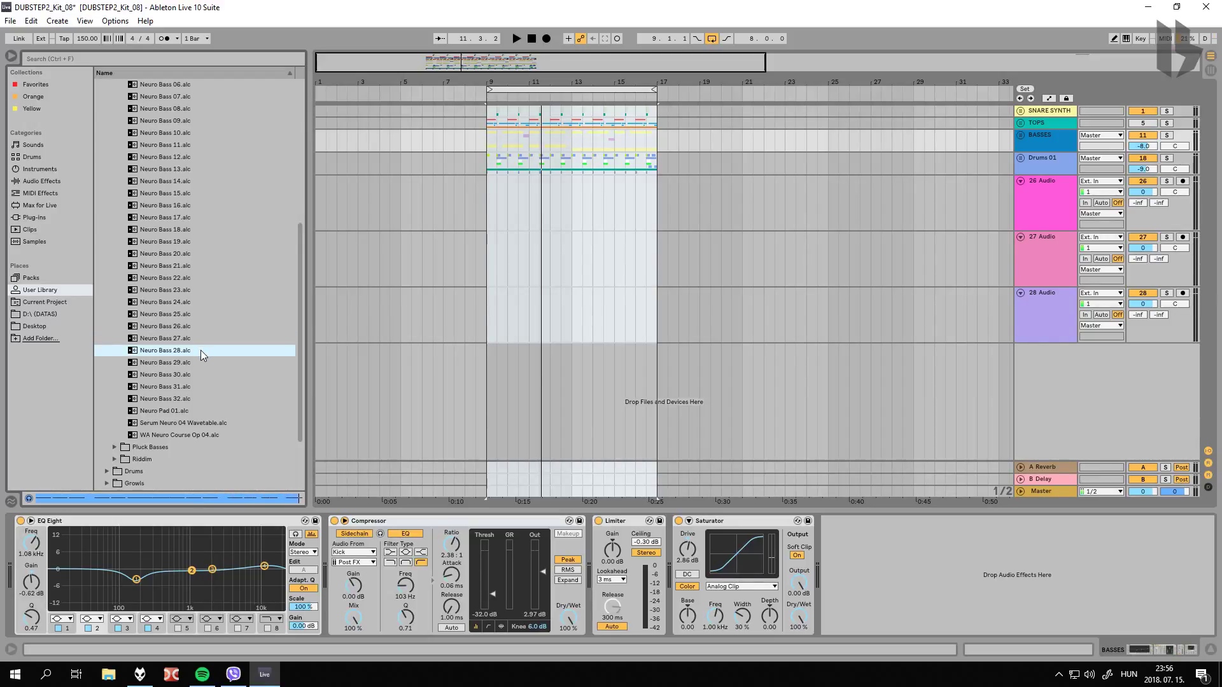
{"action": "left_click", "coordinate": [200, 352]}
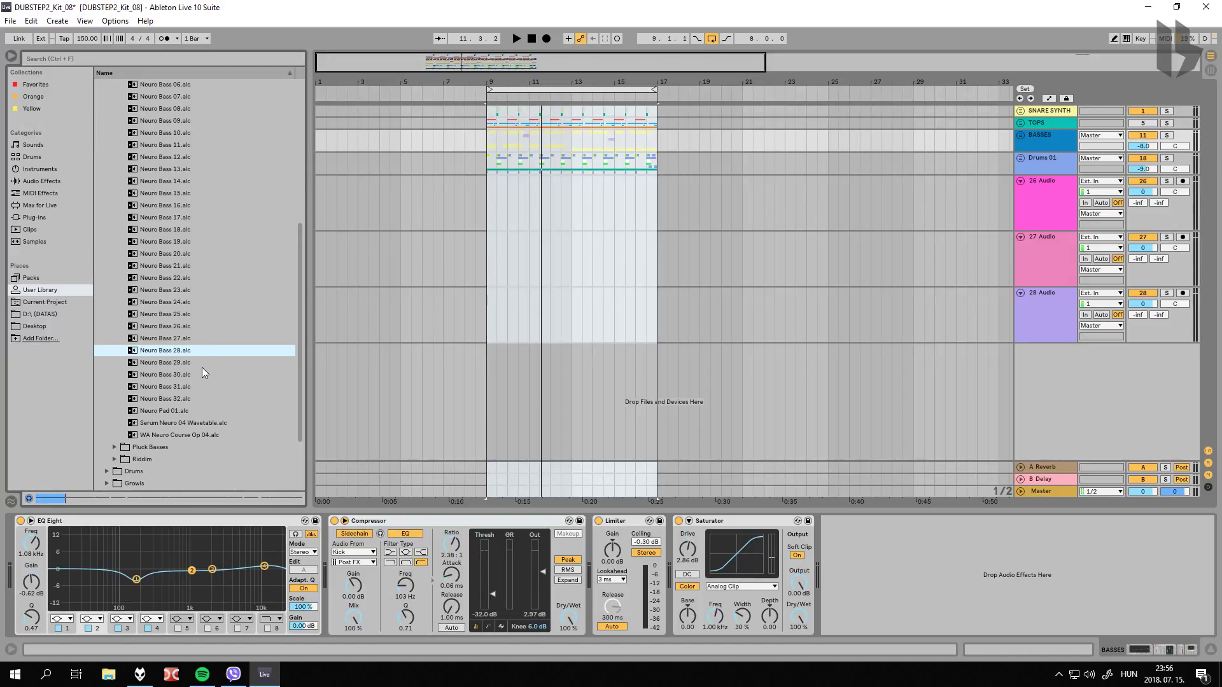
{"action": "left_click", "coordinate": [201, 360]}
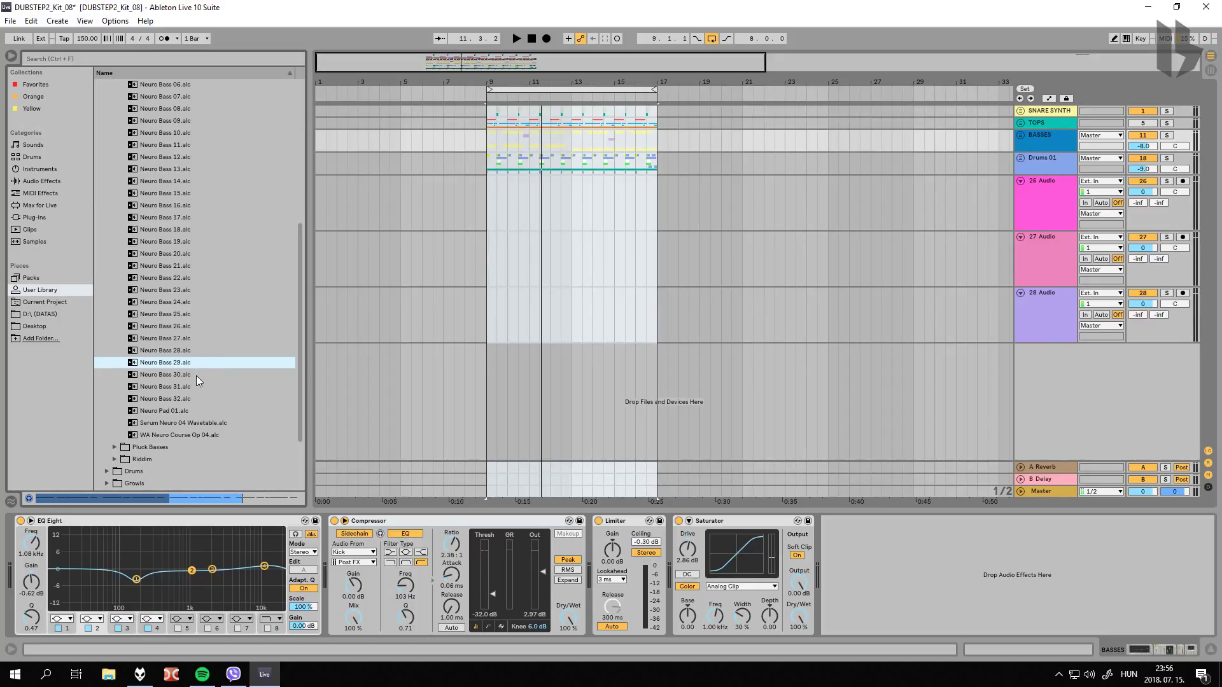
{"action": "left_click", "coordinate": [197, 374]}
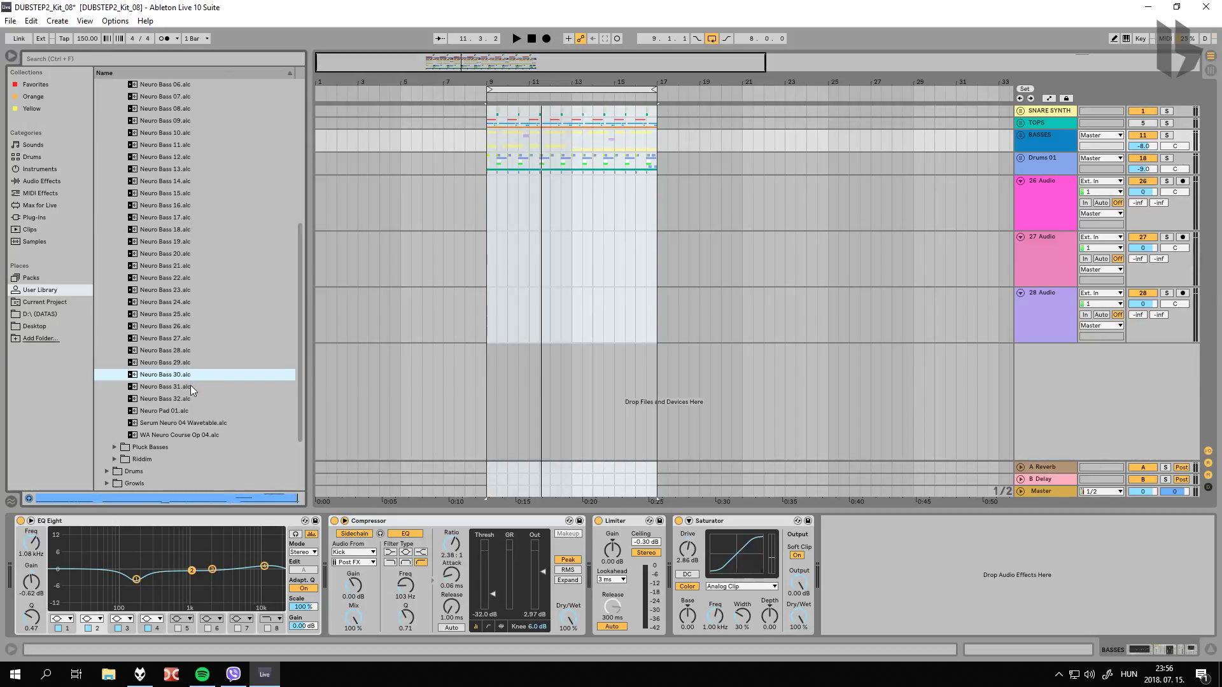
Step: Preview Neuro Bass 31.alc, Neuro Bass 32.alc, Neuro Pad 01.alc, Serum Neuro 04 Wavetable.alc and WA Neuro Course Op 04.alc in order
{"action": "left_click", "coordinate": [191, 387]}
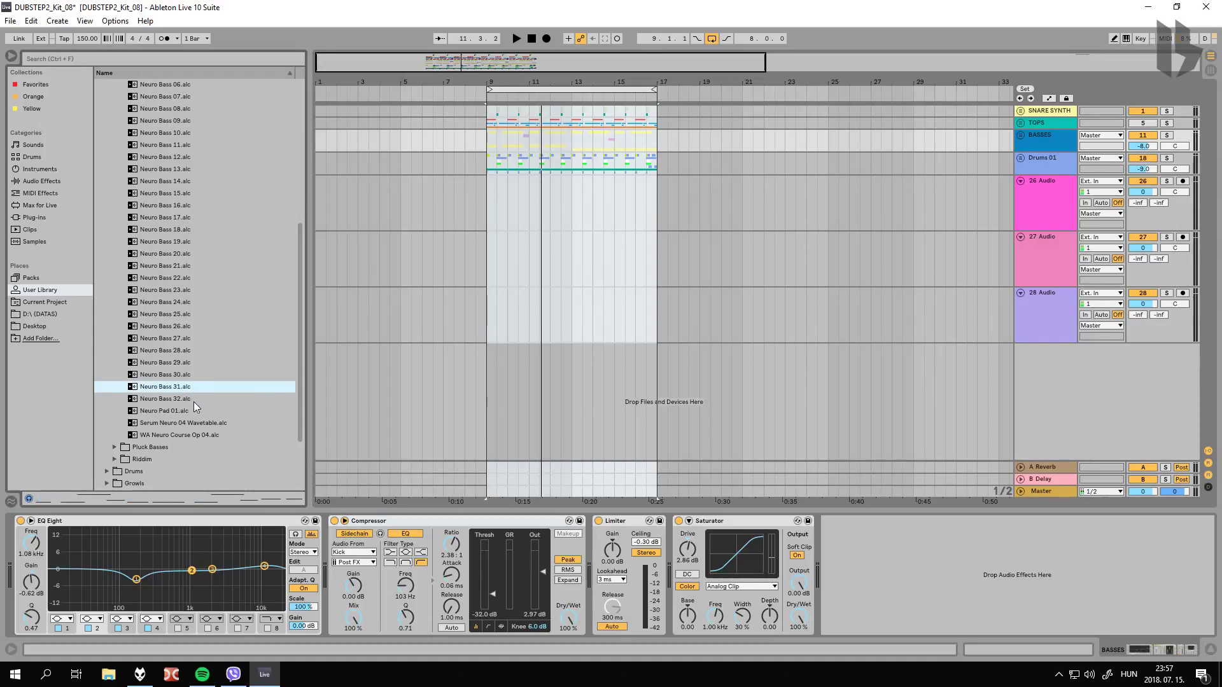
{"action": "left_click", "coordinate": [194, 401]}
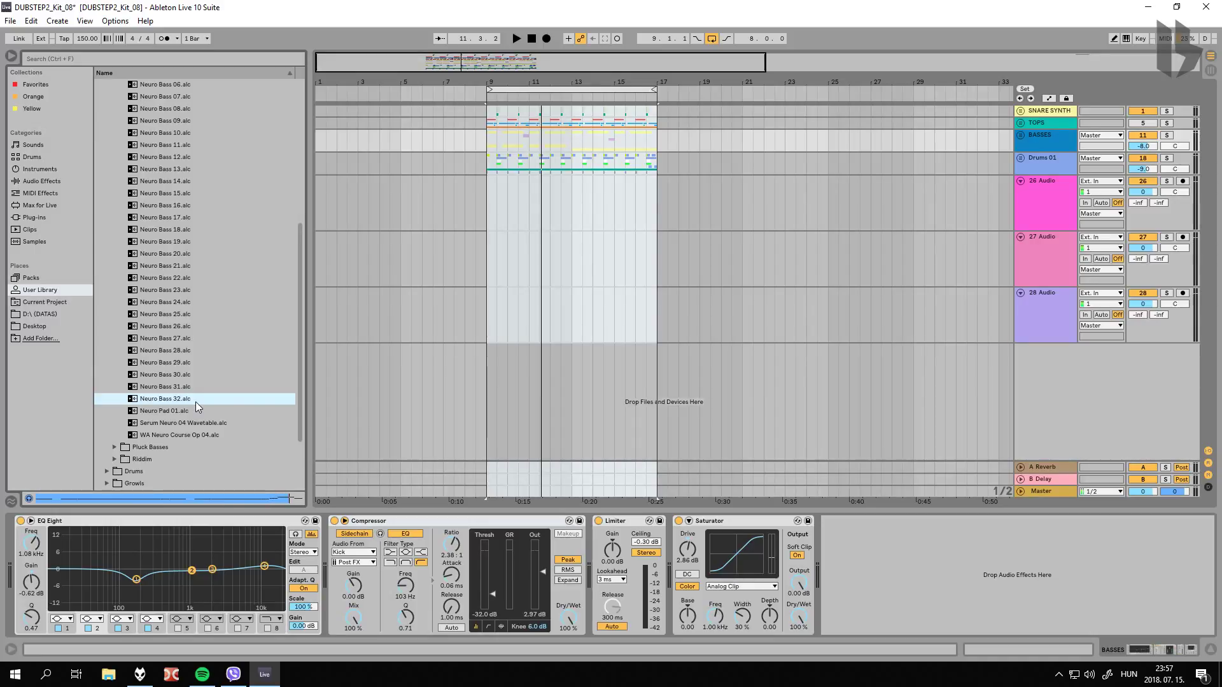
{"action": "left_click", "coordinate": [187, 411]}
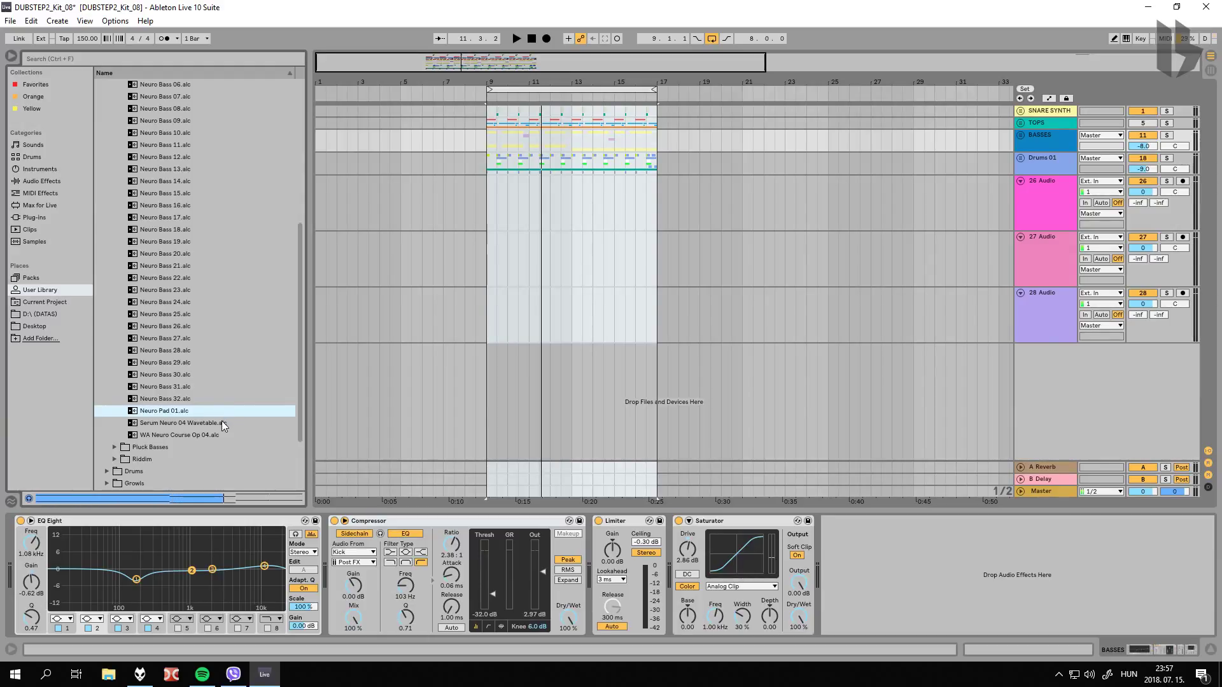
{"action": "left_click", "coordinate": [219, 422]}
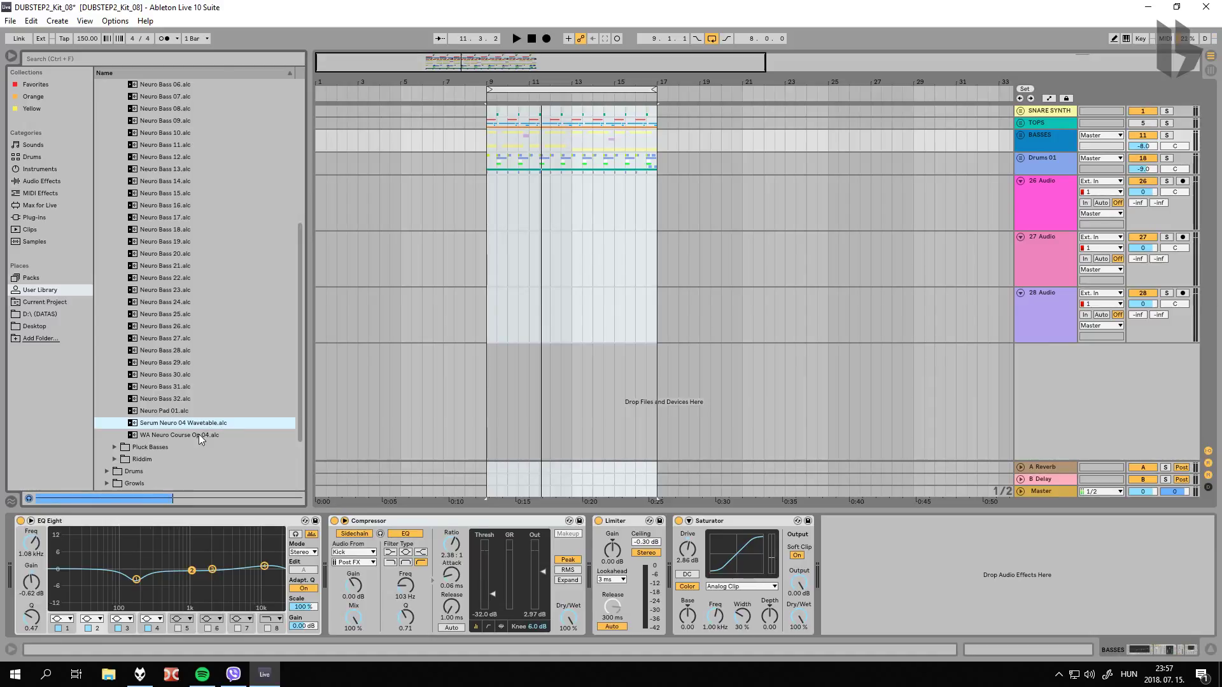
{"action": "left_click", "coordinate": [212, 435]}
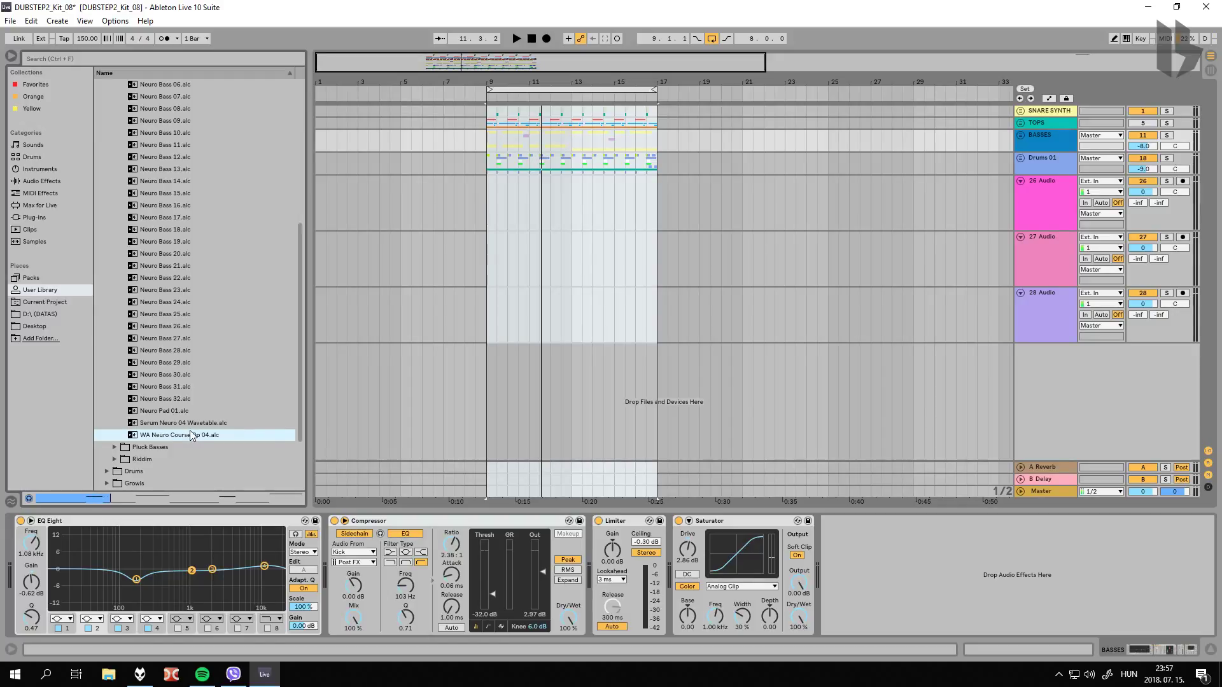
Step: Place WA Neuro Course Op 04.alc on a new track at bar 17 and set the project tempo to 175 BPM
{"action": "left_click_drag", "start_coordinate": [136, 439], "coordinate": [657, 388]}
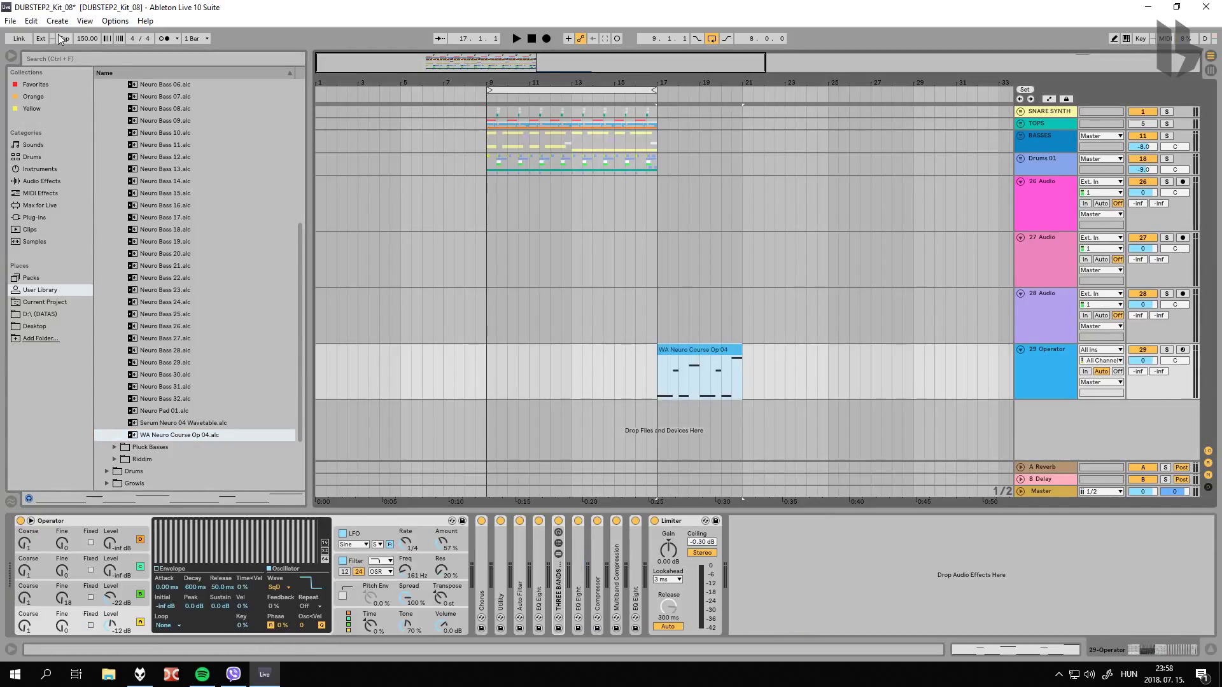
{"action": "left_click", "coordinate": [87, 38]}
{"action": "left_click_drag", "start_coordinate": [87, 39], "coordinate": [87, 21]}
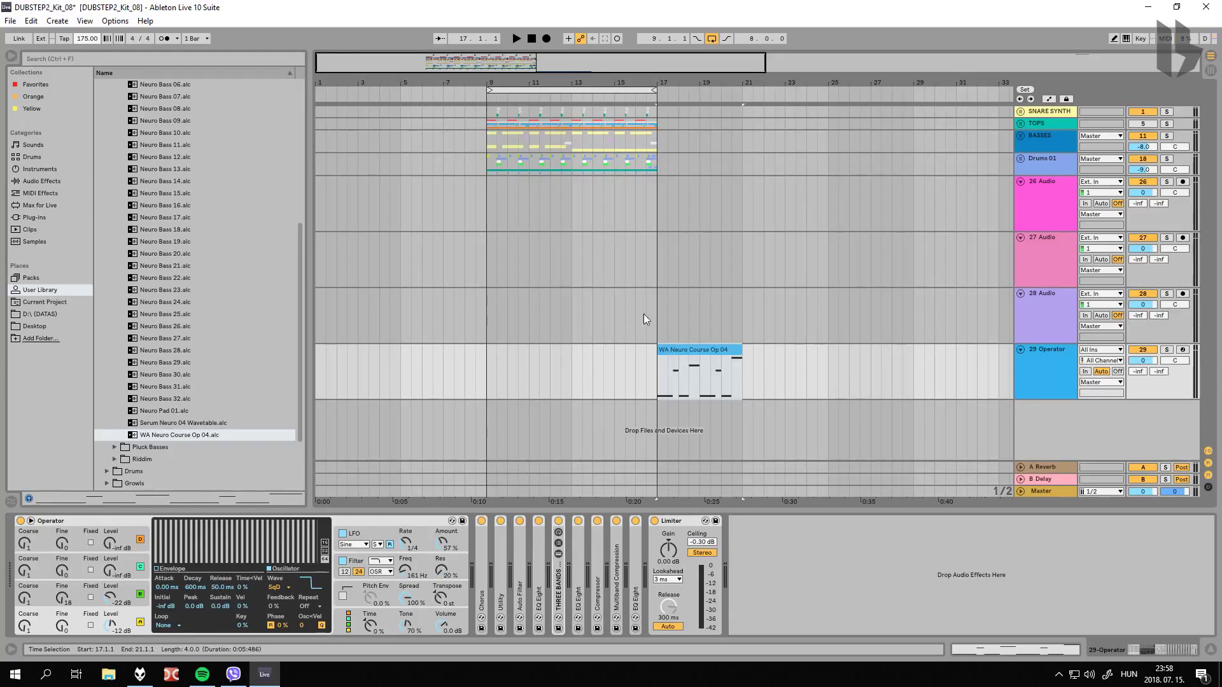
Step: Set the loop range to the WA Neuro Course Op 04 clip and play it
{"action": "left_click", "coordinate": [718, 350]}
{"action": "key", "text": "space"}
{"action": "key", "text": "ctrl+l"}
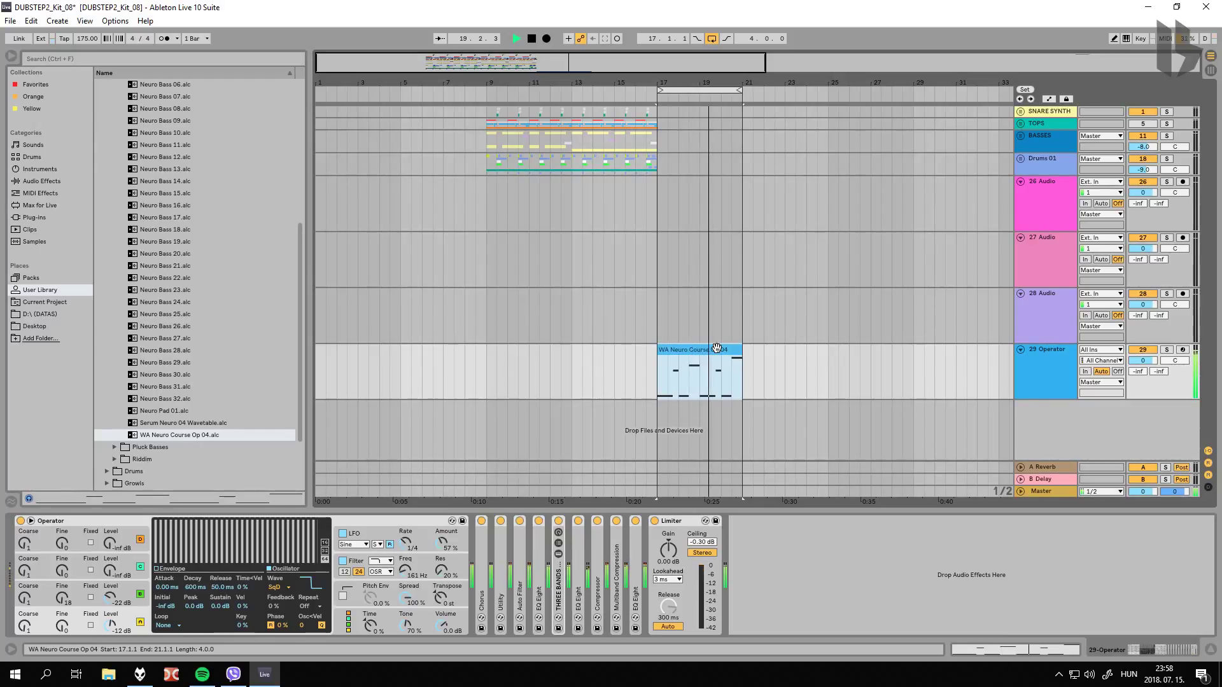
Step: Open DNB_02 > WAVE_LOOPS > DRUM_LOOPS in the Orange collection and preview DNS_172_Drums_23_Full.wav
{"action": "left_click", "coordinate": [33, 96]}
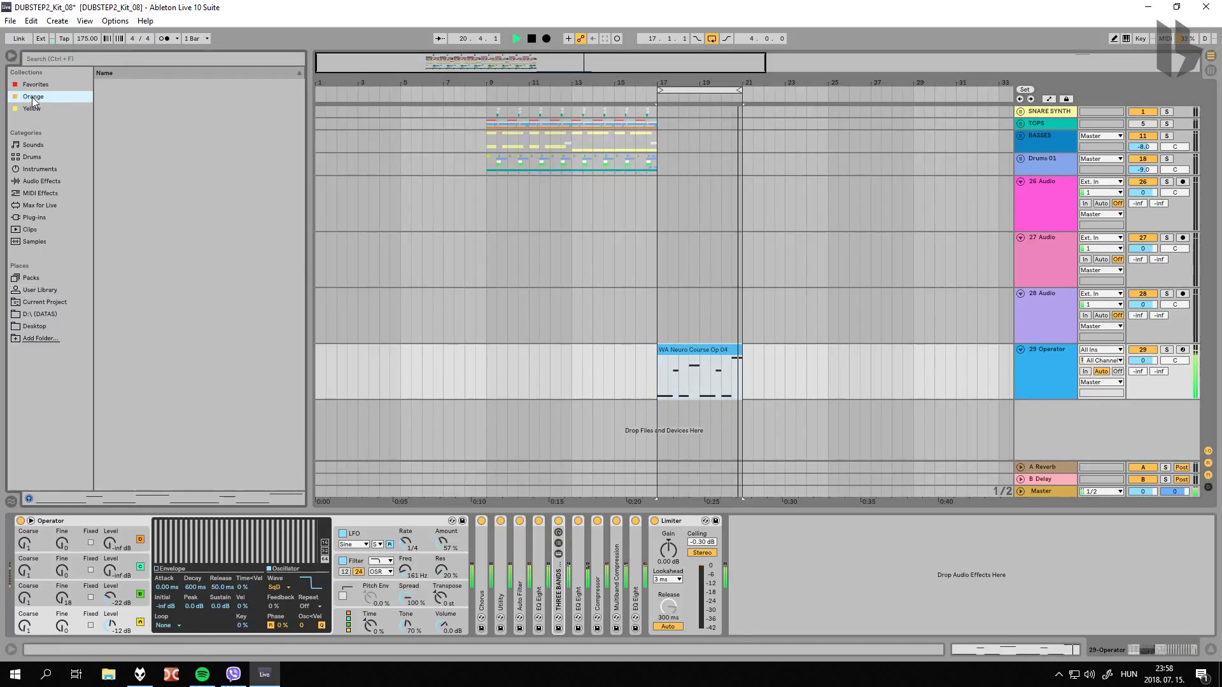
{"action": "left_click", "coordinate": [99, 121]}
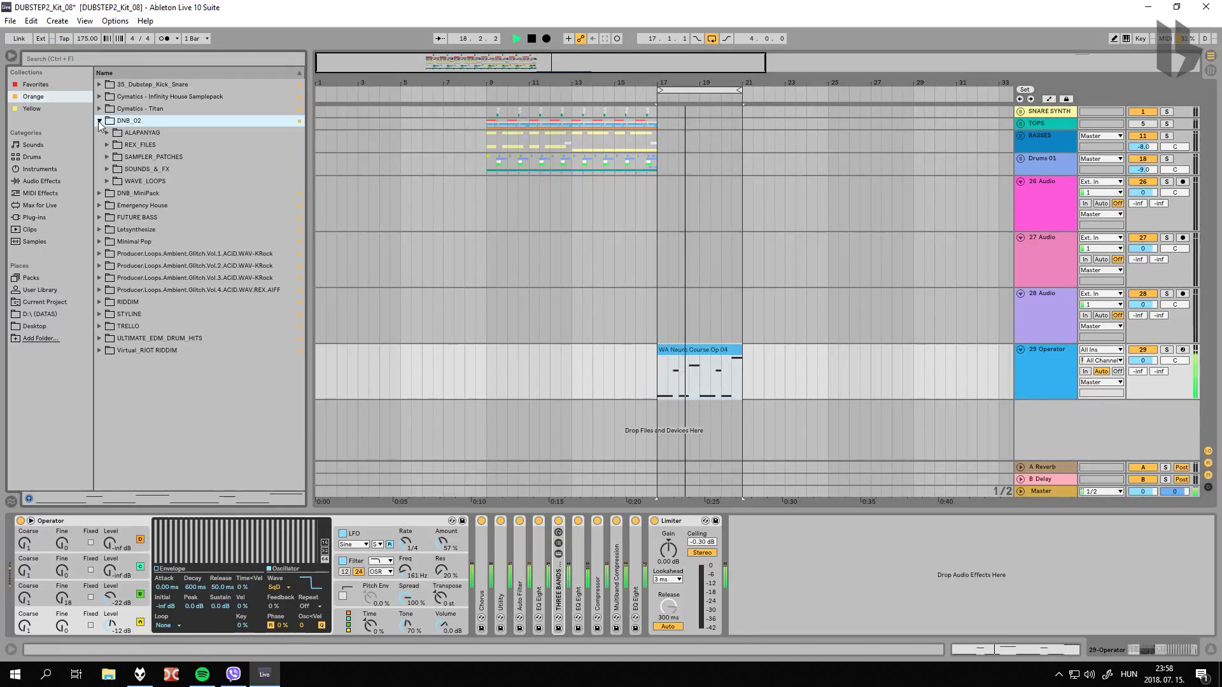
{"action": "left_click", "coordinate": [106, 169]}
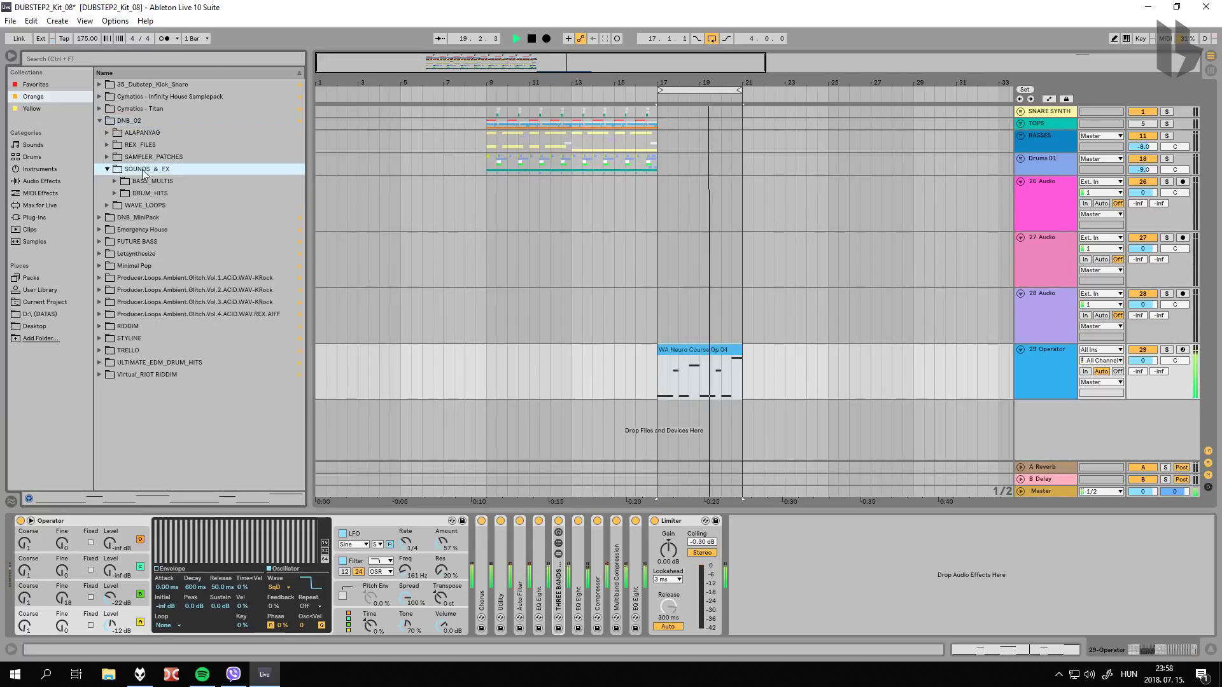
{"action": "left_click", "coordinate": [116, 204]}
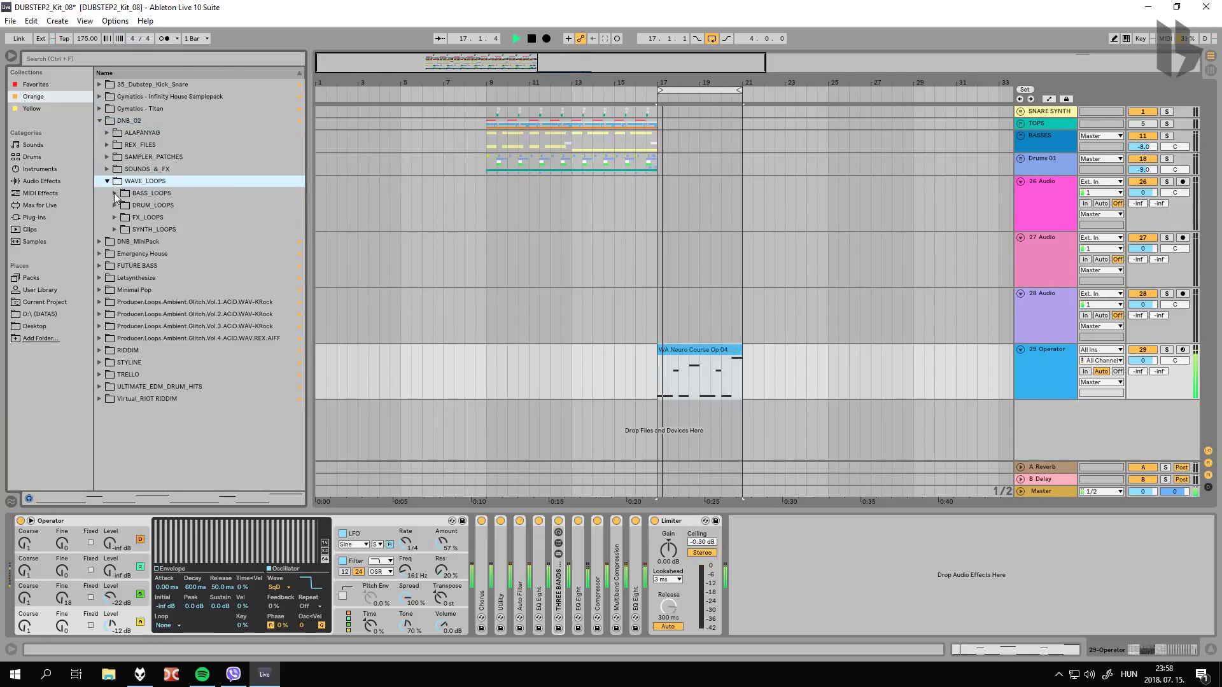
{"action": "left_click", "coordinate": [116, 205]}
{"action": "left_click", "coordinate": [196, 194]}
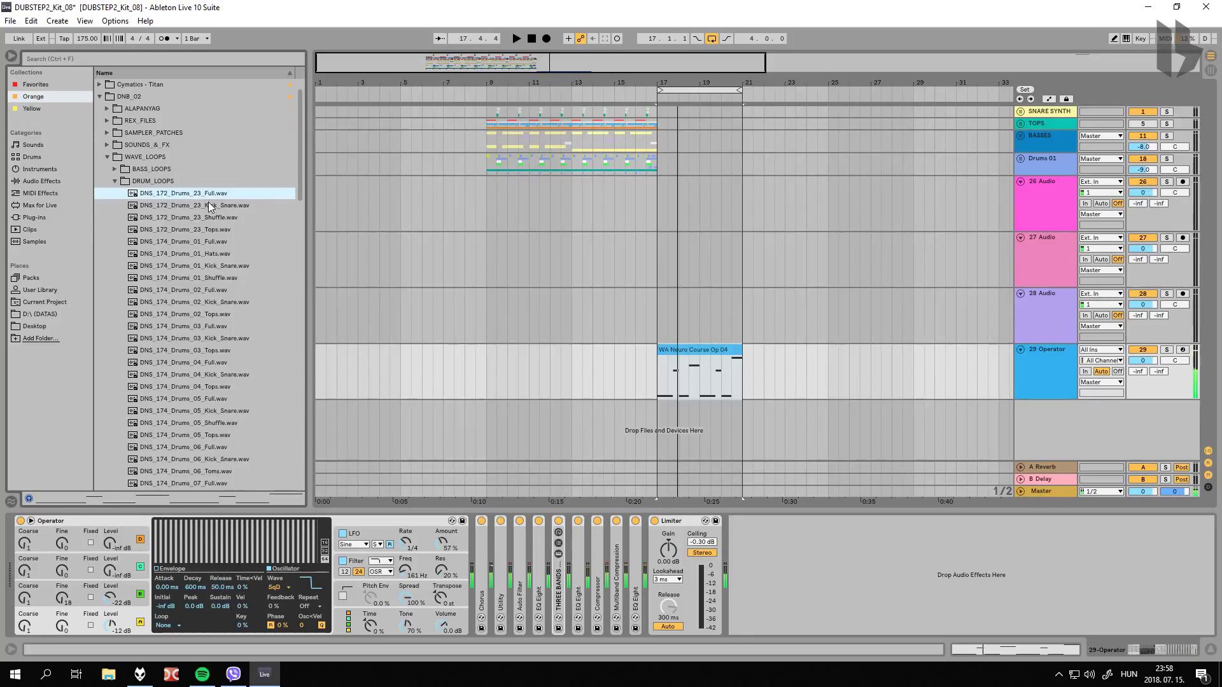
Step: Keep the drum loops sorted by ascending name and audition them down to DNS_174_Drums_04_Full.wav
{"action": "left_click", "coordinate": [169, 73]}
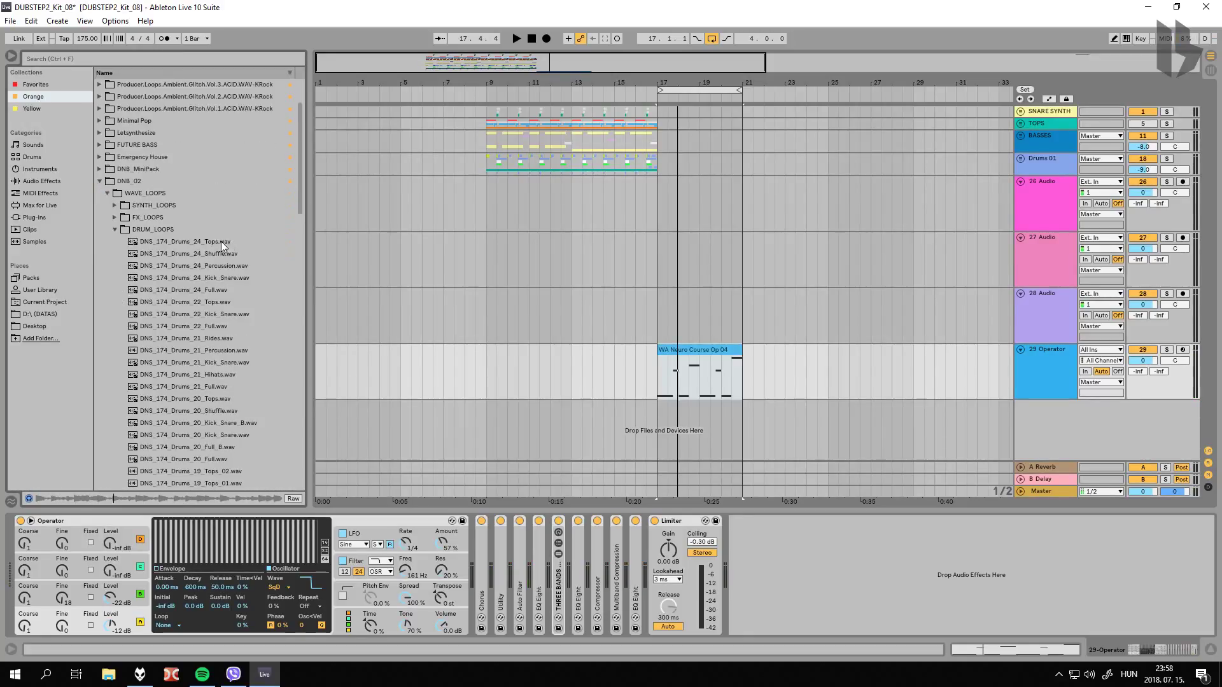
{"action": "left_click", "coordinate": [189, 74]}
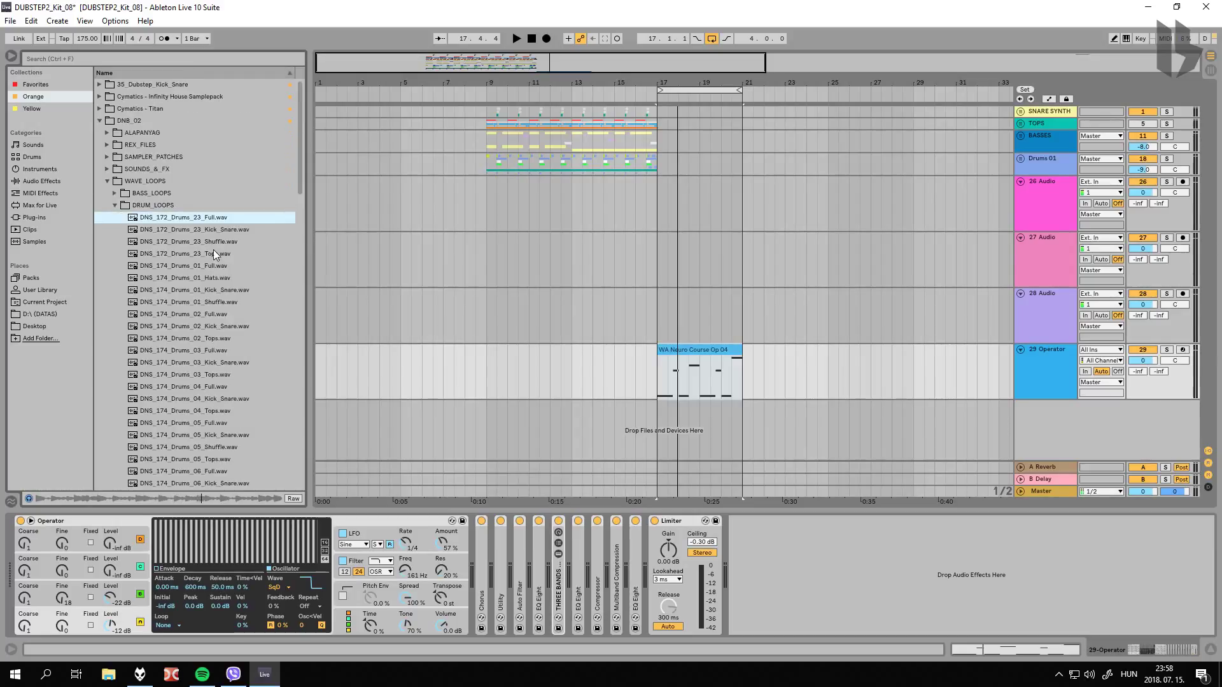
{"action": "key", "text": "Down"}
{"action": "key", "text": "Down"}
{"action": "key", "text": "Down"}
{"action": "key", "text": "Down"}
{"action": "key", "text": "Down"}
{"action": "key", "text": "Down"}
{"action": "key", "text": "Down"}
{"action": "key", "text": "Down"}
{"action": "key", "text": "Down"}
{"action": "key", "text": "Down"}
{"action": "key", "text": "Down"}
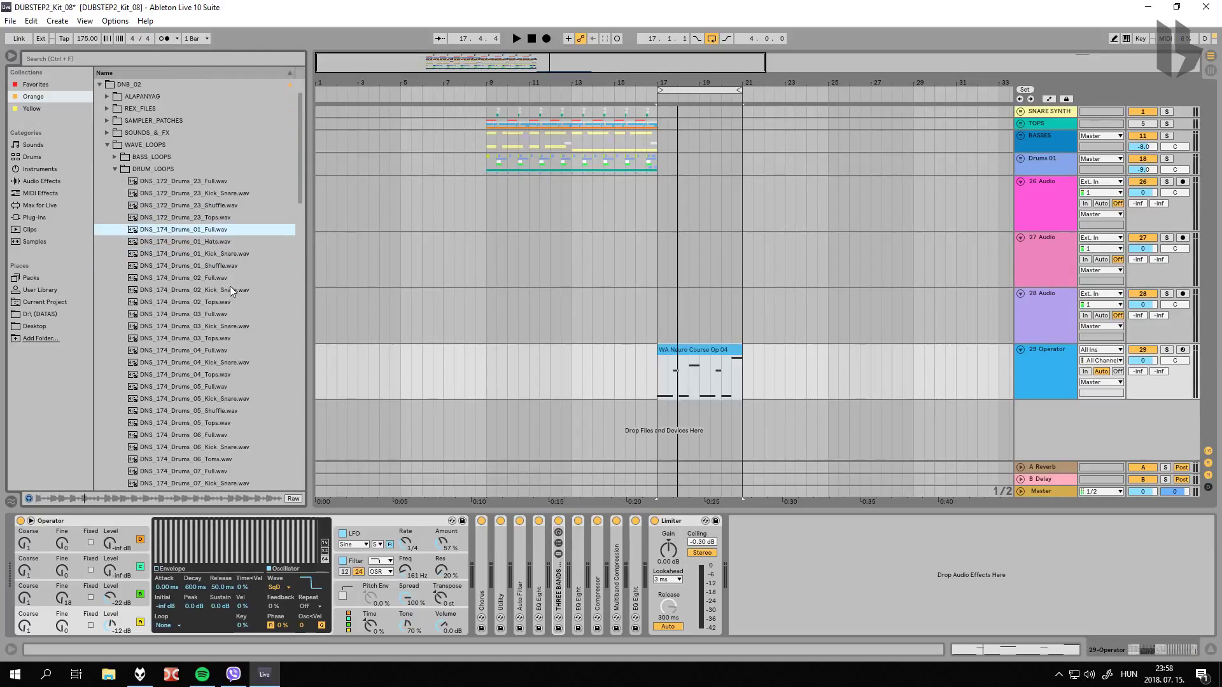
{"action": "left_click", "coordinate": [223, 303]}
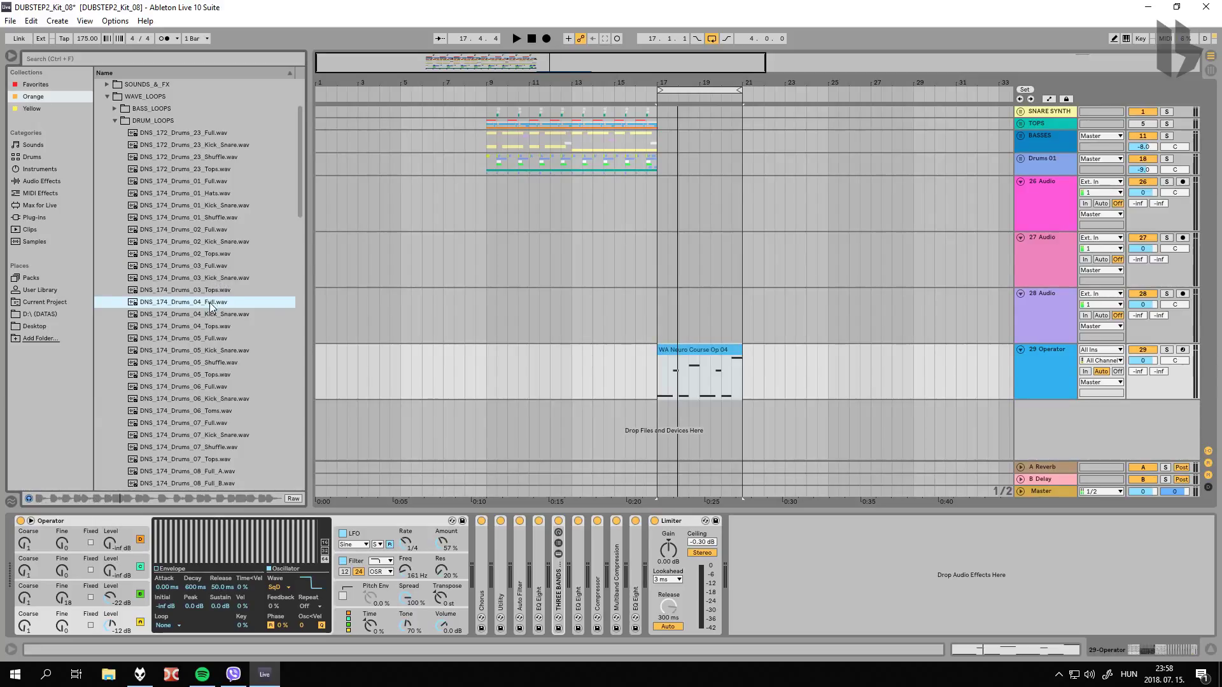
Step: Place DNS_174_Drums_04_Full.wav on a new track beneath the bass clip, play both, and lower the 29 Operator track volume to -3.2 dB
{"action": "left_click_drag", "start_coordinate": [214, 305], "coordinate": [705, 407]}
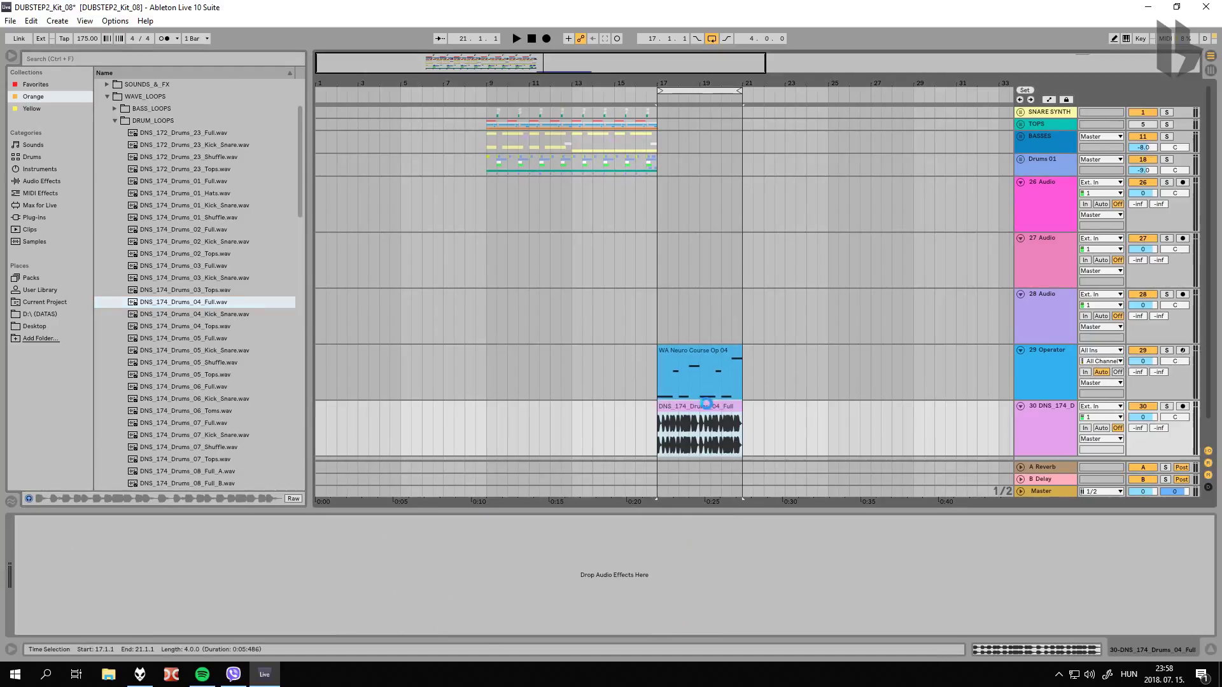
{"action": "key", "text": "space"}
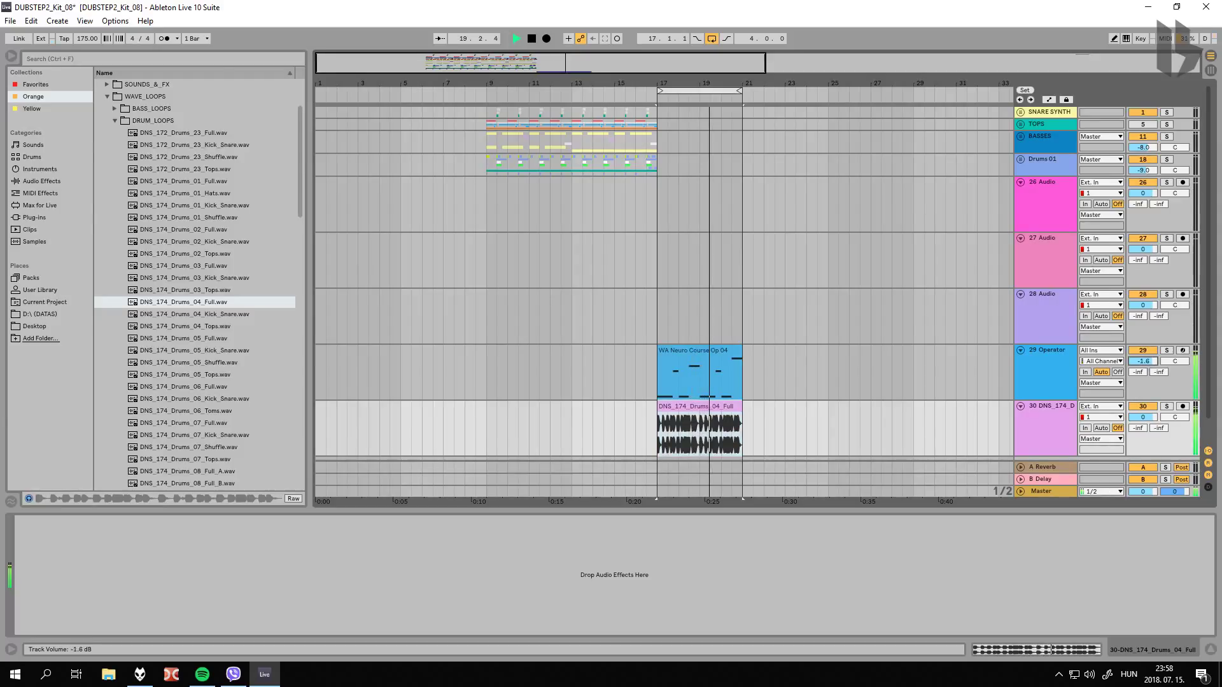
{"action": "left_click", "coordinate": [1056, 346]}
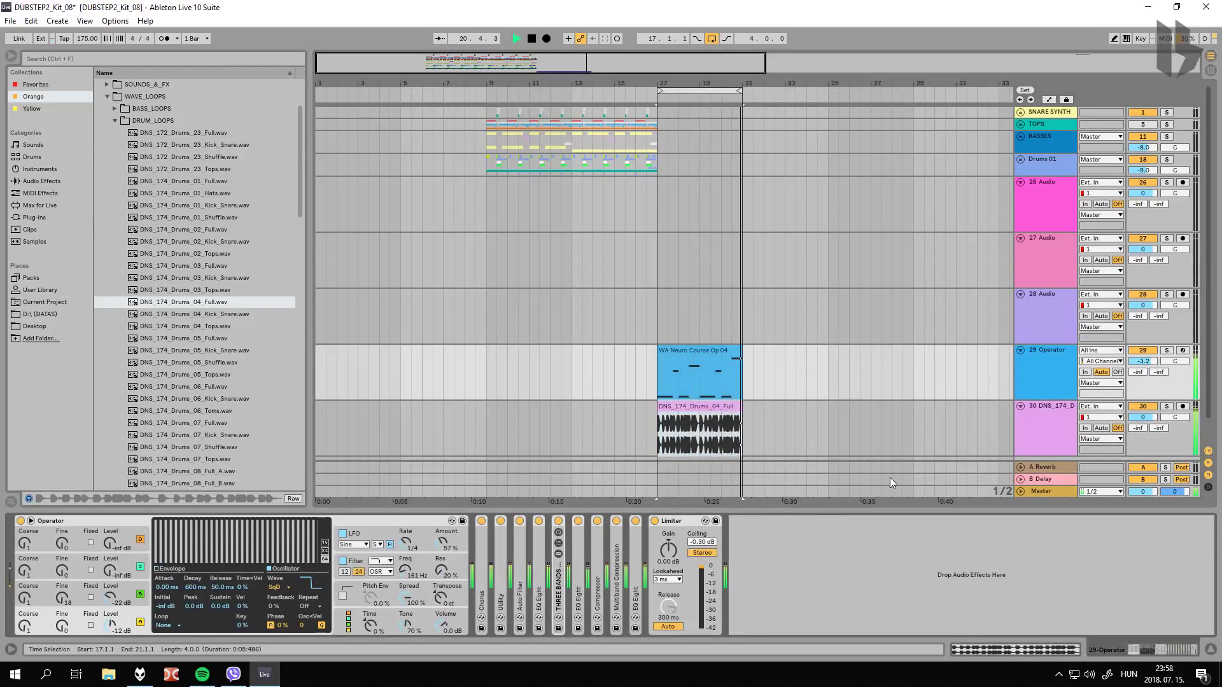
{"action": "double_click", "coordinate": [641, 573]}
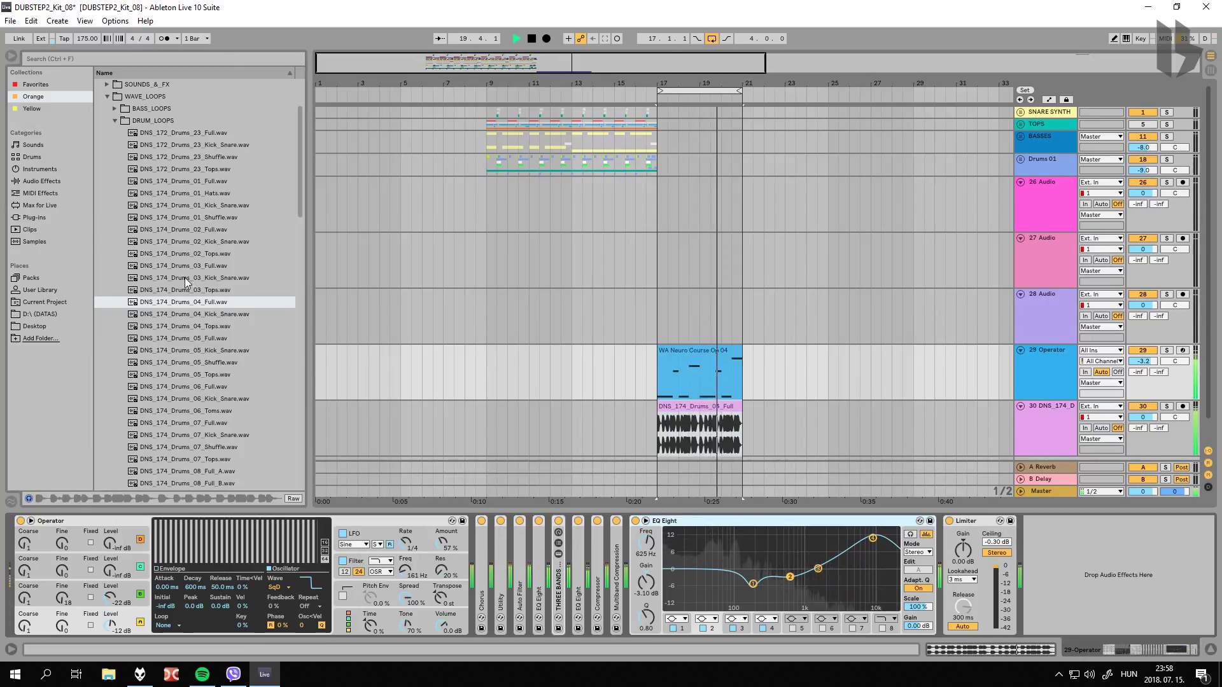
Step: Replace the drum clip with DNS_174_Drums_03_Full.wav and lower the Operator track to -5.9 dB and the drum track to -3.9 dB
{"action": "left_click_drag", "start_coordinate": [197, 266], "coordinate": [739, 406]}
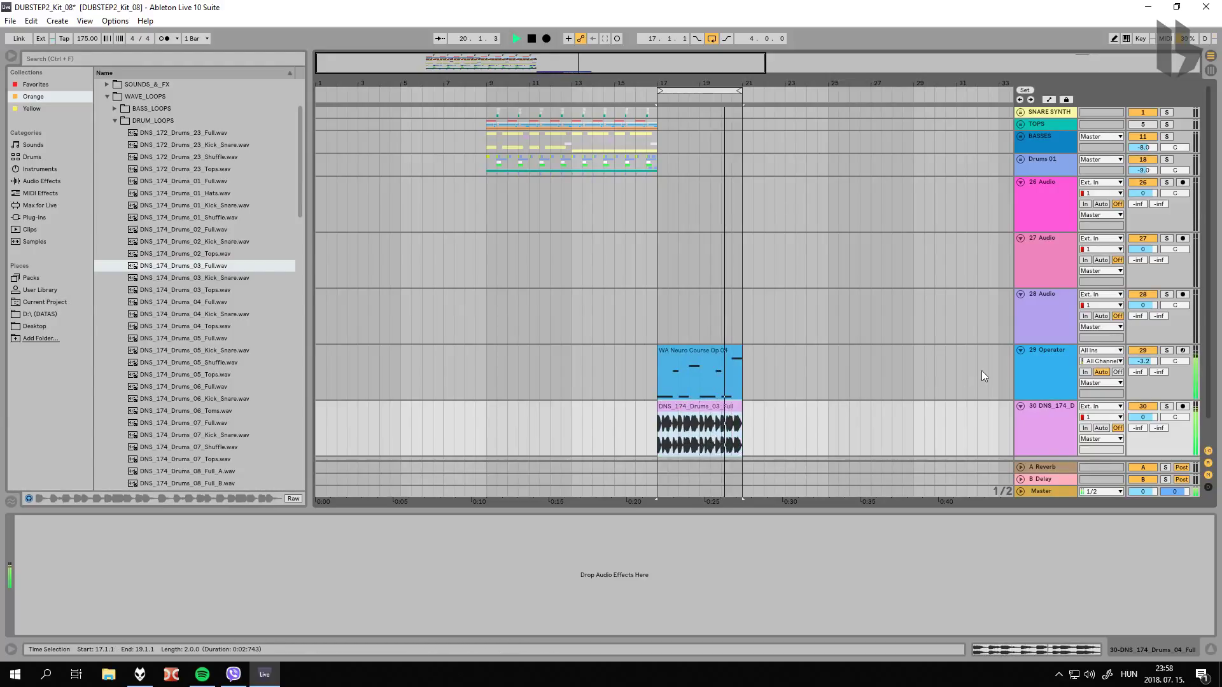
{"action": "left_click", "coordinate": [1053, 392]}
{"action": "left_click", "coordinate": [1050, 429], "text": "shift"}
{"action": "left_click_drag", "start_coordinate": [1143, 420], "coordinate": [1071, 485]}
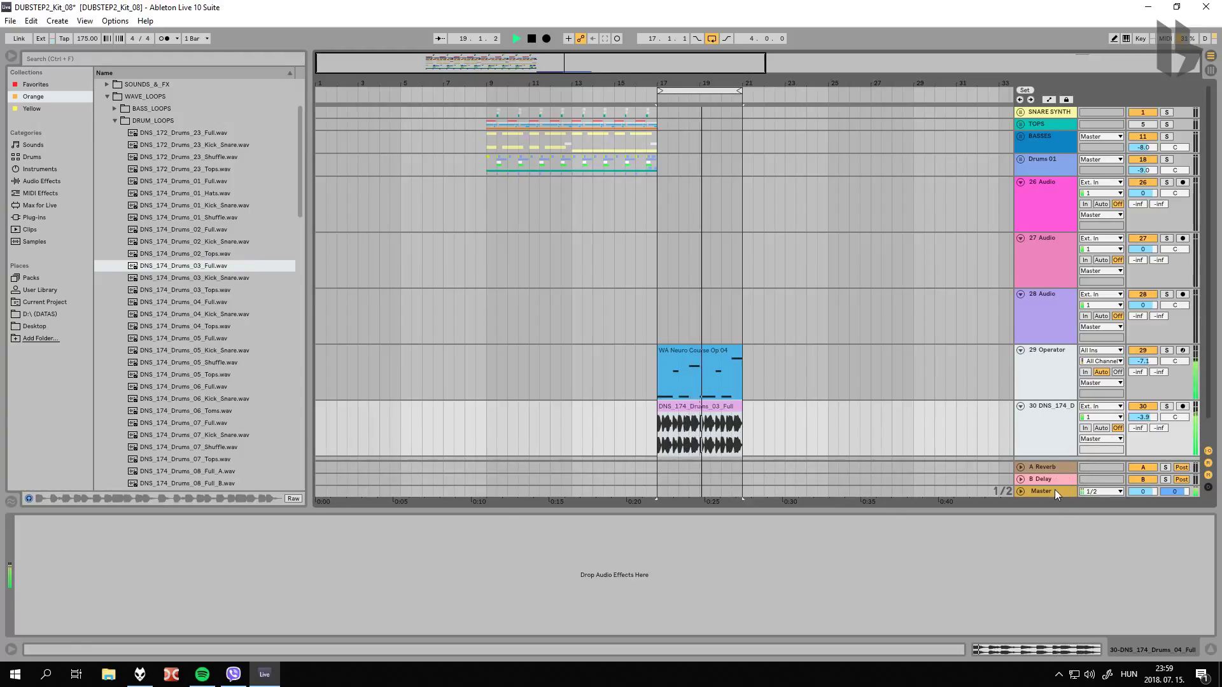
{"action": "left_click", "coordinate": [1046, 446]}
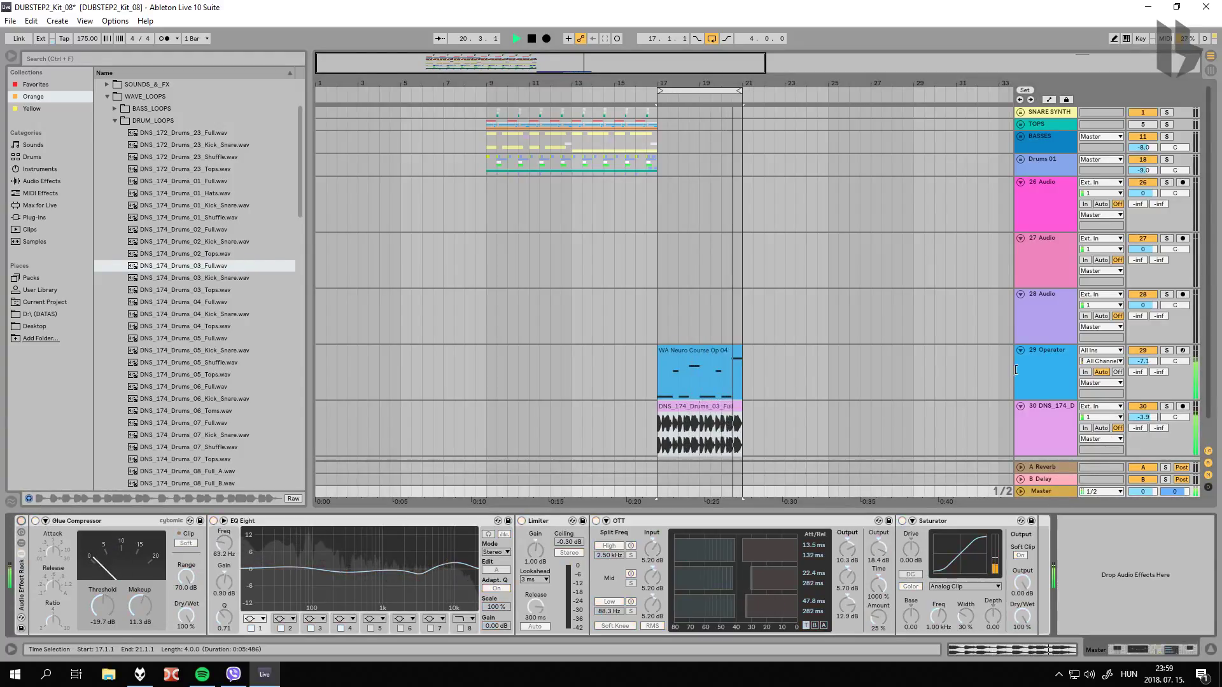
{"action": "left_click_drag", "start_coordinate": [1143, 361], "coordinate": [1143, 352]}
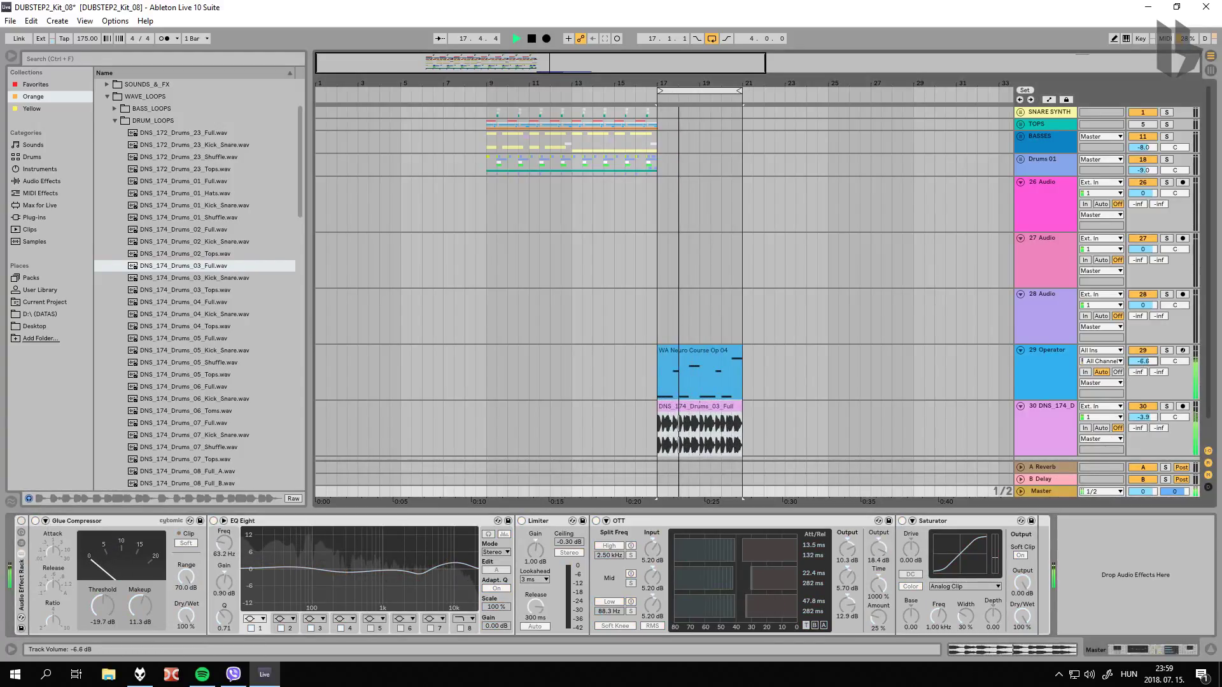
Step: Solo the 29 Operator track and play its bass clip from the start
{"action": "left_click", "coordinate": [1071, 353]}
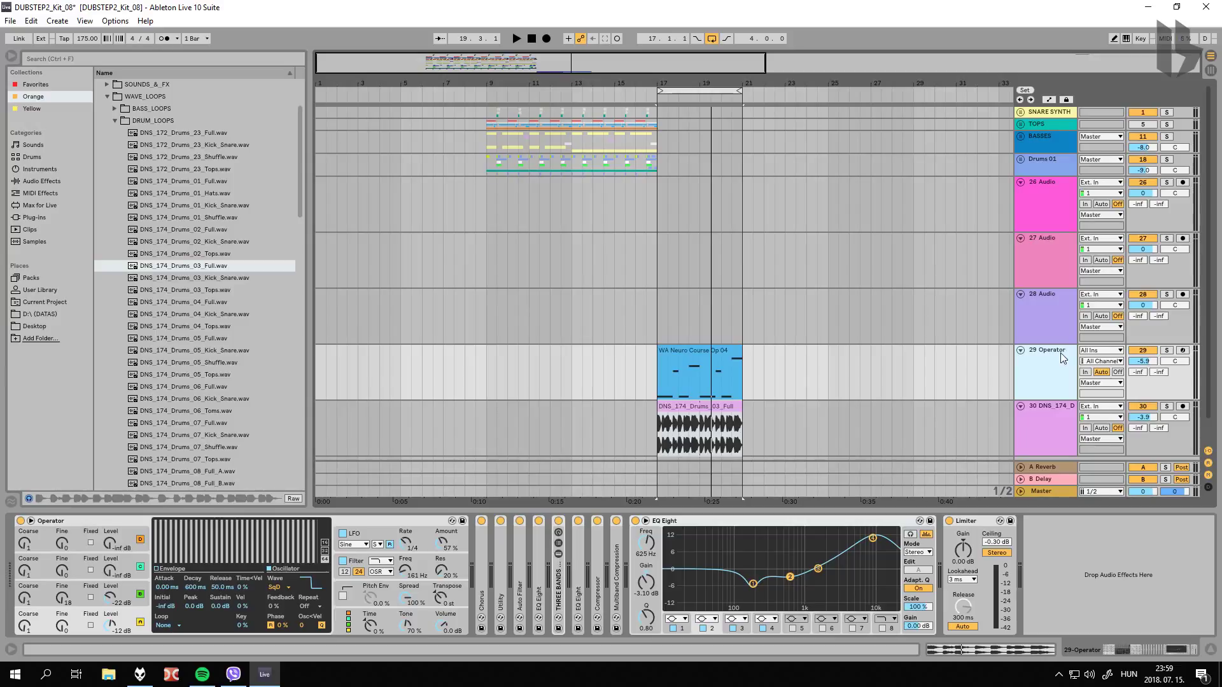
{"action": "left_click", "coordinate": [1167, 350]}
{"action": "left_click", "coordinate": [680, 356]}
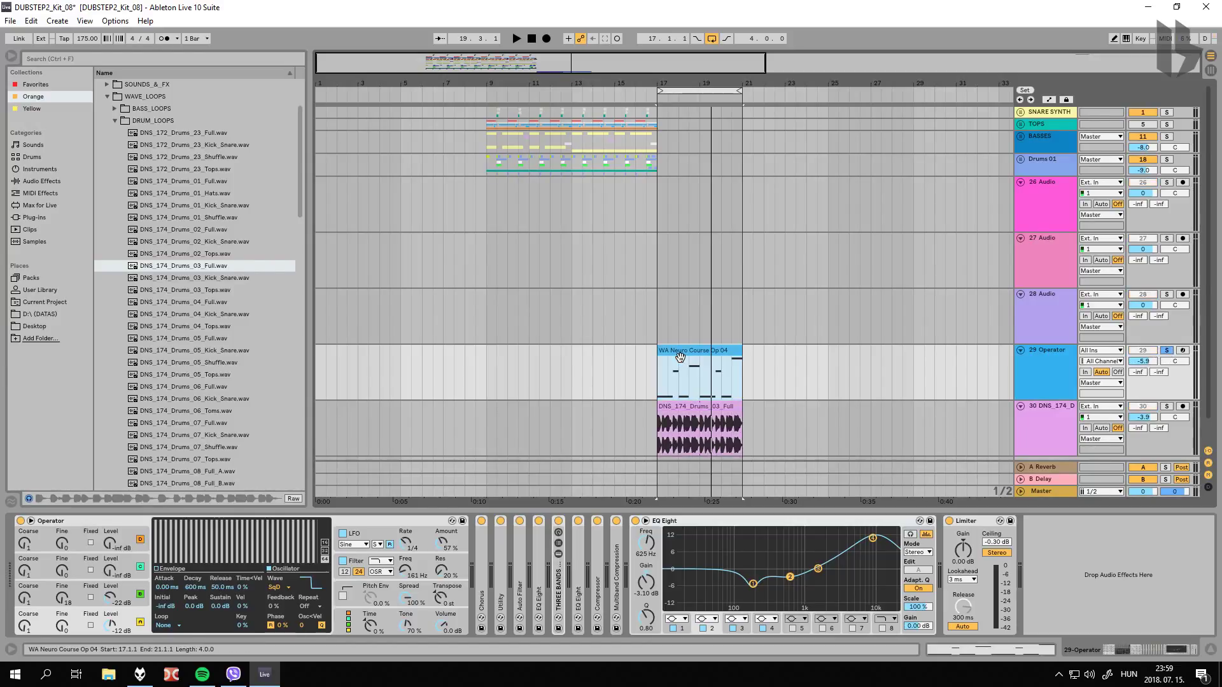
{"action": "key", "text": "space"}
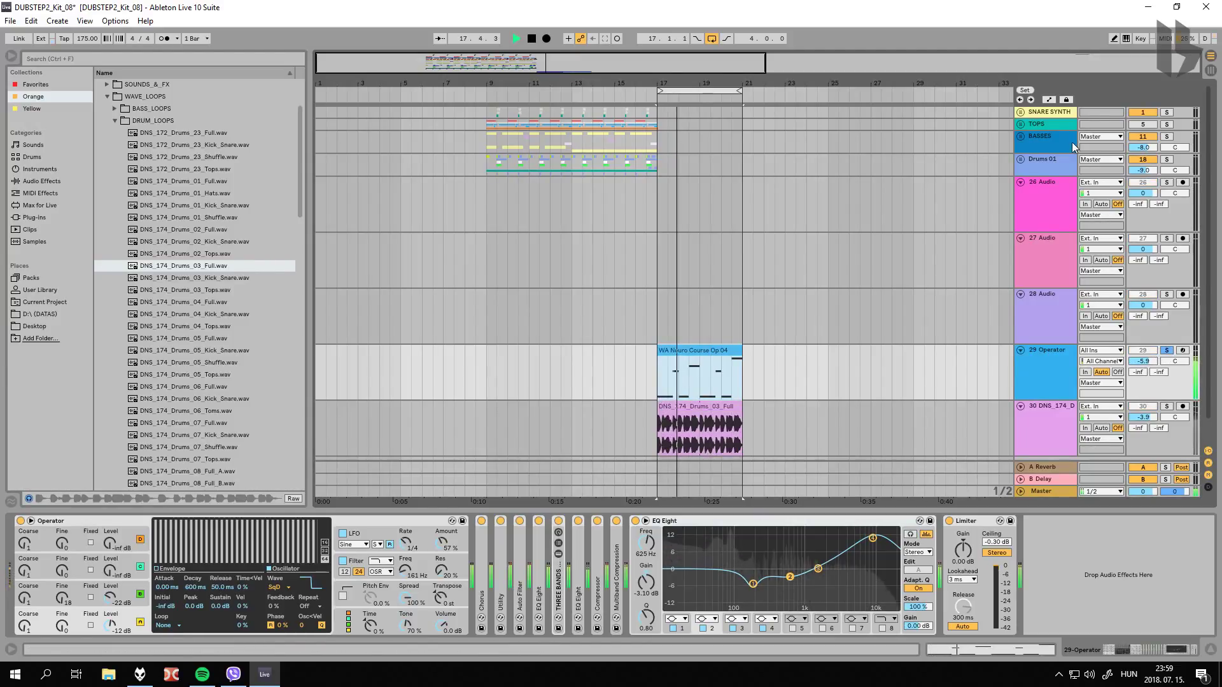
Step: Show automation in the arrangement and add a lane for each automated envelope on the 29 Operator track
{"action": "left_click", "coordinate": [1048, 100]}
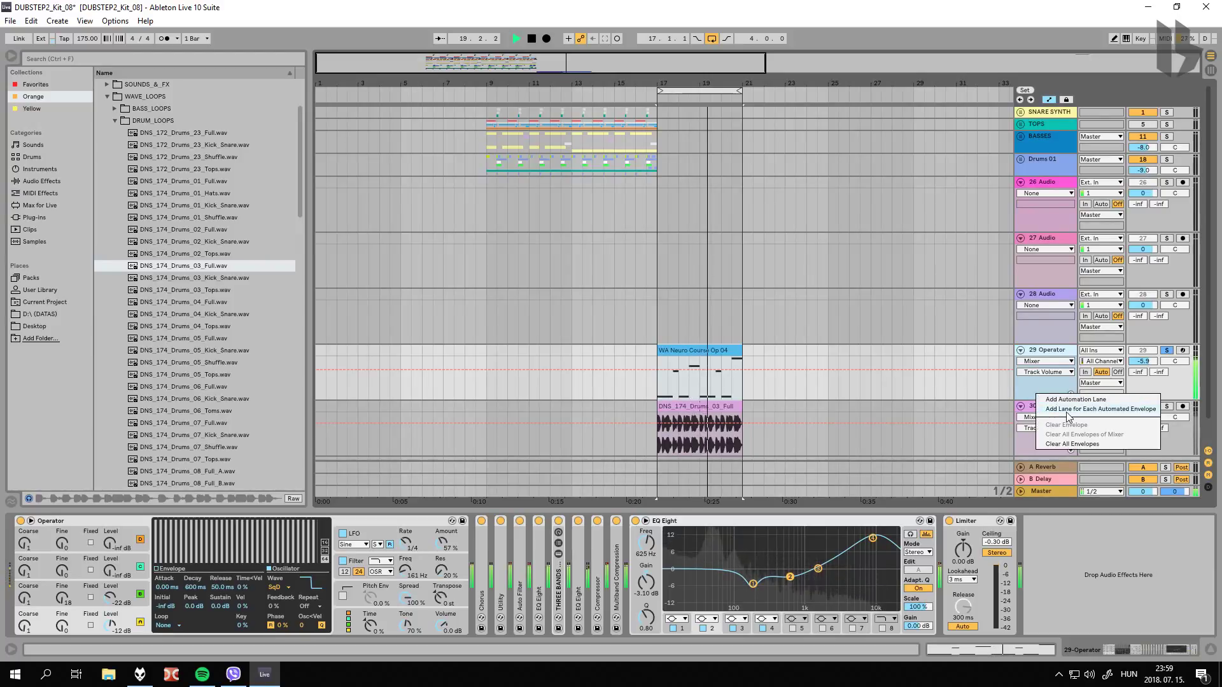
{"action": "left_click", "coordinate": [1020, 394]}
{"action": "key", "text": "space"}
{"action": "scroll", "coordinate": [891, 382], "scroll_direction": "down", "scroll_amount": 2}
{"action": "scroll", "coordinate": [783, 359], "scroll_direction": "up", "scroll_amount": 4}
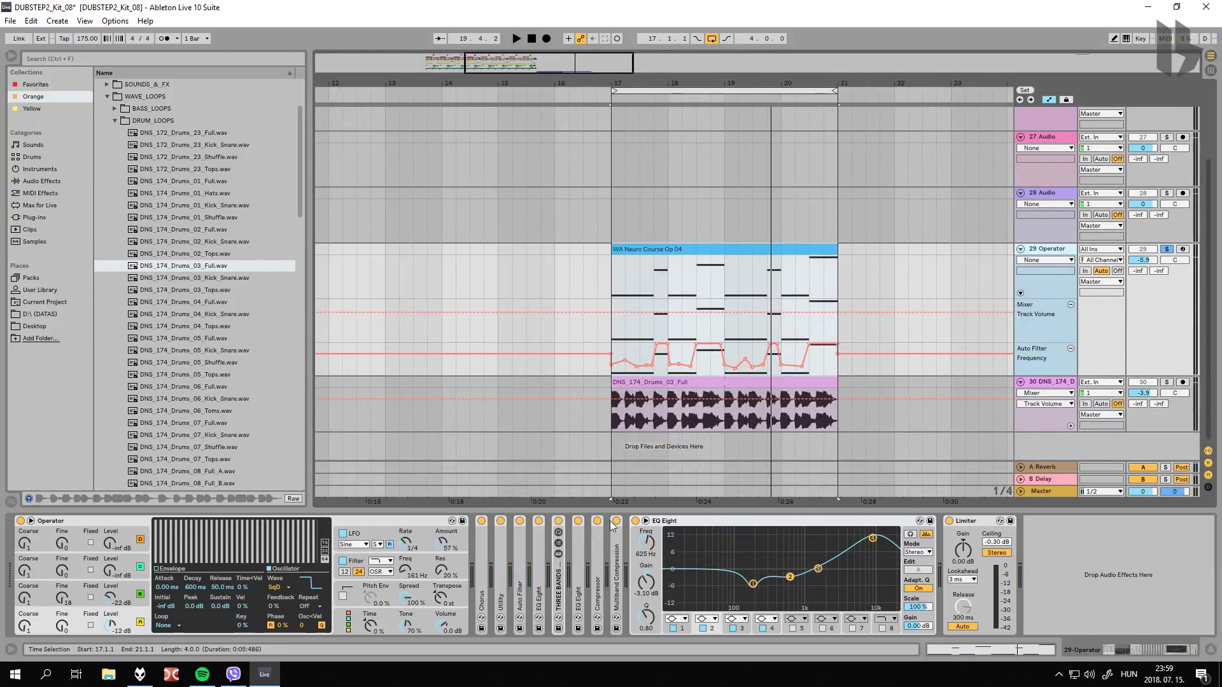
Step: Unfold the Operator track's Auto Filter and compare the bass clip with the filter switched off and back on
{"action": "double_click", "coordinate": [520, 595]}
{"action": "key", "text": "space"}
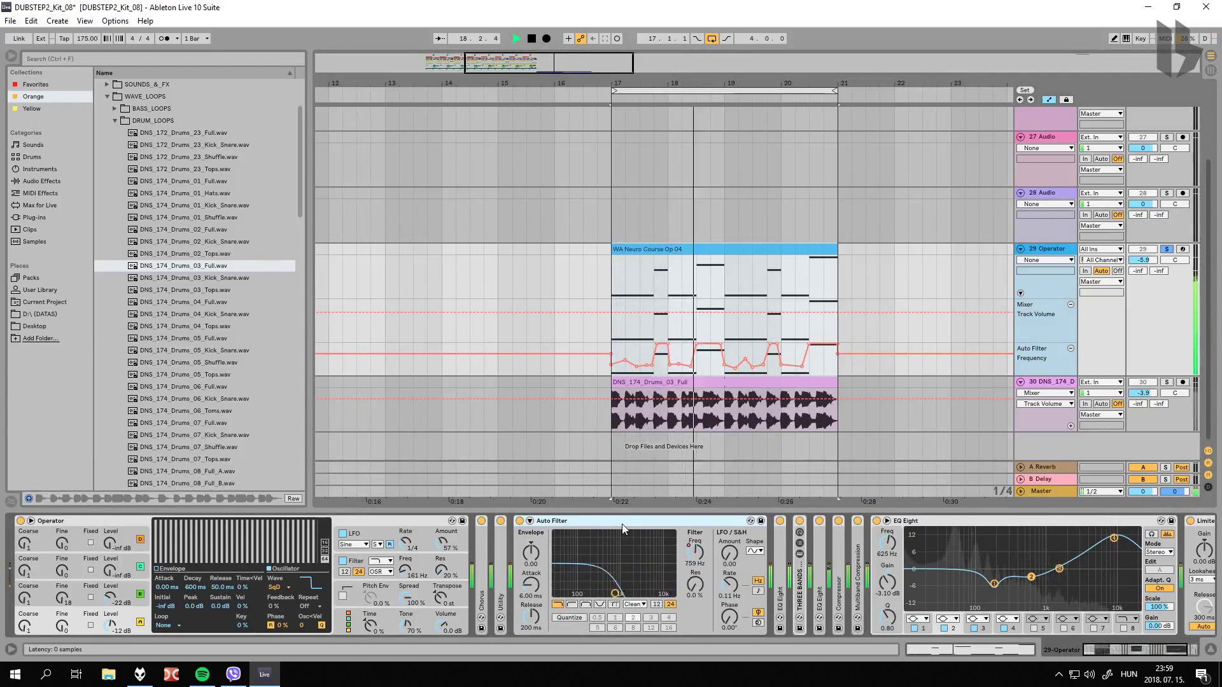
{"action": "key", "text": "space"}
{"action": "left_click", "coordinate": [519, 521]}
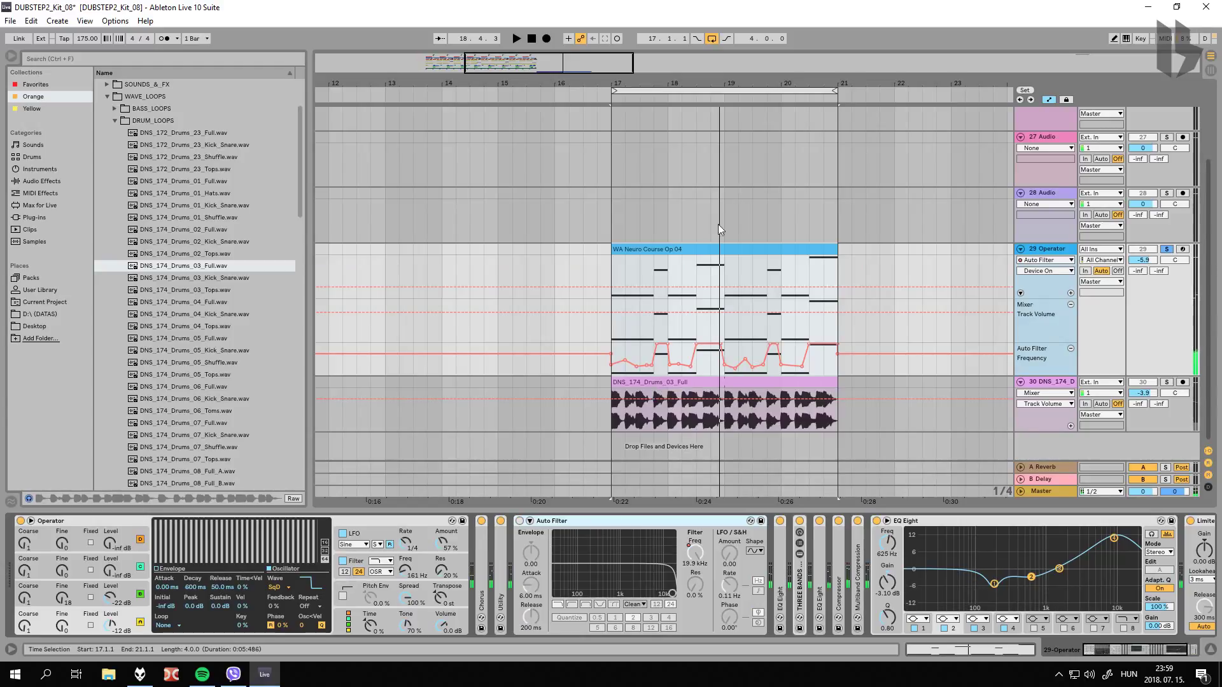
{"action": "left_click", "coordinate": [715, 250]}
{"action": "key", "text": "space"}
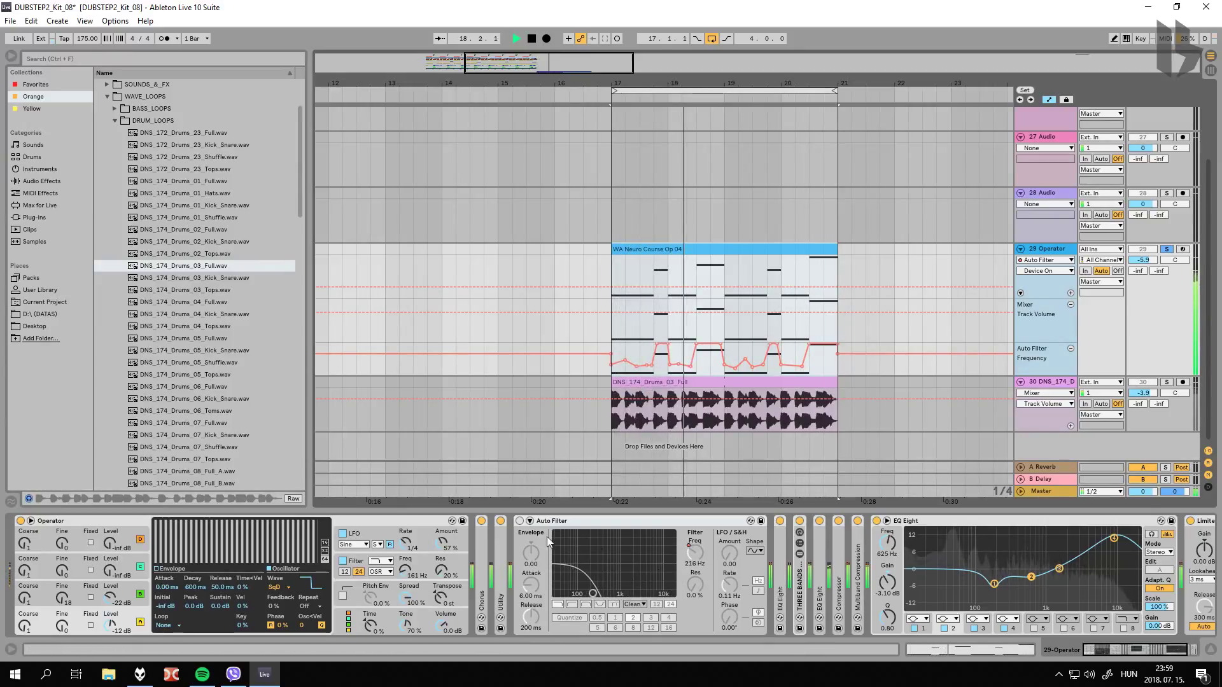
{"action": "left_click", "coordinate": [520, 521]}
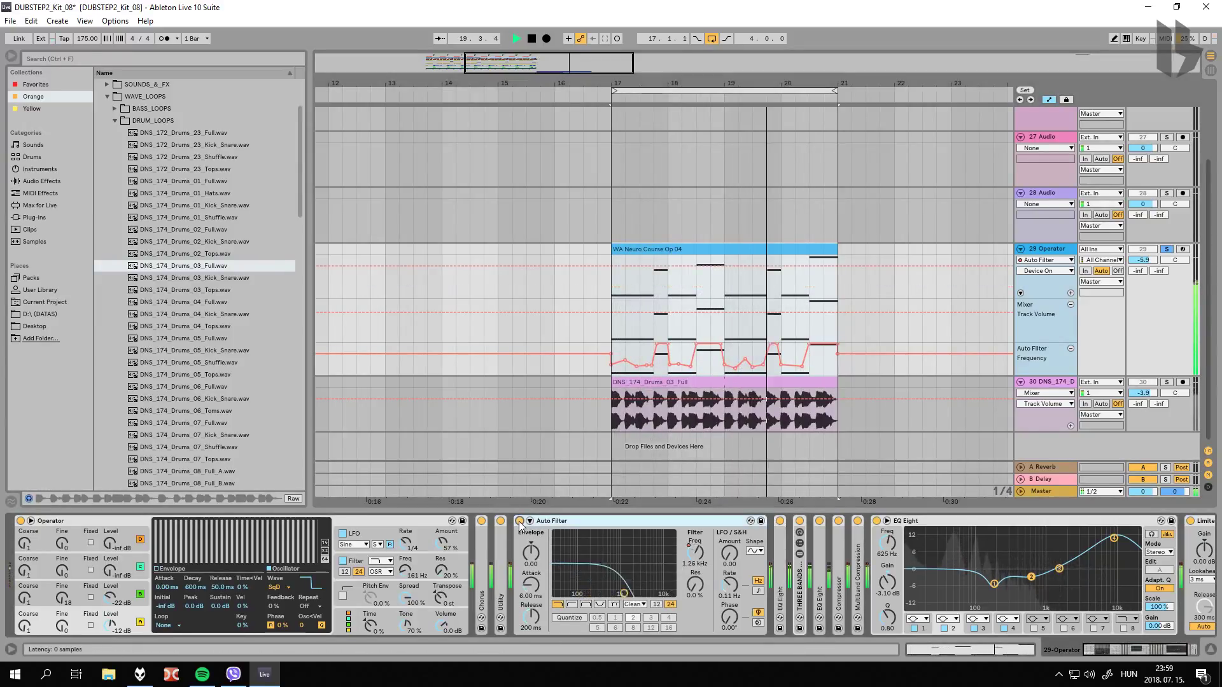
Step: Hide the Track Volume and Auto Filter Frequency automation lanes of the 29 Operator track
{"action": "scroll", "coordinate": [259, 357], "scroll_direction": "down", "scroll_amount": 5}
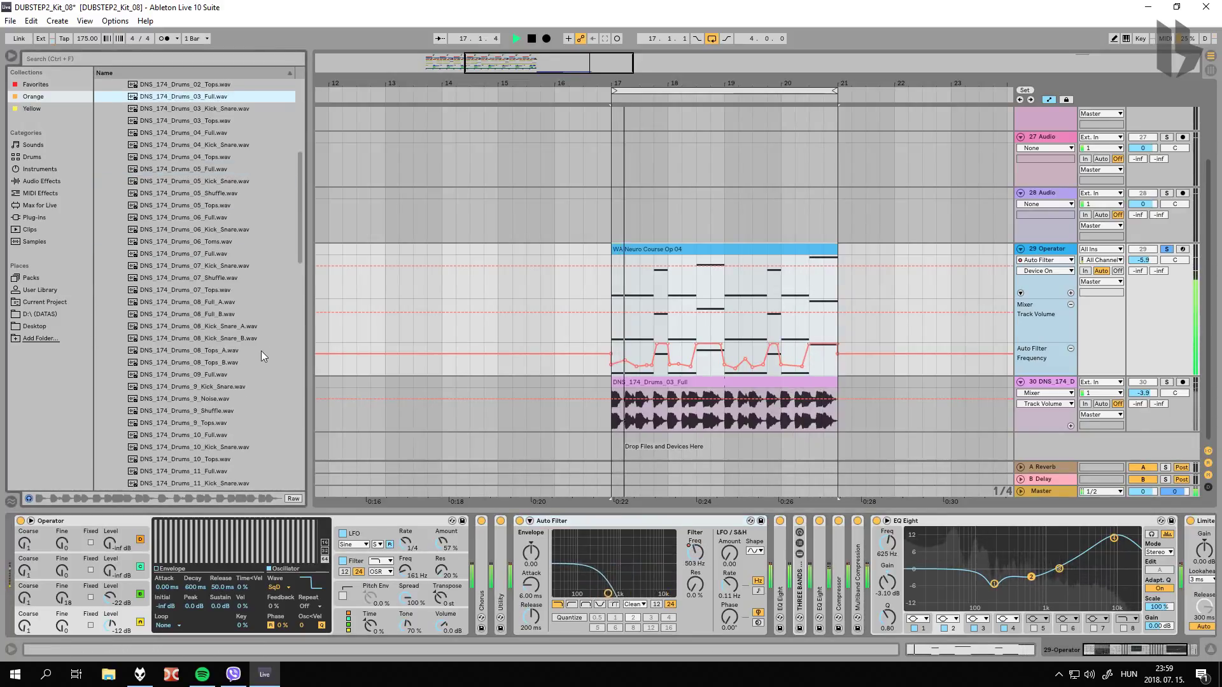
{"action": "left_click_drag", "start_coordinate": [301, 247], "coordinate": [311, 350]}
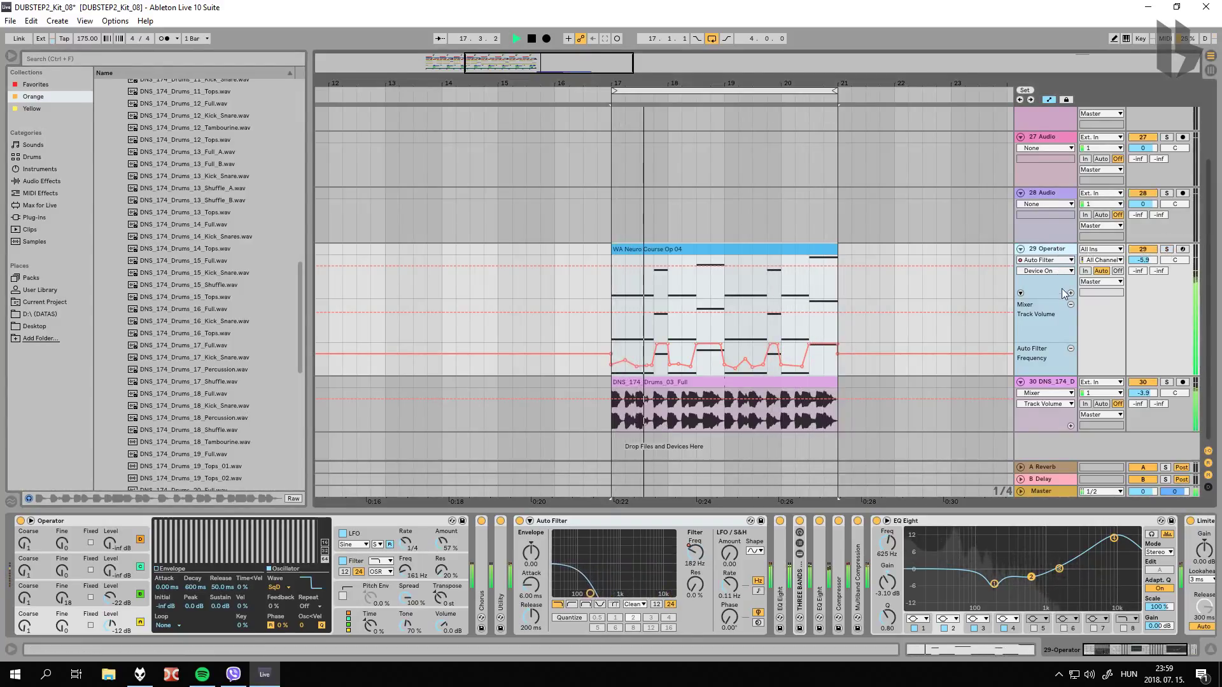
{"action": "left_click", "coordinate": [1070, 304]}
{"action": "left_click", "coordinate": [1070, 304]}
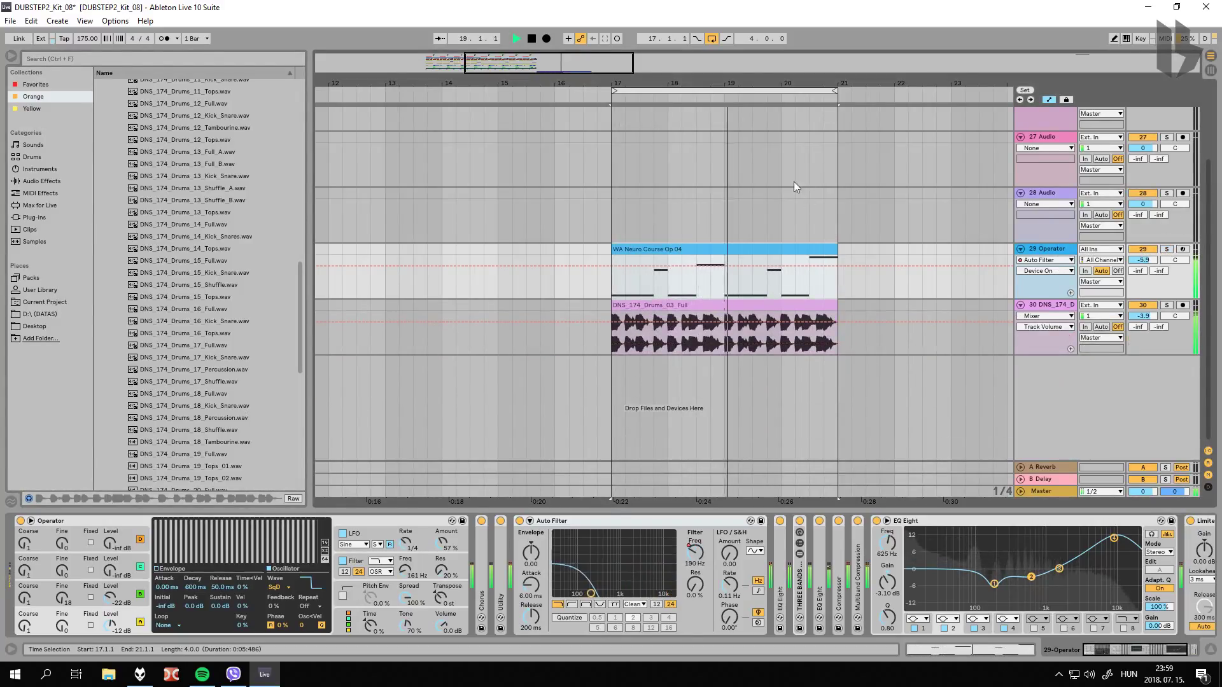
{"action": "key", "text": "plus"}
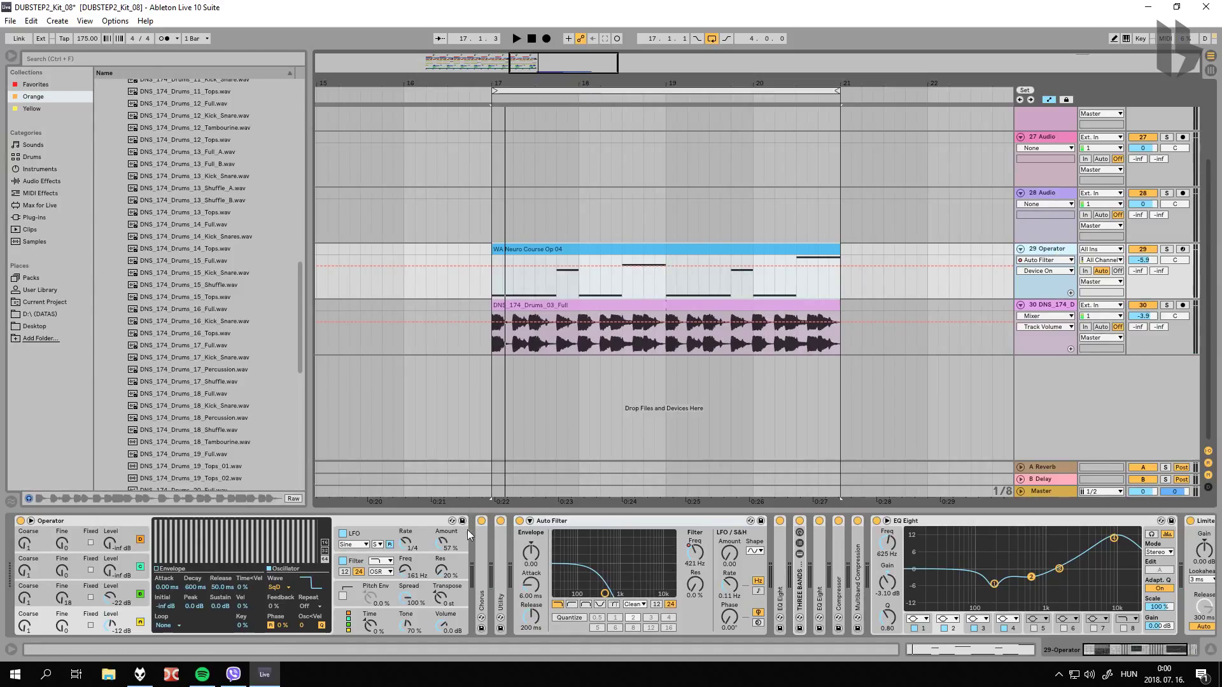
Step: Fold the Auto Filter and expand the EQ Eight's curve into a tall display above the 29 Operator device chain
{"action": "double_click", "coordinate": [654, 520]}
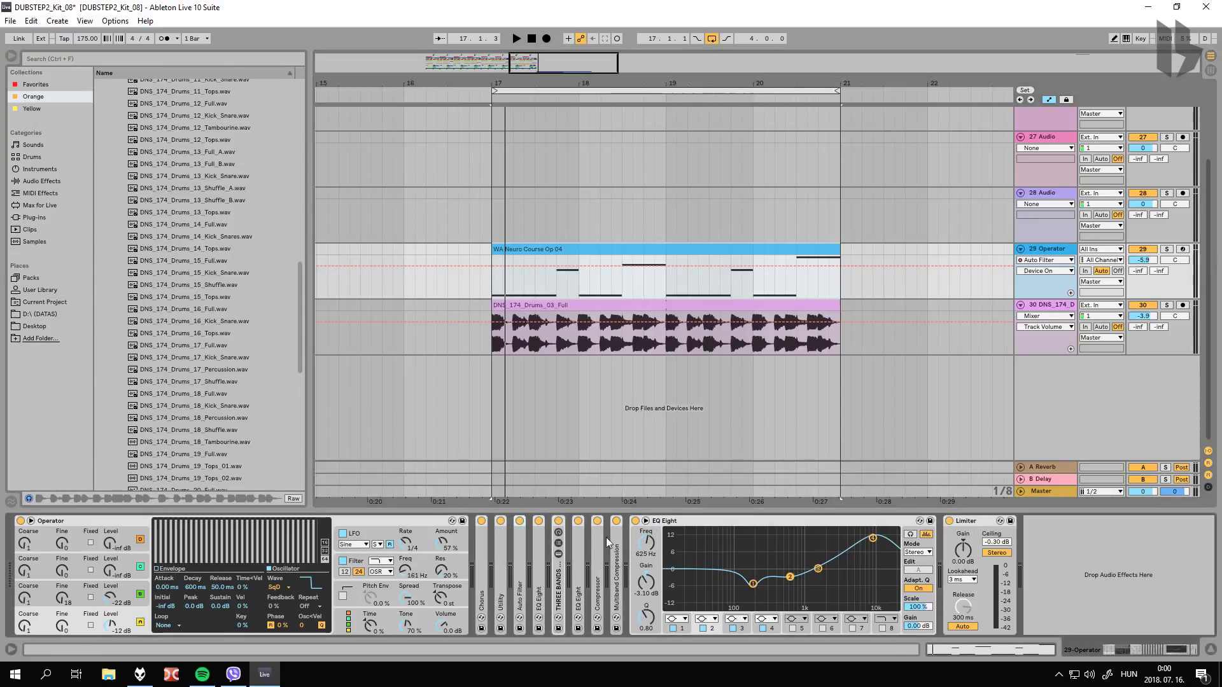
{"action": "double_click", "coordinate": [560, 601]}
{"action": "double_click", "coordinate": [563, 520]}
{"action": "left_click", "coordinate": [646, 521]}
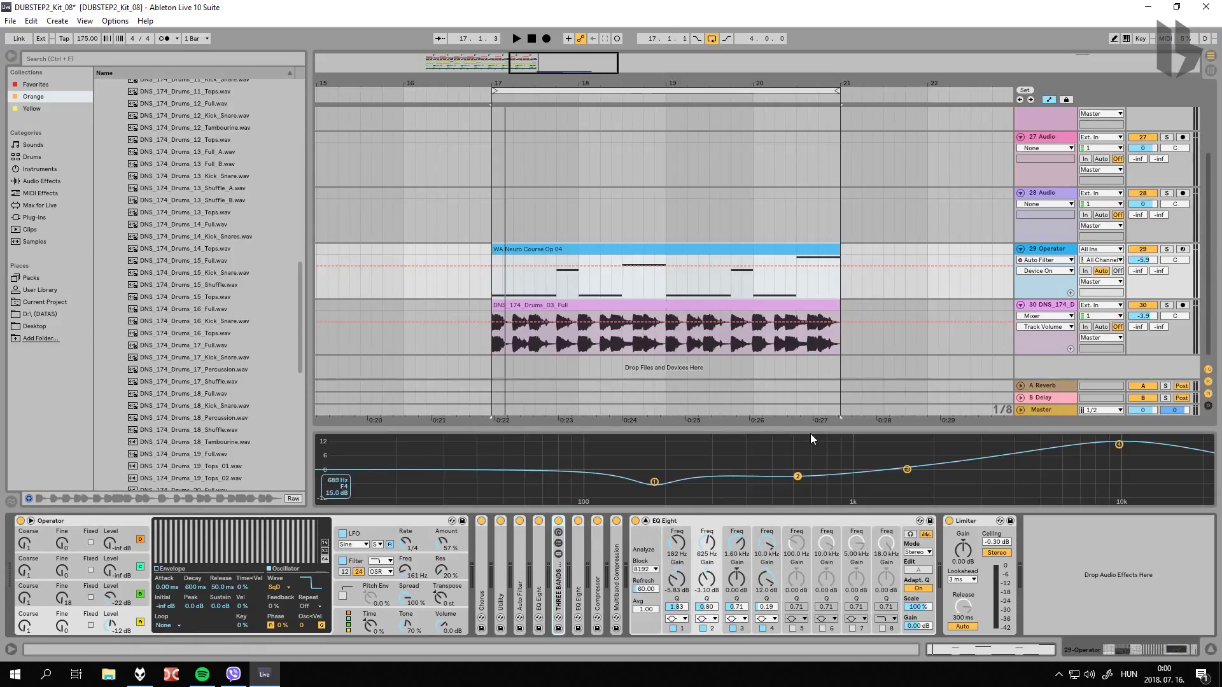
{"action": "left_click_drag", "start_coordinate": [810, 430], "coordinate": [814, 320]}
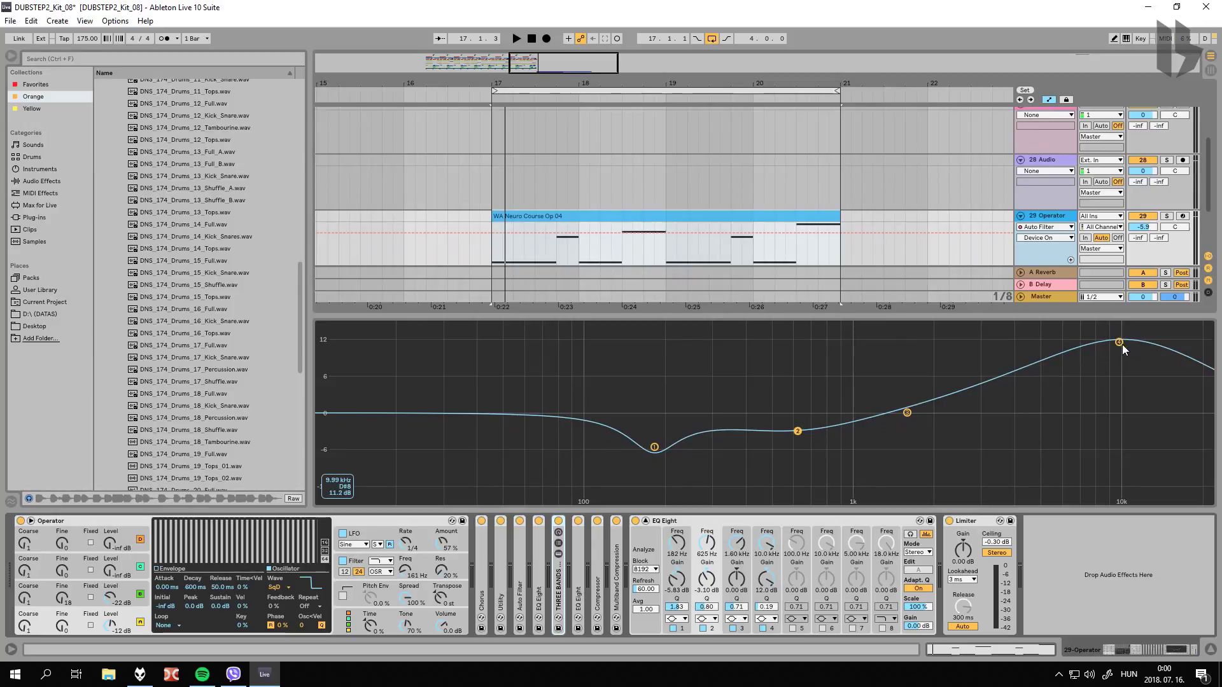
Step: Move EQ Eight band 4 to a narrow 12.5 dB boost around 4.93 kHz and sweep it during playback with audition mode on
{"action": "left_click_drag", "start_coordinate": [1120, 343], "coordinate": [1037, 340]}
{"action": "left_click", "coordinate": [912, 534]}
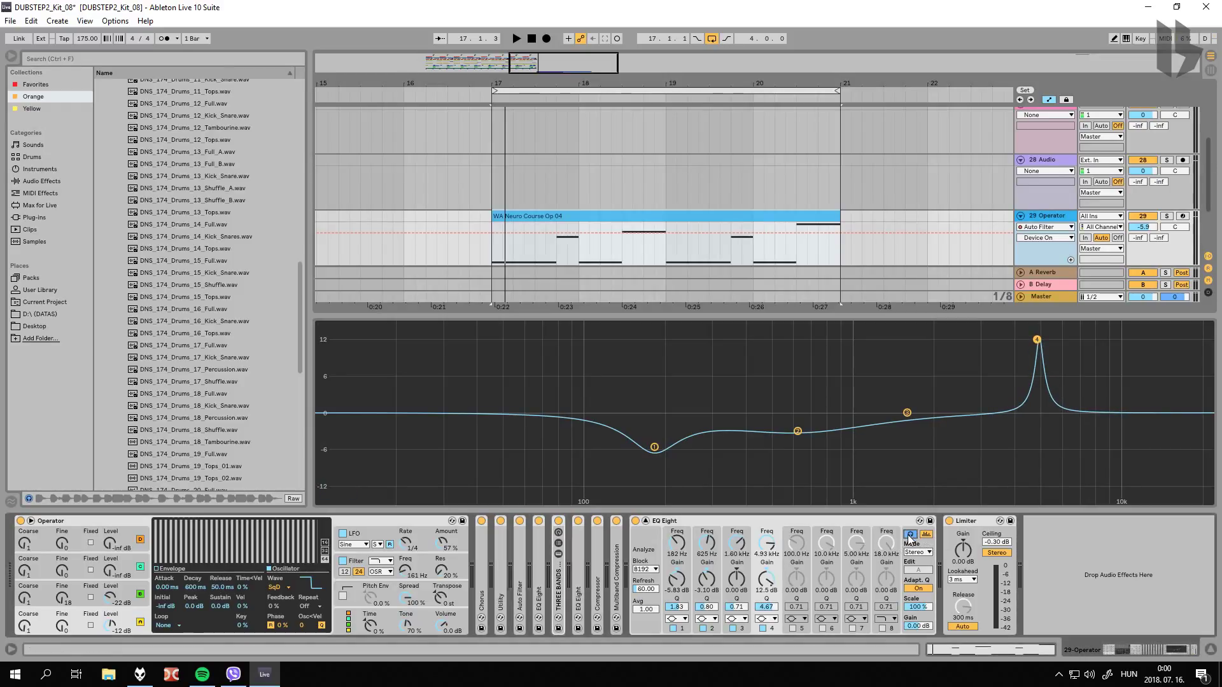
{"action": "key", "text": "space"}
{"action": "left_click_drag", "start_coordinate": [1038, 338], "coordinate": [1033, 329]}
Step: Solo the 29 Operator track and turn EQ Eight band 4 into a narrow cut of -13.1 dB at 6.04 kHz
{"action": "left_click", "coordinate": [1161, 198]}
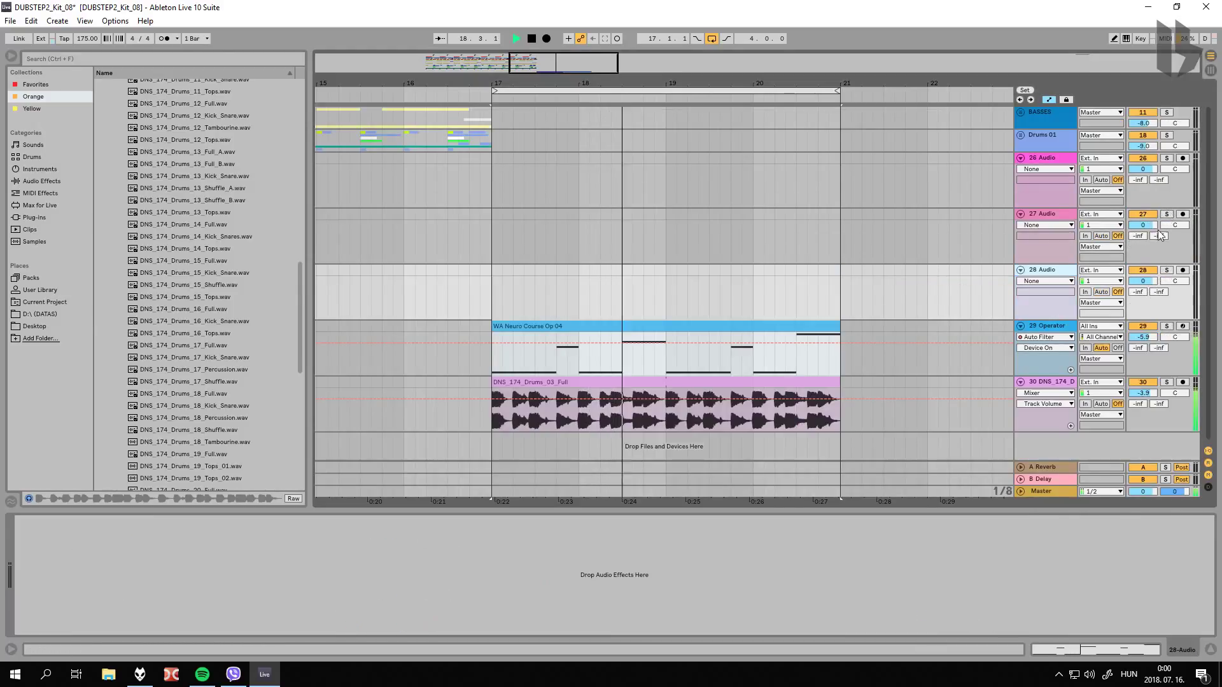
{"action": "left_click", "coordinate": [1167, 326]}
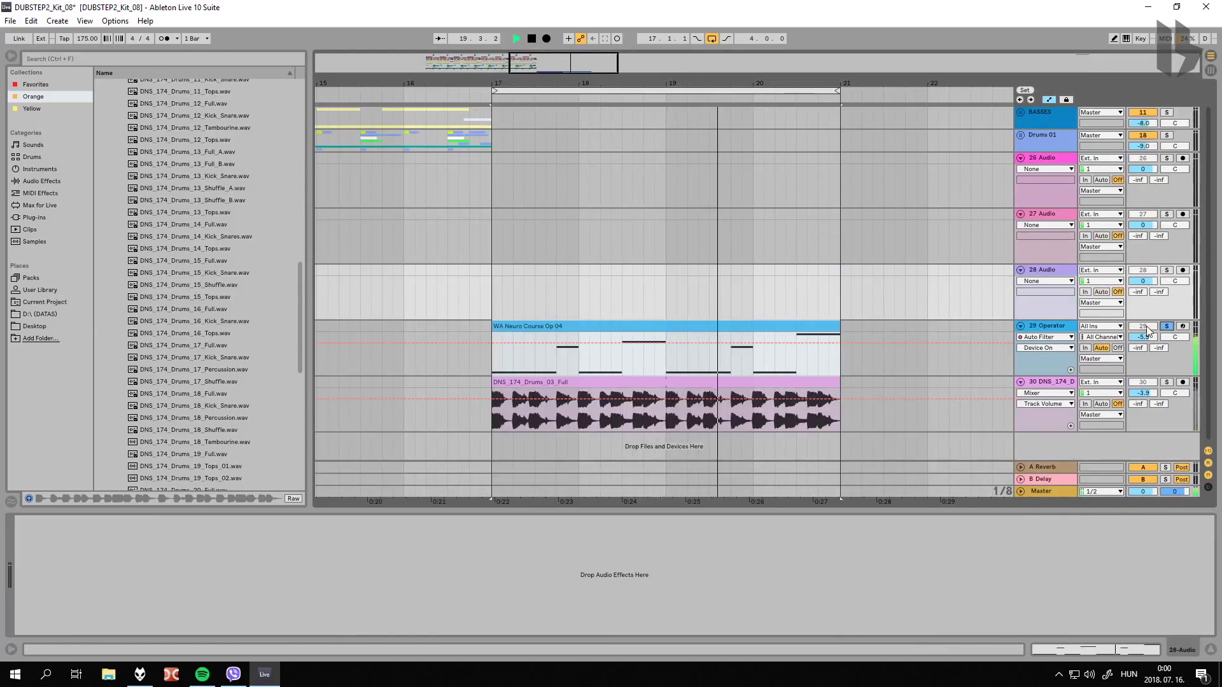
{"action": "left_click", "coordinate": [1058, 325]}
{"action": "left_click_drag", "start_coordinate": [1035, 329], "coordinate": [1062, 494]}
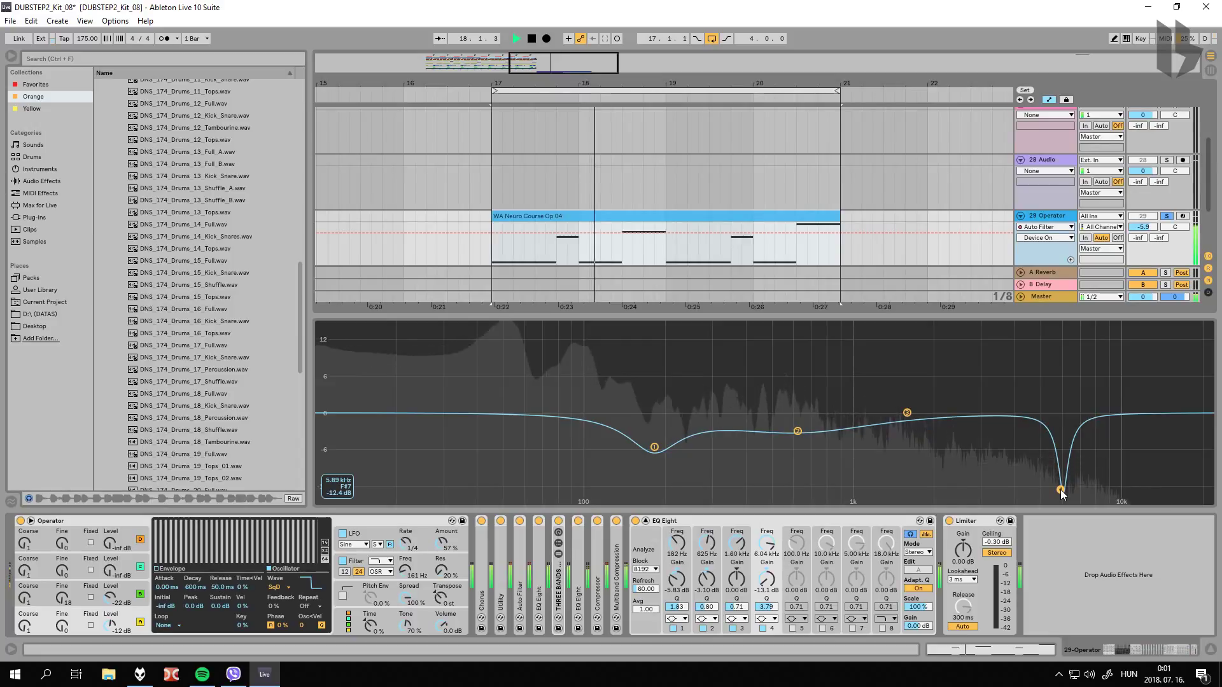
Step: Compare the soloed bass with EQ Eight switched off and back on, and stop playback
{"action": "left_click", "coordinate": [635, 521]}
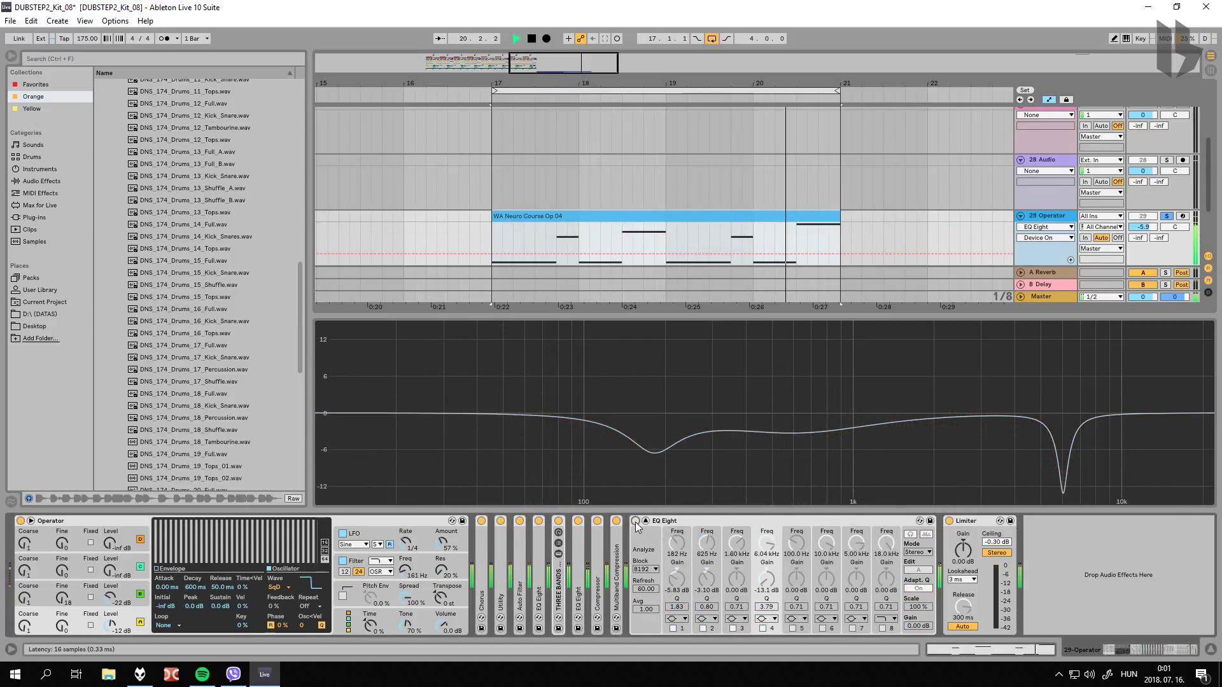
{"action": "left_click", "coordinate": [635, 521]}
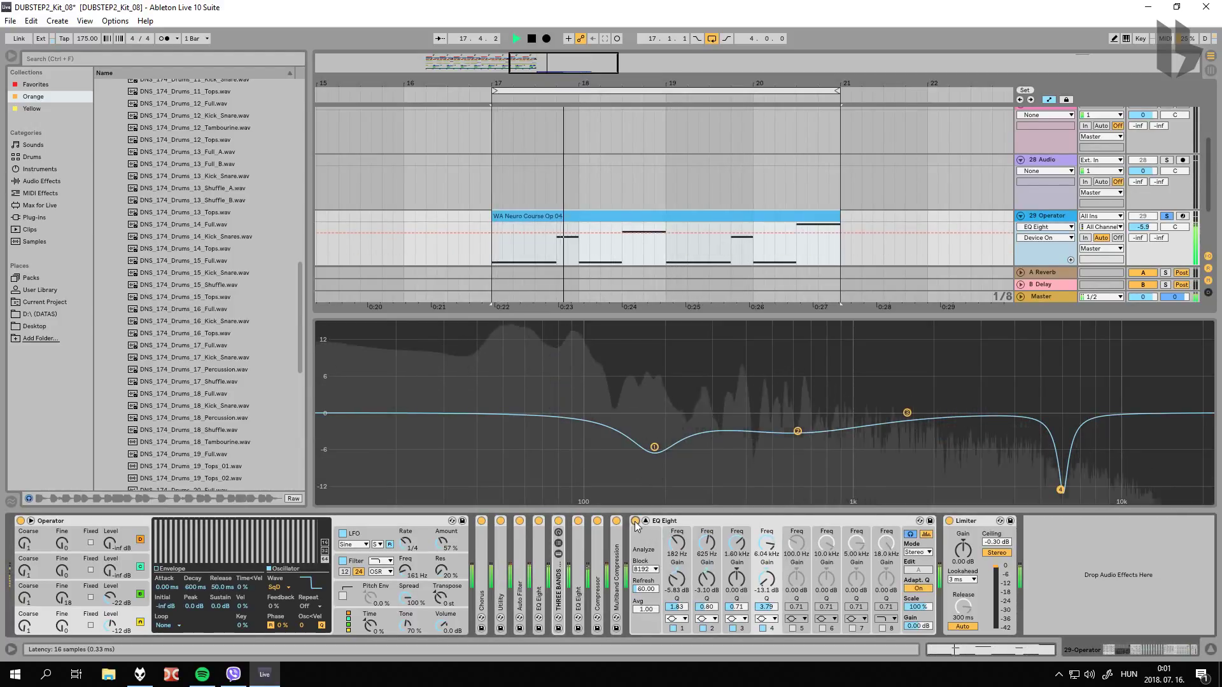
{"action": "key", "text": "space"}
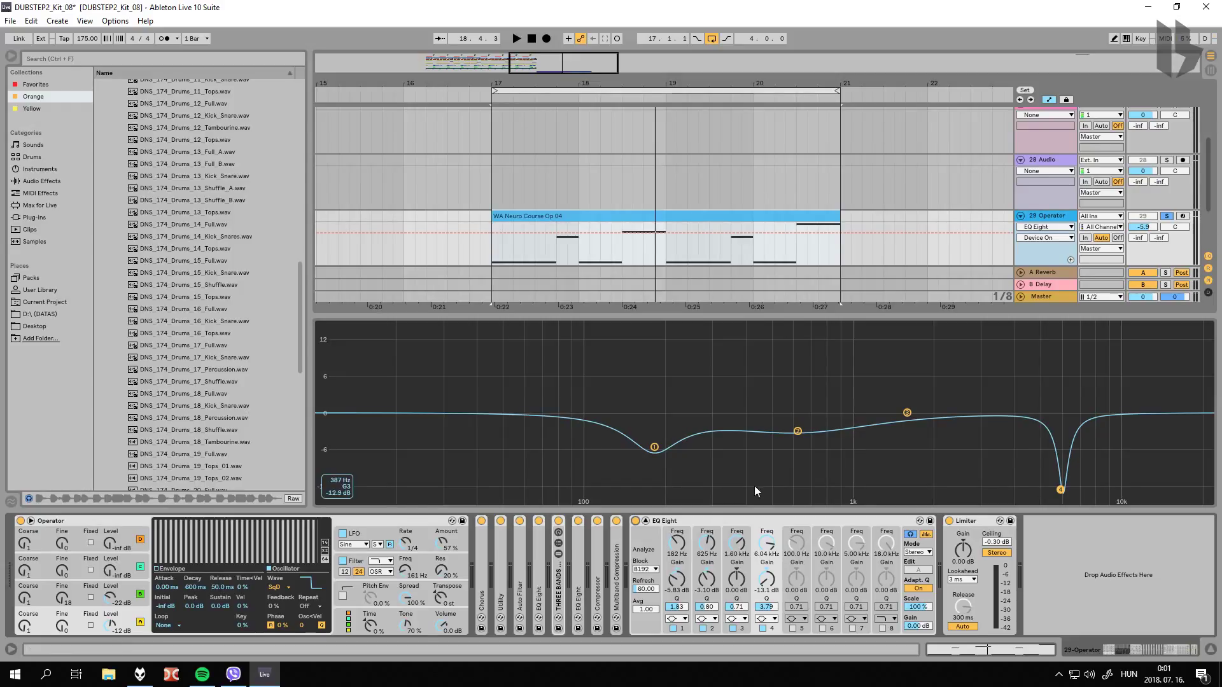
Step: Try EQ Eight band 3 as a narrow boost, and turn it into a cut of -14.8 dB at 3.45 kHz
{"action": "left_click", "coordinate": [1056, 216]}
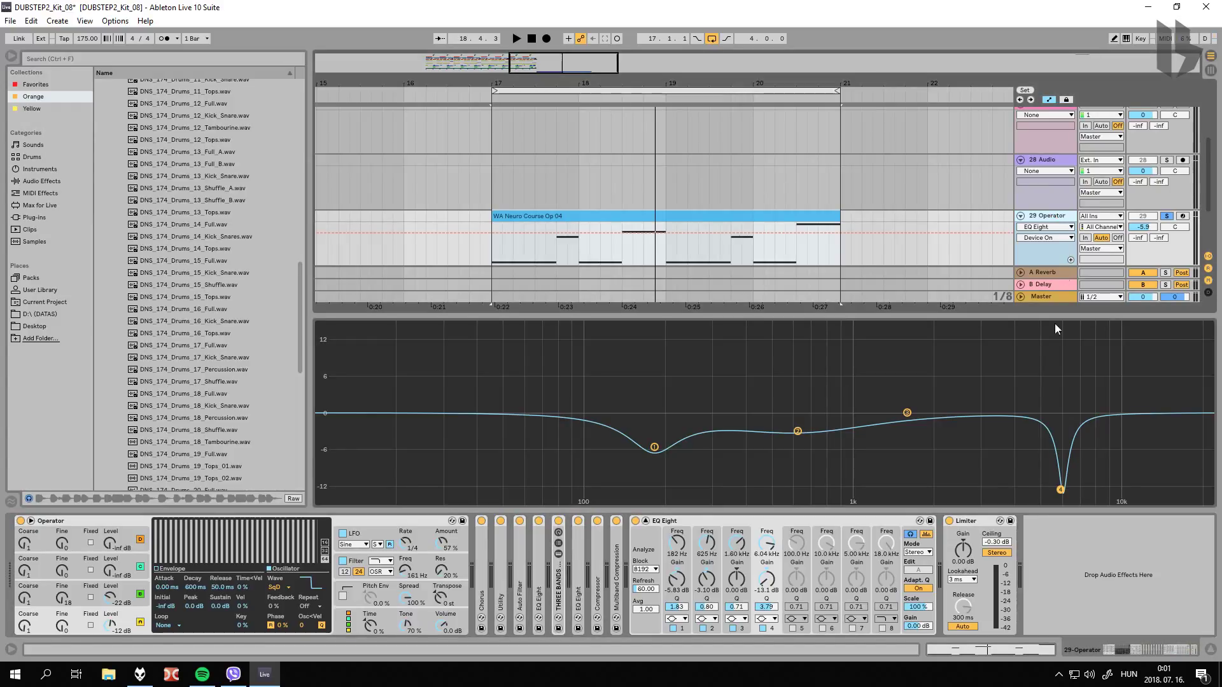
{"action": "left_click_drag", "start_coordinate": [907, 412], "coordinate": [930, 345]}
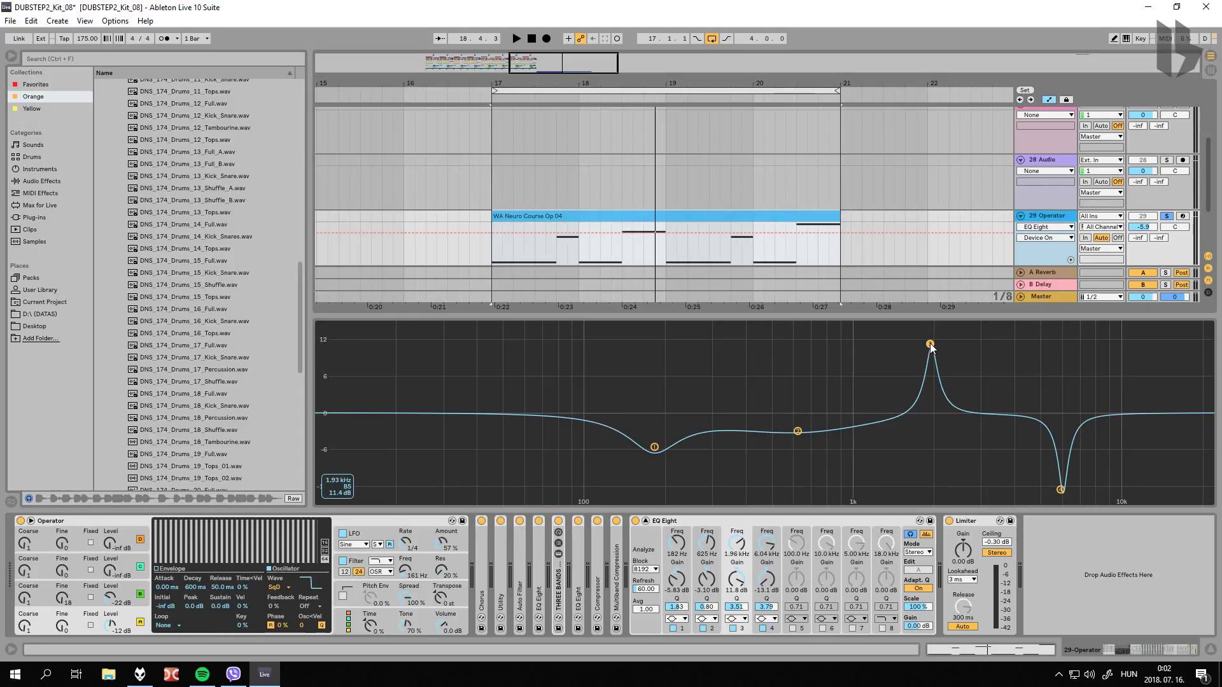
{"action": "left_click_drag", "start_coordinate": [930, 344], "coordinate": [998, 500]}
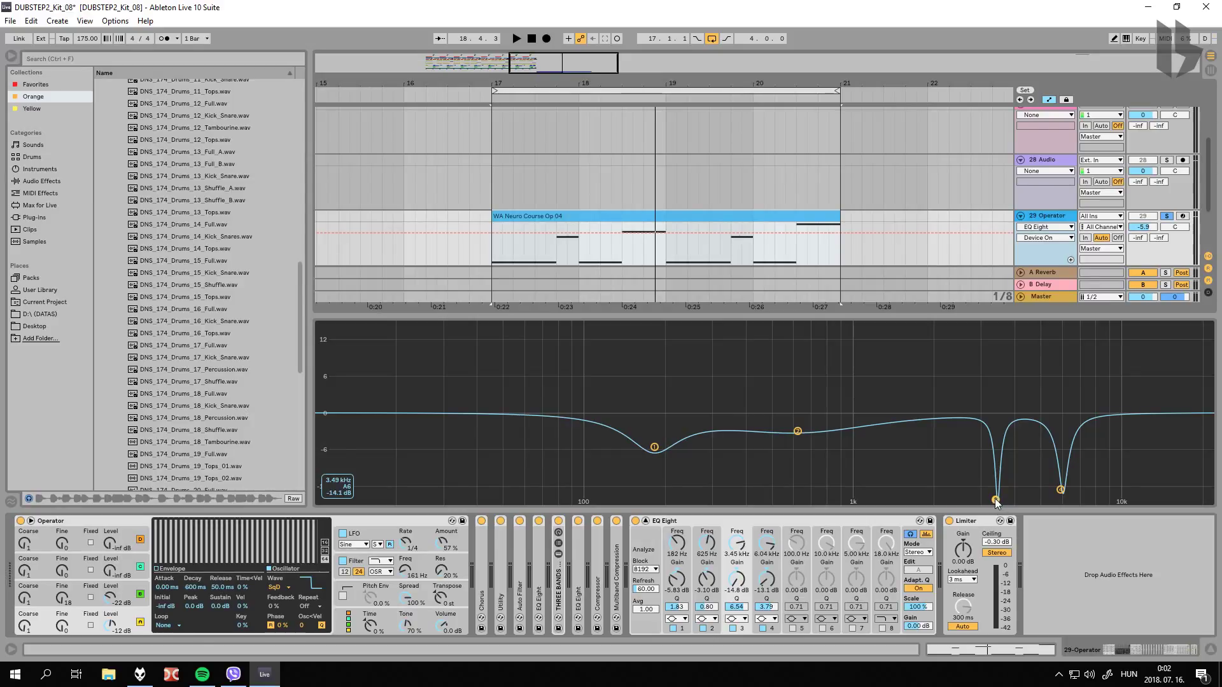
{"action": "left_click_drag", "start_coordinate": [999, 499], "coordinate": [995, 501]}
Step: Set EQ Eight band 1 to -6.23 dB at 200 Hz and band 3 to -11.6 dB at 4.07 kHz
{"action": "left_click", "coordinate": [654, 449]}
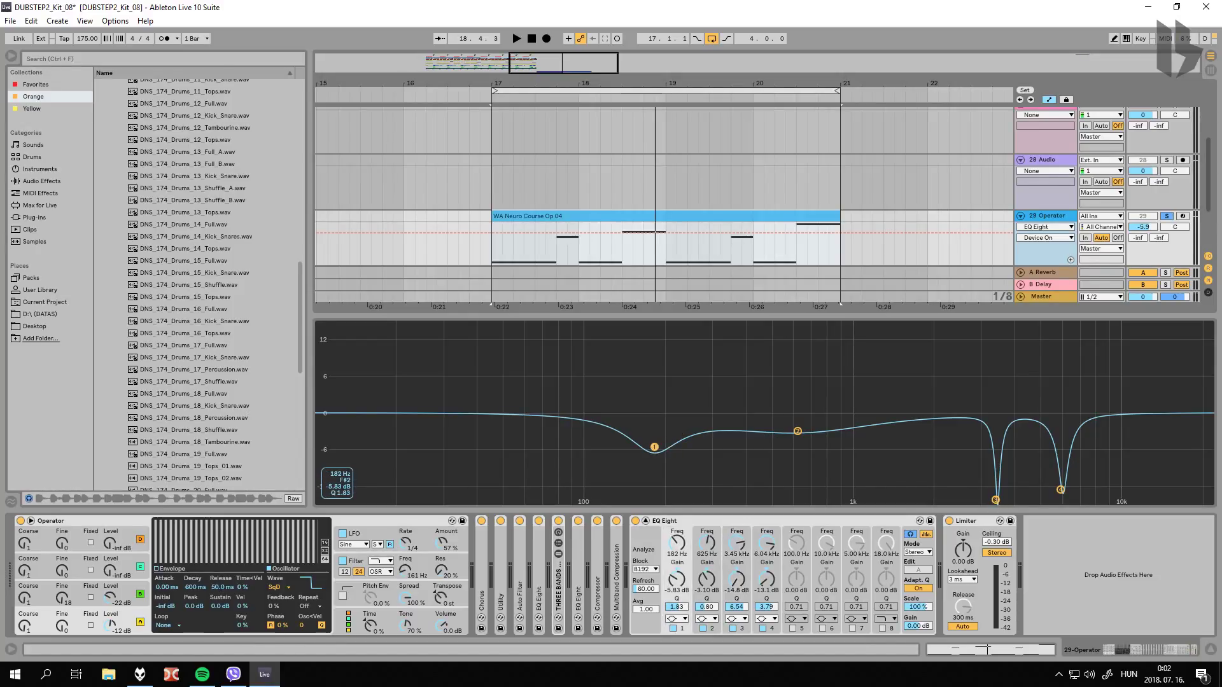
{"action": "mouse_move", "coordinate": [654, 448]}
{"action": "left_mouse_down"}
{"action": "mouse_move", "coordinate": [725, 445]}
{"action": "mouse_move", "coordinate": [665, 449]}
{"action": "left_mouse_up"}
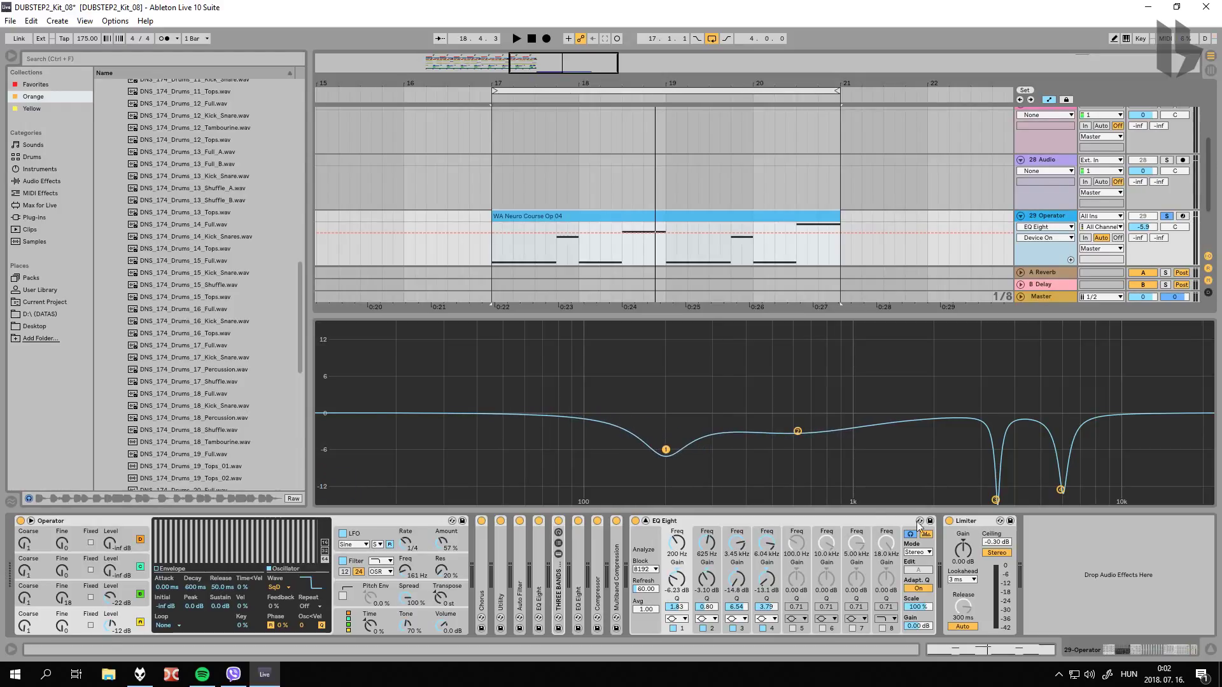
{"action": "left_click", "coordinate": [995, 499]}
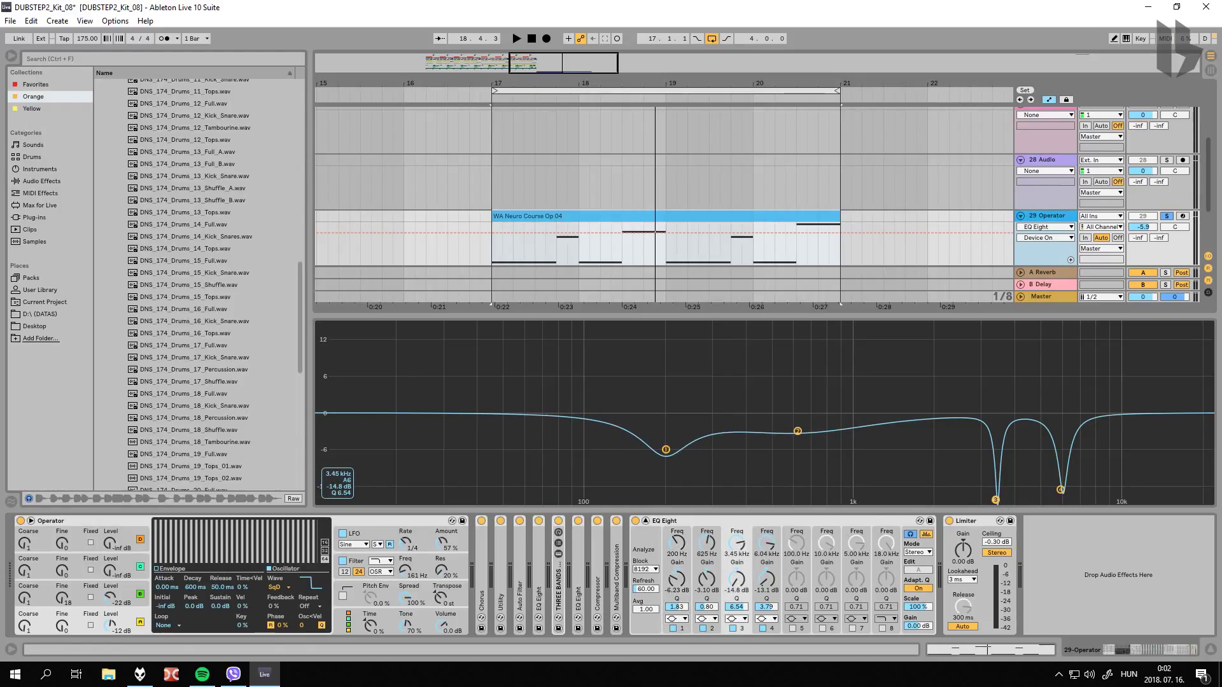
{"action": "left_click_drag", "start_coordinate": [995, 500], "coordinate": [1014, 481]}
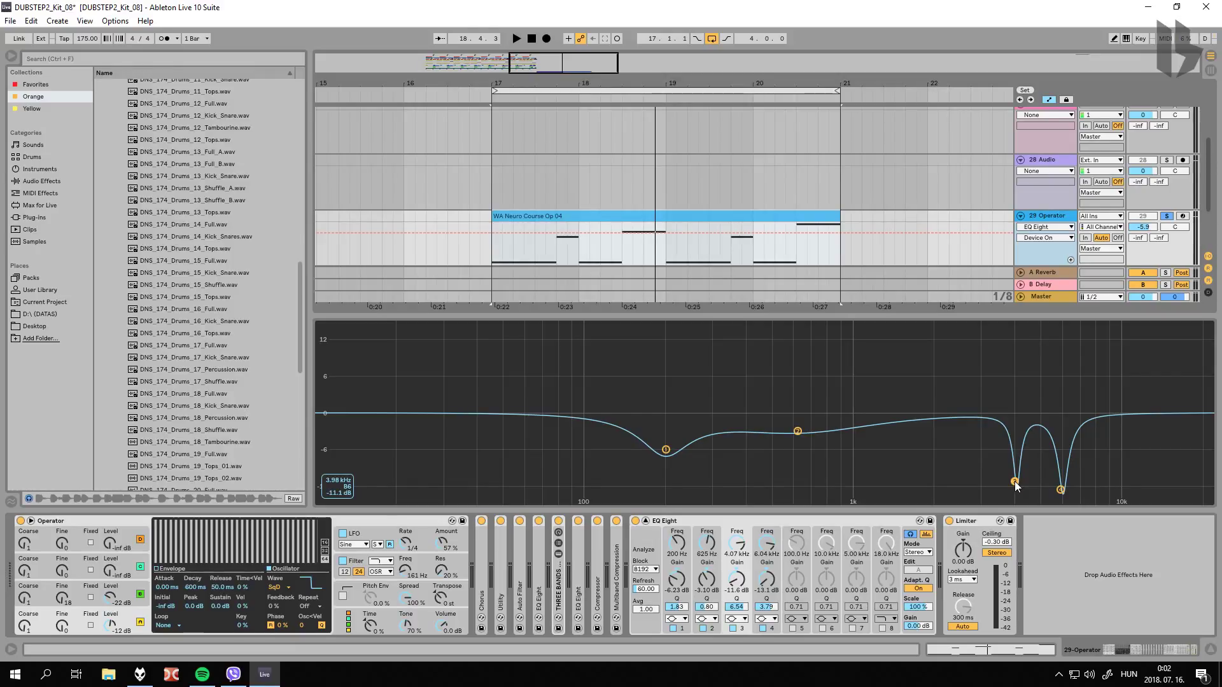
Step: Turn EQ Eight band 2 into a high-cut filter at 12.2 kHz with a Q of 0.83, and reduce the enlarged display's height
{"action": "left_click", "coordinate": [797, 431]}
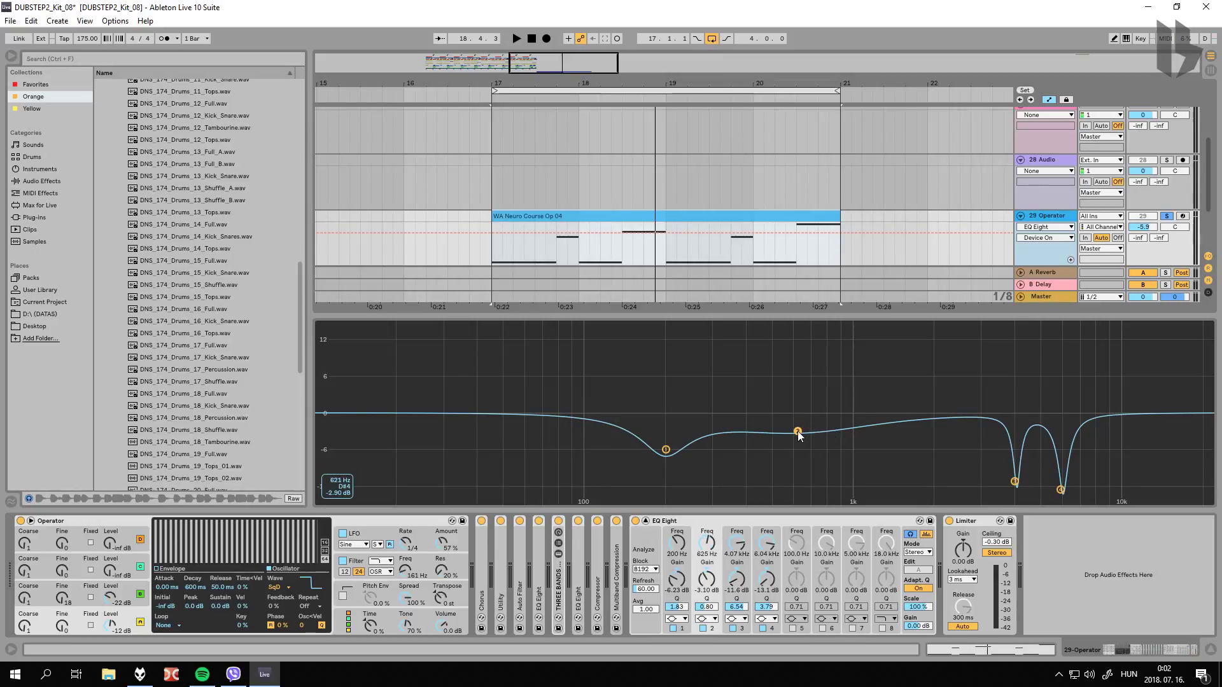
{"action": "left_click_drag", "start_coordinate": [797, 431], "coordinate": [1126, 412]}
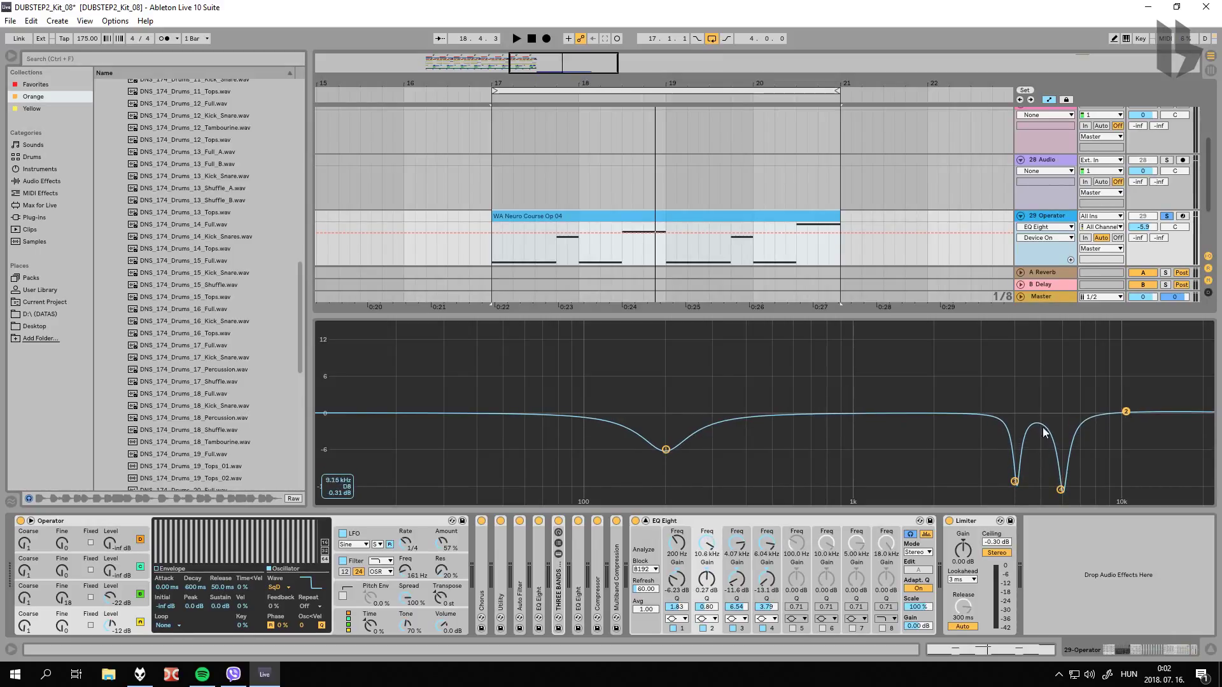
{"action": "left_click", "coordinate": [706, 618]}
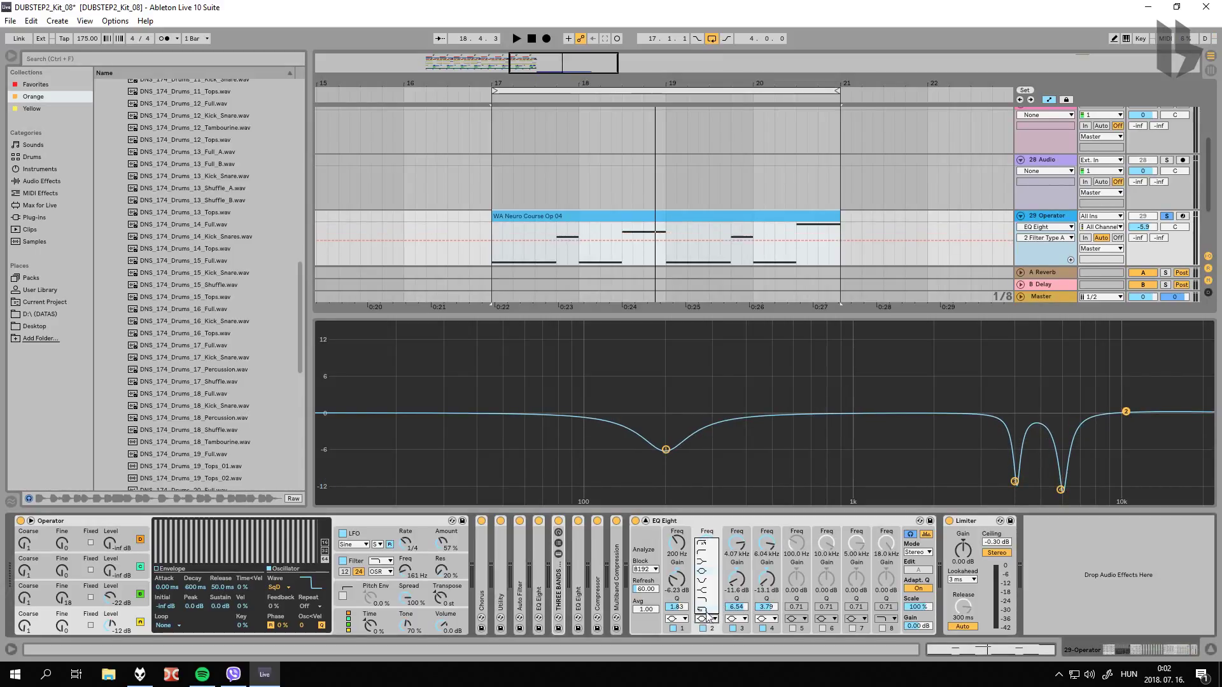
{"action": "left_click", "coordinate": [706, 601]}
{"action": "mouse_move", "coordinate": [1125, 433]}
{"action": "left_mouse_down"}
{"action": "mouse_move", "coordinate": [1115, 426]}
{"action": "mouse_move", "coordinate": [1141, 431]}
{"action": "left_mouse_up"}
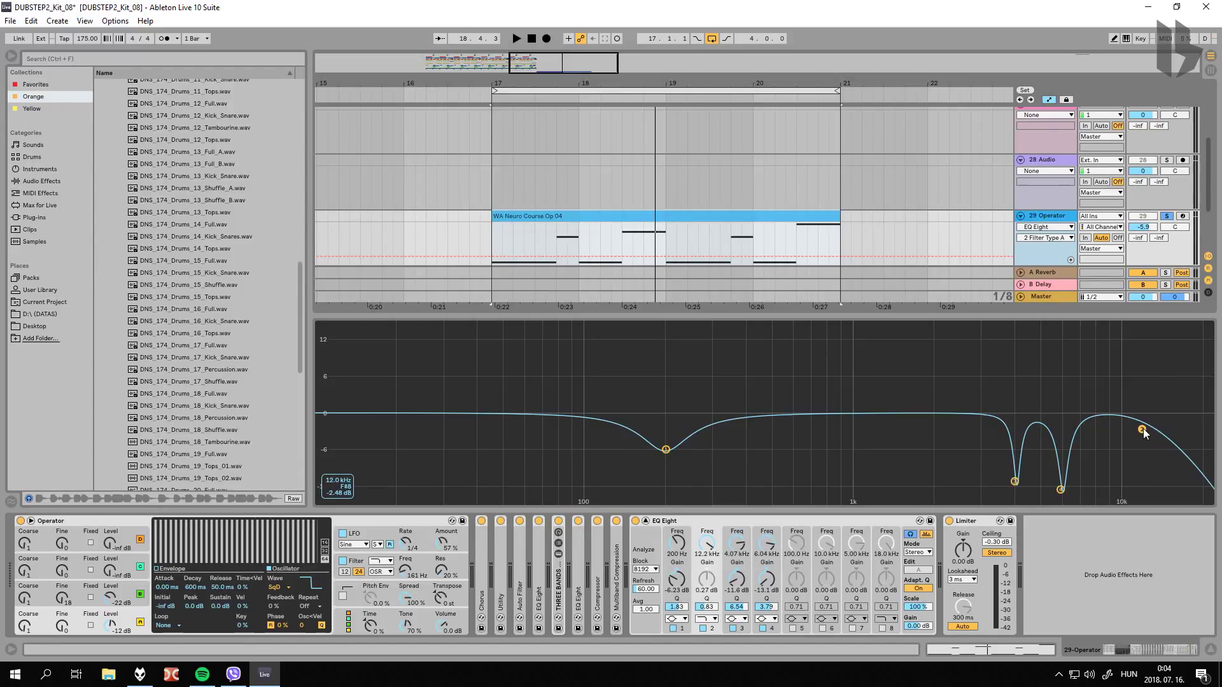
{"action": "left_click_drag", "start_coordinate": [1143, 432], "coordinate": [1139, 431]}
{"action": "left_click_drag", "start_coordinate": [1145, 317], "coordinate": [1147, 382]}
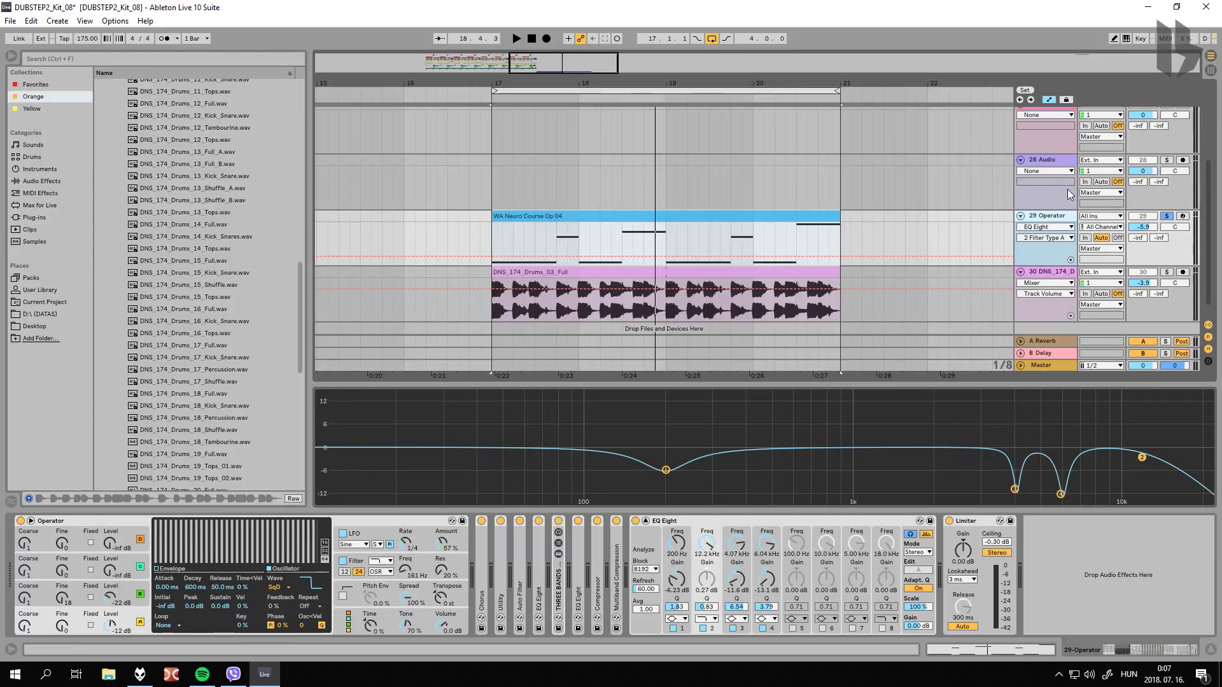
Step: Switch to foobar2000 and bring VR_Riddim_Inspiration into the arrangement on track 30, after the drum clip at 21.3.1
{"action": "left_click", "coordinate": [143, 676]}
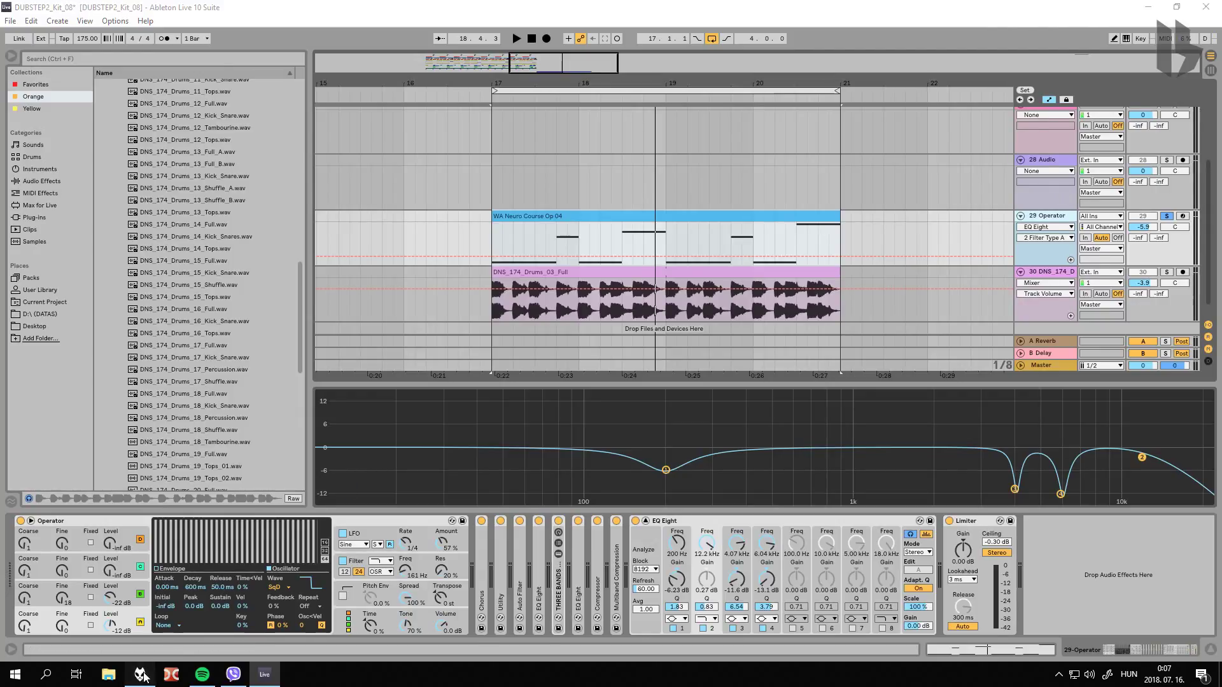
{"action": "left_click", "coordinate": [1033, 421]}
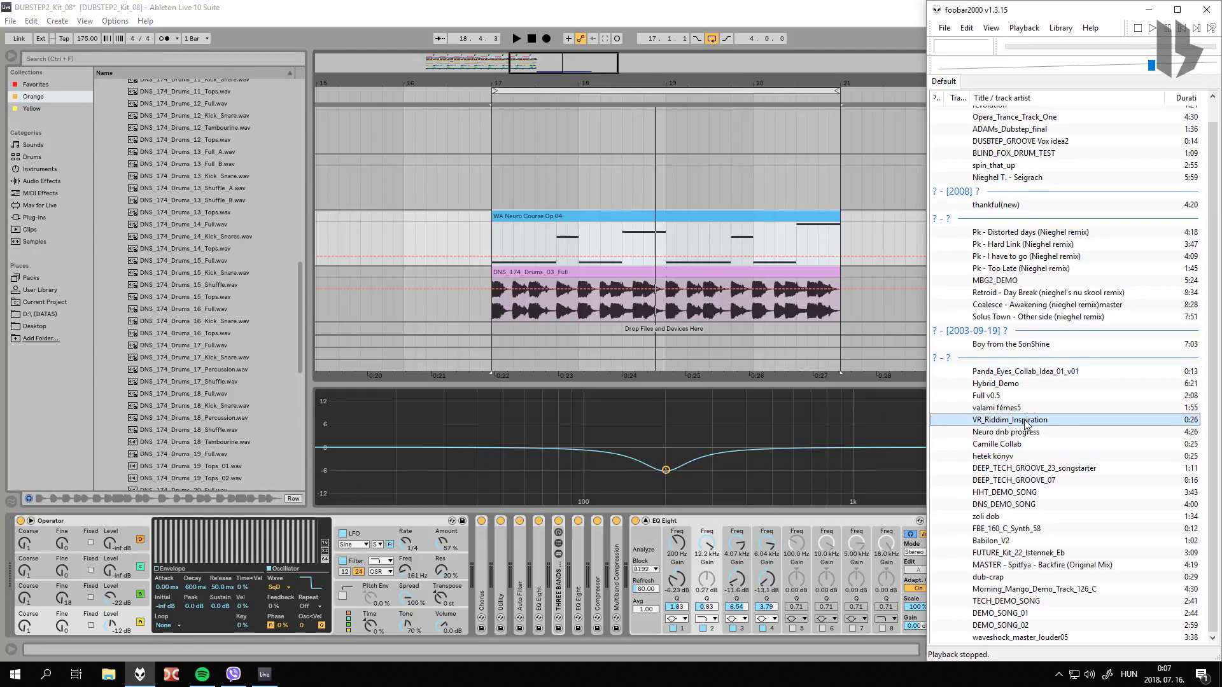
{"action": "left_click_drag", "start_coordinate": [1025, 423], "coordinate": [891, 292]}
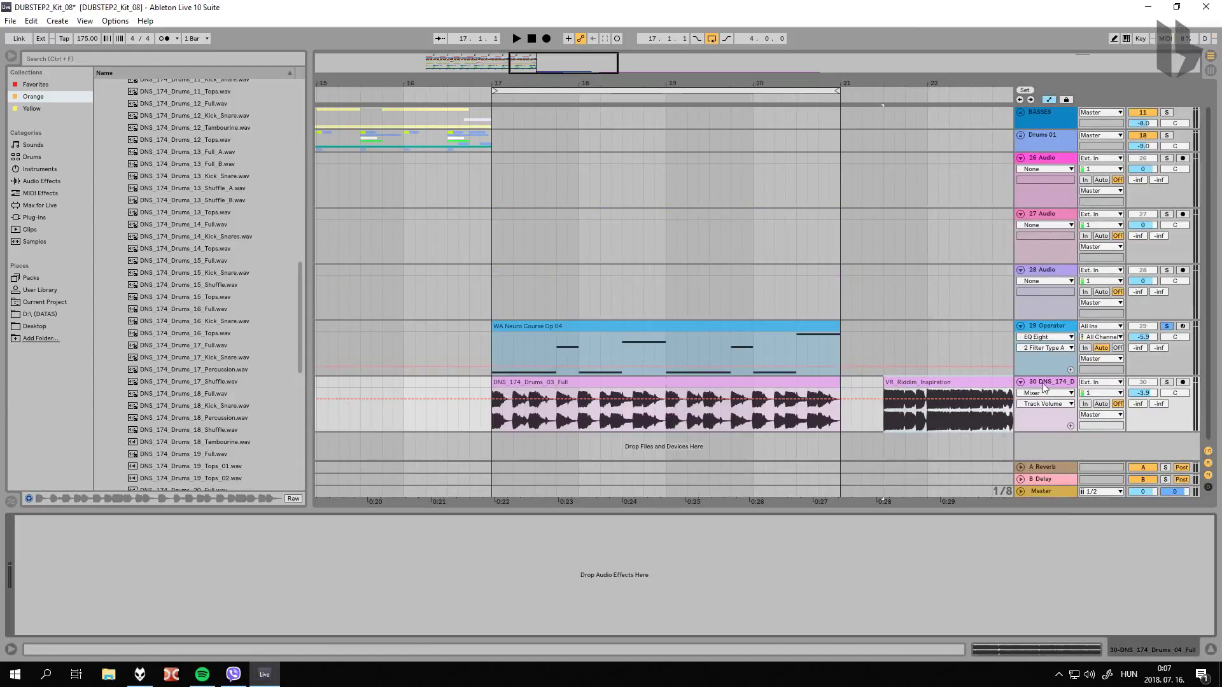
Step: Show the Master track's devices, solo track 30 and play the VR_Riddim_Inspiration clip briefly
{"action": "left_click", "coordinate": [1051, 491]}
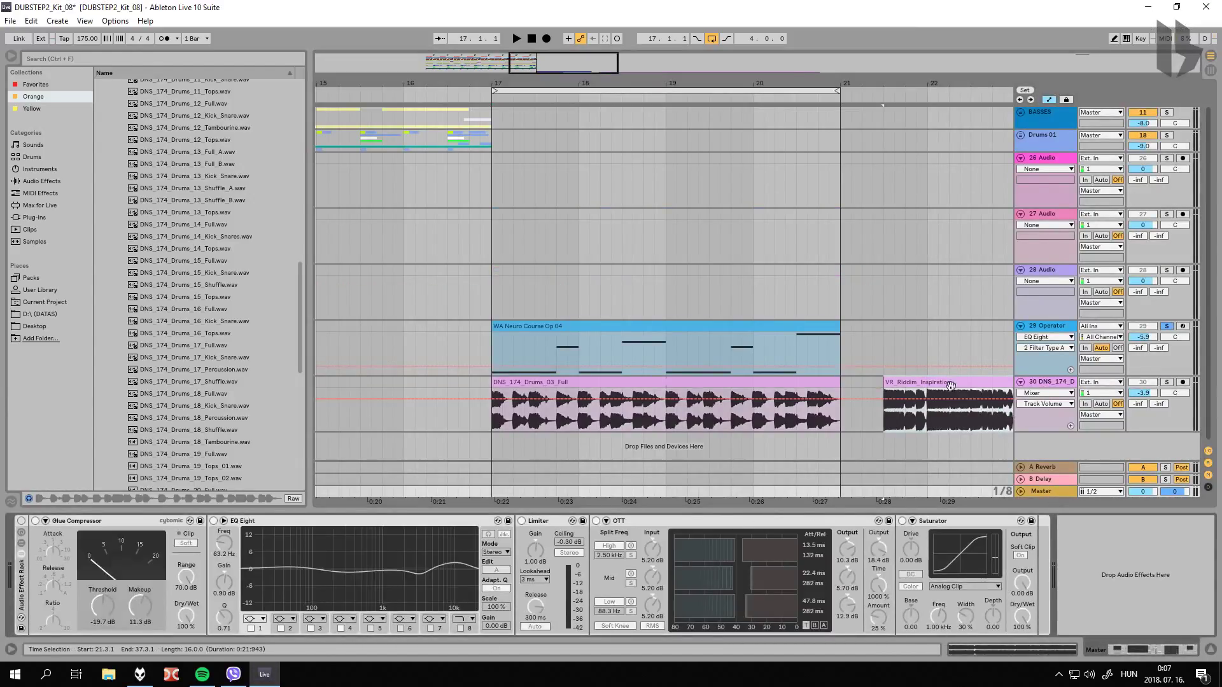
{"action": "left_click", "coordinate": [1002, 384]}
{"action": "key", "text": "space"}
{"action": "left_click", "coordinate": [1166, 381]}
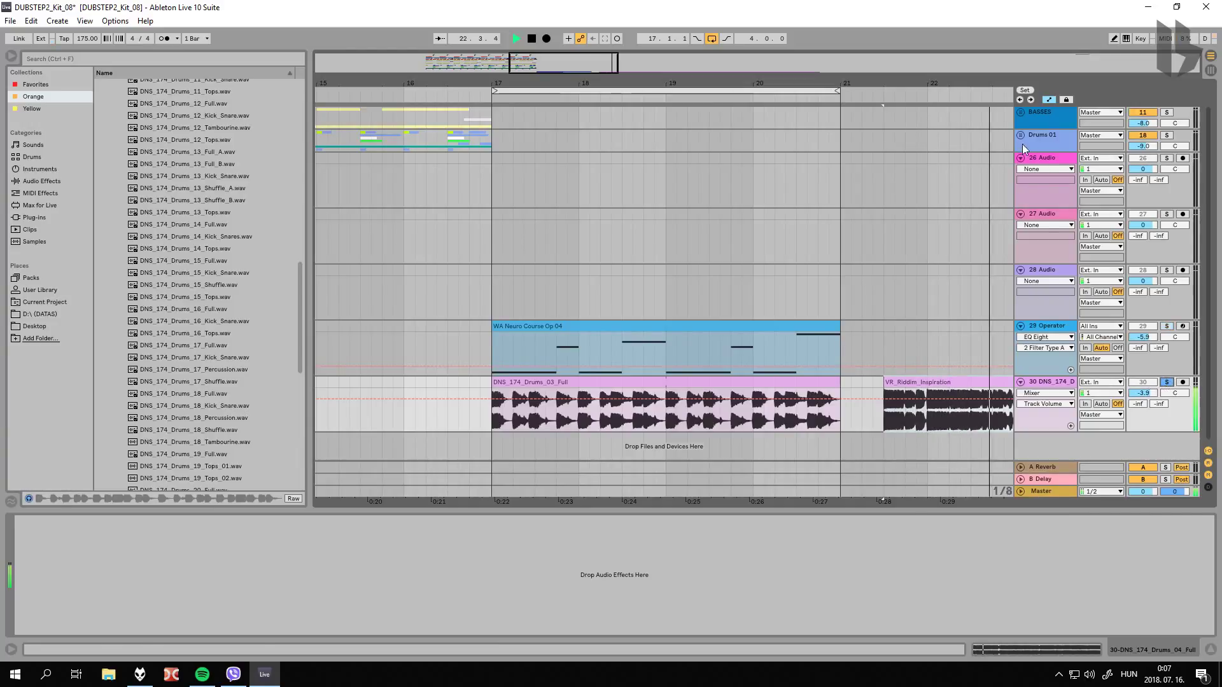
{"action": "key", "text": "space"}
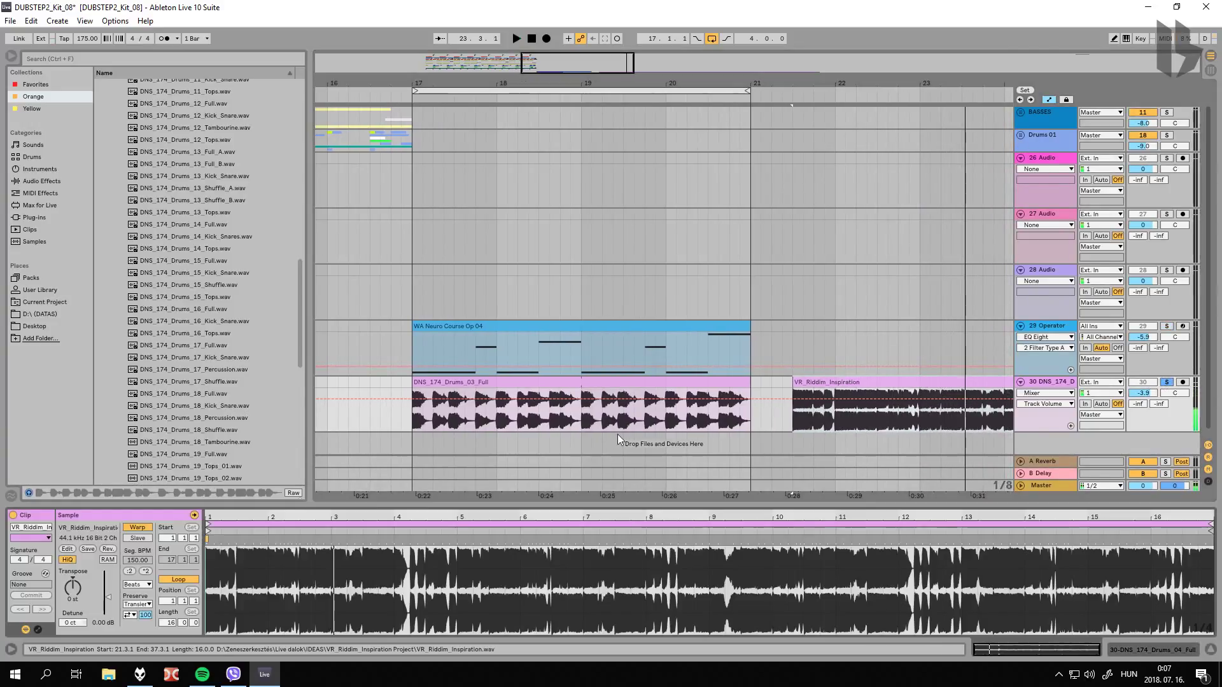
Step: Turn off Warp for the VR_Riddim_Inspiration clip and play it again with the whole clip in view
{"action": "key", "text": "shift+Tab"}
{"action": "left_click", "coordinate": [137, 527]}
{"action": "key", "text": "space"}
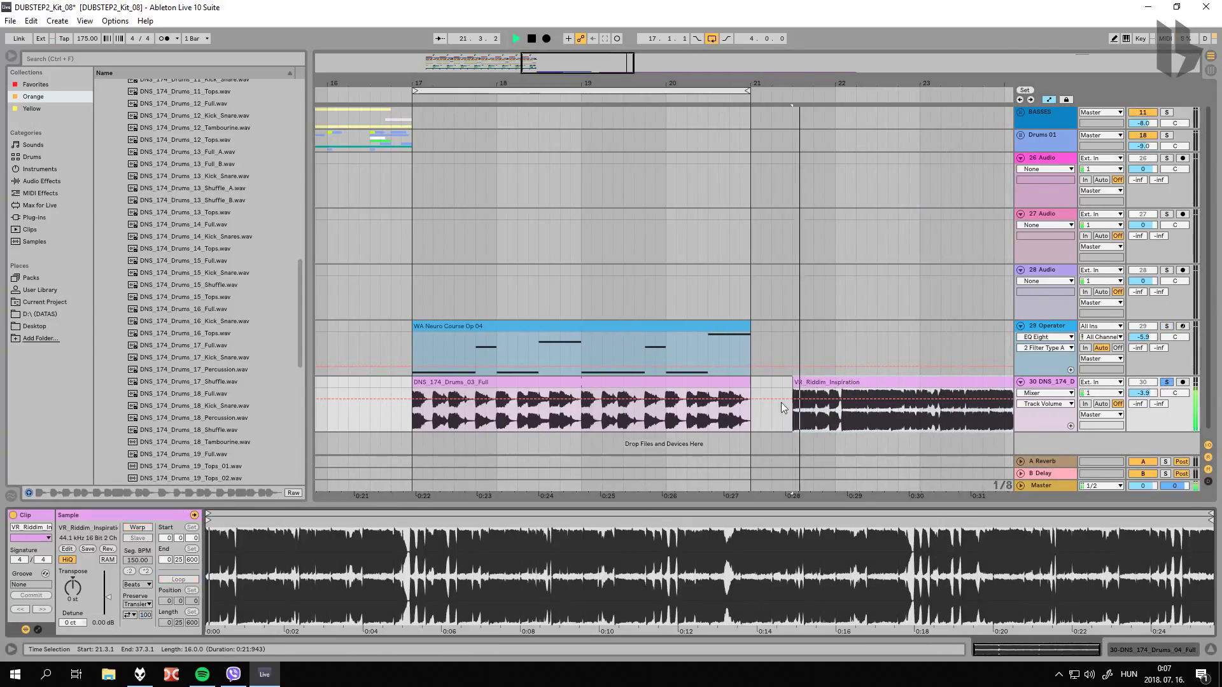
{"action": "left_click_drag", "start_coordinate": [878, 89], "coordinate": [878, 80]}
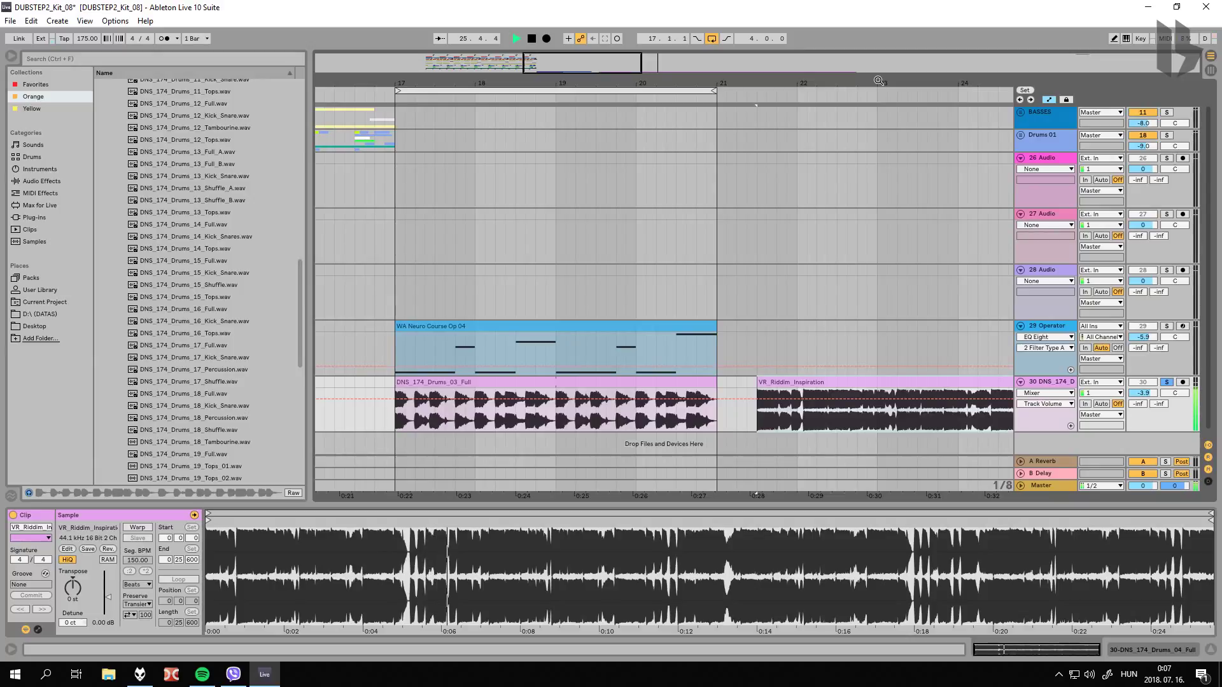
{"action": "left_click_drag", "start_coordinate": [878, 80], "coordinate": [635, 81]}
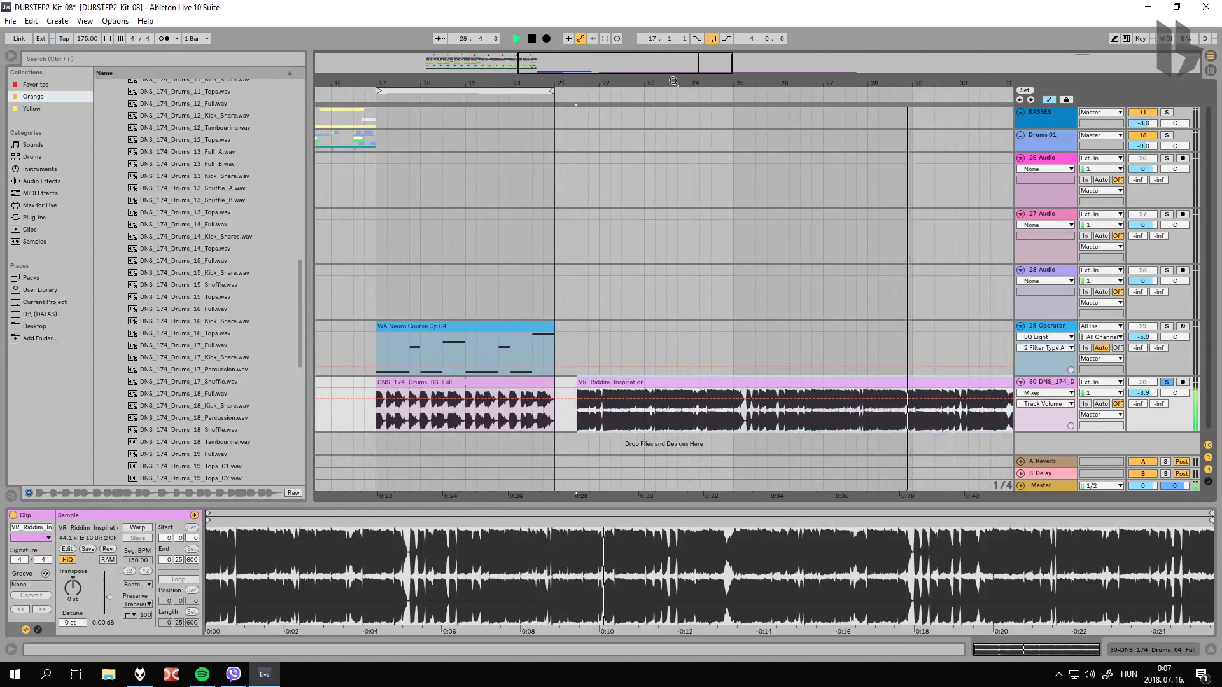
Step: Play the VR_Riddim_Inspiration clip through to its end, raising track 30's volume to -1.0 dB
{"action": "mouse_move", "coordinate": [791, 82]}
{"action": "left_mouse_down"}
{"action": "mouse_move", "coordinate": [679, 89]}
{"action": "mouse_move", "coordinate": [780, 74]}
{"action": "left_mouse_up"}
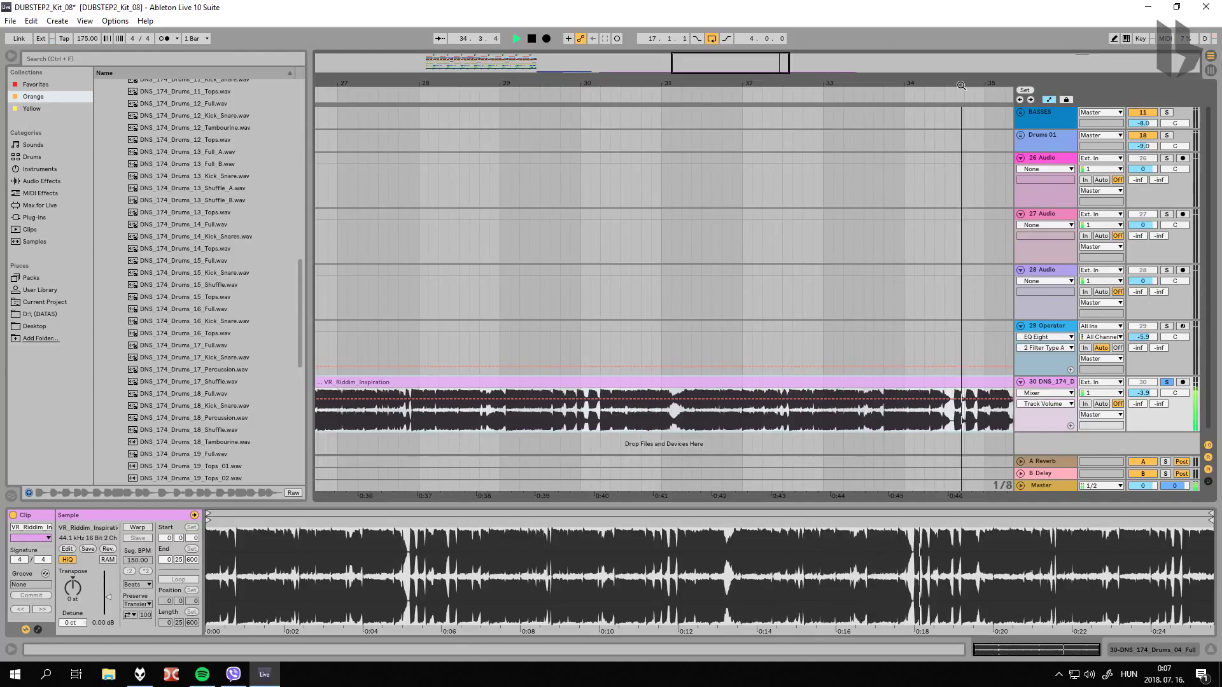
{"action": "left_click_drag", "start_coordinate": [714, 86], "coordinate": [714, 81]}
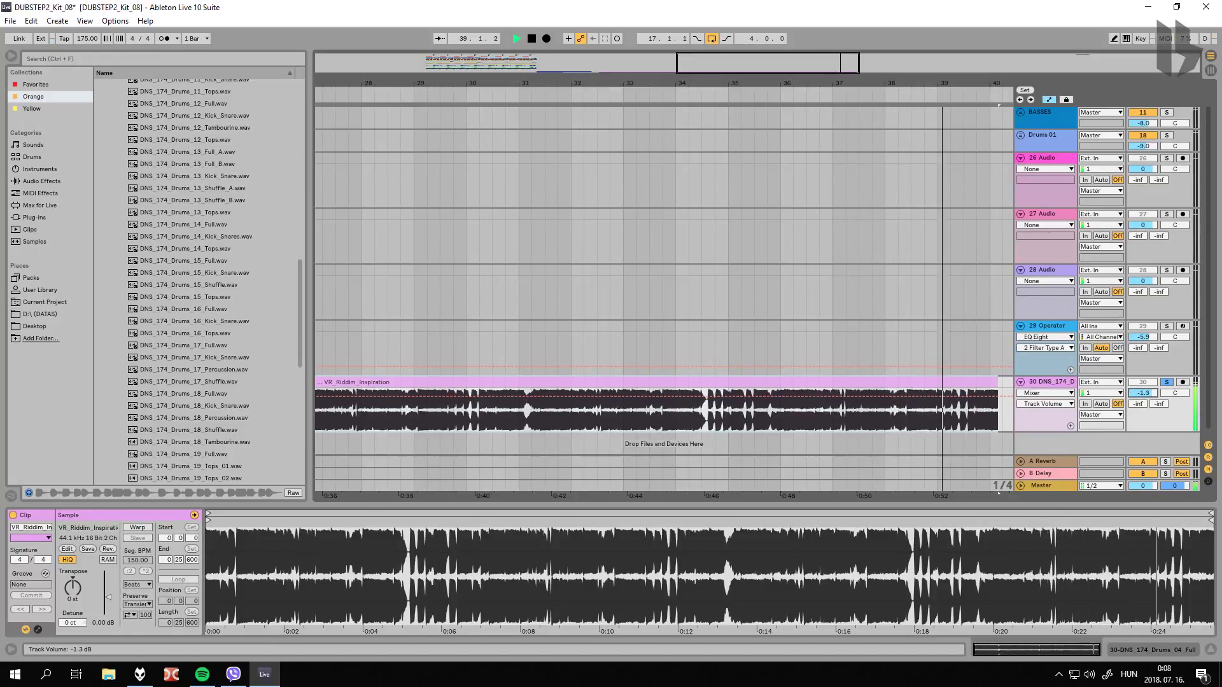
{"action": "left_click_drag", "start_coordinate": [1143, 392], "coordinate": [1143, 374]}
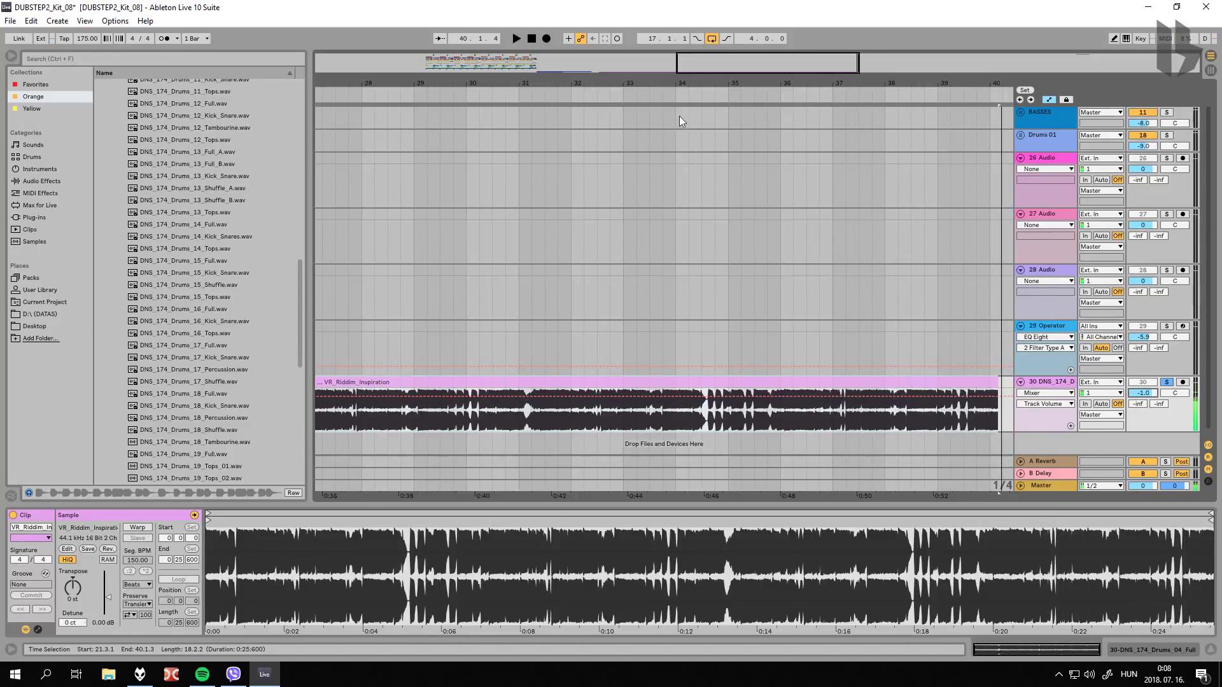
{"action": "key", "text": "space"}
Step: Delete the VR_Riddim_Inspiration clip from track 30 and select the DNS_174_Drums_03_Full clip
{"action": "left_click_drag", "start_coordinate": [772, 96], "coordinate": [772, 83]}
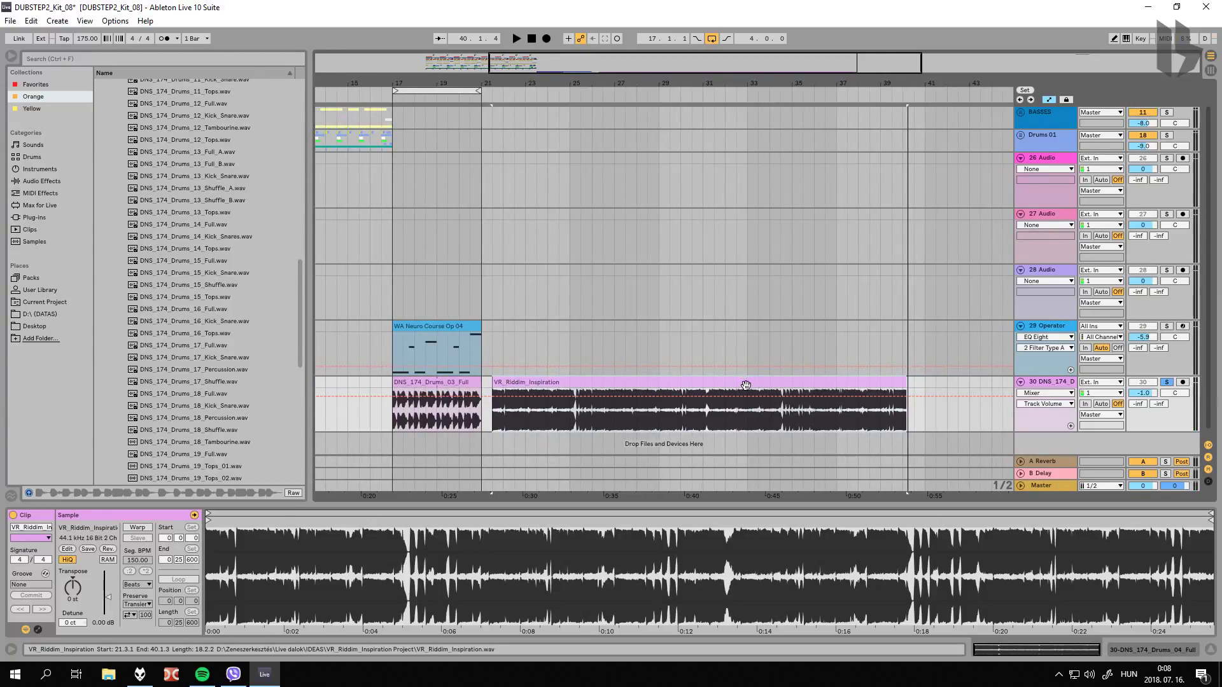
{"action": "key", "text": "Delete"}
{"action": "left_click", "coordinate": [459, 383]}
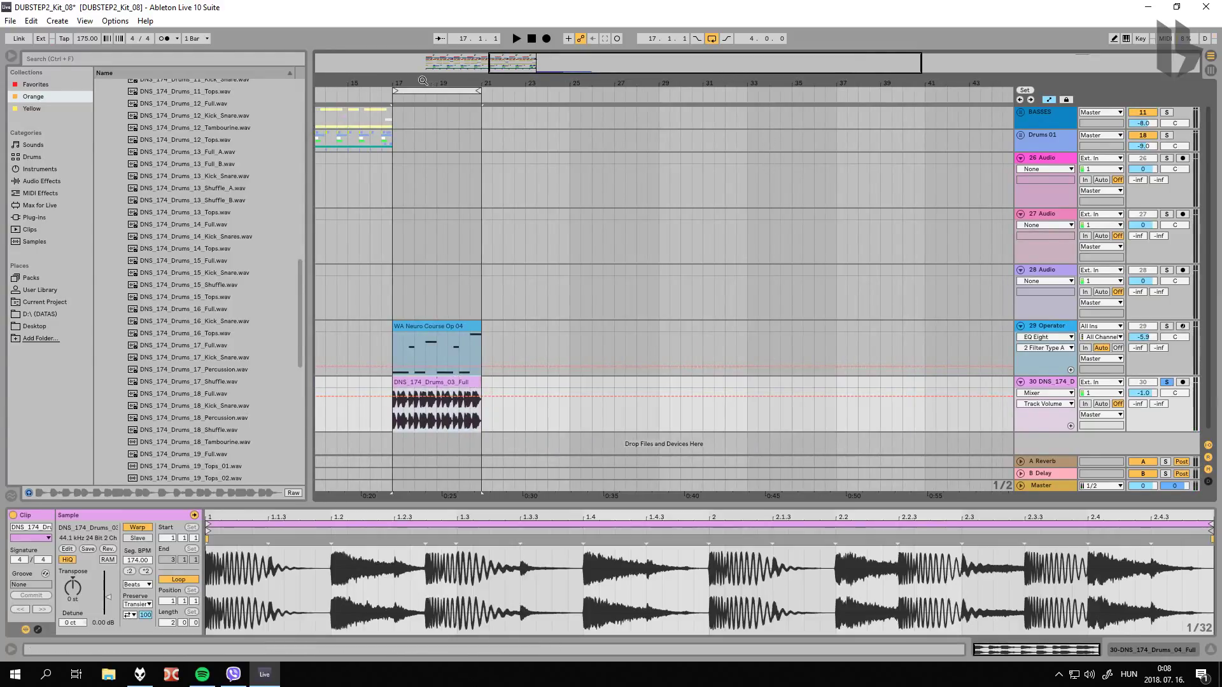
{"action": "left_click_drag", "start_coordinate": [423, 81], "coordinate": [534, 82]}
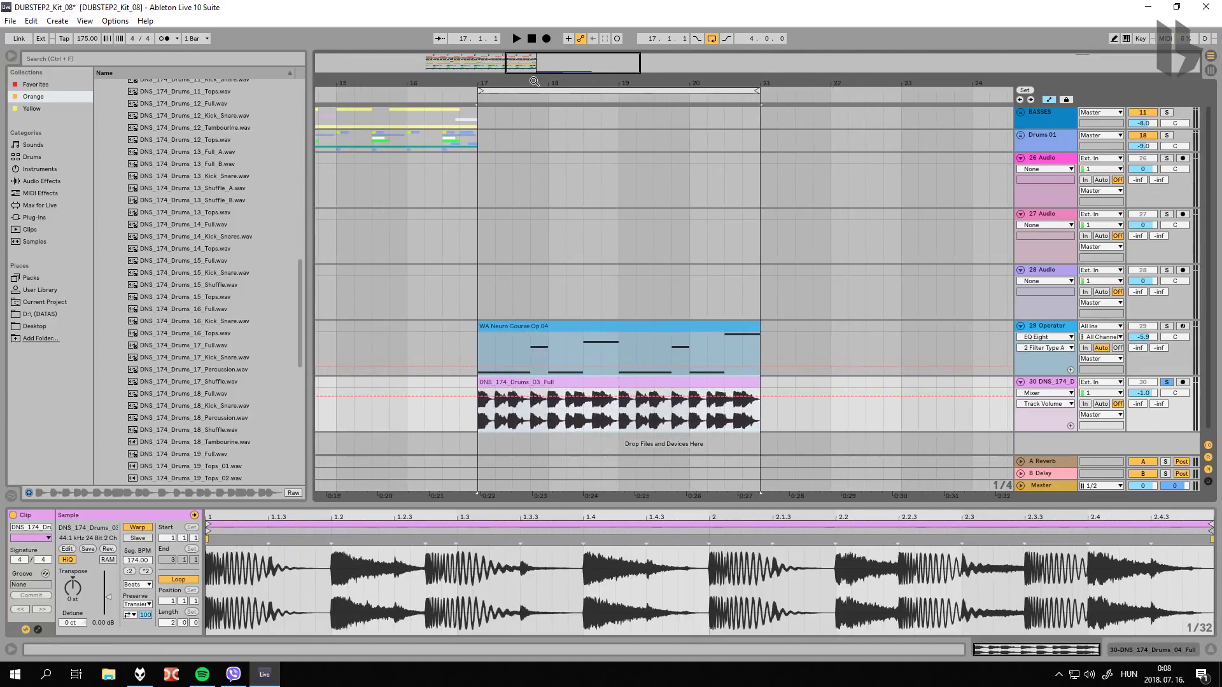
Step: Switch to foobar2000, listen to the start, middle and final third of valami fémes5, and return to Ableton Live
{"action": "left_click", "coordinate": [140, 674]}
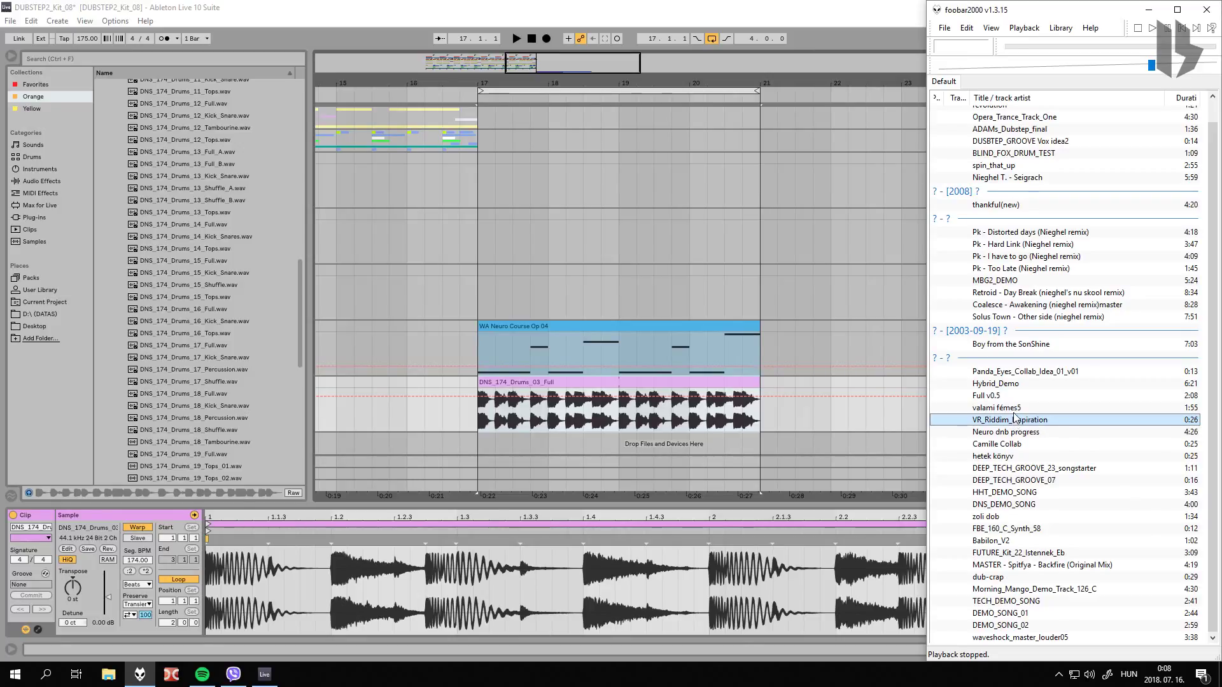
{"action": "double_click", "coordinate": [1015, 408]}
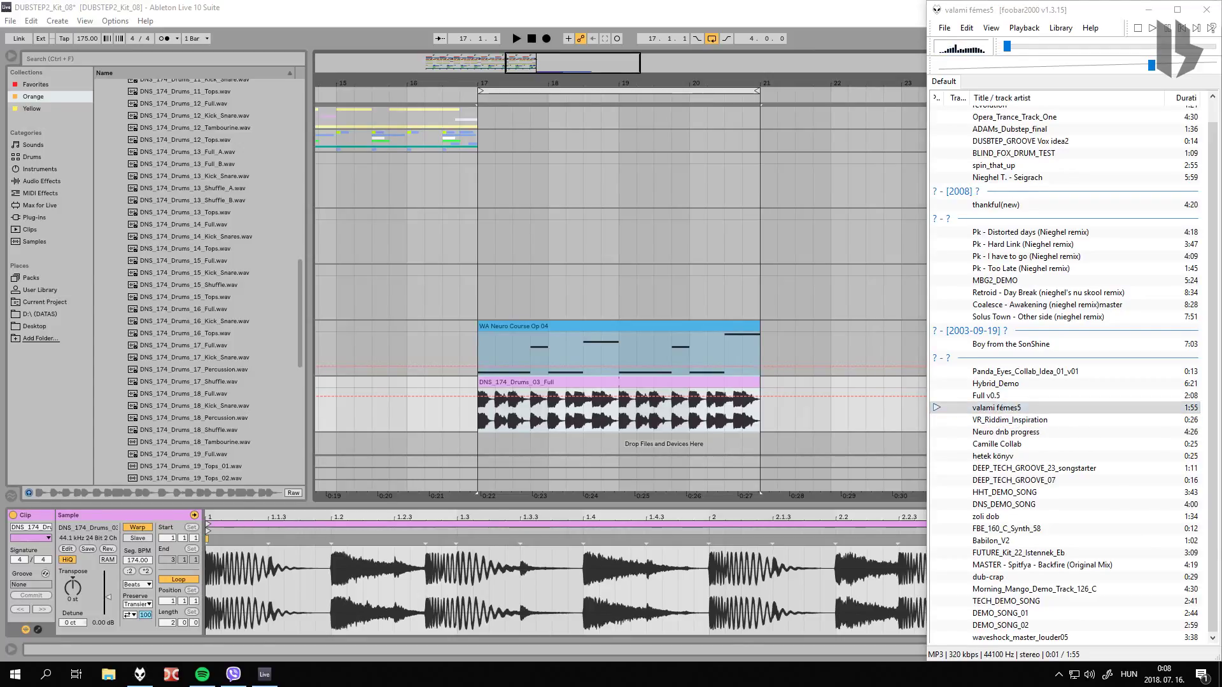
{"action": "left_click", "coordinate": [1104, 47]}
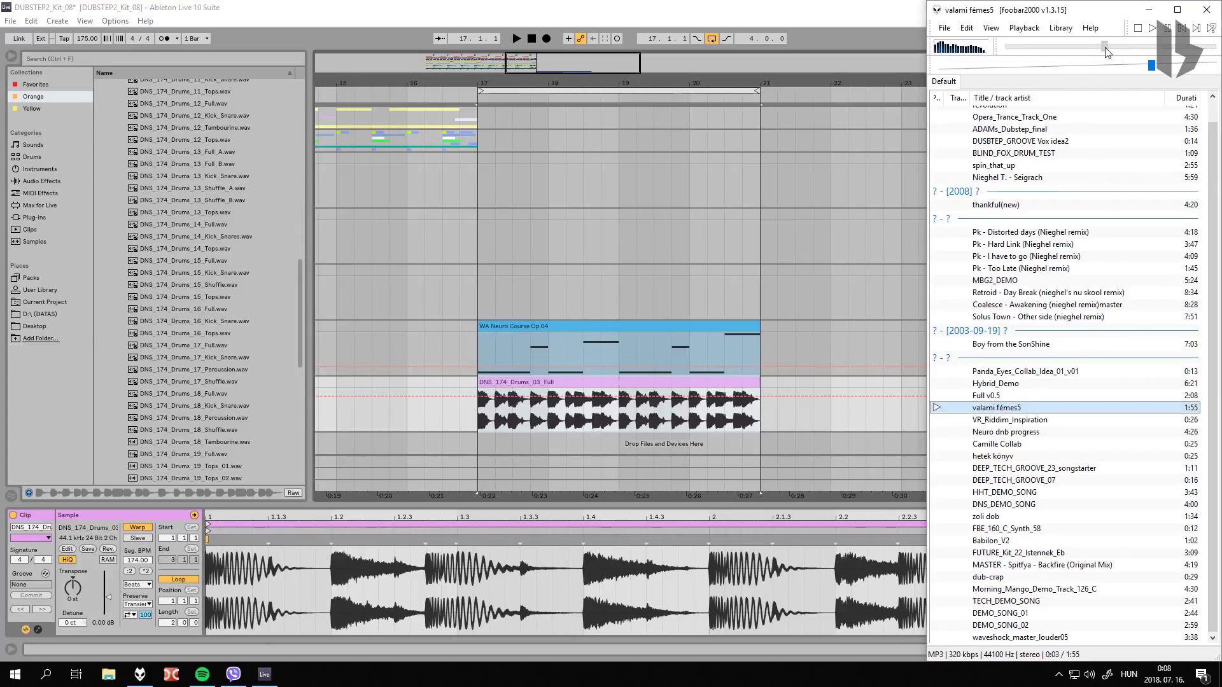
{"action": "left_click_drag", "start_coordinate": [1108, 52], "coordinate": [1154, 54]}
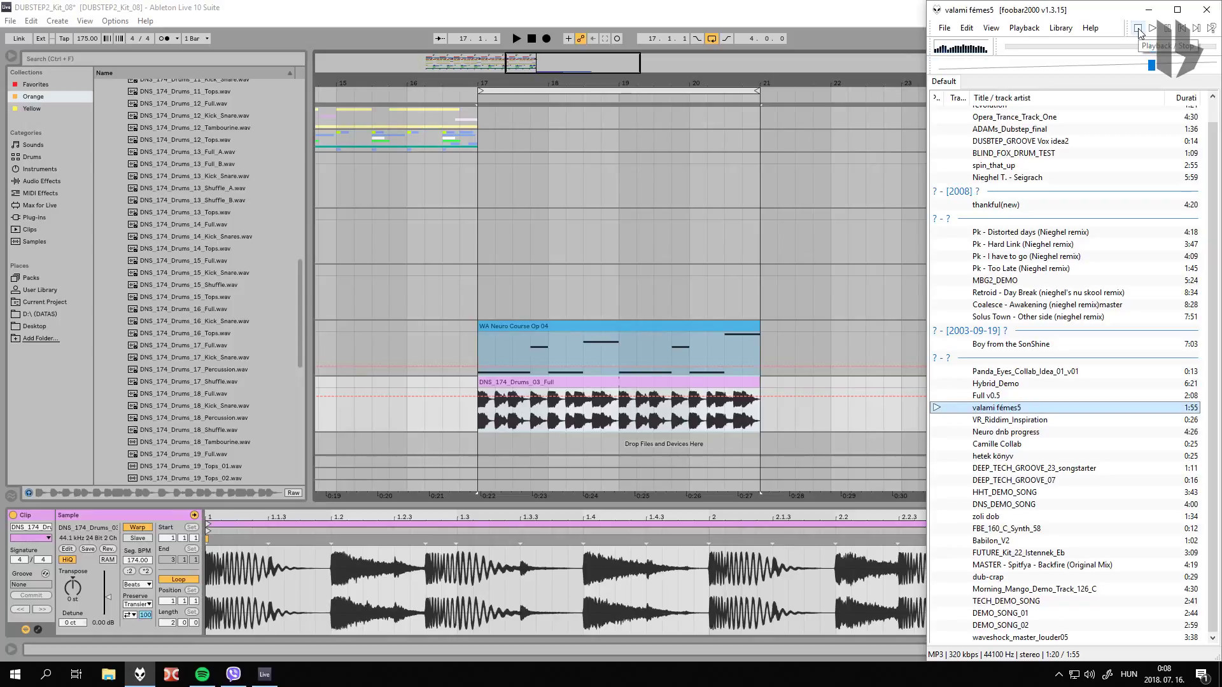
{"action": "left_click", "coordinate": [1138, 29]}
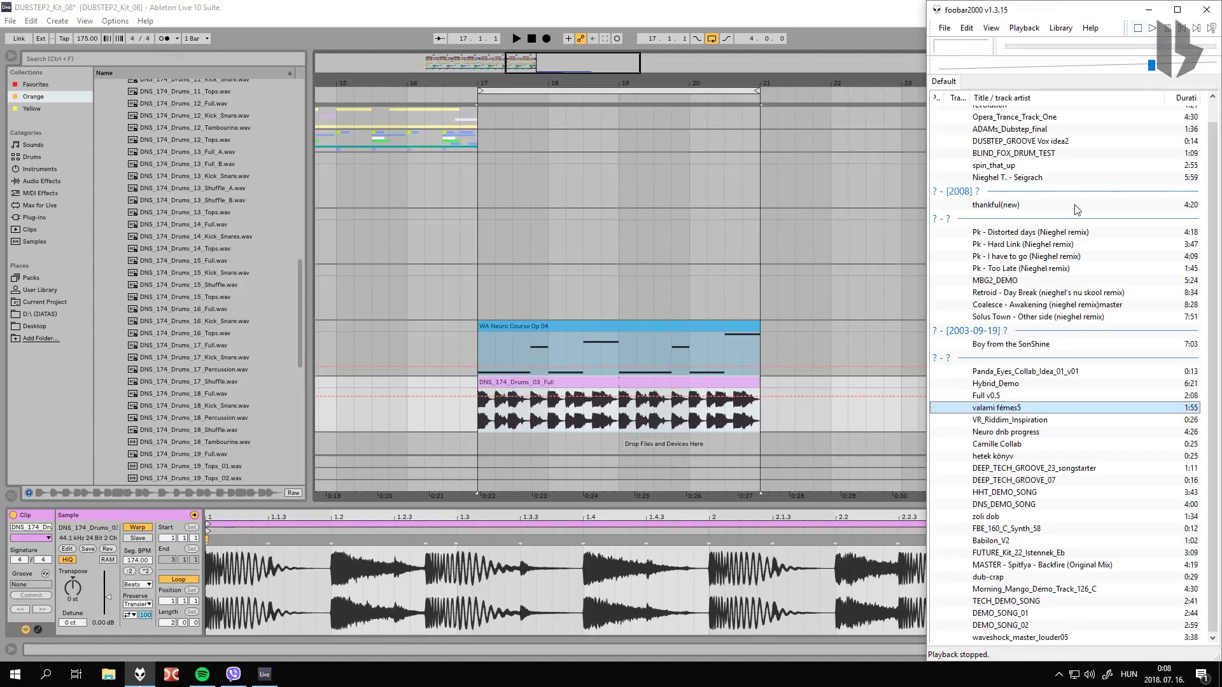
{"action": "left_click", "coordinate": [1148, 9]}
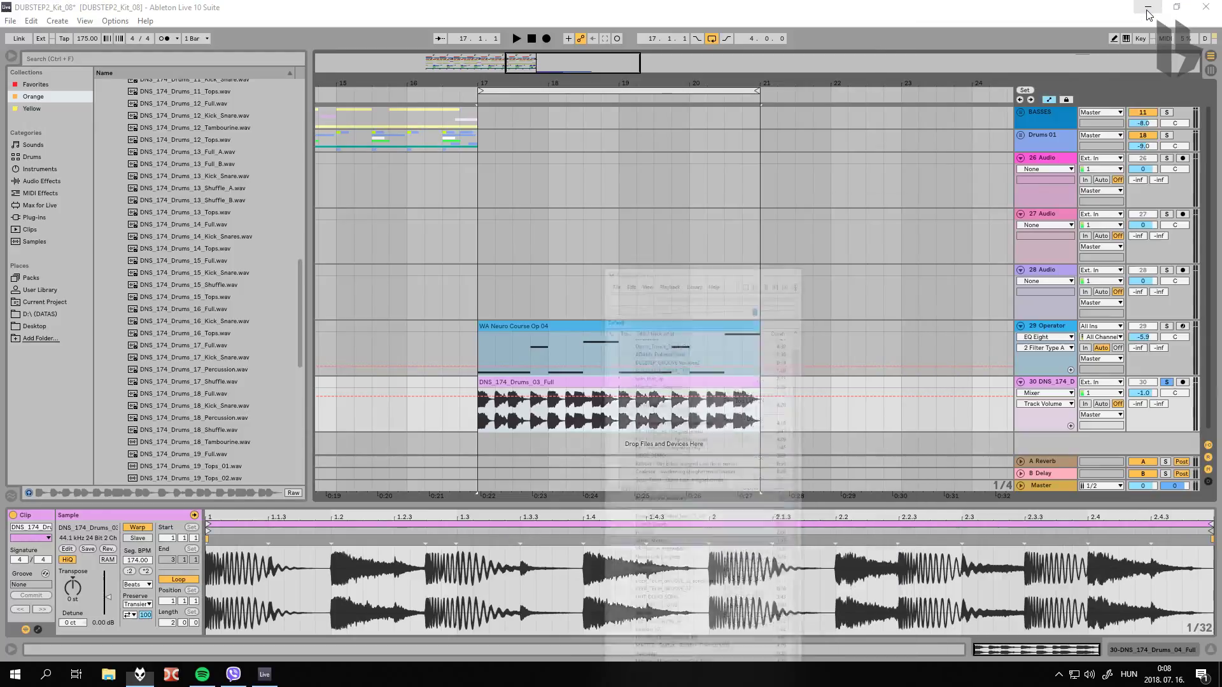